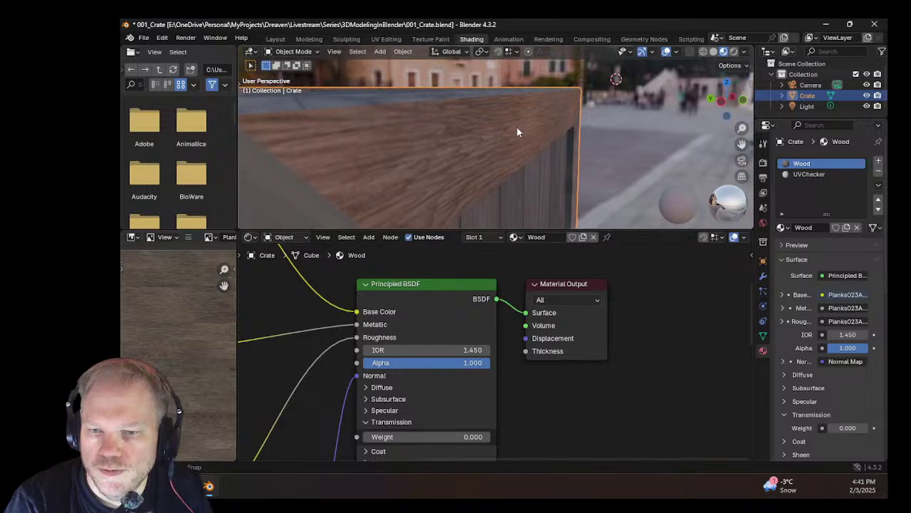
# Step: Set the color space of the Planks023A_1K-JPG_NormalDX.jpg image texture node to Non-Color
pyautogui.moveTo(539, 407); pyautogui.dragTo(691, 265, button='middle')
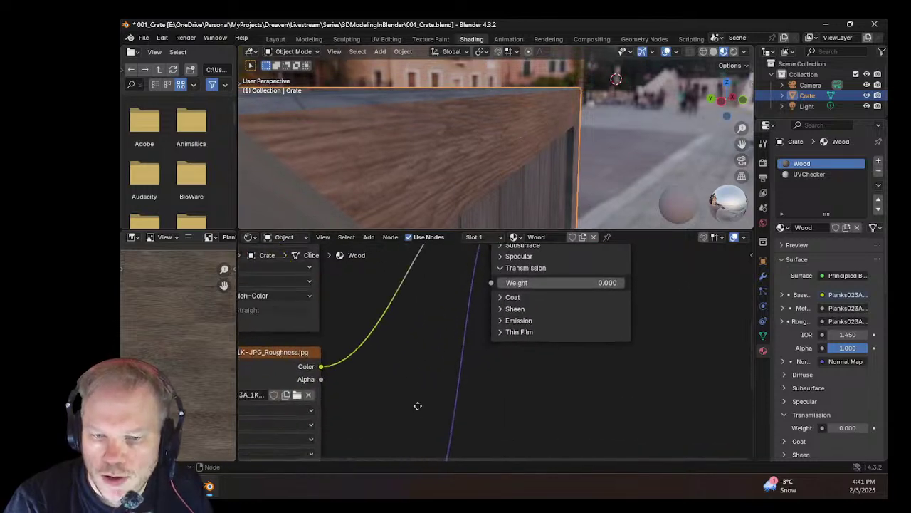
pyautogui.moveTo(418, 403); pyautogui.dragTo(491, 322, button='middle')
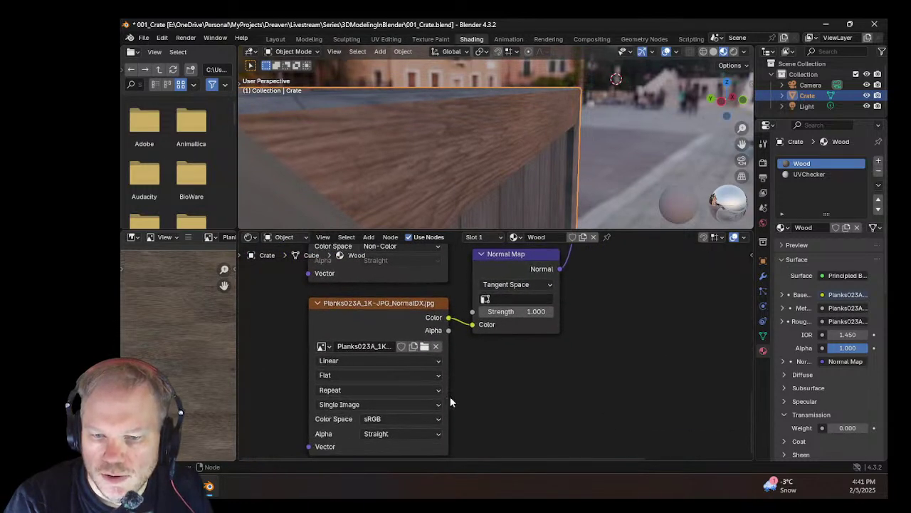
pyautogui.moveTo(588, 341); pyautogui.dragTo(518, 389, button='middle')
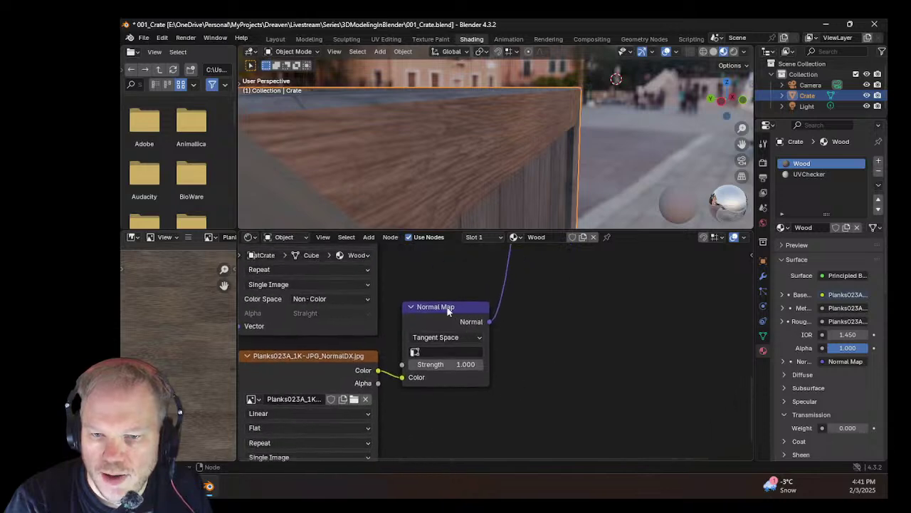
pyautogui.moveTo(447, 310); pyautogui.dragTo(513, 333, button='middle')
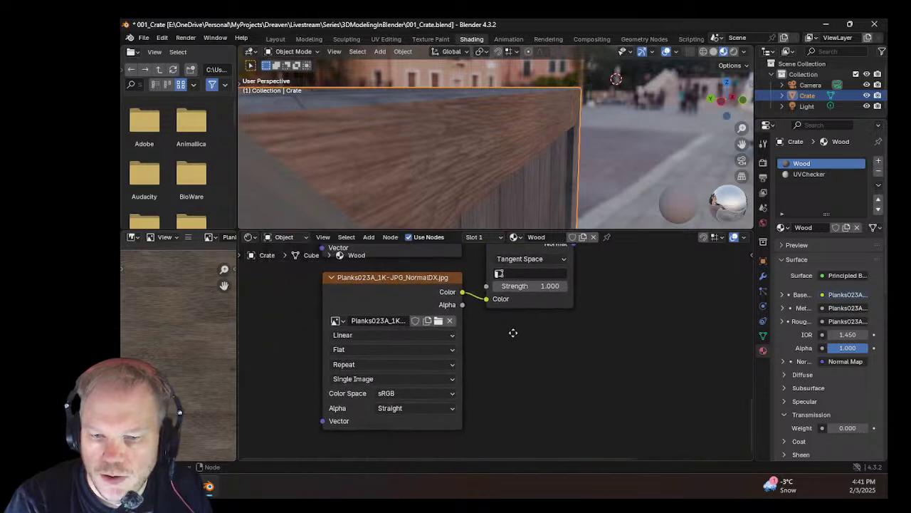
pyautogui.click(413, 385)
pyautogui.click(413, 392)
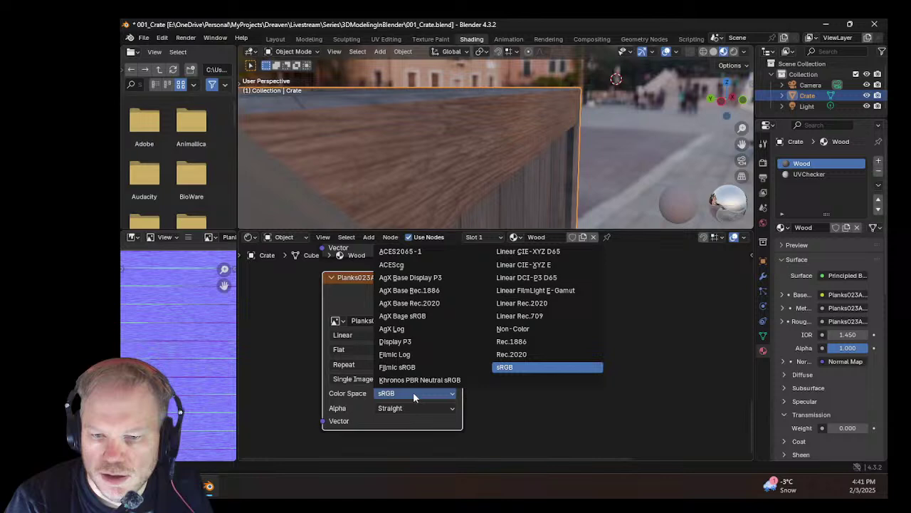
pyautogui.click(574, 326)
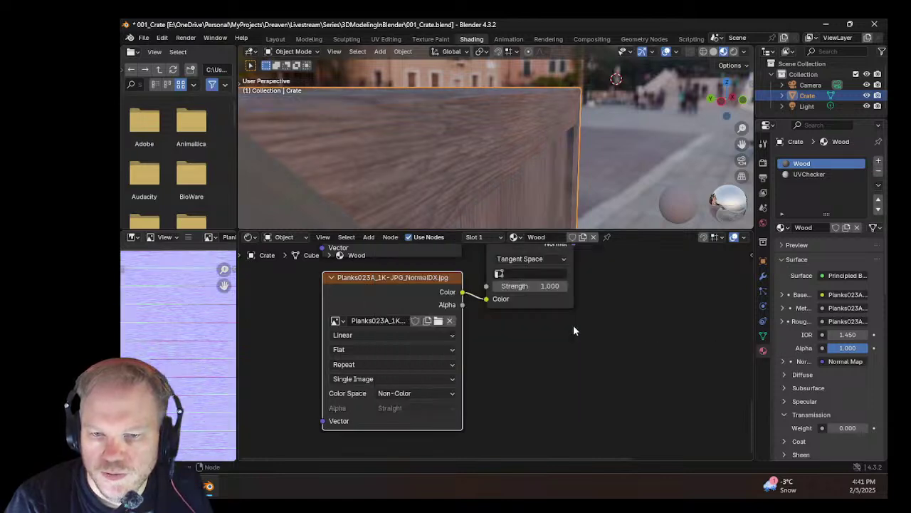
# Step: Adjust the viewport's environment lighting to a rotation of -72° and a strength of 1.356 for viewing the crate's top
pyautogui.scroll(-3, 518, 150)
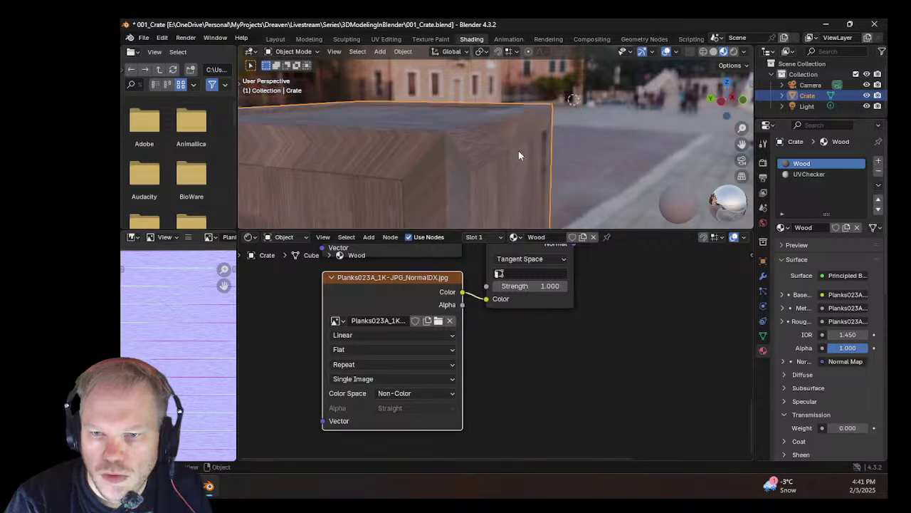
pyautogui.moveTo(518, 149); pyautogui.dragTo(646, 121, button='middle')
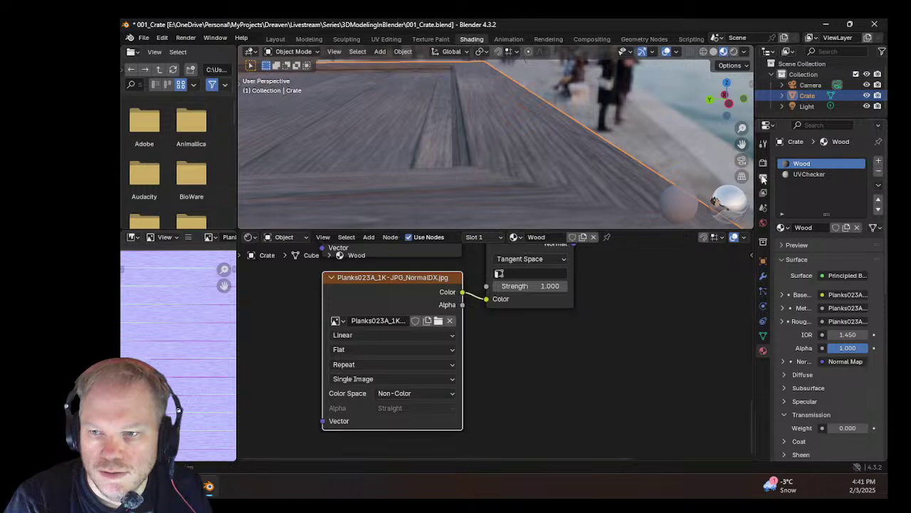
pyautogui.click(745, 53)
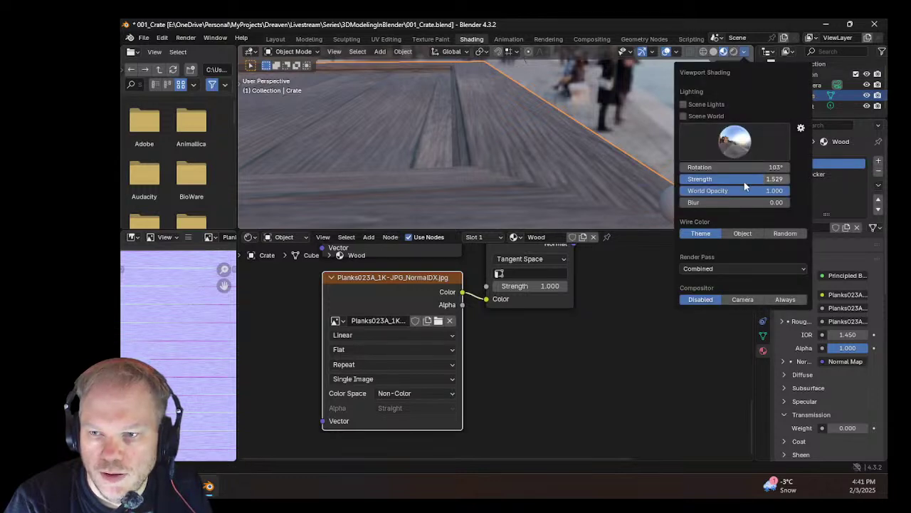
pyautogui.moveTo(763, 178)
pyautogui.mouseDown()
pyautogui.moveTo(749, 179)
pyautogui.moveTo(754, 167)
pyautogui.moveTo(769, 167)
pyautogui.moveTo(655, 167)
pyautogui.mouseUp()
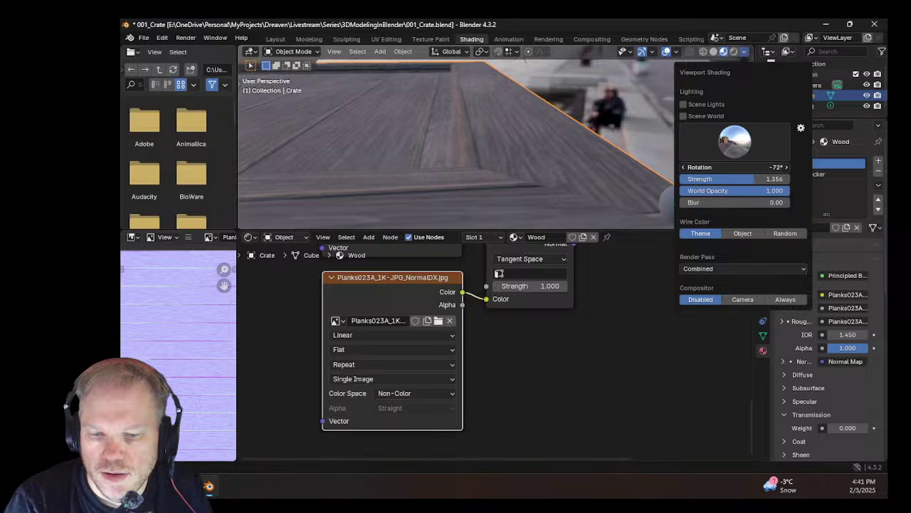
# Step: Switch the NormalDX texture's color space to sRGB and inspect the effect on the crate's wood surface
pyautogui.click(409, 396)
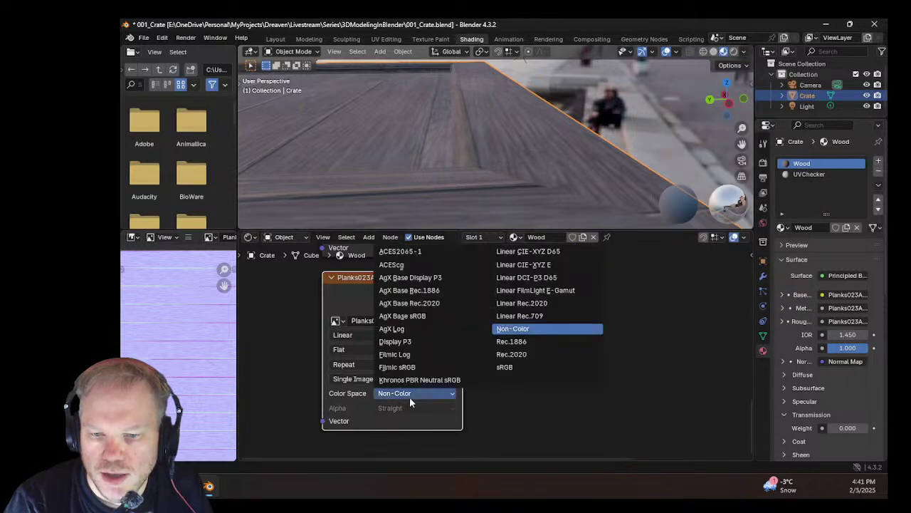
pyautogui.click(523, 367)
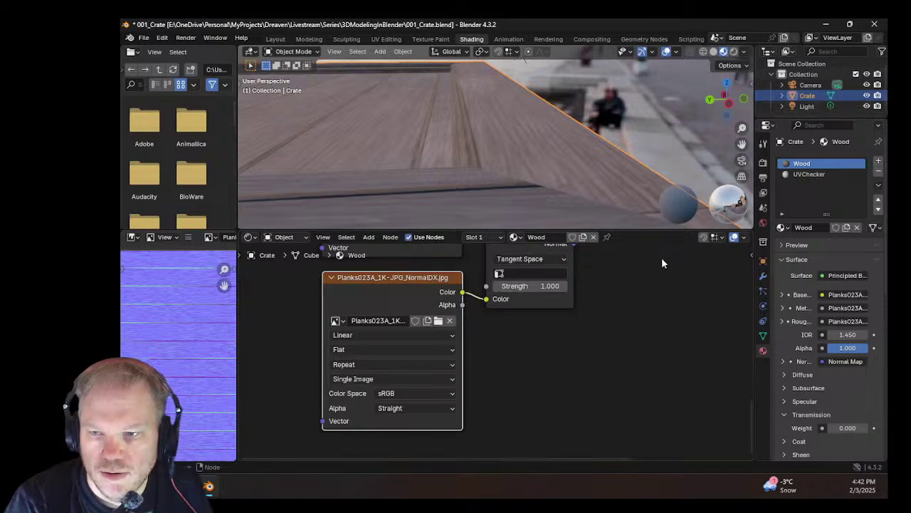
pyautogui.scroll(1, 574, 141)
pyautogui.scroll(-3, 574, 144)
pyautogui.rightClick(574, 148)
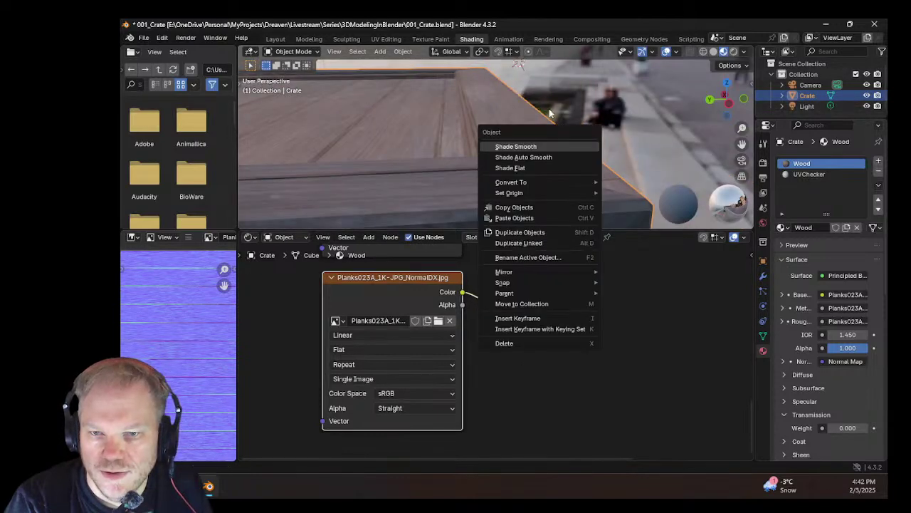
pyautogui.scroll(2, 533, 151)
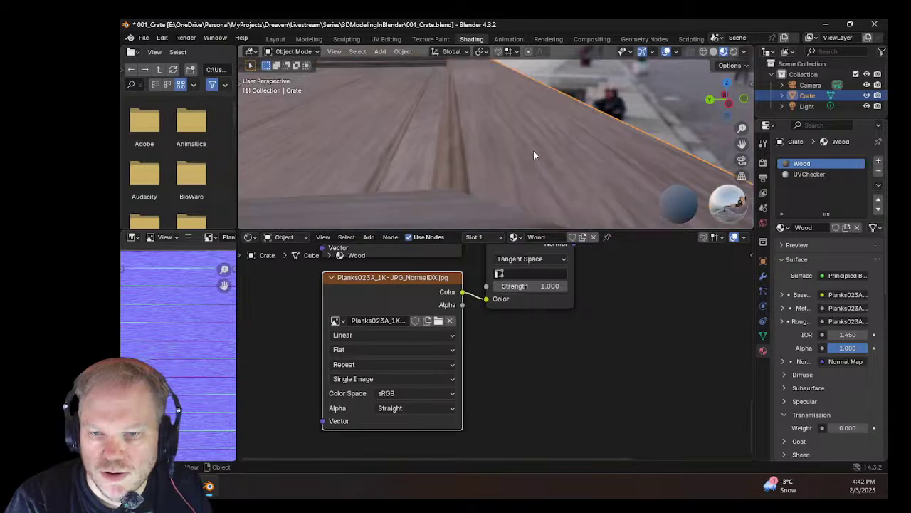
# Step: Set the NormalDX texture's color space back to Non-Color
pyautogui.click(453, 394)
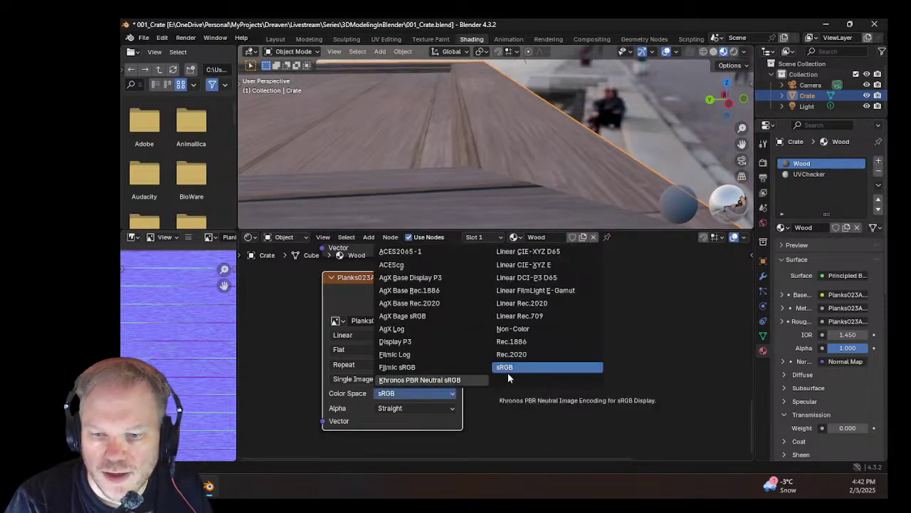
pyautogui.click(410, 392)
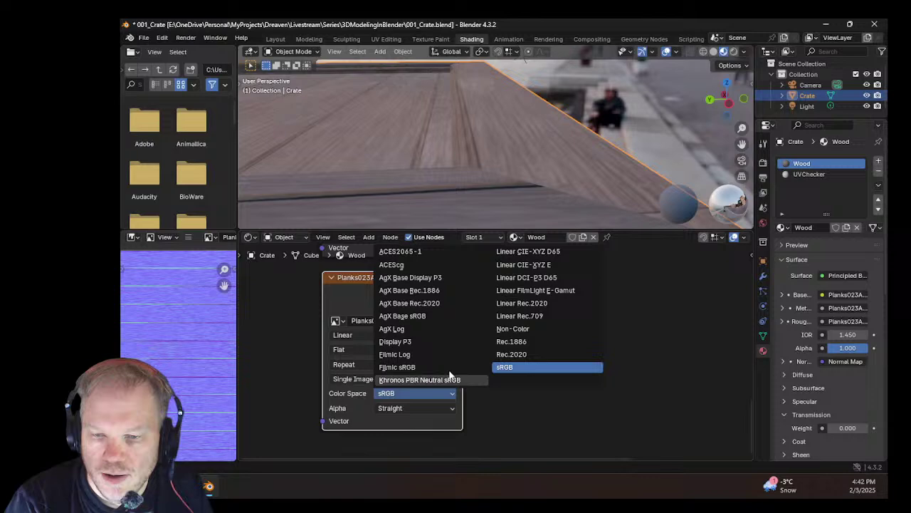
pyautogui.click(405, 393)
pyautogui.click(512, 329)
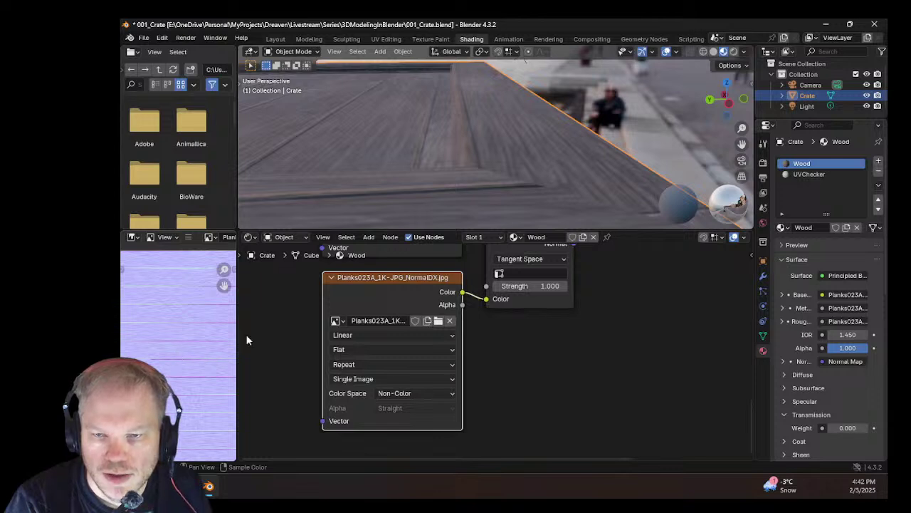
# Step: Try the ACES2065-1, ACEScg and Display P3 color spaces on the NormalDX texture to compare how the wood looks
pyautogui.click(418, 395)
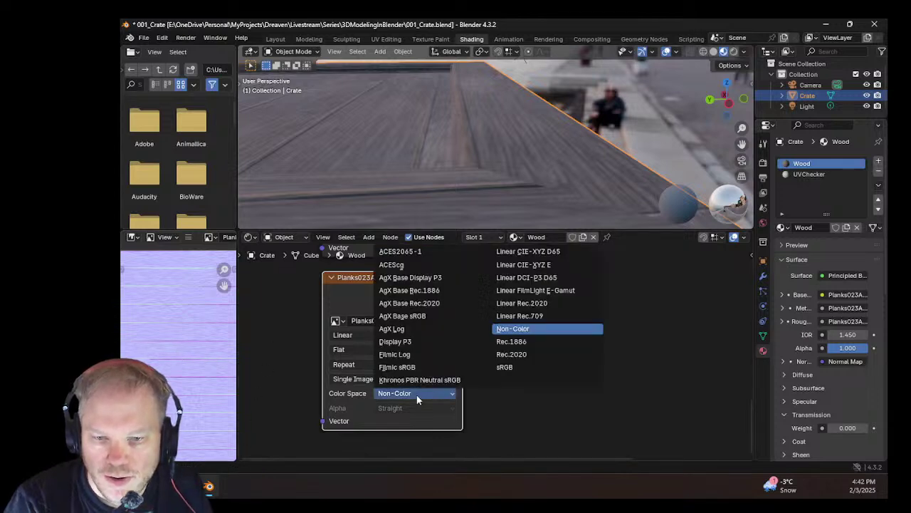
pyautogui.click(415, 254)
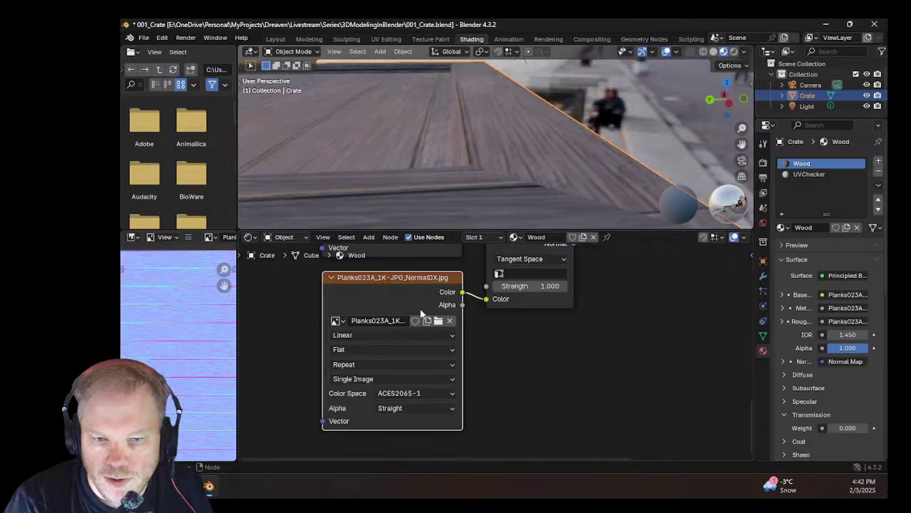
pyautogui.click(441, 395)
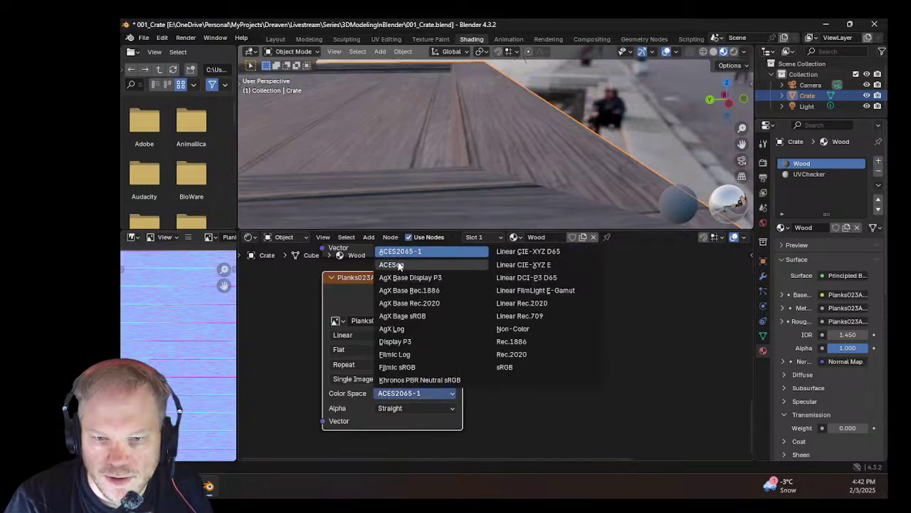
pyautogui.click(396, 264)
pyautogui.click(406, 395)
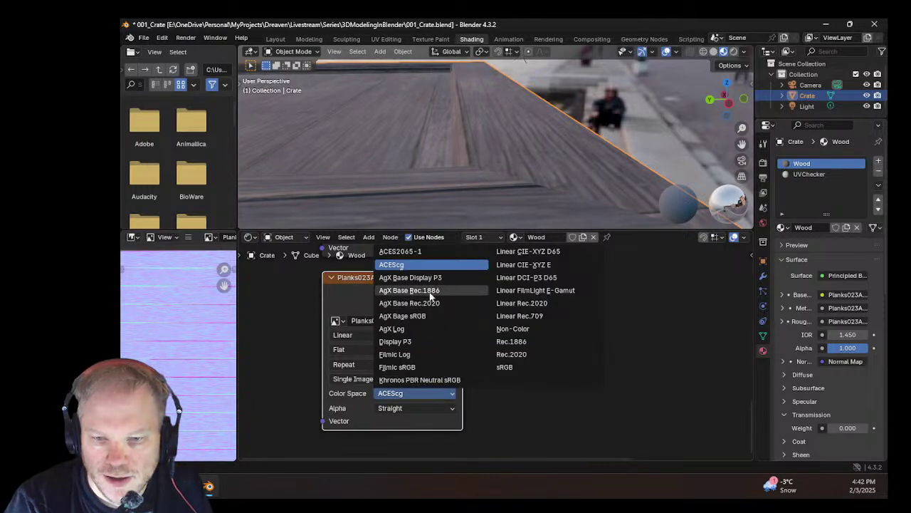
pyautogui.click(414, 343)
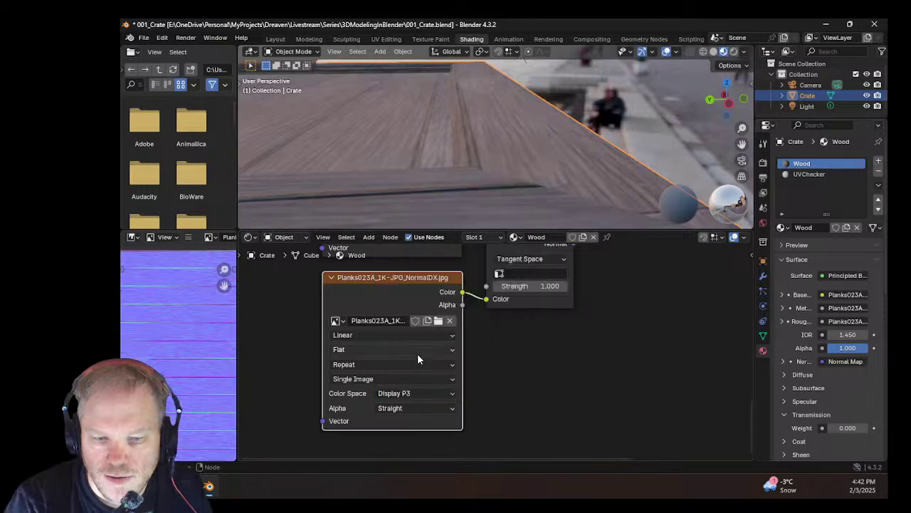
# Step: Return the NormalDX texture's color space to sRGB and widen the image editor area showing the normal map
pyautogui.click(436, 396)
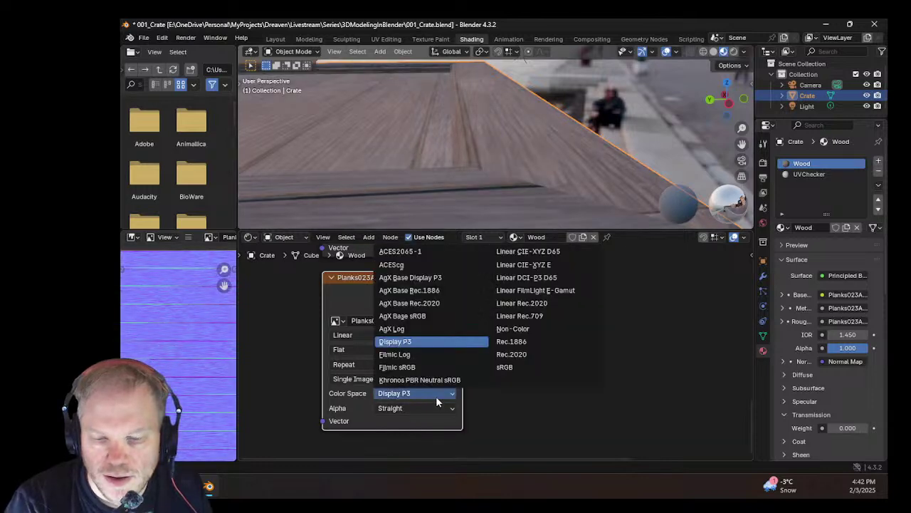
pyautogui.click(521, 365)
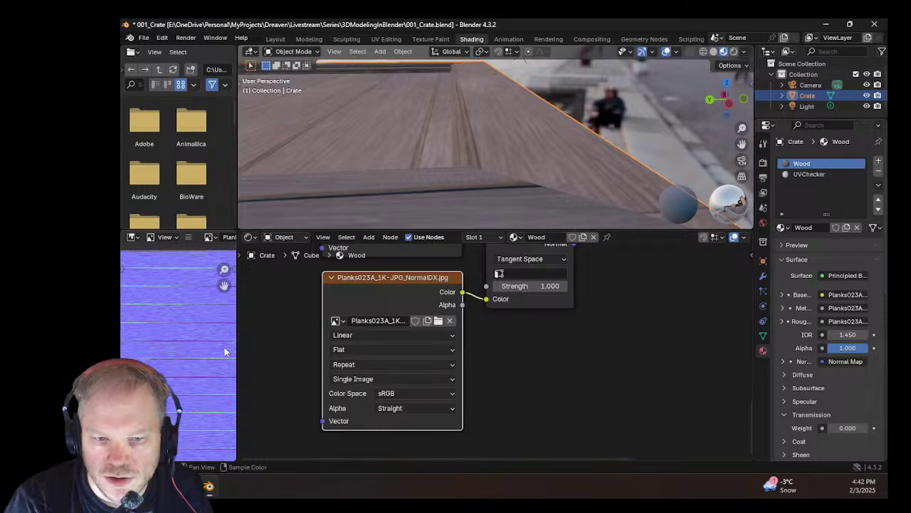
pyautogui.moveTo(235, 348); pyautogui.dragTo(306, 370)
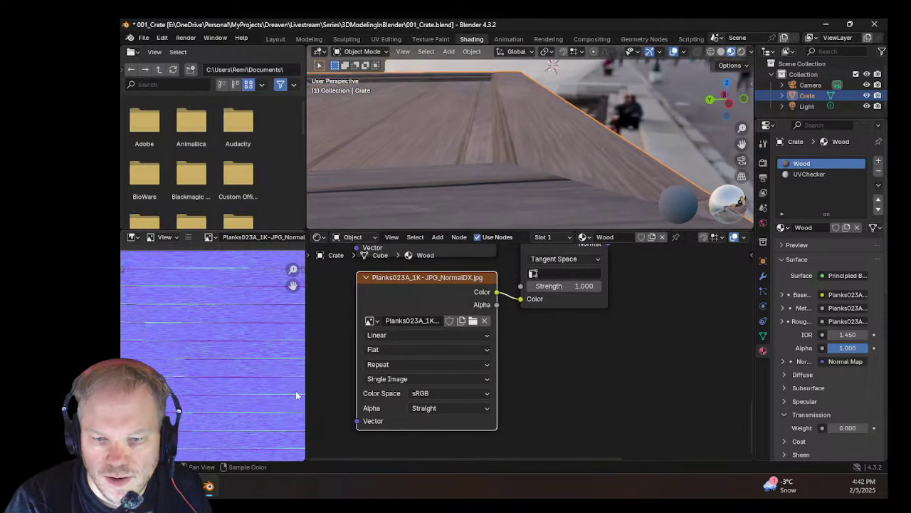
# Step: Try Linear Rec.709 and Non-Color as the NormalDX texture's color space and examine the crate's top up close
pyautogui.click(467, 396)
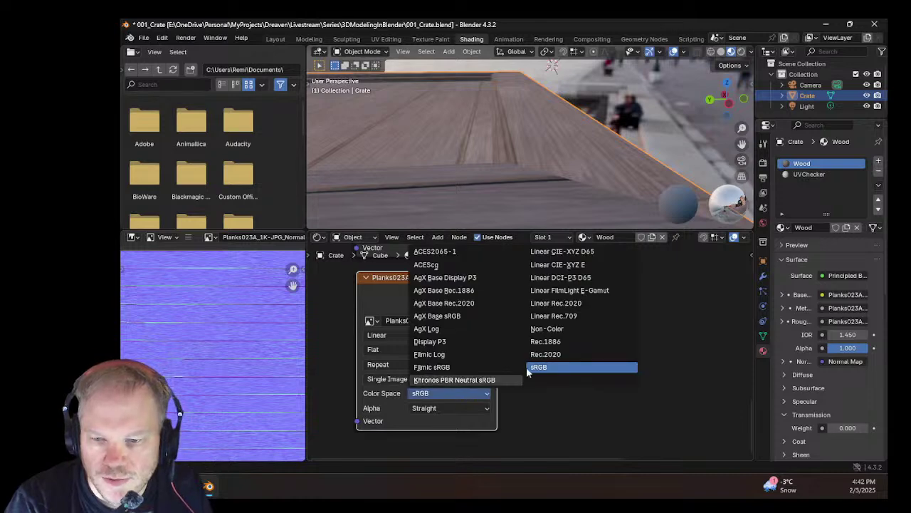
pyautogui.click(555, 317)
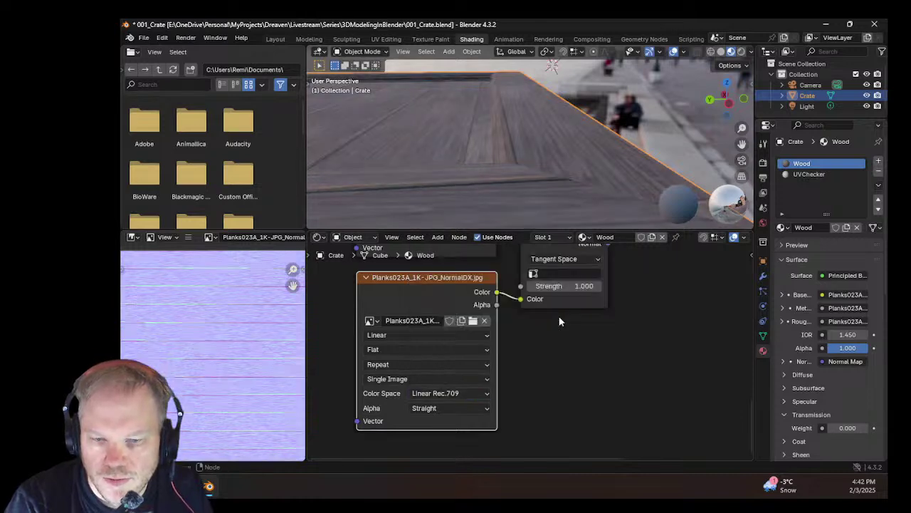
pyautogui.click(474, 394)
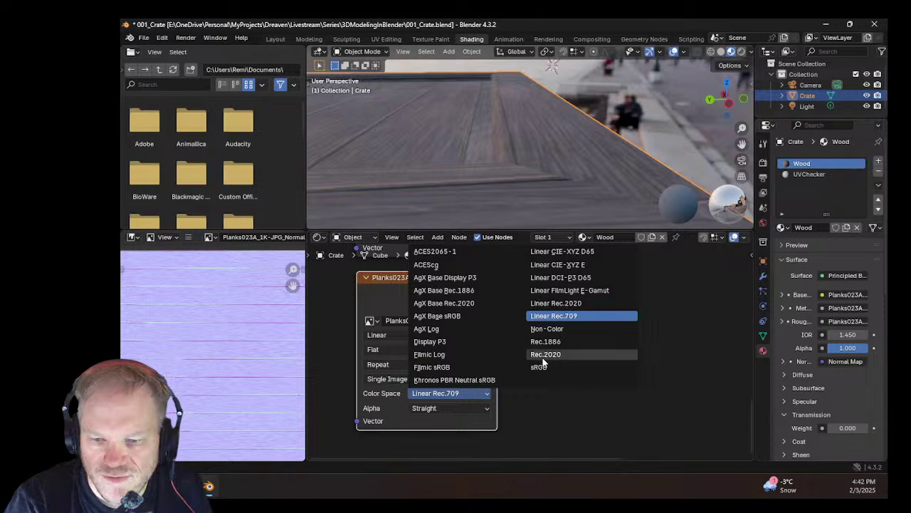
pyautogui.click(548, 329)
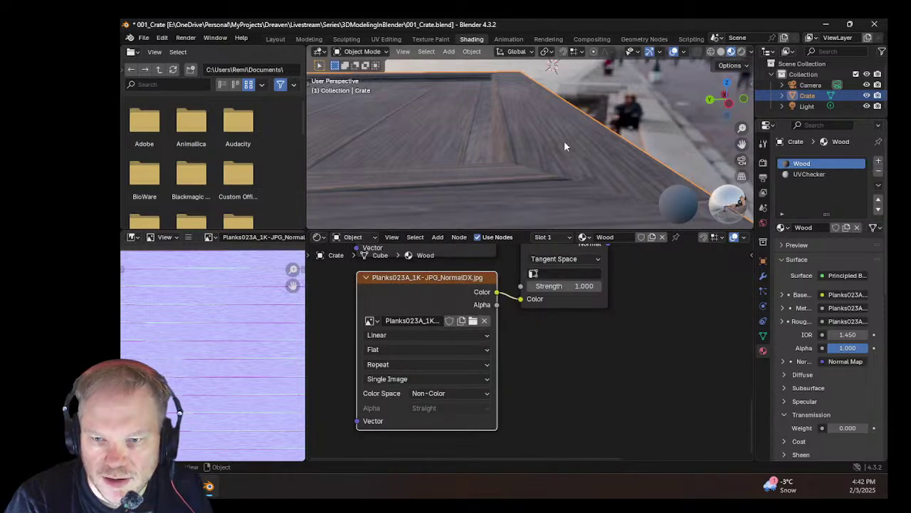
pyautogui.moveTo(521, 143)
pyautogui.mouseDown(button='middle')
pyautogui.moveTo(523, 158)
pyautogui.moveTo(536, 152)
pyautogui.mouseUp(button='middle')
pyautogui.scroll(1, 536, 152)
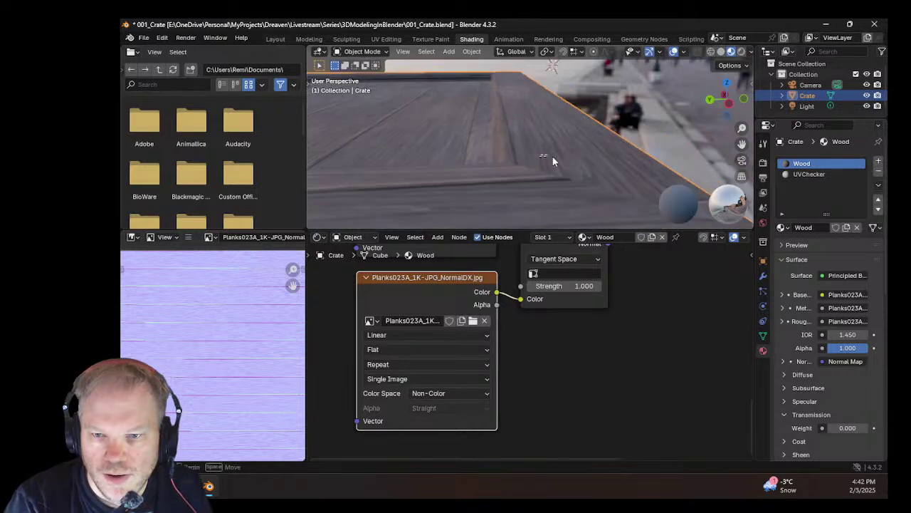
pyautogui.rightClick(538, 115)
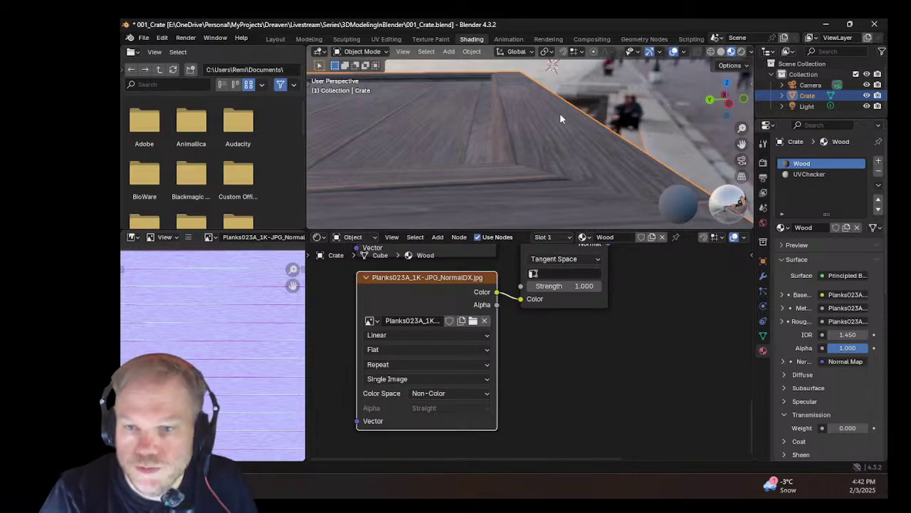
pyautogui.moveTo(559, 113); pyautogui.dragTo(543, 153, button='middle')
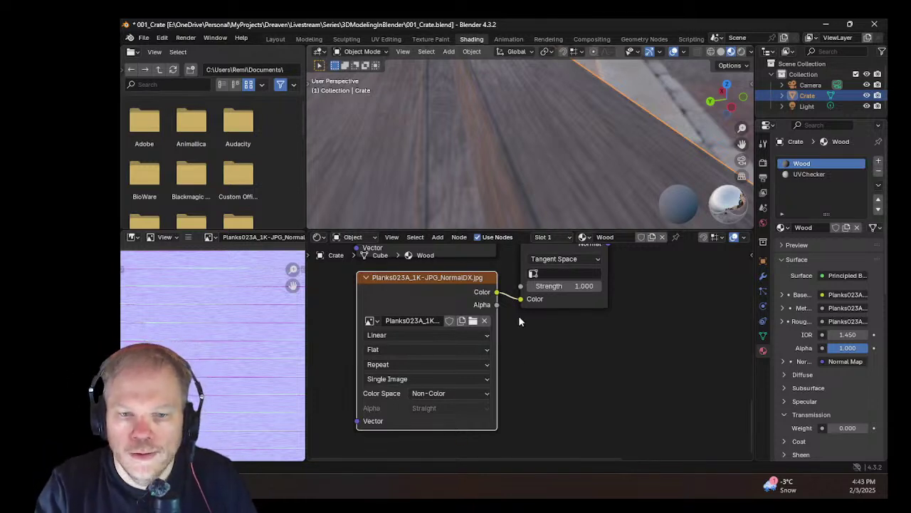
# Step: Change the NormalDX texture's color space to Display P3 and check the planks on the crate
pyautogui.click(456, 390)
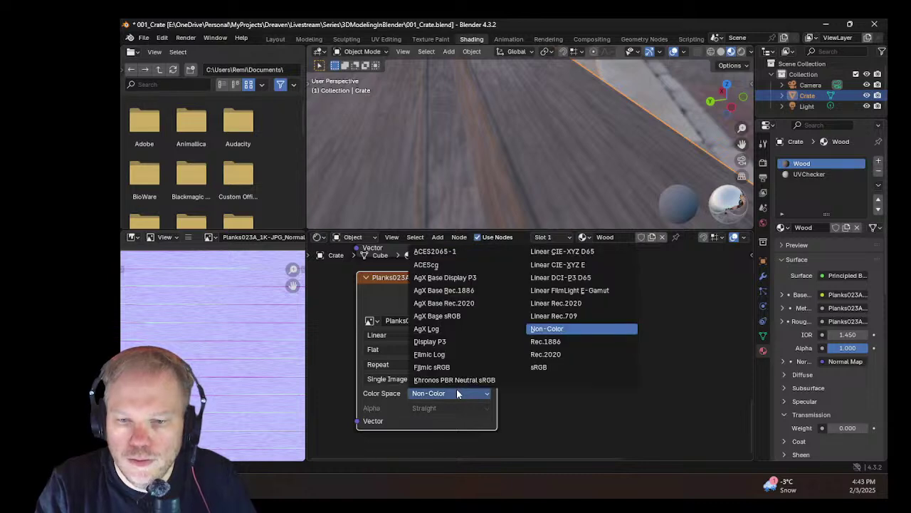
pyautogui.click(449, 341)
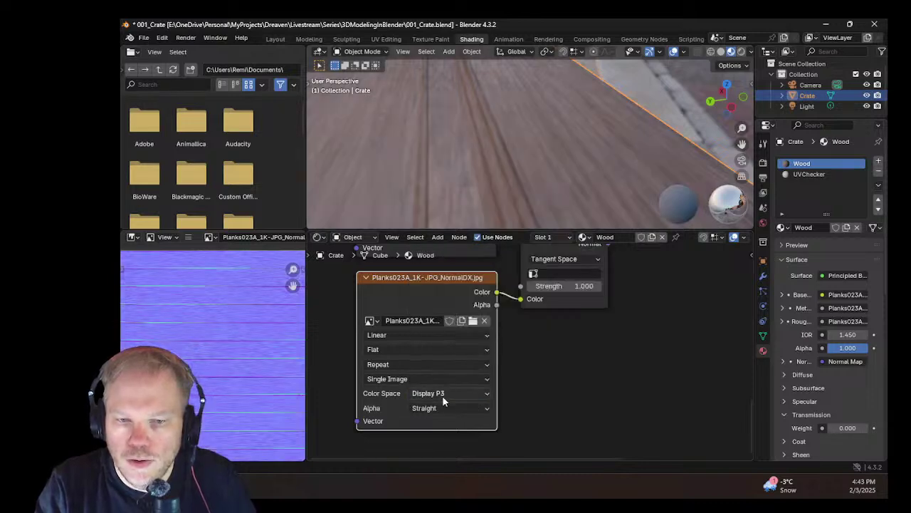
pyautogui.rightClick(582, 122)
pyautogui.click(460, 137)
pyautogui.scroll(-3, 465, 133)
pyautogui.rightClick(466, 136)
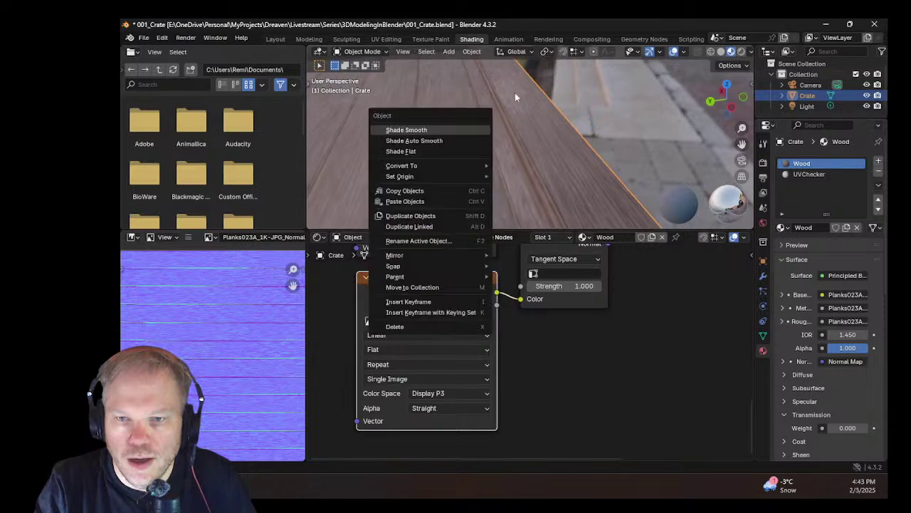
# Step: Switch the viewport to rendered shading and inspect the planks on the crate's top up close
pyautogui.moveTo(539, 126); pyautogui.dragTo(456, 113, button='middle')
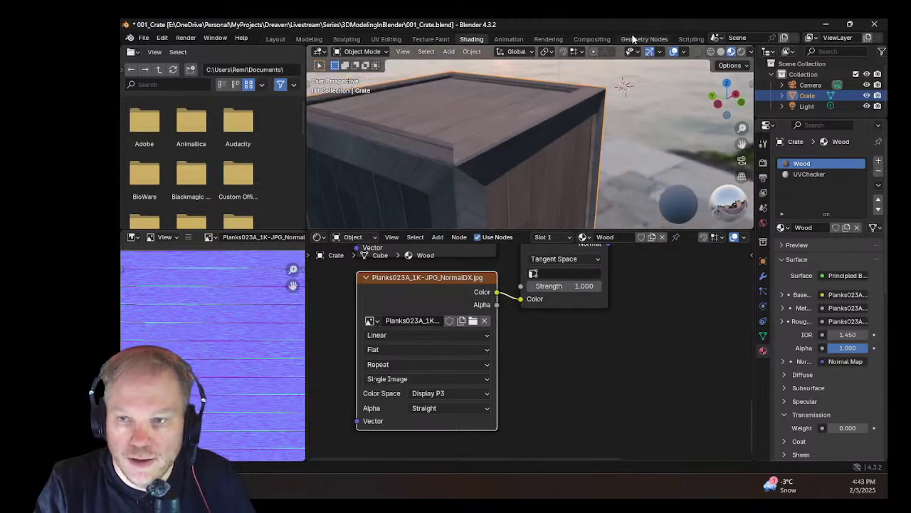
pyautogui.click(741, 51)
pyautogui.scroll(5, 472, 141)
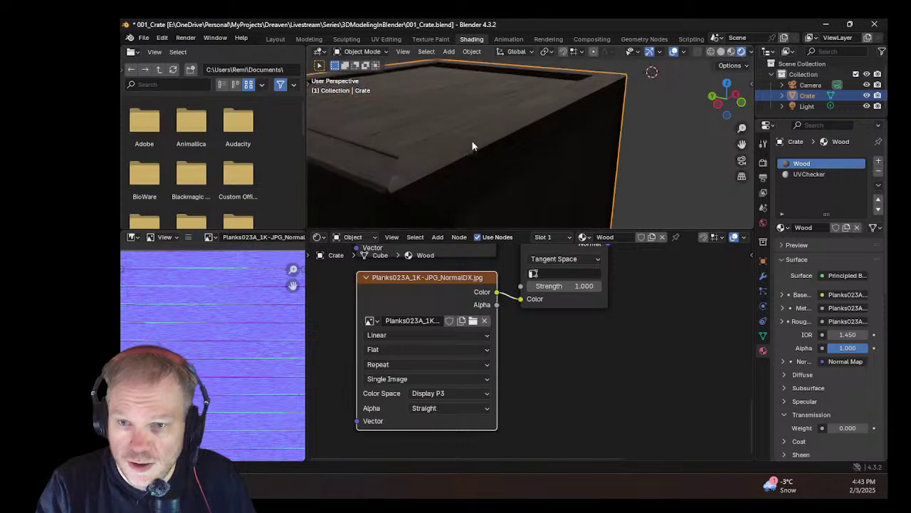
pyautogui.moveTo(477, 135); pyautogui.dragTo(509, 213, button='middle')
pyautogui.scroll(2, 530, 179)
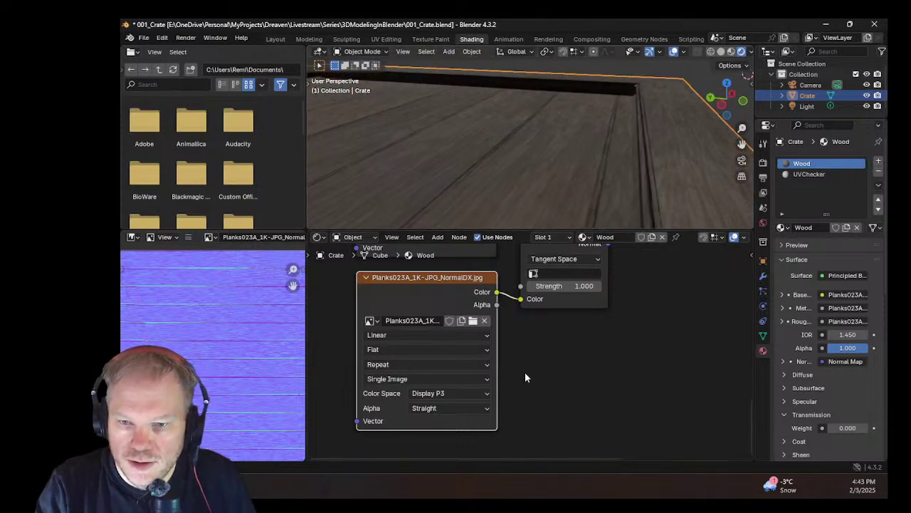
# Step: Set the NormalDX texture's color space to Non-Color and compare the planks in the rendered view
pyautogui.click(434, 394)
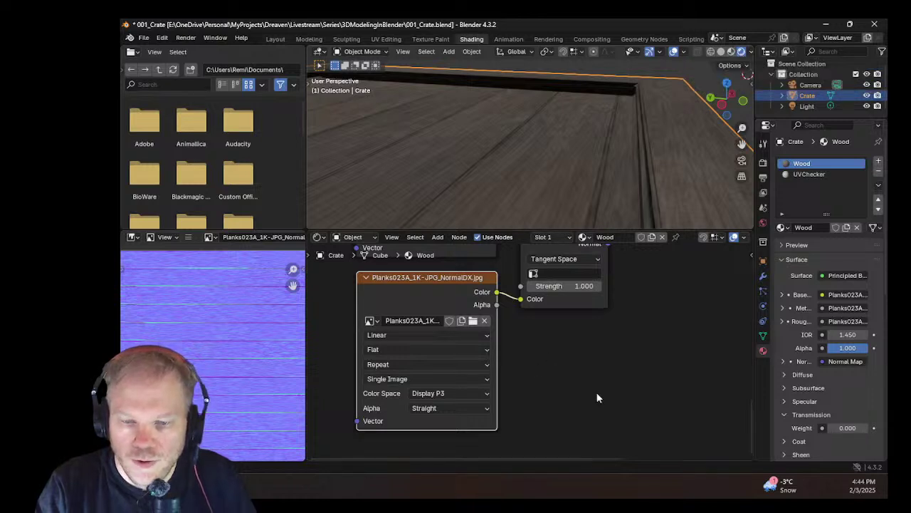
pyautogui.click(454, 395)
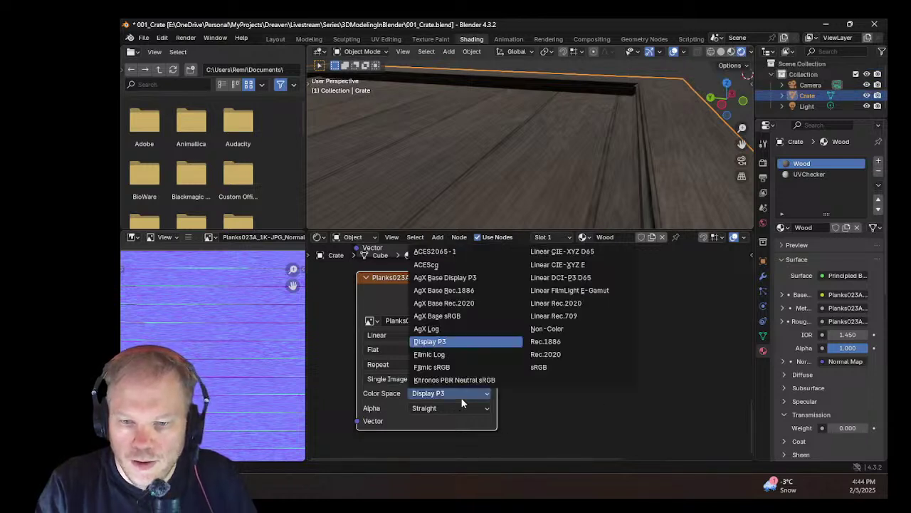
pyautogui.click(556, 328)
pyautogui.scroll(-3, 610, 166)
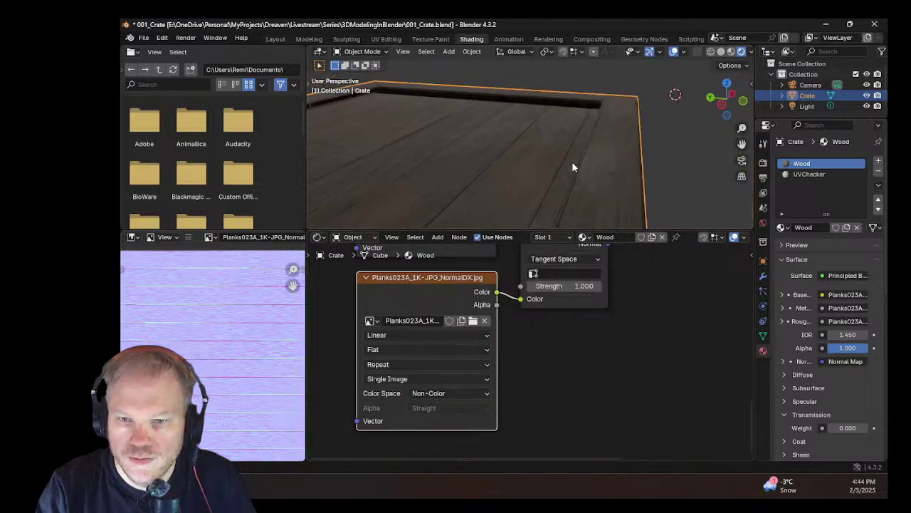
pyautogui.scroll(1, 572, 162)
pyautogui.scroll(1, 472, 105)
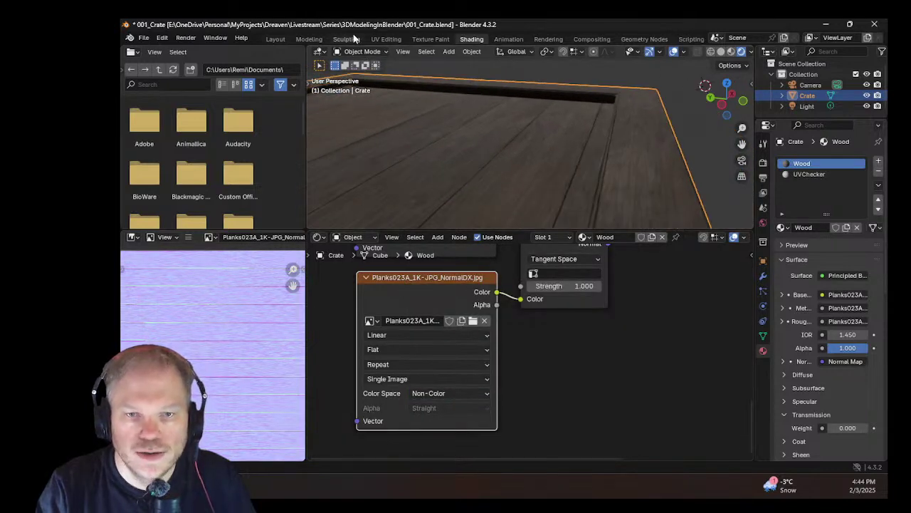
# Step: Open the Modeling workspace and examine the wood on the crate's top panel
pyautogui.click(309, 39)
pyautogui.scroll(6, 485, 210)
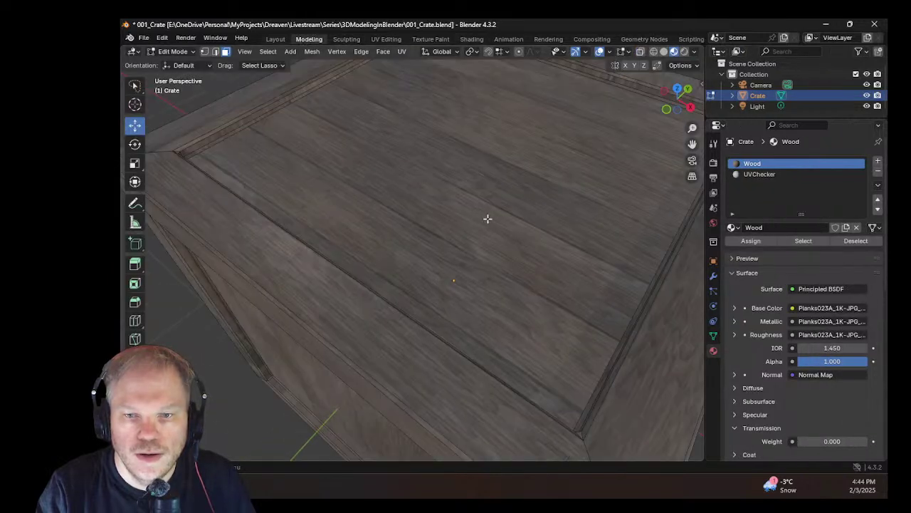
pyautogui.scroll(-4, 463, 259)
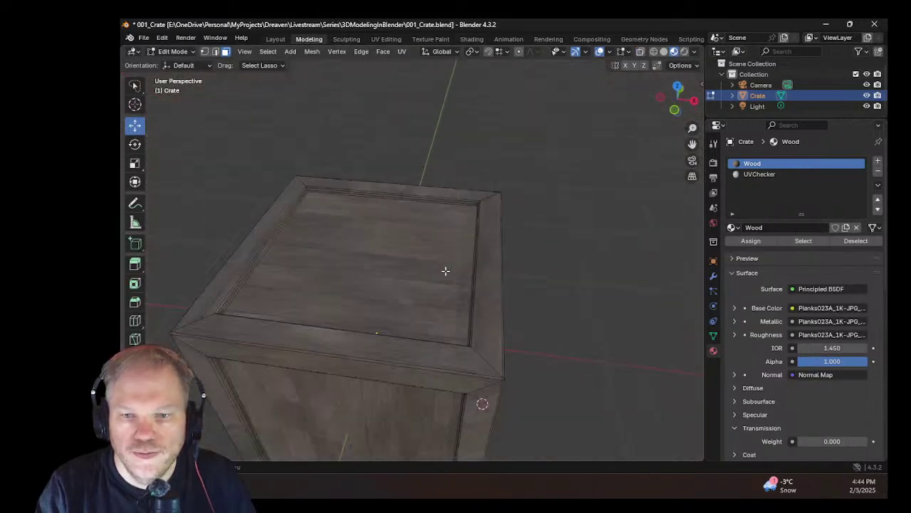
pyautogui.scroll(5, 446, 271)
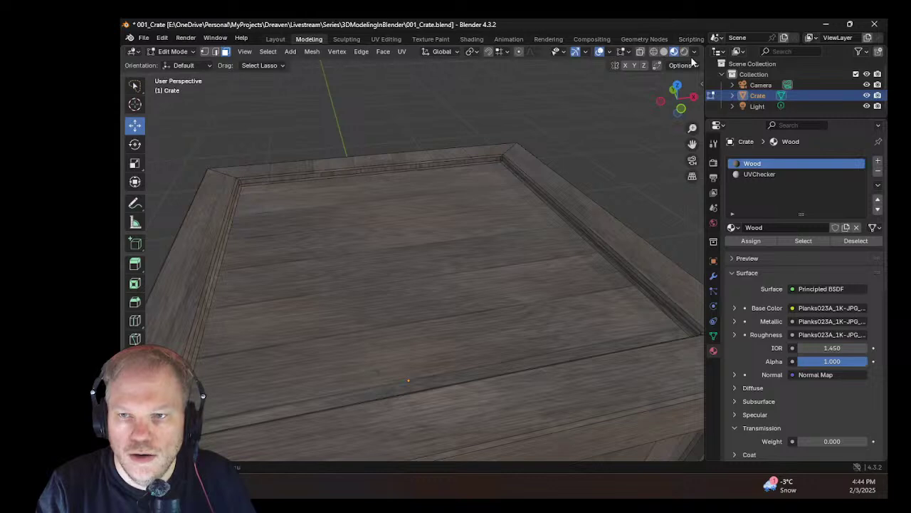
# Step: Show the Modeling viewport in rendered shading with overlays hidden and check the seams between the top planks
pyautogui.click(684, 51)
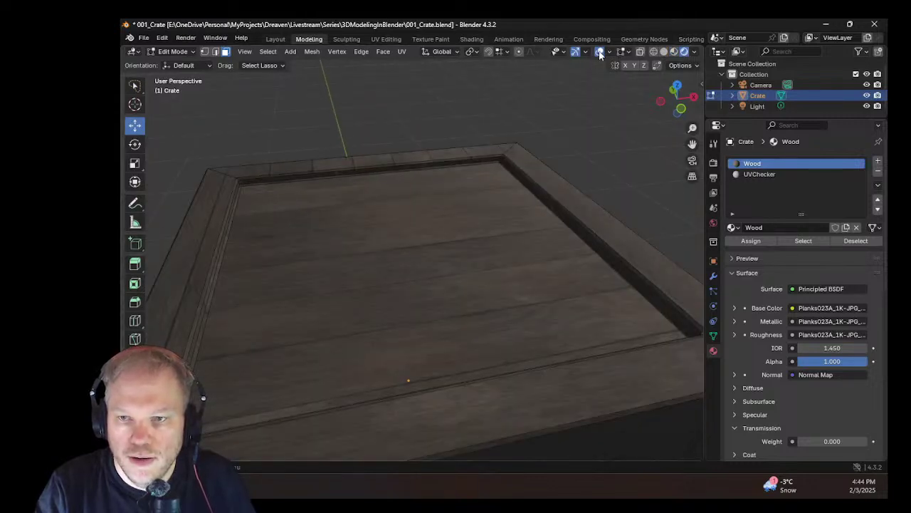
pyautogui.click(601, 53)
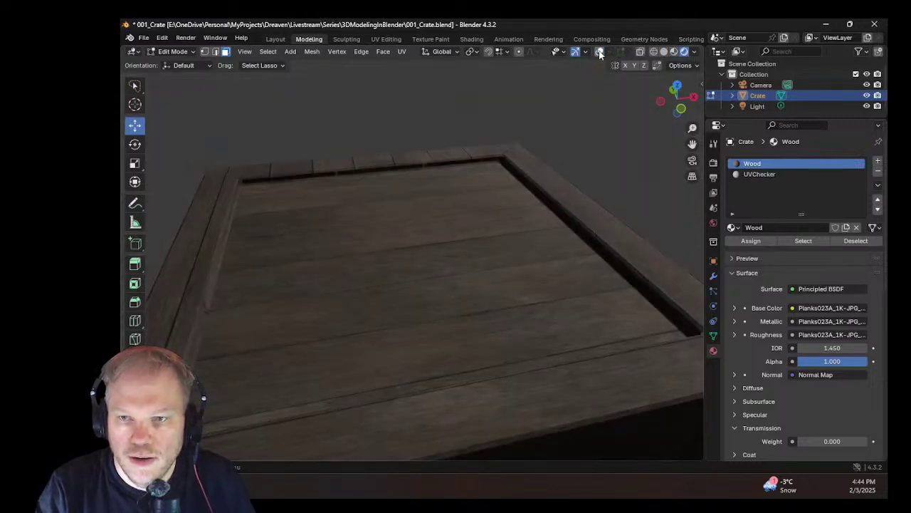
pyautogui.scroll(-3, 441, 224)
pyautogui.moveTo(441, 224); pyautogui.dragTo(386, 216, button='middle')
pyautogui.scroll(4, 465, 205)
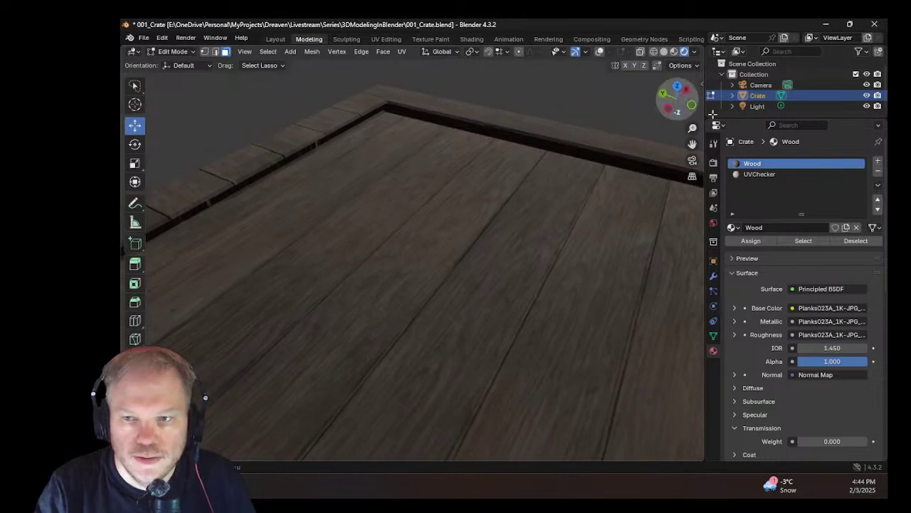
# Step: Select the Light object and examine how the crate is lit all around, including its side planks in right view
pyautogui.click(756, 106)
pyautogui.moveTo(685, 138); pyautogui.dragTo(262, 127, button='middle')
pyautogui.scroll(-5, 262, 127)
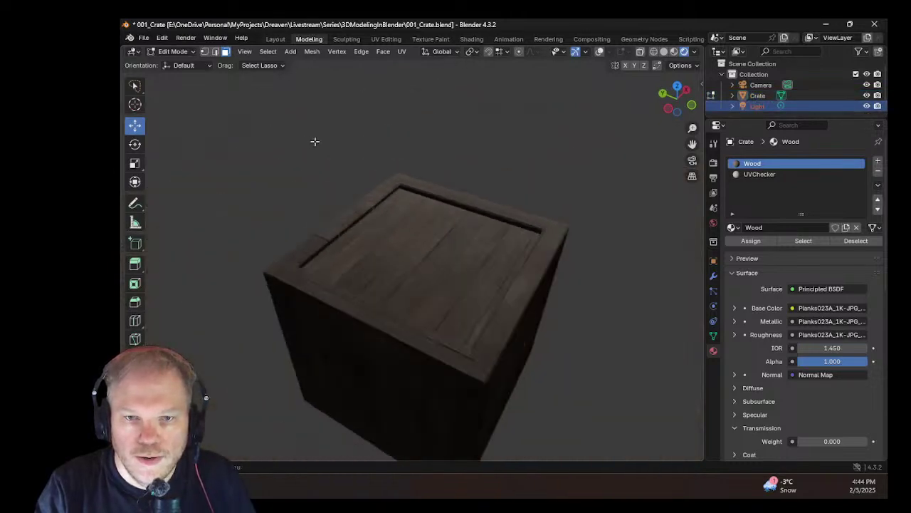
pyautogui.moveTo(375, 179); pyautogui.dragTo(529, 117, button='middle')
pyautogui.scroll(-5, 496, 169)
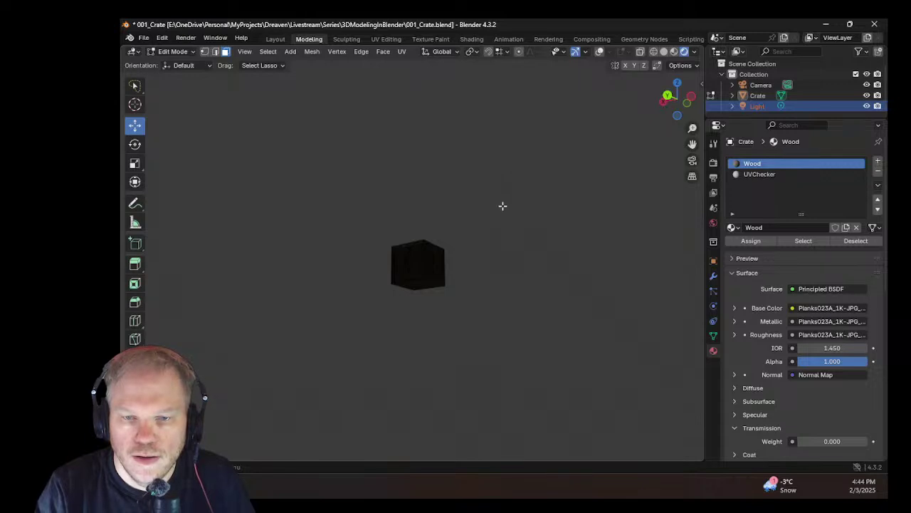
pyautogui.moveTo(503, 206); pyautogui.dragTo(590, 250, button='middle')
pyautogui.press('KP_3')
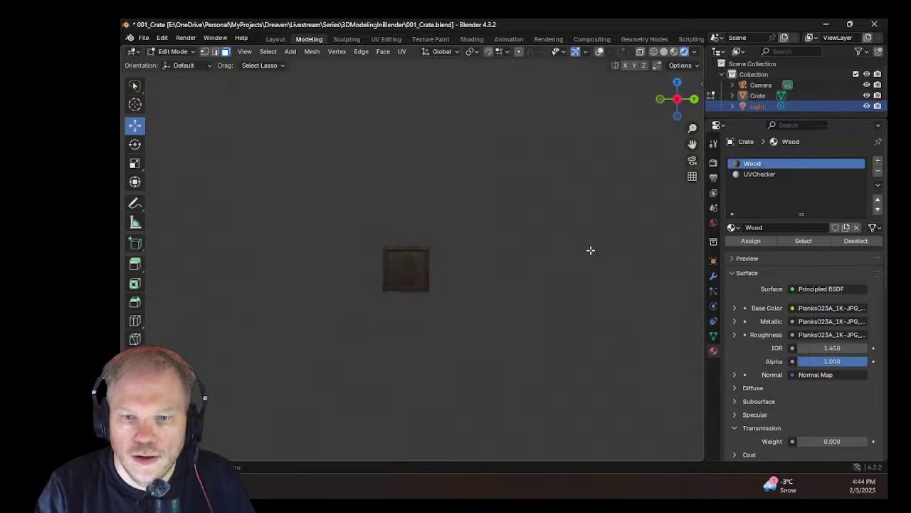
pyautogui.scroll(10, 301, 225)
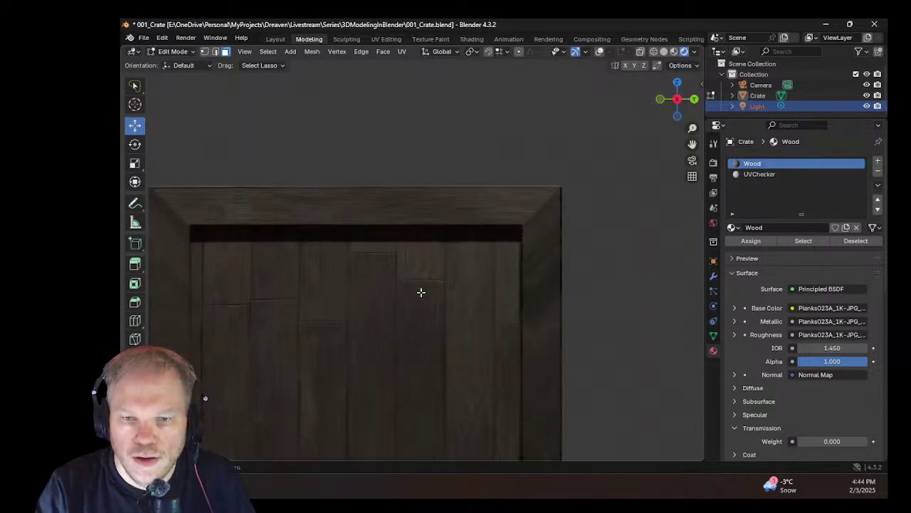
pyautogui.scroll(2, 425, 251)
pyautogui.scroll(-4, 419, 258)
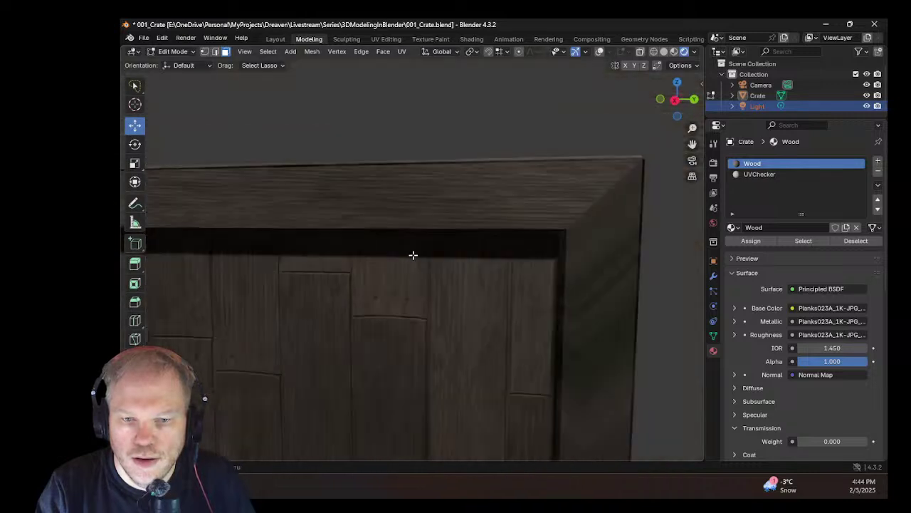
pyautogui.moveTo(413, 272)
pyautogui.mouseDown(button='middle')
pyautogui.moveTo(411, 301)
pyautogui.moveTo(418, 283)
pyautogui.mouseUp(button='middle')
pyautogui.scroll(3, 416, 283)
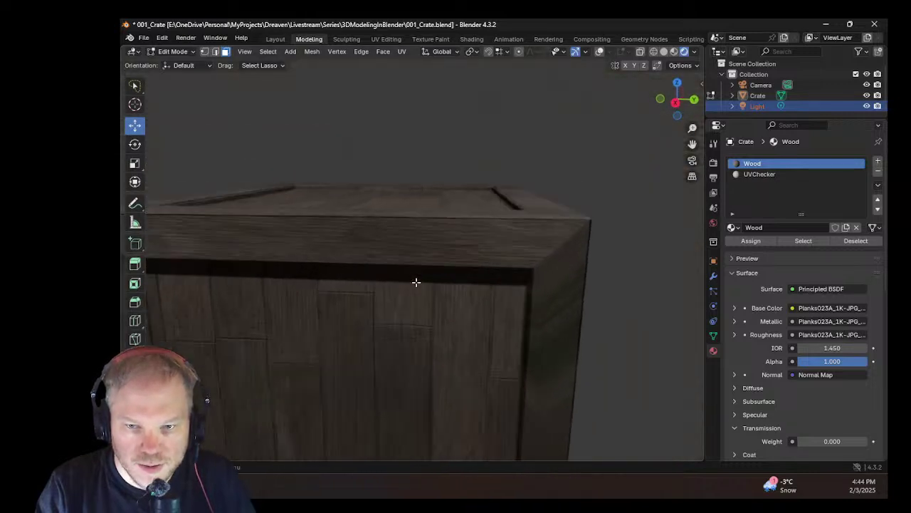
pyautogui.click(291, 51)
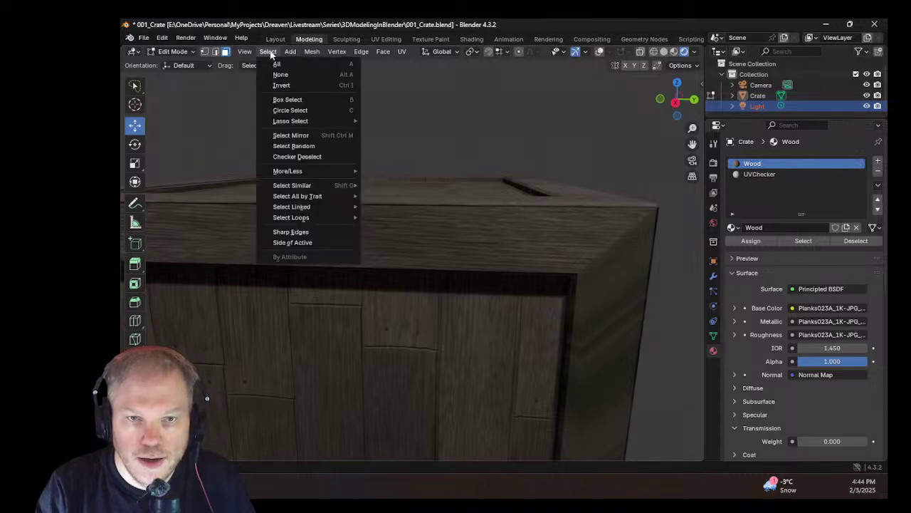
pyautogui.moveTo(341, 51)
pyautogui.moveTo(292, 51)
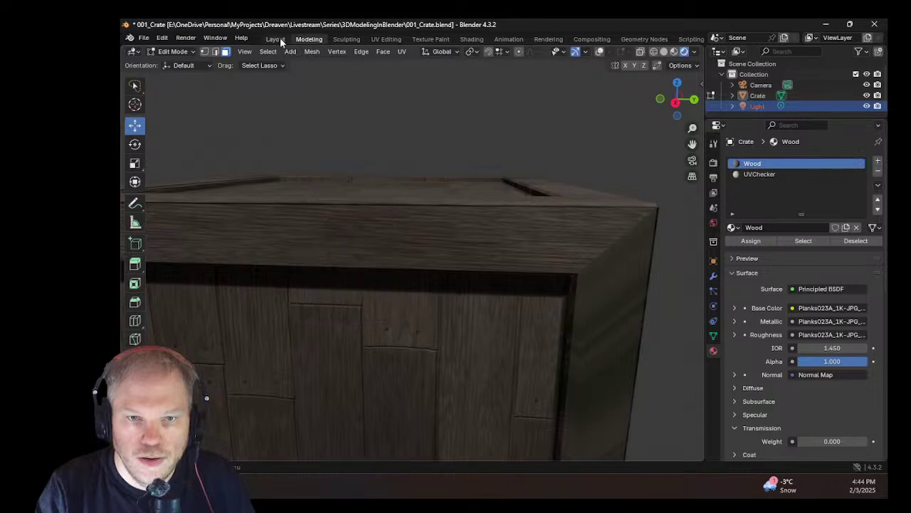
# Step: Open the Layout workspace, display the viewport in rendered shading and look at the crate's side planks
pyautogui.click(279, 39)
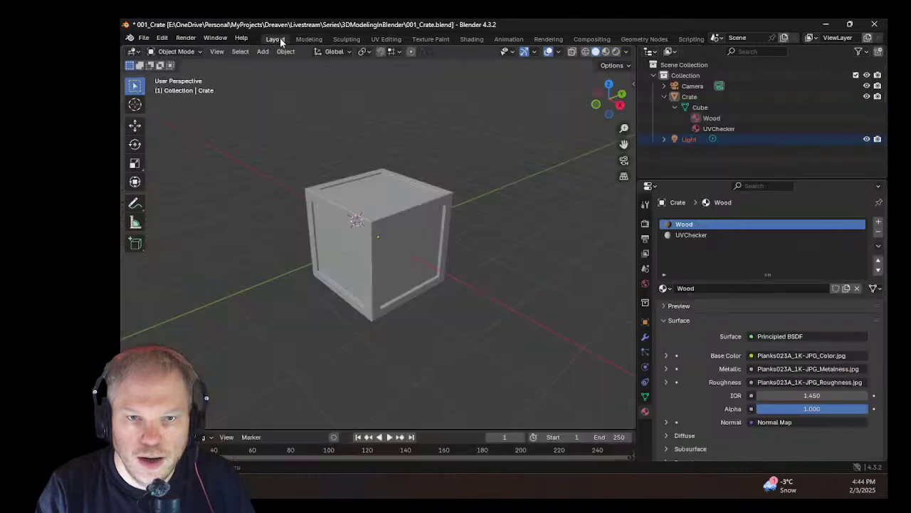
pyautogui.click(616, 51)
pyautogui.scroll(6, 427, 257)
pyautogui.moveTo(528, 256); pyautogui.dragTo(481, 247, button='middle')
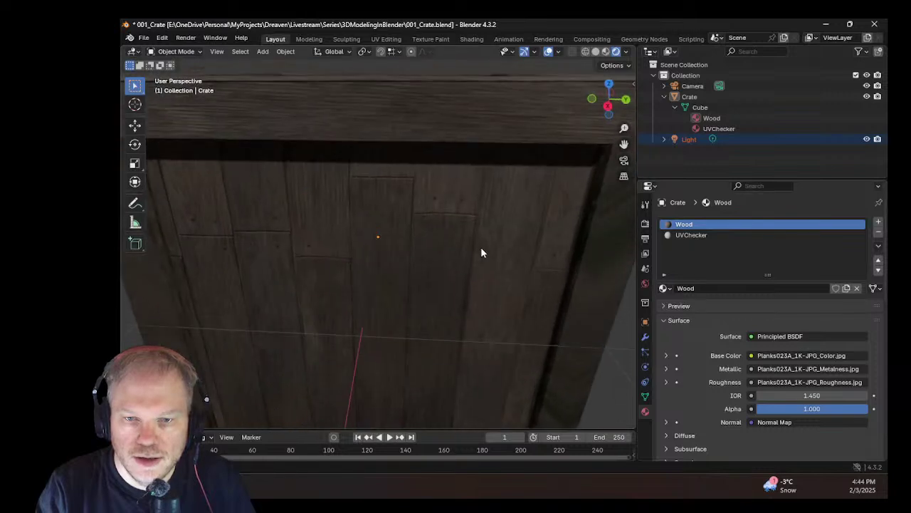
pyautogui.scroll(-6, 483, 246)
pyautogui.scroll(5, 483, 246)
pyautogui.scroll(-4, 483, 246)
pyautogui.scroll(2, 483, 246)
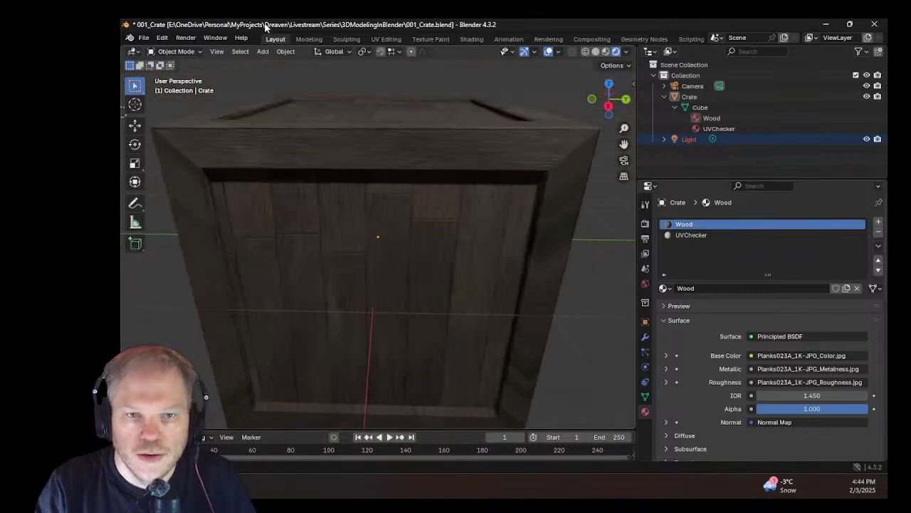
# Step: Add a point light and move it along the Y axis toward the middle of the crate
pyautogui.click(263, 51)
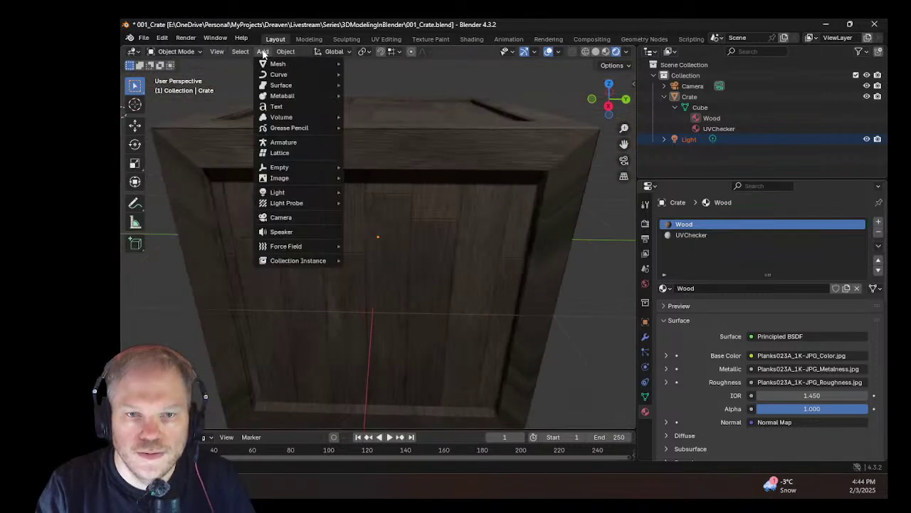
pyautogui.moveTo(315, 192)
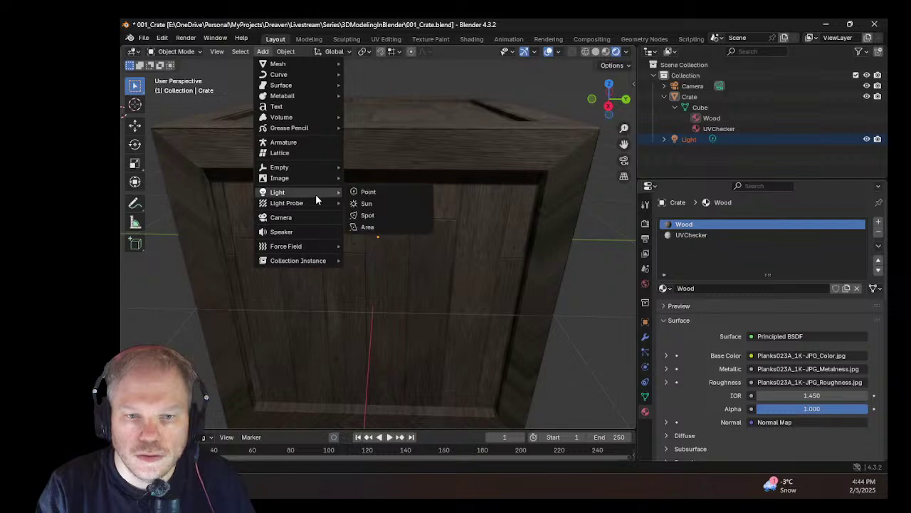
pyautogui.click(377, 192)
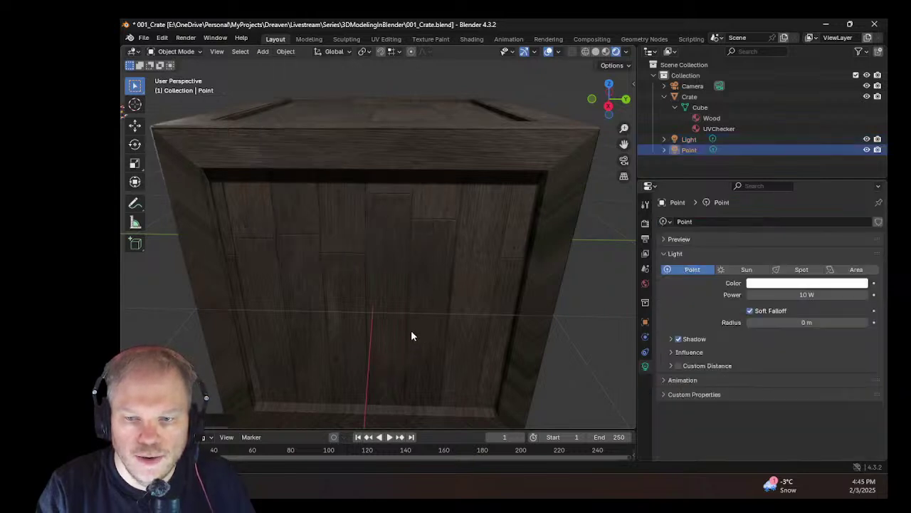
pyautogui.scroll(-4, 403, 313)
pyautogui.click(136, 125)
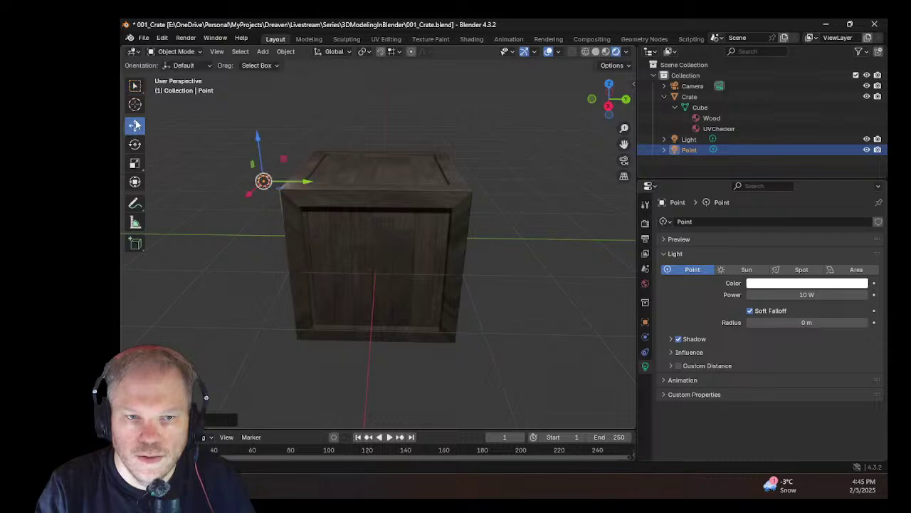
pyautogui.moveTo(283, 190); pyautogui.dragTo(367, 212)
pyautogui.scroll(6, 368, 221)
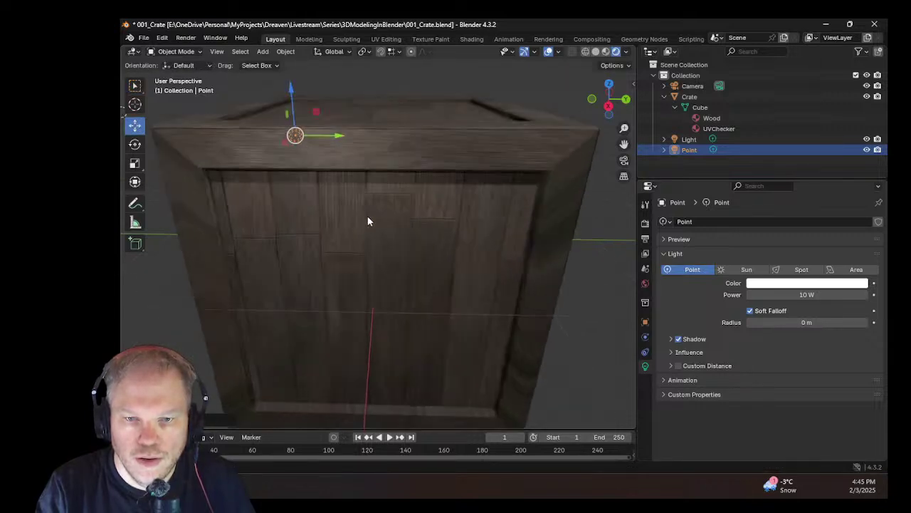
# Step: Reposition the point light in front of the crate's upper frame board and examine the highlight on the wood
pyautogui.moveTo(354, 214); pyautogui.dragTo(407, 414, button='middle')
pyautogui.scroll(2, 364, 288)
pyautogui.scroll(-4, 367, 289)
pyautogui.scroll(-5, 368, 349)
pyautogui.moveTo(407, 420); pyautogui.dragTo(407, 377)
pyautogui.moveTo(407, 377); pyautogui.dragTo(384, 290, button='middle')
pyautogui.scroll(6, 385, 289)
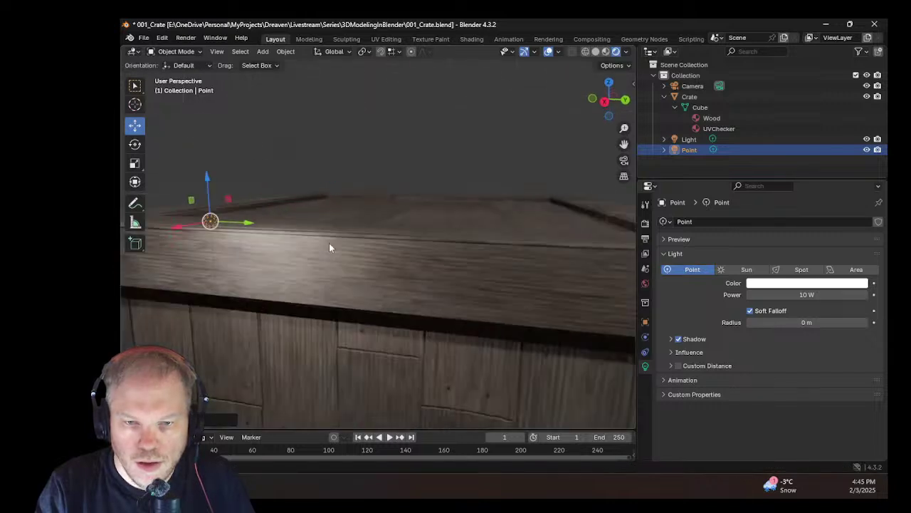
pyautogui.scroll(-4, 312, 242)
pyautogui.scroll(4, 313, 245)
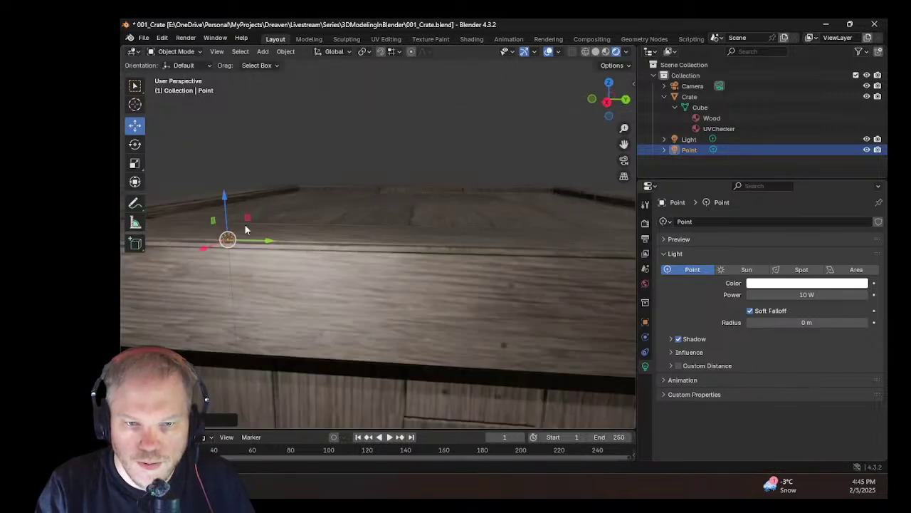
# Step: Move the point light across the crate's front in the YZ plane, then select the crate and inspect the frame's grain
pyautogui.moveTo(246, 218); pyautogui.dragTo(334, 193)
pyautogui.moveTo(421, 280); pyautogui.dragTo(392, 289, button='middle')
pyautogui.click(397, 216)
pyautogui.scroll(2, 397, 215)
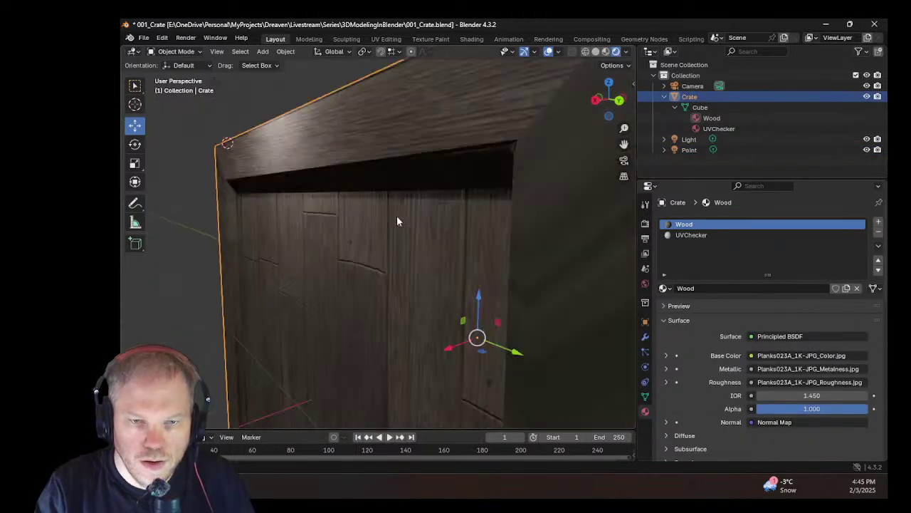
pyautogui.press('KP_Decimal')
pyautogui.moveTo(359, 187); pyautogui.dragTo(336, 225, button='middle')
pyautogui.keyDown('shift'); pyautogui.moveTo(230, 161); pyautogui.dragTo(261, 278, button='middle'); pyautogui.keyUp('shift')
pyautogui.scroll(3, 298, 253)
pyautogui.scroll(-3, 291, 262)
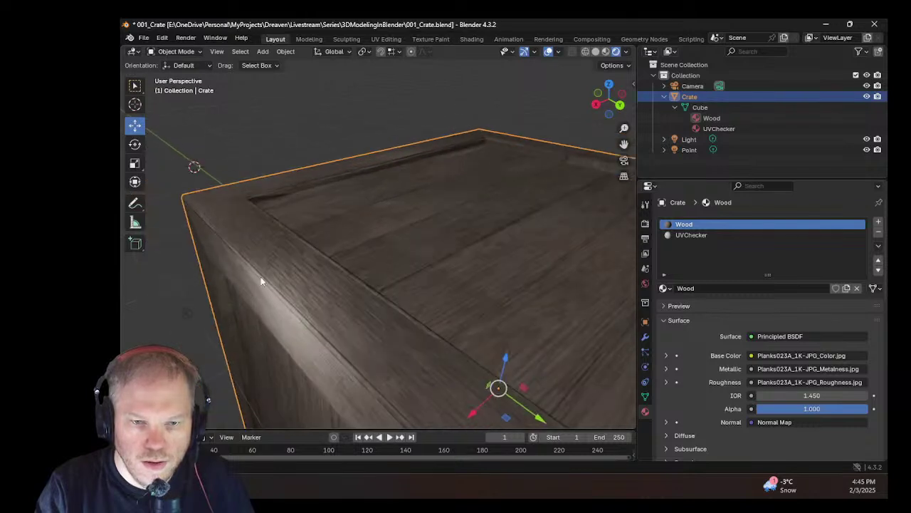
# Step: Select the point light, move it close to the crate's upper frame edge, and return to the Shading workspace
pyautogui.click(185, 315)
pyautogui.moveTo(155, 306); pyautogui.dragTo(228, 299)
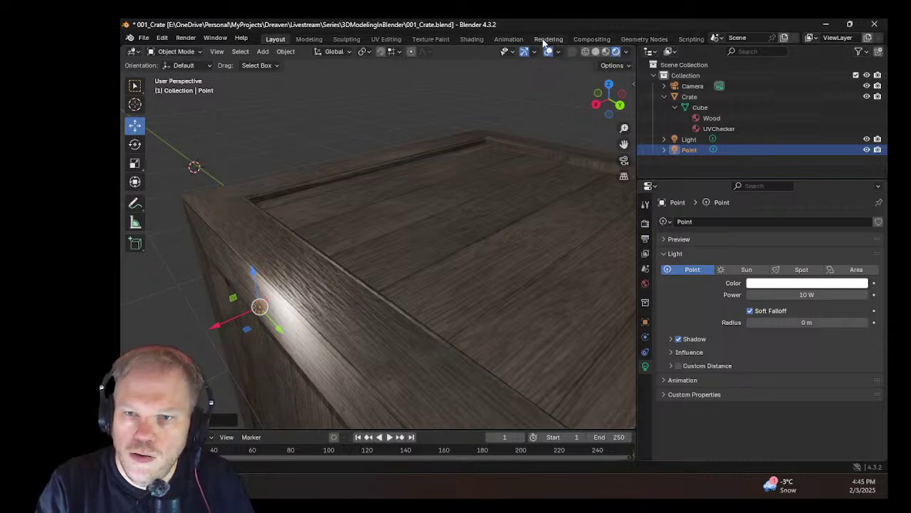
pyautogui.click(472, 41)
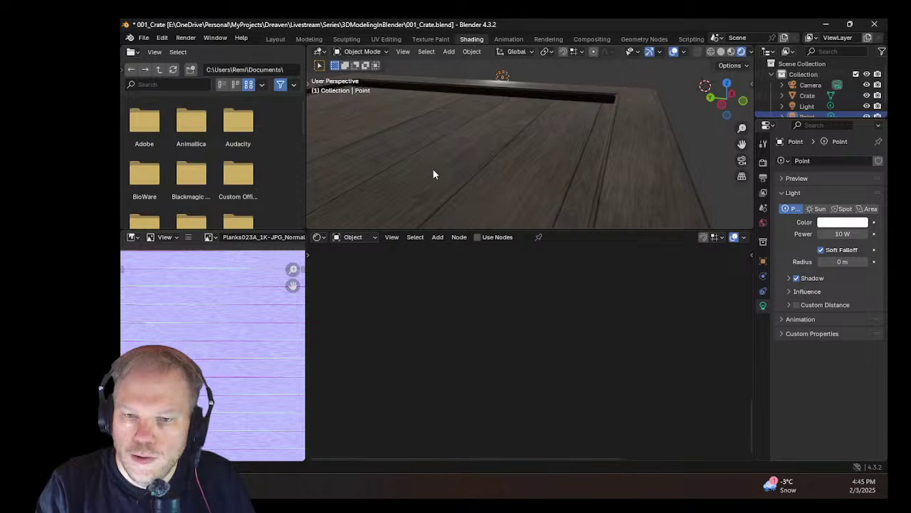
# Step: Select the crate while viewing the point light's highlight up close on its upper frame edge
pyautogui.moveTo(433, 174)
pyautogui.mouseDown(button='middle')
pyautogui.moveTo(438, 144)
pyautogui.moveTo(797, 148)
pyautogui.mouseUp(button='middle')
pyautogui.scroll(-6, 563, 153)
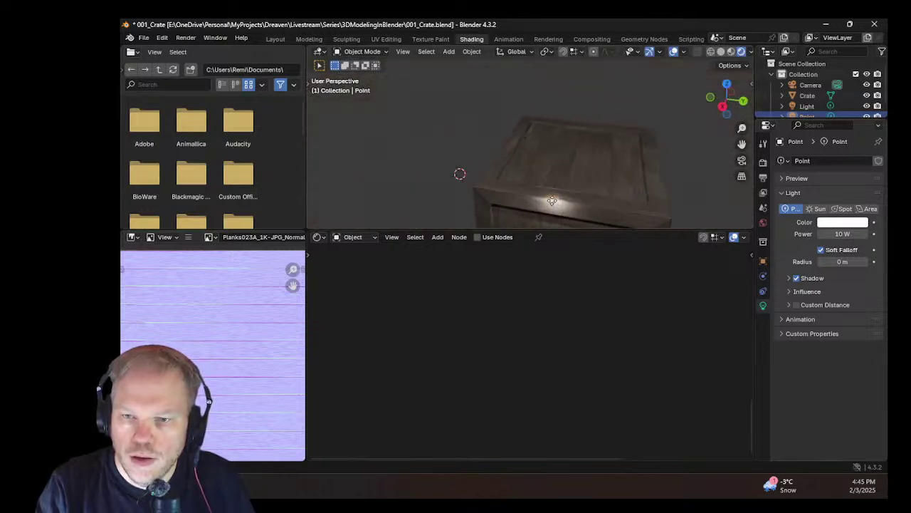
pyautogui.moveTo(580, 205); pyautogui.dragTo(539, 164, button='middle')
pyautogui.scroll(5, 586, 118)
pyautogui.scroll(2, 569, 169)
pyautogui.click(552, 157)
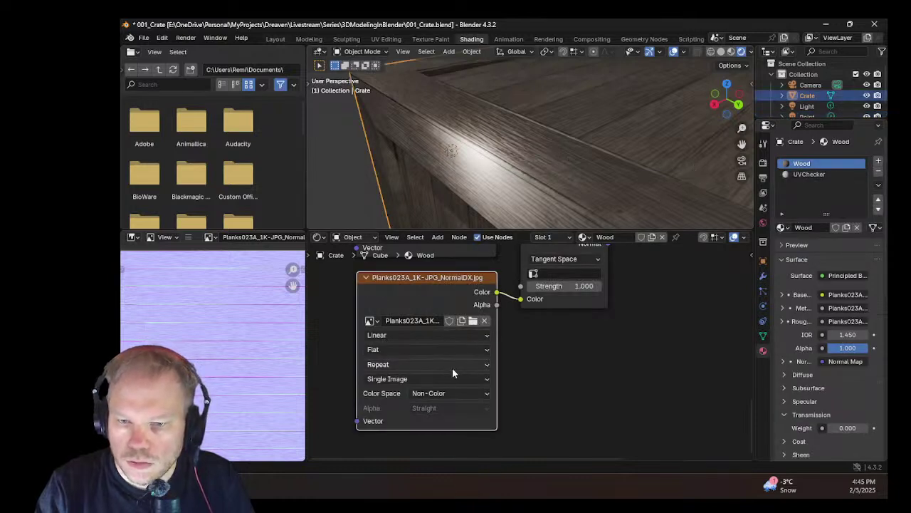
# Step: Compare the wood normal map in the sRGB color space, and restore it to Non-Color
pyautogui.click(444, 393)
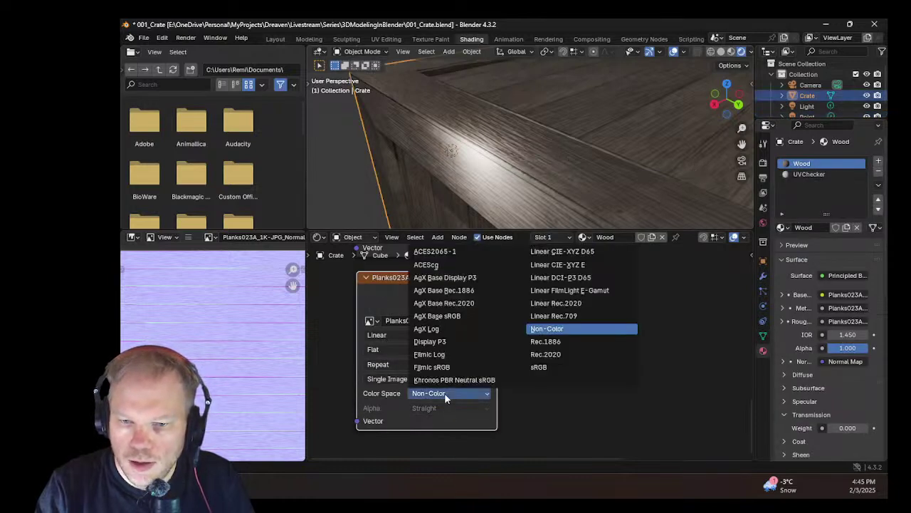
pyautogui.click(542, 367)
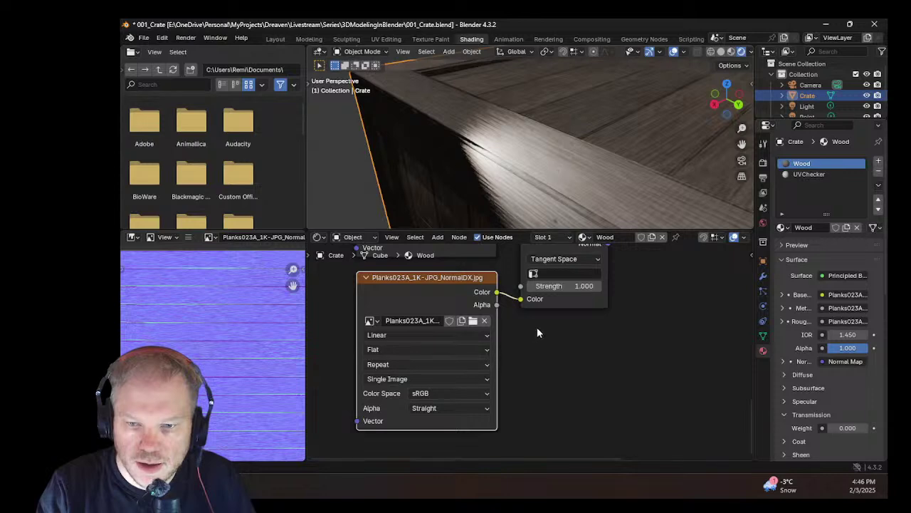
pyautogui.click(459, 394)
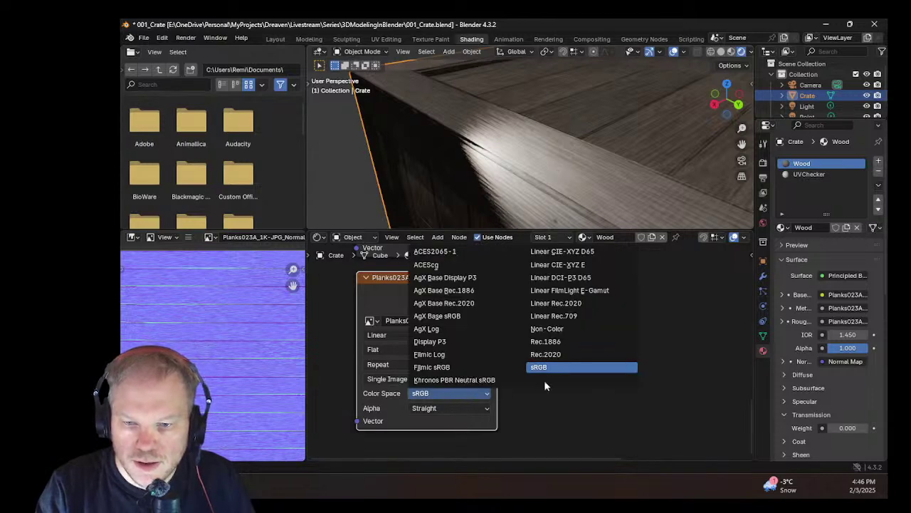
pyautogui.click(571, 329)
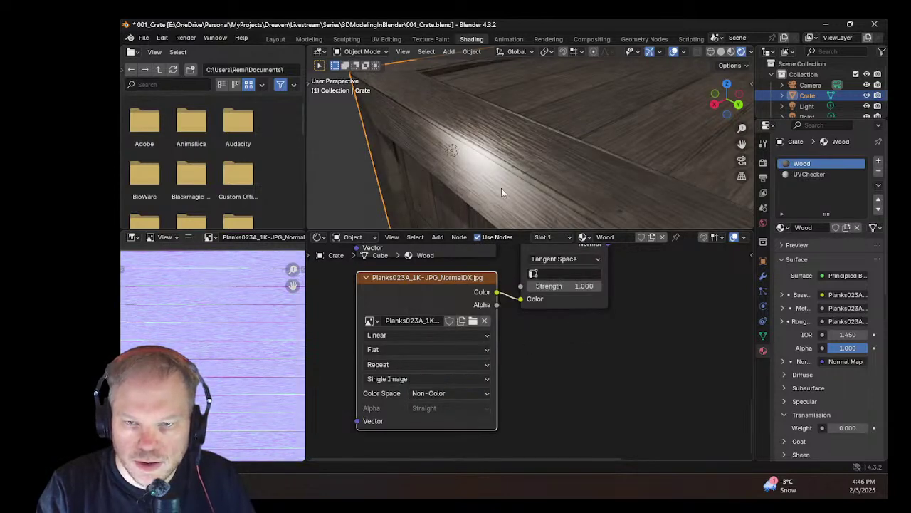
# Step: Alternate the normal map's color space between Linear Rec.709 and Linear Rec.2020 to compare the highlight on the wood
pyautogui.click(465, 393)
pyautogui.click(570, 316)
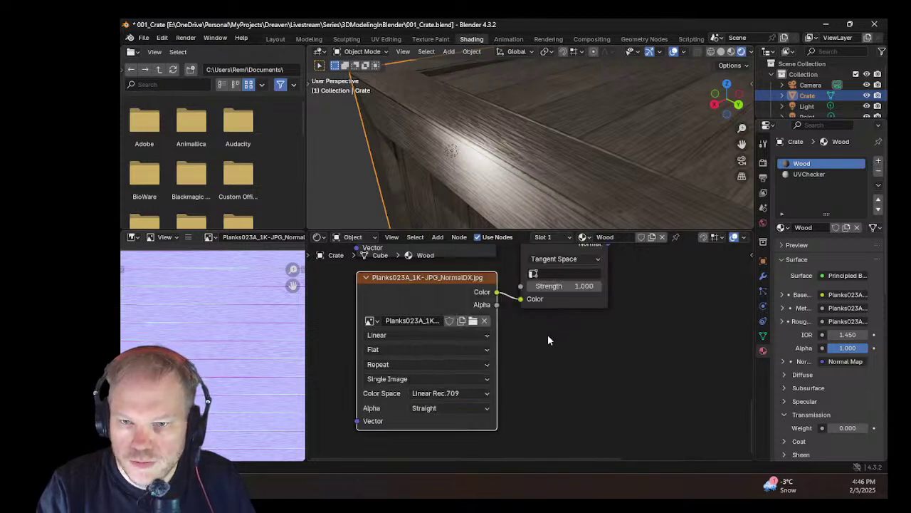
pyautogui.click(460, 396)
pyautogui.click(553, 303)
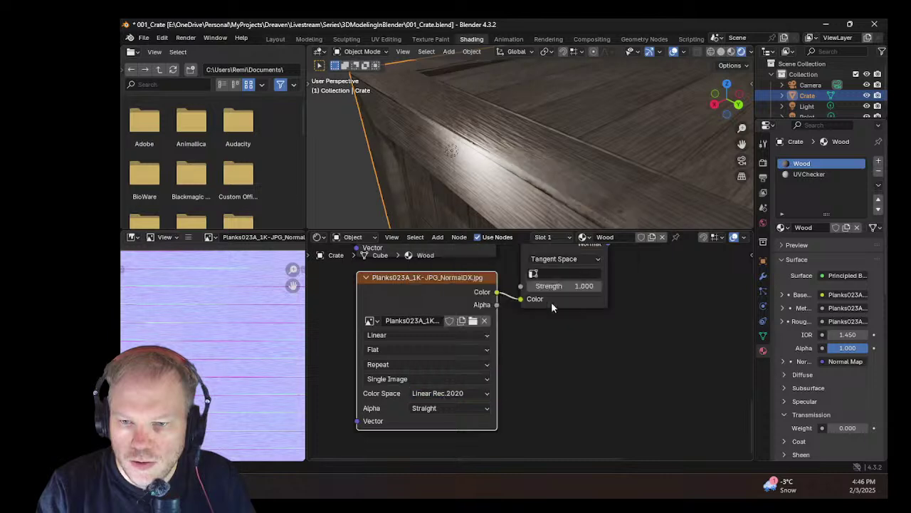
pyautogui.click(441, 393)
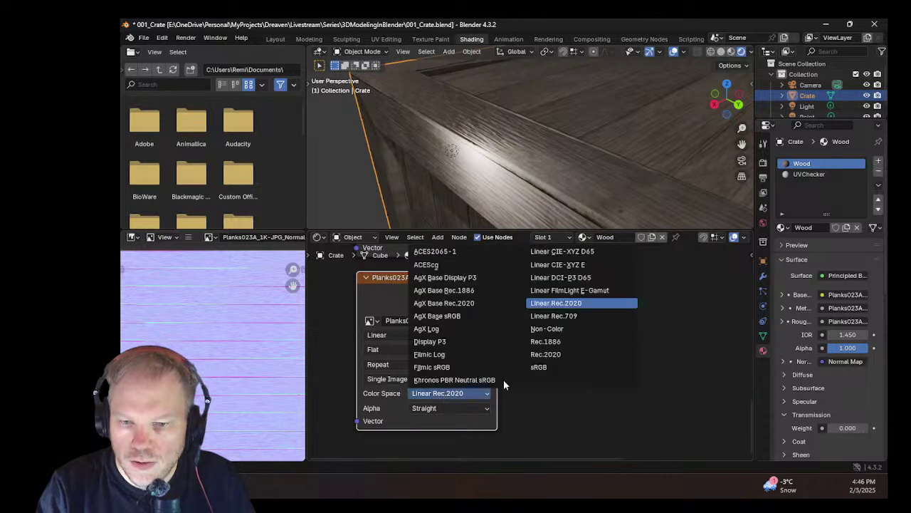
pyautogui.click(566, 316)
pyautogui.click(441, 393)
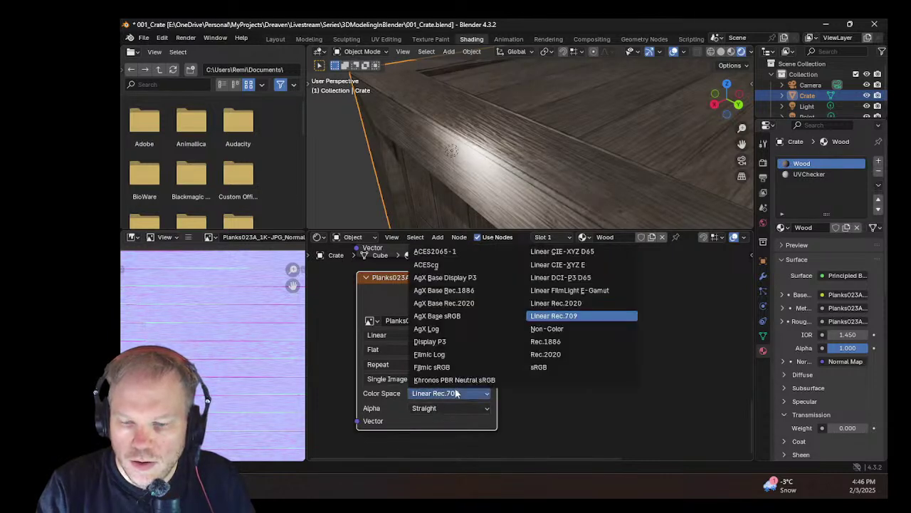
pyautogui.click(552, 303)
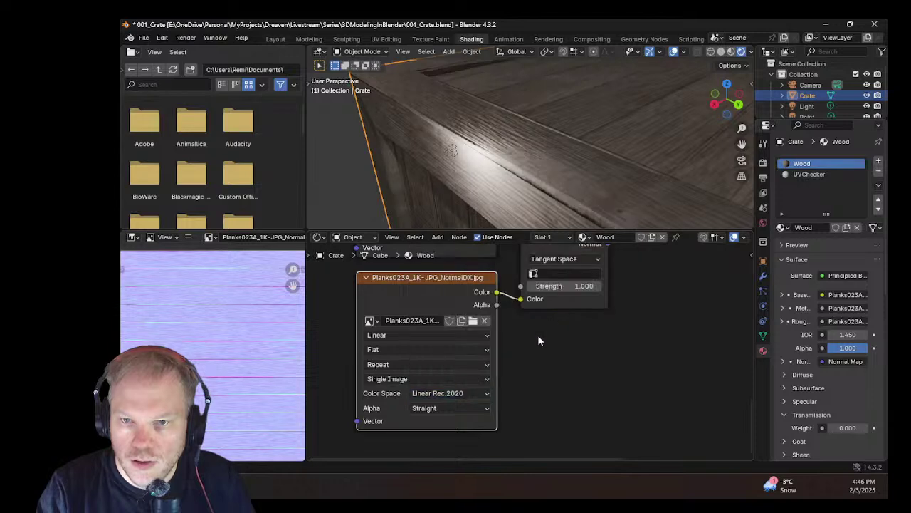
# Step: Try the Linear FilmLight E-Gamut color space on the normal map and reopen the list of color space options
pyautogui.click(445, 395)
pyautogui.click(565, 289)
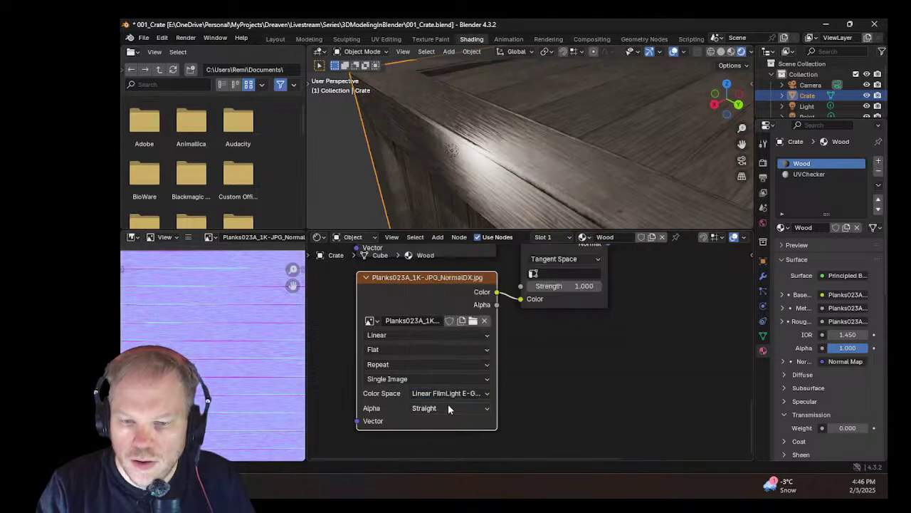
pyautogui.click(463, 394)
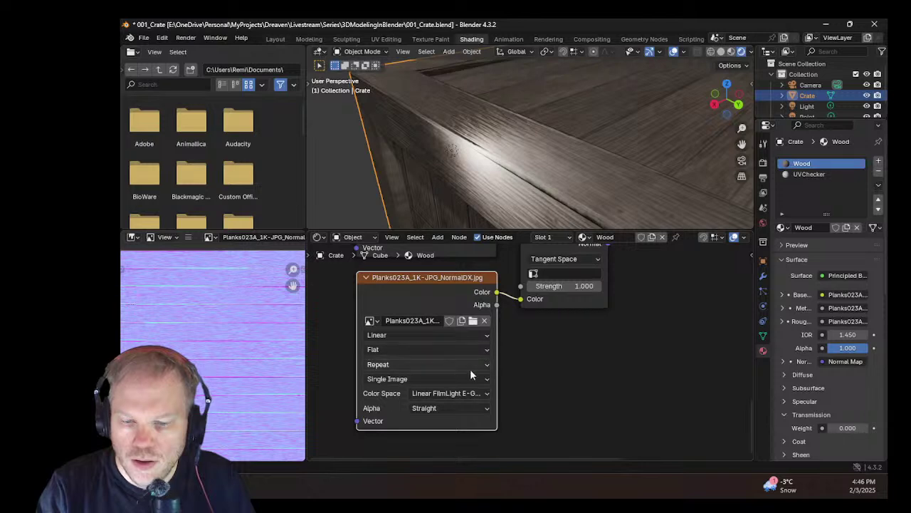
pyautogui.click(454, 397)
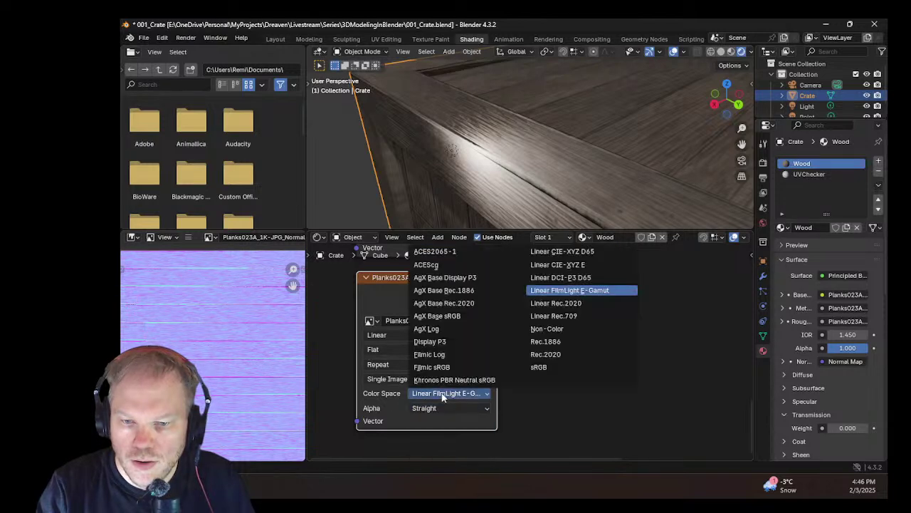
pyautogui.click(444, 395)
pyautogui.click(444, 399)
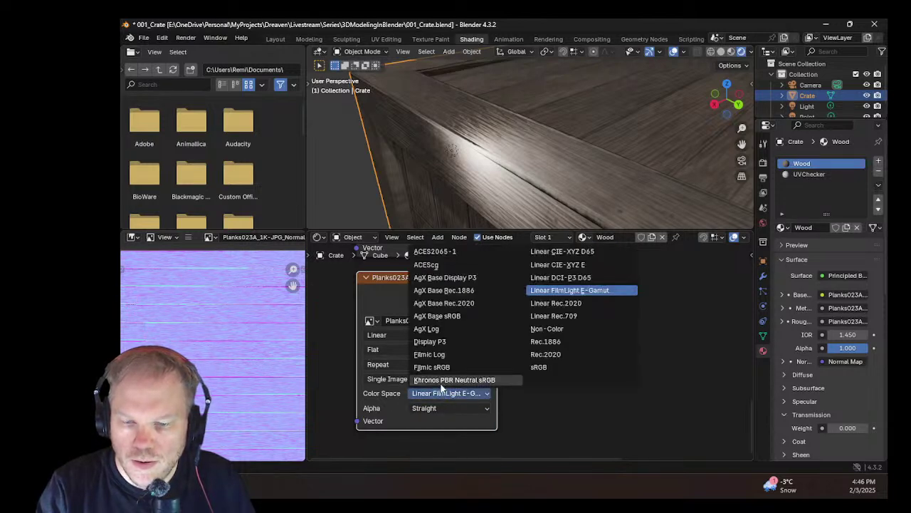
# Step: Try Khronos PBR Neutral sRGB on the normal map, and set its color space back to Non-Color
pyautogui.click(443, 382)
pyautogui.click(446, 395)
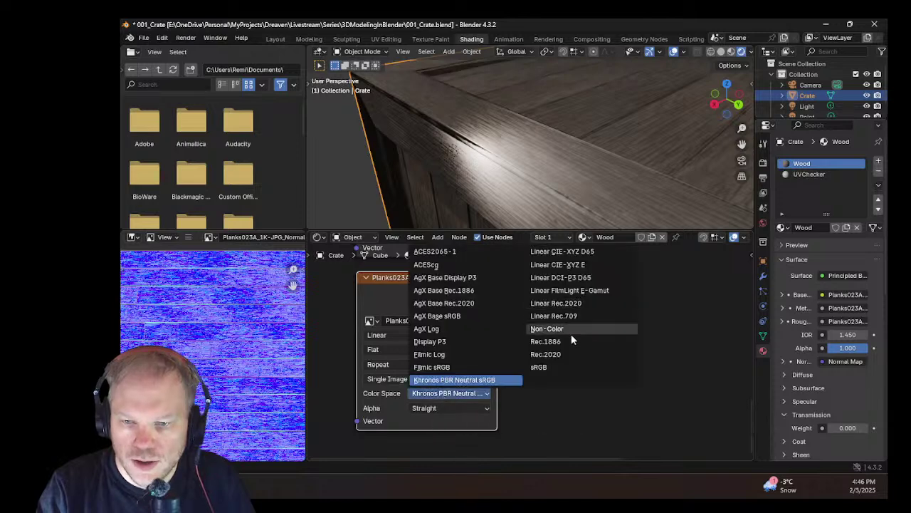
pyautogui.click(552, 328)
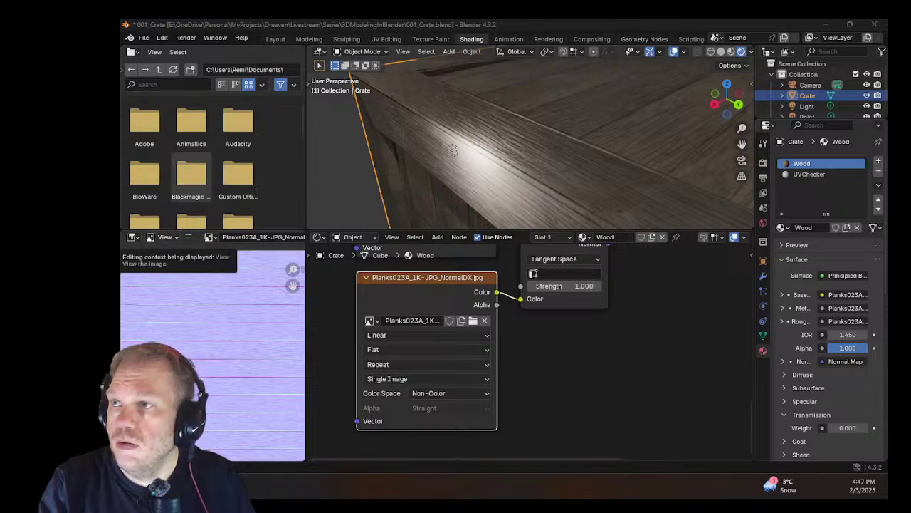
# Step: Switch to the Chrome browser and search Google for "color space human eye"
pyautogui.moveTo(121, 260); pyautogui.dragTo(678, 135)
pyautogui.doubleClick(678, 135)
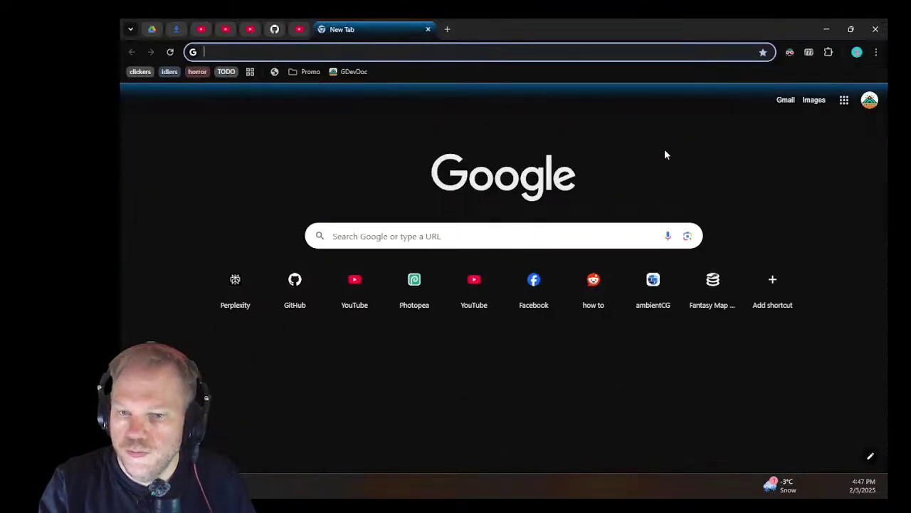
pyautogui.write('color')
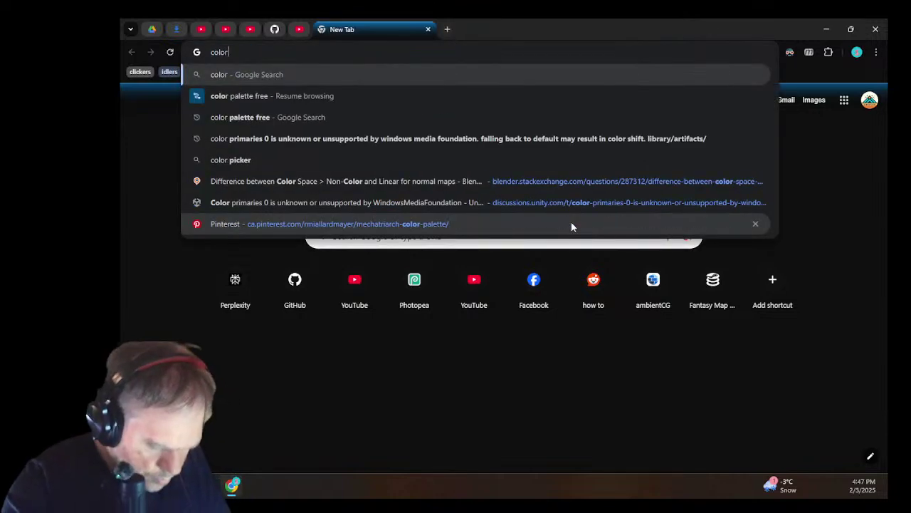
pyautogui.write(' space hum')
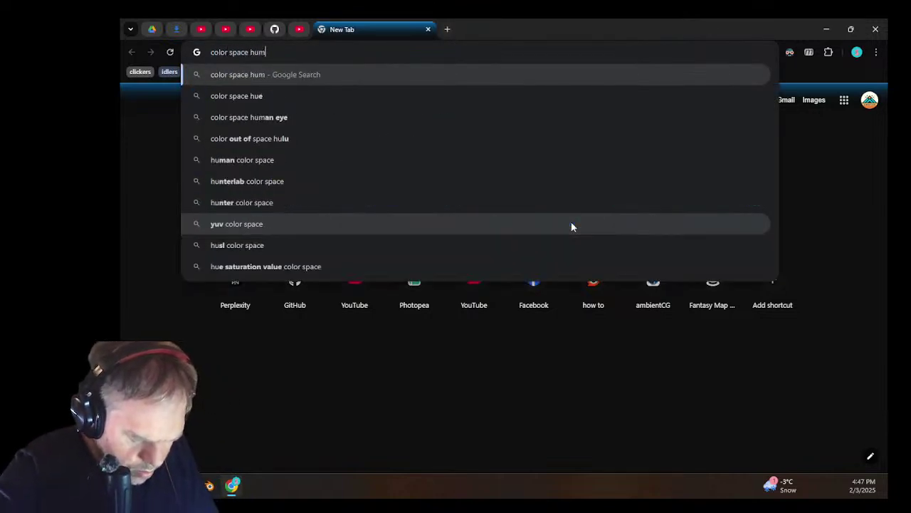
pyautogui.write('an eye')
pyautogui.press('Return')
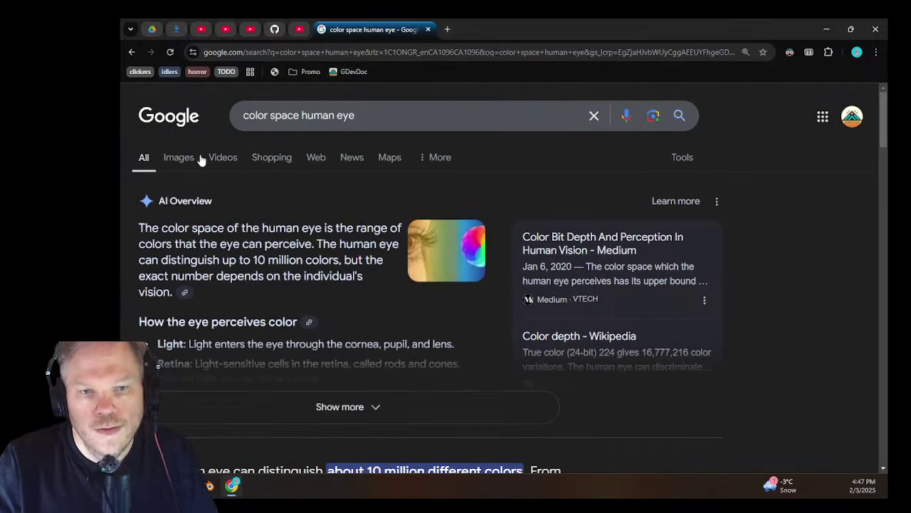
# Step: Show the image results, preview the CIE 1931 colour space diagram, and open its source page
pyautogui.click(184, 158)
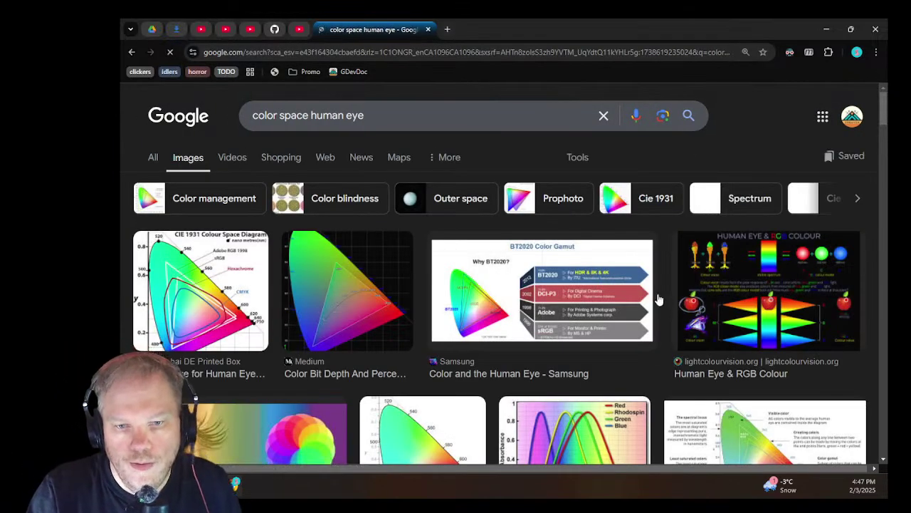
pyautogui.scroll(-1, 320, 240)
pyautogui.click(226, 265)
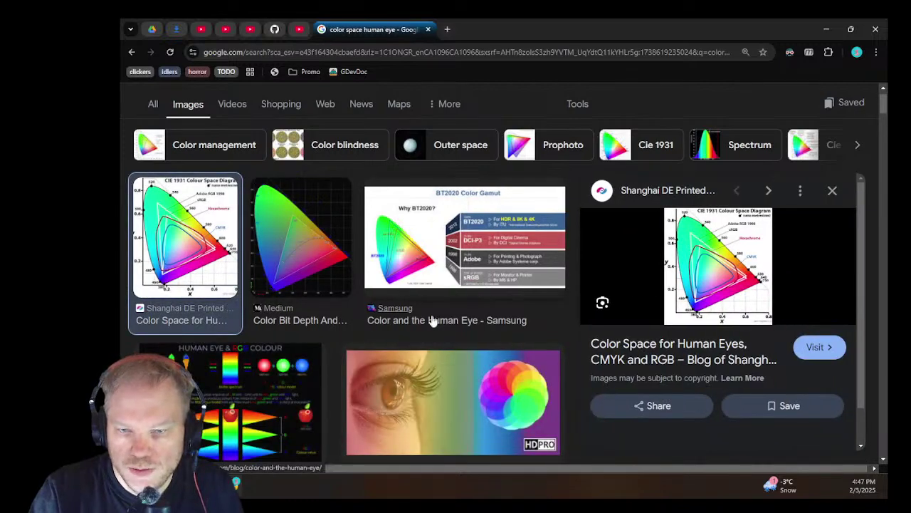
pyautogui.click(722, 288)
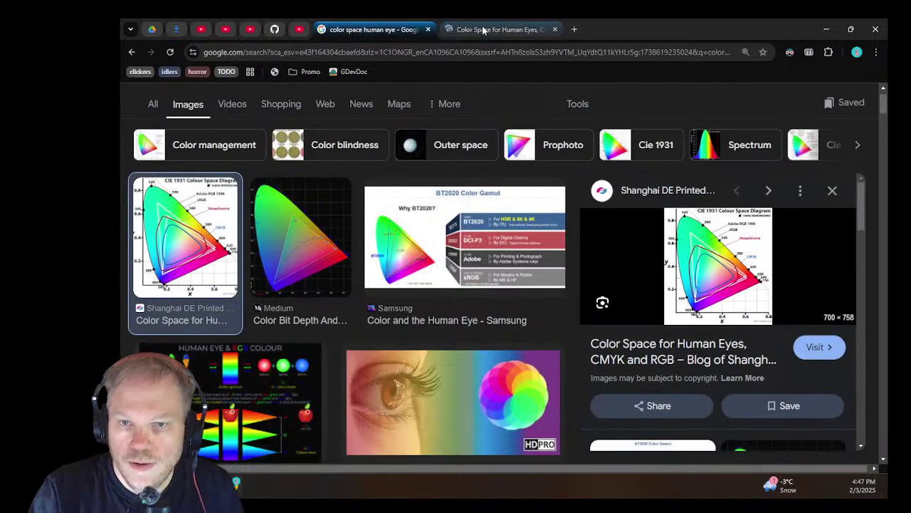
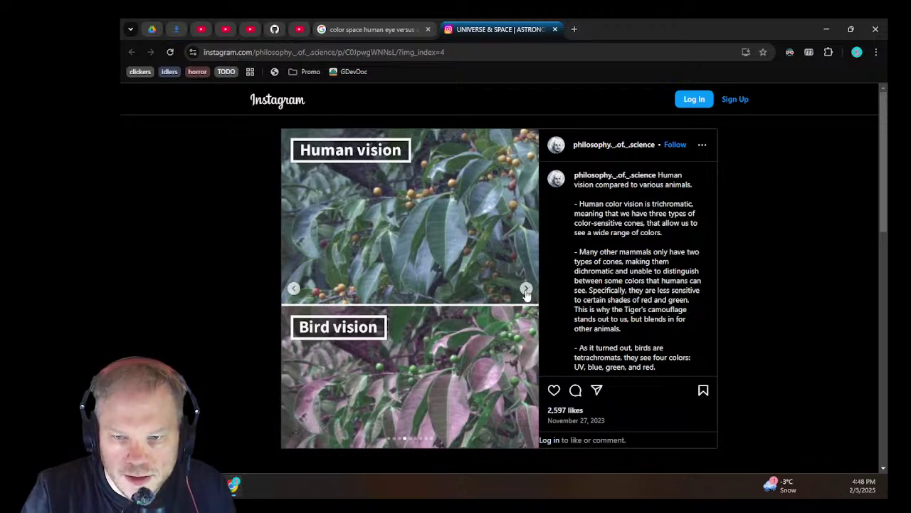
# Step: View the next two human versus bird vision images in the Instagram post, and close its tab
pyautogui.click(527, 289)
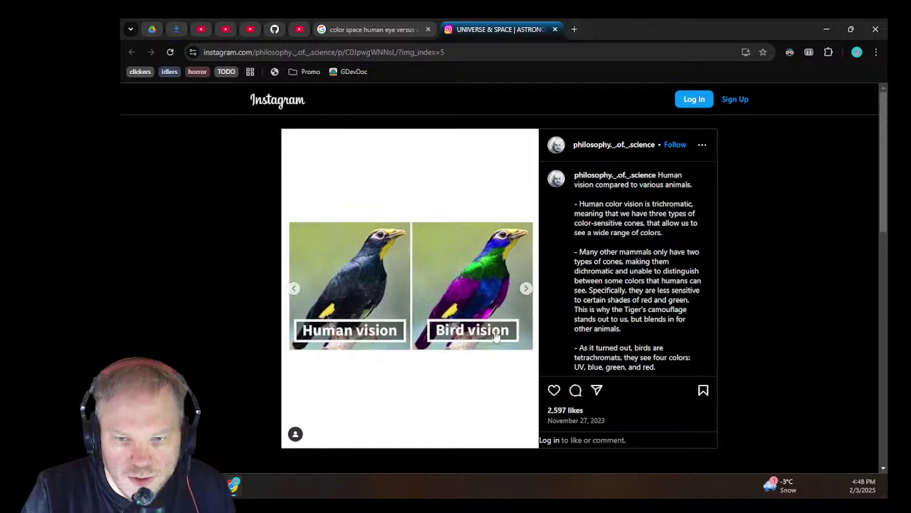
pyautogui.click(526, 289)
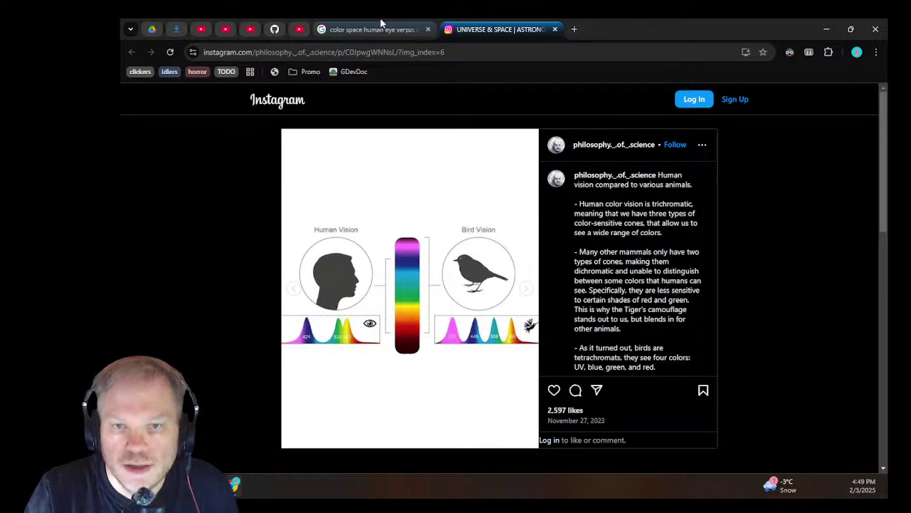
pyautogui.click(555, 30)
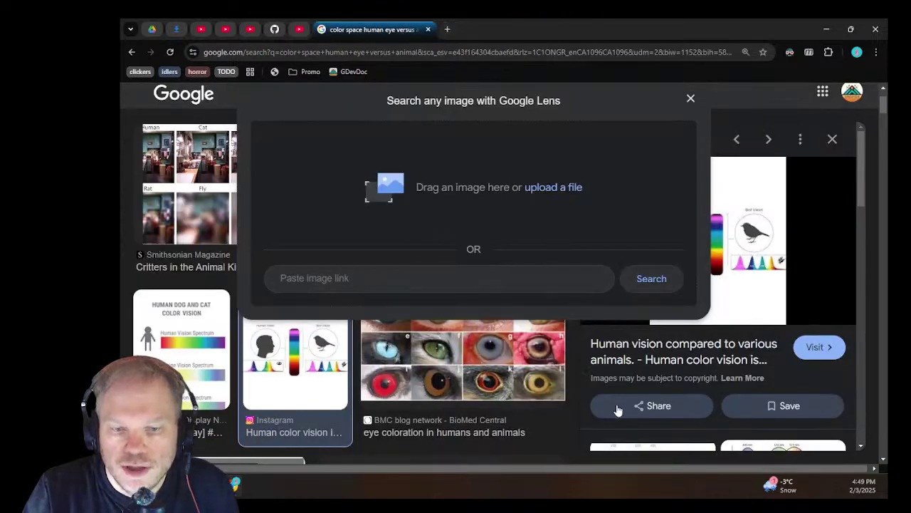
# Step: Dismiss the image search overlay and change the image search to "color space human eye non-color"
pyautogui.click(573, 433)
pyautogui.scroll(3, 428, 254)
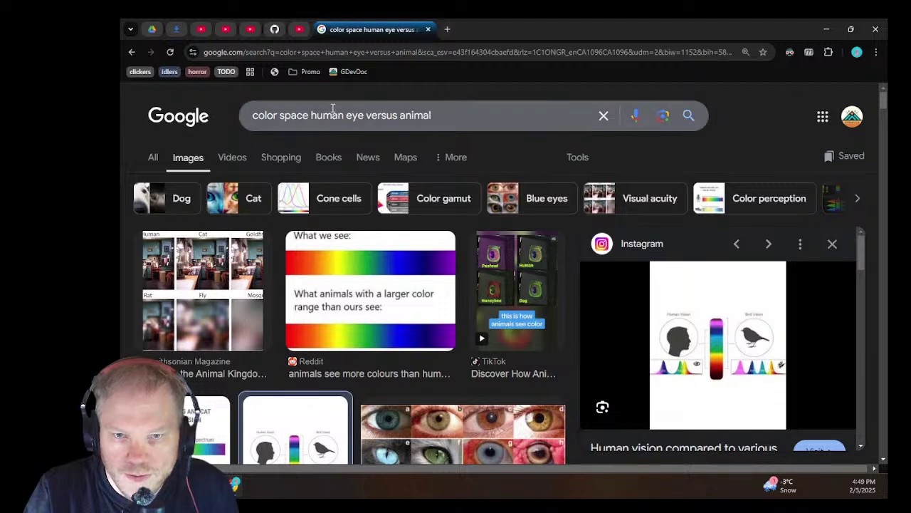
pyautogui.click(332, 111)
pyautogui.moveTo(431, 115); pyautogui.dragTo(364, 114)
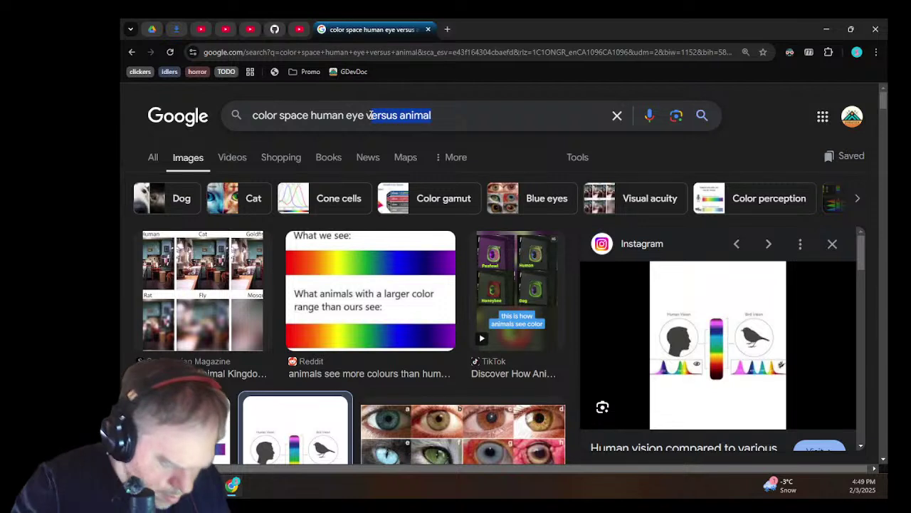
pyautogui.press('BackSpace')
pyautogui.write('rion')
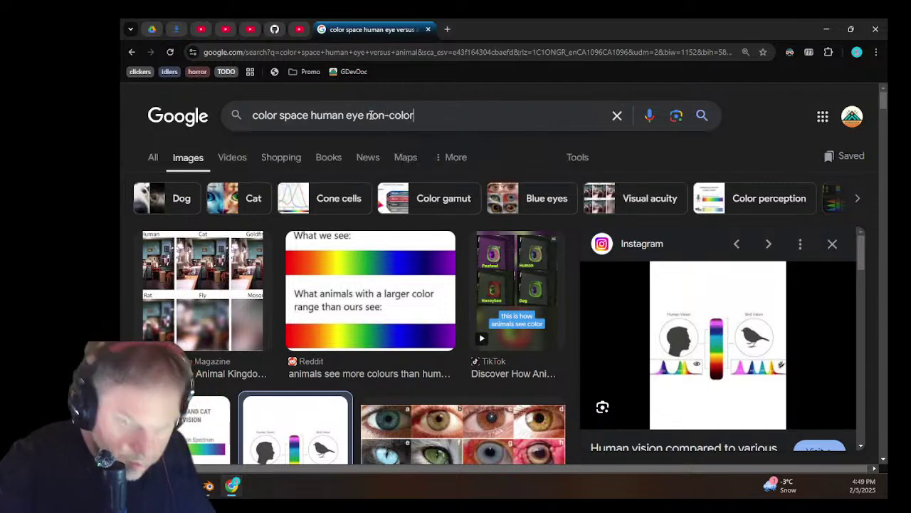
pyautogui.press('Return')
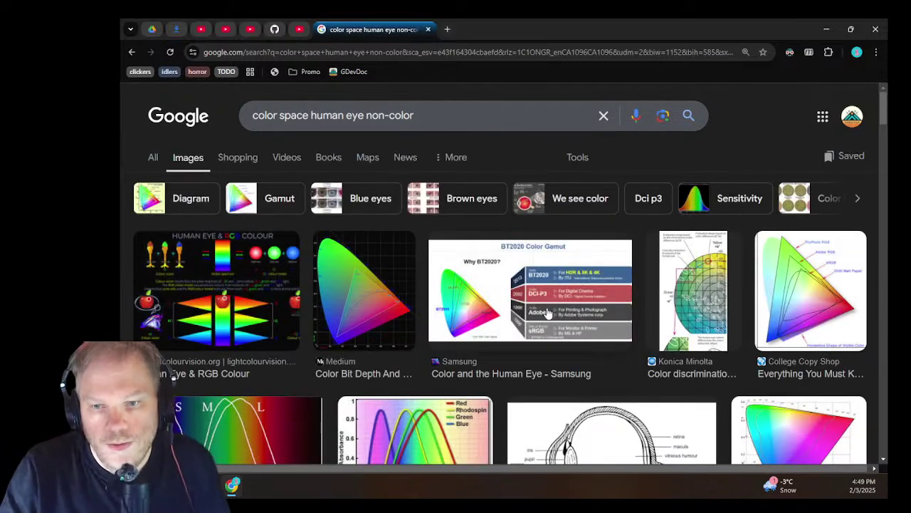
# Step: Compare the Samsung BT2020 Color Gamut image with the Human Eye & RGB Colour image, opening Samsung's source page
pyautogui.click(548, 314)
pyautogui.click(755, 199)
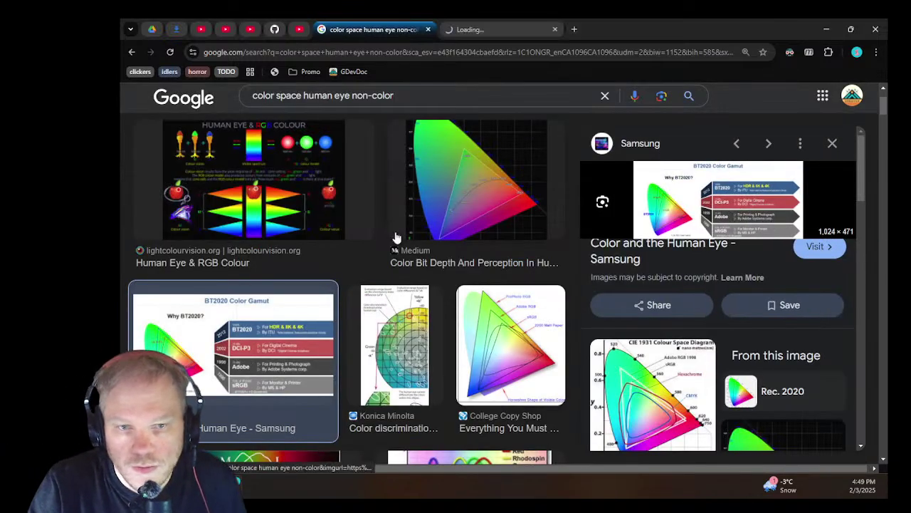
pyautogui.click(280, 188)
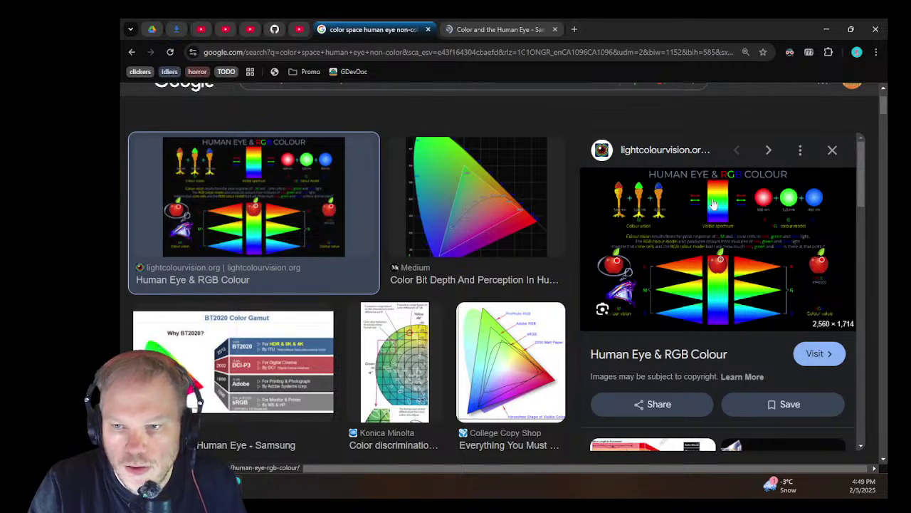
pyautogui.scroll(-1, 260, 281)
pyautogui.click(235, 314)
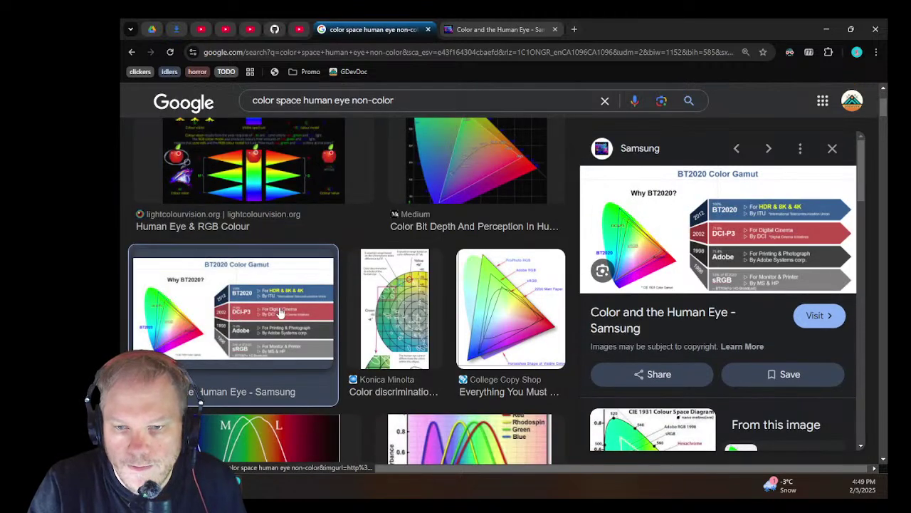
# Step: Read Samsung's "Color and the Human Eye" article down to the BT2020 Color Gamut chart, and dismiss the product guide pop-up
pyautogui.scroll(-3, 327, 281)
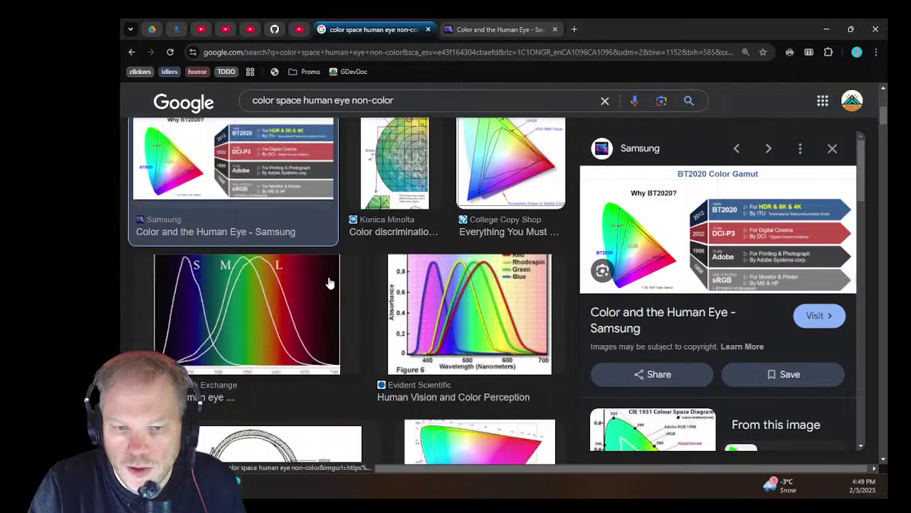
pyautogui.click(498, 32)
pyautogui.scroll(-10, 556, 217)
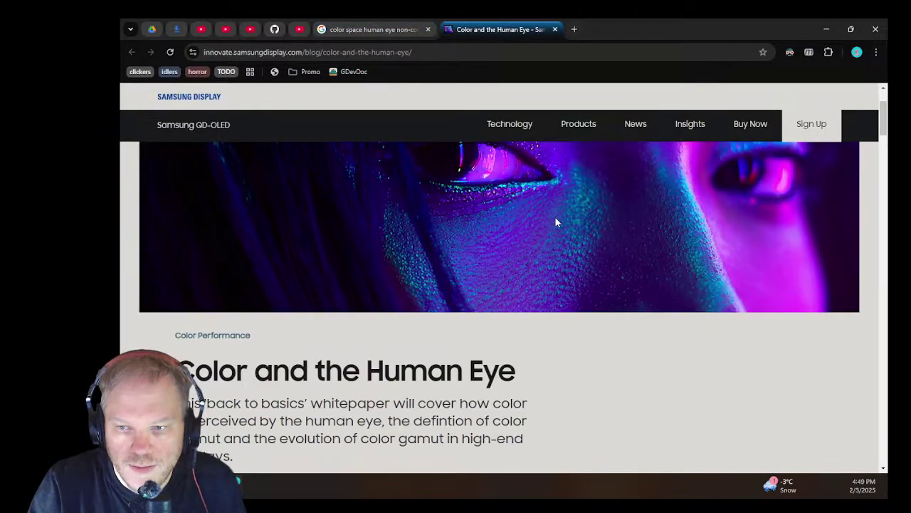
pyautogui.scroll(3, 496, 290)
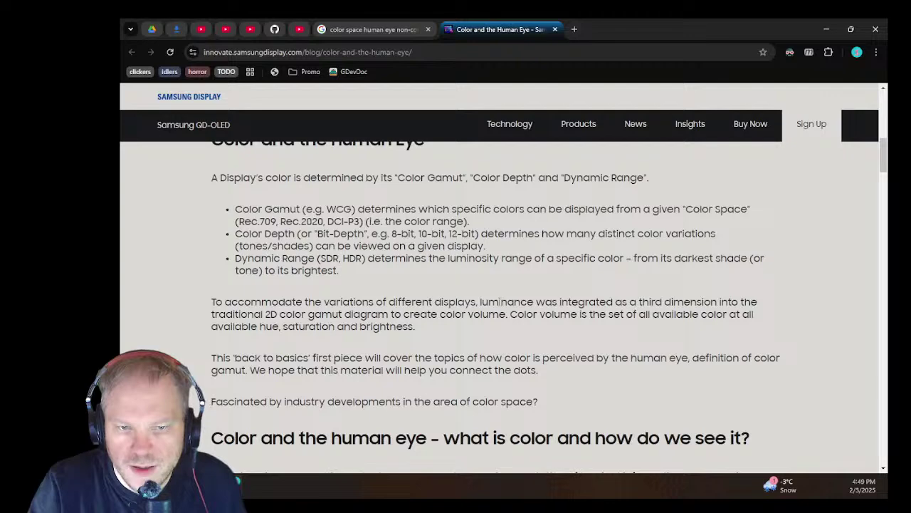
pyautogui.scroll(2, 500, 302)
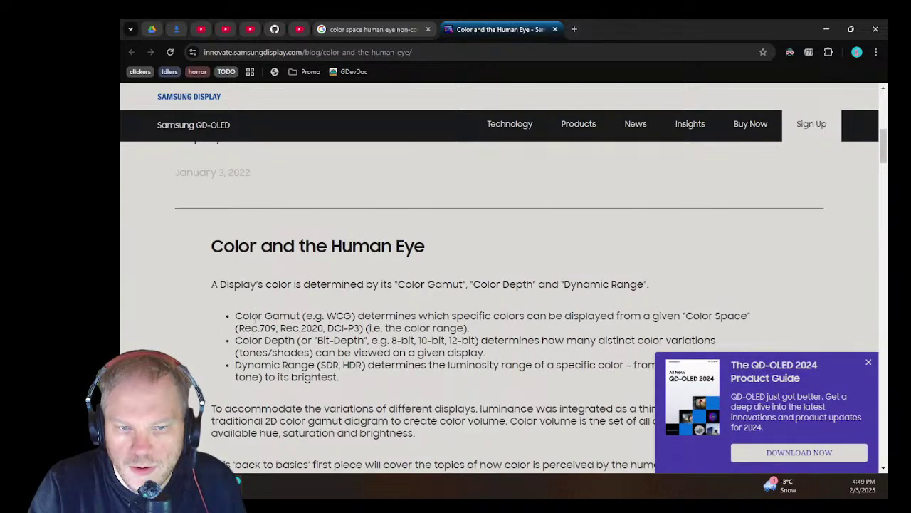
pyautogui.scroll(-1, 254, 320)
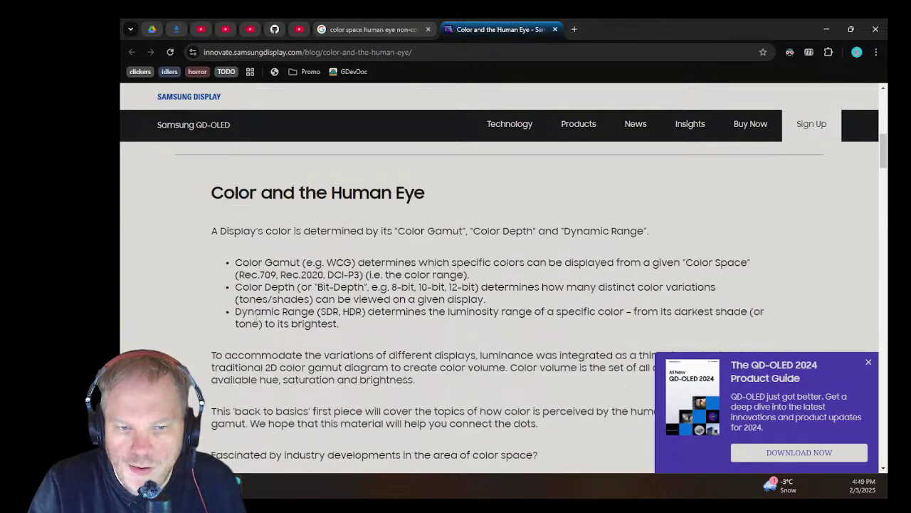
pyautogui.scroll(-1, 291, 346)
pyautogui.scroll(-20, 298, 289)
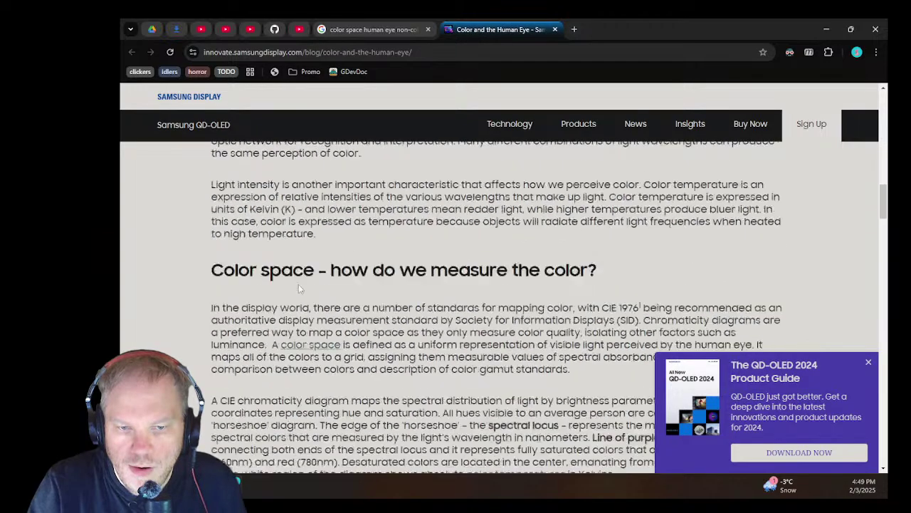
pyautogui.scroll(-4, 299, 288)
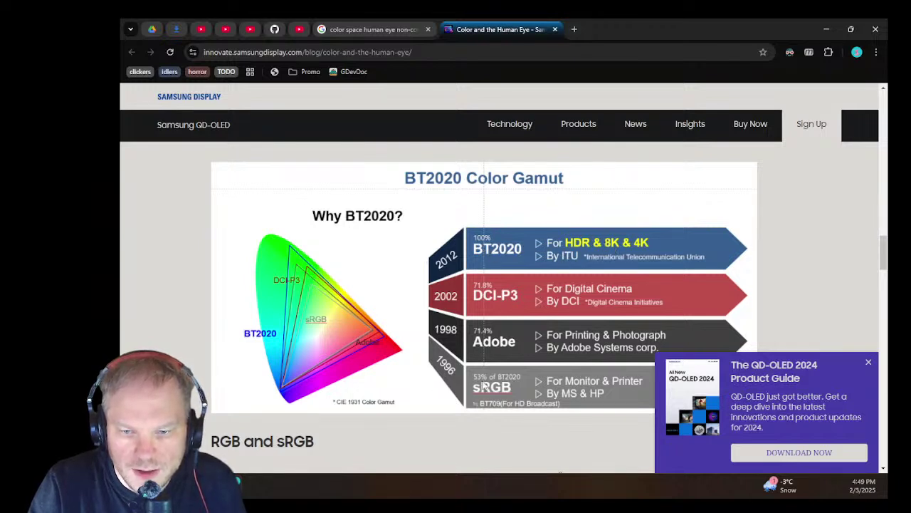
pyautogui.click(869, 364)
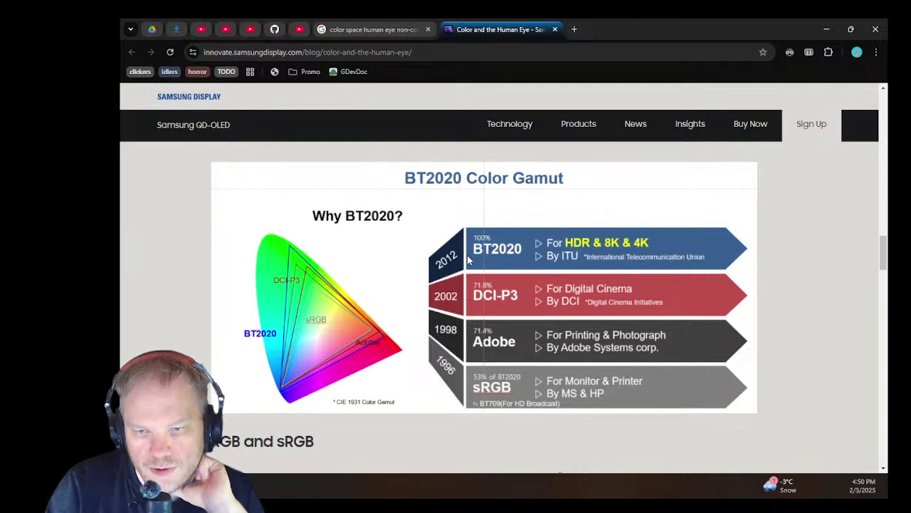
# Step: Read the article's RGB and sRGB, DCI-P3 and BT 2020 sections, comparing them with the gamut chart
pyautogui.scroll(-2, 277, 354)
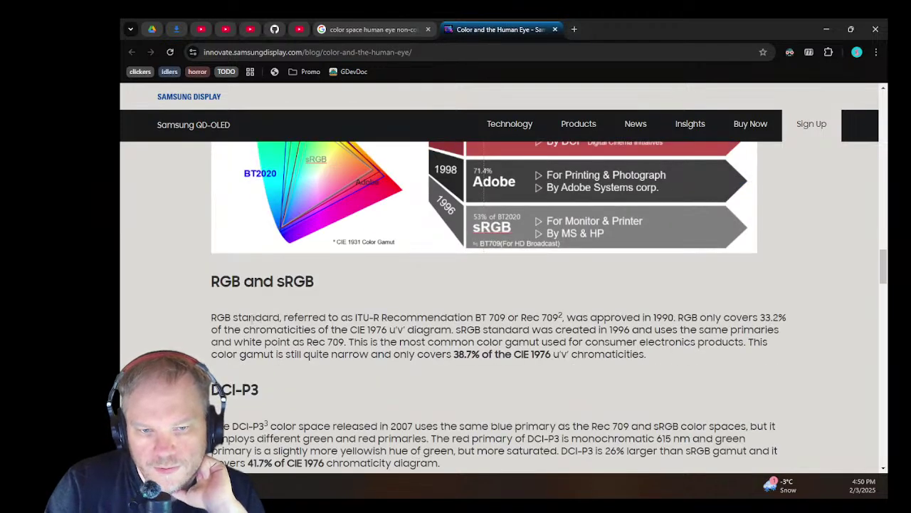
pyautogui.scroll(1, 276, 328)
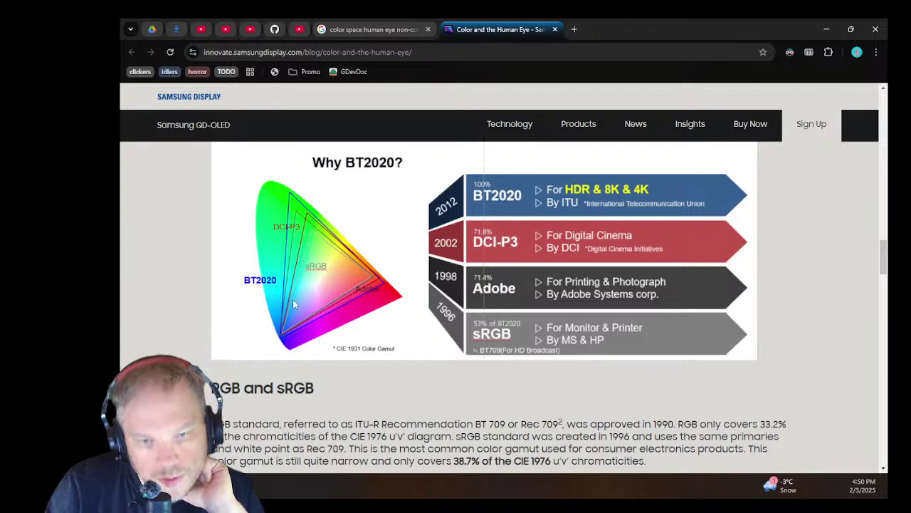
pyautogui.scroll(-1, 290, 302)
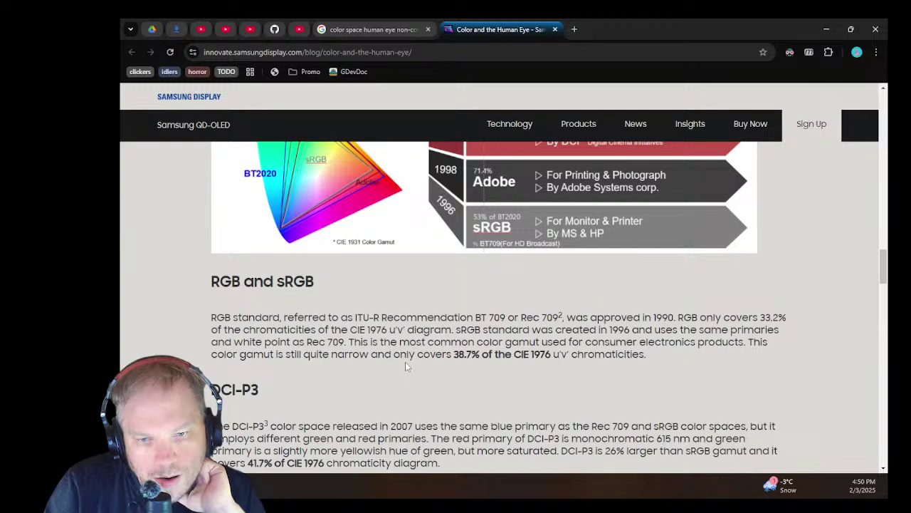
pyautogui.scroll(-1, 462, 371)
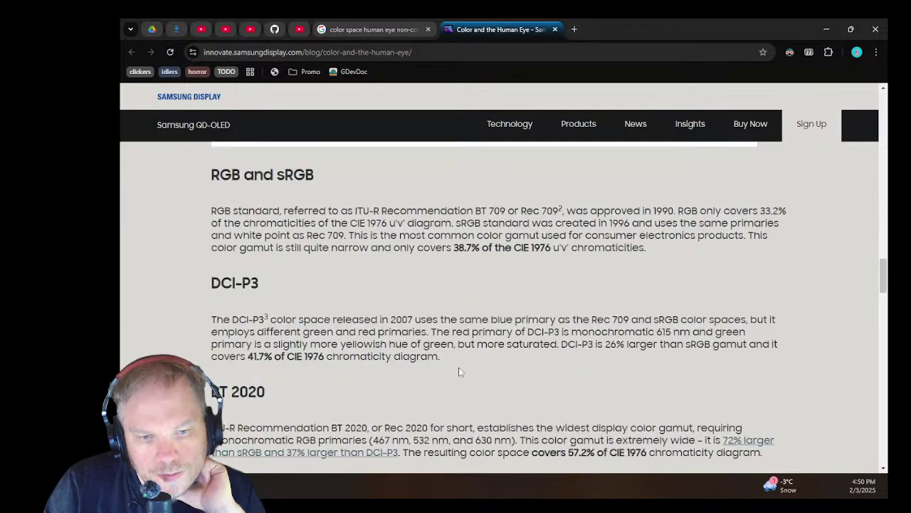
pyautogui.scroll(-1, 456, 371)
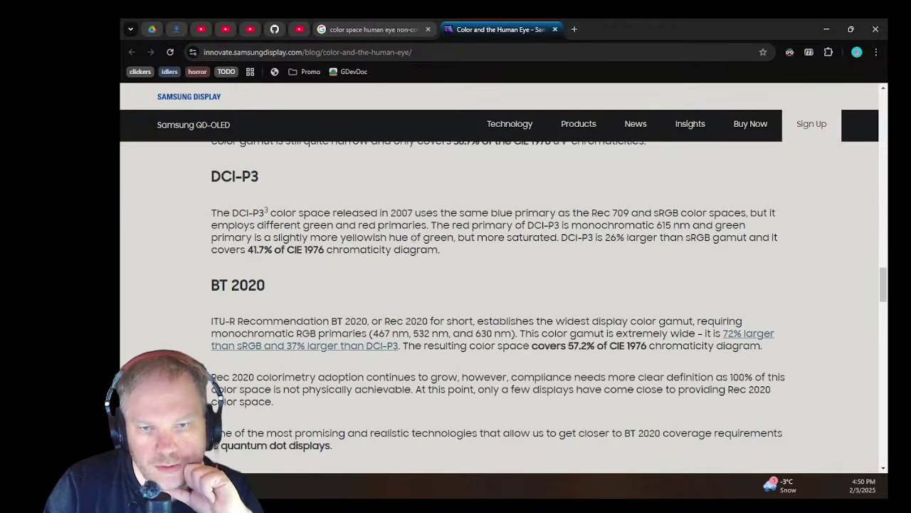
pyautogui.scroll(-1, 497, 279)
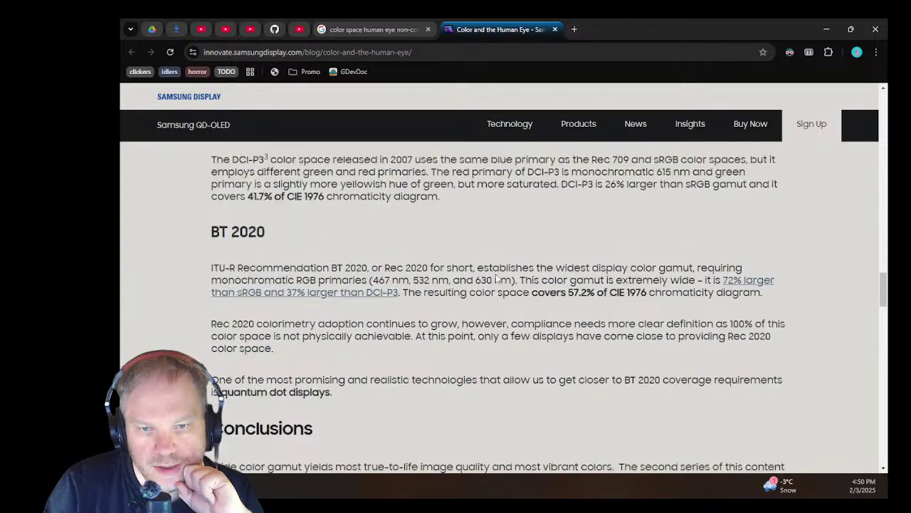
pyautogui.scroll(-6, 497, 279)
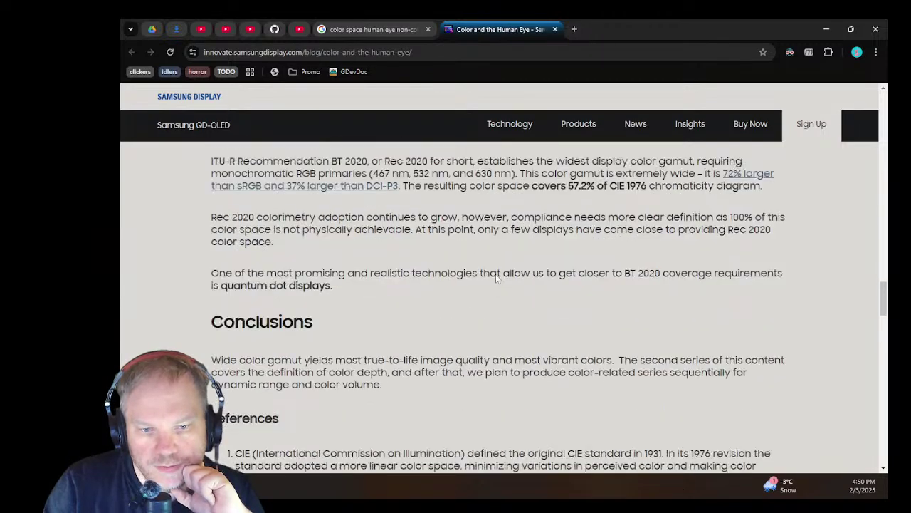
# Step: Skim the pingback list at the end of the Samsung article, and close the article
pyautogui.scroll(-7, 496, 276)
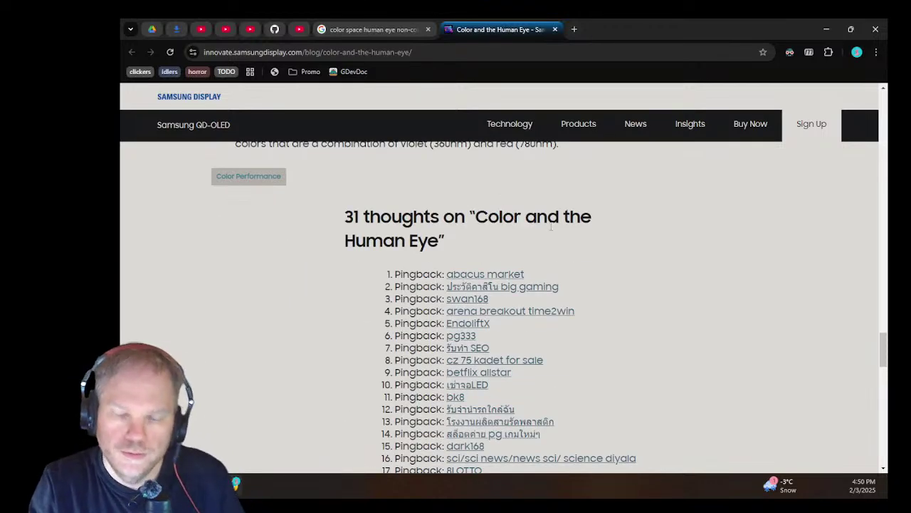
pyautogui.scroll(-2, 546, 237)
pyautogui.scroll(1, 547, 236)
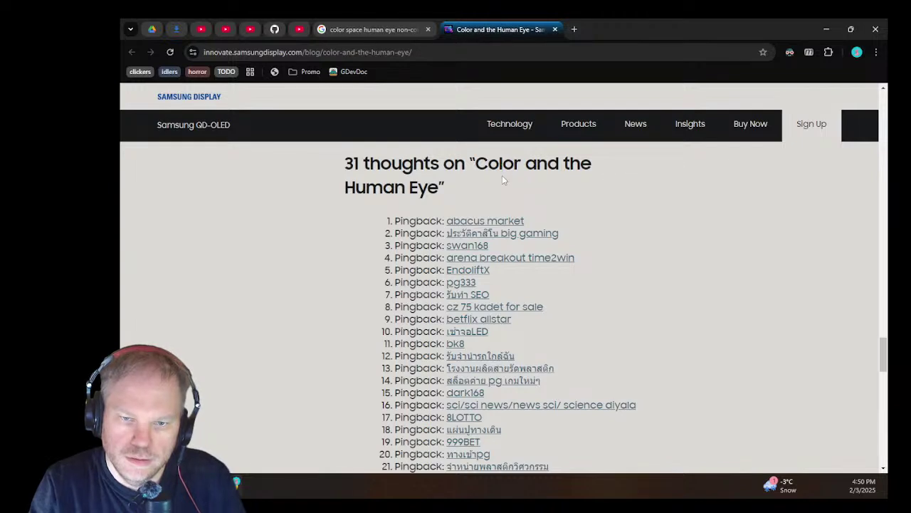
pyautogui.scroll(-3, 649, 240)
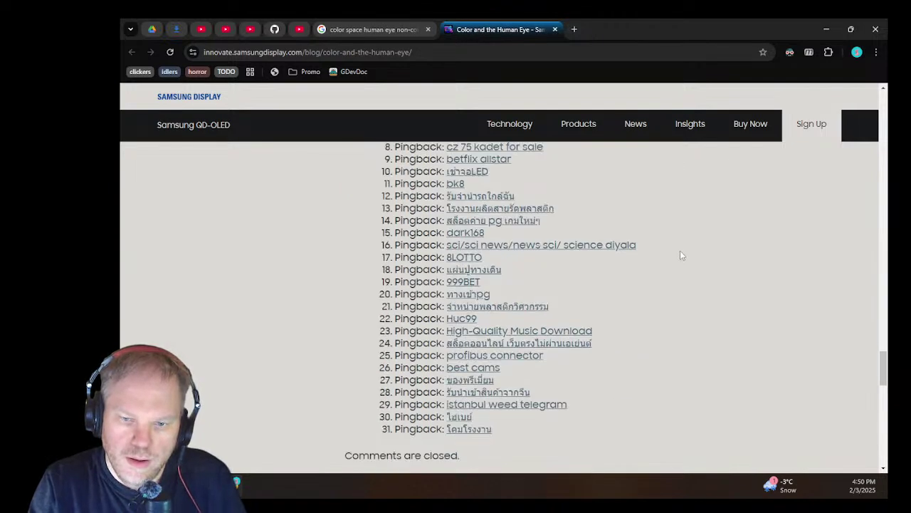
pyautogui.scroll(3, 681, 255)
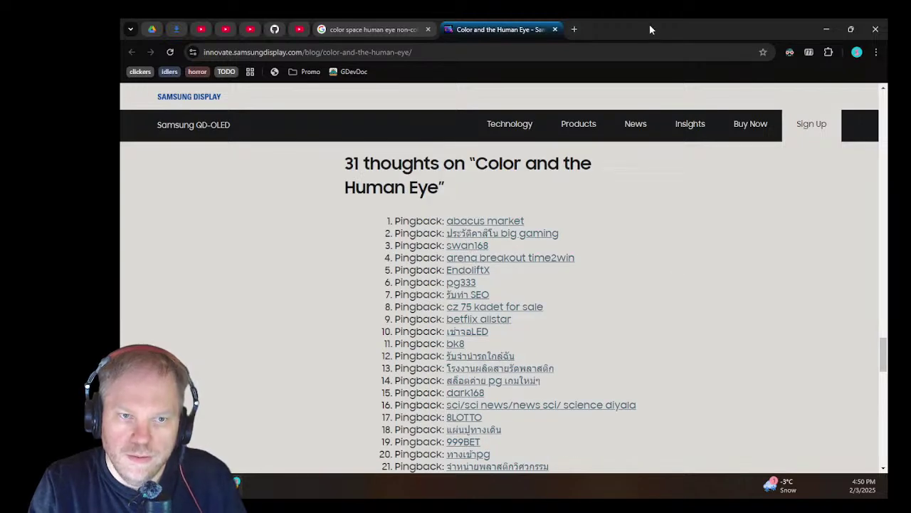
pyautogui.click(555, 30)
# Step: Browse further colour space image results and preview Medium's "How the Eye Sees in Color" diagram
pyautogui.scroll(-5, 480, 292)
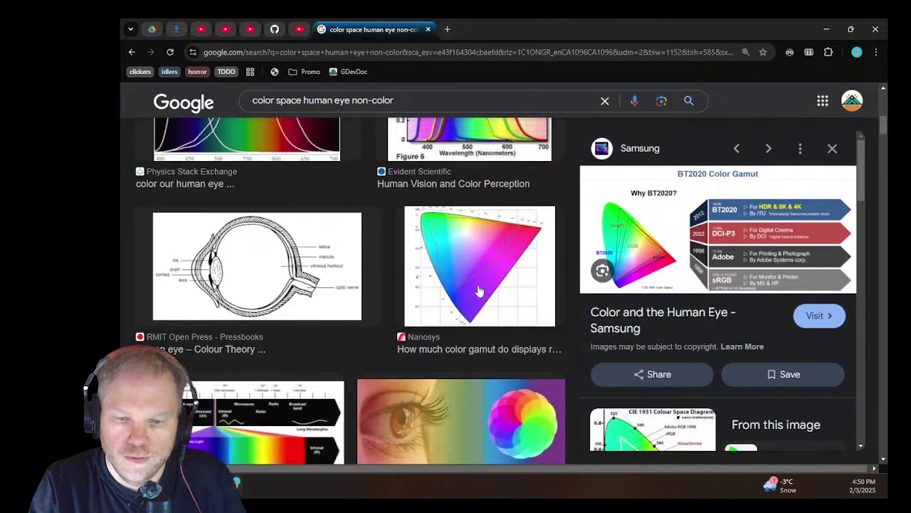
pyautogui.scroll(-3, 379, 312)
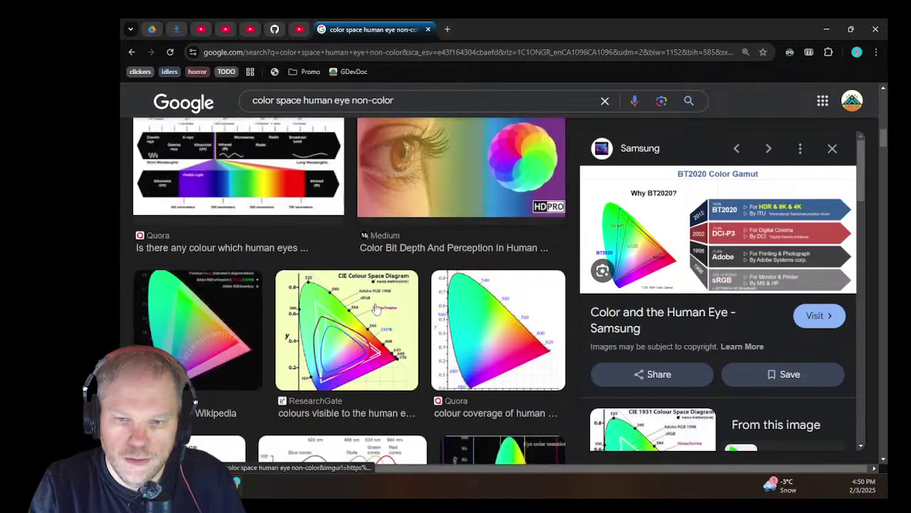
pyautogui.scroll(-1, 377, 311)
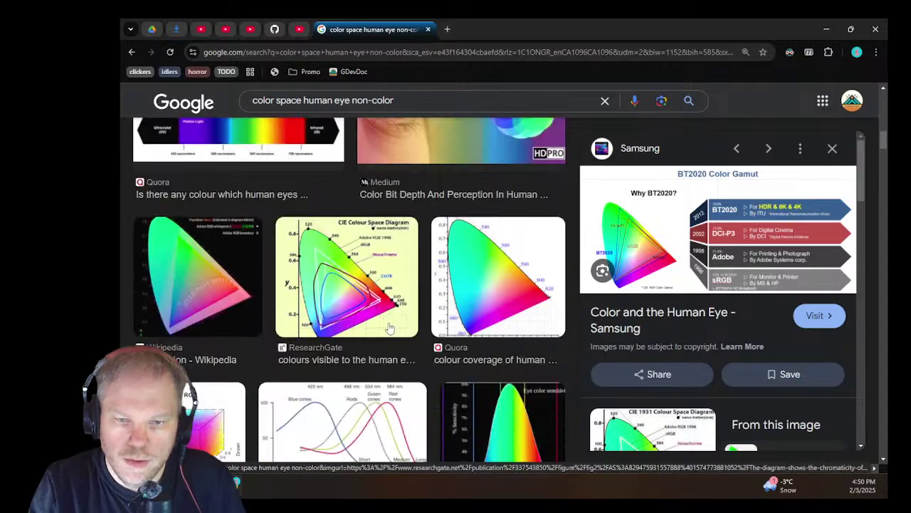
pyautogui.scroll(-1, 393, 317)
pyautogui.scroll(-7, 398, 312)
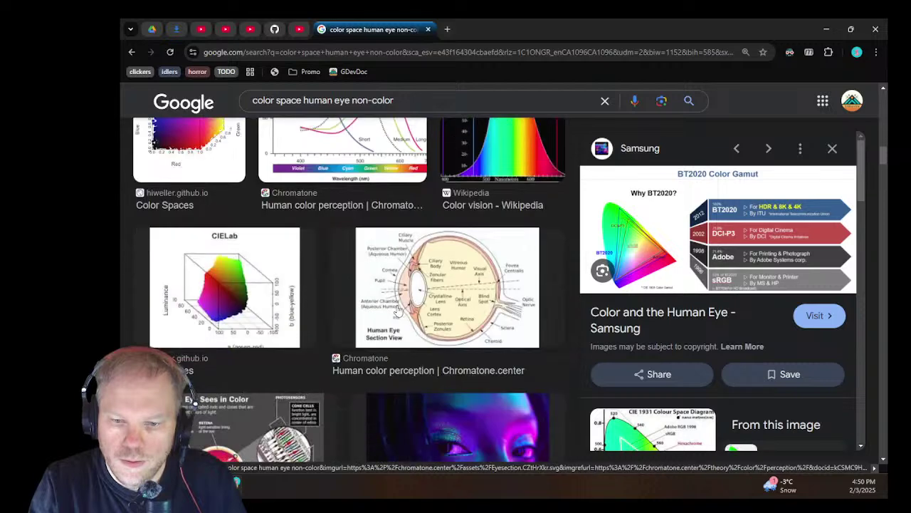
pyautogui.scroll(-2, 397, 310)
pyautogui.press('Left')
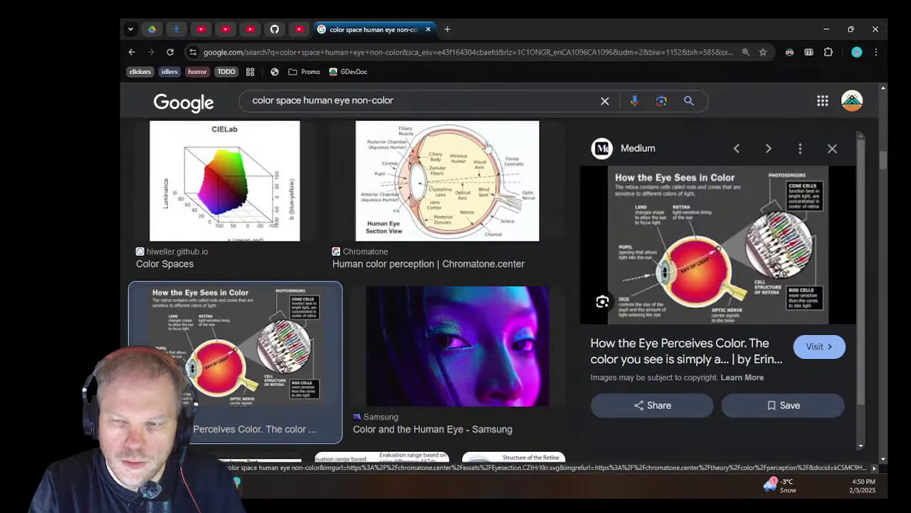
# Step: Switch back to Blender, select the point light beside the crate's edge, and delete it in the Layout workspace
pyautogui.hotkey('alt', 'Tab')
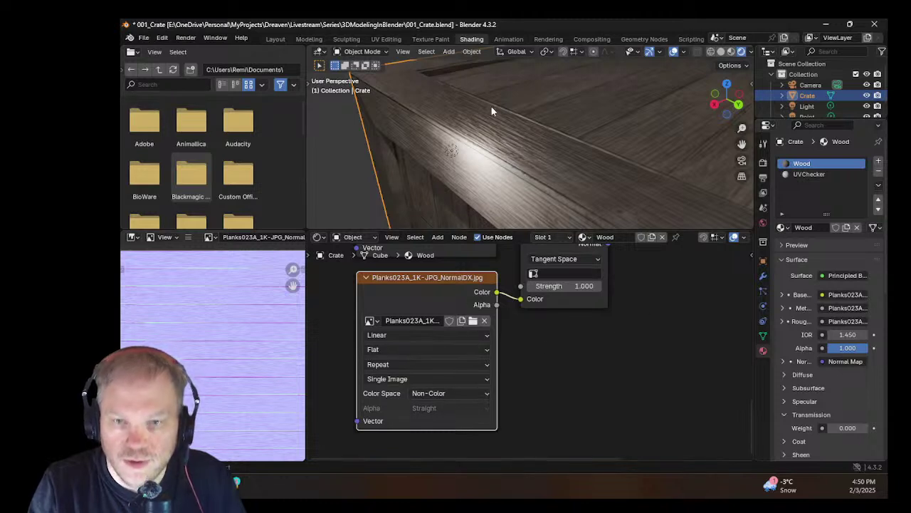
pyautogui.click(452, 153)
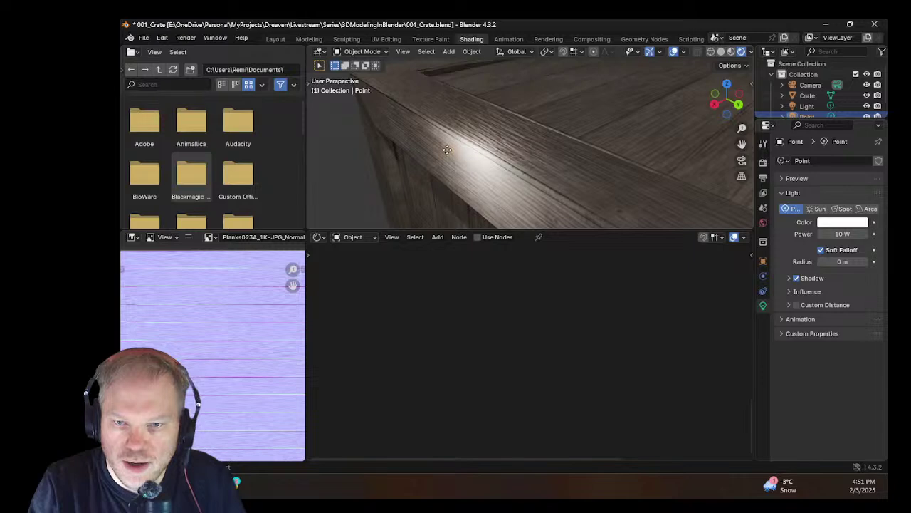
pyautogui.scroll(-7, 495, 136)
pyautogui.scroll(5, 491, 141)
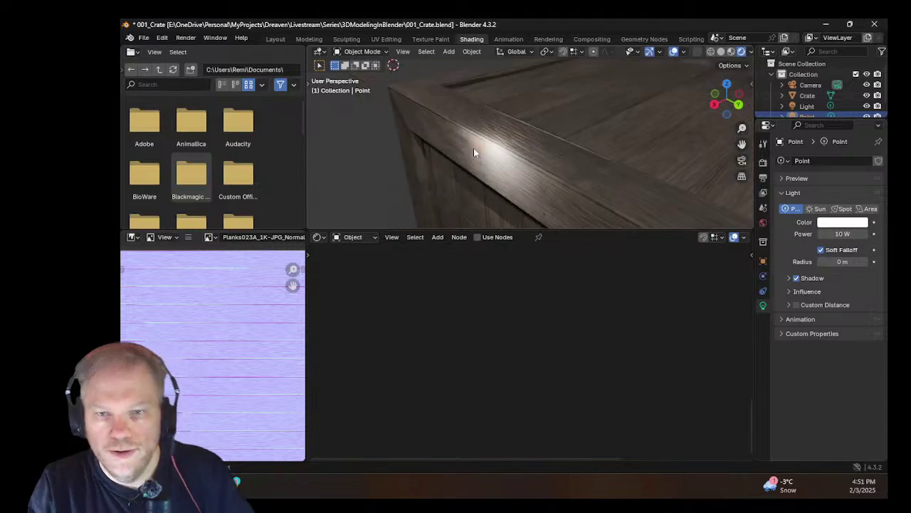
pyautogui.click(275, 39)
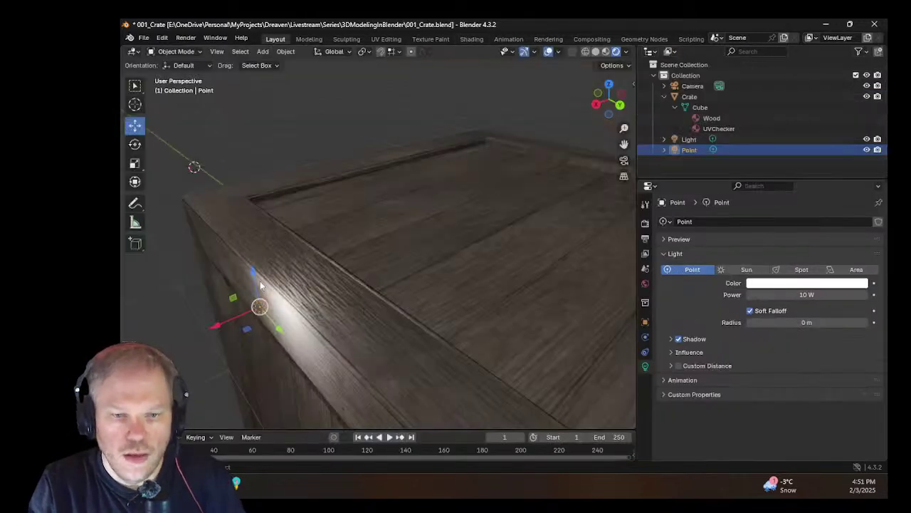
pyautogui.press('Delete')
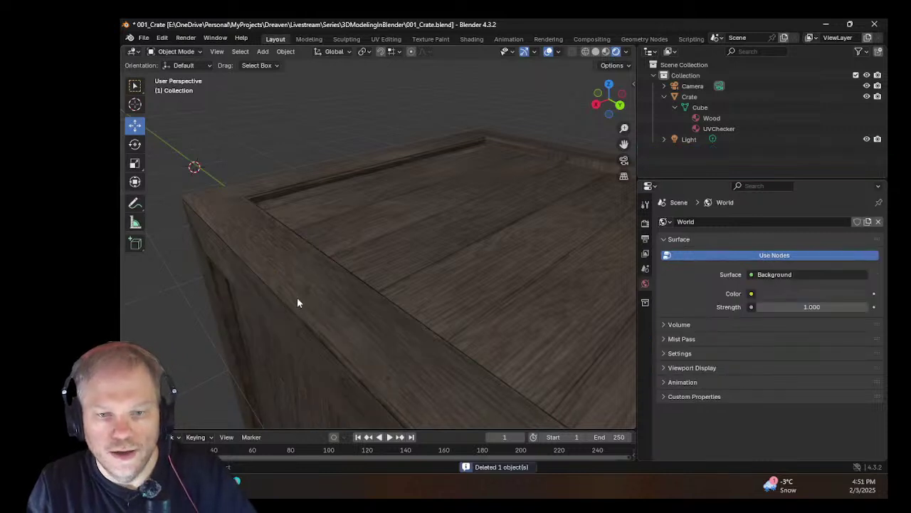
# Step: Examine the rendered wood on the crate's top, frame and sides from several angles without the point light
pyautogui.scroll(-6, 354, 261)
pyautogui.moveTo(349, 248); pyautogui.dragTo(427, 261, button='middle')
pyautogui.scroll(4, 471, 242)
pyautogui.scroll(2, 405, 223)
pyautogui.keyDown('shift'); pyautogui.moveTo(481, 236); pyautogui.dragTo(294, 220, button='middle'); pyautogui.keyUp('shift')
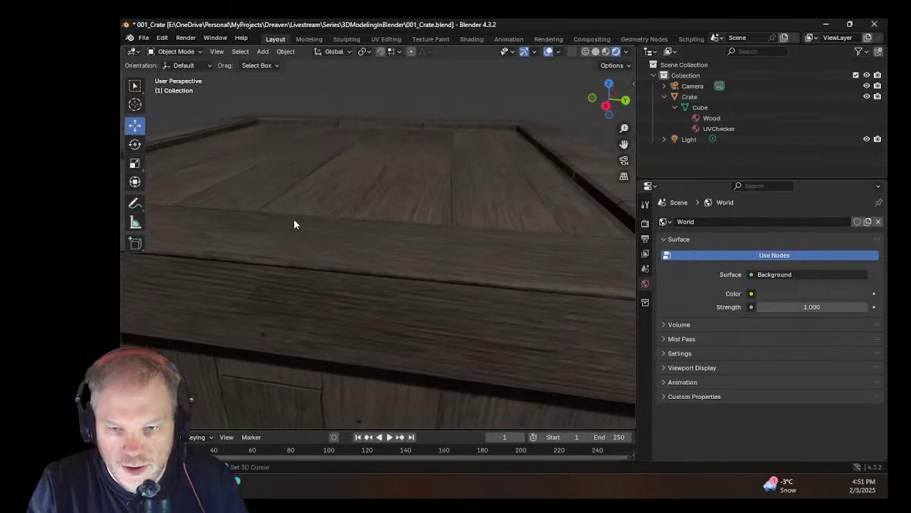
pyautogui.scroll(-5, 318, 255)
pyautogui.moveTo(318, 255); pyautogui.dragTo(342, 193, button='middle')
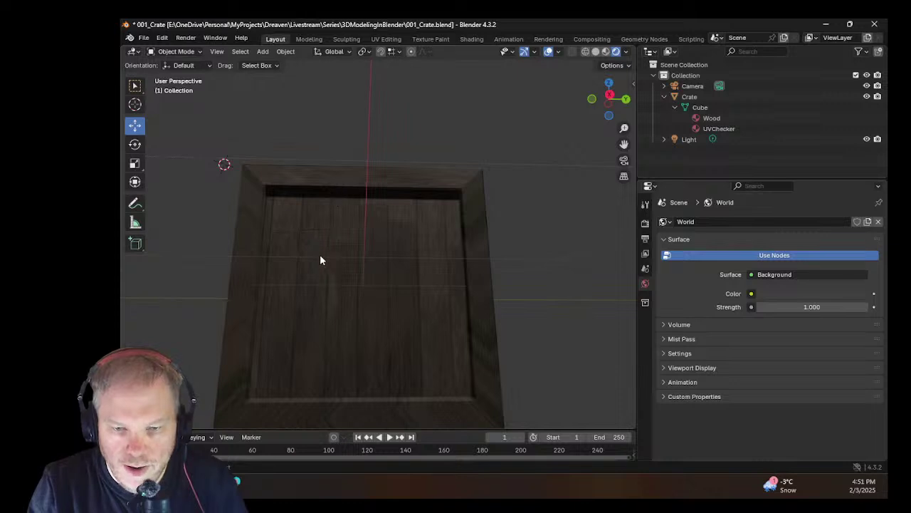
pyautogui.moveTo(320, 260); pyautogui.dragTo(338, 341, button='middle')
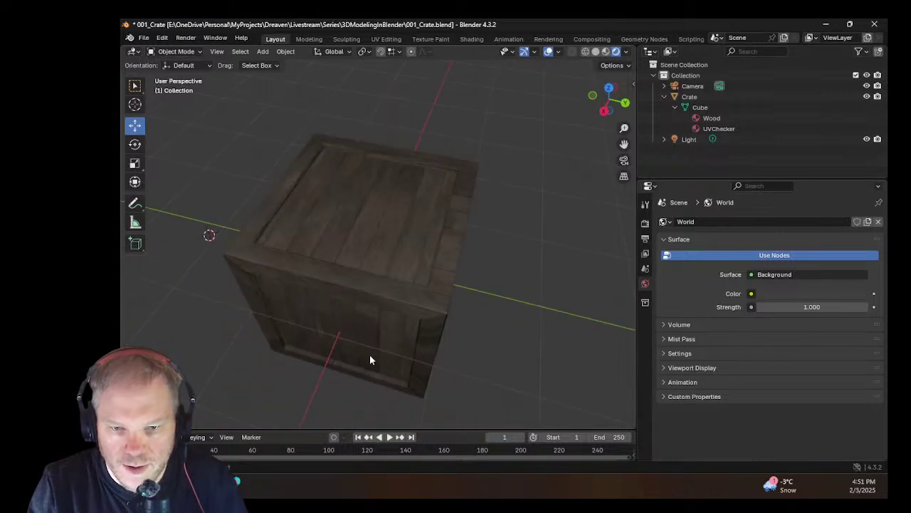
pyautogui.moveTo(409, 379); pyautogui.dragTo(135, 299, button='middle')
pyautogui.moveTo(413, 328); pyautogui.dragTo(270, 273, button='middle')
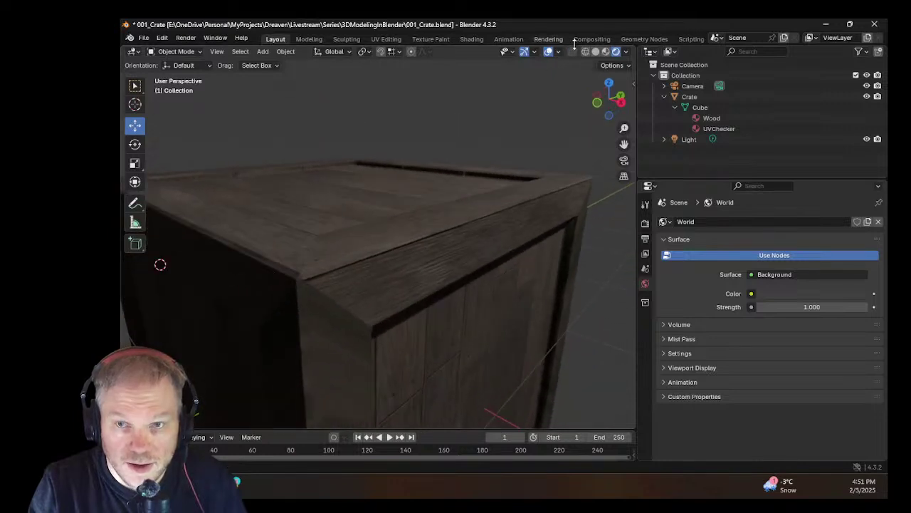
# Step: Change the viewport to solid shading, inspect the crate's bevelled top corners, and select the crate
pyautogui.click(596, 51)
pyautogui.moveTo(499, 214)
pyautogui.mouseDown(button='middle')
pyautogui.moveTo(329, 304)
pyautogui.moveTo(367, 392)
pyautogui.mouseUp(button='middle')
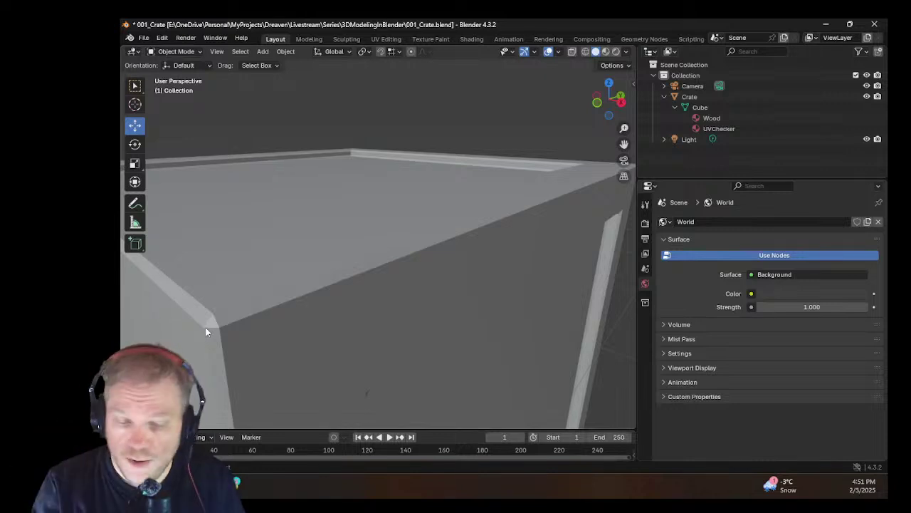
pyautogui.scroll(-2, 208, 331)
pyautogui.moveTo(256, 281); pyautogui.dragTo(512, 333, button='middle')
pyautogui.scroll(3, 433, 321)
pyautogui.click(509, 194)
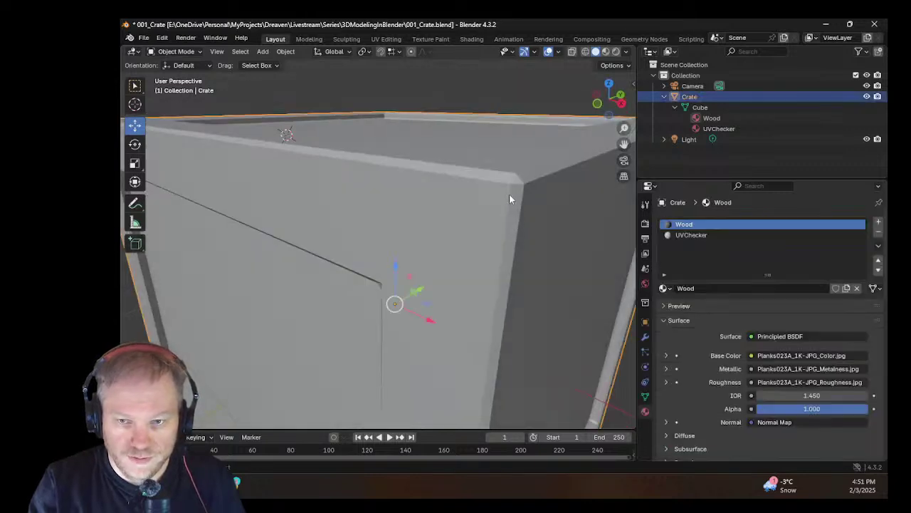
# Step: Examine the crate's bevelled top corner and the corner of the recessed side panel up close
pyautogui.scroll(-3, 504, 200)
pyautogui.scroll(3, 435, 233)
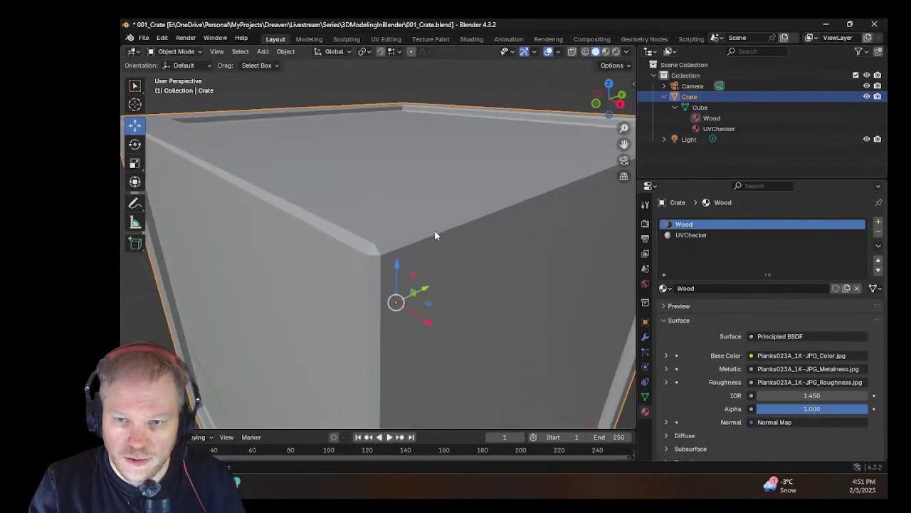
pyautogui.scroll(-3, 301, 200)
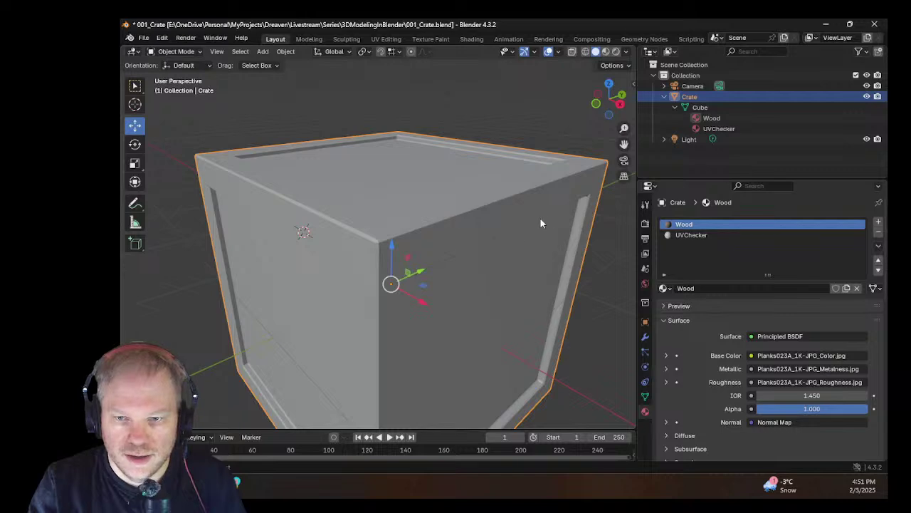
pyautogui.scroll(2, 555, 237)
pyautogui.moveTo(555, 237); pyautogui.dragTo(500, 205, button='middle')
pyautogui.scroll(4, 356, 164)
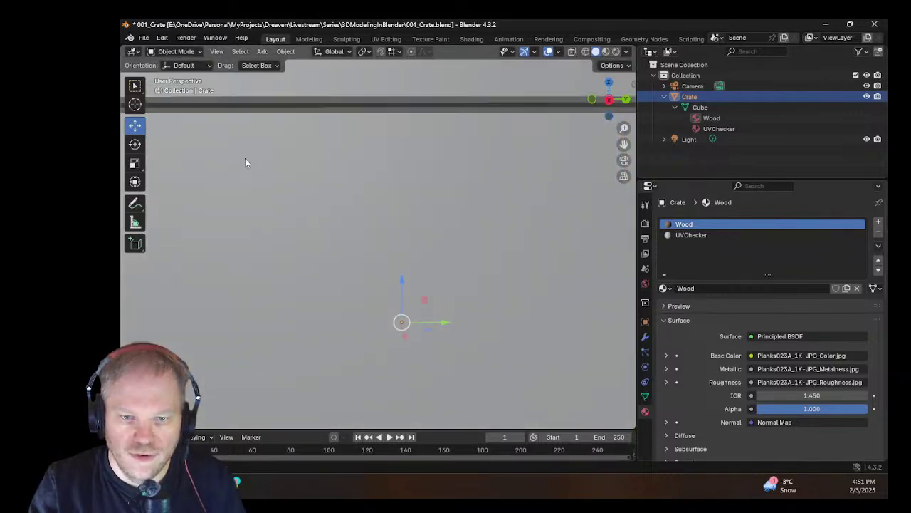
pyautogui.keyDown('shift'); pyautogui.moveTo(246, 163); pyautogui.dragTo(310, 200, button='middle'); pyautogui.keyUp('shift')
pyautogui.scroll(-3, 325, 197)
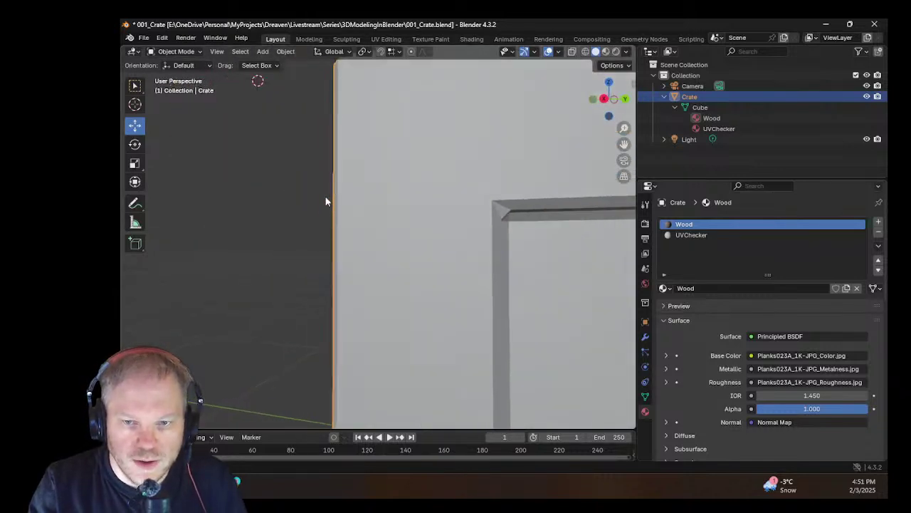
pyautogui.moveTo(374, 212); pyautogui.dragTo(465, 228, button='middle')
pyautogui.scroll(2, 464, 225)
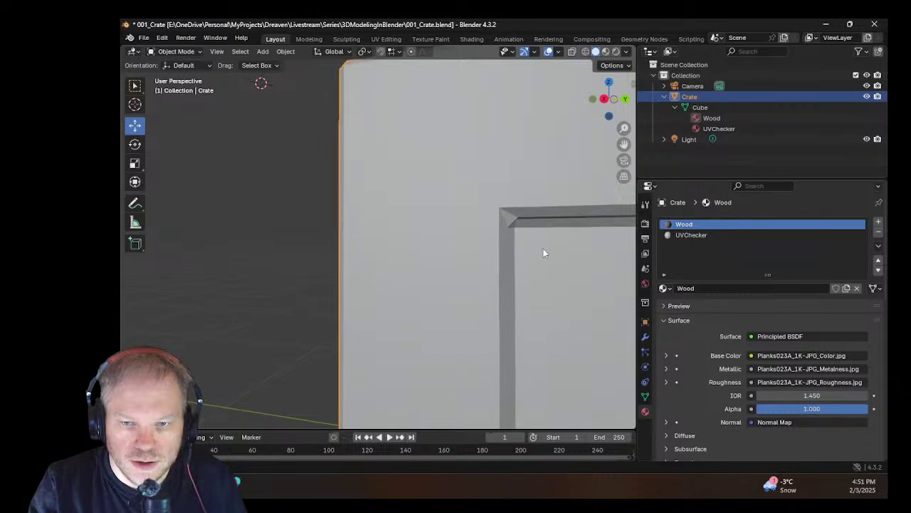
pyautogui.scroll(-3, 547, 253)
pyautogui.moveTo(549, 258); pyautogui.dragTo(455, 245, button='middle')
pyautogui.scroll(-3, 306, 271)
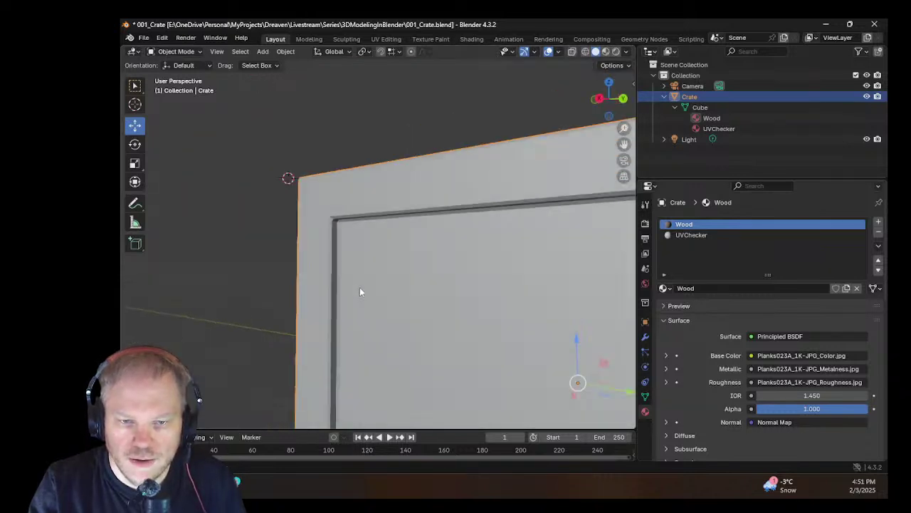
pyautogui.moveTo(361, 292)
pyautogui.mouseDown(button='middle')
pyautogui.moveTo(401, 285)
pyautogui.moveTo(505, 295)
pyautogui.moveTo(372, 290)
pyautogui.mouseUp(button='middle')
pyautogui.scroll(-2, 505, 295)
pyautogui.scroll(3, 372, 291)
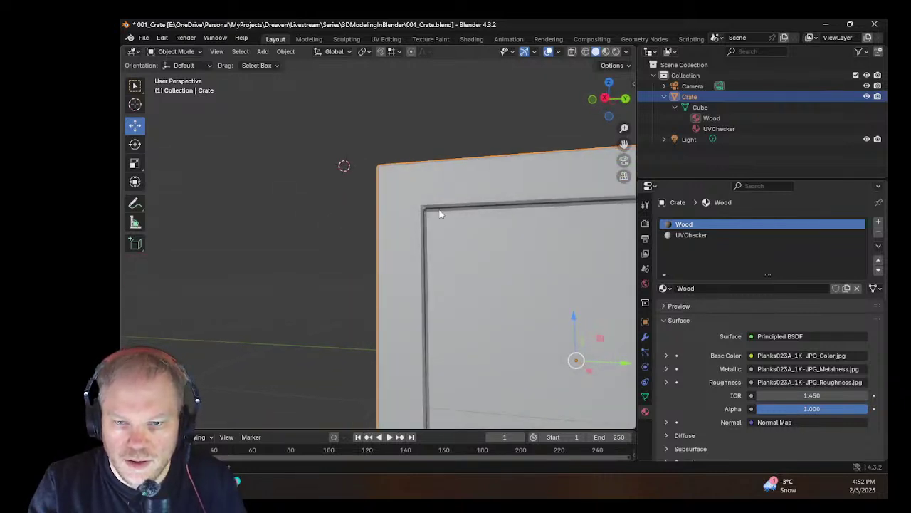
# Step: Inspect the bevel along the crate's top edges from several angles and distances
pyautogui.moveTo(439, 214); pyautogui.dragTo(264, 289, button='middle')
pyautogui.scroll(-3, 462, 277)
pyautogui.scroll(3, 255, 302)
pyautogui.scroll(-3, 421, 306)
pyautogui.scroll(2, 385, 297)
pyautogui.moveTo(422, 307); pyautogui.dragTo(499, 142, button='middle')
pyautogui.scroll(-2, 385, 297)
pyautogui.scroll(3, 409, 270)
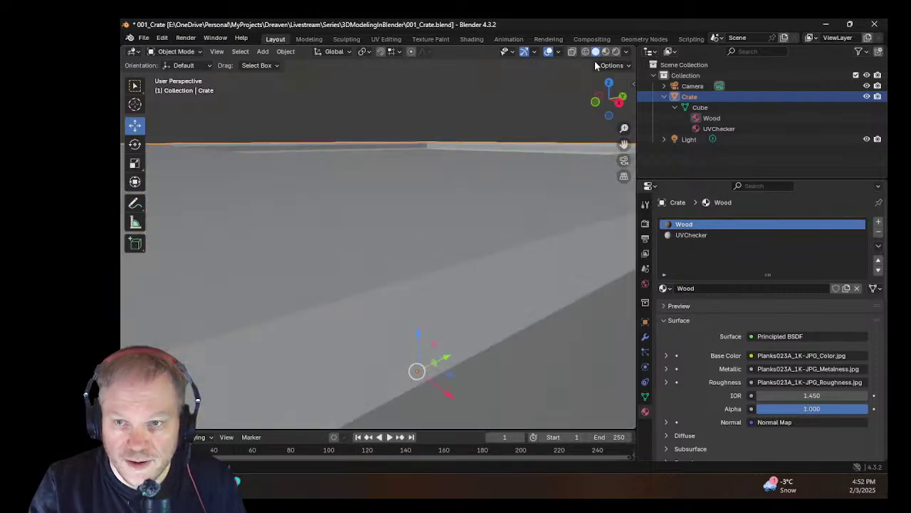
# Step: Widen the 3D viewport and examine the small bevel facet at the crate's front top corner
pyautogui.moveTo(634, 75); pyautogui.dragTo(670, 75)
pyautogui.scroll(-3, 281, 236)
pyautogui.scroll(-1, 363, 232)
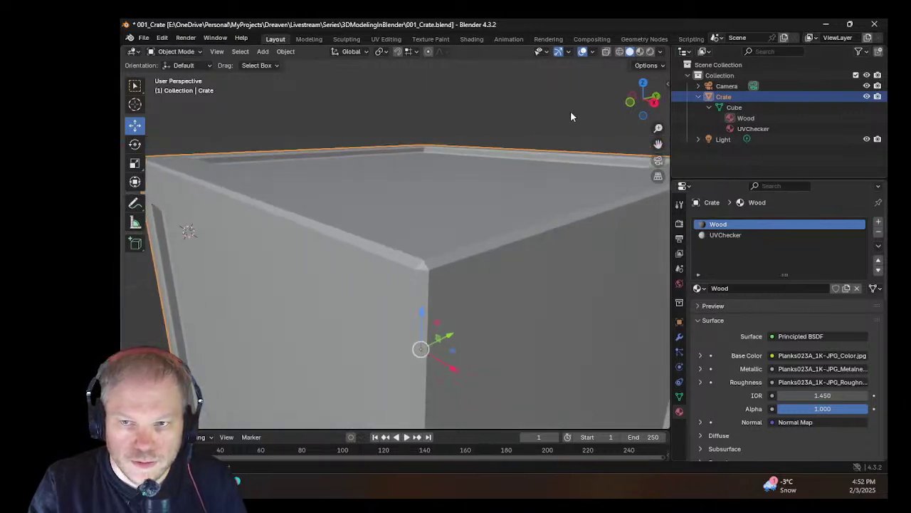
pyautogui.scroll(1, 530, 171)
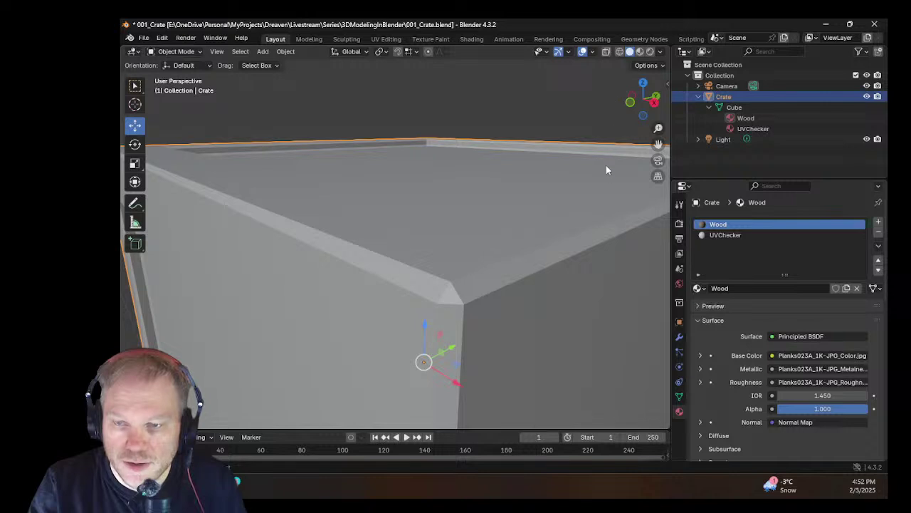
pyautogui.scroll(3, 520, 267)
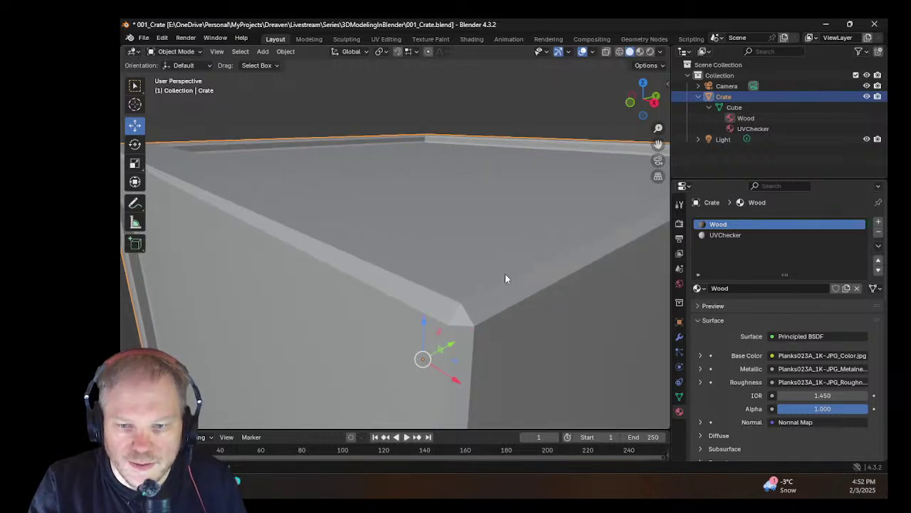
pyautogui.scroll(-2, 520, 278)
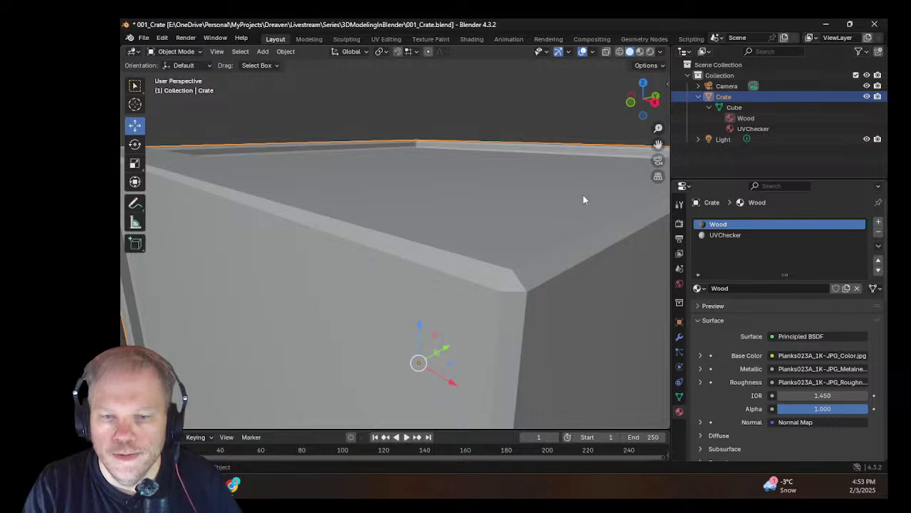
pyautogui.moveTo(566, 270); pyautogui.dragTo(562, 273, button='middle')
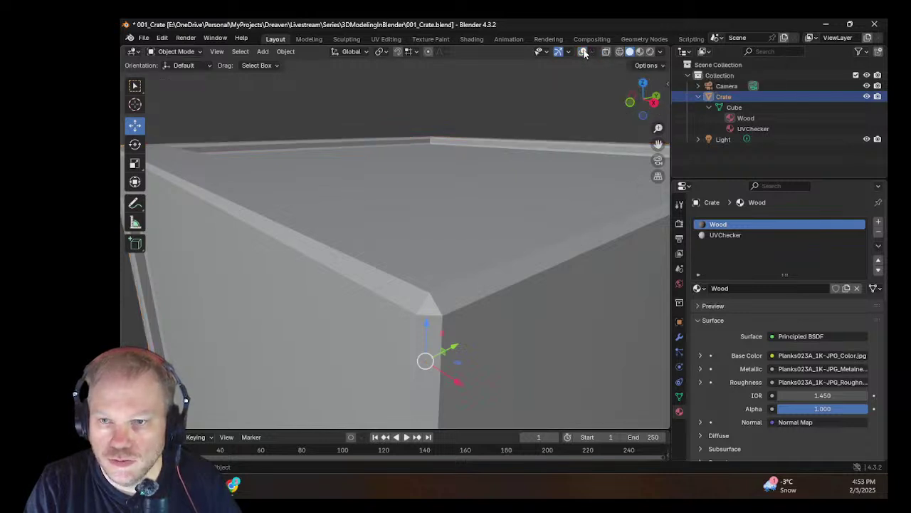
# Step: Try X-ray display on the crate, comparing it deselected and selected, and turn X-ray off again
pyautogui.click(607, 53)
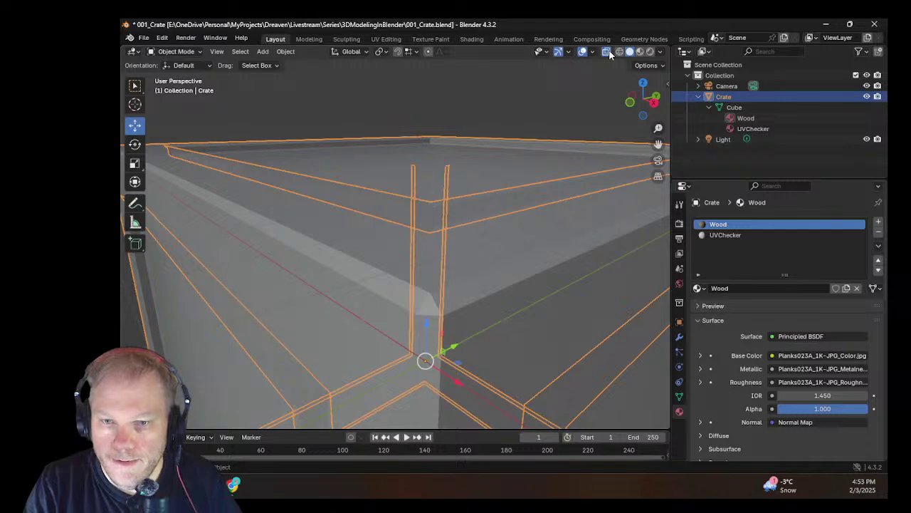
pyautogui.moveTo(541, 163); pyautogui.dragTo(586, 223, button='middle')
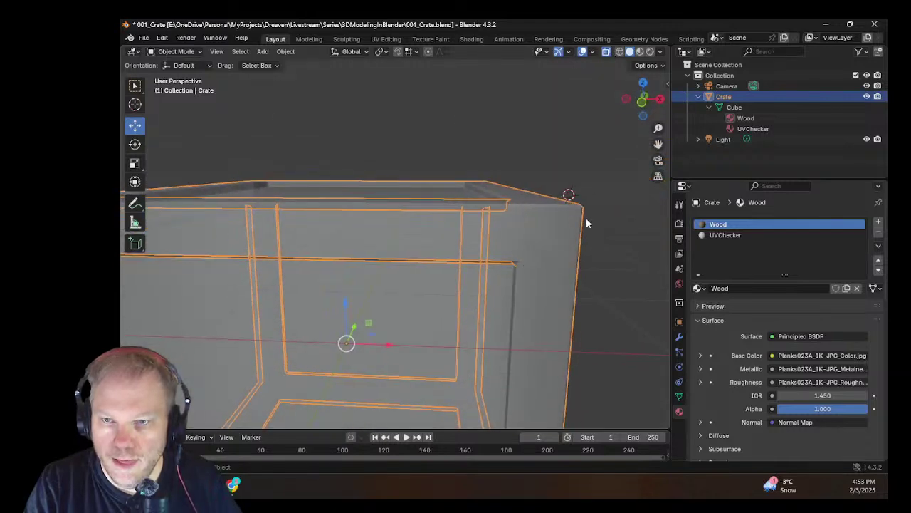
pyautogui.click(599, 207)
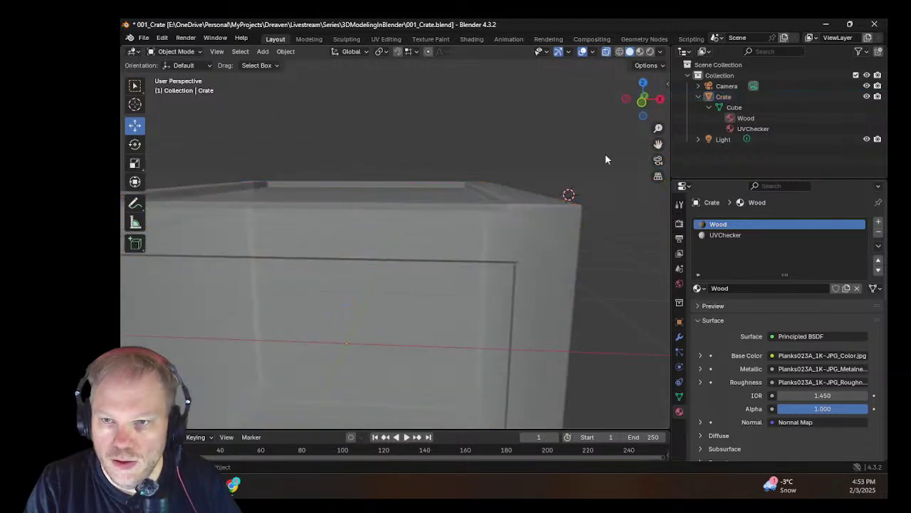
pyautogui.click(545, 228)
pyautogui.moveTo(545, 229); pyautogui.dragTo(534, 250, button='middle')
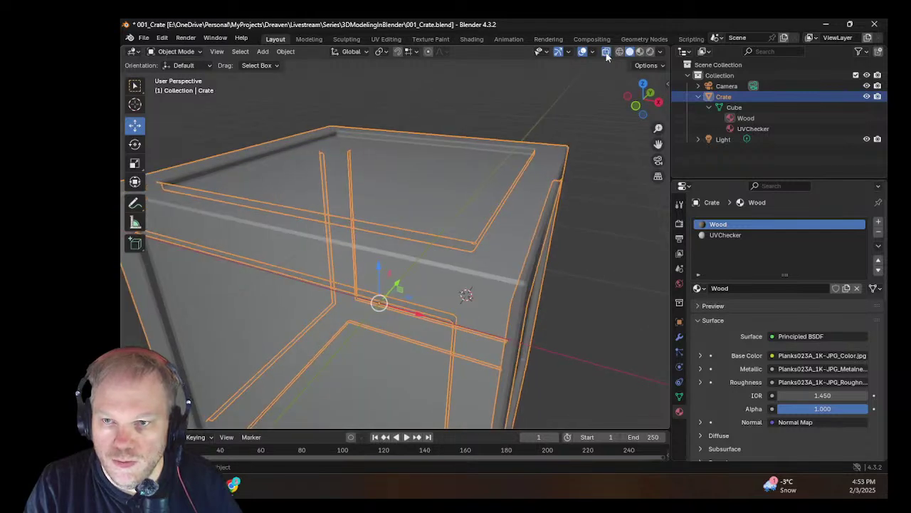
pyautogui.click(606, 51)
# Step: Try wireframe and material preview shading, return to solid, and toggle the overlays and gizmos off and back on
pyautogui.click(619, 52)
pyautogui.click(630, 52)
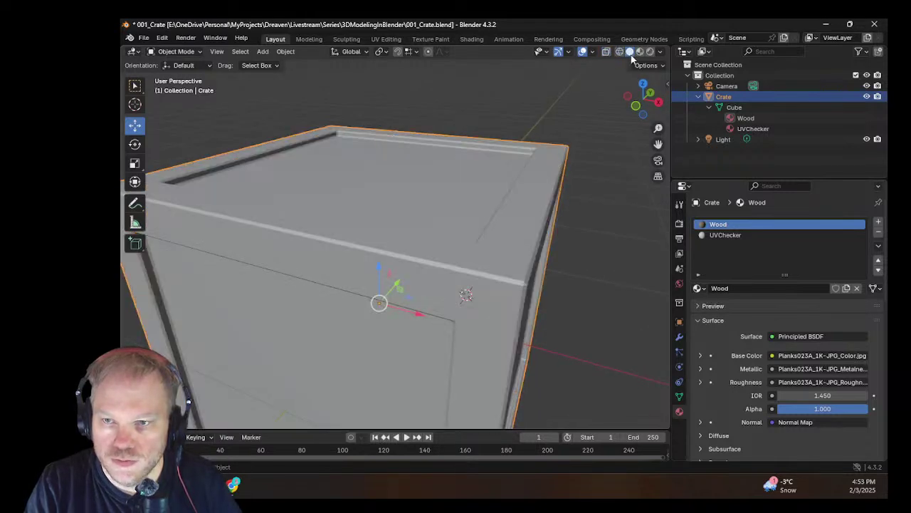
pyautogui.click(639, 52)
pyautogui.click(630, 52)
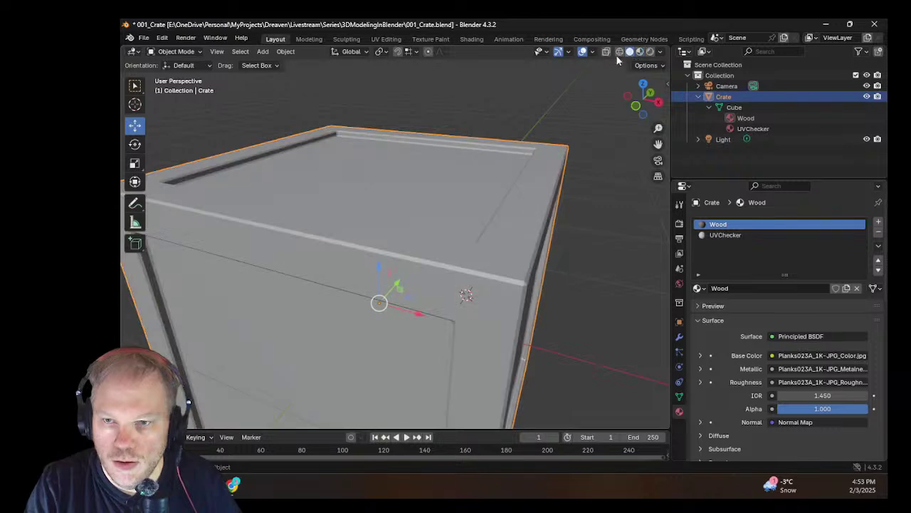
pyautogui.click(583, 52)
pyautogui.click(582, 52)
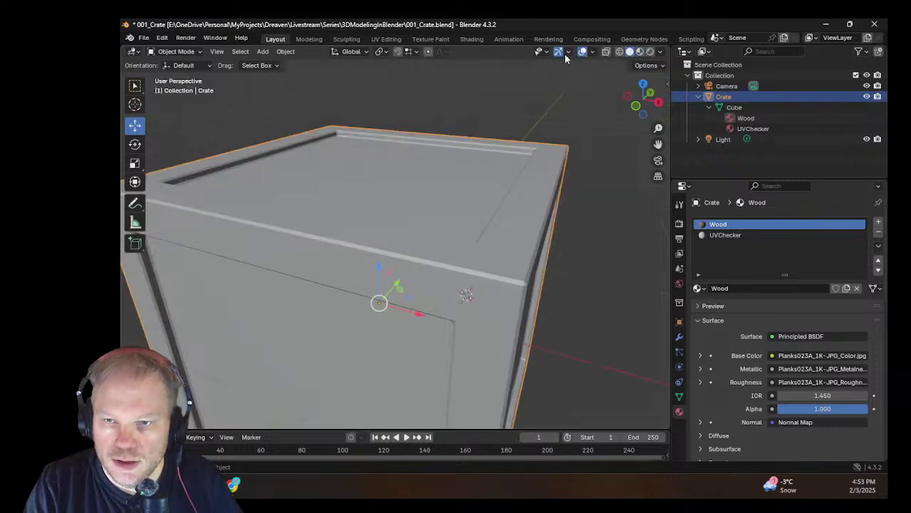
pyautogui.click(559, 52)
pyautogui.click(558, 52)
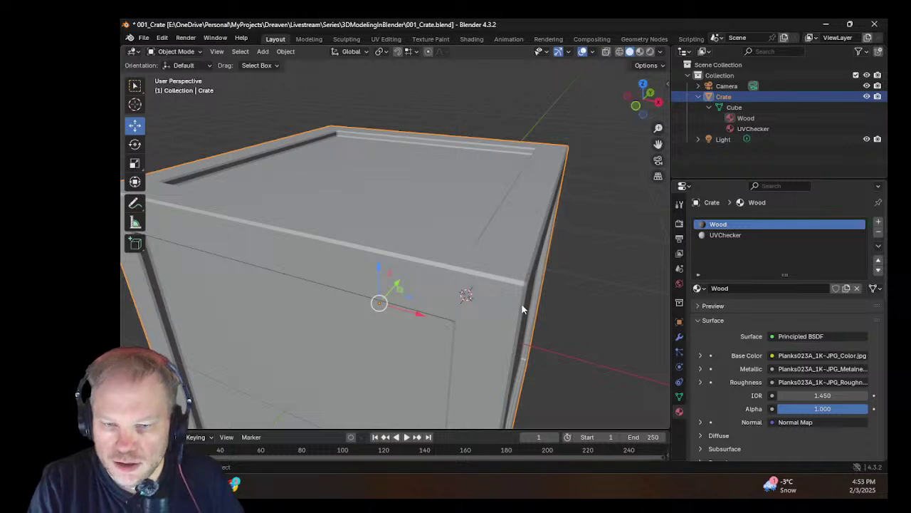
# Step: Look through the Wood material's Viewport Display and Line Art settings, briefly toggling Material Mask
pyautogui.scroll(-10, 799, 366)
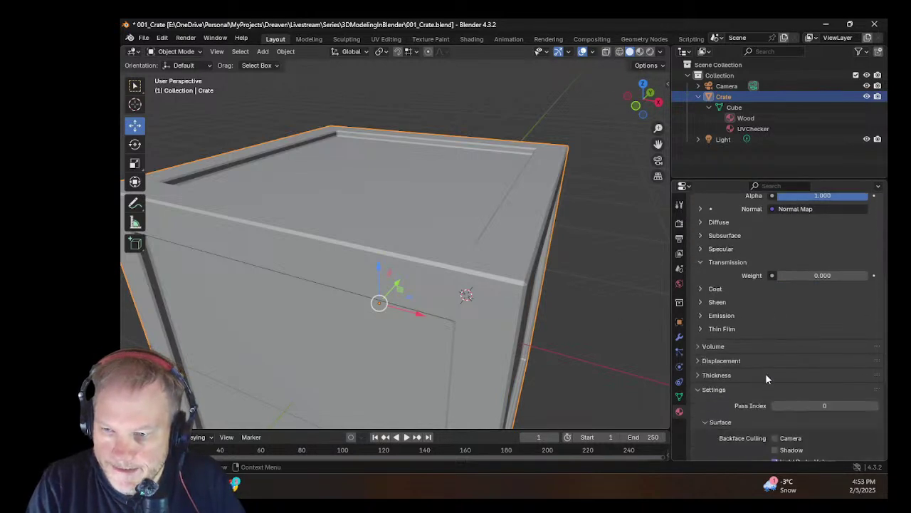
pyautogui.scroll(-5, 759, 377)
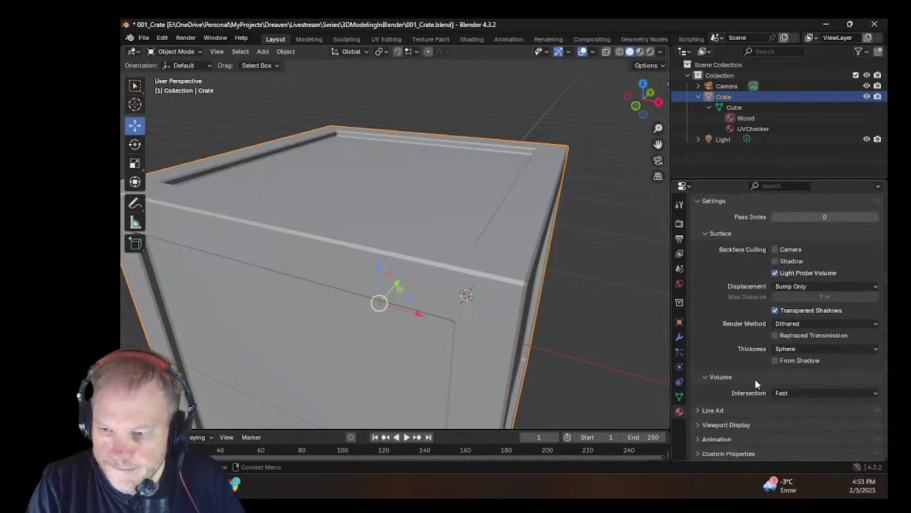
pyautogui.click(695, 425)
pyautogui.scroll(-2, 704, 378)
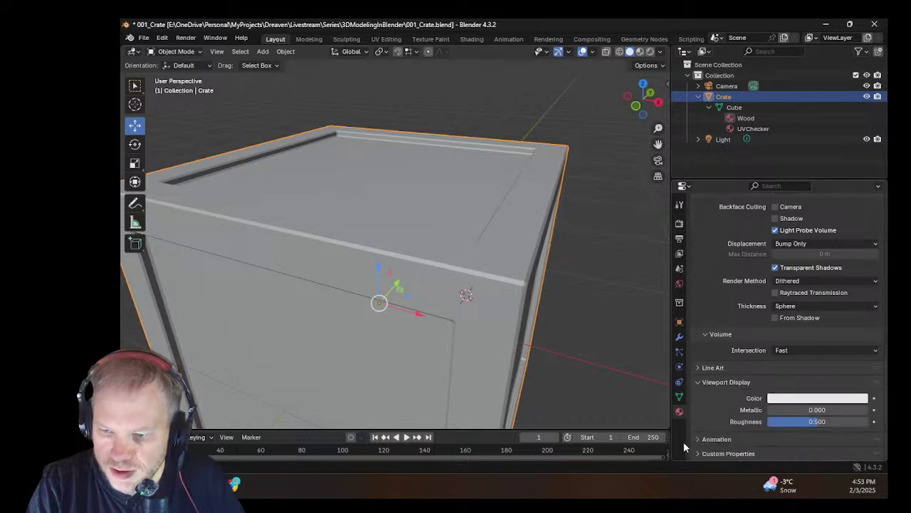
pyautogui.click(698, 368)
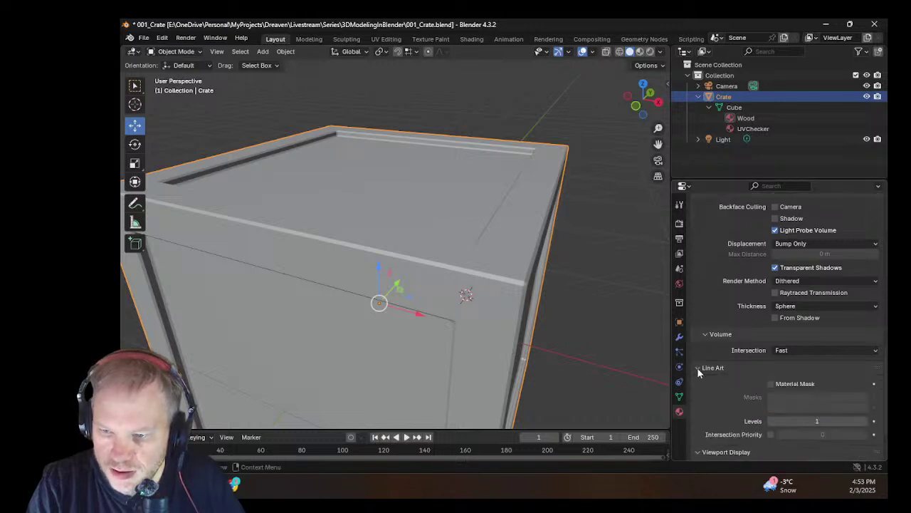
pyautogui.click(770, 384)
pyautogui.click(772, 382)
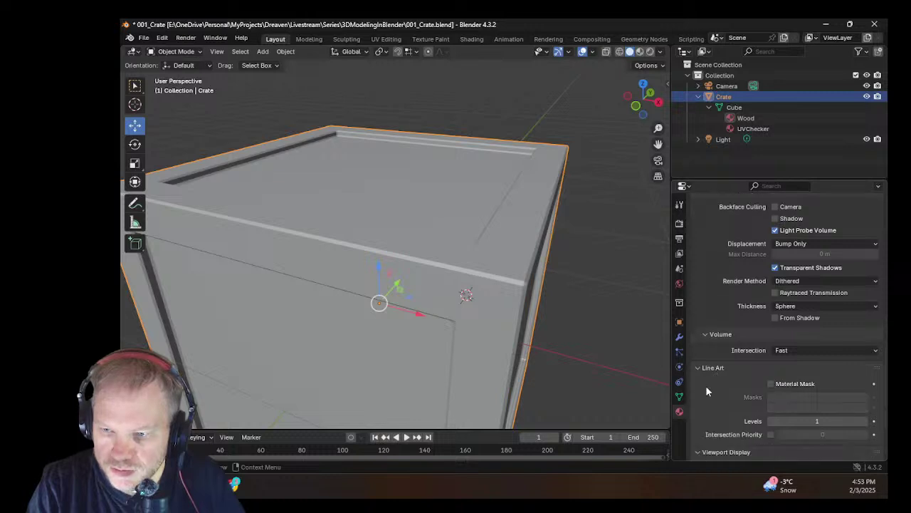
pyautogui.scroll(1, 713, 329)
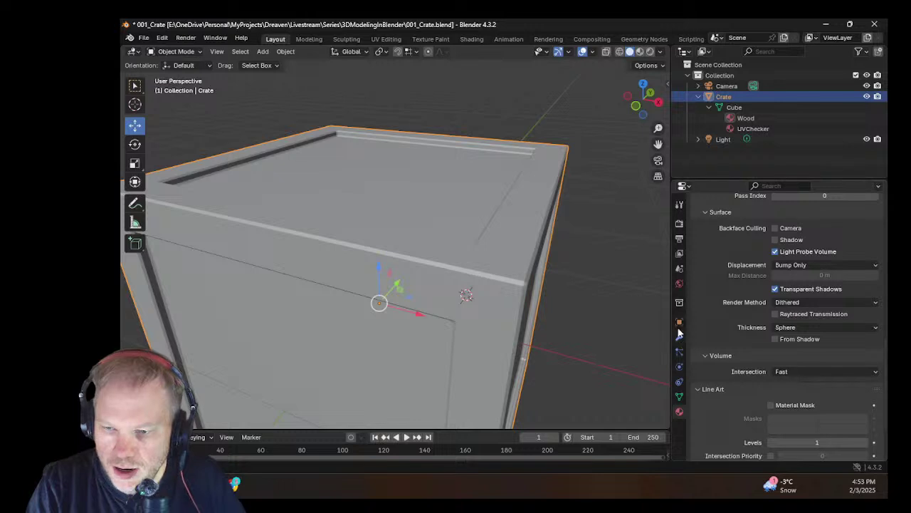
# Step: Open the crate's object properties and expand its Custom Properties, Line Art and Viewport Display settings
pyautogui.click(679, 324)
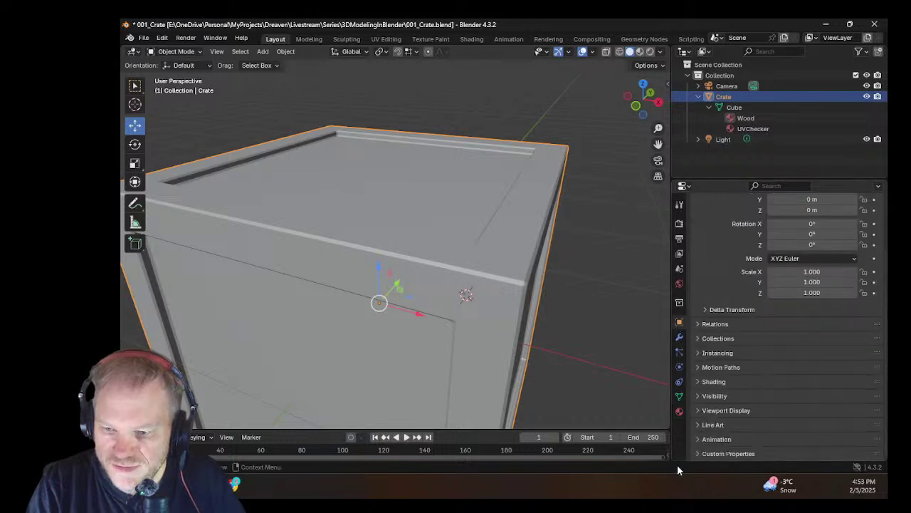
pyautogui.click(695, 453)
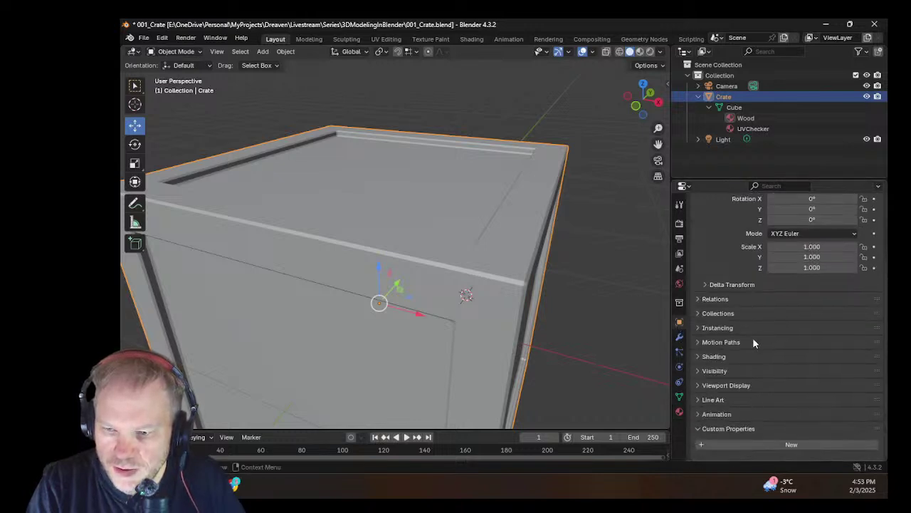
pyautogui.click(695, 400)
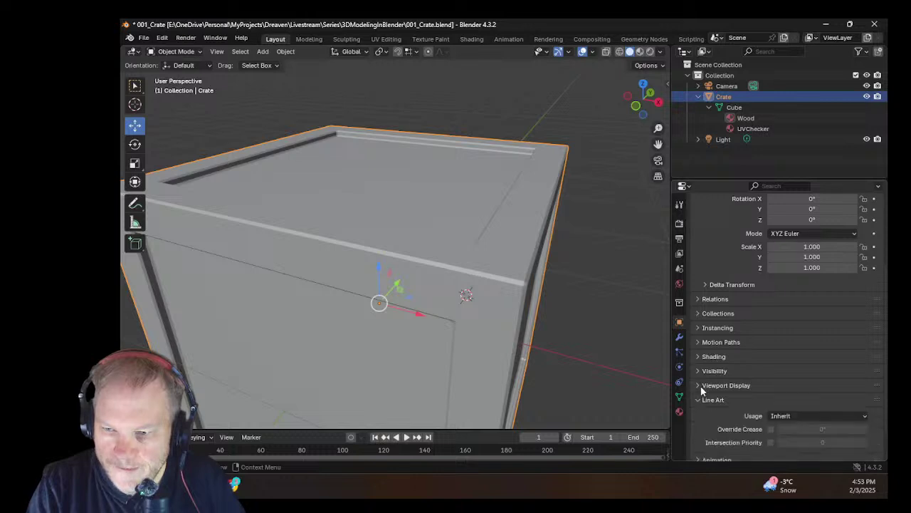
pyautogui.click(698, 385)
pyautogui.scroll(-3, 744, 383)
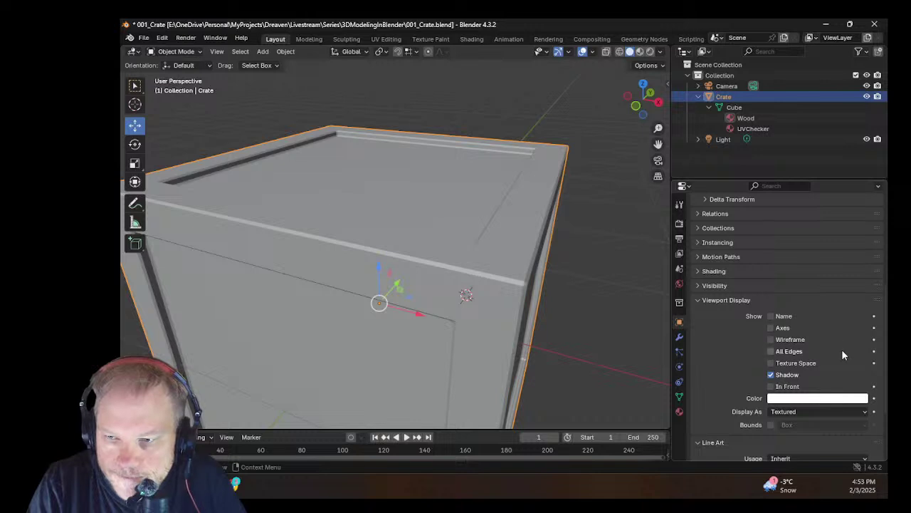
# Step: Toggle the crate's Wireframe display repeatedly to compare it, leaving it enabled
pyautogui.click(782, 340)
pyautogui.click(781, 341)
pyautogui.click(781, 340)
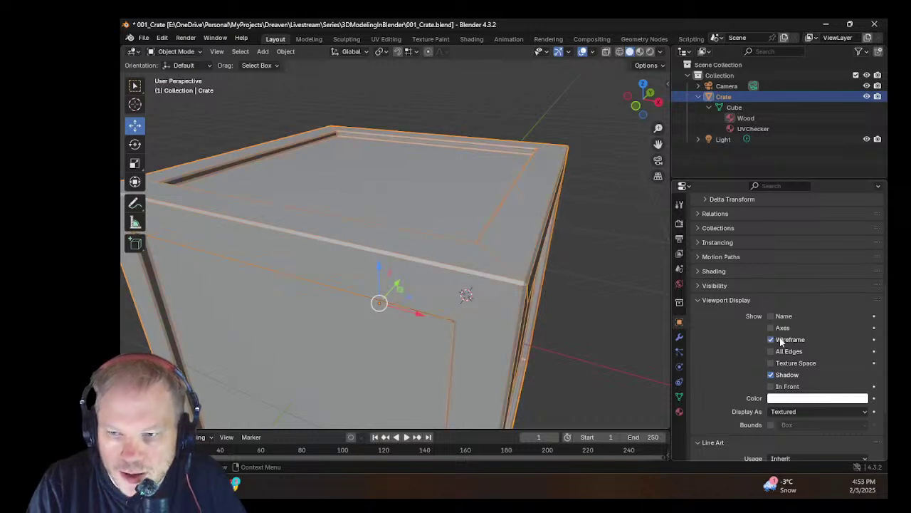
pyautogui.click(782, 340)
pyautogui.click(781, 340)
pyautogui.click(781, 341)
pyautogui.click(781, 341)
pyautogui.click(781, 340)
pyautogui.click(781, 341)
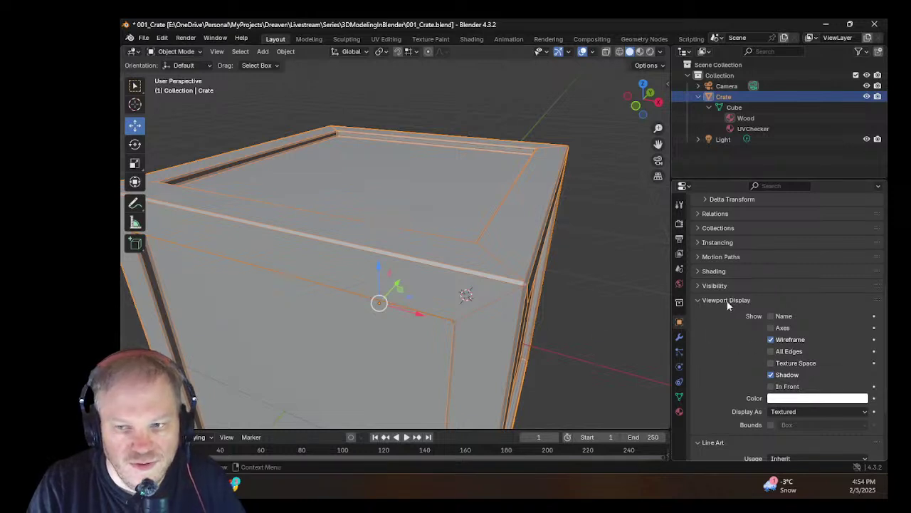
# Step: Inspect the wireframe edges around the crate's bevelled top corner and frame the whole crate in view
pyautogui.moveTo(443, 319); pyautogui.dragTo(557, 300, button='middle')
pyautogui.scroll(3, 449, 277)
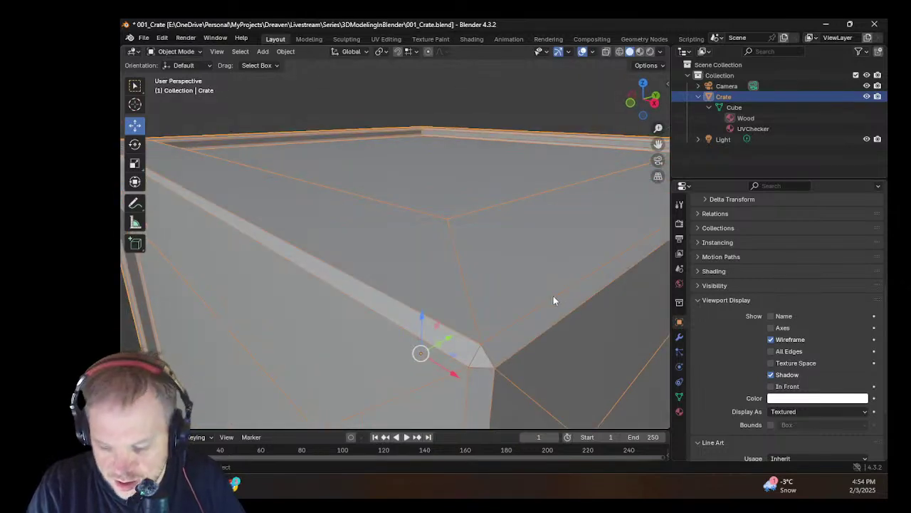
pyautogui.press('KP_Decimal')
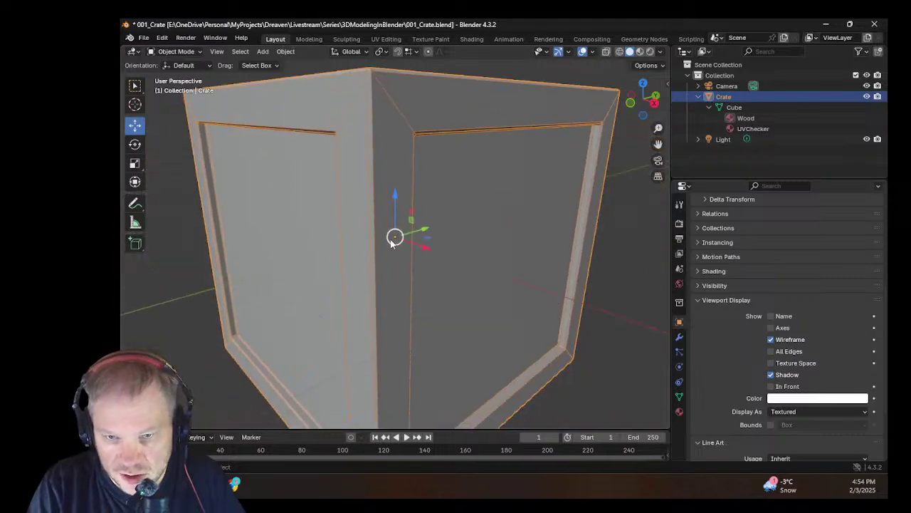
# Step: Deselect the crate and place the 3D cursor just beyond its top corner with the Cursor tool
pyautogui.moveTo(396, 242); pyautogui.dragTo(207, 356, button='middle')
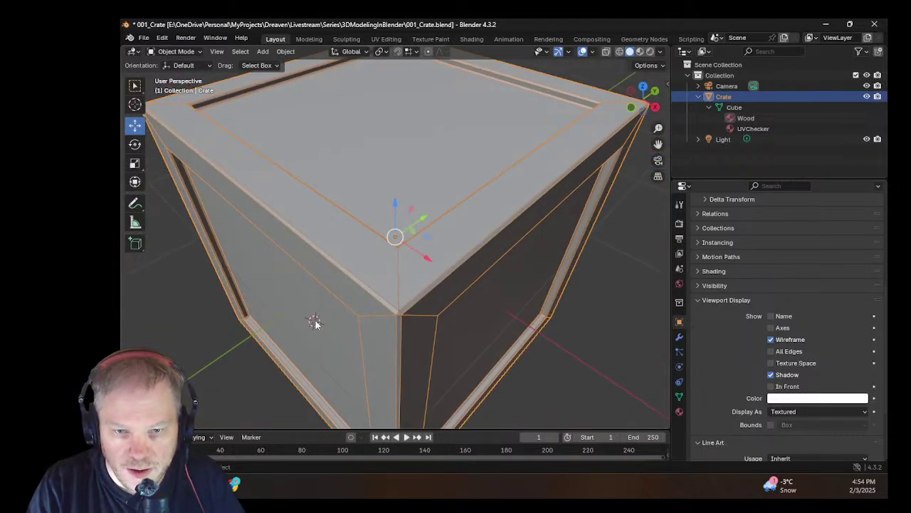
pyautogui.moveTo(315, 321); pyautogui.dragTo(167, 325, button='middle')
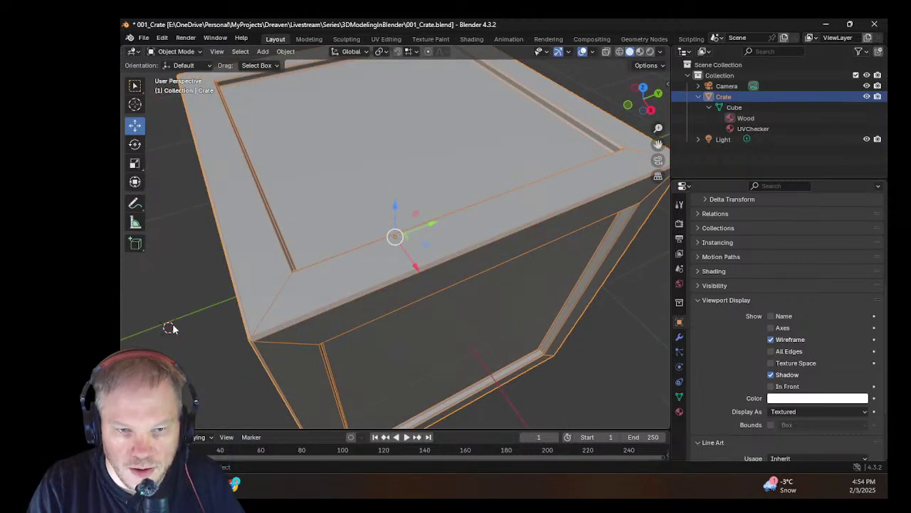
pyautogui.click(169, 329)
pyautogui.click(135, 105)
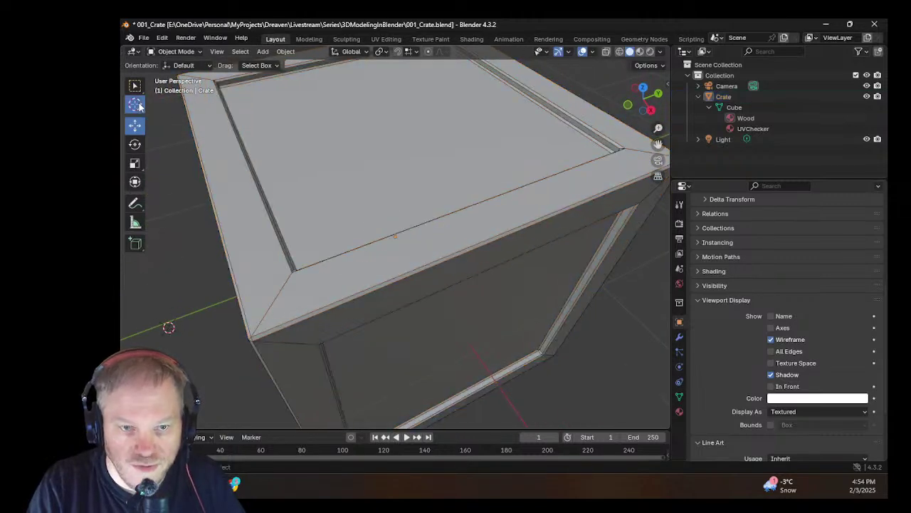
pyautogui.moveTo(169, 325); pyautogui.dragTo(183, 320, button='middle')
pyautogui.click(332, 303)
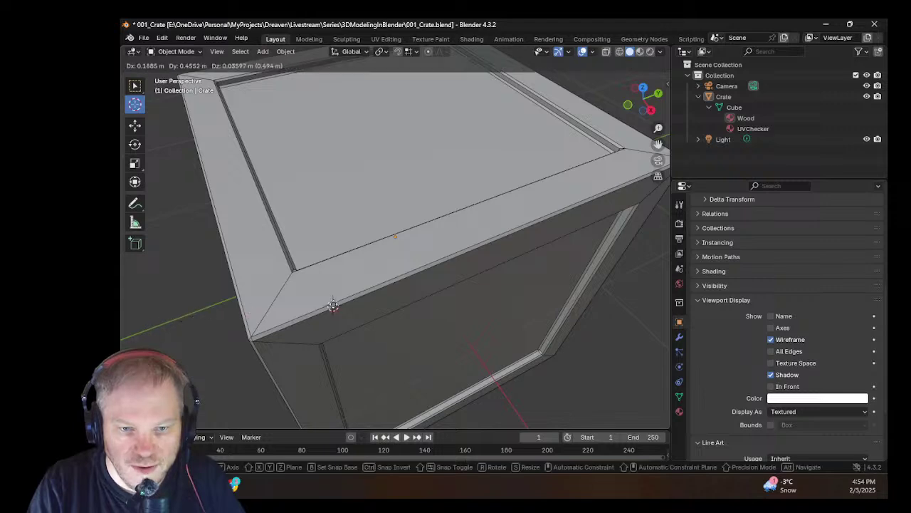
pyautogui.moveTo(332, 295); pyautogui.dragTo(399, 306, button='middle')
pyautogui.click(583, 105)
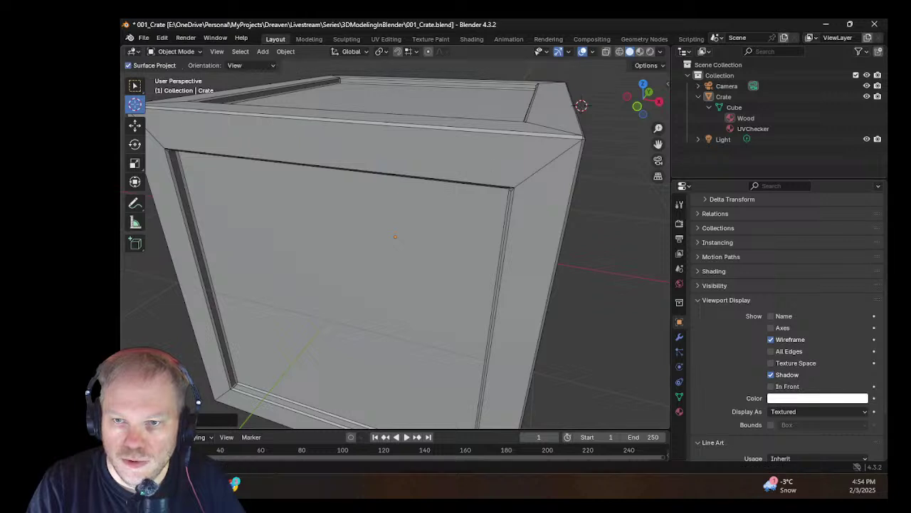
# Step: Reposition the 3D cursor at the crate's top corner, then on its inset top panel
pyautogui.click(135, 127)
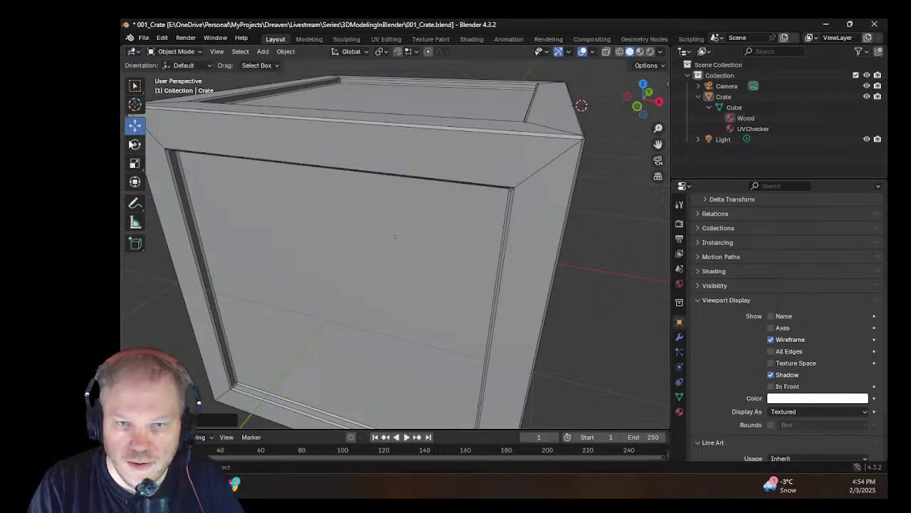
pyautogui.click(134, 104)
pyautogui.moveTo(564, 107); pyautogui.dragTo(574, 123)
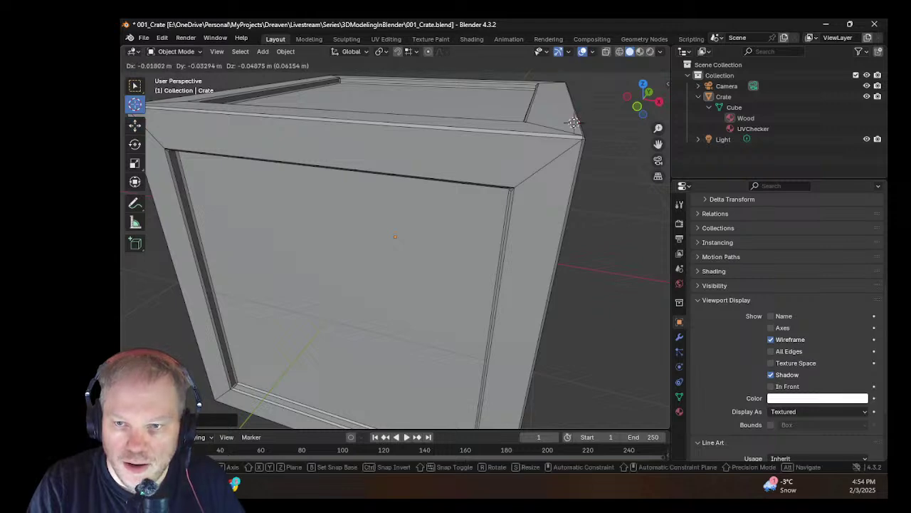
pyautogui.scroll(-4, 570, 124)
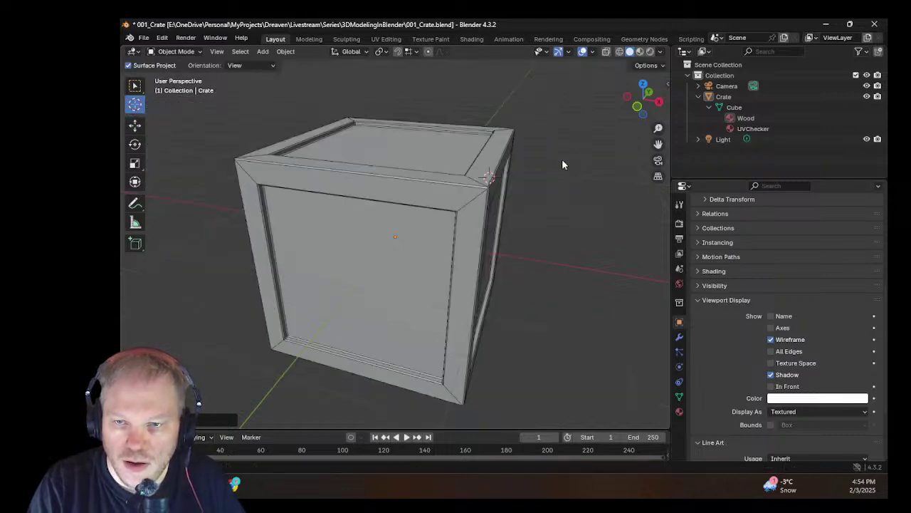
pyautogui.moveTo(562, 161); pyautogui.dragTo(524, 183, button='middle')
pyautogui.scroll(4, 304, 282)
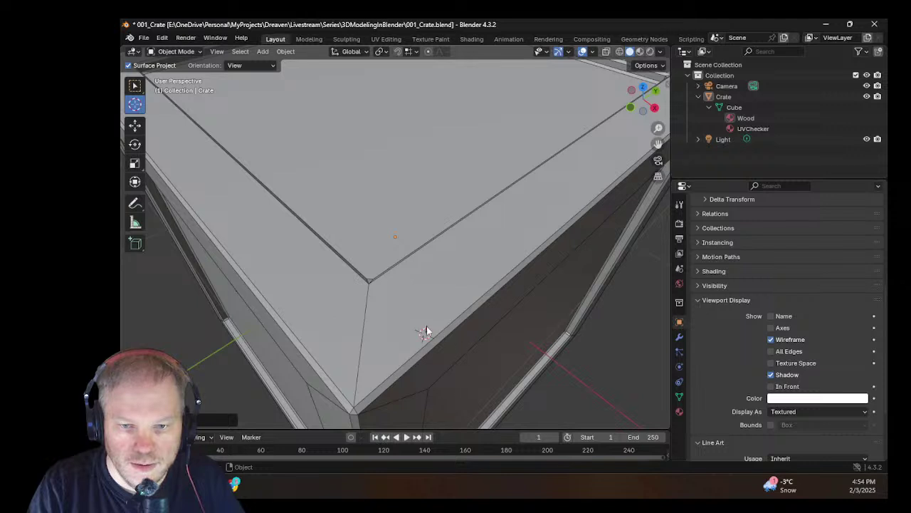
pyautogui.click(403, 243)
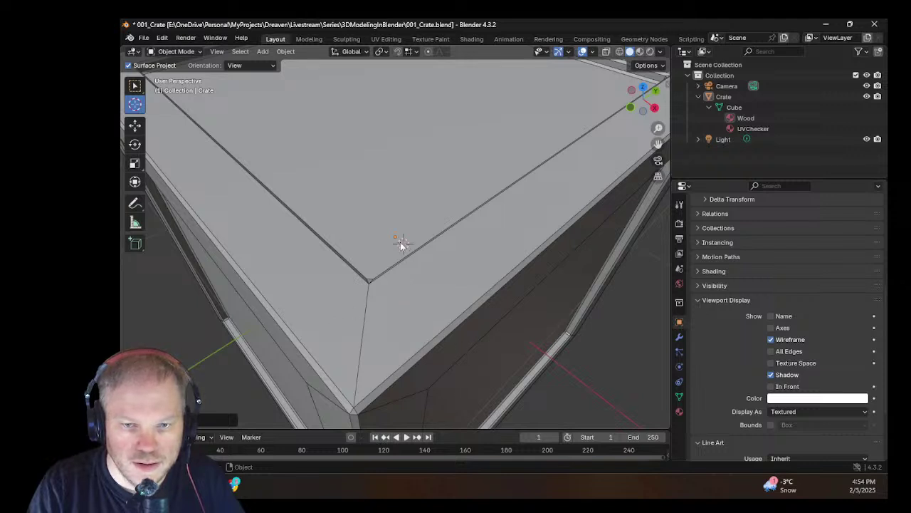
# Step: Check the available object commands and move the 3D cursor onto the crate's top frame border
pyautogui.click(286, 51)
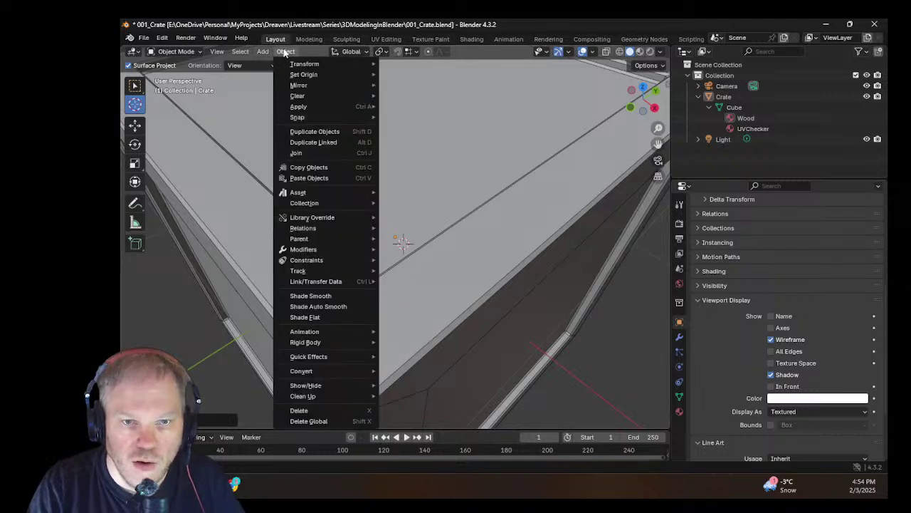
pyautogui.moveTo(296, 75)
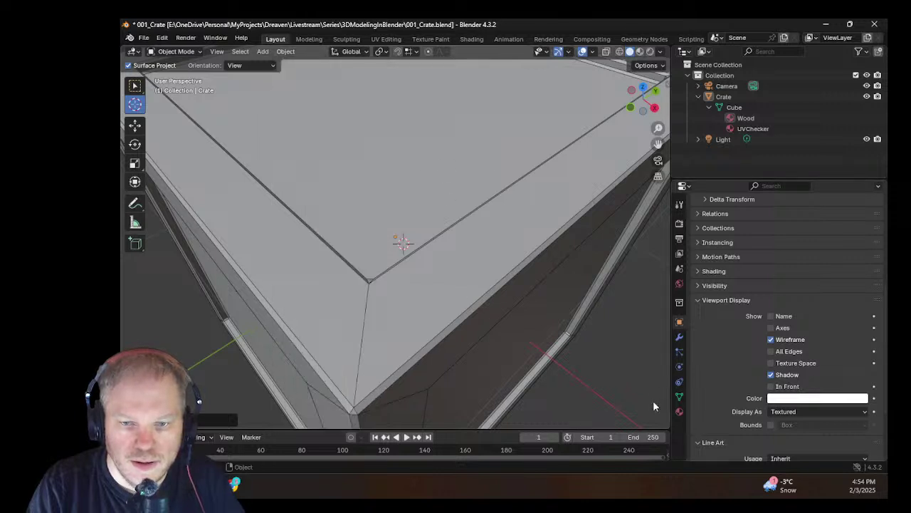
pyautogui.rightClick(623, 372)
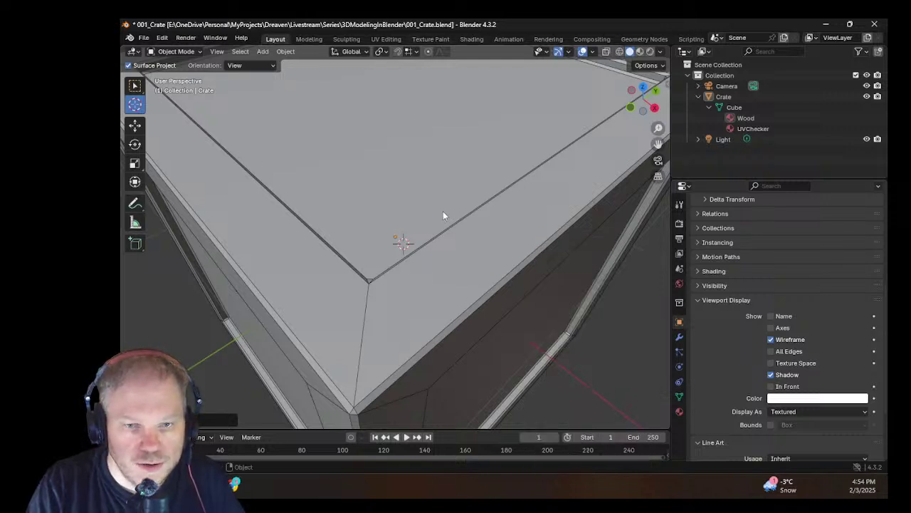
pyautogui.moveTo(449, 276); pyautogui.dragTo(418, 260, button='middle')
pyautogui.rightClick(265, 124)
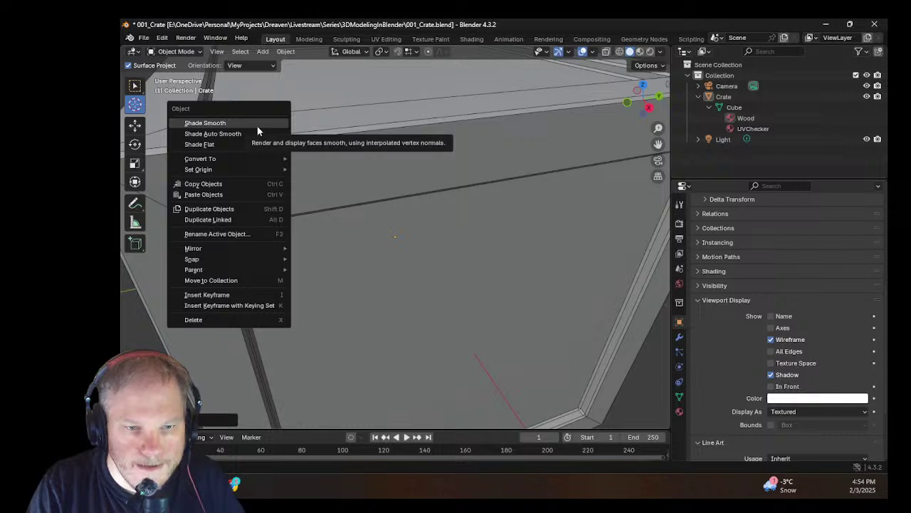
pyautogui.click(258, 125)
# Step: Look through the object commands for setting the origin, snapping and transforming
pyautogui.click(263, 51)
pyautogui.moveTo(286, 52)
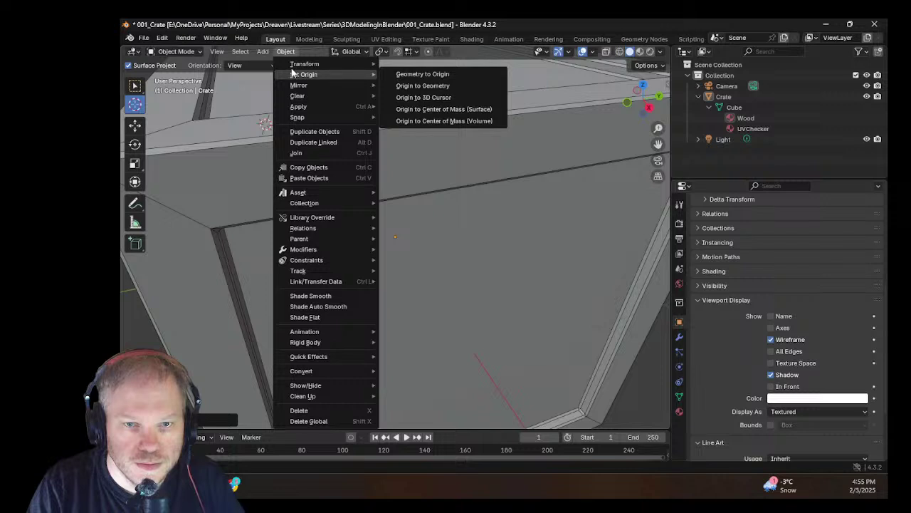
pyautogui.moveTo(306, 118)
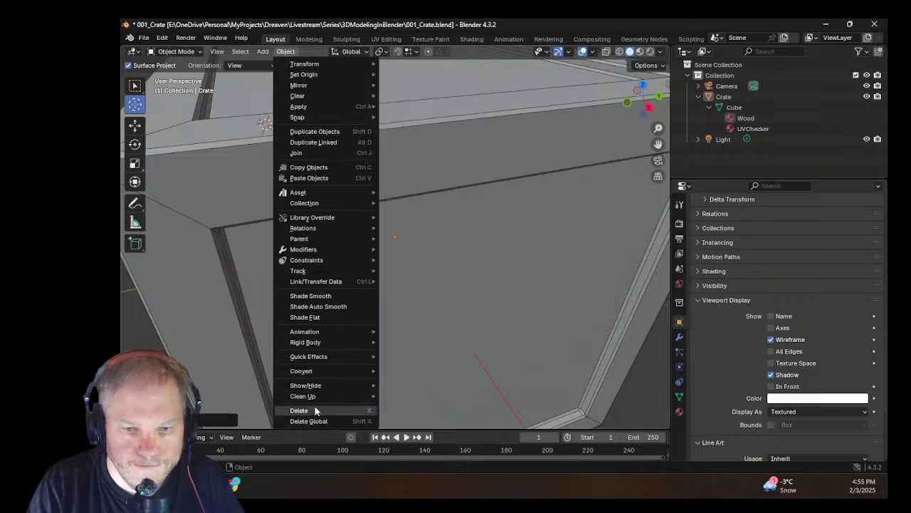
pyautogui.moveTo(315, 399)
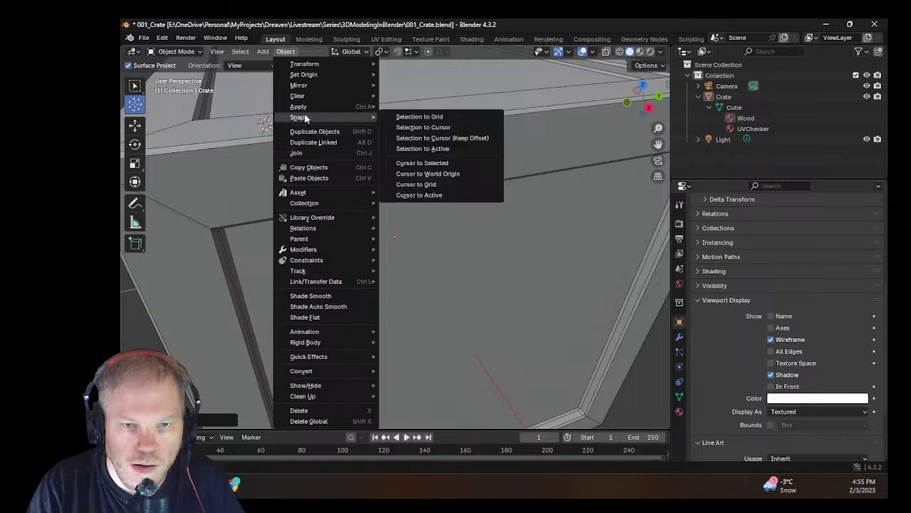
pyautogui.moveTo(304, 99)
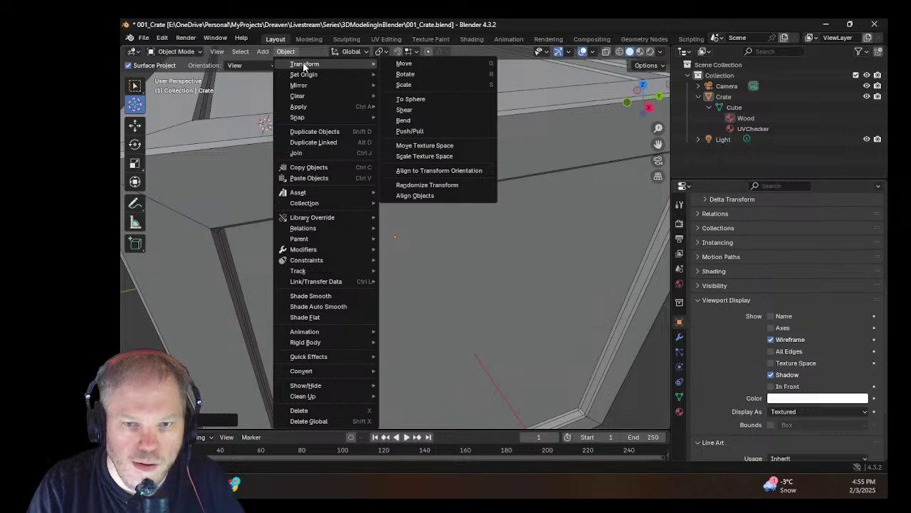
pyautogui.rightClick(211, 388)
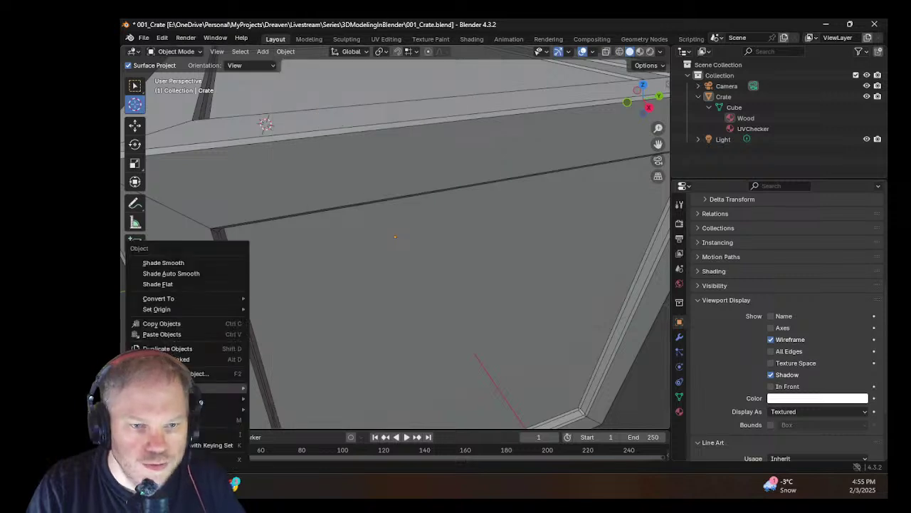
pyautogui.moveTo(210, 388)
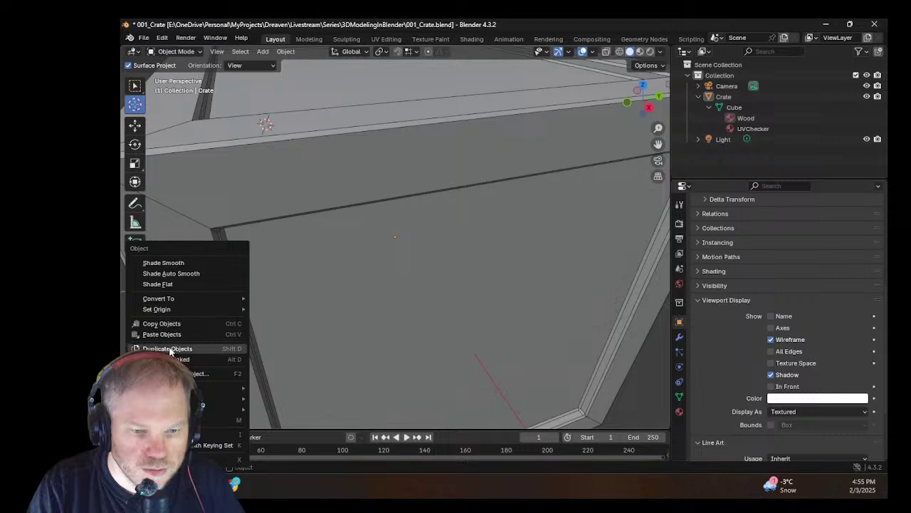
# Step: Activate the Move tool and examine the wireframe around the crate's bevelled top corner up close
pyautogui.click(135, 125)
pyautogui.scroll(-5, 388, 240)
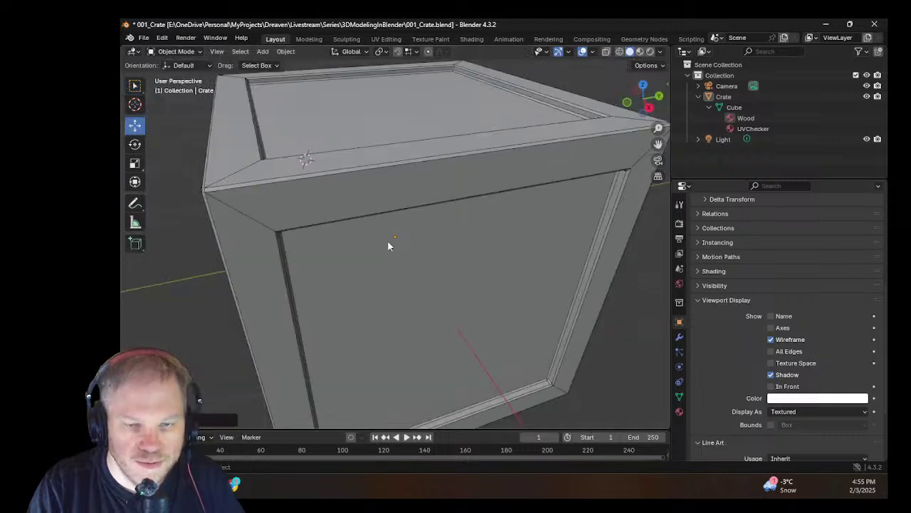
pyautogui.scroll(4, 360, 260)
pyautogui.moveTo(361, 260); pyautogui.dragTo(394, 261, button='middle')
pyautogui.scroll(5, 404, 250)
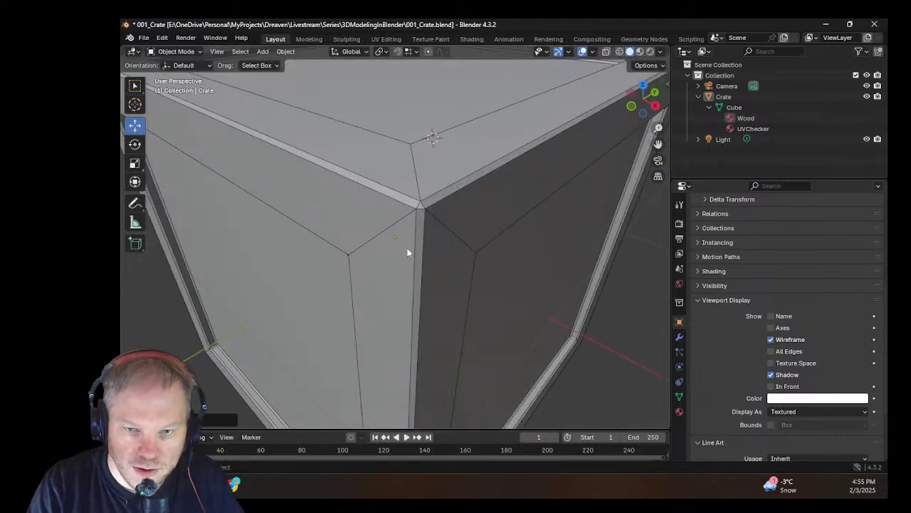
pyautogui.moveTo(470, 171); pyautogui.dragTo(449, 210, button='middle')
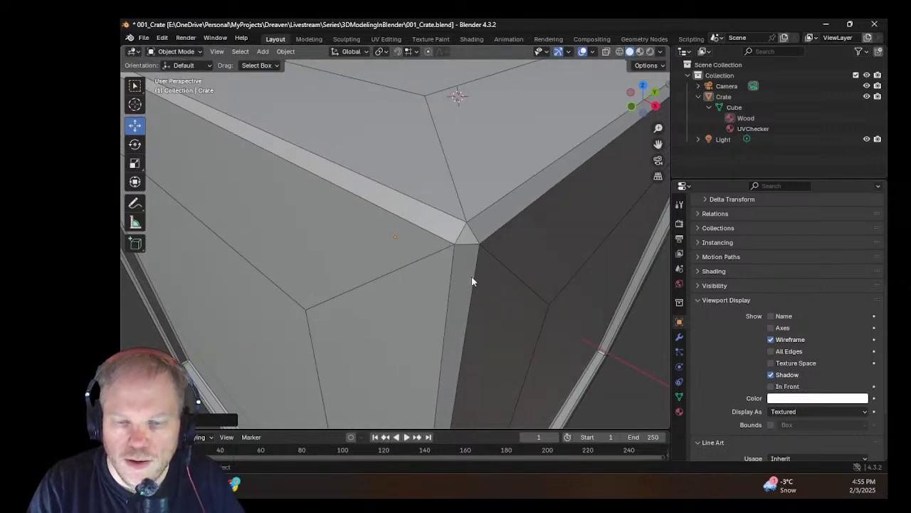
pyautogui.scroll(3, 462, 282)
pyautogui.moveTo(460, 284); pyautogui.dragTo(470, 285, button='middle')
pyautogui.moveTo(424, 310); pyautogui.dragTo(427, 373, button='middle')
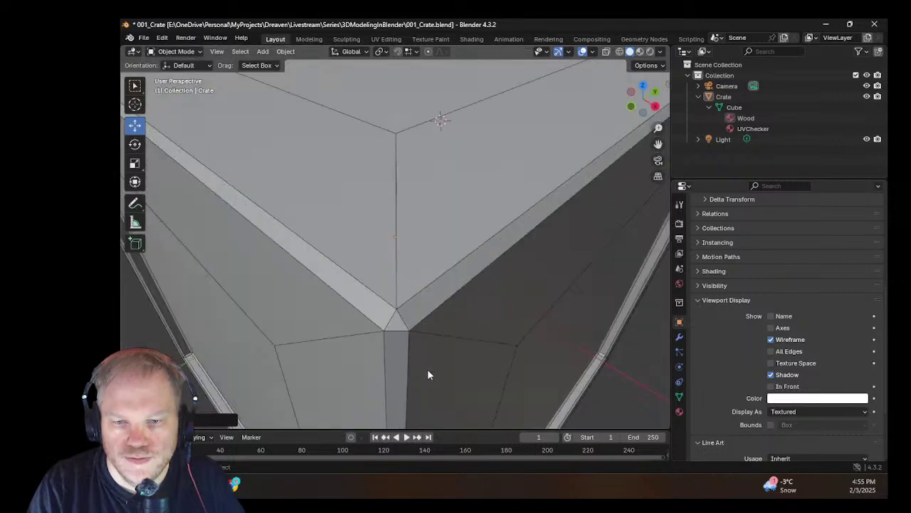
# Step: Select the crate, switch to the Modeling workspace and set its viewport to solid shading
pyautogui.click(397, 325)
pyautogui.moveTo(397, 326); pyautogui.dragTo(397, 318, button='middle')
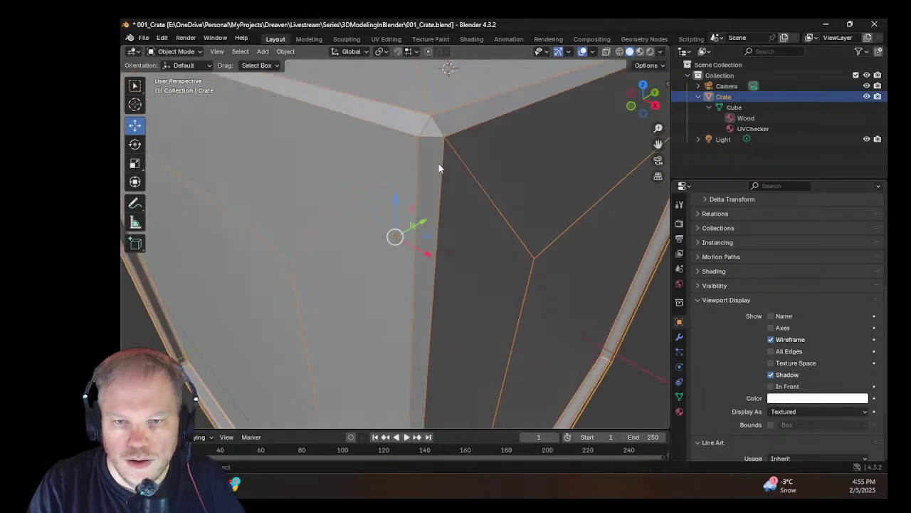
pyautogui.click(303, 39)
pyautogui.moveTo(399, 256); pyautogui.dragTo(427, 285, button='middle')
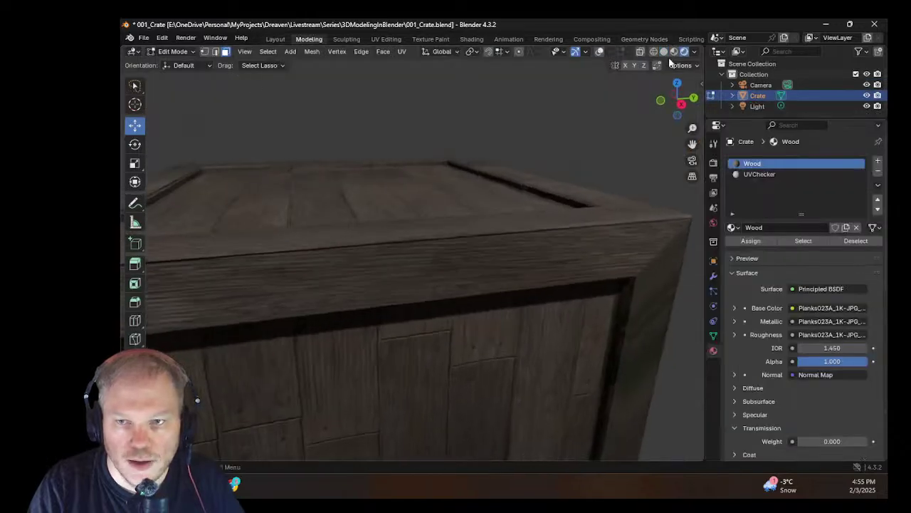
pyautogui.click(663, 51)
pyautogui.moveTo(351, 218); pyautogui.dragTo(446, 236, button='middle')
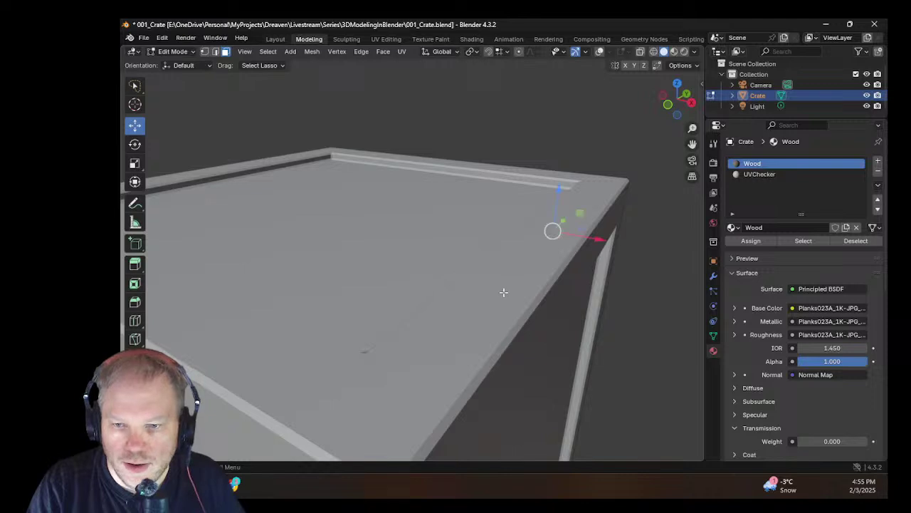
pyautogui.scroll(-3, 502, 325)
pyautogui.scroll(2, 502, 327)
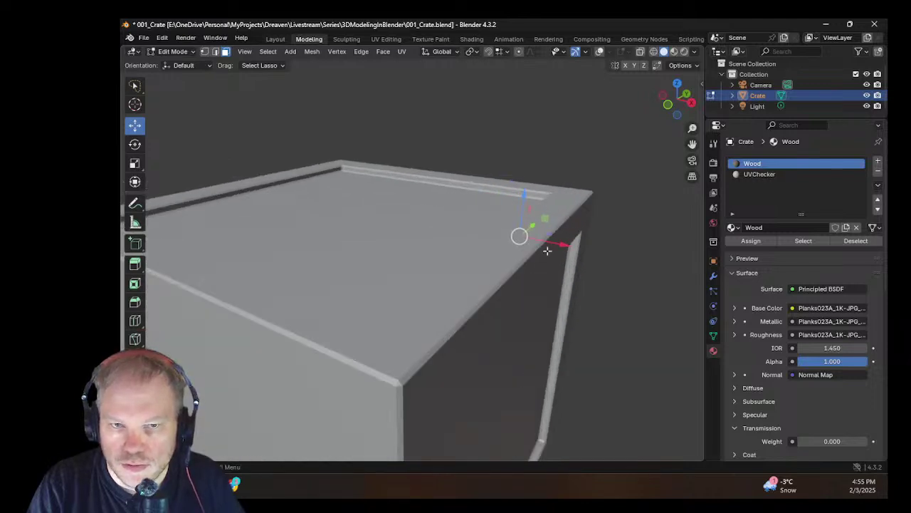
pyautogui.scroll(-2, 734, 385)
# Step: Open the crate's object properties, expand Viewport Display and try the Wireframe option, leaving it enabled
pyautogui.click(713, 261)
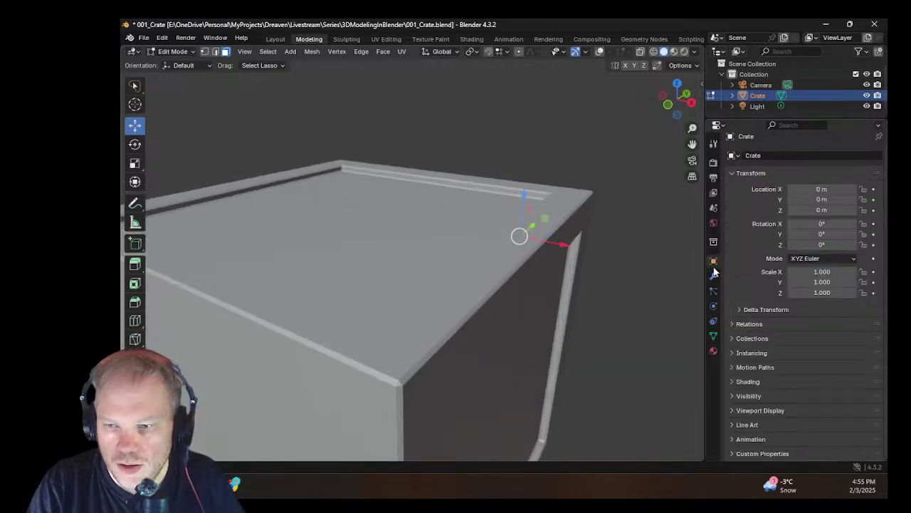
pyautogui.click(732, 410)
pyautogui.scroll(-4, 744, 391)
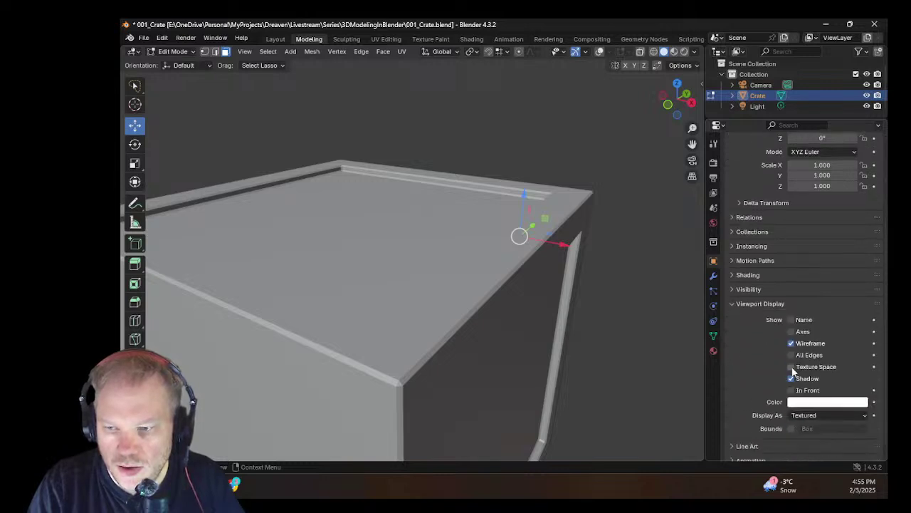
pyautogui.click(791, 344)
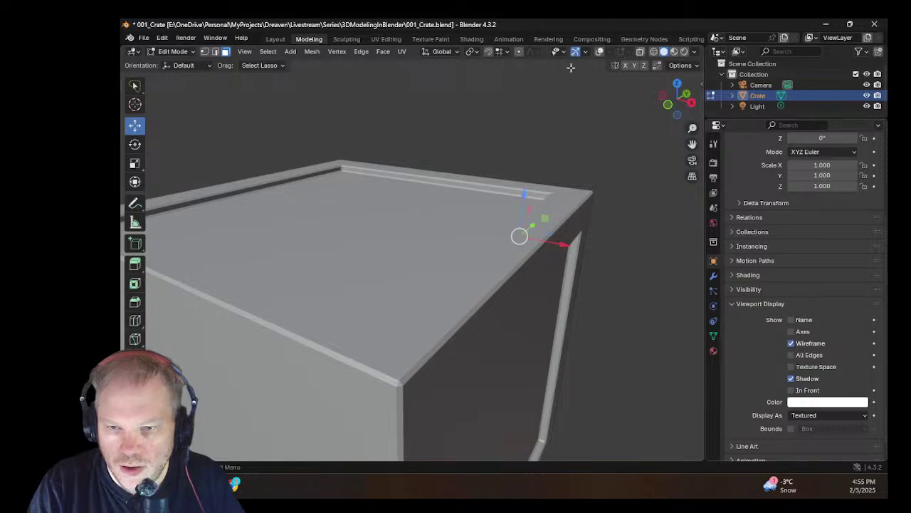
# Step: Enable the viewport overlays and select the small triangular bevel face at the crate's top corner
pyautogui.click(599, 52)
pyautogui.moveTo(460, 272); pyautogui.dragTo(383, 343, button='middle')
pyautogui.click(383, 299)
pyautogui.moveTo(383, 299); pyautogui.dragTo(370, 314, button='middle')
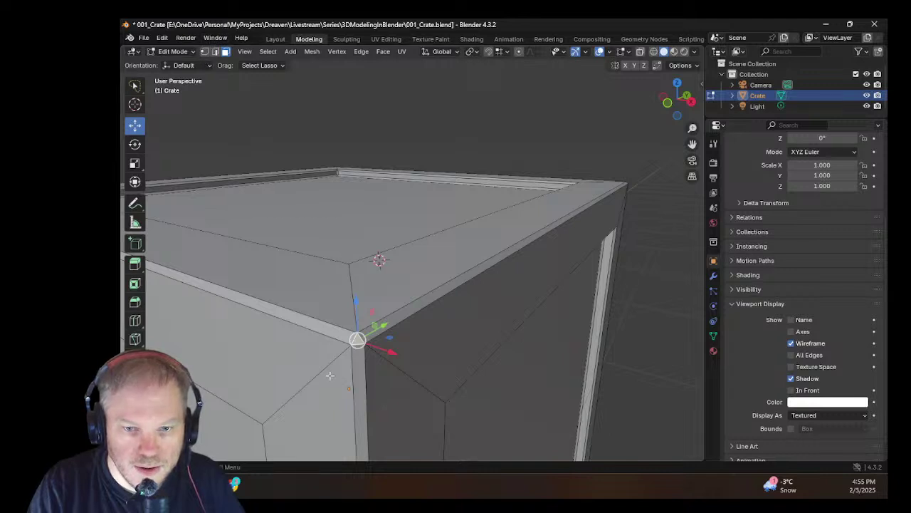
# Step: Examine the selected triangular corner face and the bevel edges that meet it from several angles
pyautogui.scroll(5, 369, 396)
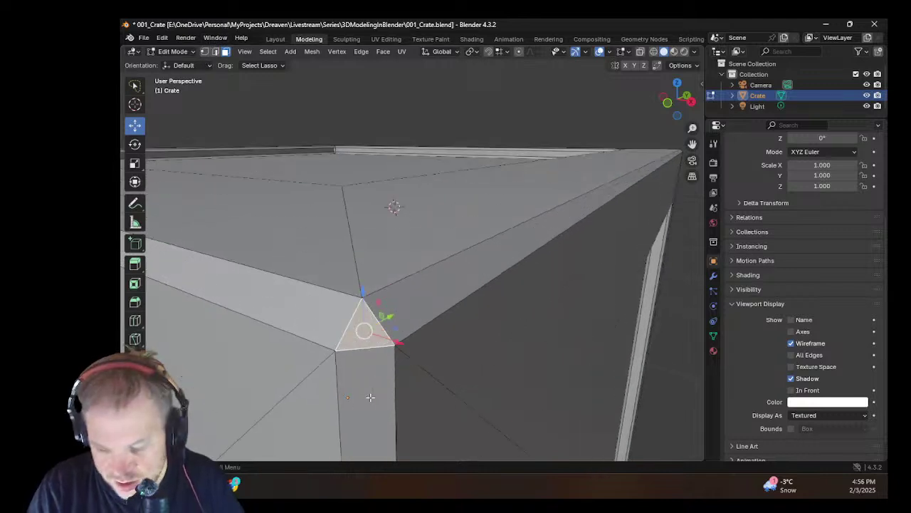
pyautogui.scroll(-2, 371, 395)
pyautogui.scroll(2, 382, 346)
pyautogui.scroll(-2, 381, 345)
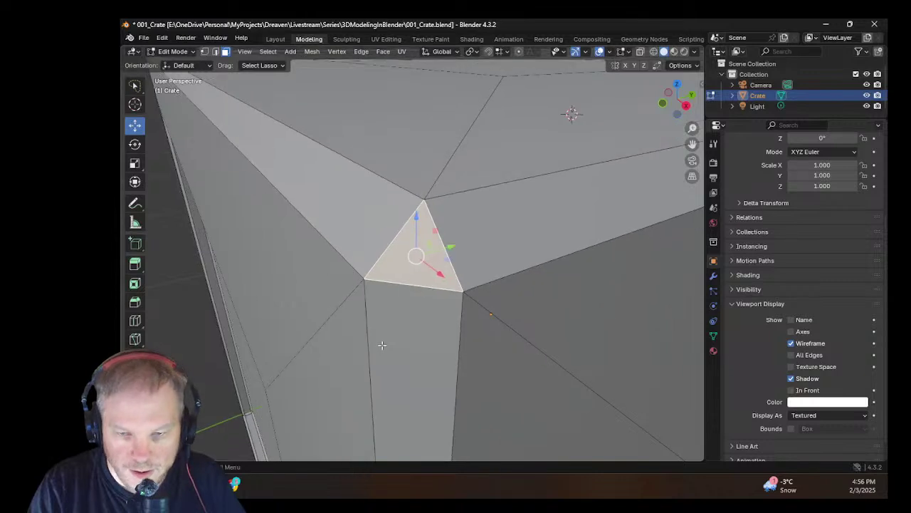
pyautogui.scroll(2, 391, 349)
pyautogui.scroll(-2, 416, 310)
pyautogui.moveTo(421, 304); pyautogui.dragTo(452, 292, button='middle')
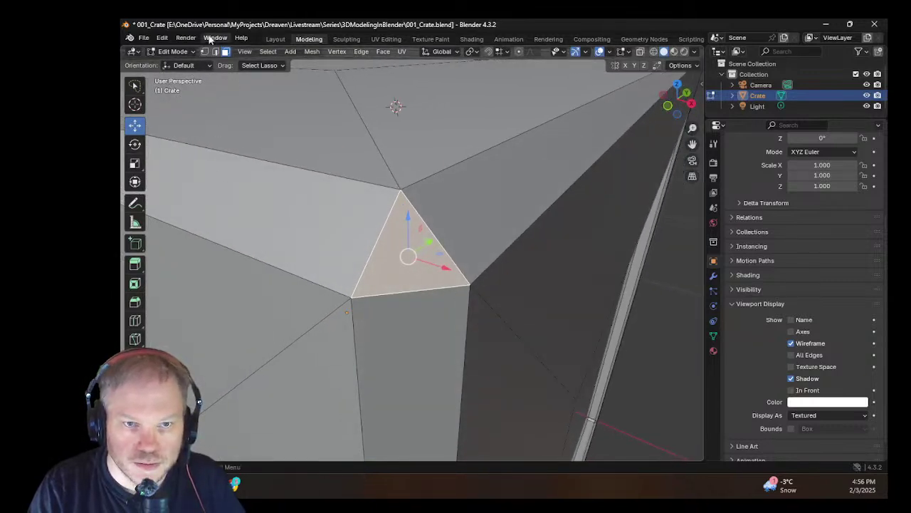
# Step: Switch to vertex selection and select the vertex where the triangular bevel face meets the crate's front side
pyautogui.click(204, 52)
pyautogui.click(351, 301)
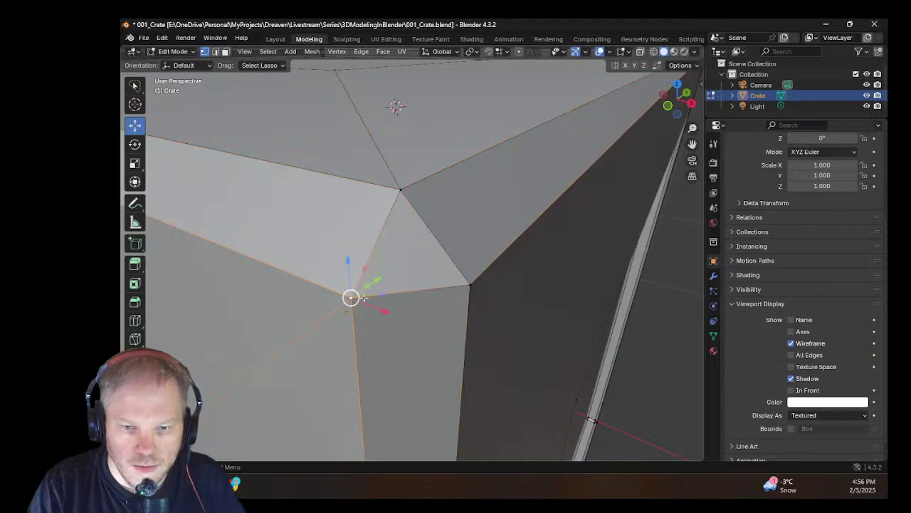
pyautogui.moveTo(464, 276); pyautogui.dragTo(435, 315, button='middle')
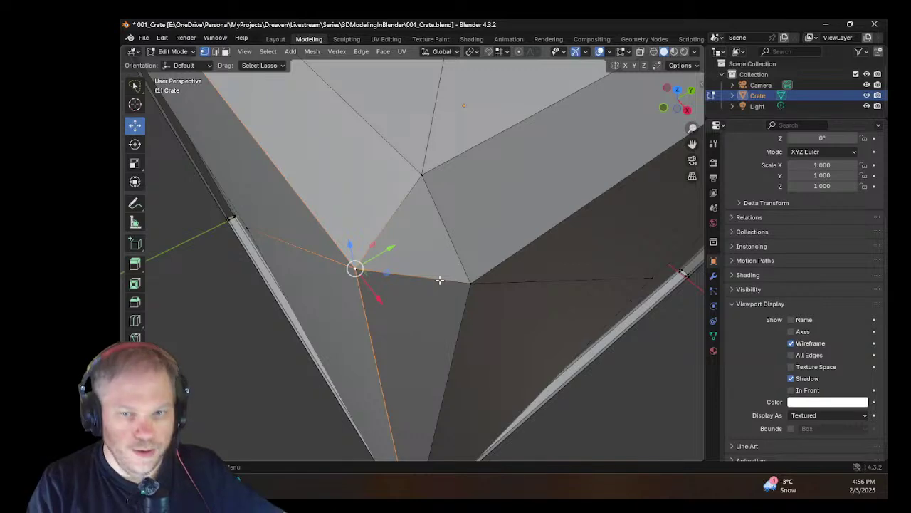
# Step: Examine the bevelled corner and the diagonal frame edges that run into its vertices from several angles
pyautogui.moveTo(443, 261); pyautogui.dragTo(451, 286, button='middle')
pyautogui.scroll(-3, 443, 245)
pyautogui.scroll(3, 442, 250)
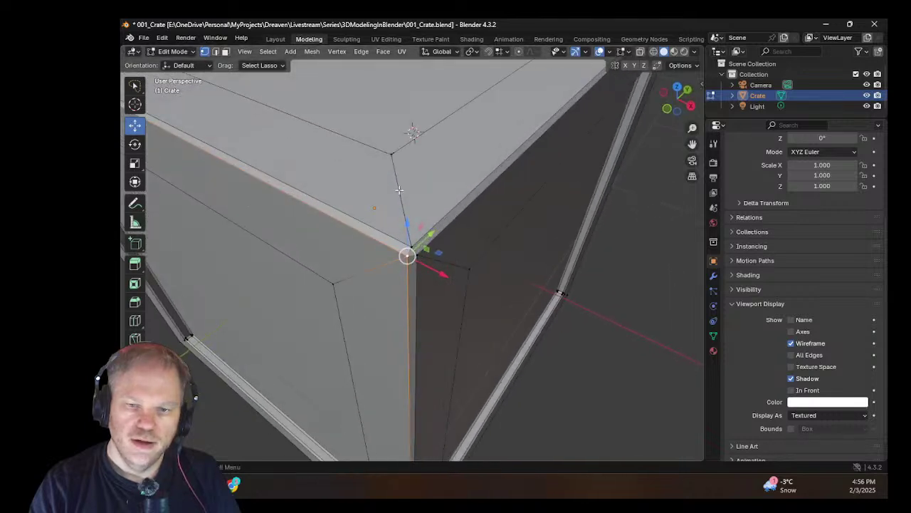
pyautogui.moveTo(399, 190); pyautogui.dragTo(152, 178, button='middle')
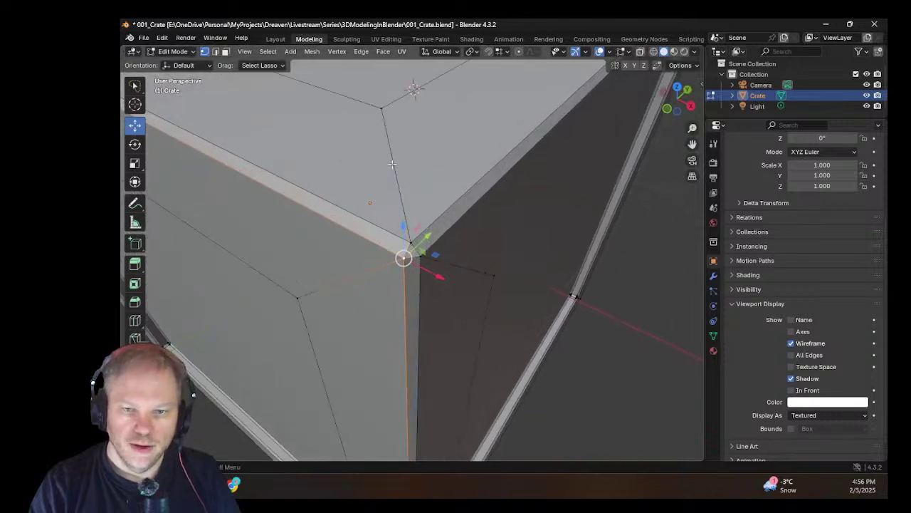
pyautogui.moveTo(469, 264); pyautogui.dragTo(491, 283, button='middle')
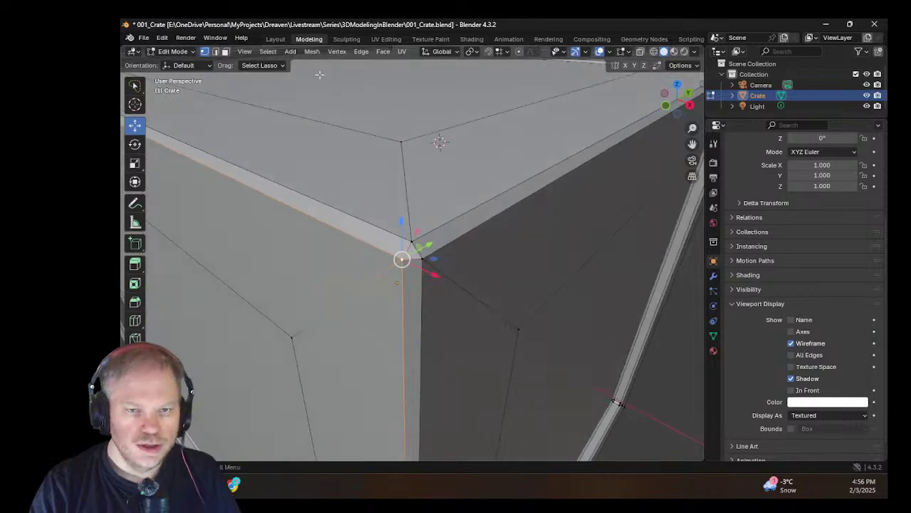
pyautogui.moveTo(391, 196); pyautogui.dragTo(386, 211, button='middle')
pyautogui.scroll(1, 386, 212)
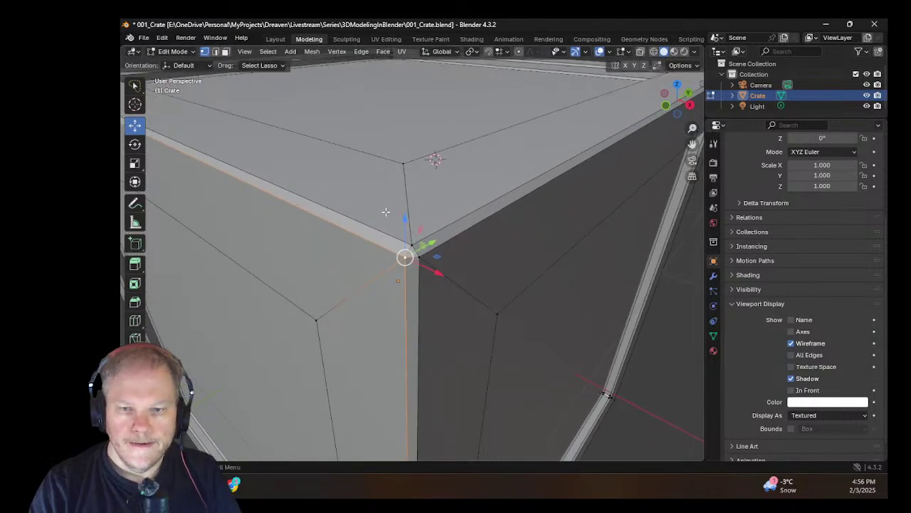
pyautogui.scroll(-2, 386, 212)
pyautogui.scroll(2, 386, 212)
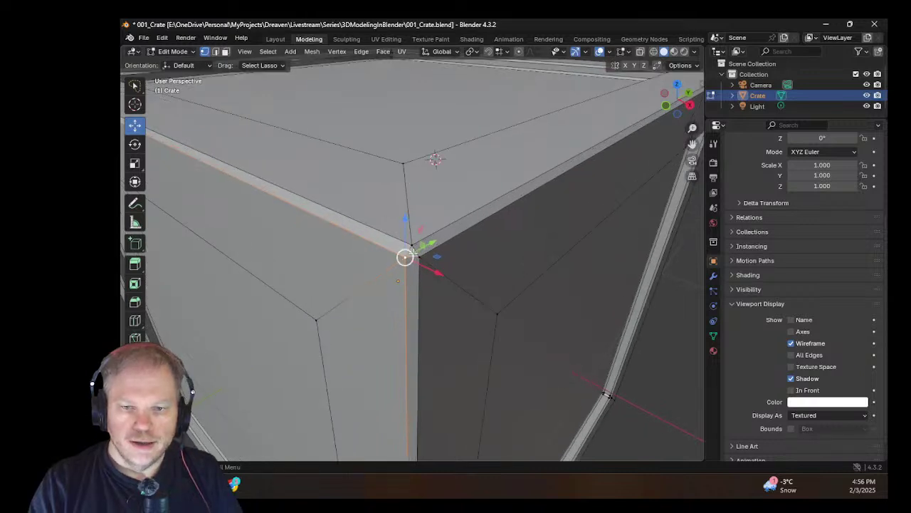
pyautogui.scroll(1, 414, 253)
pyautogui.scroll(-1, 505, 310)
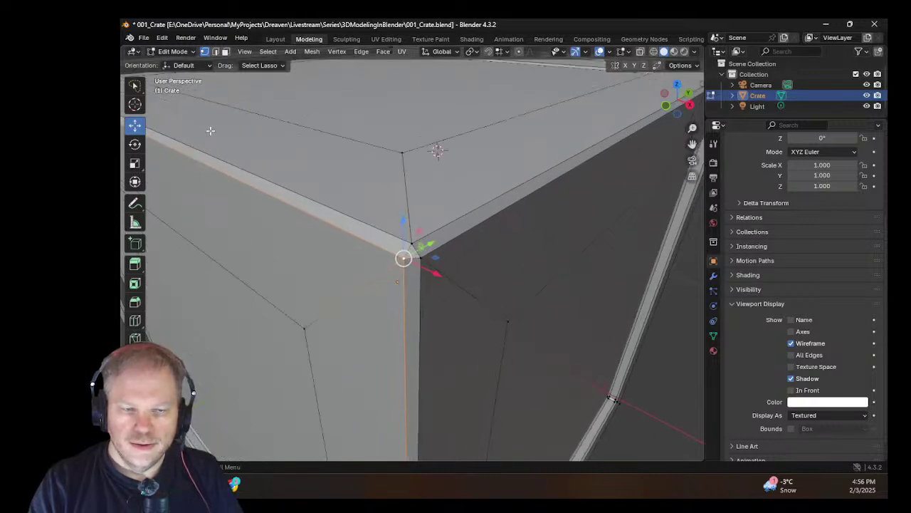
# Step: Switch to edge selection and select the front frame's diagonal edge that runs into the bevelled corner
pyautogui.click(215, 51)
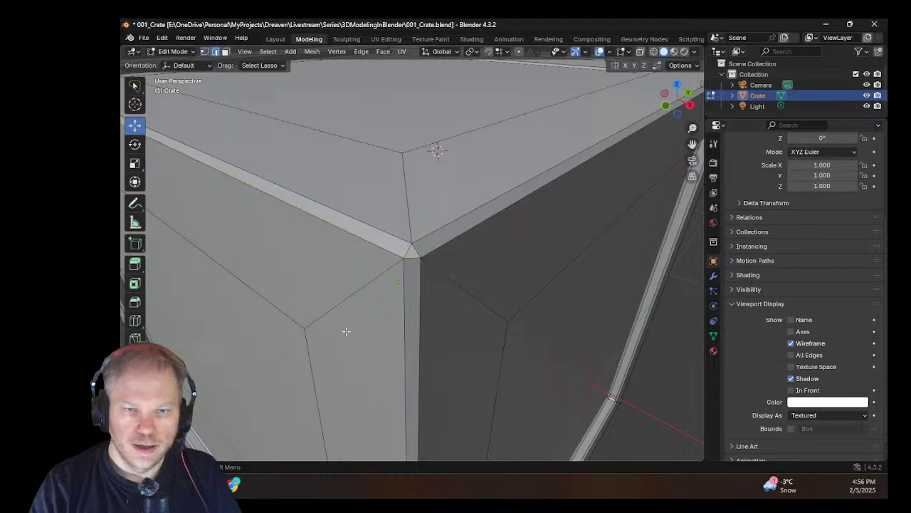
pyautogui.click(358, 293)
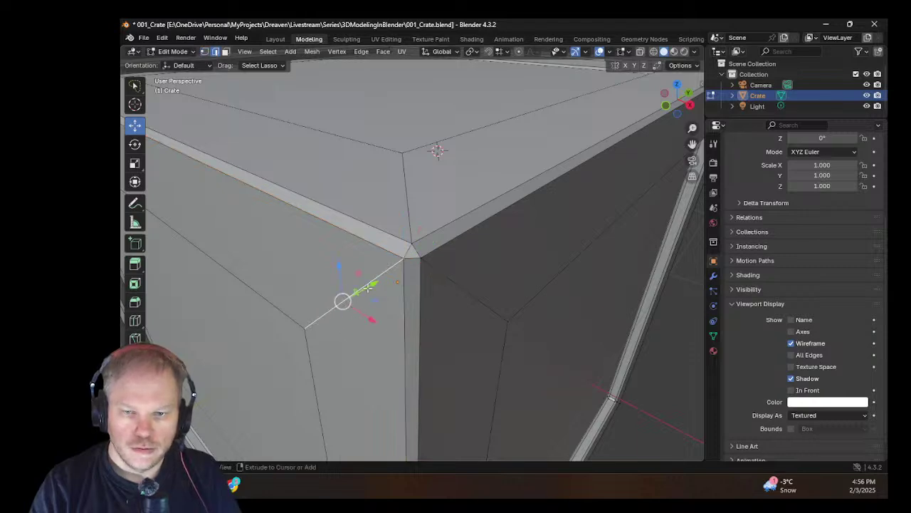
pyautogui.scroll(-4, 456, 289)
pyautogui.moveTo(427, 321); pyautogui.dragTo(336, 318, button='middle')
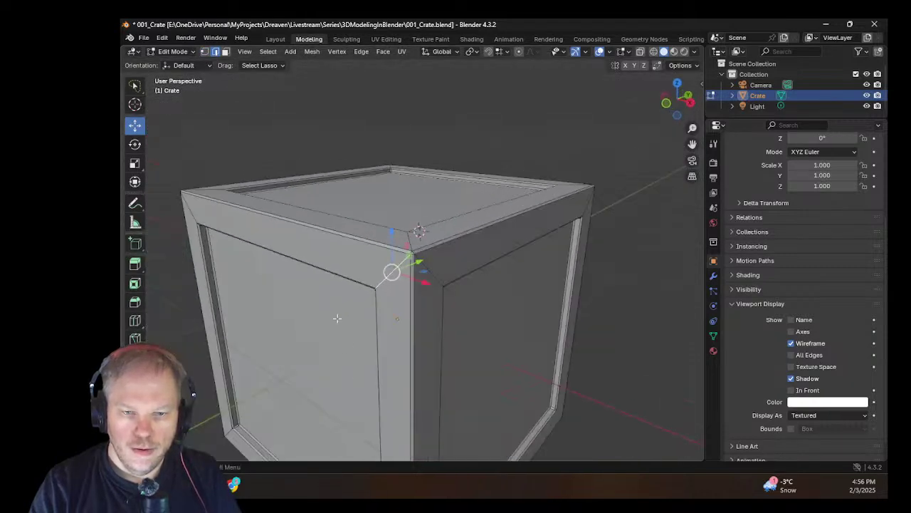
pyautogui.click(189, 206)
pyautogui.moveTo(189, 206); pyautogui.dragTo(420, 247, button='middle')
pyautogui.keyDown('ctrl'); pyautogui.keyDown('shift'); pyautogui.click(401, 262); pyautogui.keyUp('shift'); pyautogui.keyUp('ctrl')
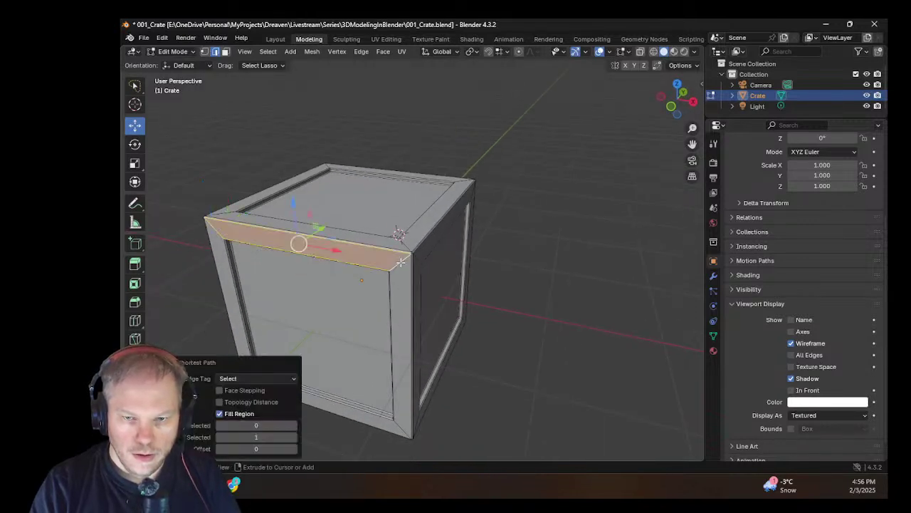
pyautogui.hotkey('ctrl', 'z')
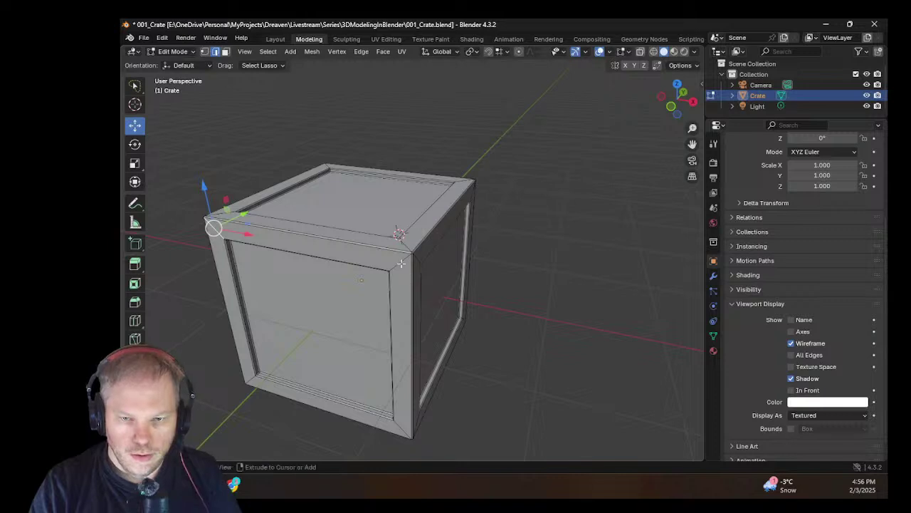
pyautogui.keyDown('ctrl'); pyautogui.click(400, 262); pyautogui.keyUp('ctrl')
pyautogui.click(401, 263)
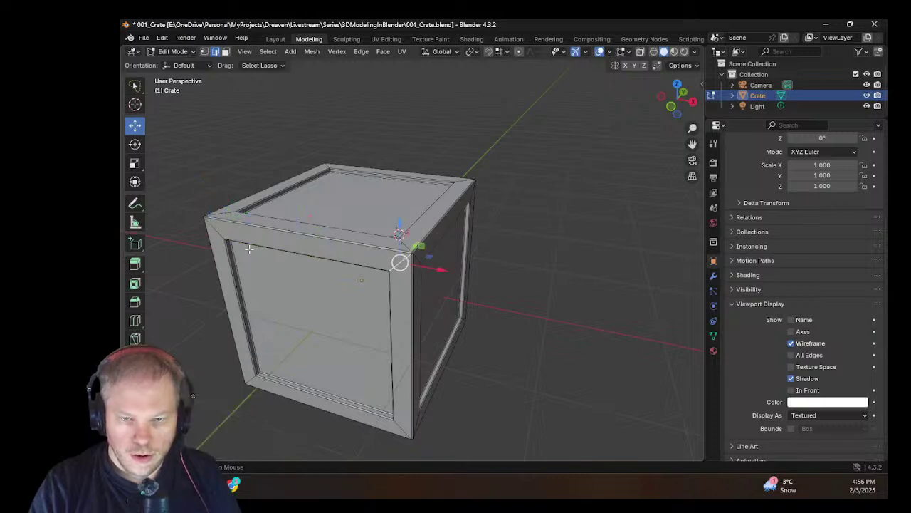
# Step: Select the four diagonal corner edges of the frame on the crate's front side
pyautogui.click(212, 230)
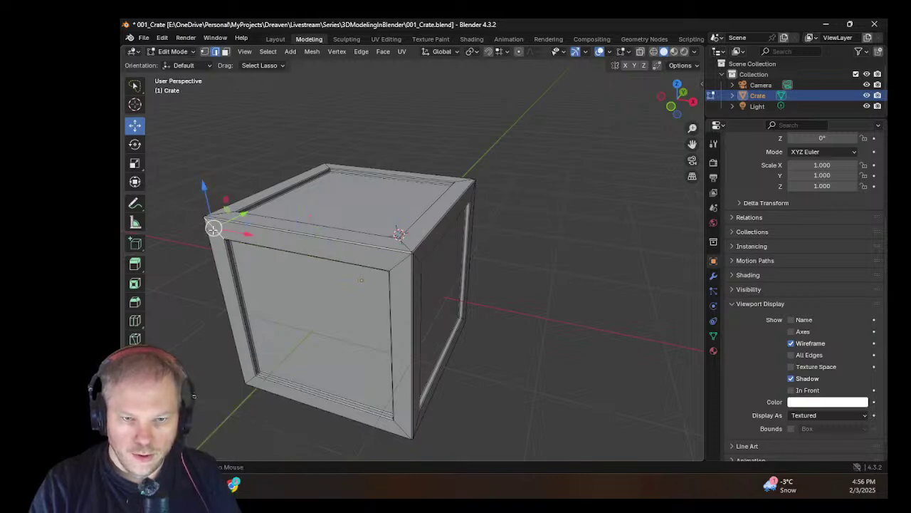
pyautogui.keyDown('shift'); pyautogui.click(396, 265); pyautogui.keyUp('shift')
pyautogui.keyDown('shift'); pyautogui.click(401, 423); pyautogui.keyUp('shift')
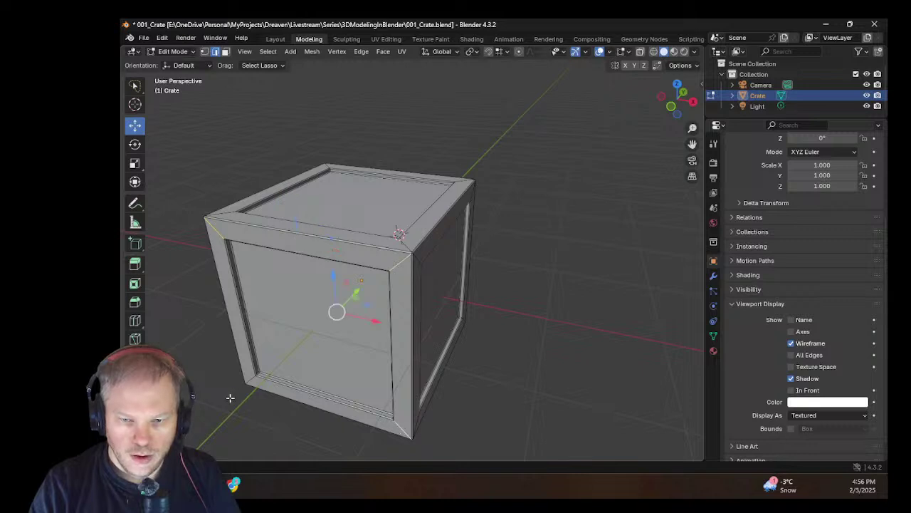
pyautogui.keyDown('shift'); pyautogui.click(248, 382); pyautogui.keyUp('shift')
# Step: Add the adjacent side's upper diagonal frame edge at the shared bevelled corner to the selection
pyautogui.scroll(5, 376, 350)
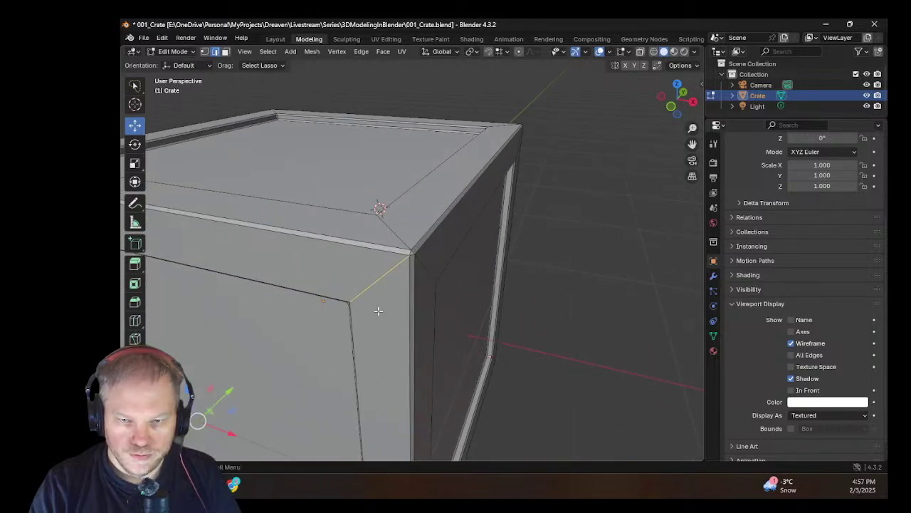
pyautogui.moveTo(373, 338); pyautogui.dragTo(472, 261, button='middle')
pyautogui.moveTo(380, 313); pyautogui.dragTo(292, 360, button='middle')
pyautogui.scroll(-2, 391, 306)
pyautogui.moveTo(419, 295); pyautogui.dragTo(397, 305, button='middle')
pyautogui.scroll(-2, 394, 304)
pyautogui.moveTo(373, 247); pyautogui.dragTo(358, 262, button='middle')
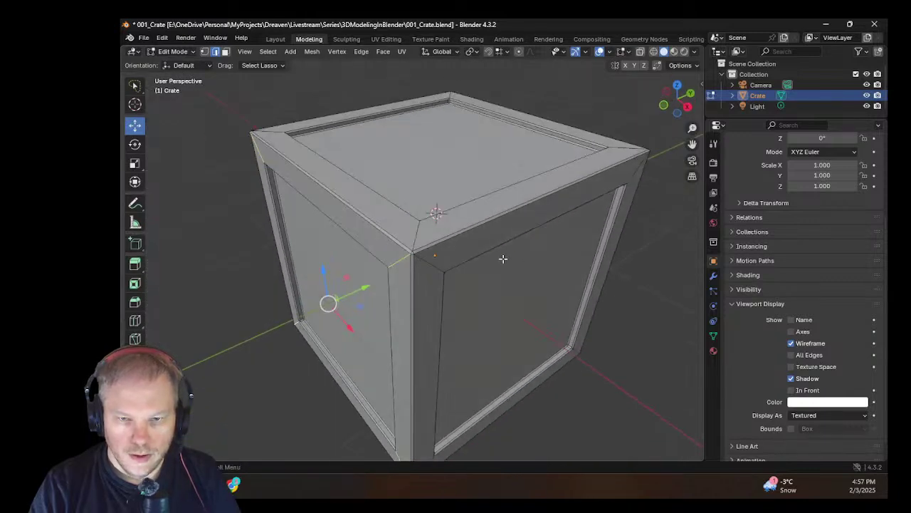
pyautogui.keyDown('shift'); pyautogui.click(428, 262); pyautogui.keyUp('shift')
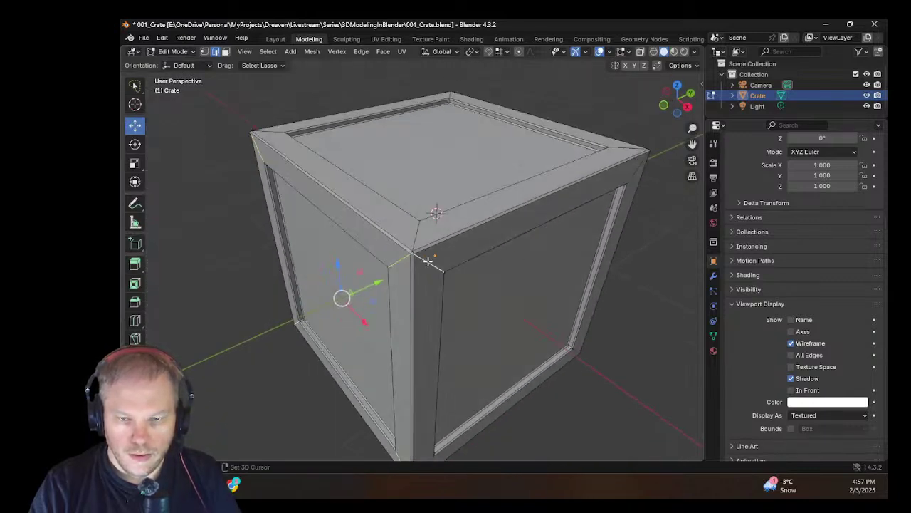
# Step: Add the adjacent side's remaining three diagonal frame edges to the selection
pyautogui.moveTo(431, 320); pyautogui.dragTo(468, 351, button='middle')
pyautogui.scroll(3, 467, 351)
pyautogui.moveTo(456, 314); pyautogui.dragTo(391, 175, button='middle')
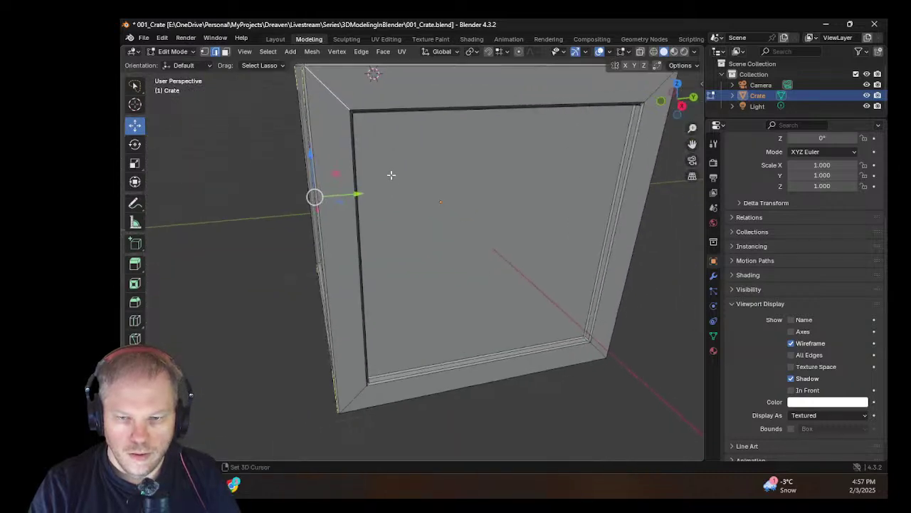
pyautogui.keyDown('shift'); pyautogui.click(351, 398); pyautogui.keyUp('shift')
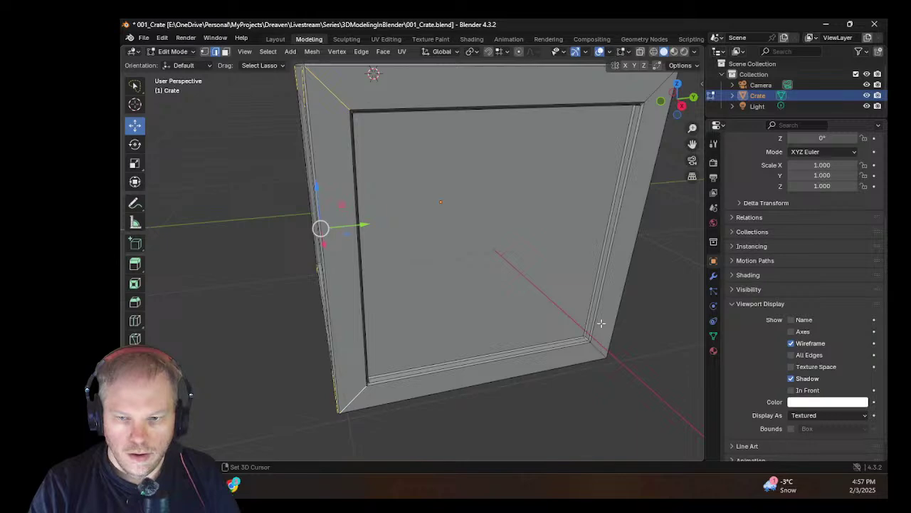
pyautogui.keyDown('shift'); pyautogui.click(597, 350); pyautogui.keyUp('shift')
pyautogui.moveTo(630, 256); pyautogui.dragTo(603, 211, button='middle')
pyautogui.scroll(-3, 604, 211)
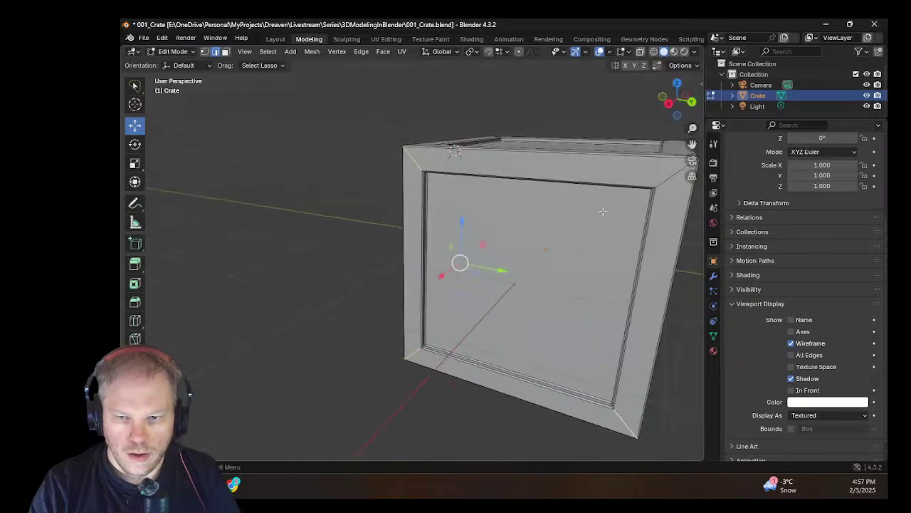
pyautogui.moveTo(670, 199); pyautogui.dragTo(553, 216, button='middle')
pyautogui.scroll(3, 553, 215)
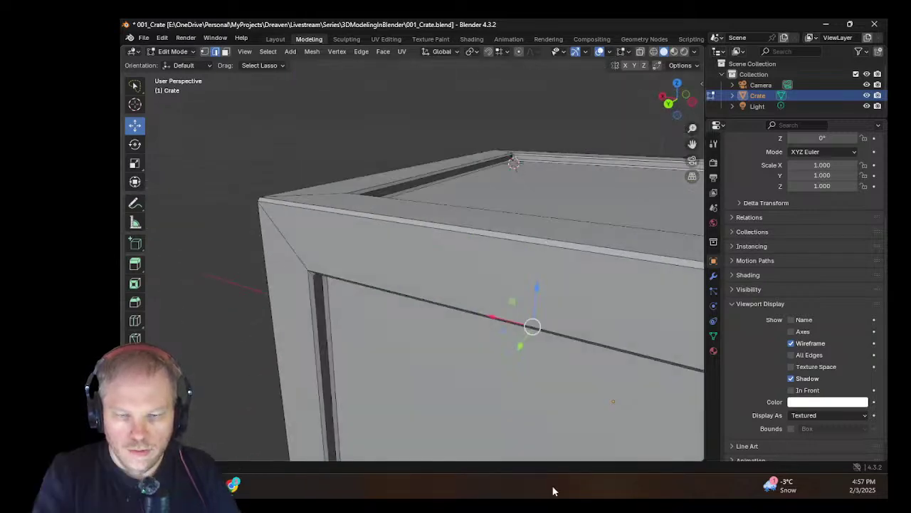
pyautogui.click(283, 233)
pyautogui.scroll(-3, 309, 187)
pyautogui.moveTo(342, 213); pyautogui.dragTo(439, 224, button='middle')
pyautogui.hotkey('ctrl', 'z')
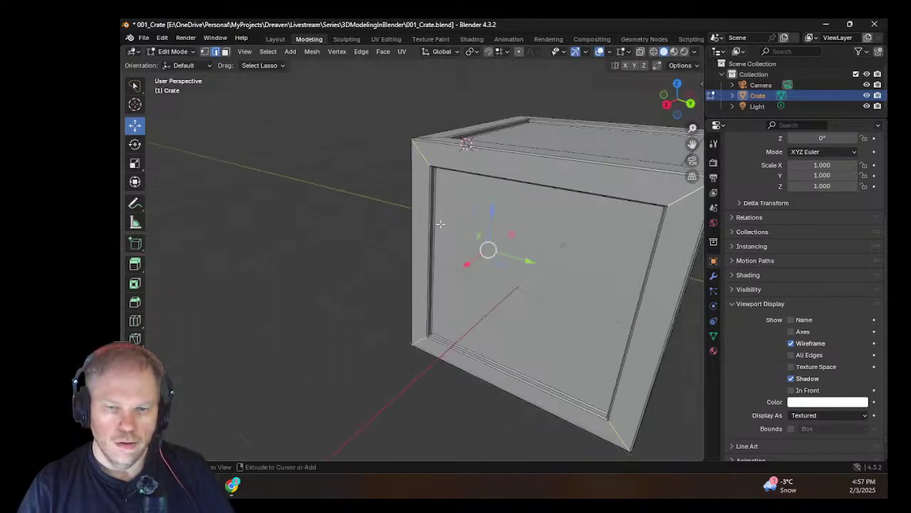
# Step: Add the four diagonal corner edges of the frame on the crate's third side to the selection
pyautogui.moveTo(505, 219); pyautogui.dragTo(357, 167, button='middle')
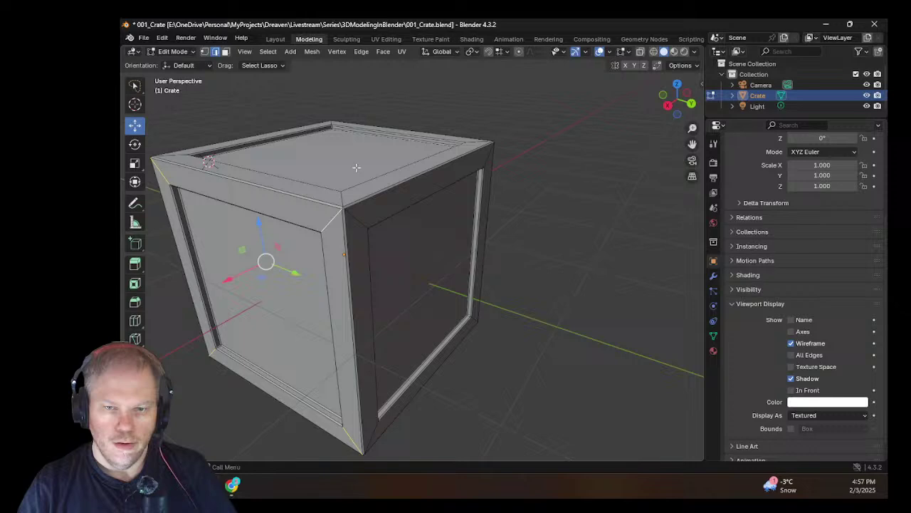
pyautogui.keyDown('shift'); pyautogui.click(356, 224); pyautogui.keyUp('shift')
pyautogui.keyDown('shift'); pyautogui.click(371, 436); pyautogui.keyUp('shift')
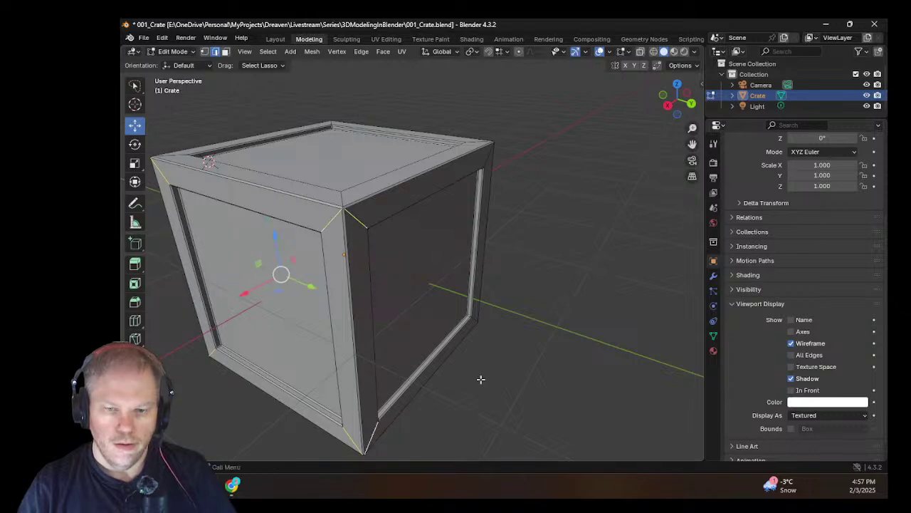
pyautogui.moveTo(572, 328); pyautogui.dragTo(453, 313, button='middle')
pyautogui.moveTo(581, 413); pyautogui.dragTo(498, 382, button='middle')
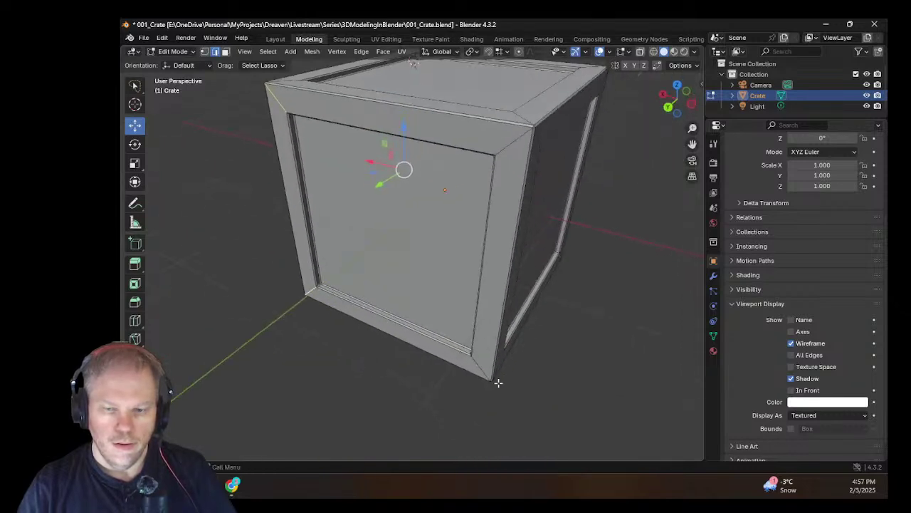
pyautogui.keyDown('shift'); pyautogui.click(480, 367); pyautogui.keyUp('shift')
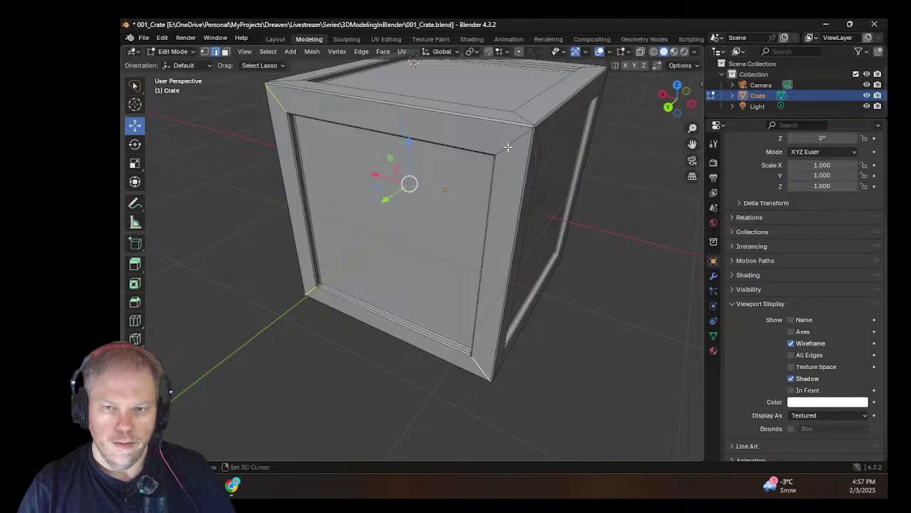
pyautogui.keyDown('shift'); pyautogui.click(507, 146); pyautogui.keyUp('shift')
# Step: Extend the selection with the top frame's diagonal edges at the two corners along the third side
pyautogui.moveTo(508, 147); pyautogui.dragTo(556, 168, button='middle')
pyautogui.keyDown('shift'); pyautogui.click(524, 187); pyautogui.keyUp('shift')
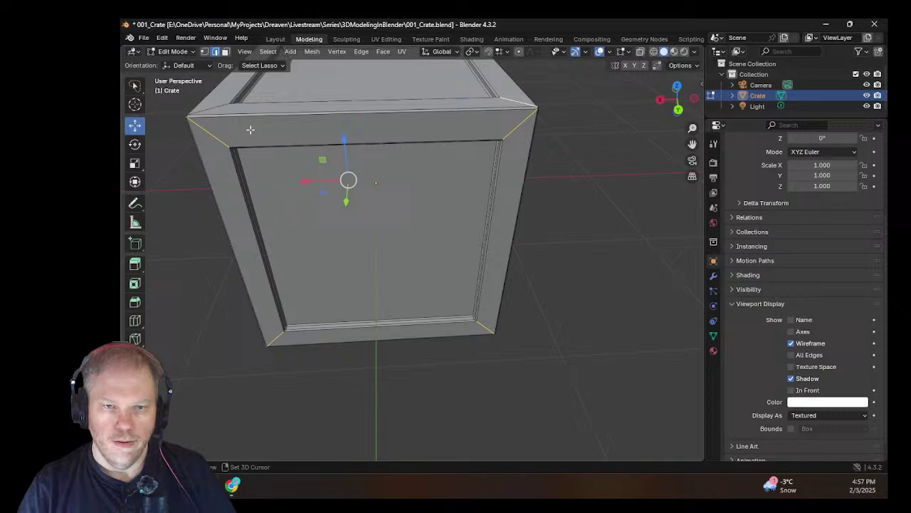
pyautogui.keyDown('shift'); pyautogui.click(219, 106); pyautogui.keyUp('shift')
# Step: Add the diagonal corner edges of the frame on the crate's fourth side to the selection
pyautogui.moveTo(219, 106); pyautogui.dragTo(338, 285, button='middle')
pyautogui.keyDown('shift'); pyautogui.click(346, 279); pyautogui.keyUp('shift')
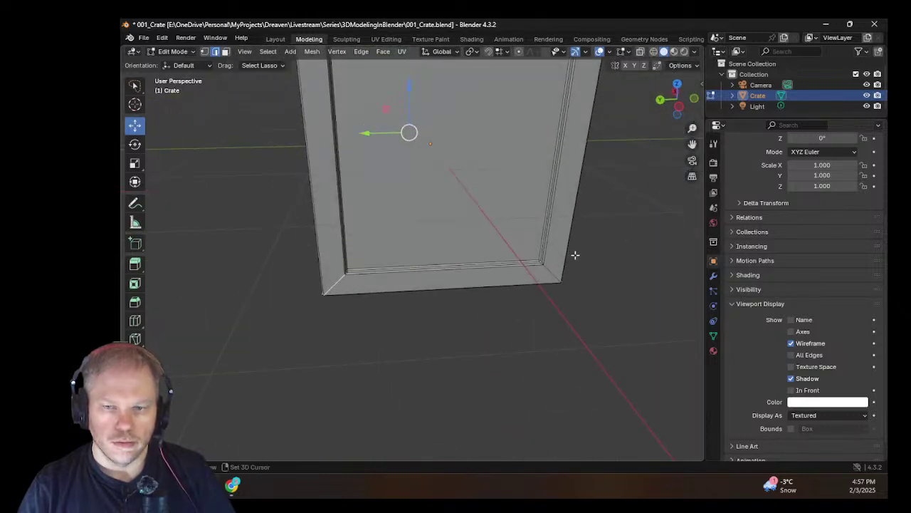
pyautogui.keyDown('shift'); pyautogui.click(547, 270); pyautogui.keyUp('shift')
# Step: Add the diagonal corner edges of the crate's bottom frame to the selection
pyautogui.moveTo(577, 197); pyautogui.dragTo(502, 296, button='middle')
pyautogui.keyDown('shift'); pyautogui.click(430, 205); pyautogui.keyUp('shift')
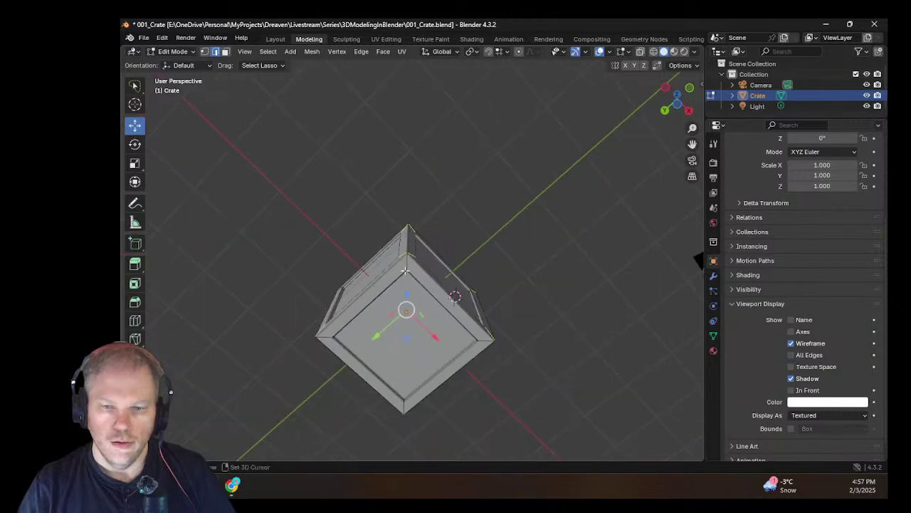
pyautogui.keyDown('shift'); pyautogui.click(484, 342); pyautogui.keyUp('shift')
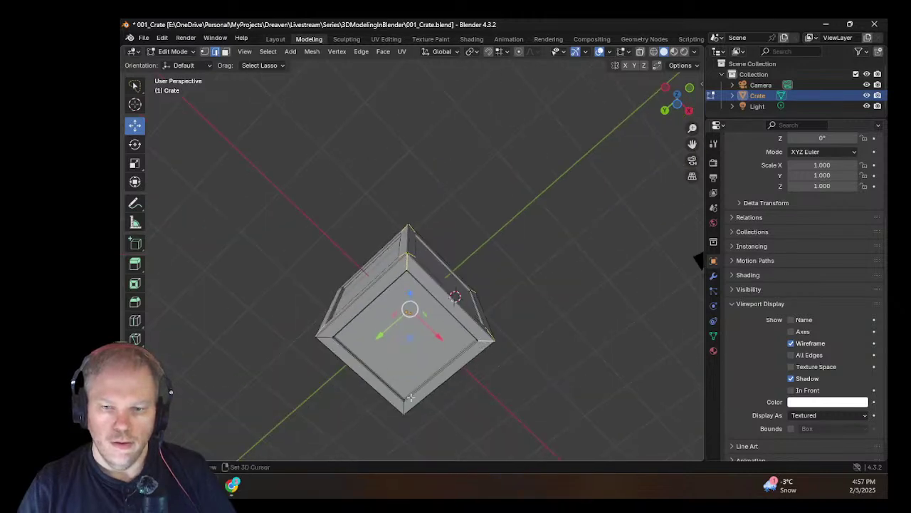
pyautogui.keyDown('shift'); pyautogui.click(404, 407); pyautogui.keyUp('shift')
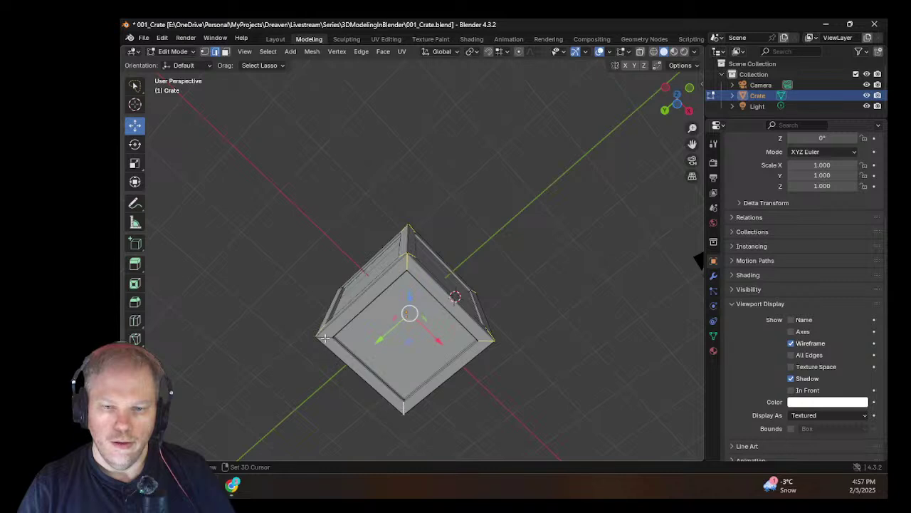
# Step: Complete the selection with the top frame's remaining diagonal corner edges
pyautogui.moveTo(323, 337); pyautogui.dragTo(524, 333, button='middle')
pyautogui.scroll(3, 536, 310)
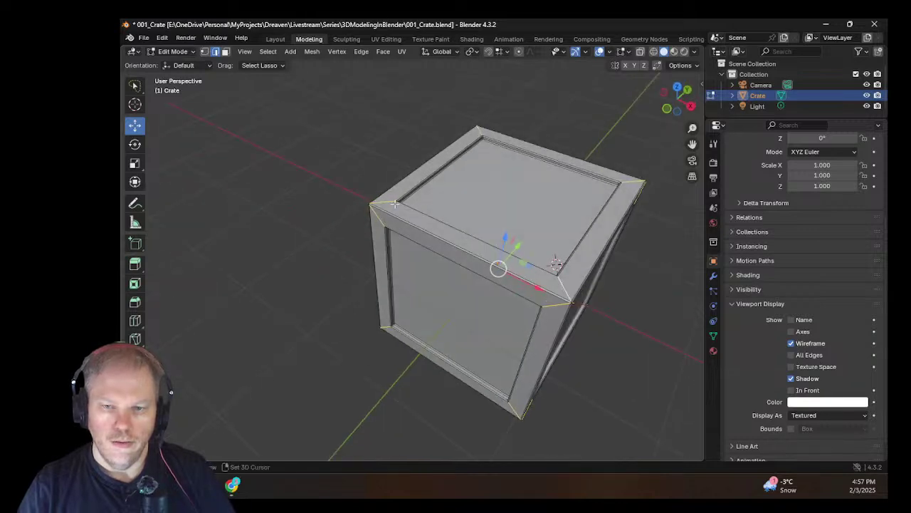
pyautogui.moveTo(611, 243); pyautogui.dragTo(437, 249, button='middle')
pyautogui.scroll(-4, 532, 197)
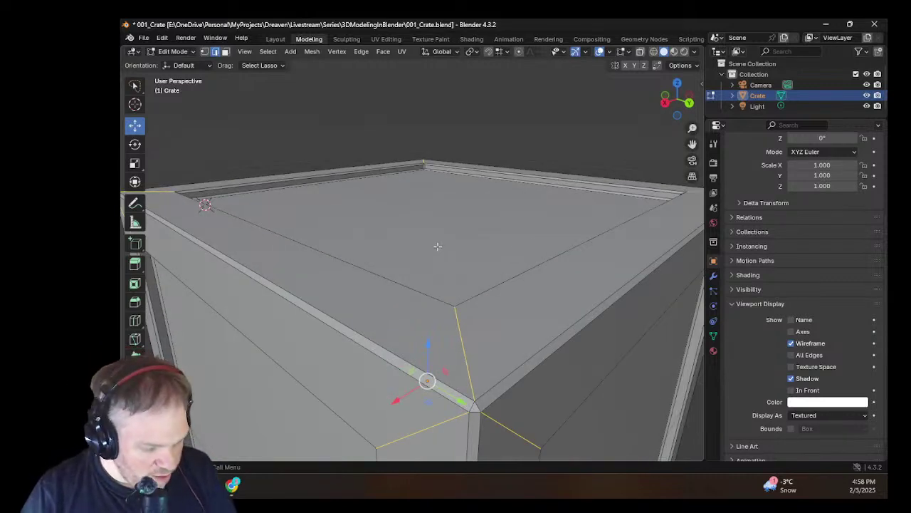
# Step: Bevel the selected diagonal corner edges with one segment and a width of about 0.006 m
pyautogui.scroll(-3, 466, 294)
pyautogui.scroll(2, 474, 291)
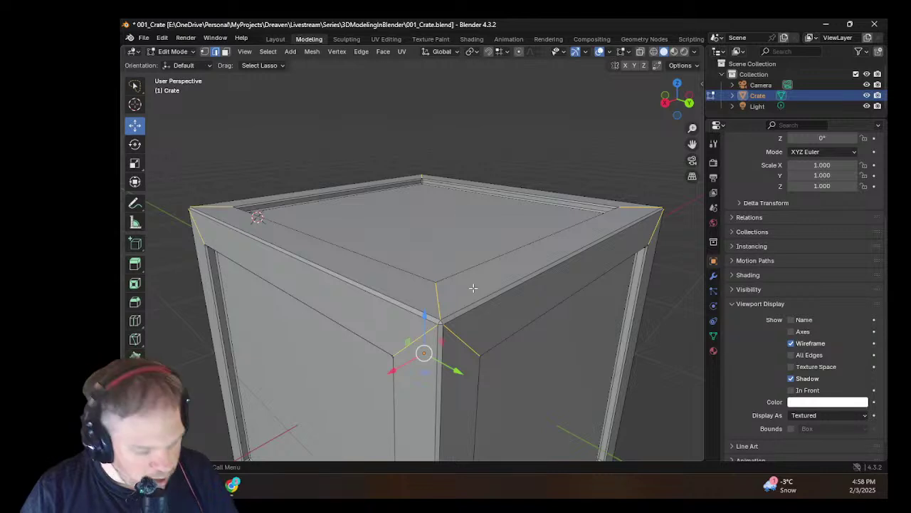
pyautogui.hotkey('ctrl', 'b')
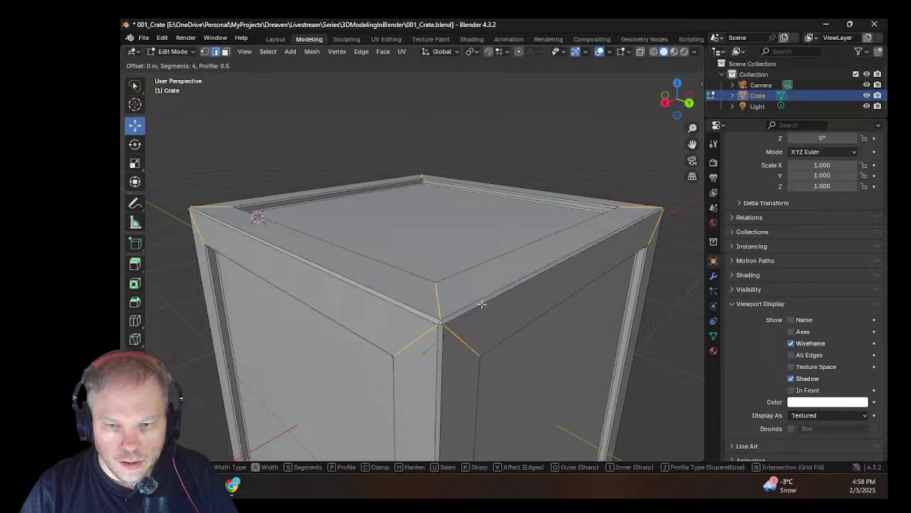
pyautogui.scroll(-3, 498, 296)
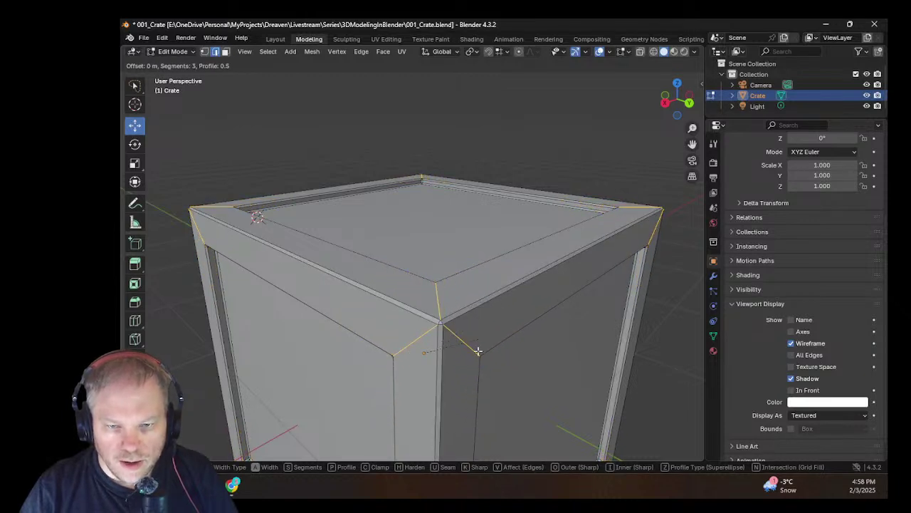
pyautogui.scroll(-2, 506, 325)
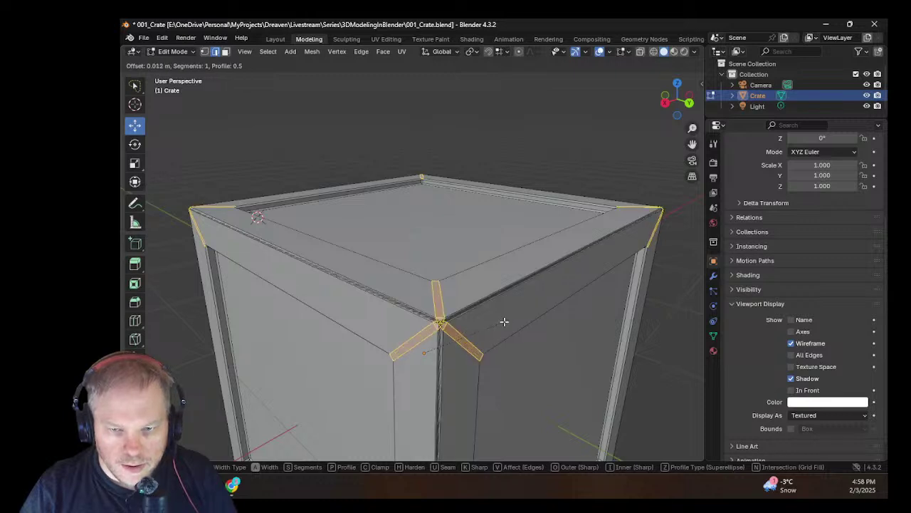
pyautogui.click(503, 323)
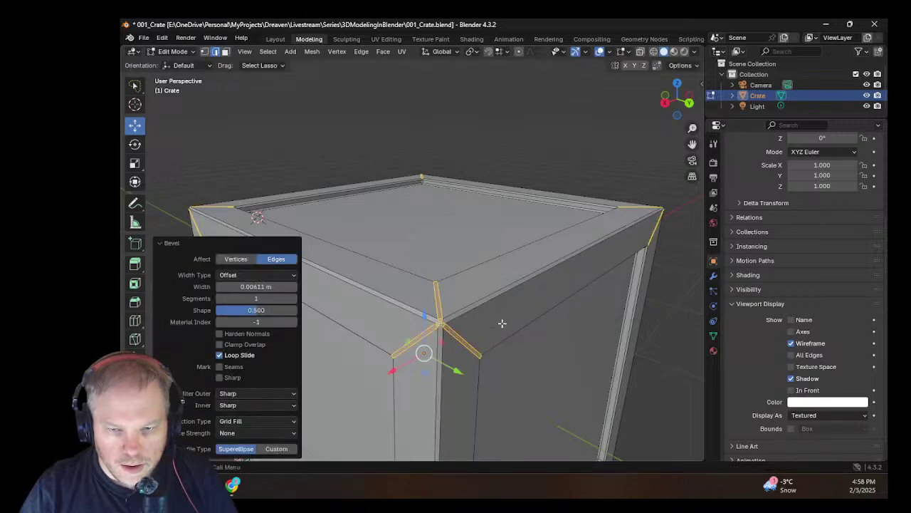
# Step: Examine the bevelled diagonal seams and how they meet at the crate's corners
pyautogui.scroll(5, 476, 368)
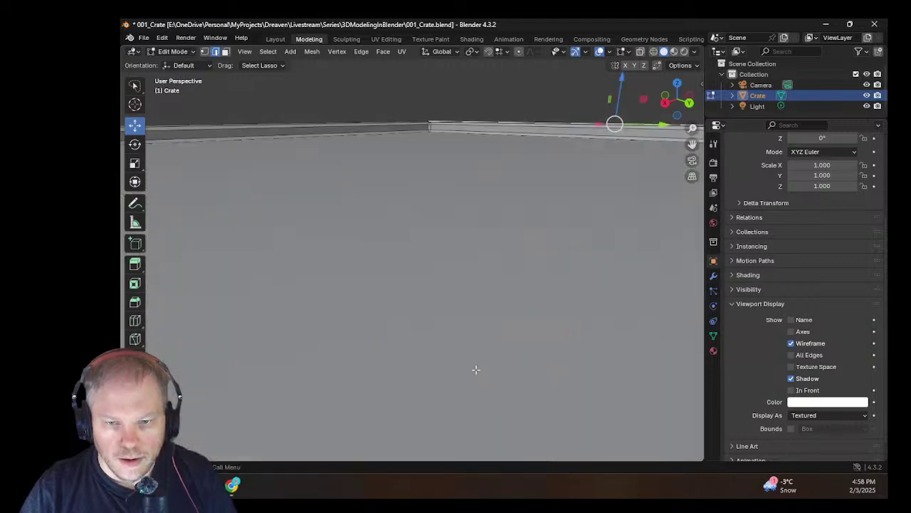
pyautogui.scroll(-3, 480, 368)
pyautogui.scroll(4, 425, 341)
pyautogui.scroll(-3, 425, 341)
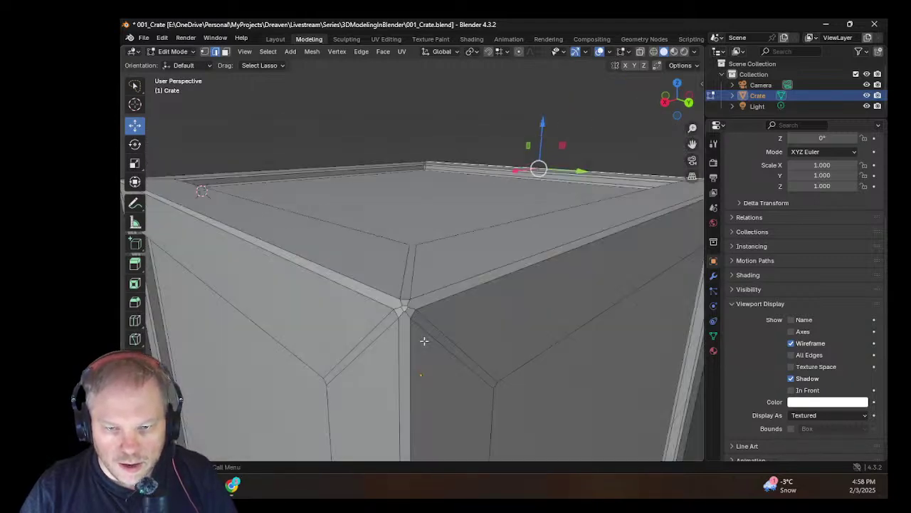
pyautogui.moveTo(425, 341); pyautogui.dragTo(427, 340, button='middle')
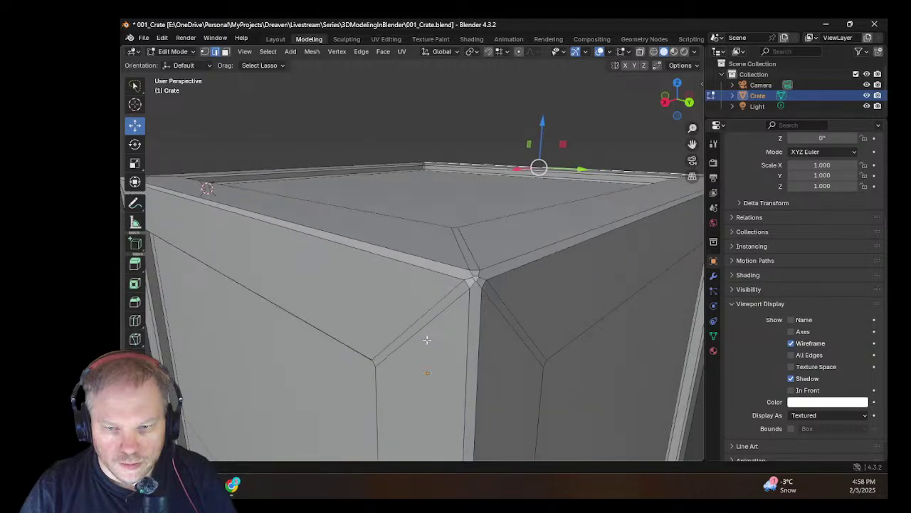
pyautogui.scroll(-4, 480, 294)
pyautogui.moveTo(513, 299); pyautogui.dragTo(443, 309, button='middle')
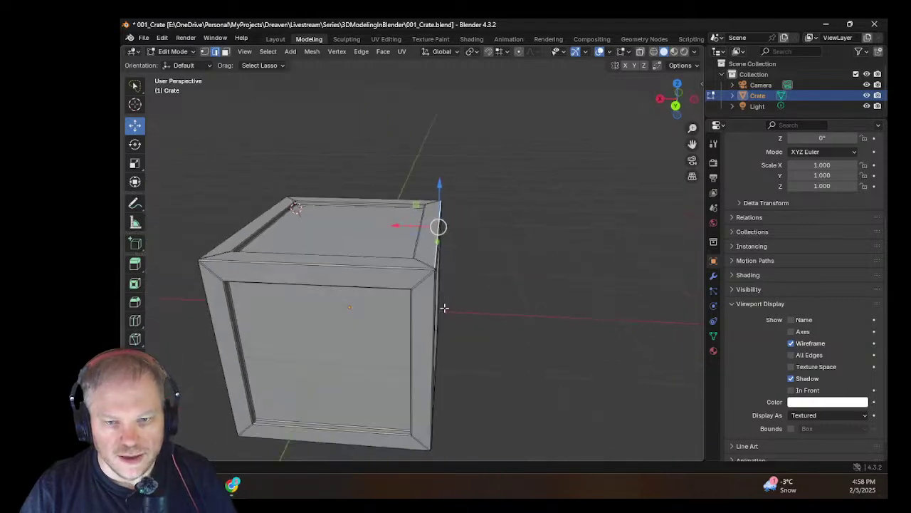
pyautogui.scroll(4, 428, 309)
pyautogui.scroll(1, 304, 309)
pyautogui.moveTo(305, 309); pyautogui.dragTo(318, 309, button='middle')
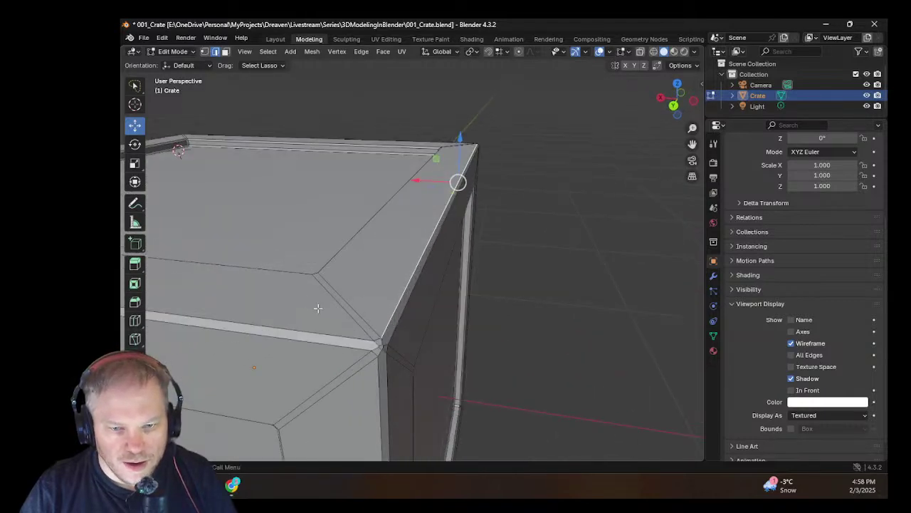
pyautogui.scroll(1, 379, 324)
pyautogui.scroll(-1, 378, 324)
pyautogui.moveTo(379, 325)
pyautogui.mouseDown(button='middle')
pyautogui.moveTo(352, 332)
pyautogui.moveTo(380, 311)
pyautogui.mouseUp(button='middle')
pyautogui.scroll(2, 352, 332)
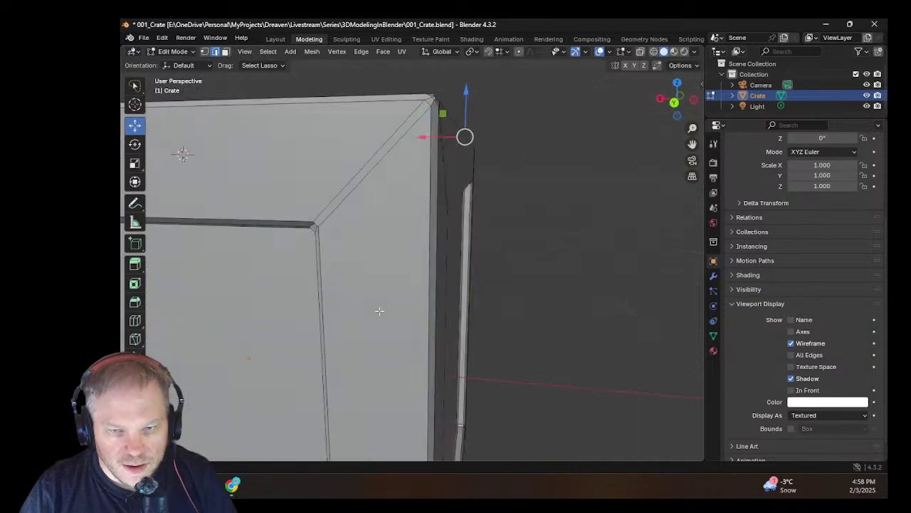
pyautogui.moveTo(416, 202); pyautogui.dragTo(422, 191, button='middle')
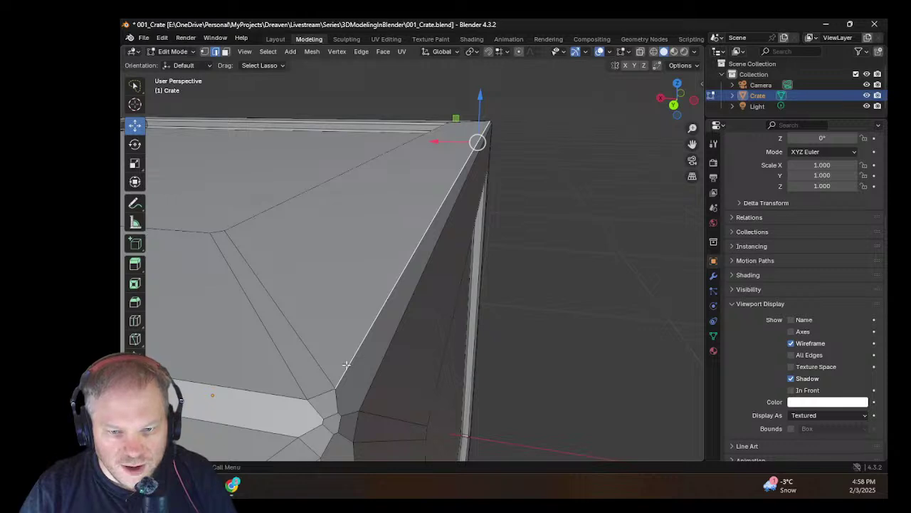
# Step: In vertex selection mode, focus the view on a vertex at the crate's top corner, and clear the selection
pyautogui.click(204, 51)
pyautogui.click(334, 387)
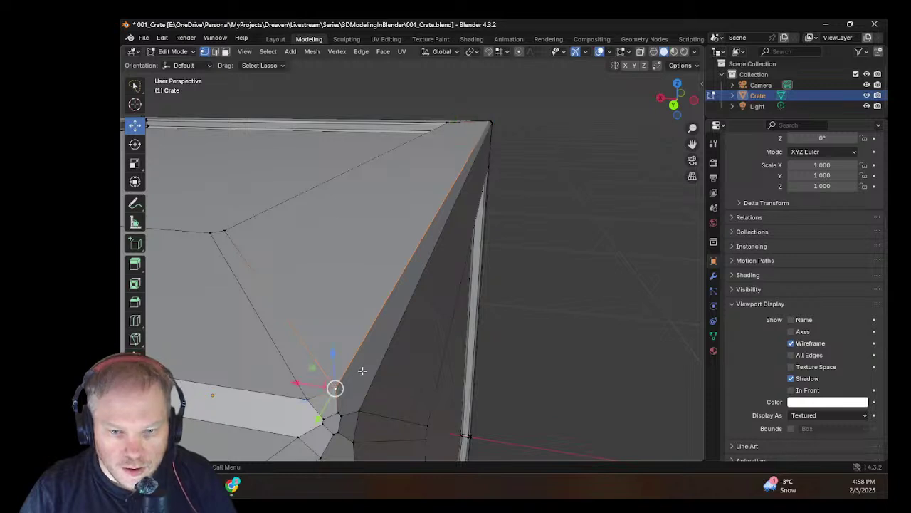
pyautogui.moveTo(363, 370); pyautogui.dragTo(411, 268, button='middle')
pyautogui.press('KP_Decimal')
pyautogui.moveTo(391, 265); pyautogui.dragTo(393, 242)
pyautogui.moveTo(600, 289); pyautogui.dragTo(635, 304, button='middle')
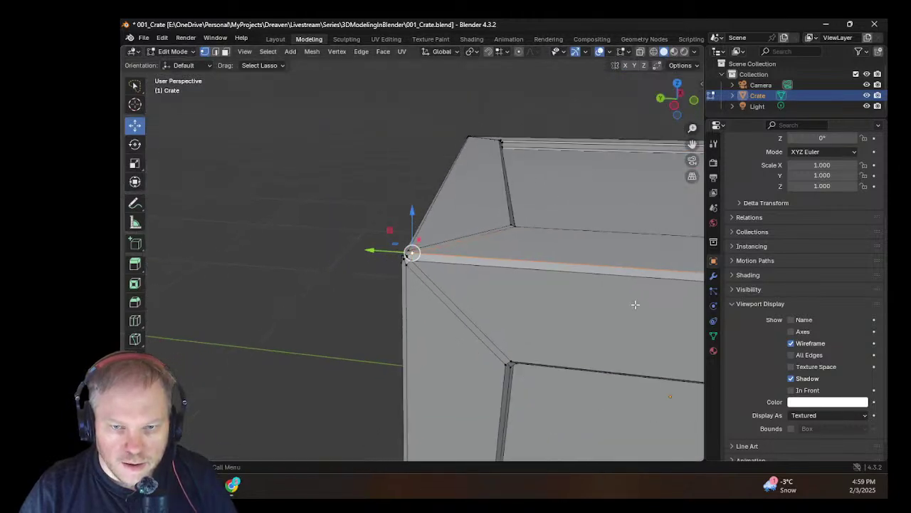
pyautogui.click(349, 162)
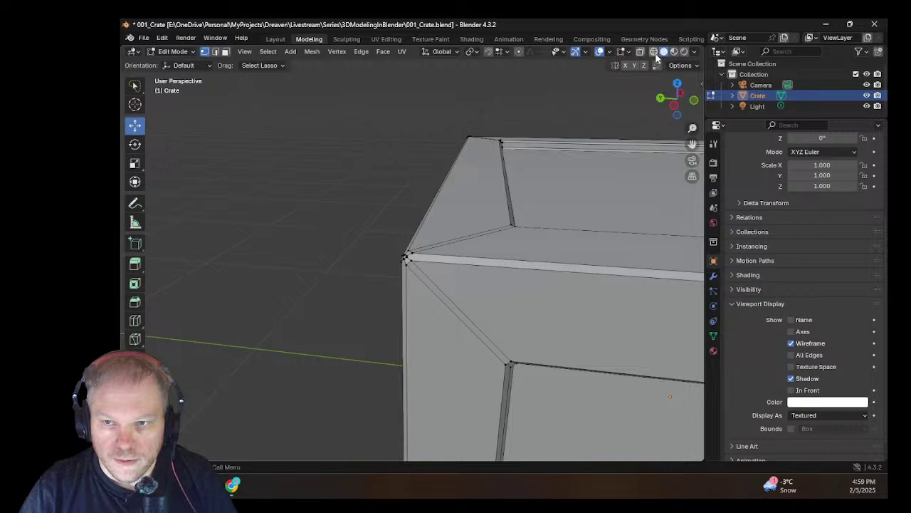
# Step: Hide the viewport overlays and examine the shading of the bevelled top corner from several angles
pyautogui.click(673, 53)
pyautogui.click(663, 52)
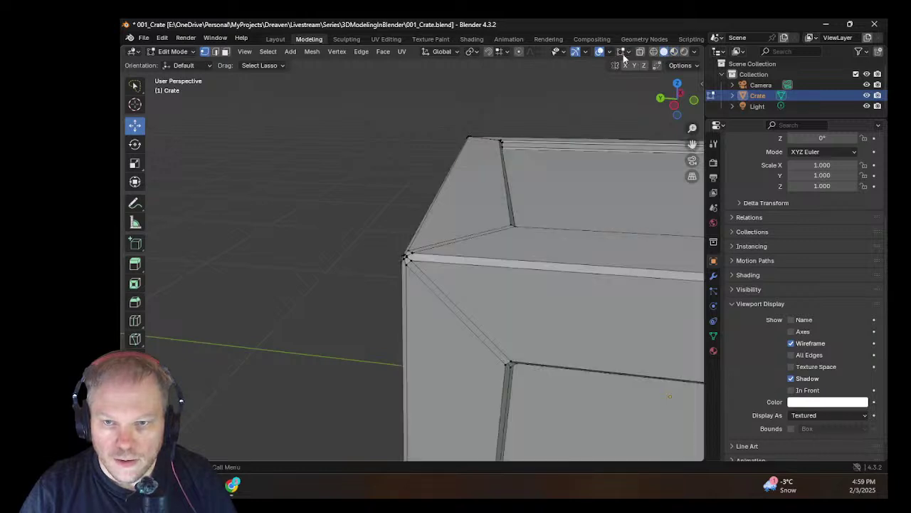
pyautogui.click(601, 52)
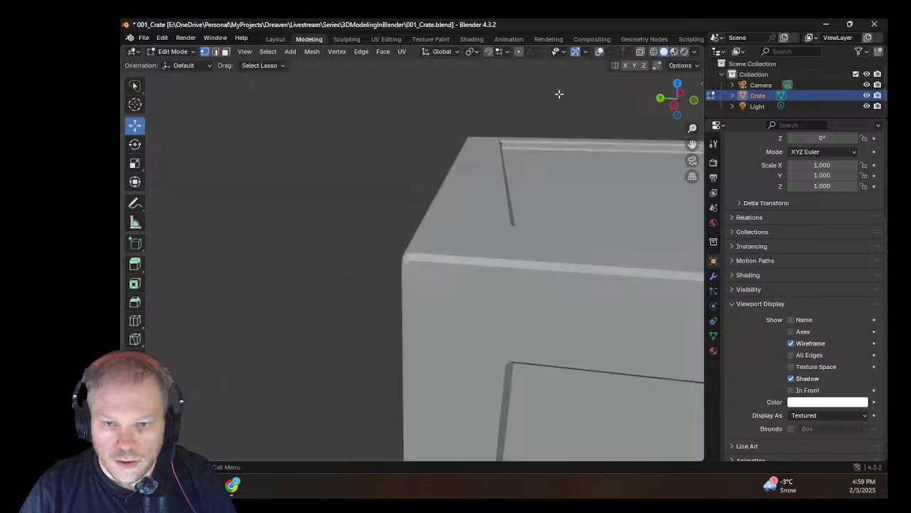
pyautogui.moveTo(560, 92); pyautogui.dragTo(515, 204, button='middle')
pyautogui.scroll(-3, 517, 220)
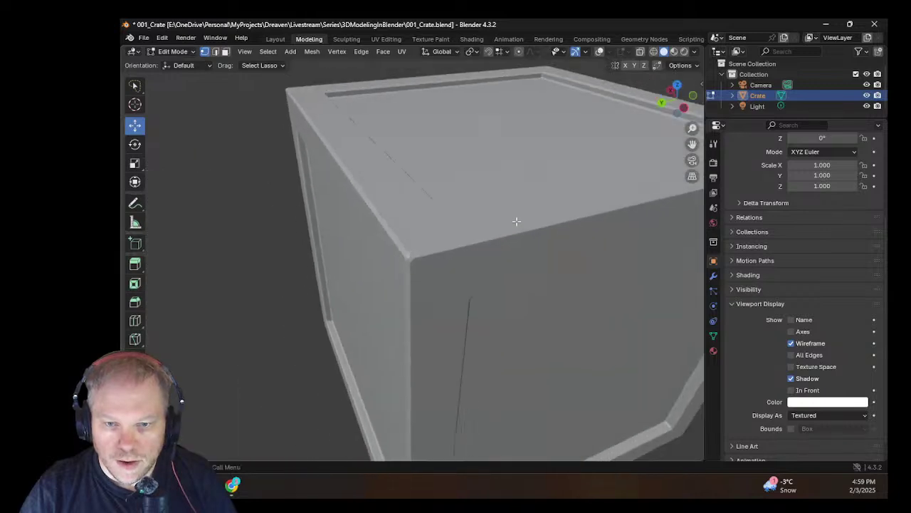
pyautogui.scroll(3, 537, 266)
pyautogui.scroll(-4, 527, 259)
pyautogui.scroll(4, 496, 274)
pyautogui.scroll(3, 432, 293)
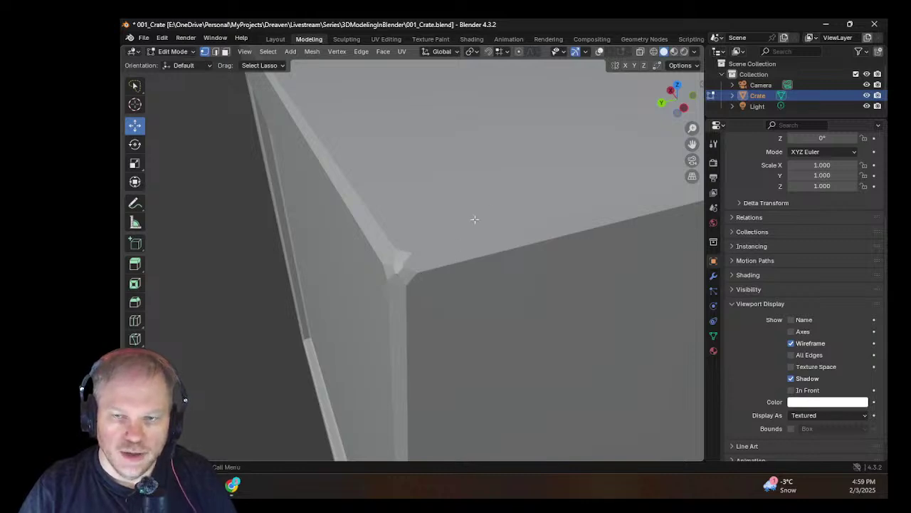
pyautogui.scroll(-1, 358, 282)
pyautogui.scroll(3, 356, 275)
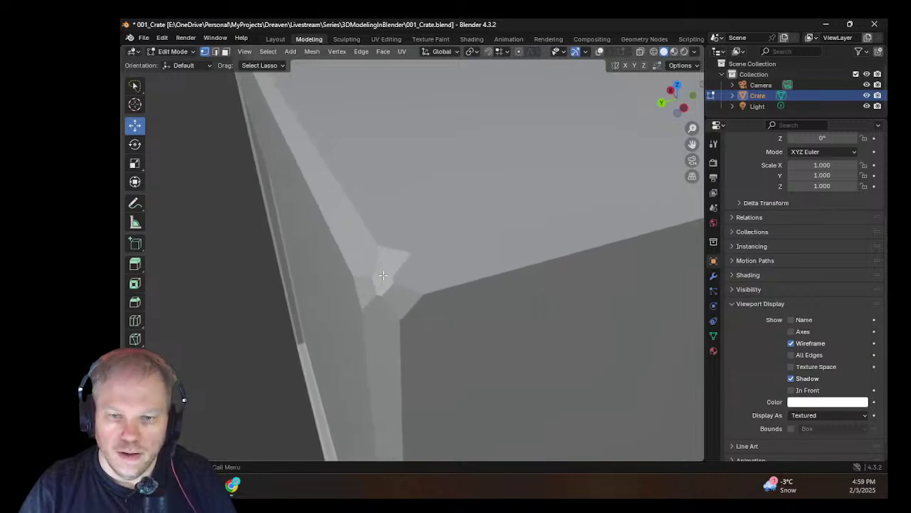
pyautogui.scroll(-4, 356, 275)
pyautogui.moveTo(336, 260); pyautogui.dragTo(383, 241, button='middle')
pyautogui.moveTo(507, 213); pyautogui.dragTo(638, 206, button='middle')
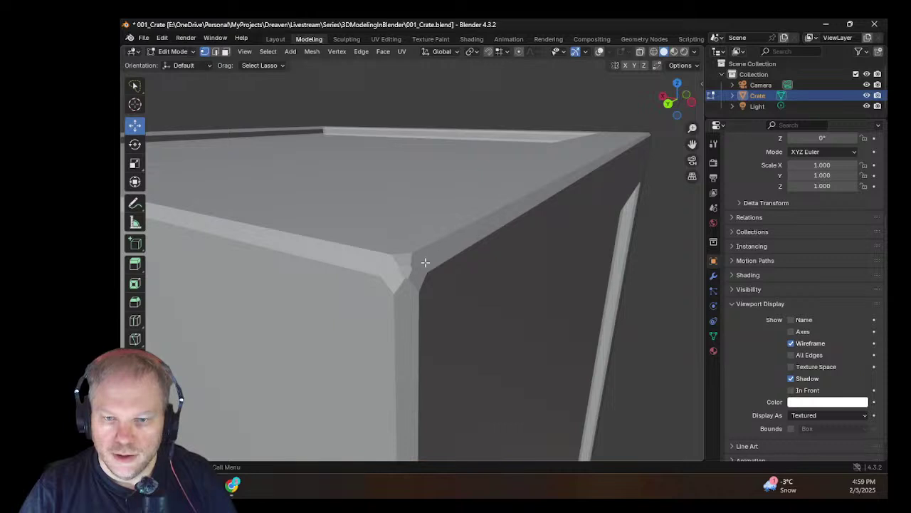
pyautogui.moveTo(425, 262)
pyautogui.mouseDown(button='middle')
pyautogui.moveTo(346, 283)
pyautogui.moveTo(430, 260)
pyautogui.mouseUp(button='middle')
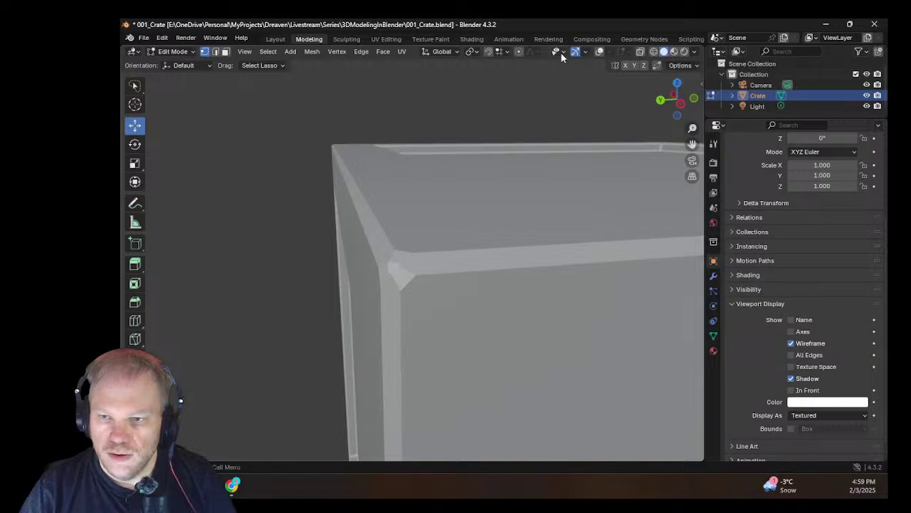
# Step: Show the viewport overlays again and examine the small faces and vertices around the top corner
pyautogui.click(600, 53)
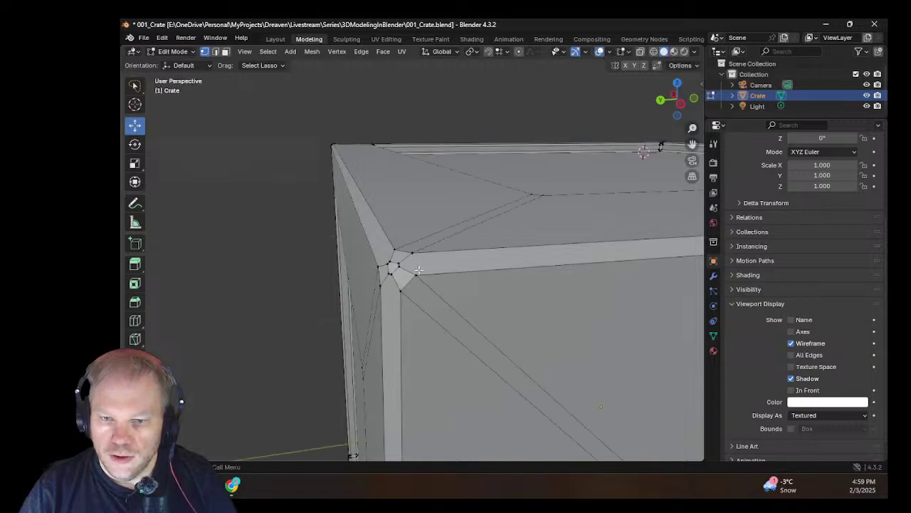
pyautogui.scroll(4, 411, 209)
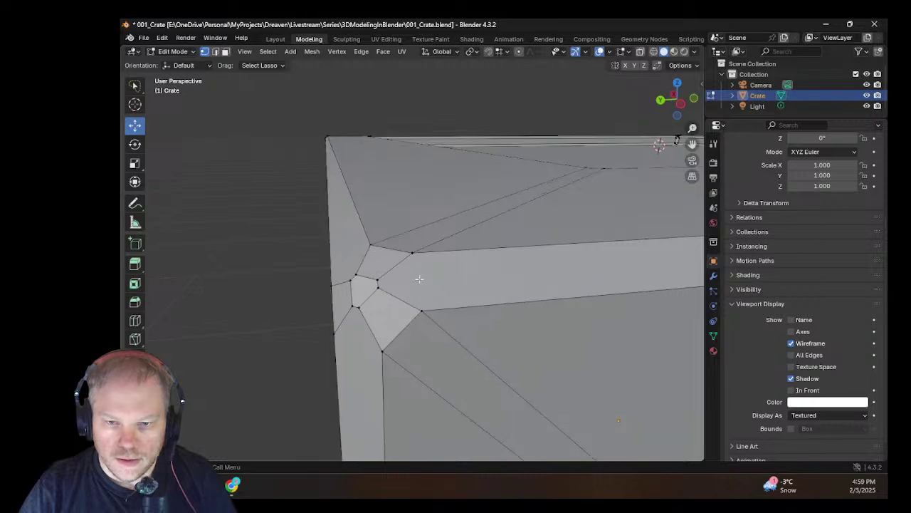
pyautogui.moveTo(423, 306); pyautogui.dragTo(358, 288, button='middle')
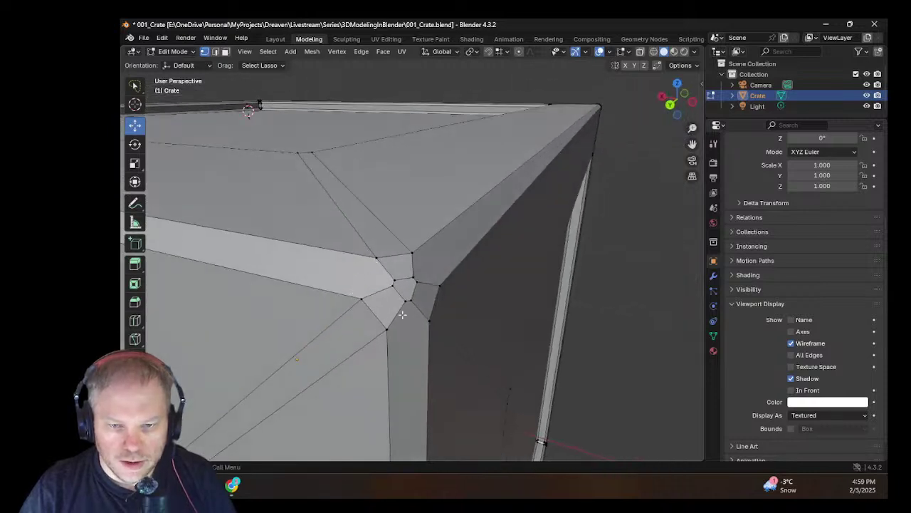
pyautogui.moveTo(412, 291)
pyautogui.mouseDown(button='middle')
pyautogui.moveTo(378, 290)
pyautogui.moveTo(419, 298)
pyautogui.mouseUp(button='middle')
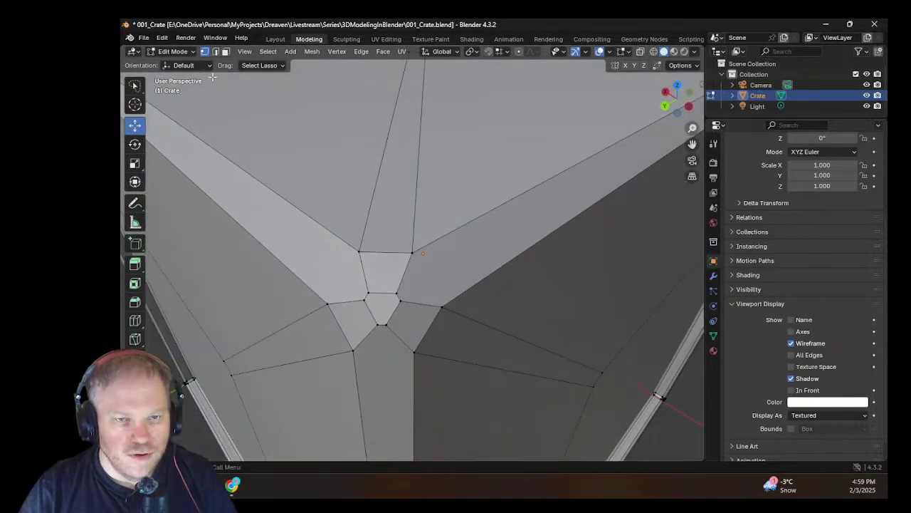
# Step: Select the small central face at the top corner in face mode and grow the selection to its adjoining faces
pyautogui.click(383, 306)
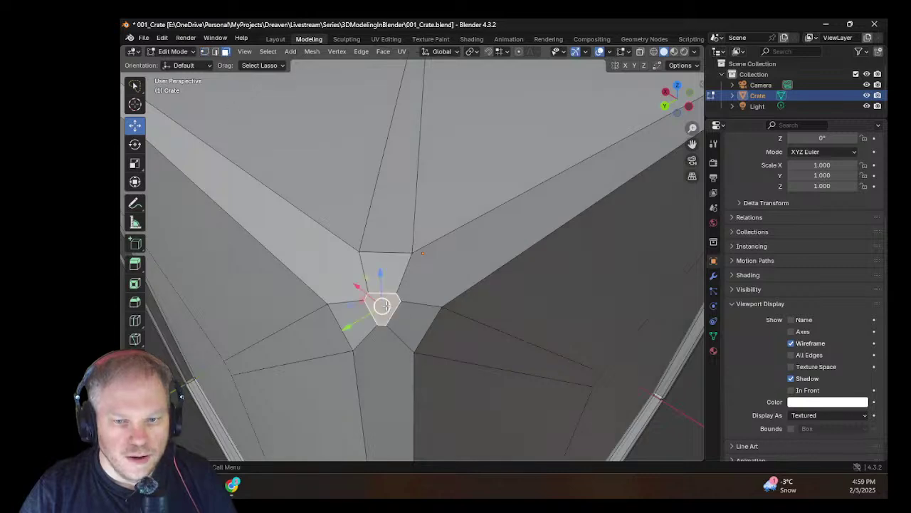
pyautogui.press('ctrl+KP_Subtract')
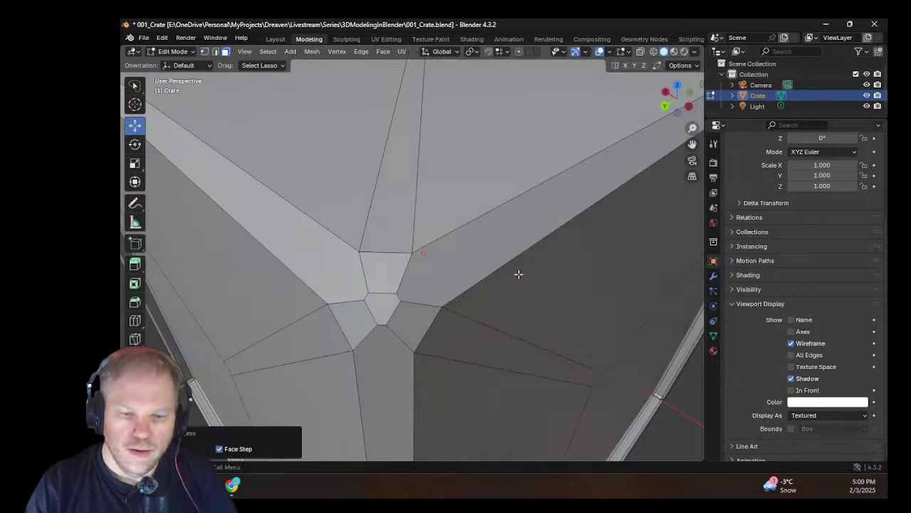
pyautogui.click(382, 302)
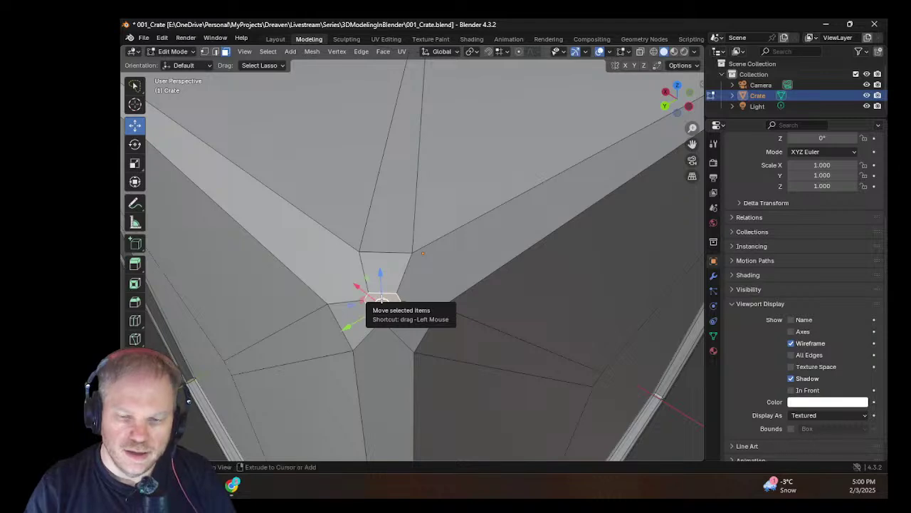
pyautogui.press('ctrl+KP_Add')
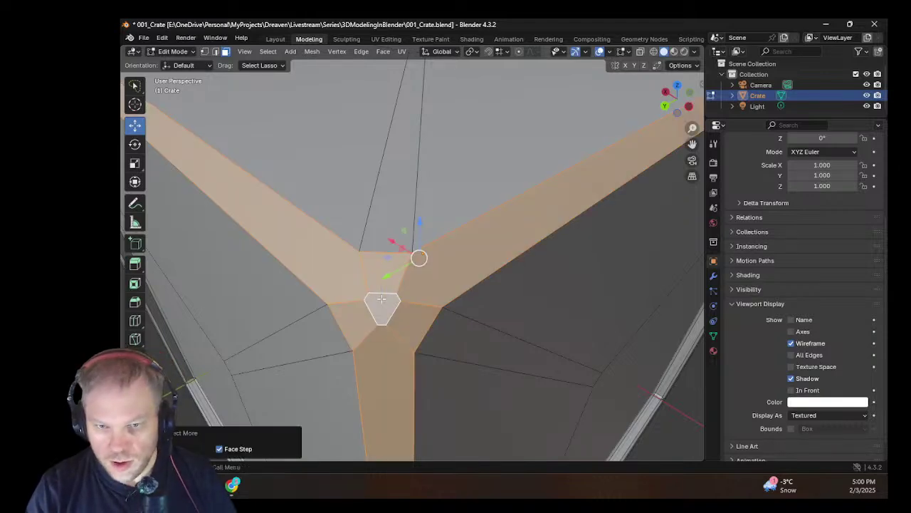
pyautogui.scroll(-8, 384, 299)
pyautogui.moveTo(406, 298); pyautogui.dragTo(520, 285, button='middle')
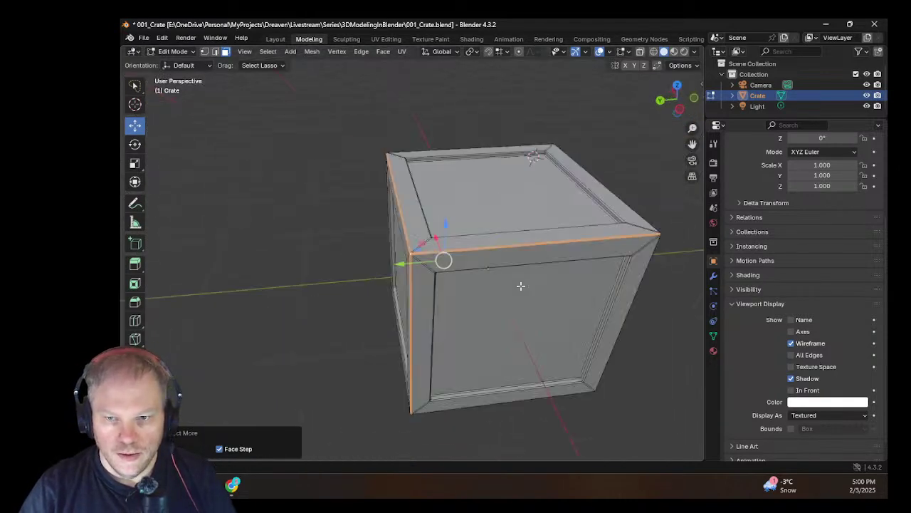
pyautogui.scroll(8, 401, 261)
pyautogui.moveTo(409, 247); pyautogui.dragTo(544, 227, button='middle')
pyautogui.scroll(5, 375, 198)
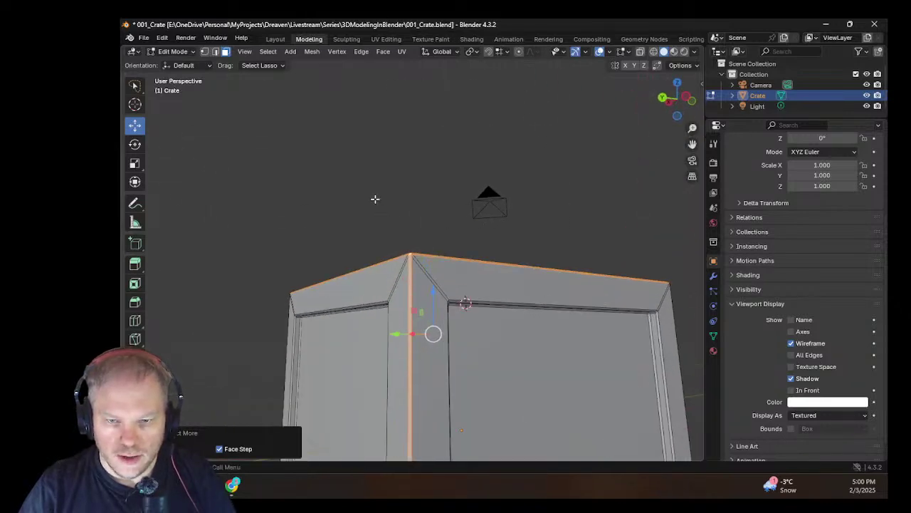
# Step: Replace the selection with the small central faces at the top and bottom ends of the crate's near vertical edge
pyautogui.click(399, 243)
pyautogui.scroll(2, 396, 258)
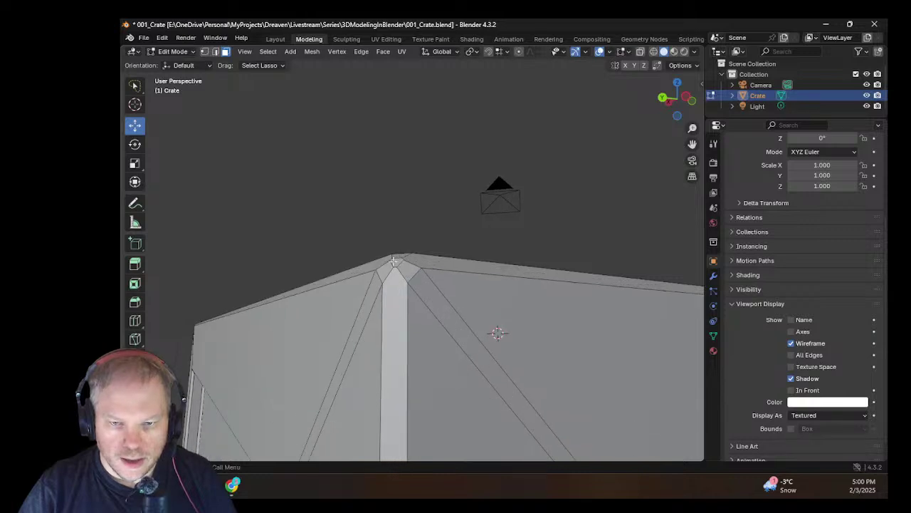
pyautogui.click(397, 257)
pyautogui.moveTo(399, 260); pyautogui.dragTo(466, 163, button='middle')
pyautogui.scroll(1, 464, 277)
pyautogui.scroll(2, 484, 382)
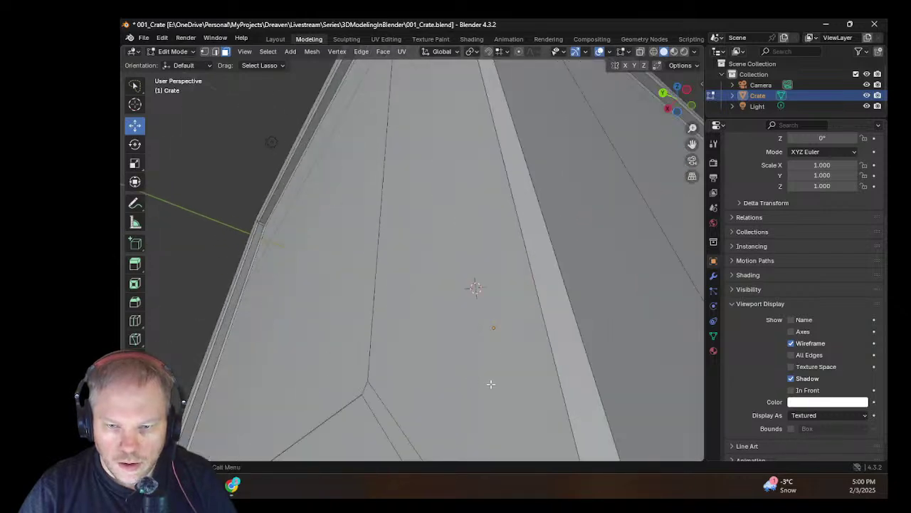
pyautogui.scroll(-1, 491, 383)
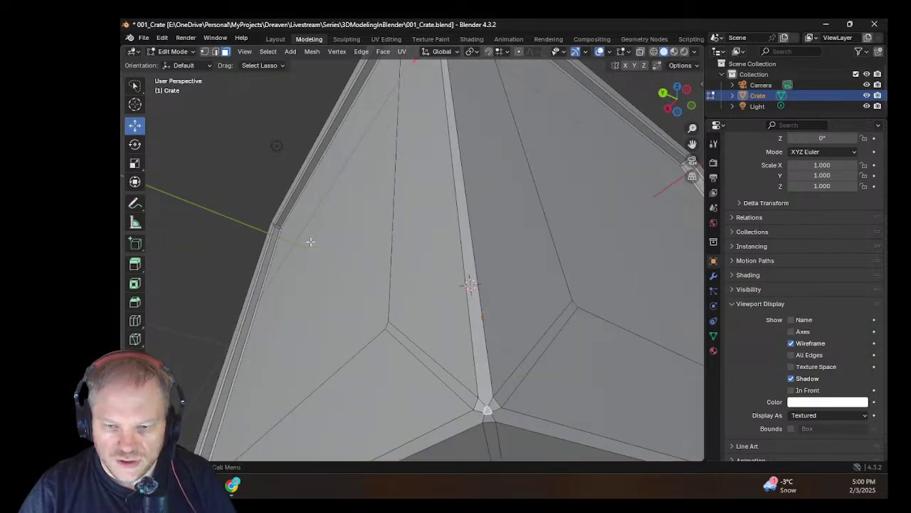
pyautogui.press('Home')
# Step: Add the small central face at the neighbouring bottom corner to the selection
pyautogui.moveTo(291, 256); pyautogui.dragTo(436, 215, button='middle')
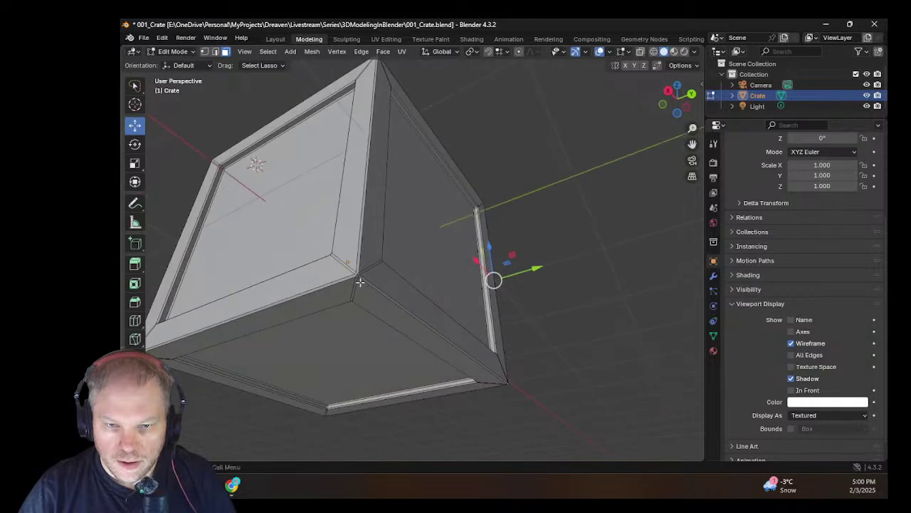
pyautogui.scroll(3, 345, 297)
pyautogui.moveTo(287, 309); pyautogui.dragTo(297, 305, button='middle')
pyautogui.scroll(-1, 297, 304)
pyautogui.scroll(2, 298, 300)
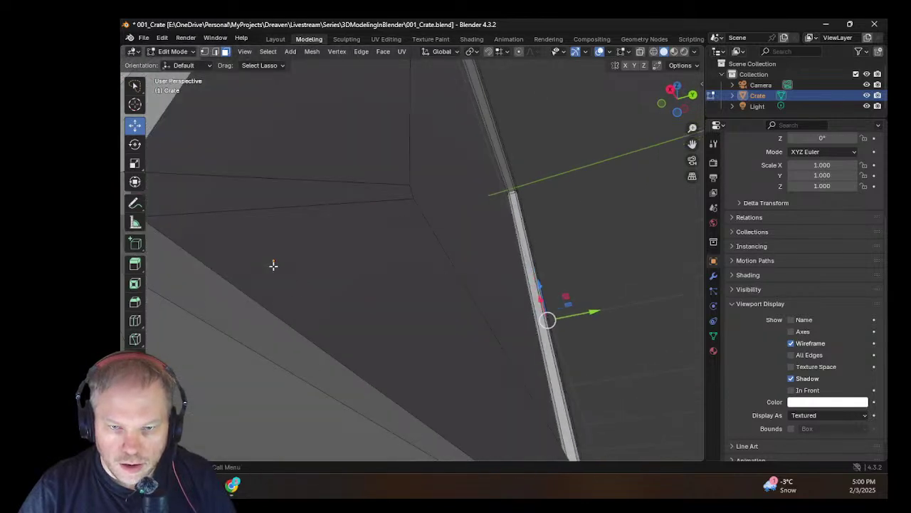
pyautogui.scroll(-2, 275, 266)
pyautogui.scroll(1, 277, 270)
pyautogui.scroll(-2, 276, 268)
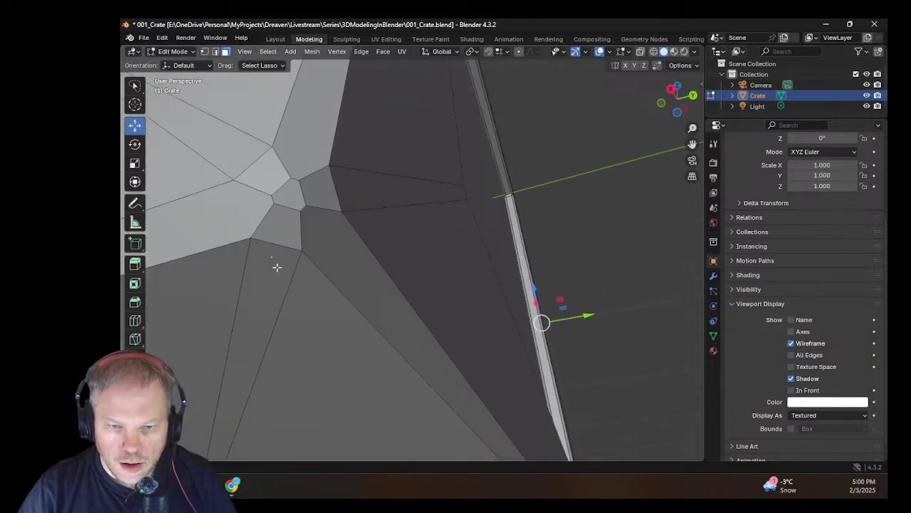
pyautogui.click(297, 192)
# Step: Add the small central face at the top corner directly above to the selection
pyautogui.moveTo(297, 191); pyautogui.dragTo(382, 235, button='middle')
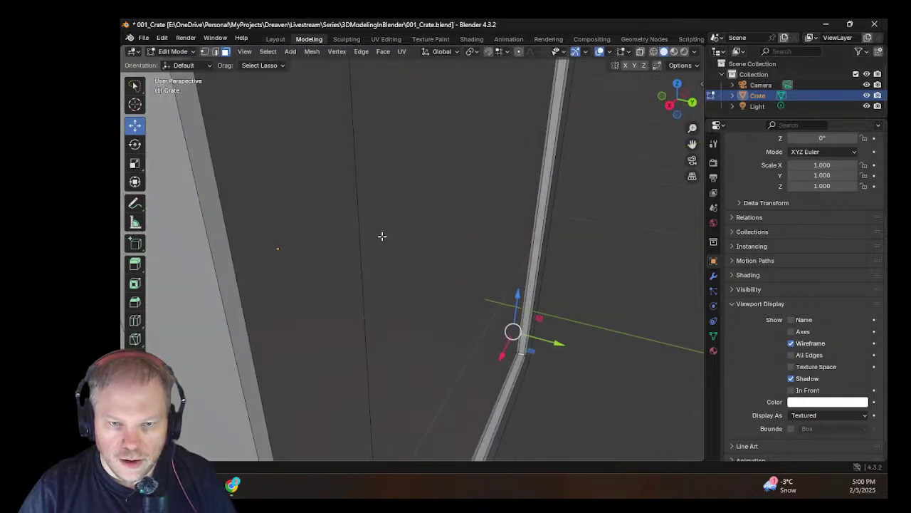
pyautogui.scroll(-3, 385, 246)
pyautogui.scroll(1, 387, 252)
pyautogui.scroll(1, 283, 254)
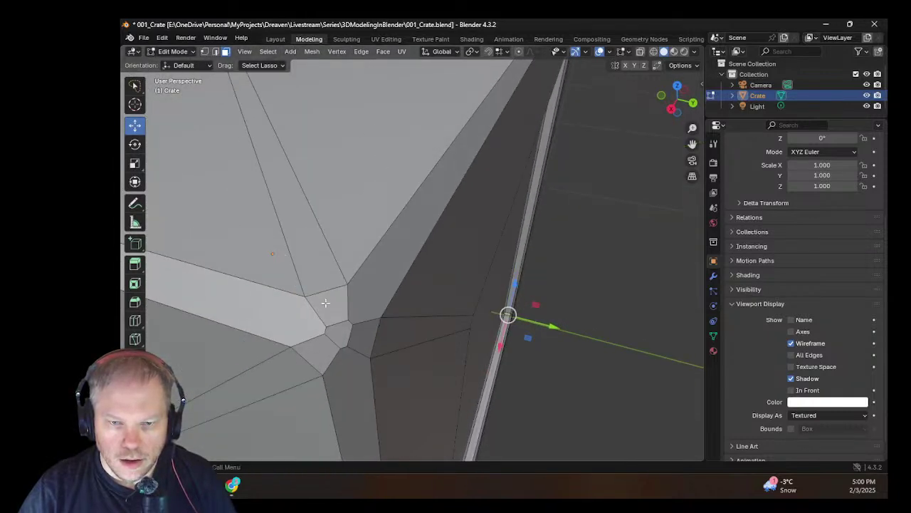
pyautogui.keyDown('shift'); pyautogui.click(339, 332); pyautogui.keyUp('shift')
# Step: Extend the selection with the small central face at the next top corner around the crate
pyautogui.scroll(-8, 336, 328)
pyautogui.moveTo(309, 289); pyautogui.dragTo(366, 269, button='middle')
pyautogui.scroll(2, 366, 285)
pyautogui.scroll(5, 366, 294)
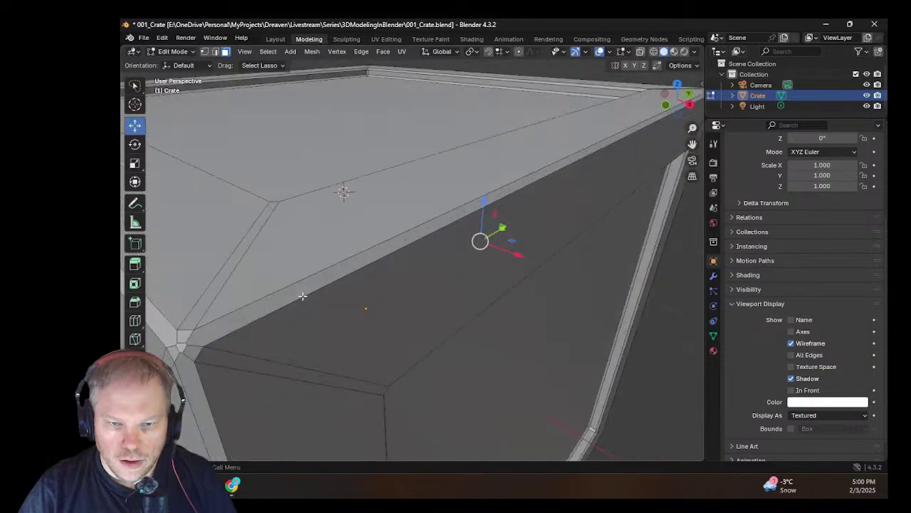
pyautogui.keyDown('shift'); pyautogui.click(182, 345); pyautogui.keyUp('shift')
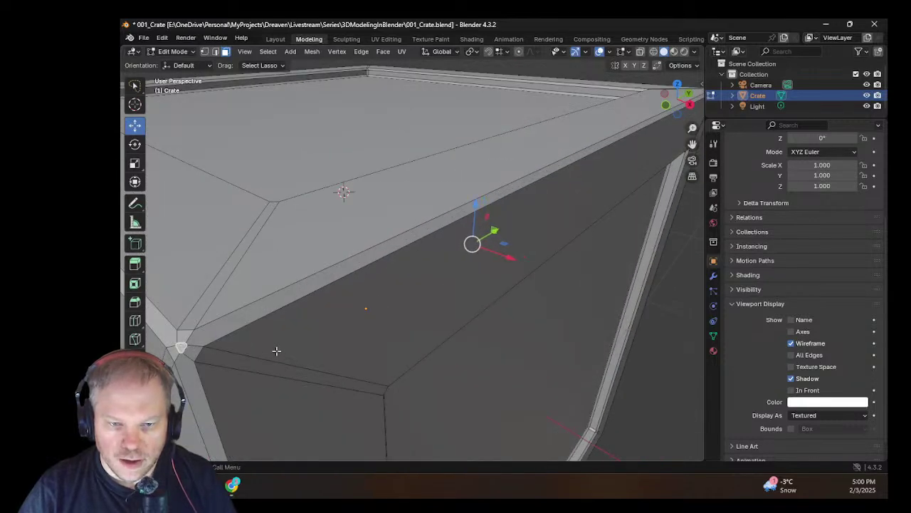
# Step: Add the small central faces at the remaining two bottom corners and the last top corner to the selection
pyautogui.moveTo(277, 351); pyautogui.dragTo(283, 301, button='middle')
pyautogui.scroll(-5, 282, 324)
pyautogui.scroll(6, 295, 287)
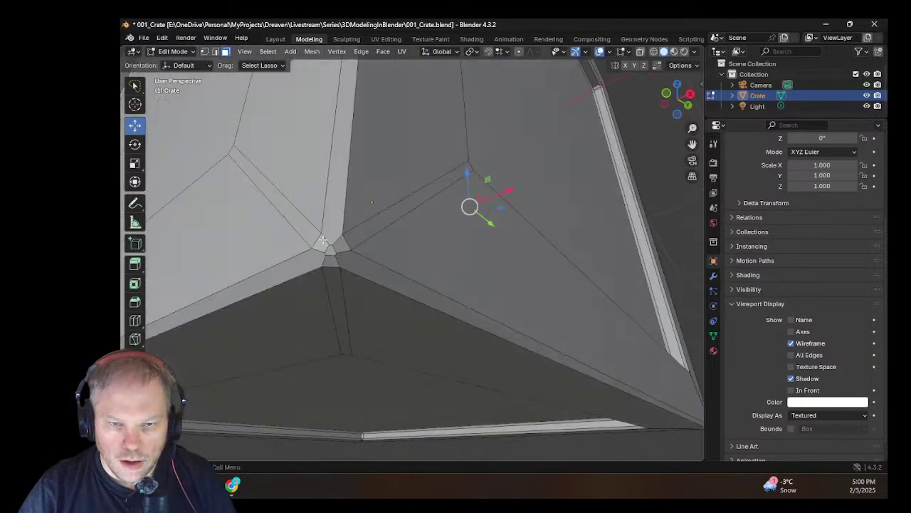
pyautogui.moveTo(329, 251); pyautogui.dragTo(356, 247, button='middle')
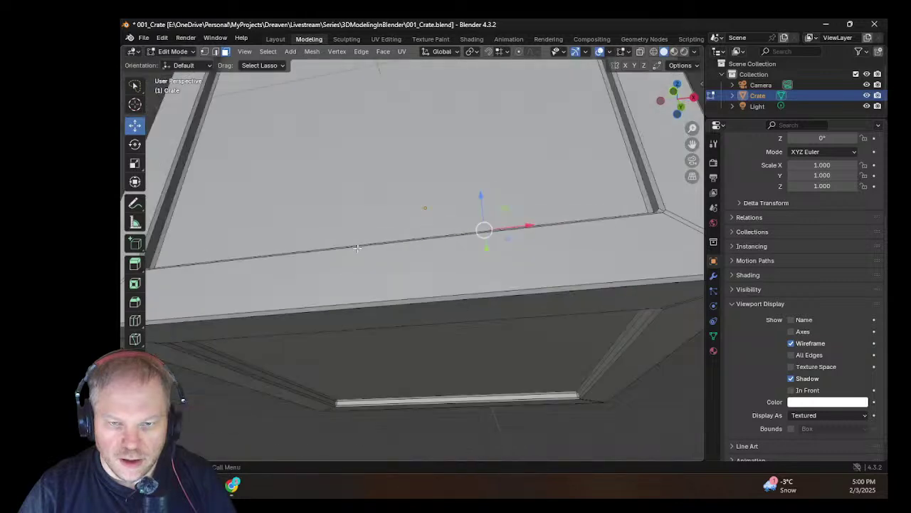
pyautogui.moveTo(321, 276); pyautogui.dragTo(398, 374, button='middle')
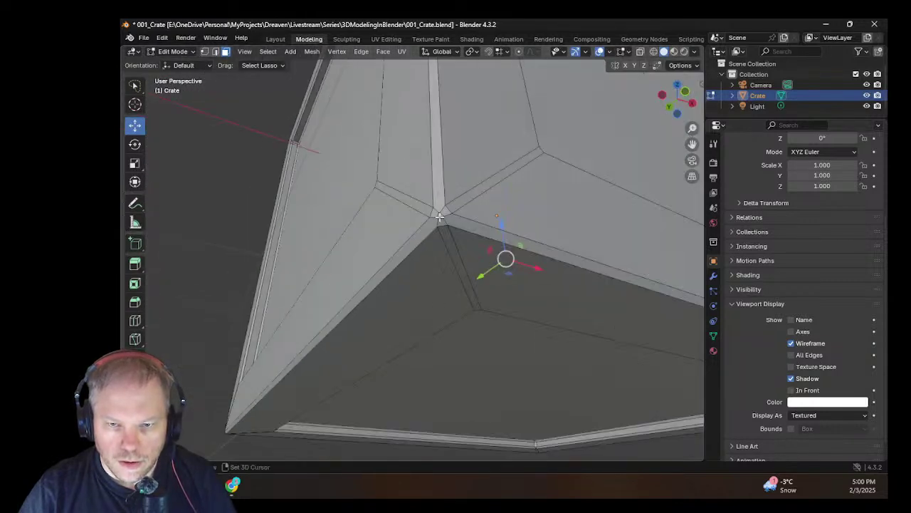
pyautogui.moveTo(437, 210); pyautogui.dragTo(425, 190, button='middle')
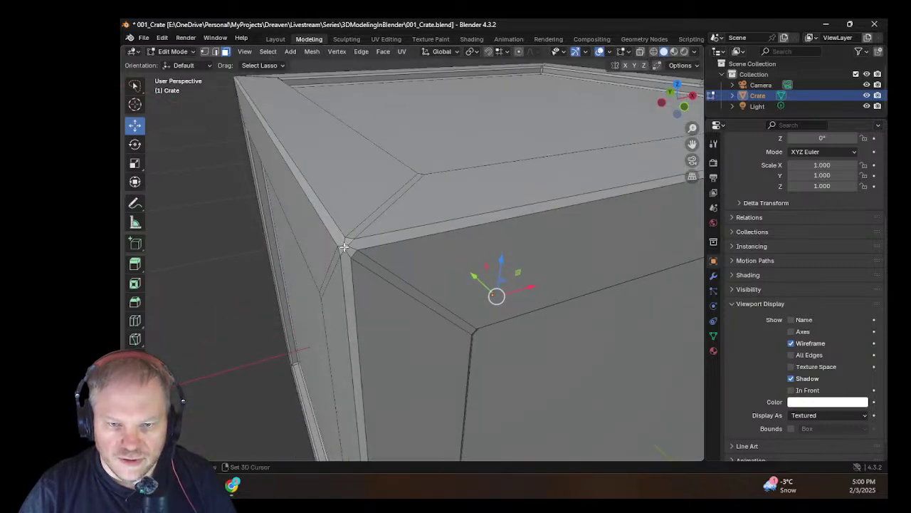
pyautogui.moveTo(445, 309); pyautogui.dragTo(380, 268, button='middle')
# Step: Grow the selection from the corner faces to the adjoining bevel faces along the crate's outer edges
pyautogui.keyDown('shift'); pyautogui.moveTo(321, 225); pyautogui.dragTo(396, 279, button='middle'); pyautogui.keyUp('shift')
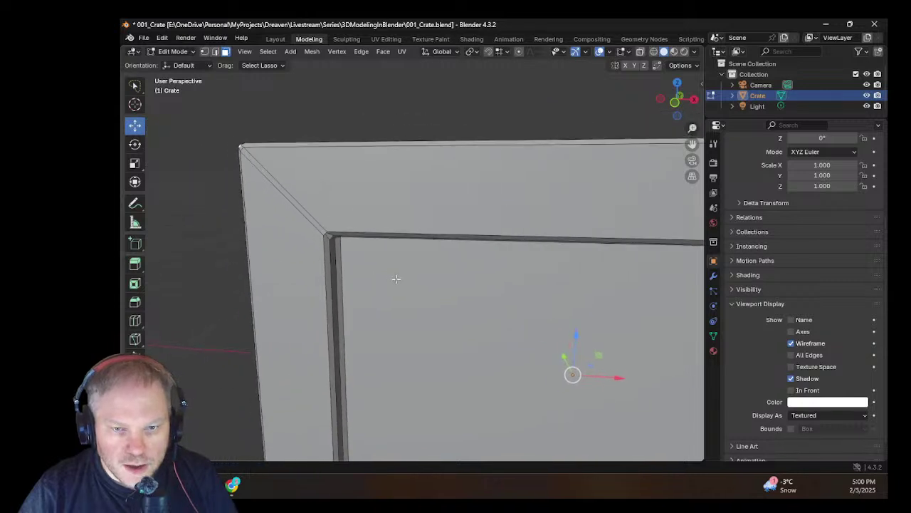
pyautogui.scroll(3, 396, 280)
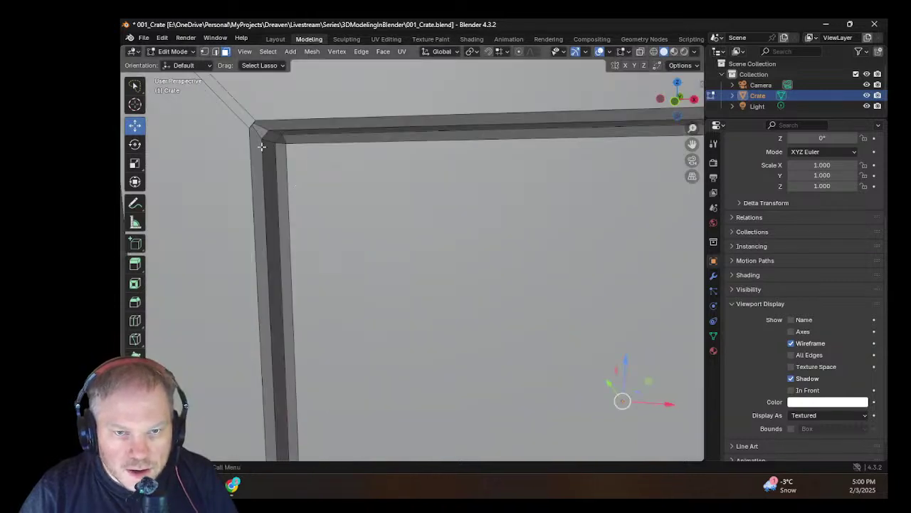
pyautogui.scroll(-5, 275, 195)
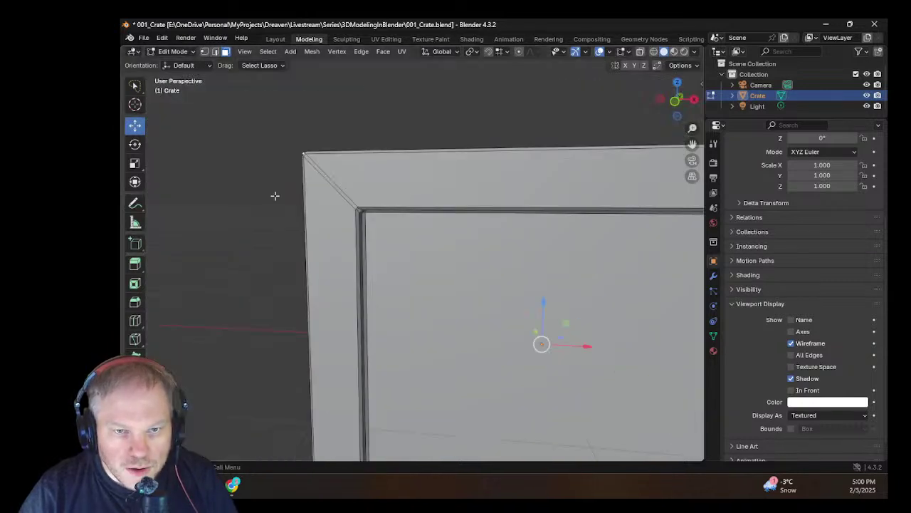
pyautogui.moveTo(276, 197); pyautogui.dragTo(379, 186, button='middle')
pyautogui.scroll(4, 377, 227)
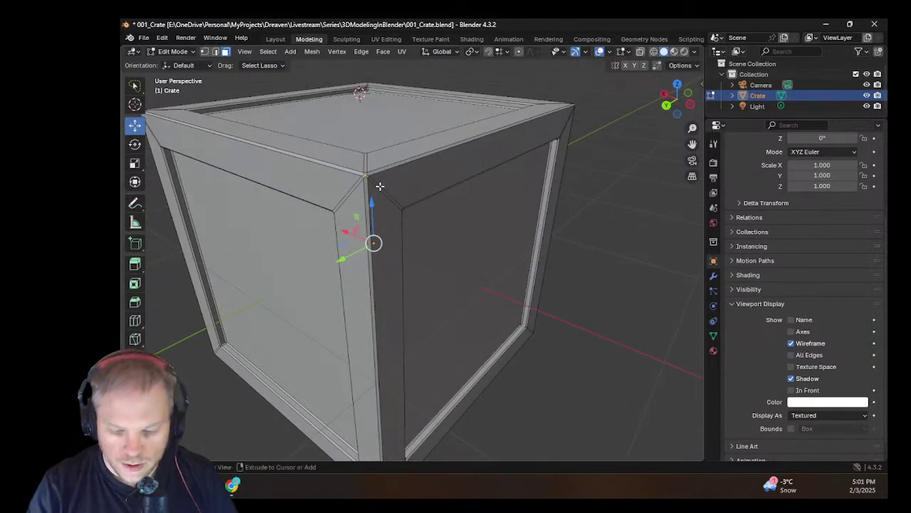
pyautogui.press('ctrl+KP_Add')
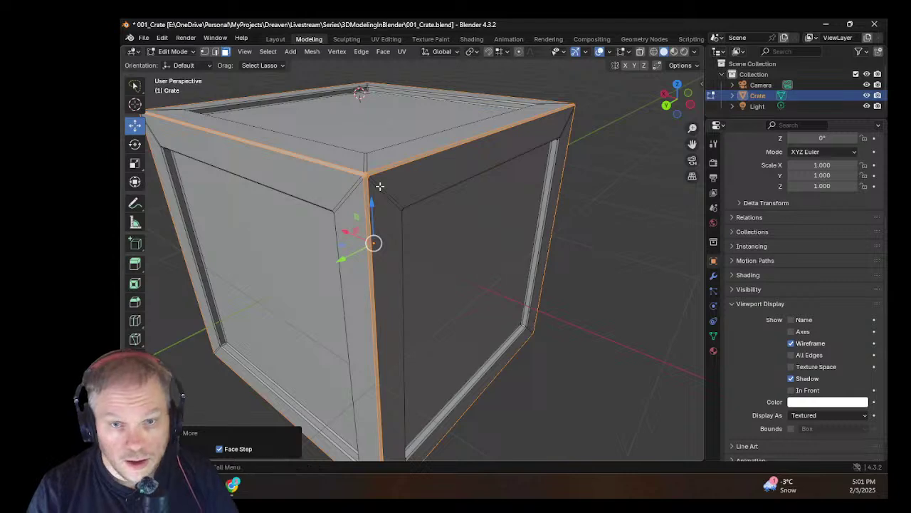
# Step: Apply Shade Smooth to the selected outer bevel faces and clear the selection
pyautogui.scroll(-4, 381, 186)
pyautogui.moveTo(431, 245); pyautogui.dragTo(440, 111, button='middle')
pyautogui.scroll(4, 363, 321)
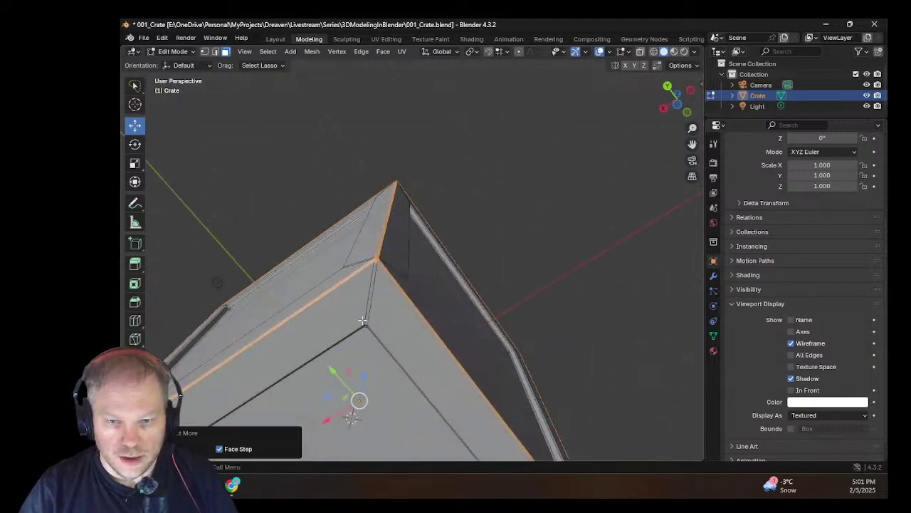
pyautogui.moveTo(320, 299); pyautogui.dragTo(301, 382, button='middle')
pyautogui.scroll(-3, 301, 383)
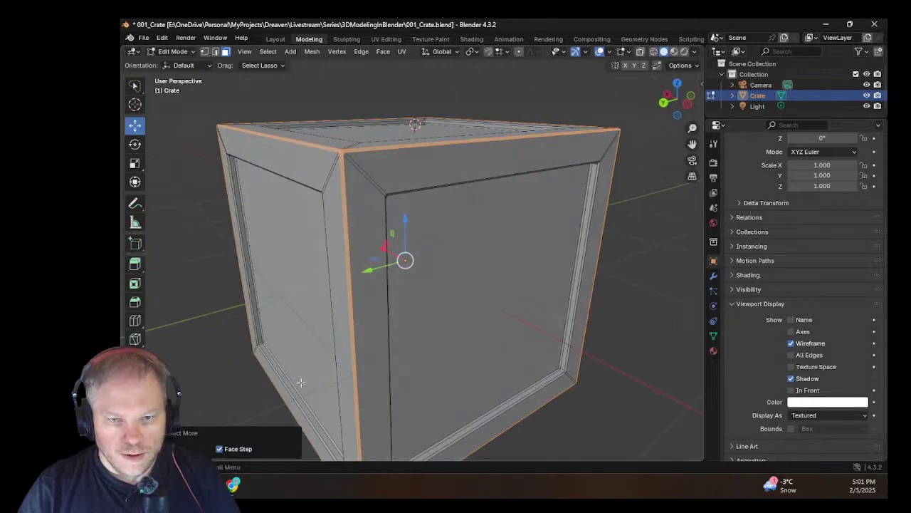
pyautogui.moveTo(328, 202); pyautogui.dragTo(336, 223, button='middle')
pyautogui.scroll(3, 291, 129)
pyautogui.moveTo(291, 129); pyautogui.dragTo(318, 225, button='middle')
pyautogui.click(335, 51)
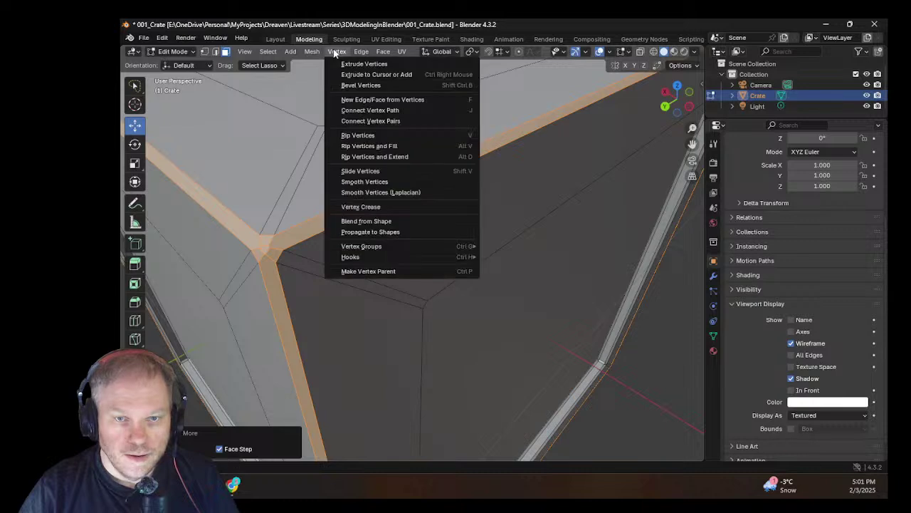
pyautogui.moveTo(314, 52)
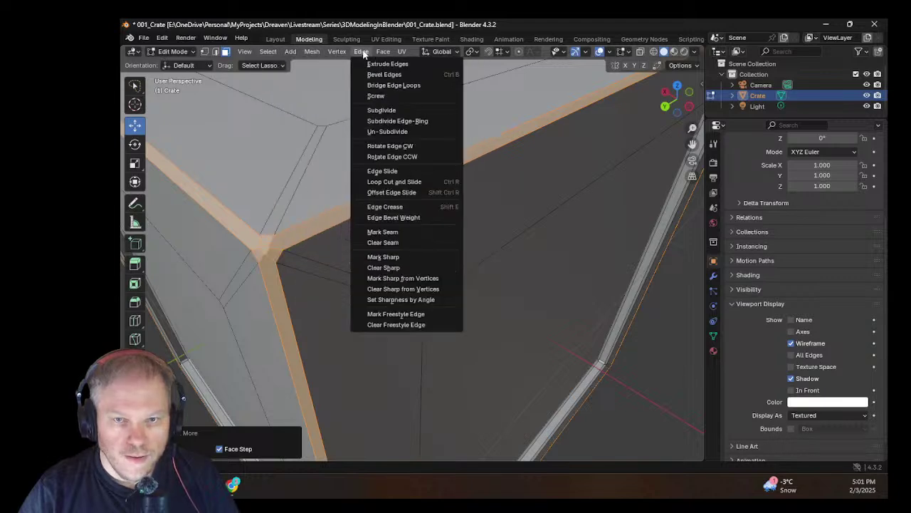
pyautogui.moveTo(383, 53)
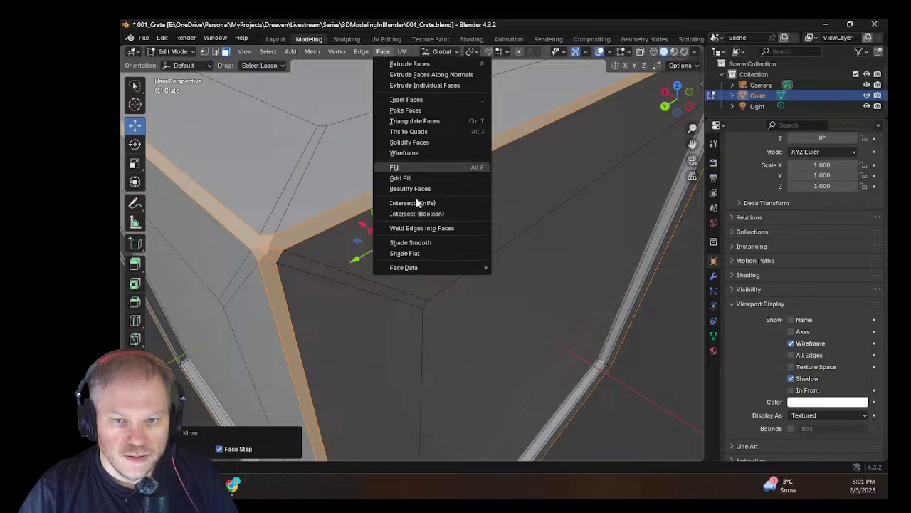
pyautogui.click(418, 242)
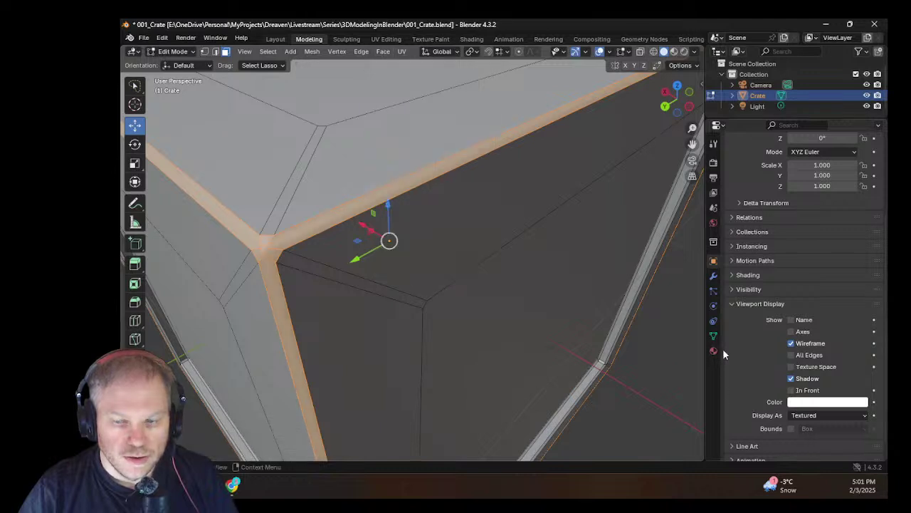
pyautogui.click(668, 390)
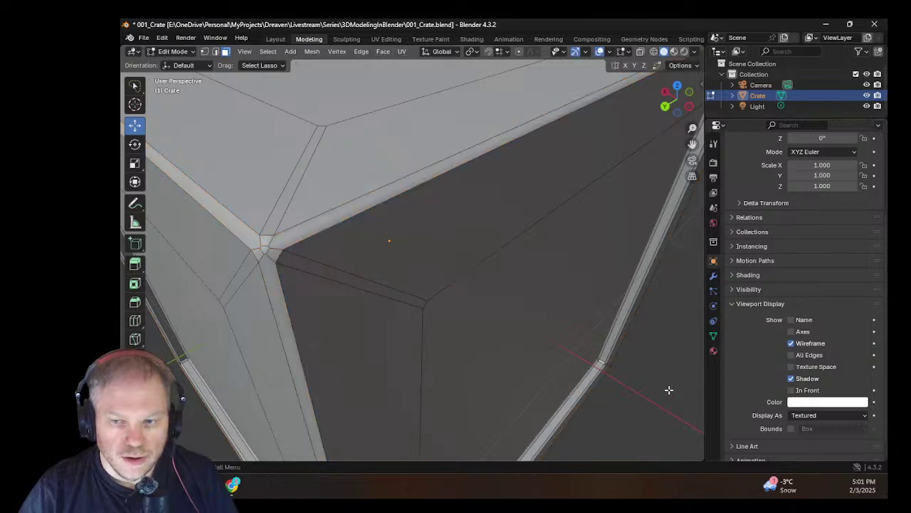
# Step: Hide the viewport overlays and examine the shading of the smoothed outer edges and corners from several sides
pyautogui.click(602, 53)
pyautogui.scroll(-5, 505, 260)
pyautogui.scroll(6, 463, 254)
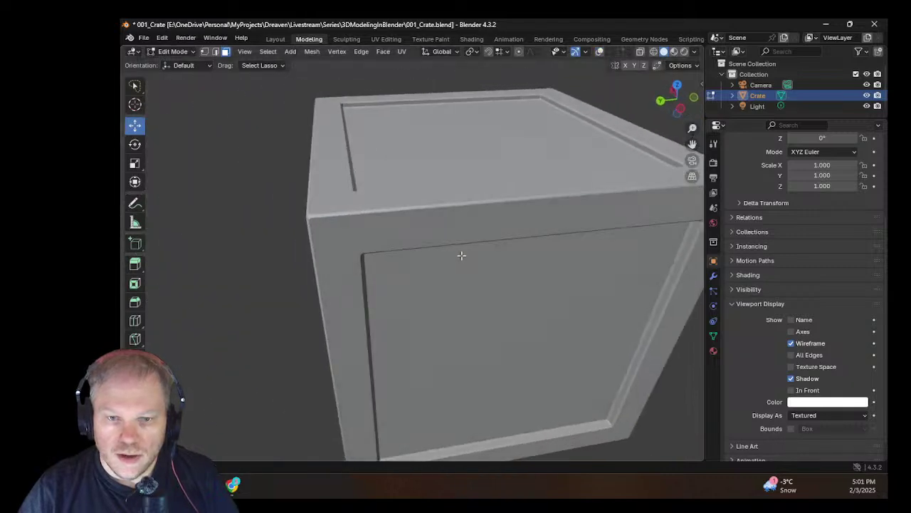
pyautogui.scroll(-5, 438, 235)
pyautogui.moveTo(452, 224)
pyautogui.mouseDown(button='middle')
pyautogui.moveTo(449, 247)
pyautogui.moveTo(437, 227)
pyautogui.mouseUp(button='middle')
pyautogui.scroll(5, 490, 237)
pyautogui.scroll(-5, 490, 237)
pyautogui.scroll(2, 427, 228)
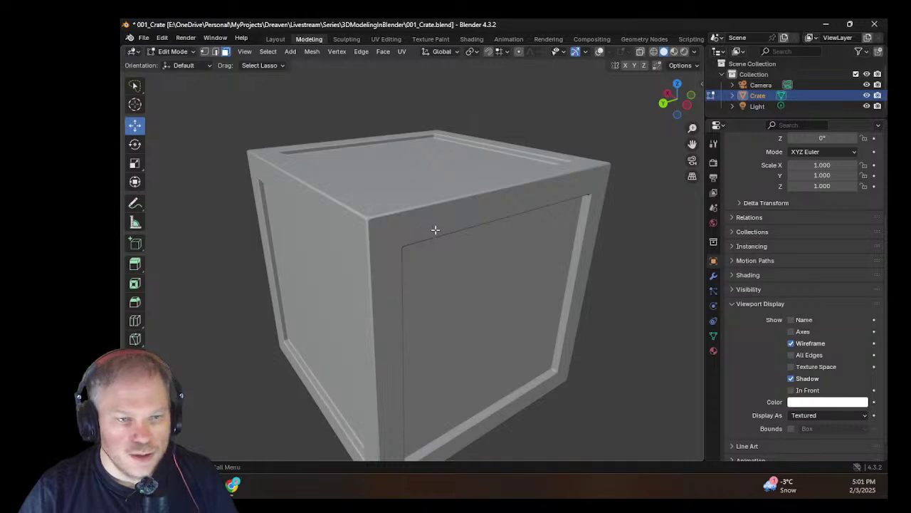
pyautogui.moveTo(547, 271); pyautogui.dragTo(674, 259, button='middle')
pyautogui.scroll(3, 673, 259)
pyautogui.scroll(-2, 352, 299)
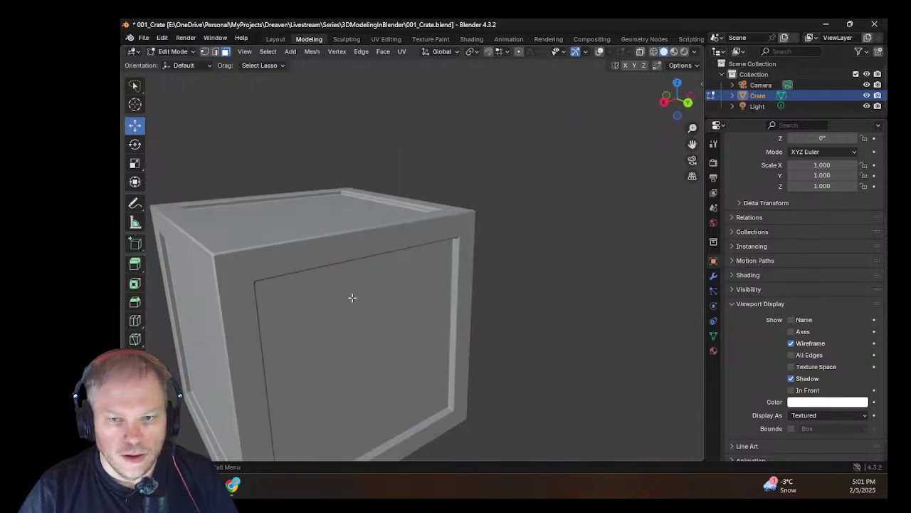
pyautogui.scroll(2, 397, 295)
pyautogui.moveTo(352, 299); pyautogui.dragTo(375, 307, button='middle')
pyautogui.scroll(2, 306, 323)
pyautogui.moveTo(279, 319); pyautogui.dragTo(304, 322, button='middle')
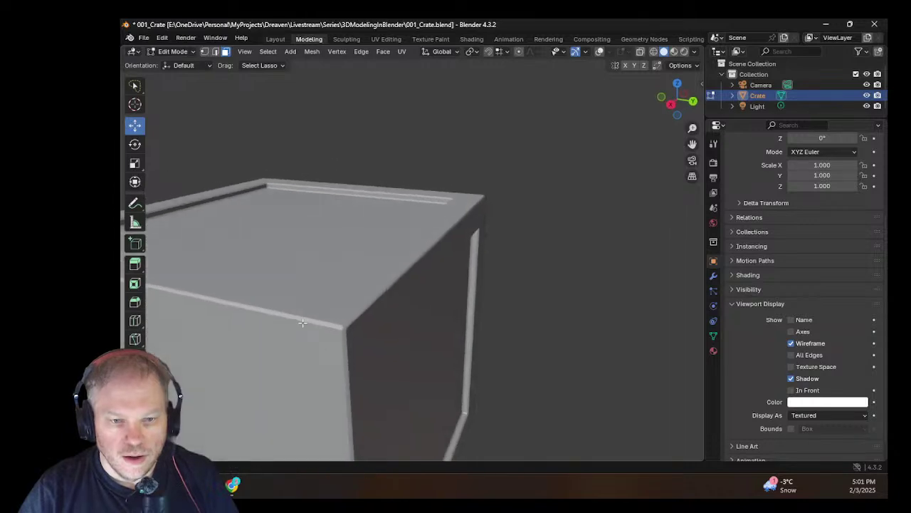
pyautogui.scroll(1, 301, 322)
pyautogui.scroll(-4, 476, 317)
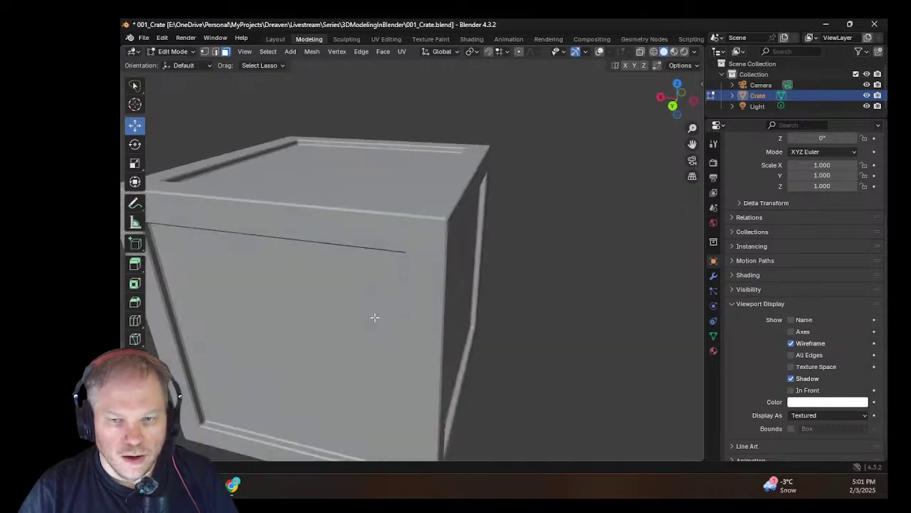
pyautogui.moveTo(374, 317); pyautogui.dragTo(329, 317, button='middle')
pyautogui.scroll(4, 370, 307)
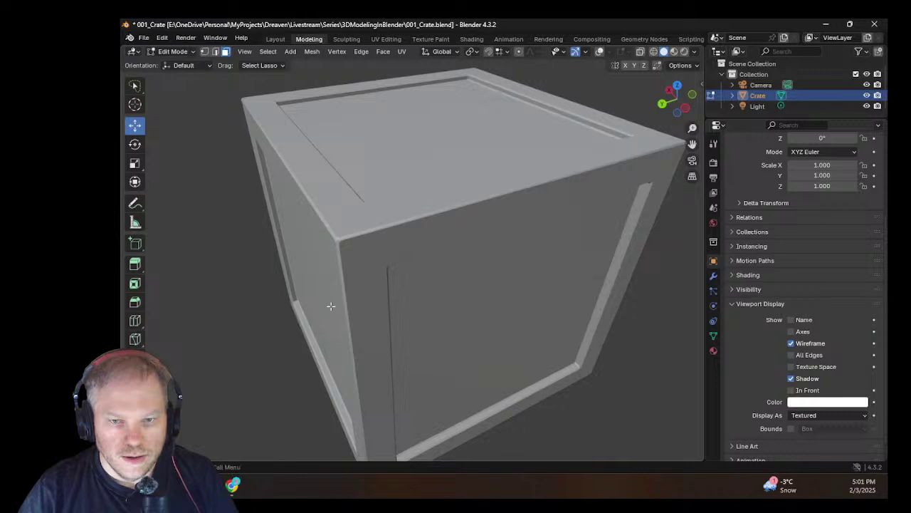
pyautogui.scroll(-2, 331, 307)
pyautogui.scroll(8, 368, 248)
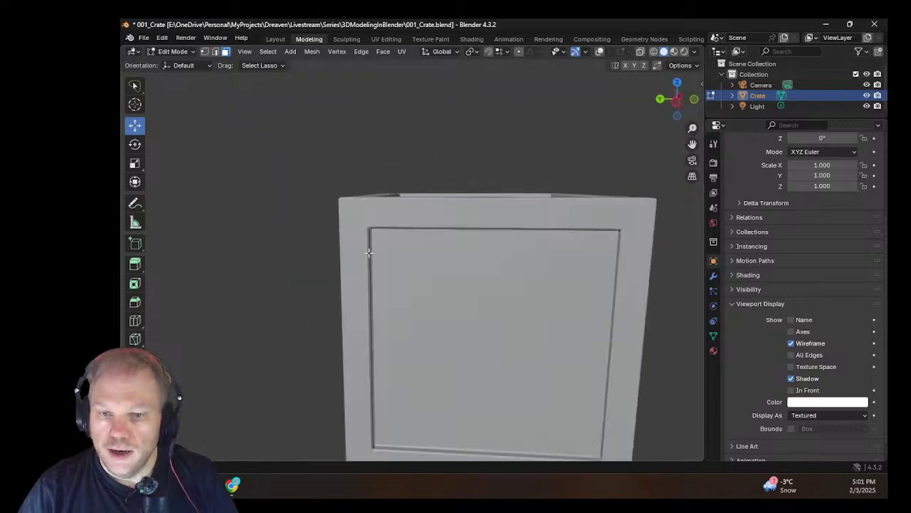
# Step: Select the upper frame face above the side panel's groove and turn the viewport overlays back on
pyautogui.click(296, 160)
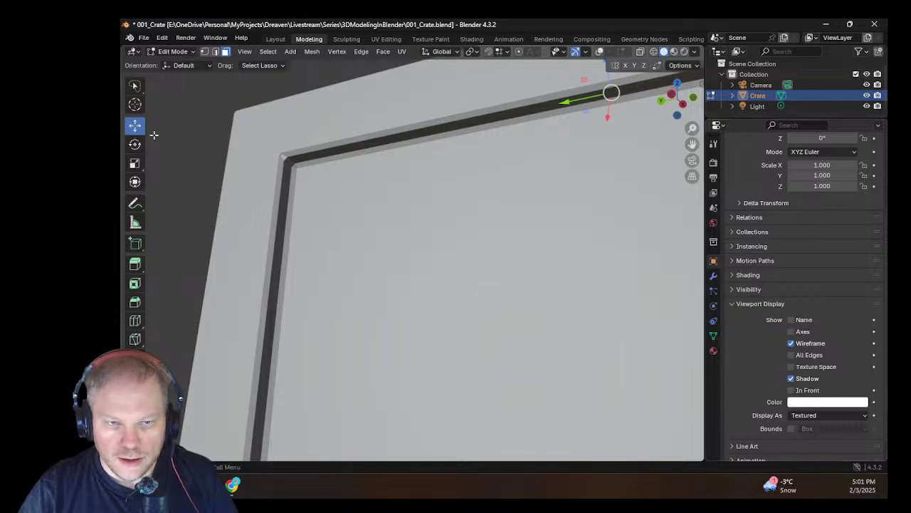
pyautogui.keyDown('shift'); pyautogui.moveTo(188, 102); pyautogui.dragTo(244, 156, button='middle'); pyautogui.keyUp('shift')
pyautogui.click(308, 146)
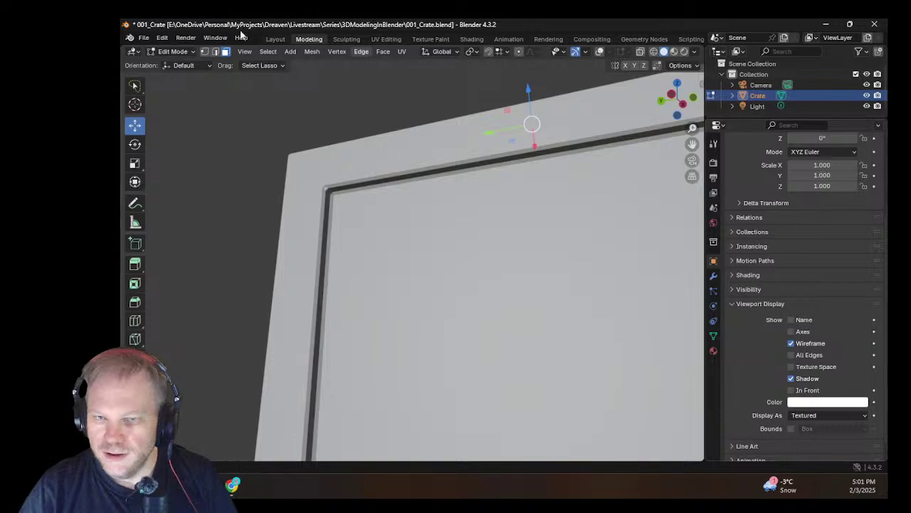
pyautogui.click(609, 53)
pyautogui.click(603, 51)
pyautogui.click(601, 51)
pyautogui.scroll(2, 328, 206)
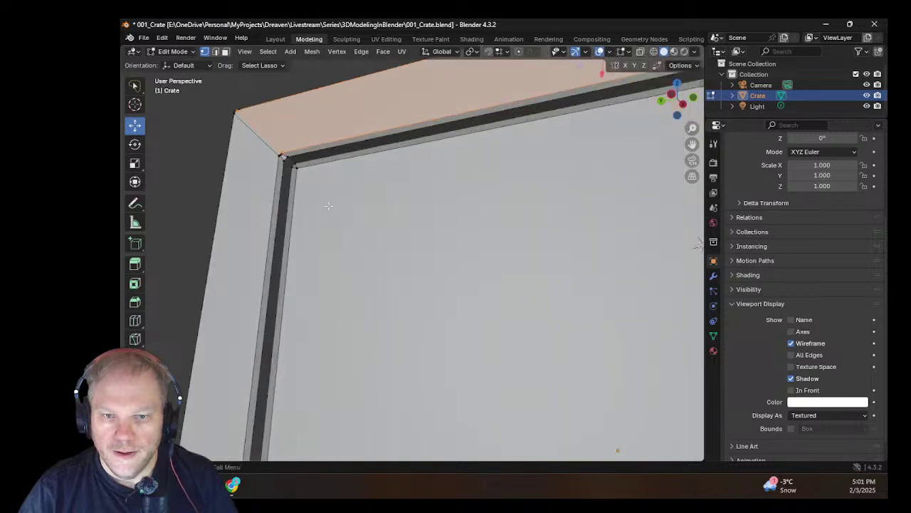
# Step: Examine the bevel geometry and the dark sliver at the groove's upper corner from close up
pyautogui.moveTo(328, 206); pyautogui.dragTo(455, 206, button='middle')
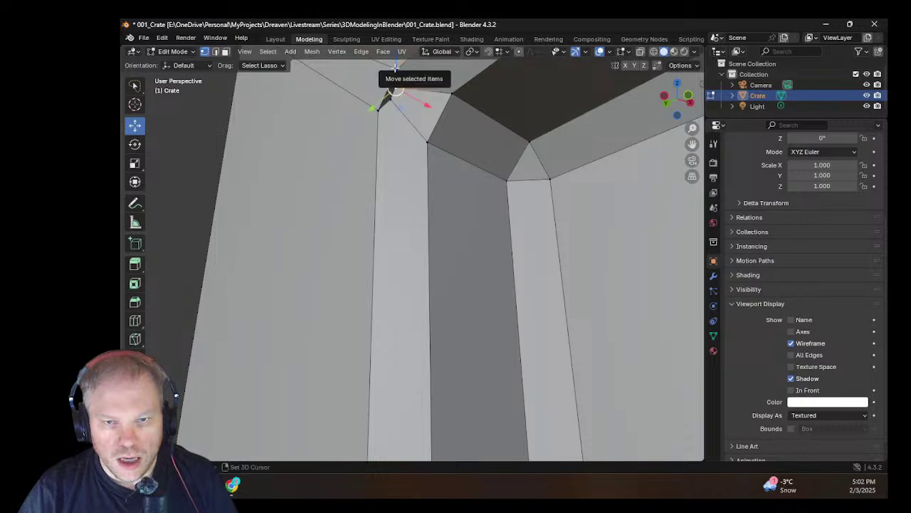
pyautogui.moveTo(397, 82); pyautogui.dragTo(405, 190, button='middle')
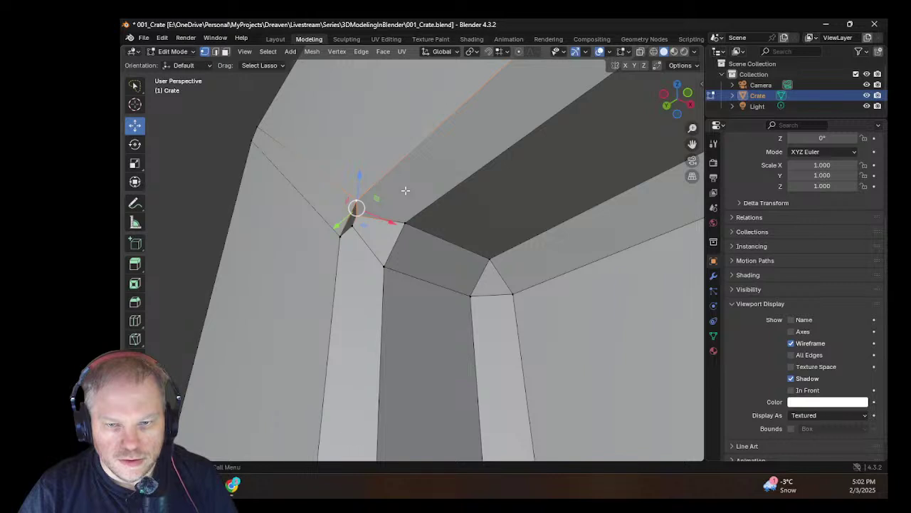
pyautogui.scroll(-2, 405, 190)
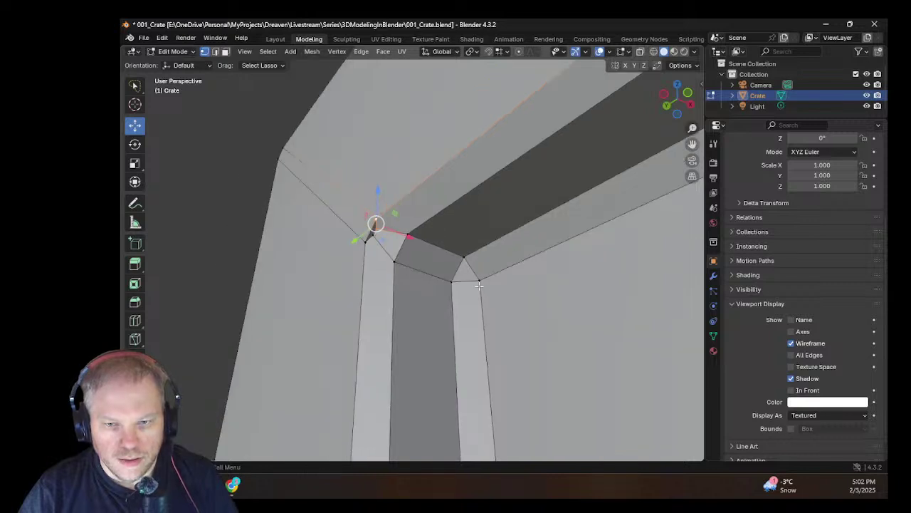
pyautogui.scroll(-3, 475, 282)
pyautogui.scroll(5, 474, 279)
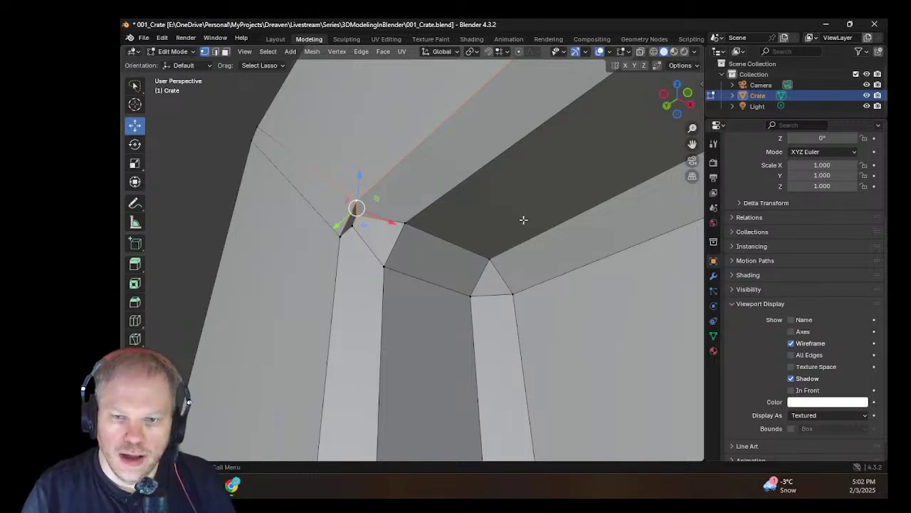
pyautogui.moveTo(574, 268); pyautogui.dragTo(482, 203, button='middle')
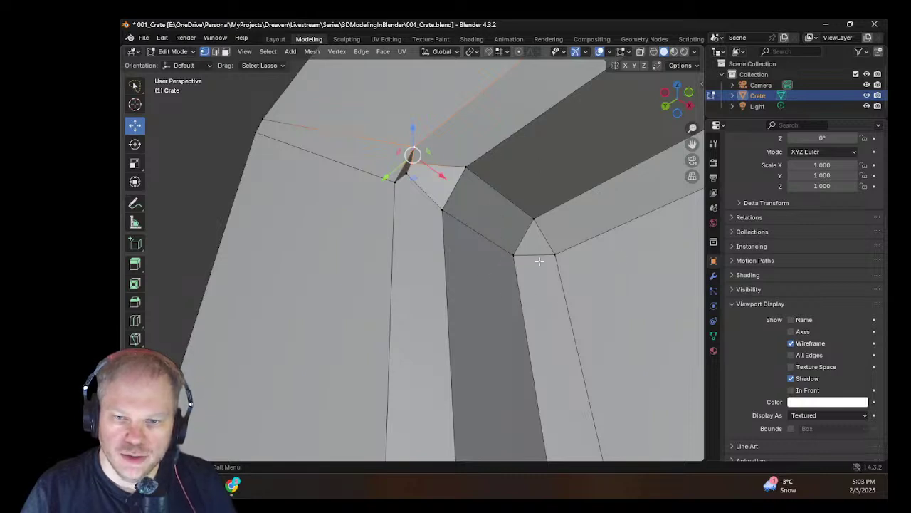
pyautogui.moveTo(561, 275); pyautogui.dragTo(555, 274, button='middle')
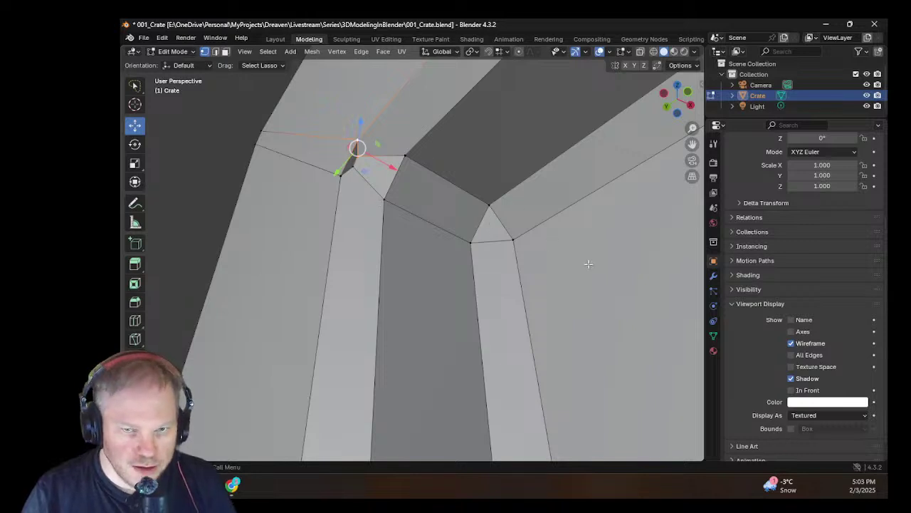
pyautogui.keyDown('shift'); pyautogui.moveTo(357, 135); pyautogui.dragTo(390, 240, button='middle'); pyautogui.keyUp('shift')
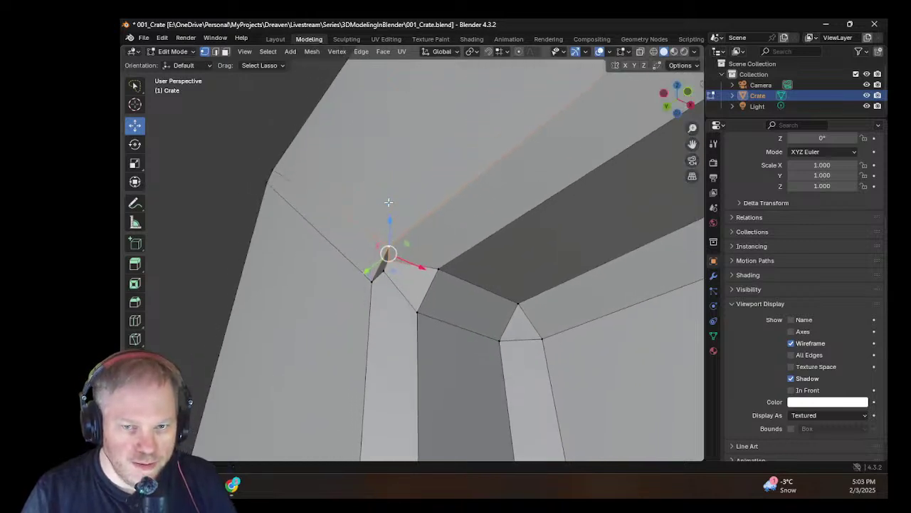
# Step: Merge the two upper vertices of the sliver at the groove corner by distance, using a 0.0801 m merge distance
pyautogui.scroll(6, 392, 239)
pyautogui.scroll(-5, 329, 311)
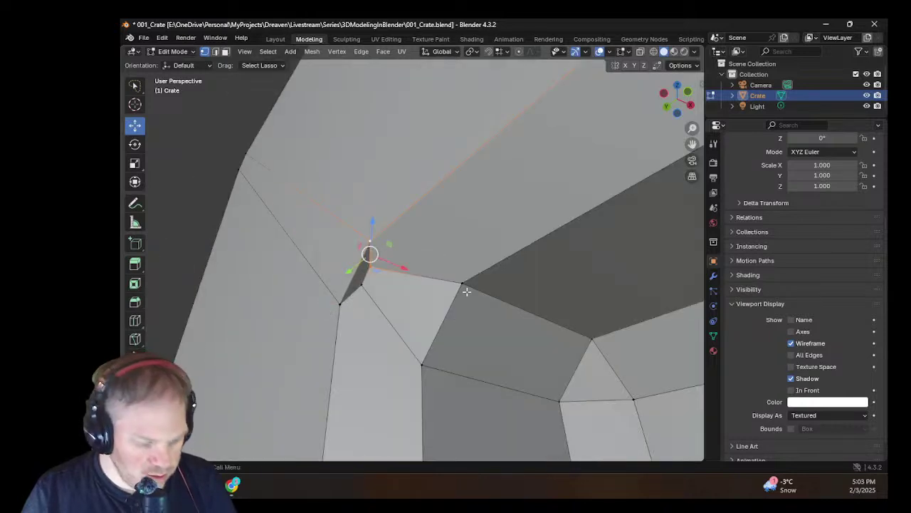
pyautogui.press('m')
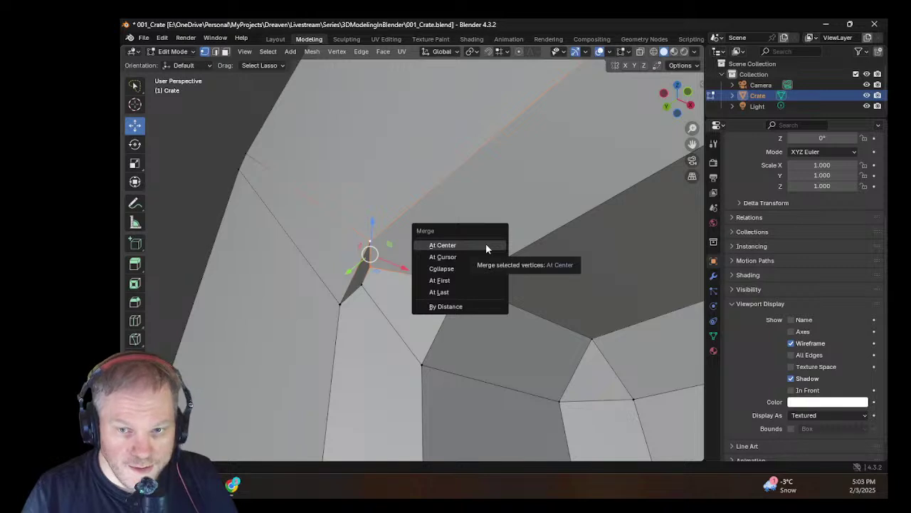
pyautogui.click(452, 307)
pyautogui.moveTo(258, 422); pyautogui.dragTo(283, 421)
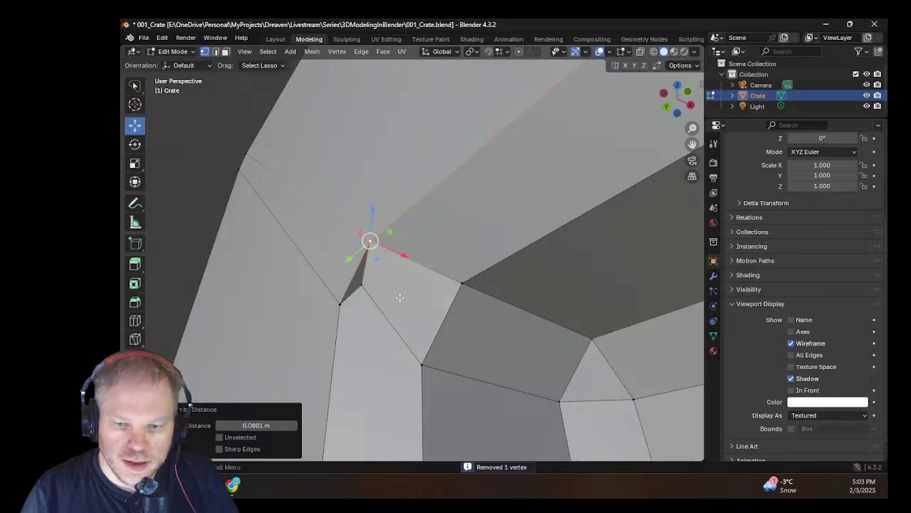
# Step: Merge the two lower sliver vertices at the same groove corner by distance and clear the selection
pyautogui.click(361, 286)
pyautogui.scroll(-4, 356, 287)
pyautogui.moveTo(356, 287); pyautogui.dragTo(325, 286, button='middle')
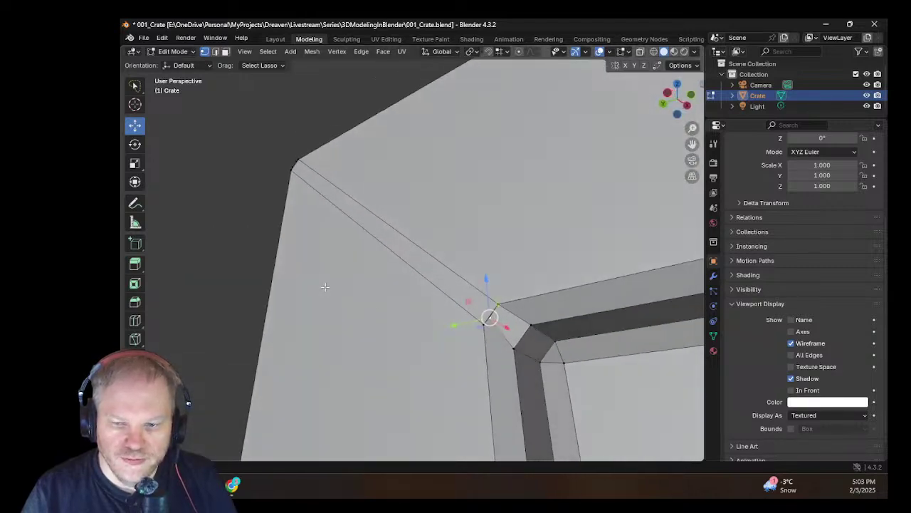
pyautogui.moveTo(503, 309); pyautogui.dragTo(520, 240, button='middle')
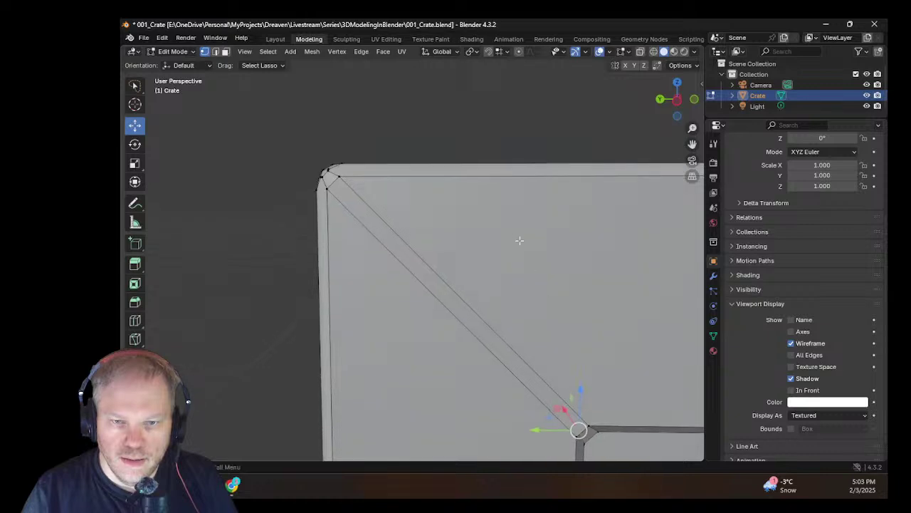
pyautogui.moveTo(513, 354); pyautogui.dragTo(444, 311, button='middle')
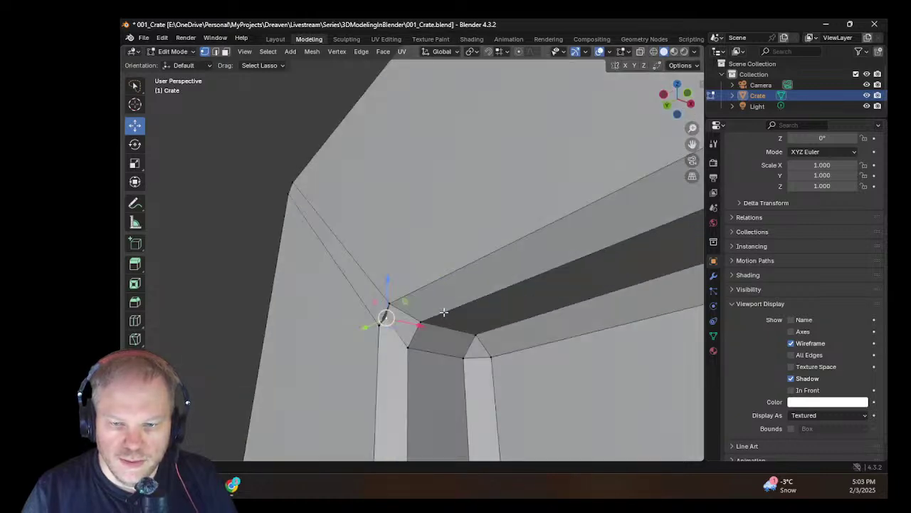
pyautogui.moveTo(314, 384); pyautogui.dragTo(464, 331, button='middle')
pyautogui.press('m')
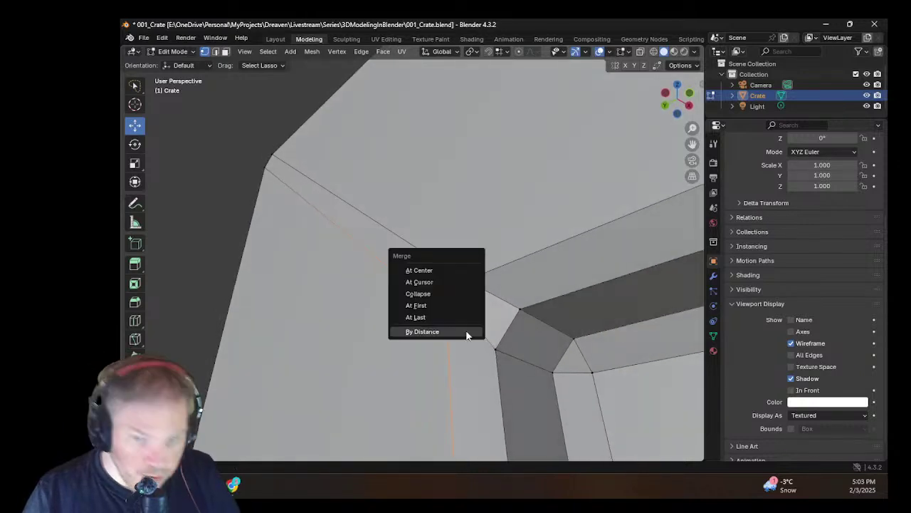
pyautogui.click(451, 328)
pyautogui.moveTo(382, 308)
pyautogui.mouseDown(button='middle')
pyautogui.moveTo(463, 354)
pyautogui.moveTo(437, 347)
pyautogui.moveTo(482, 346)
pyautogui.moveTo(499, 365)
pyautogui.moveTo(466, 364)
pyautogui.moveTo(439, 345)
pyautogui.moveTo(454, 314)
pyautogui.moveTo(377, 277)
pyautogui.moveTo(369, 314)
pyautogui.moveTo(472, 378)
pyautogui.moveTo(609, 336)
pyautogui.moveTo(383, 316)
pyautogui.mouseUp(button='middle')
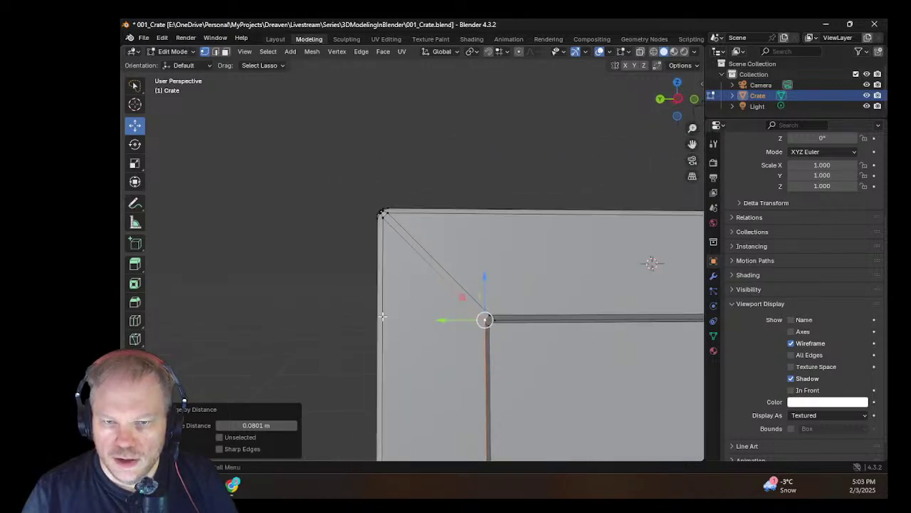
pyautogui.click(303, 301)
# Step: Merge the upper pair of sliver vertices by distance at the neighbouring groove corner on the adjoining side
pyautogui.moveTo(303, 301); pyautogui.dragTo(430, 311, button='middle')
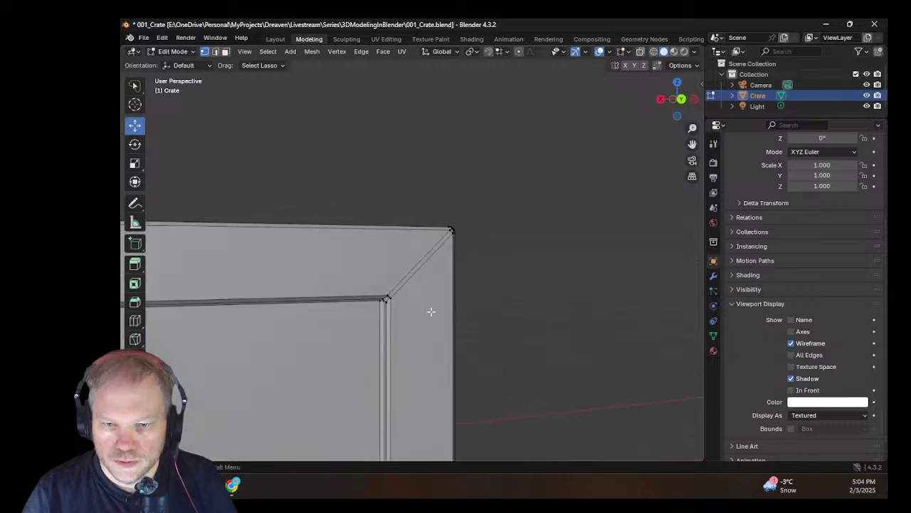
pyautogui.scroll(3, 431, 312)
pyautogui.moveTo(370, 356); pyautogui.dragTo(330, 325, button='middle')
pyautogui.scroll(4, 376, 309)
pyautogui.moveTo(349, 286); pyautogui.dragTo(340, 284, button='middle')
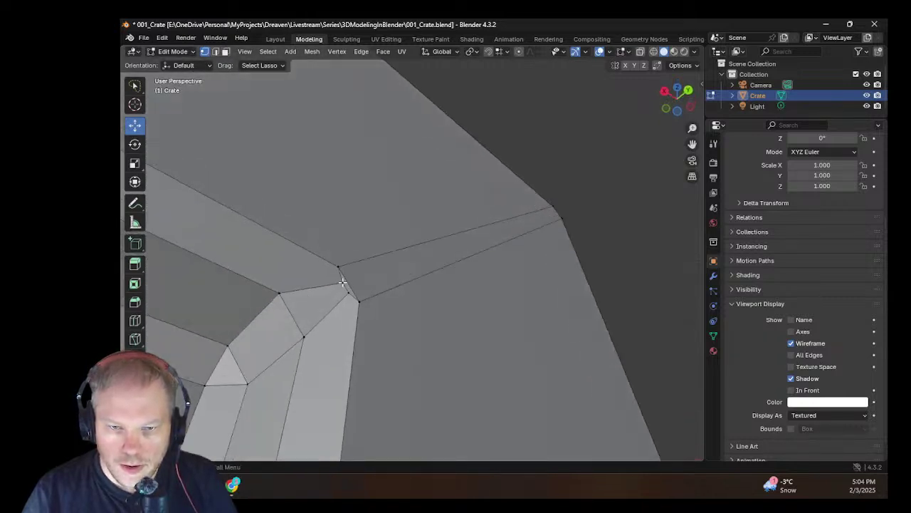
pyautogui.click(343, 283)
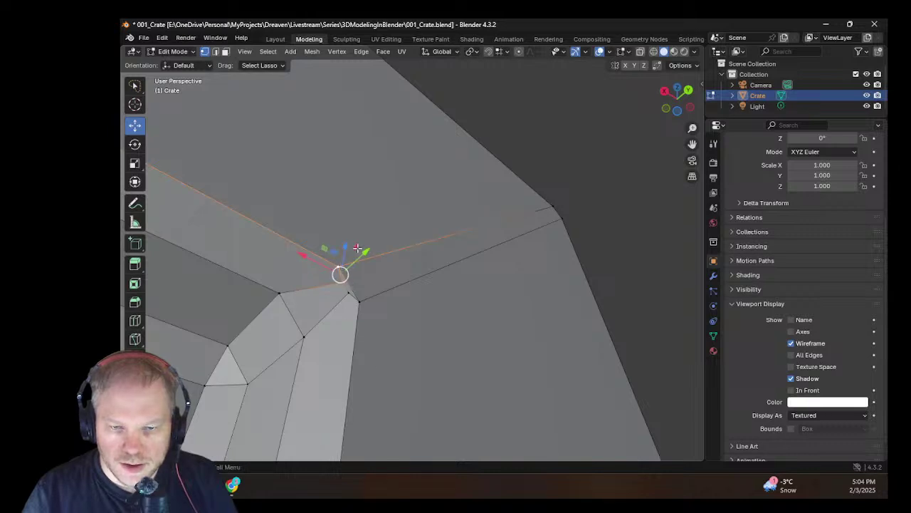
pyautogui.press('m')
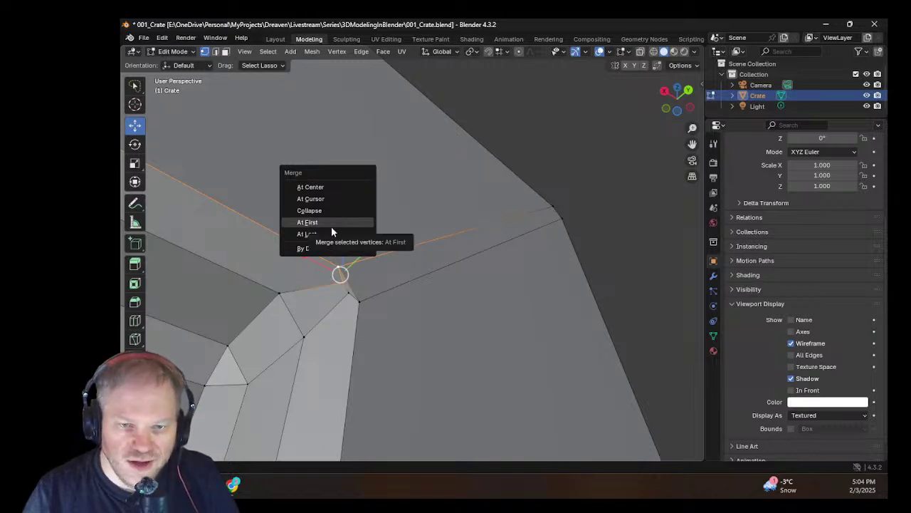
pyautogui.click(324, 248)
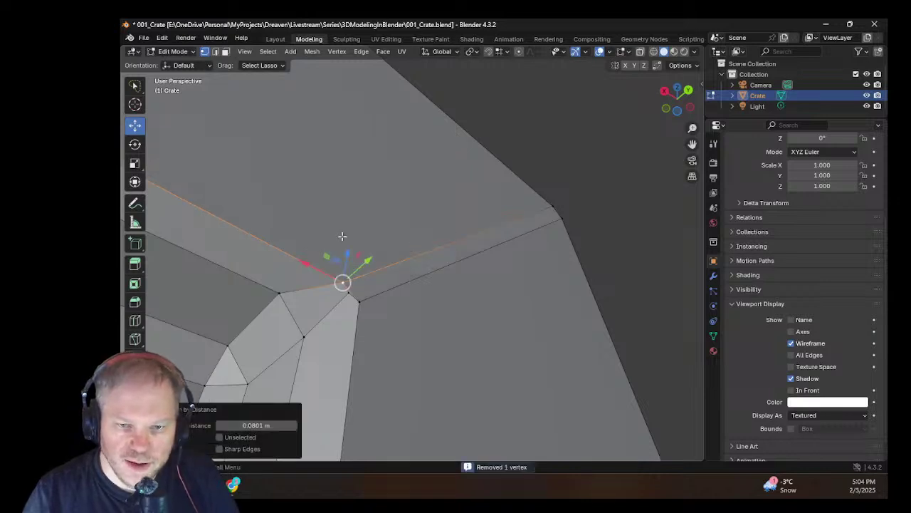
# Step: Merge the lower pair of sliver vertices by distance at the adjoining side's groove corner
pyautogui.click(349, 293)
pyautogui.click(361, 300)
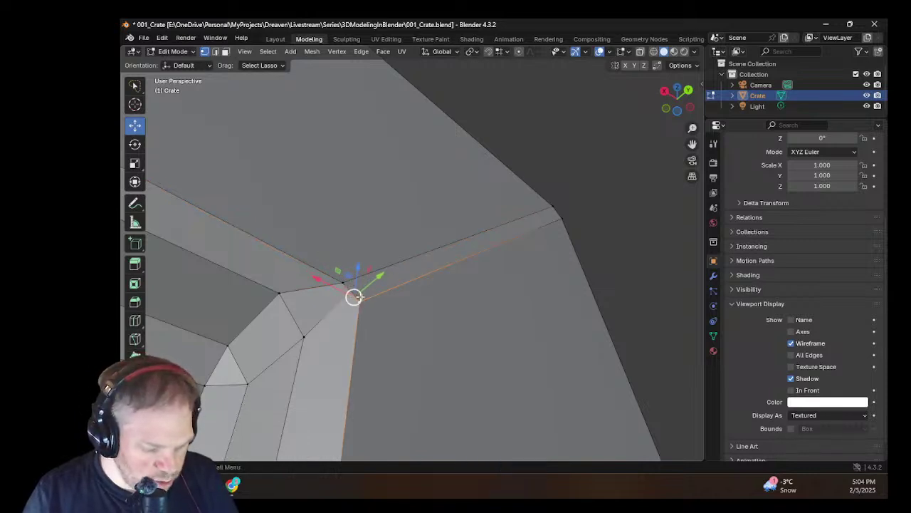
pyautogui.press('m')
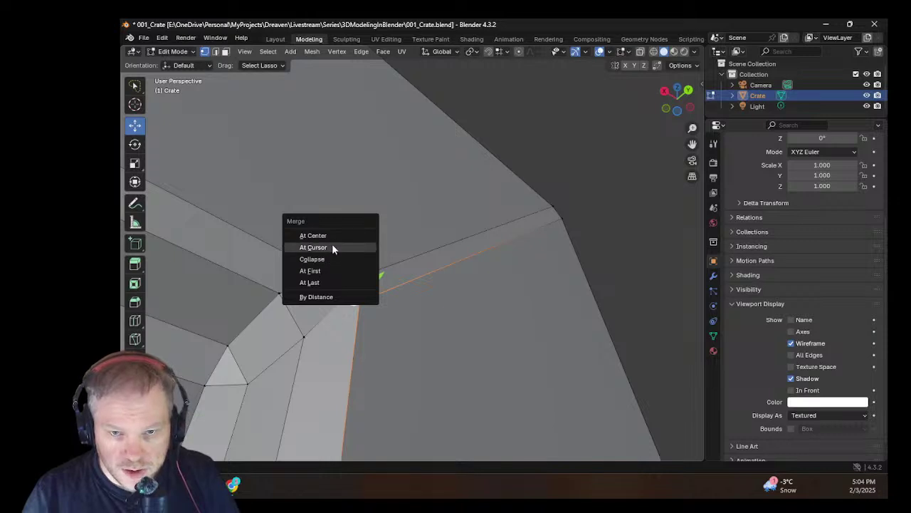
pyautogui.click(317, 297)
# Step: Examine the merged vertex up close and from the right orthographic view to check how the corner lines up
pyautogui.moveTo(421, 311); pyautogui.dragTo(395, 331, button='middle')
pyautogui.press('KP_Decimal')
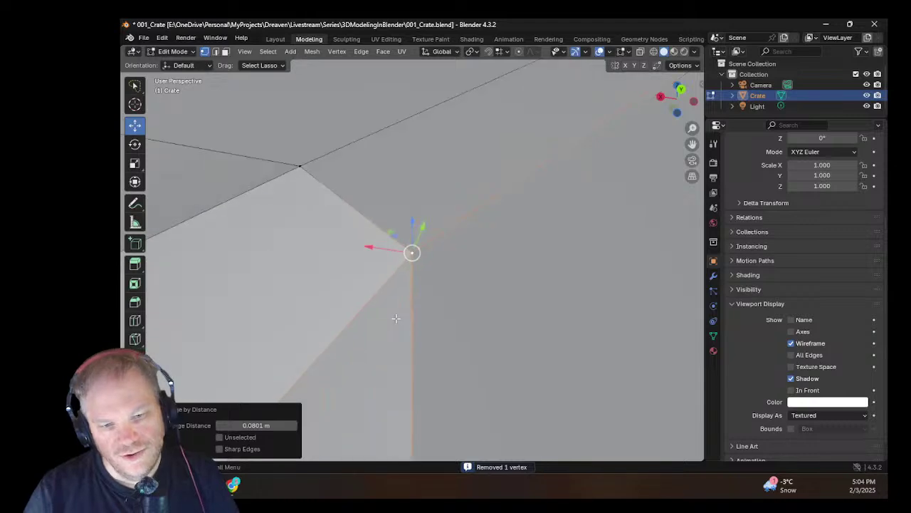
pyautogui.scroll(-12, 479, 275)
pyautogui.moveTo(435, 319); pyautogui.dragTo(520, 333, button='middle')
pyautogui.press('KP_3')
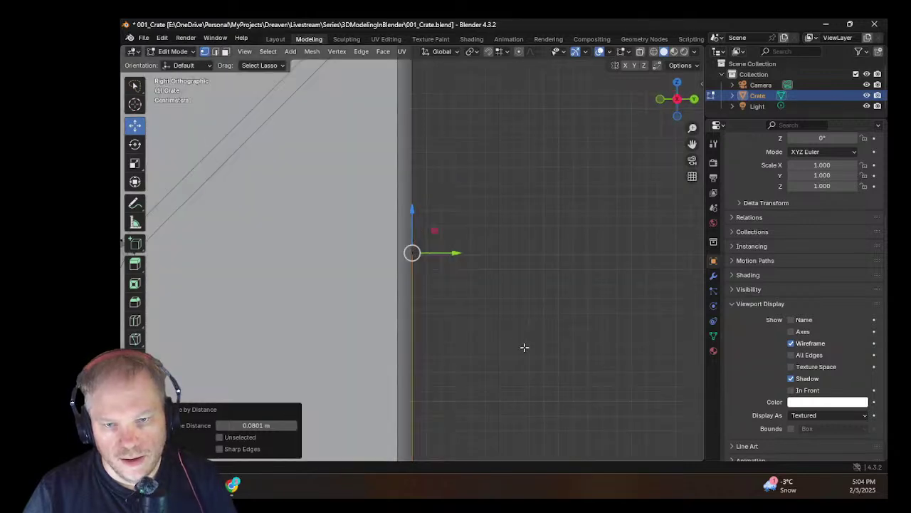
pyautogui.scroll(4, 505, 342)
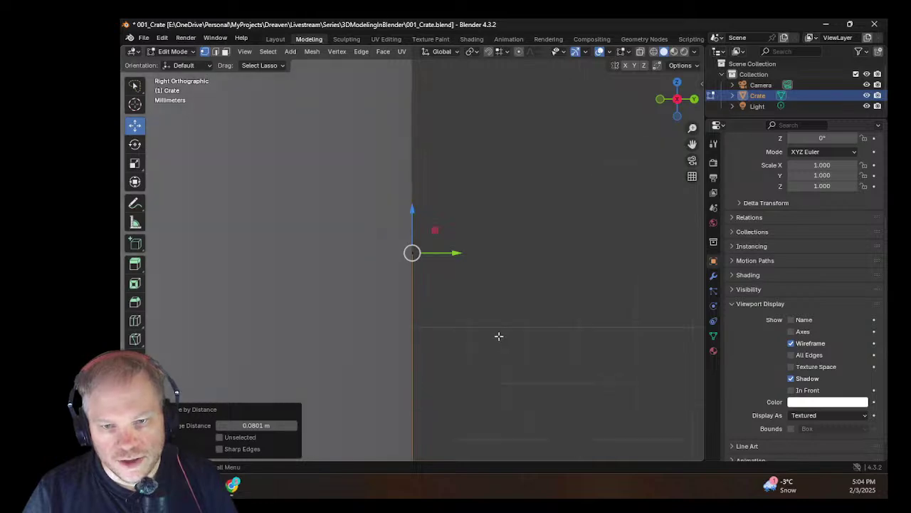
pyautogui.moveTo(499, 335); pyautogui.dragTo(399, 329, button='middle')
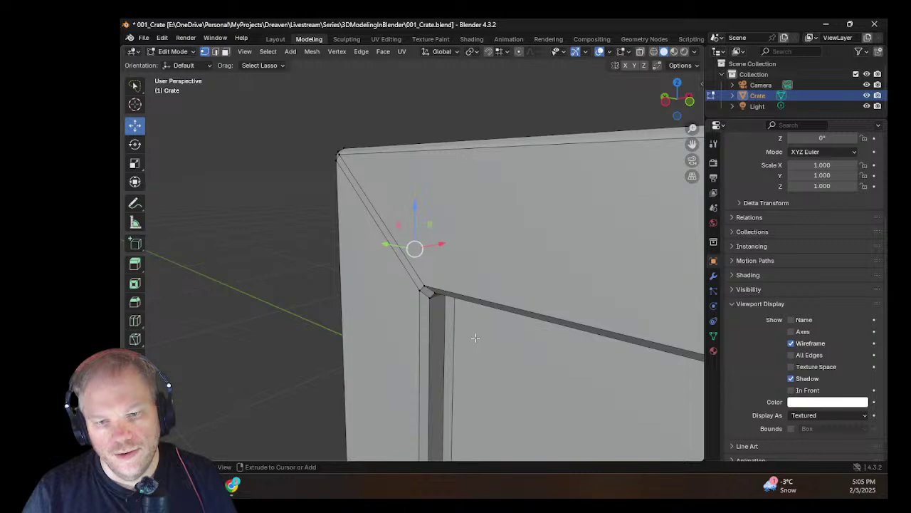
# Step: Undo the vertex merges on the adjoining side and the lower-pair merge at the first groove corner
pyautogui.hotkey('ctrl', 'z')
pyautogui.moveTo(474, 338); pyautogui.dragTo(299, 277, button='middle')
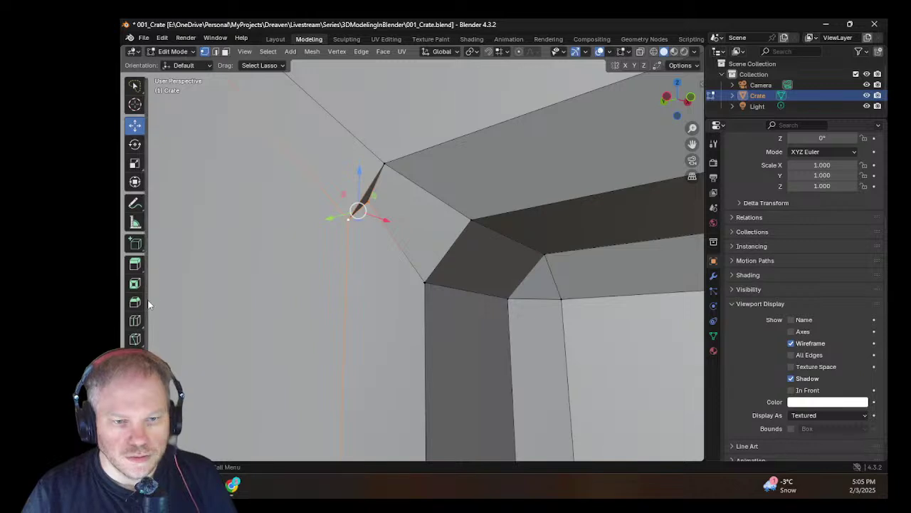
pyautogui.click(275, 38)
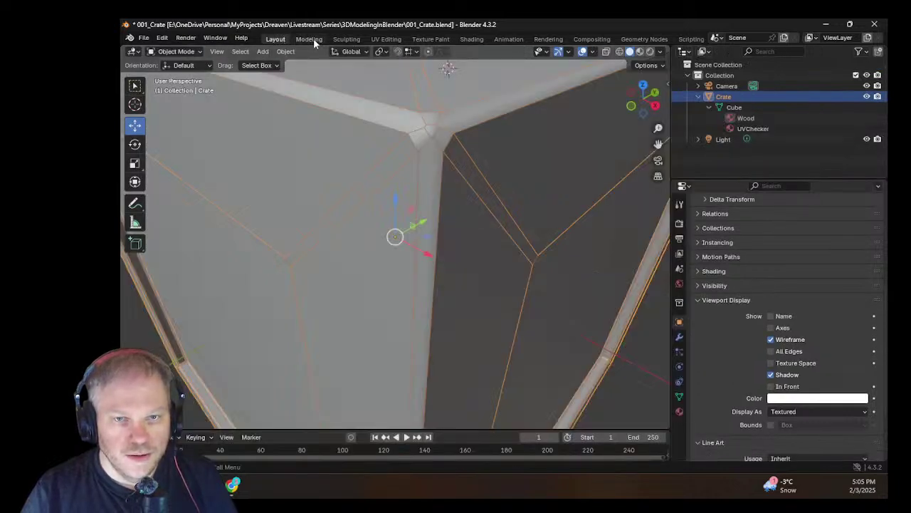
pyautogui.click(311, 39)
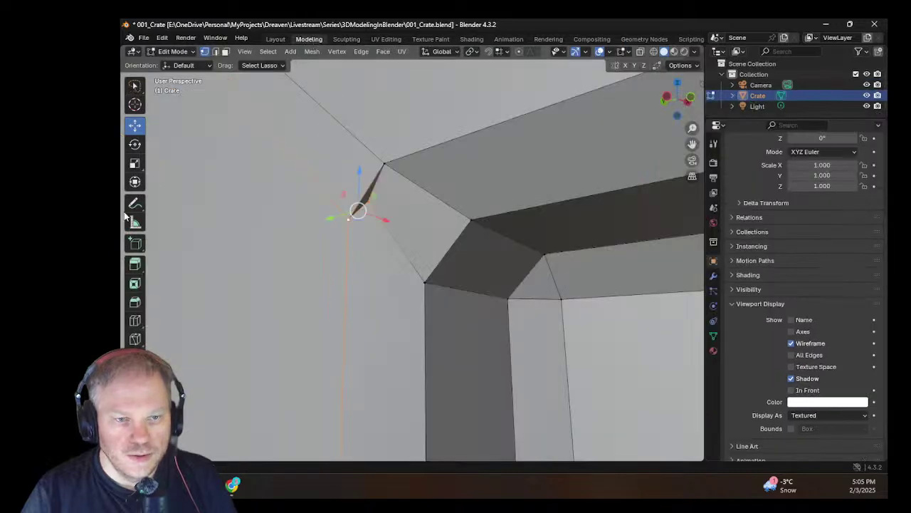
pyautogui.click(135, 265)
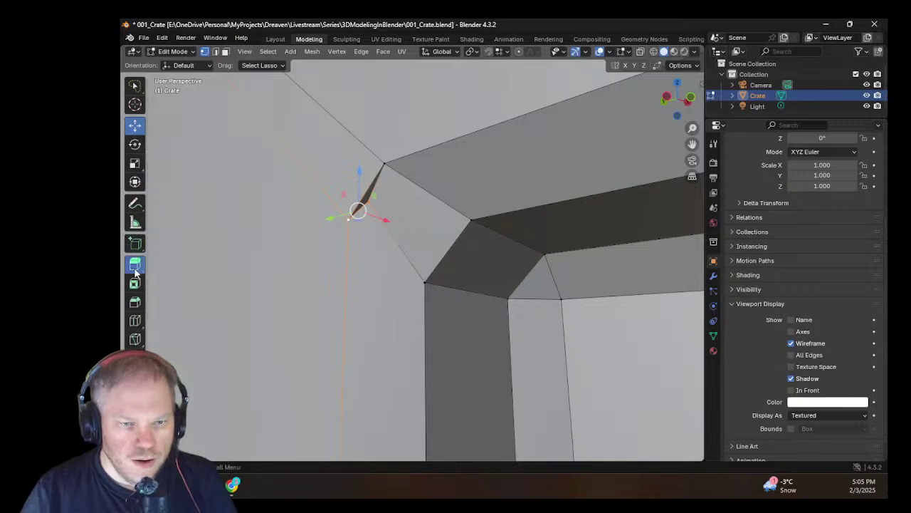
pyautogui.click(135, 271)
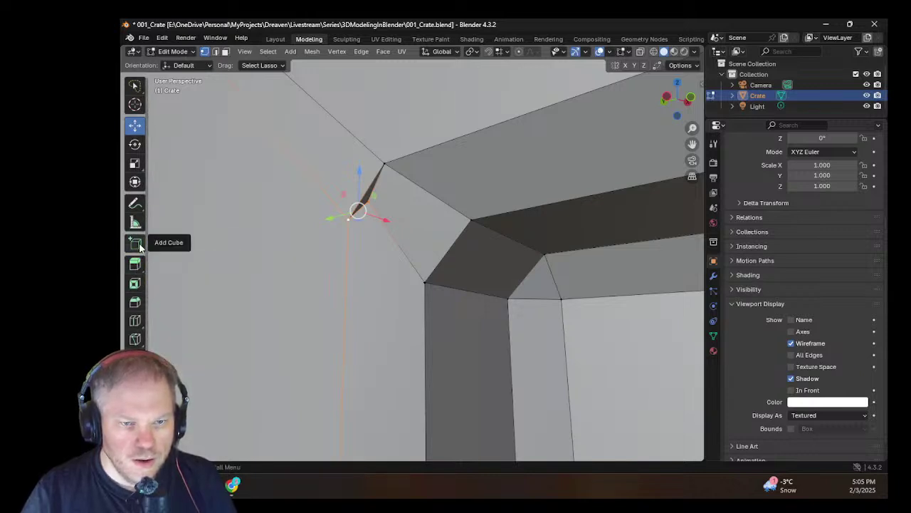
pyautogui.click(134, 339)
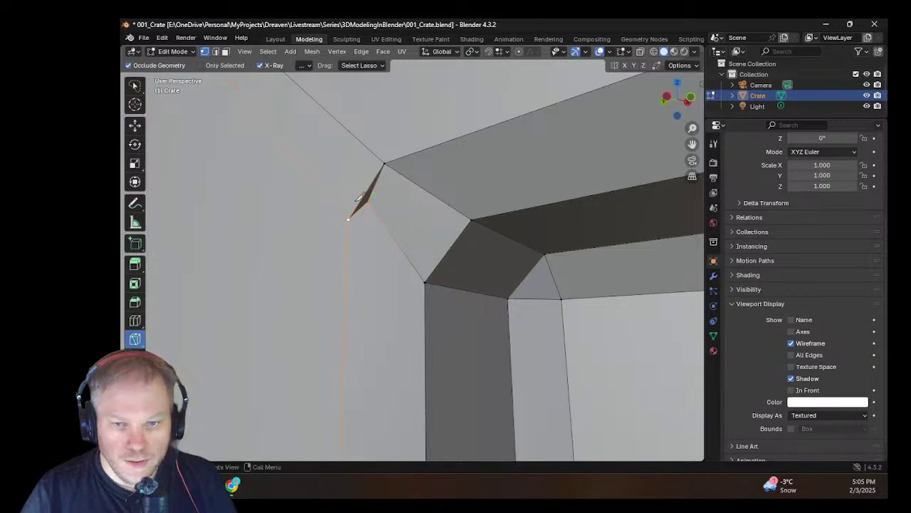
pyautogui.click(348, 218)
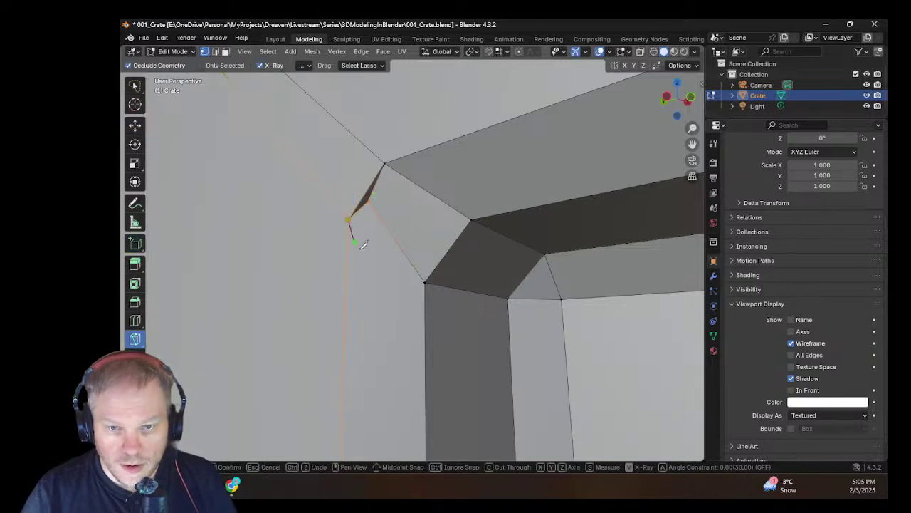
pyautogui.click(426, 282)
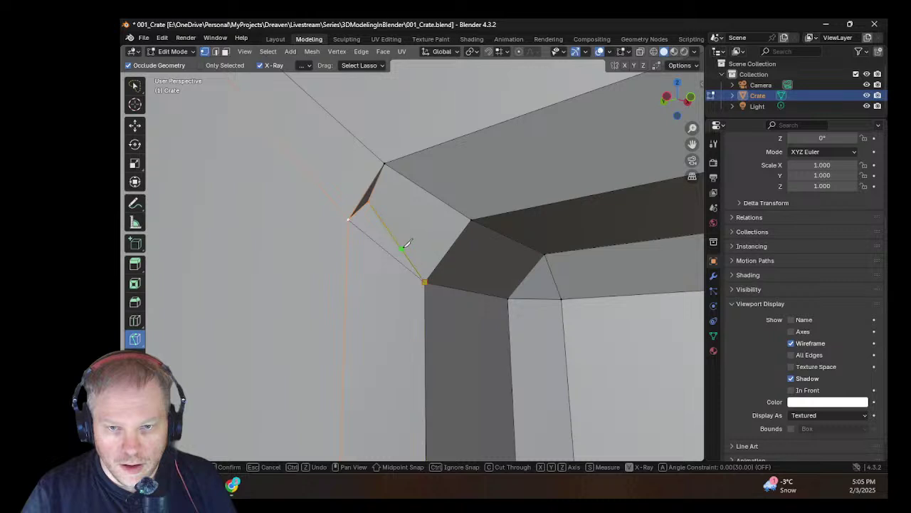
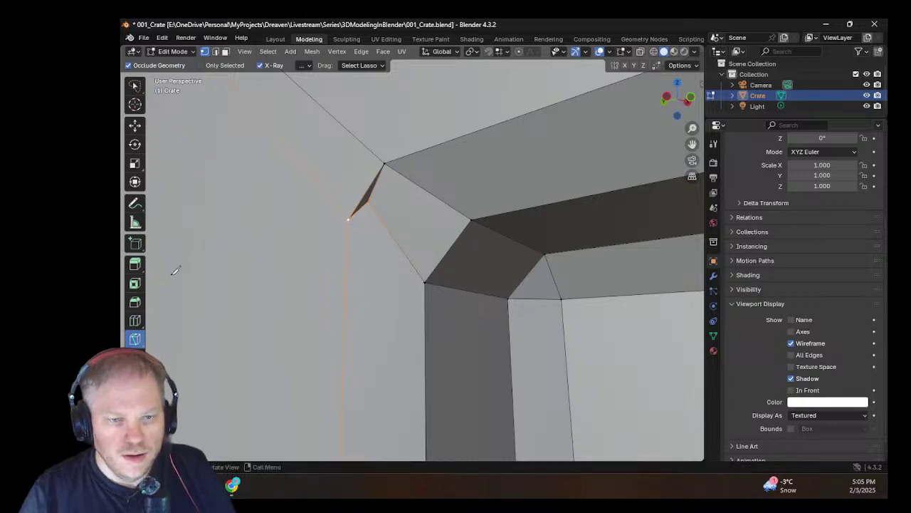
pyautogui.press('Return')
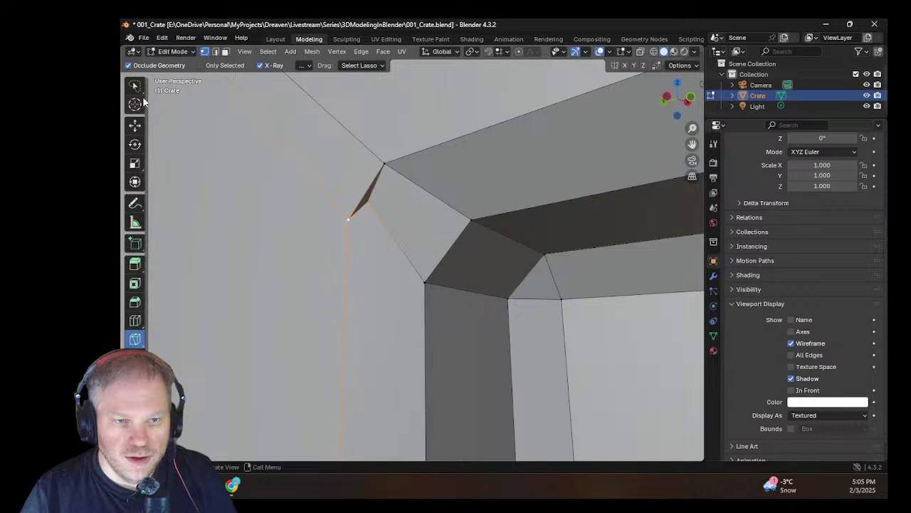
pyautogui.hotkey('shift', 'space')
pyautogui.press('g')
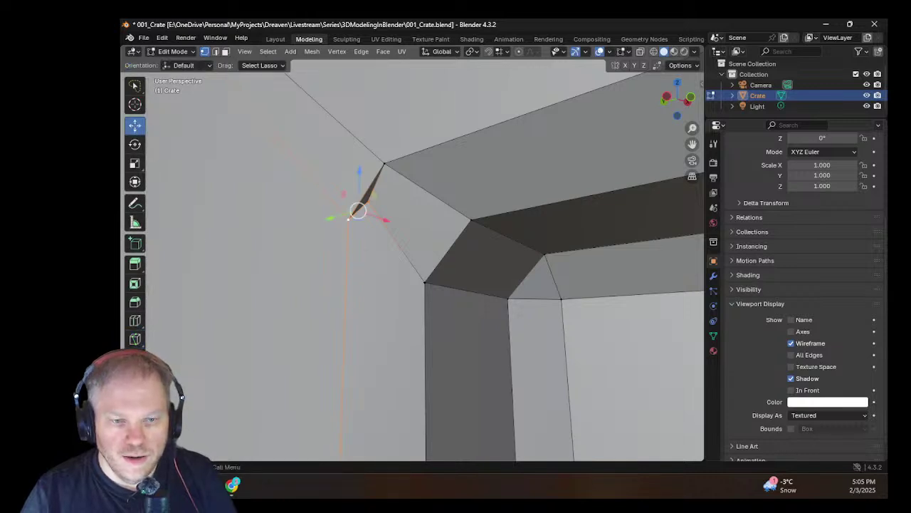
pyautogui.press('Tab')
pyautogui.press('Tab')
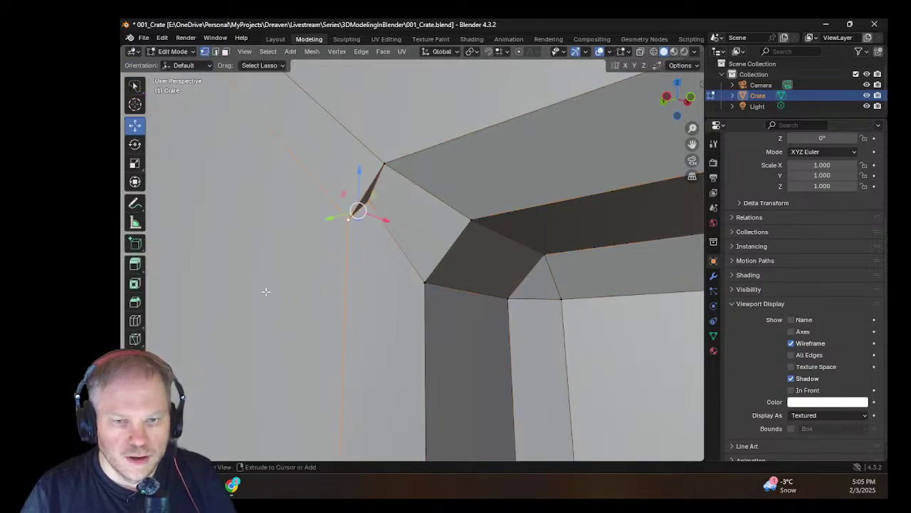
# Step: Cut a new edge with the Knife from the sliver's outermost vertex to the lower bevel vertex at the groove corner
pyautogui.click(136, 340)
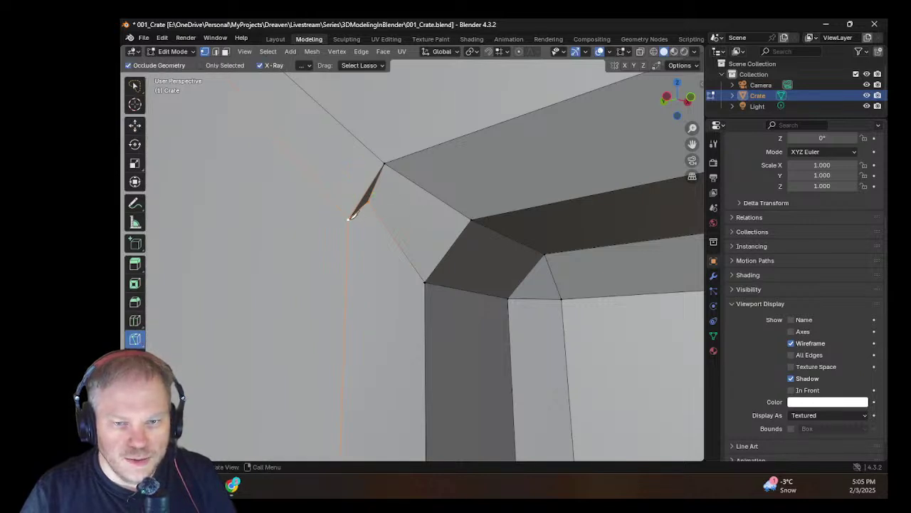
pyautogui.click(349, 218)
pyautogui.click(428, 279)
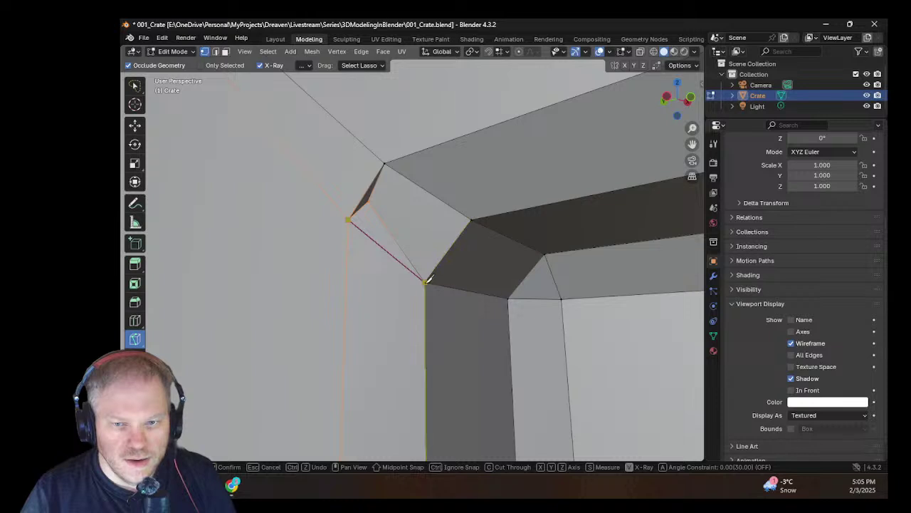
pyautogui.press('Return')
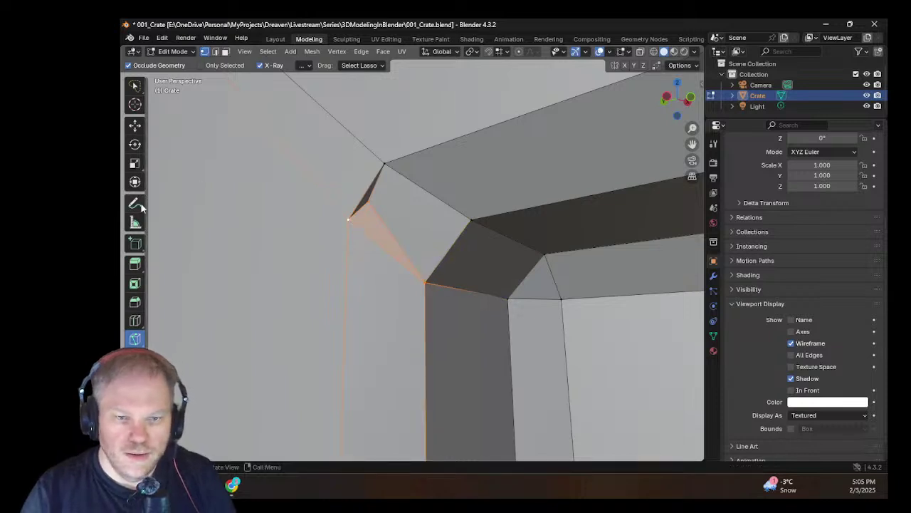
pyautogui.hotkey('shift', 'space')
pyautogui.press('g')
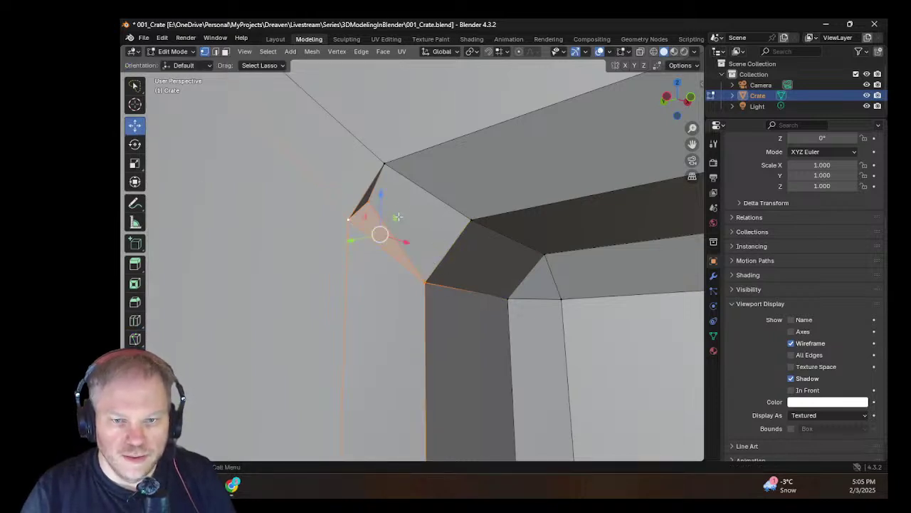
# Step: Dissolve the edges meeting at the sliver's inner vertex so the groove corner bevel becomes one clean face
pyautogui.click(215, 51)
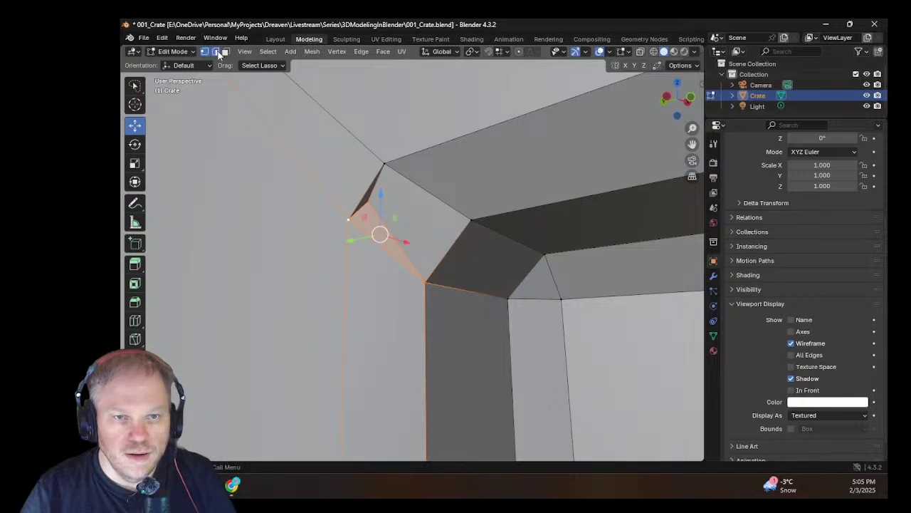
pyautogui.click(365, 207)
pyautogui.keyDown('shift'); pyautogui.click(366, 205); pyautogui.keyUp('shift')
pyautogui.keyDown('shift'); pyautogui.click(378, 189); pyautogui.keyUp('shift')
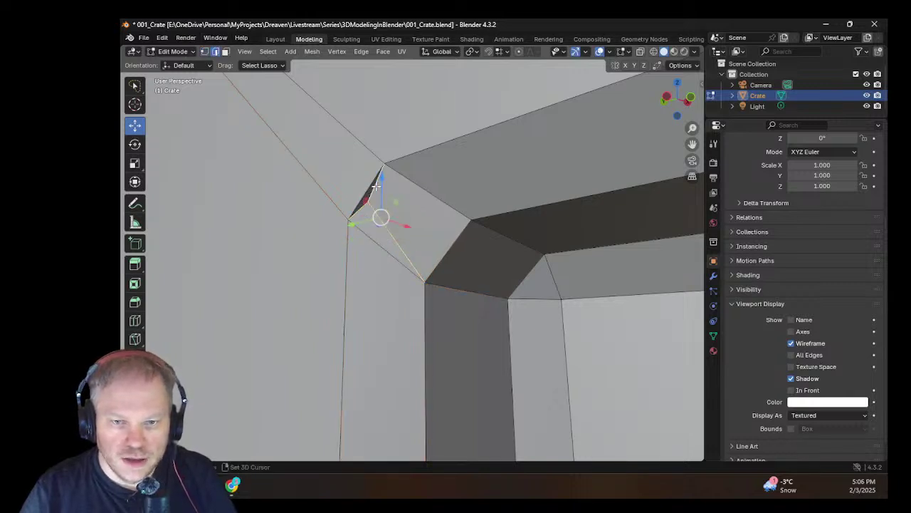
pyautogui.keyDown('shift'); pyautogui.click(392, 188); pyautogui.keyUp('shift')
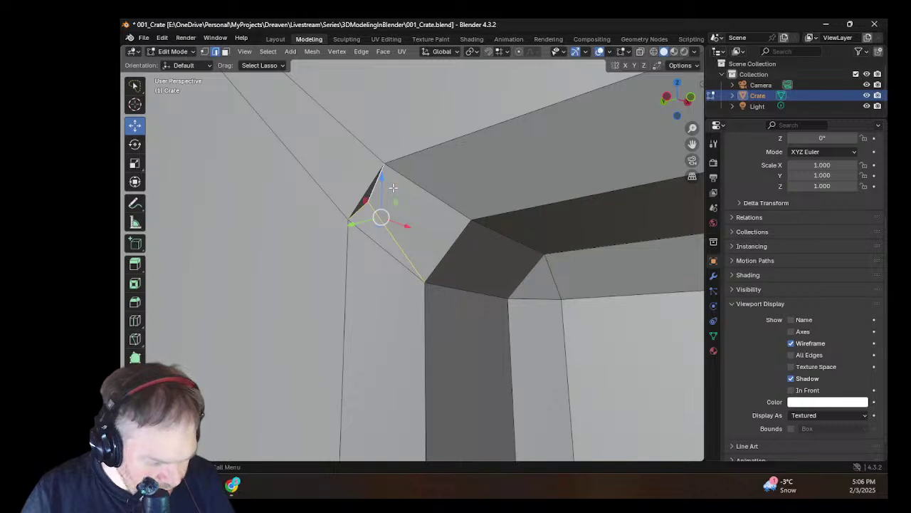
pyautogui.press('x')
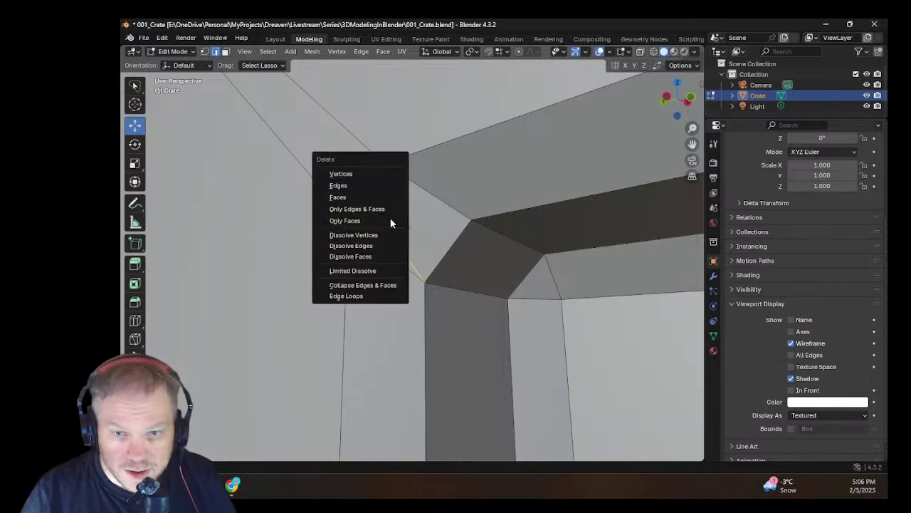
pyautogui.click(387, 247)
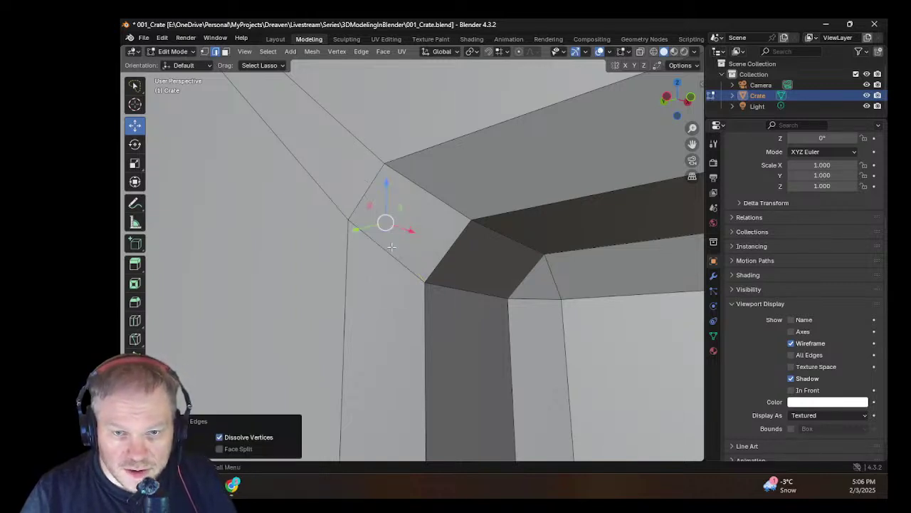
# Step: Examine the cleaned groove corner up close and from the left orthographic view to check how its upper vertex lines up
pyautogui.scroll(5, 428, 242)
pyautogui.scroll(-3, 433, 240)
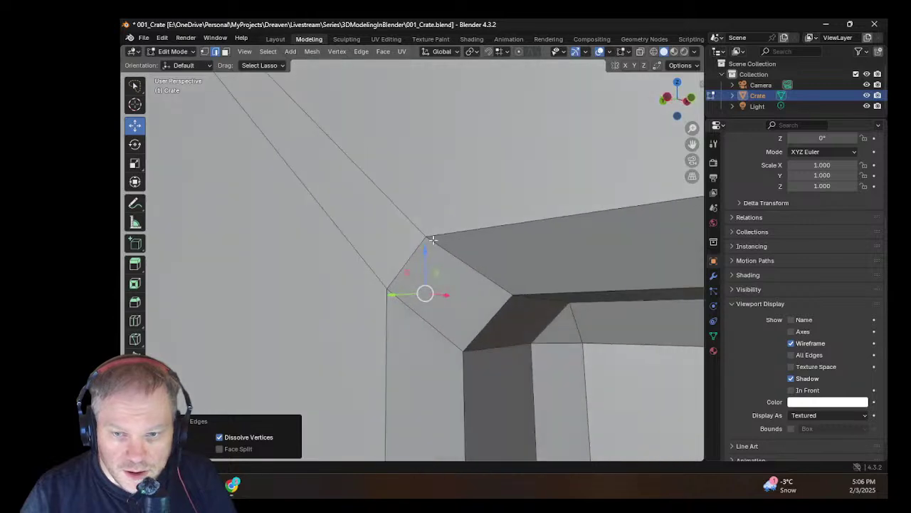
pyautogui.click(206, 53)
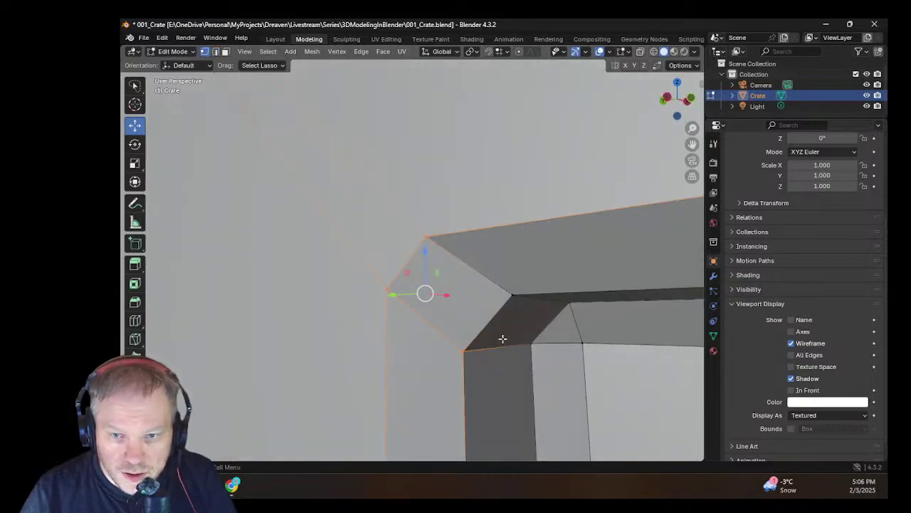
pyautogui.press('a')
pyautogui.scroll(3, 464, 321)
pyautogui.scroll(-3, 354, 204)
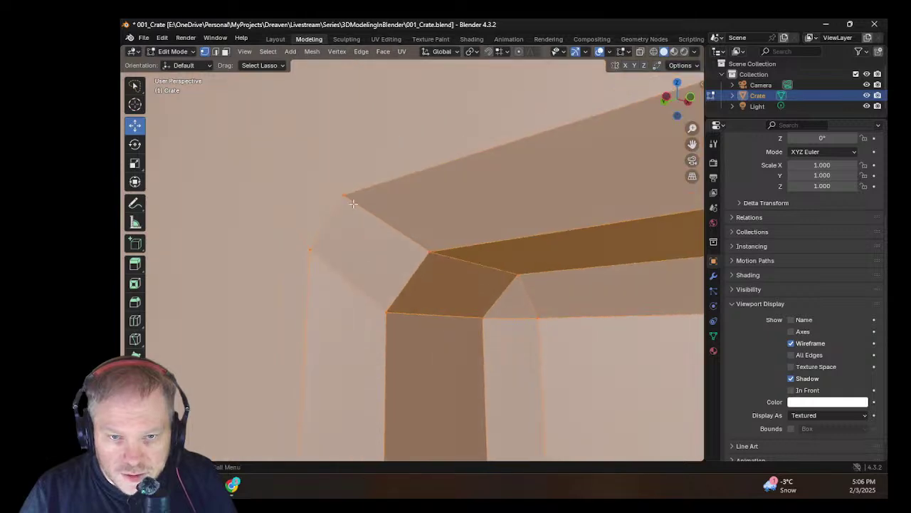
pyautogui.click(344, 194)
pyautogui.press('KP_Decimal')
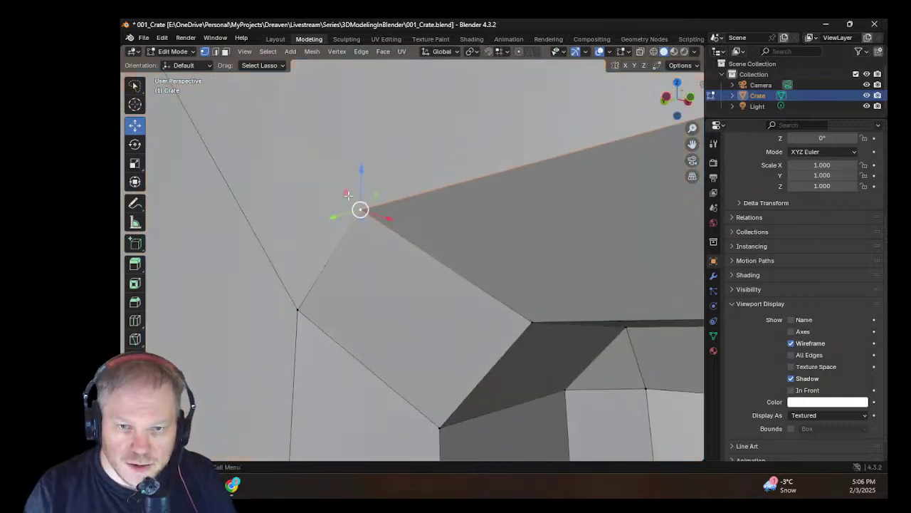
pyautogui.moveTo(383, 307); pyautogui.dragTo(452, 290, button='middle')
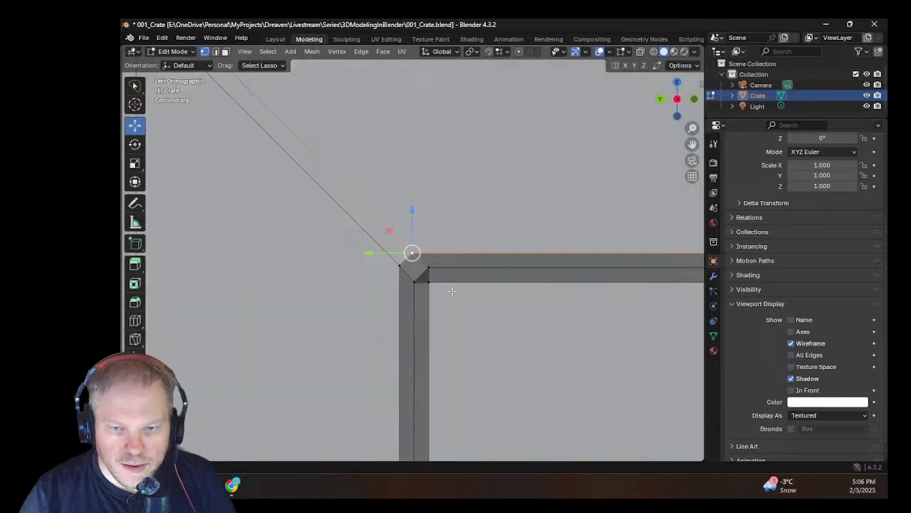
# Step: Undo the edge dissolve to compare the corner's outline with the slivers present, and restore the cleaned corner
pyautogui.hotkey('ctrl', 'z')
pyautogui.hotkey('ctrl', 'z')
pyautogui.hotkey('ctrl', 'z')
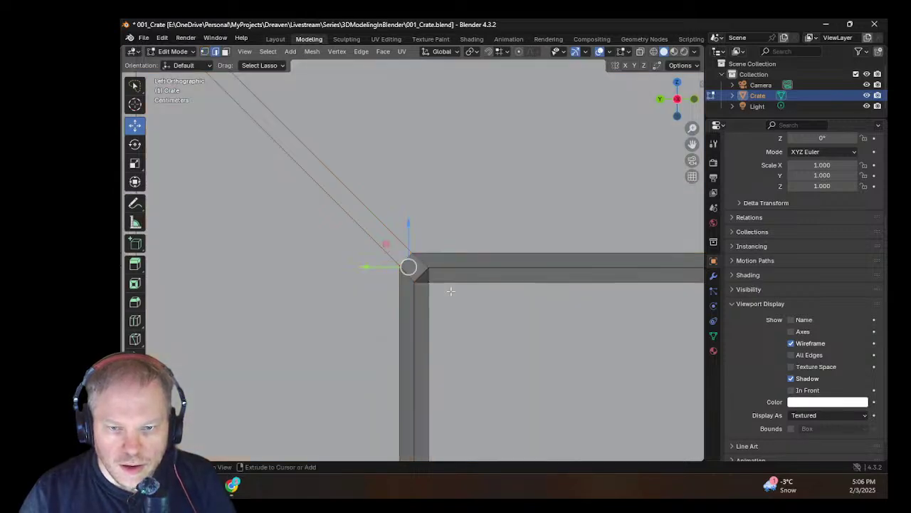
pyautogui.moveTo(451, 291); pyautogui.dragTo(386, 277, button='middle')
pyautogui.scroll(4, 385, 277)
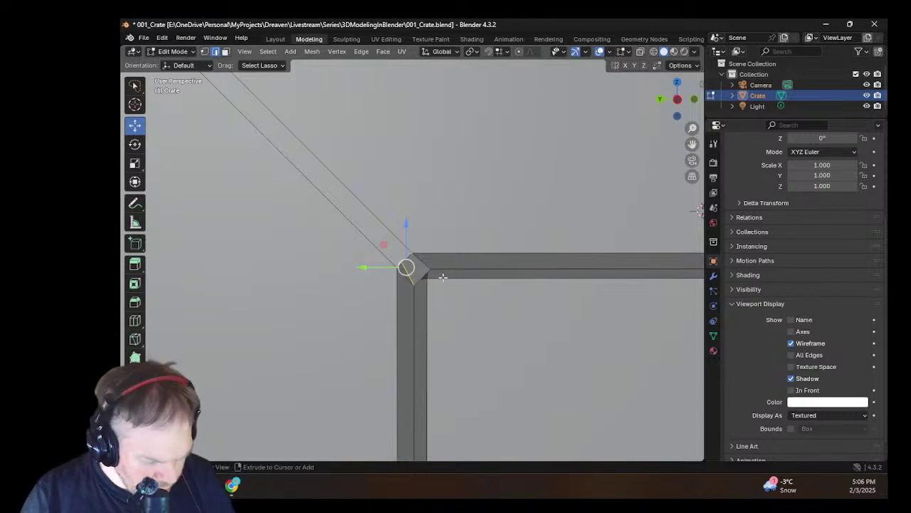
pyautogui.hotkey('ctrl', 'z')
pyautogui.hotkey('ctrl', 'z')
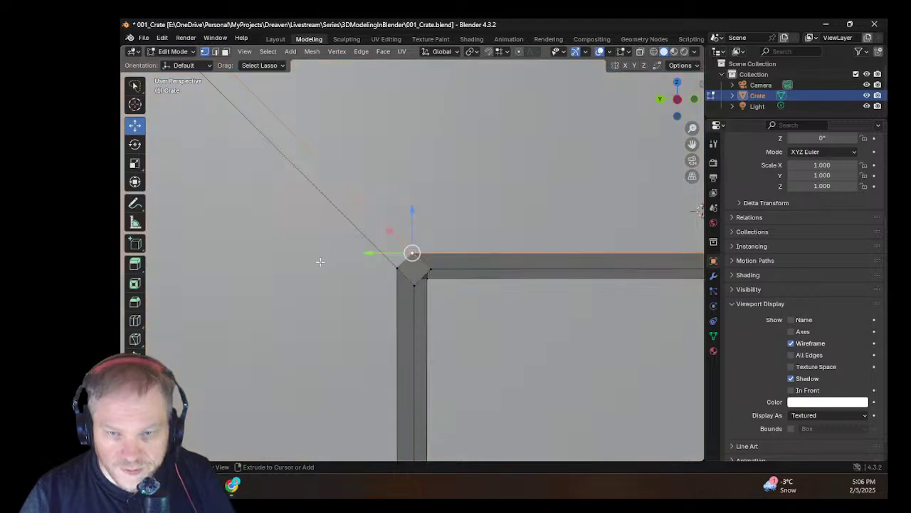
# Step: At the neighbouring groove corner, knife-cut edges from the upper and lower bevel vertices to the matching outer corner vertices around the sliver
pyautogui.moveTo(298, 258); pyautogui.dragTo(420, 247, button='middle')
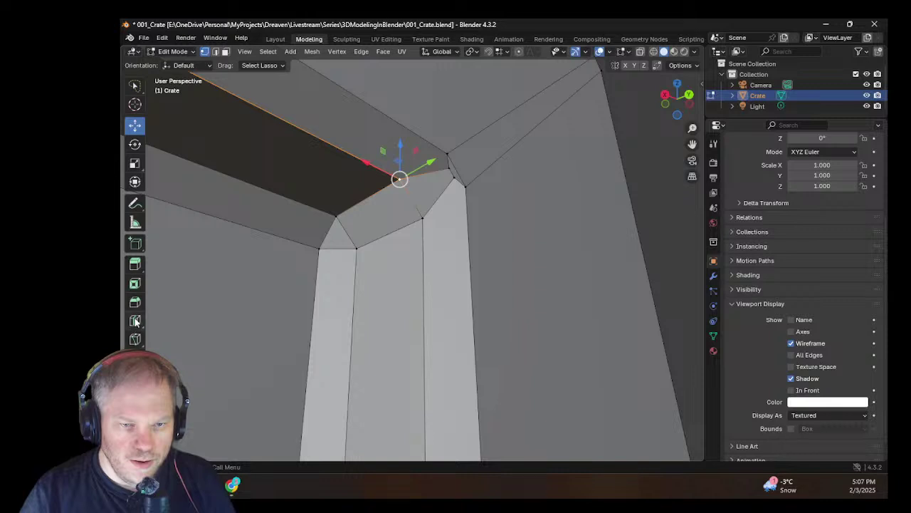
pyautogui.click(134, 339)
pyautogui.click(408, 173)
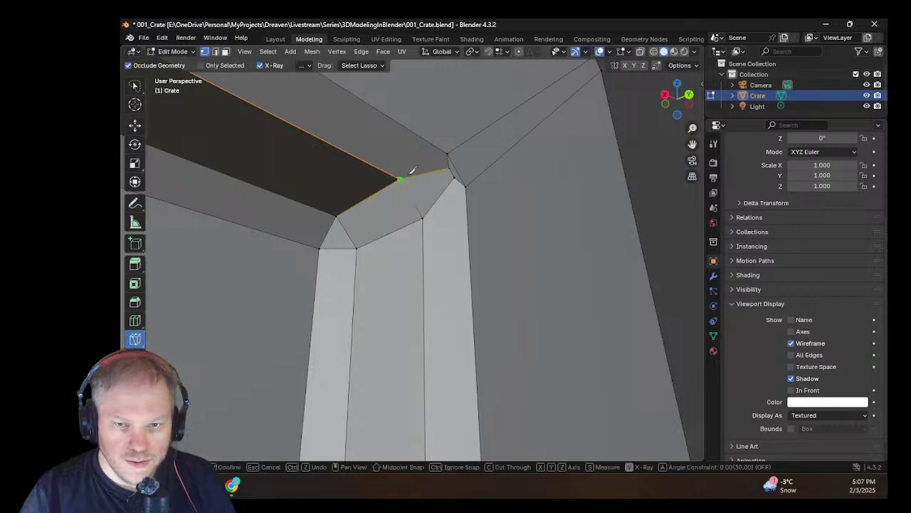
pyautogui.click(449, 152)
pyautogui.press('Return')
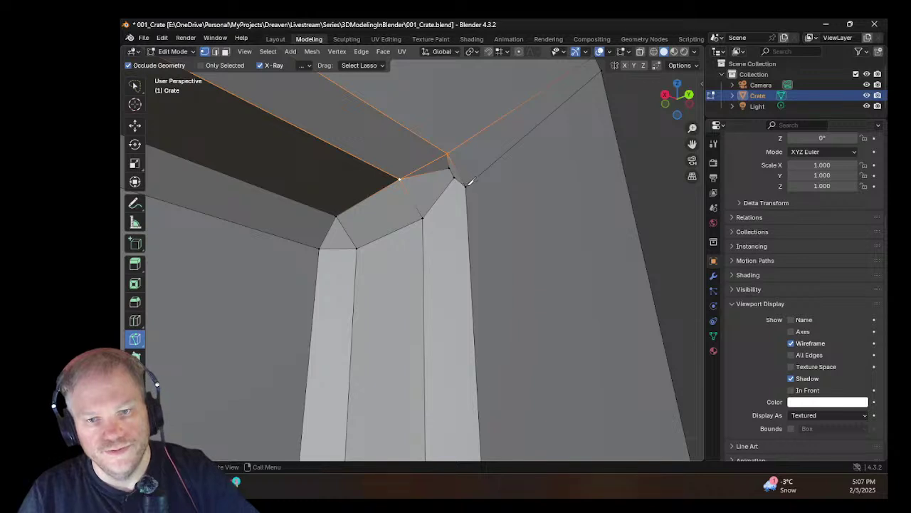
pyautogui.press('k')
pyautogui.click(465, 187)
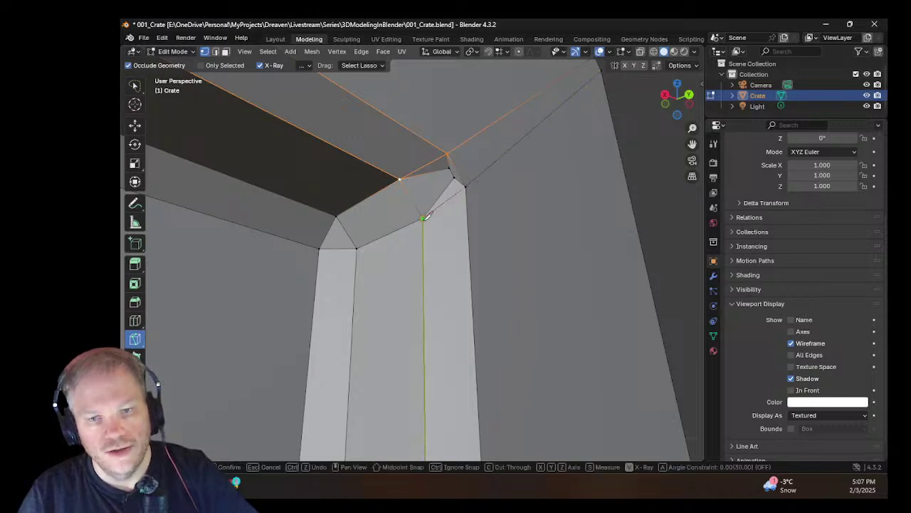
pyautogui.click(424, 218)
pyautogui.press('Return')
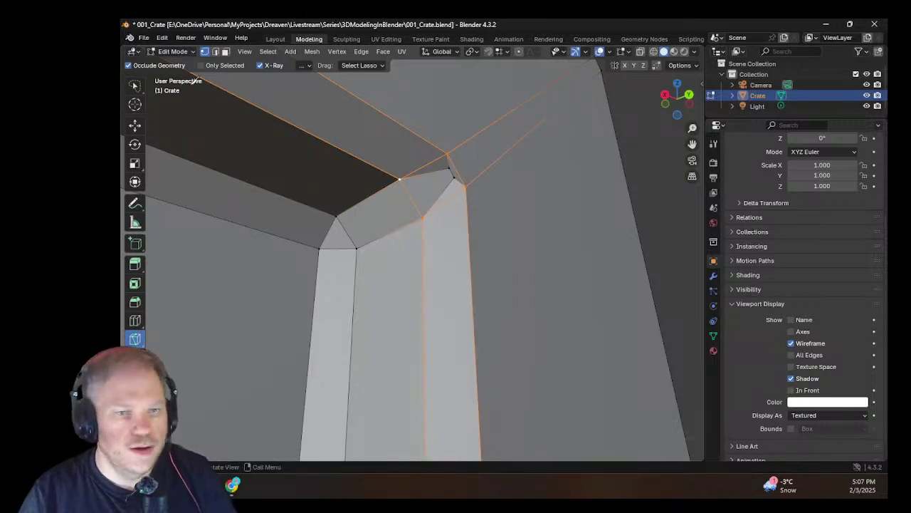
# Step: Select the sliver's short inner edge at the groove corner, grow the selection to the surrounding faces, and frame it up close
pyautogui.click(135, 125)
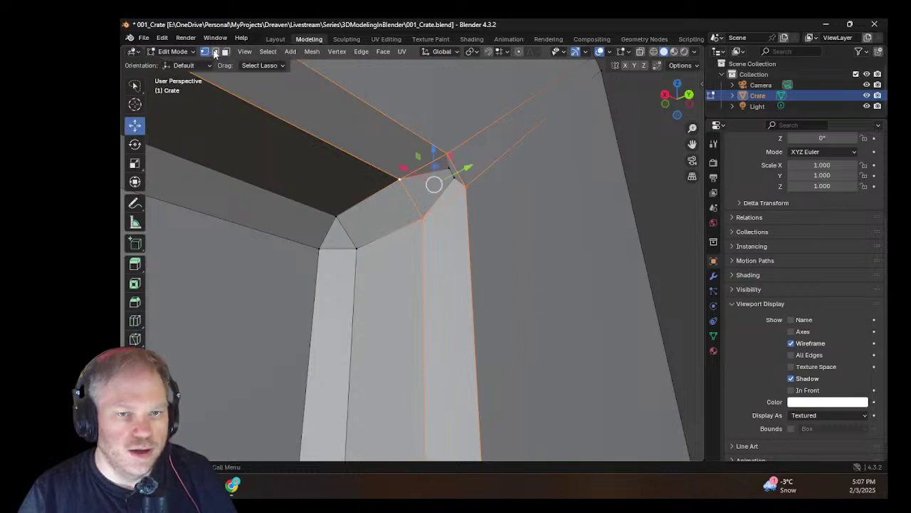
pyautogui.click(215, 52)
pyautogui.click(440, 168)
pyautogui.scroll(3, 460, 174)
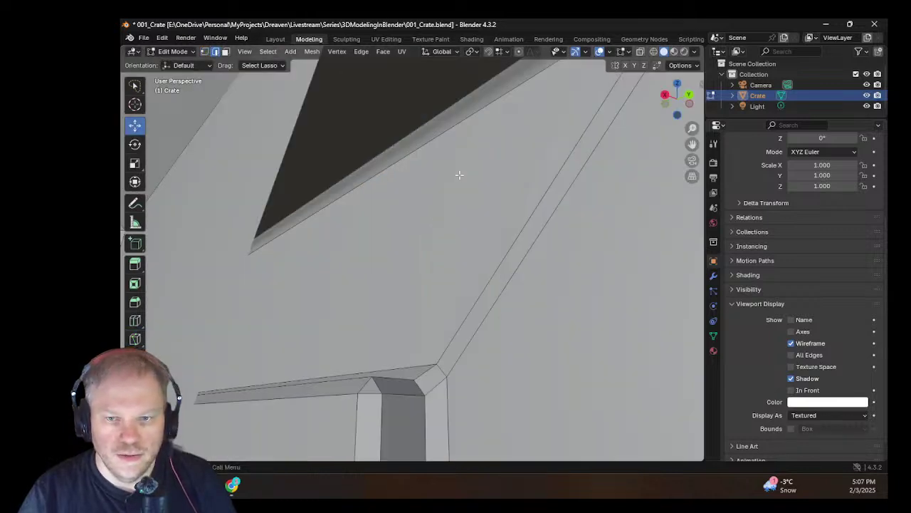
pyautogui.scroll(-3, 470, 168)
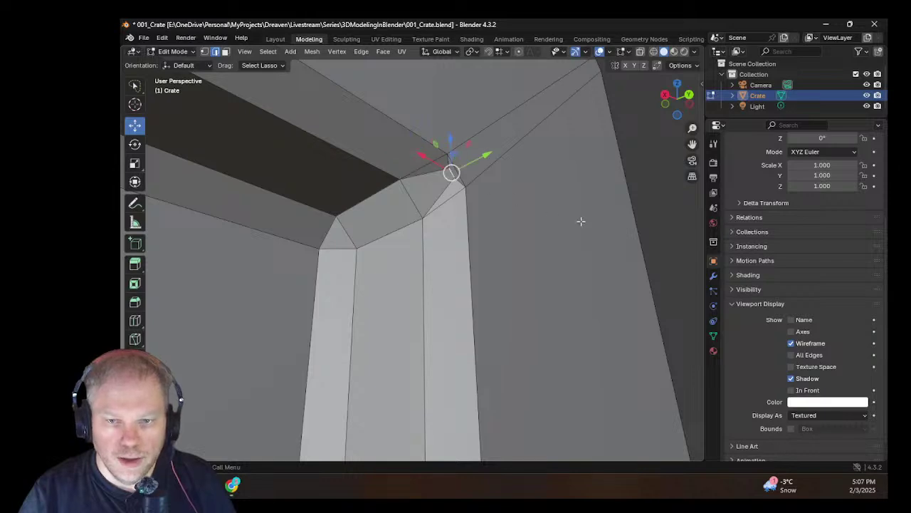
pyautogui.press('ctrl+KP_Add')
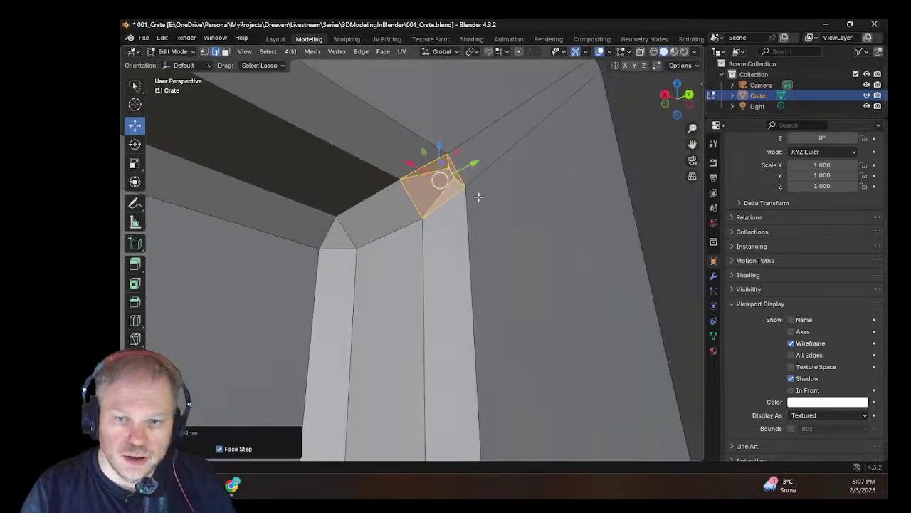
pyautogui.moveTo(479, 196); pyautogui.dragTo(477, 199, button='middle')
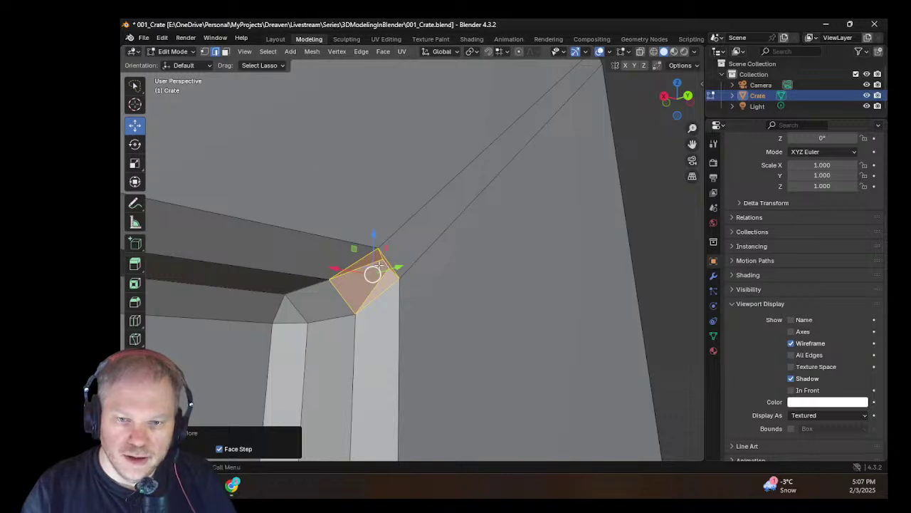
pyautogui.press('KP_Decimal')
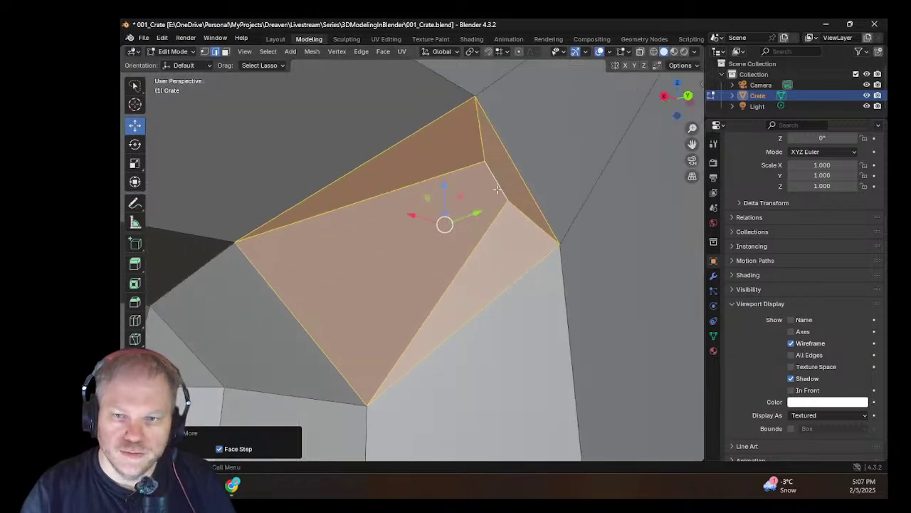
# Step: Dissolve the sliver's short inner edge and the edges running from its ends to the surrounding corner vertices
pyautogui.click(497, 189)
pyautogui.keyDown('shift'); pyautogui.click(514, 202); pyautogui.keyUp('shift')
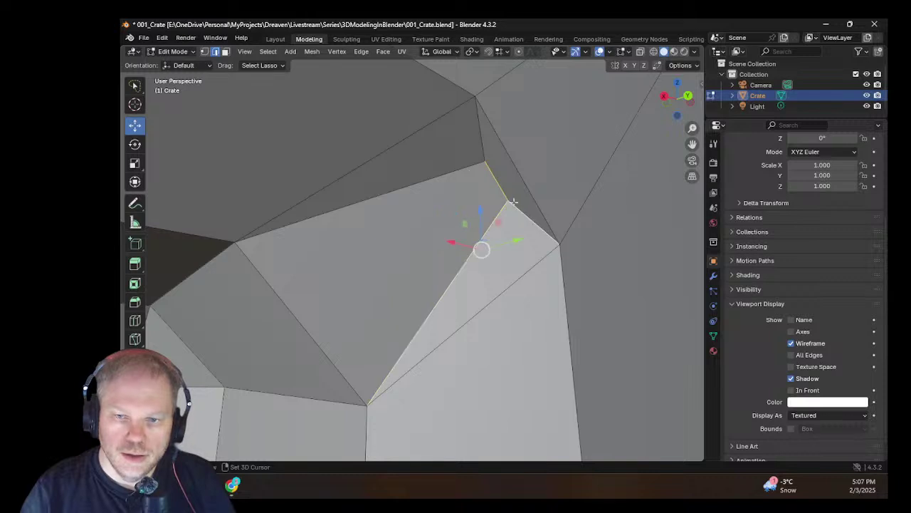
pyautogui.keyDown('shift'); pyautogui.click(470, 165); pyautogui.keyUp('shift')
pyautogui.keyDown('shift'); pyautogui.click(483, 151); pyautogui.keyUp('shift')
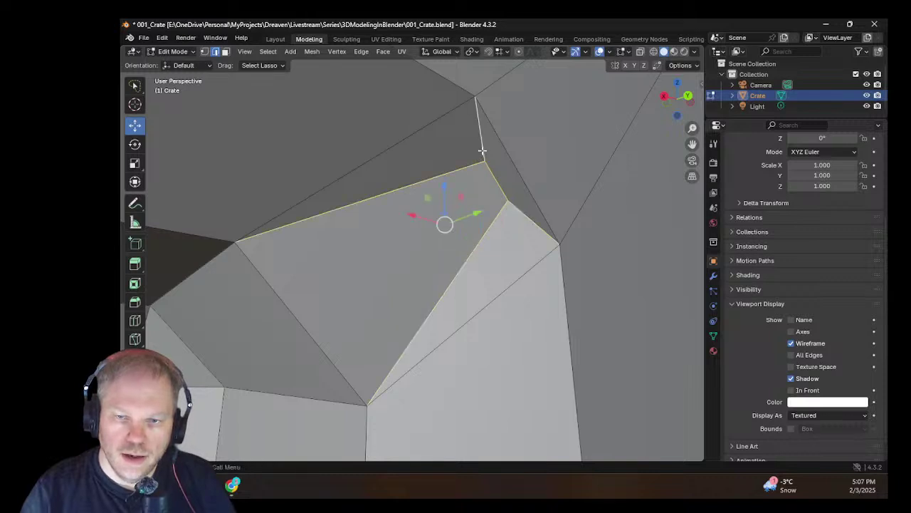
pyautogui.press('x')
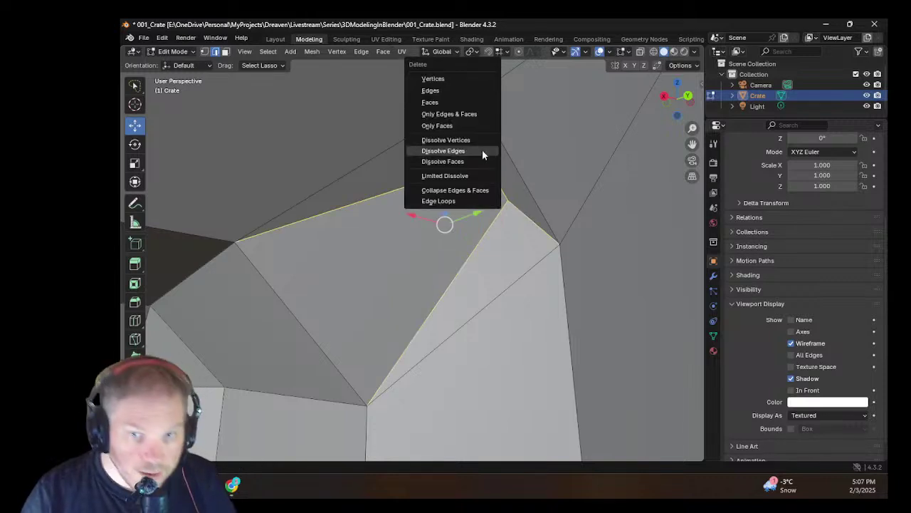
pyautogui.click(473, 152)
# Step: Examine the crate's other groove corners, including the lower ones, for remaining sliver geometry
pyautogui.scroll(-9, 490, 220)
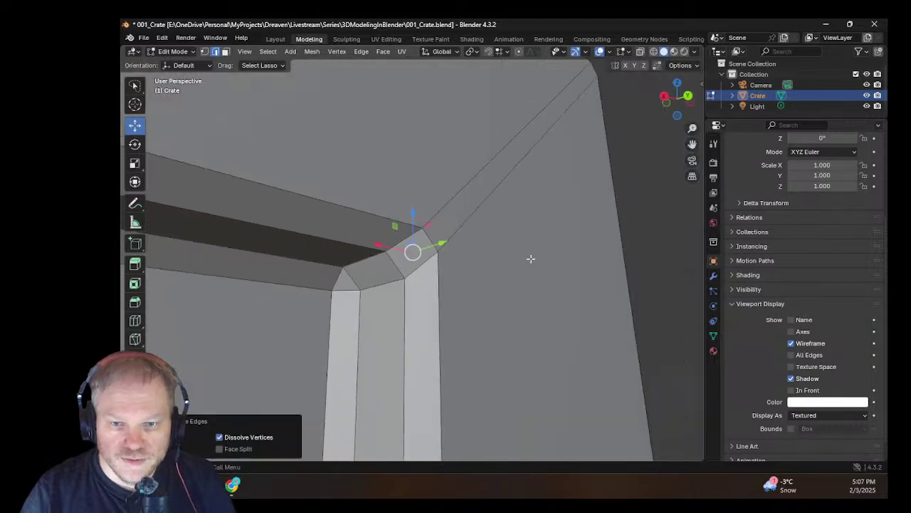
pyautogui.moveTo(530, 258); pyautogui.dragTo(364, 298, button='middle')
pyautogui.scroll(-1, 544, 319)
pyautogui.keyDown('shift'); pyautogui.moveTo(544, 320); pyautogui.dragTo(507, 111, button='middle'); pyautogui.keyUp('shift')
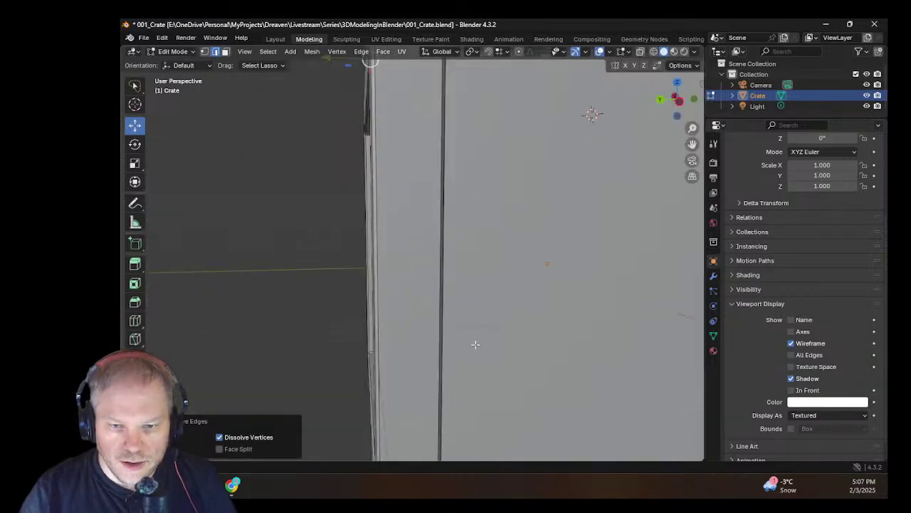
pyautogui.moveTo(475, 344); pyautogui.dragTo(356, 223, button='middle')
pyautogui.scroll(3, 335, 194)
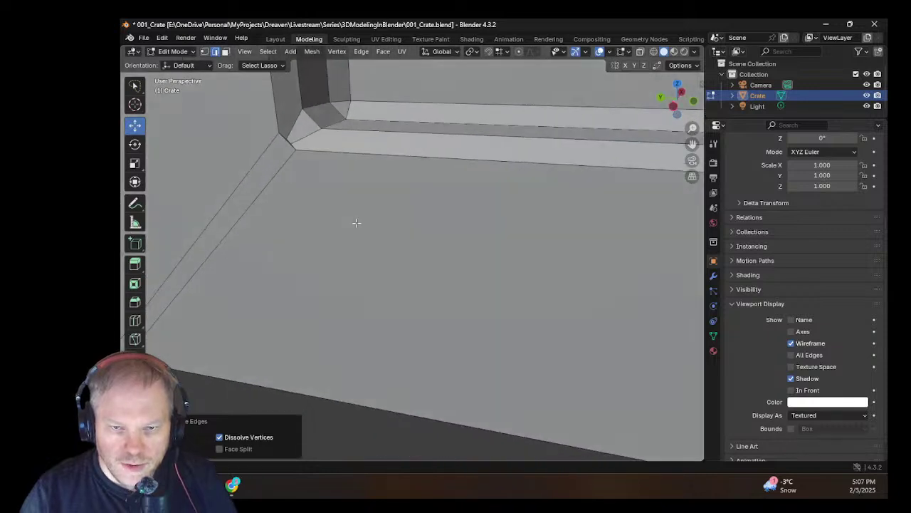
pyautogui.keyDown('shift'); pyautogui.moveTo(346, 187); pyautogui.dragTo(442, 352, button='middle'); pyautogui.keyUp('shift')
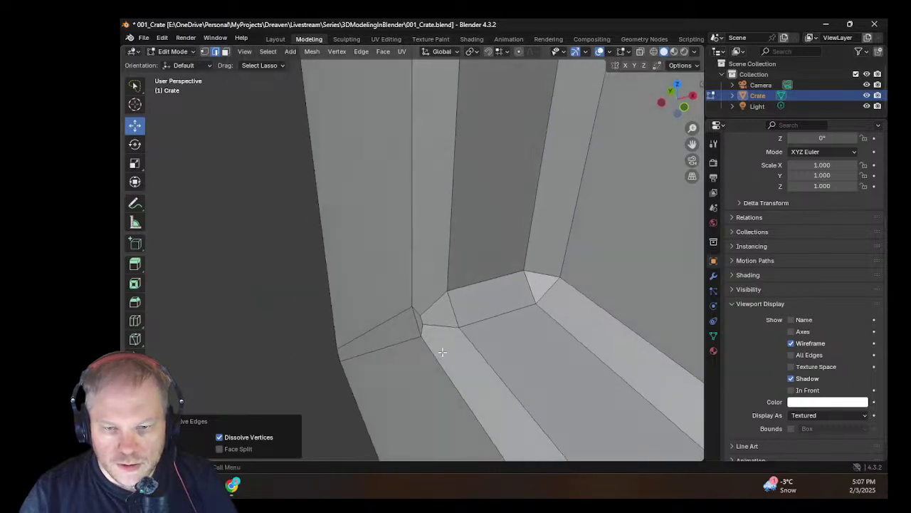
pyautogui.scroll(-5, 434, 322)
pyautogui.moveTo(434, 320); pyautogui.dragTo(459, 453, button='middle')
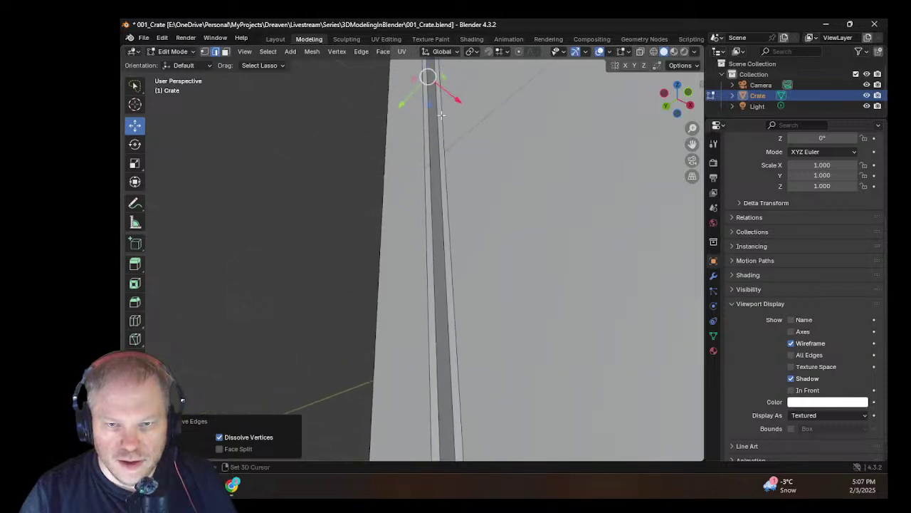
pyautogui.keyDown('shift'); pyautogui.moveTo(442, 114); pyautogui.dragTo(496, 396, button='middle'); pyautogui.keyUp('shift')
pyautogui.moveTo(514, 171); pyautogui.dragTo(519, 236, button='middle')
pyautogui.scroll(5, 519, 234)
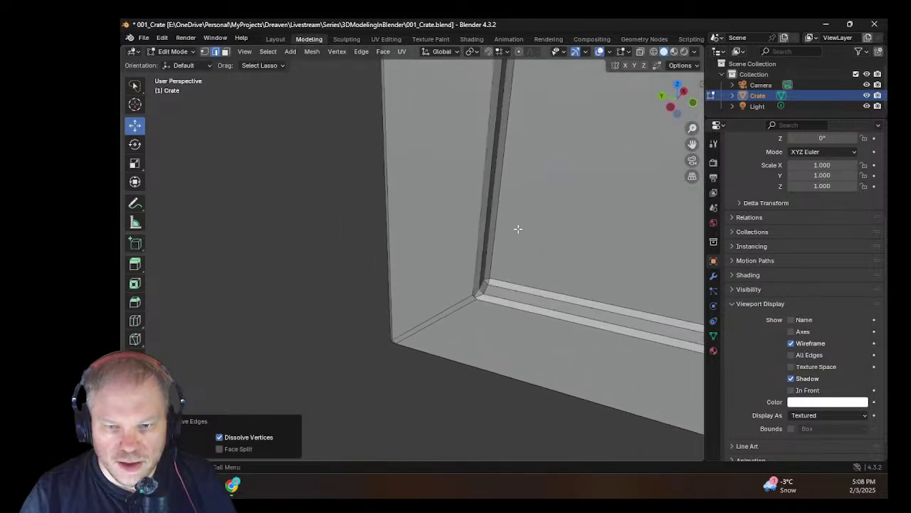
# Step: Switch to vertex selection and select the vertex at the outer tip of the lower groove corner
pyautogui.click(380, 346)
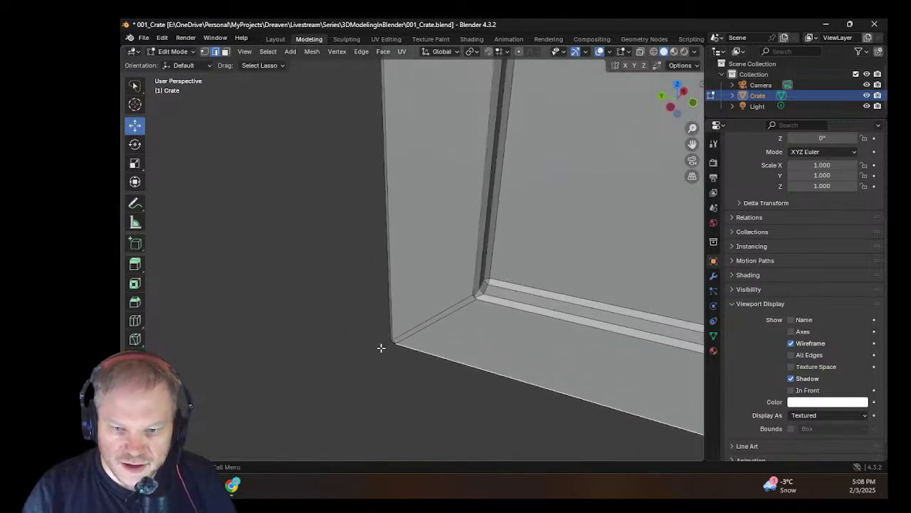
pyautogui.click(205, 51)
pyautogui.click(481, 285)
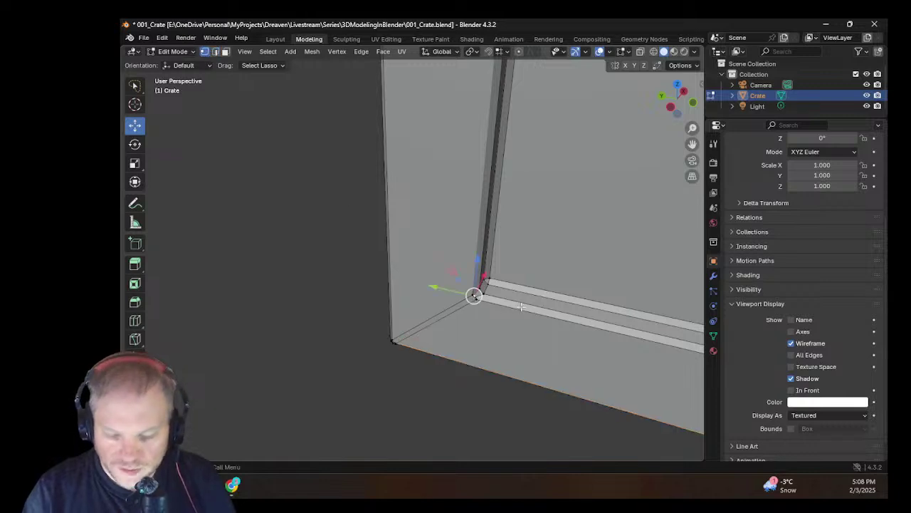
# Step: Knife-cut an edge at the crate's lower recess corner, from the upper outer frame vertex to the adjacent bevel vertex on the vertical strip
pyautogui.press('KP_Decimal')
pyautogui.scroll(-5, 444, 205)
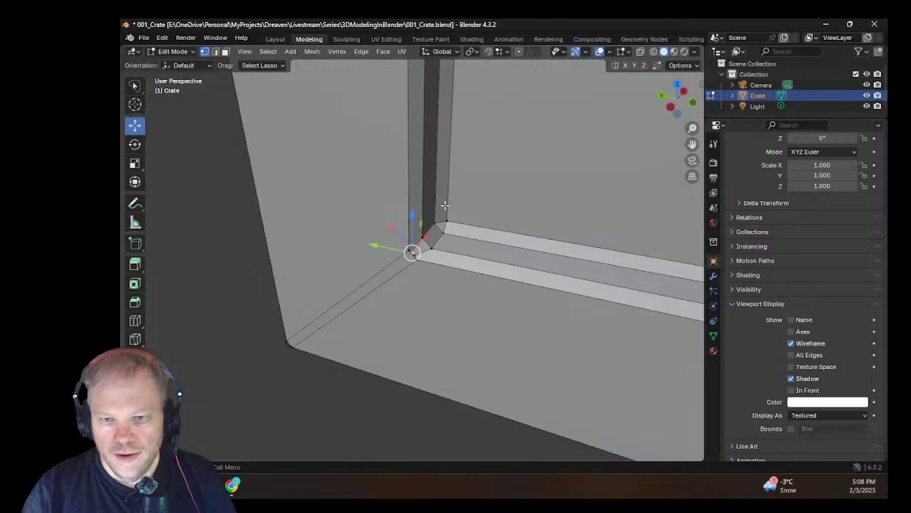
pyautogui.scroll(4, 445, 205)
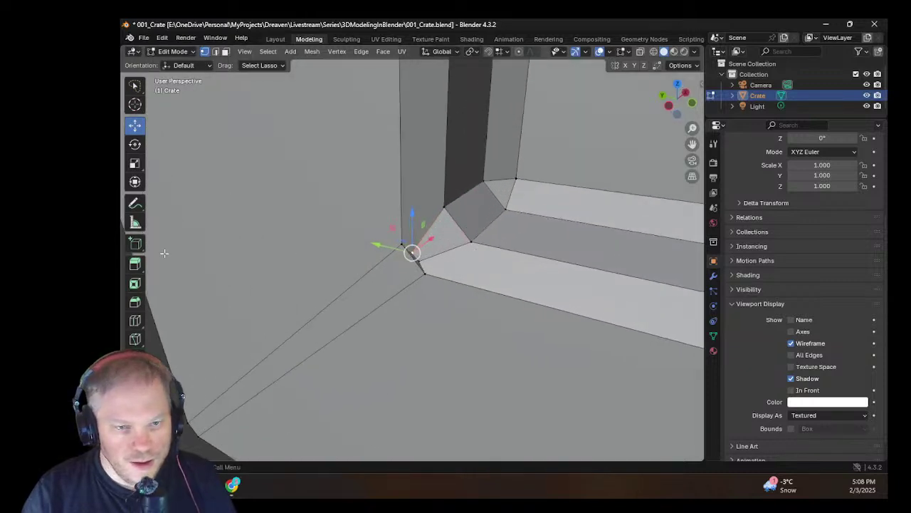
pyautogui.click(135, 339)
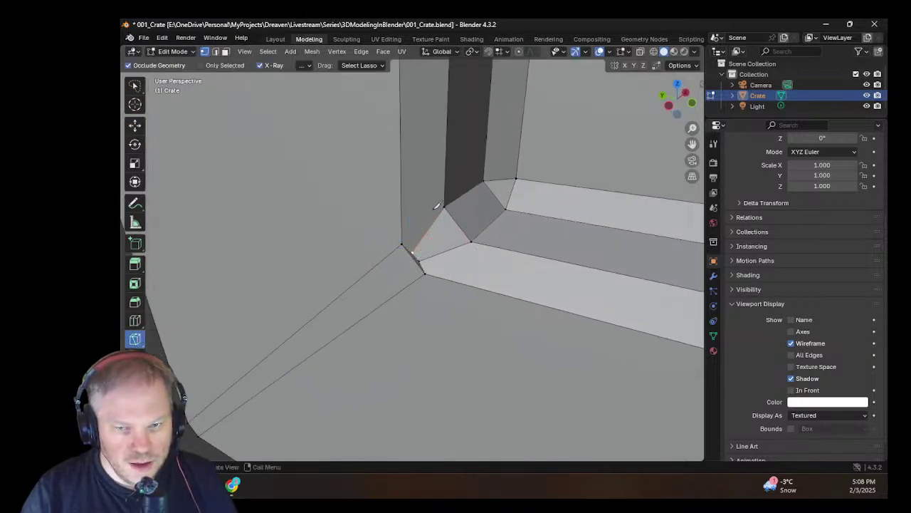
pyautogui.click(402, 244)
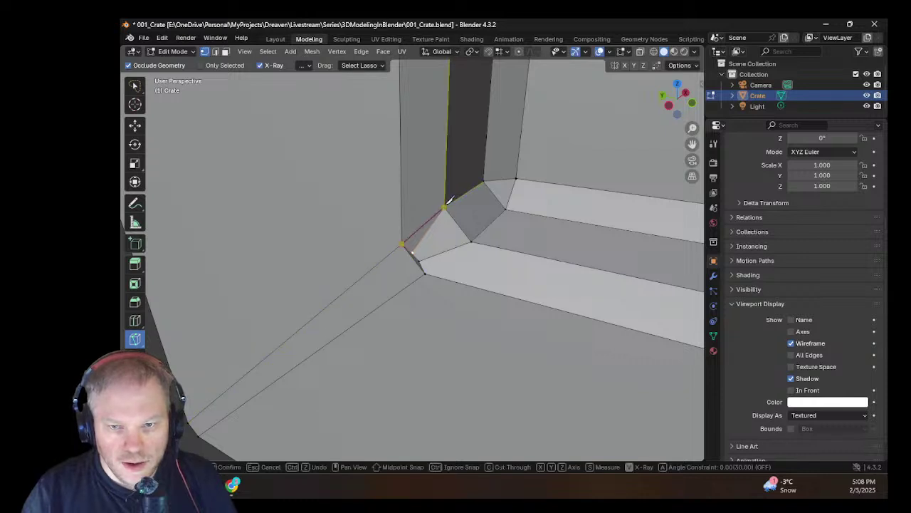
pyautogui.click(448, 202)
pyautogui.press('Return')
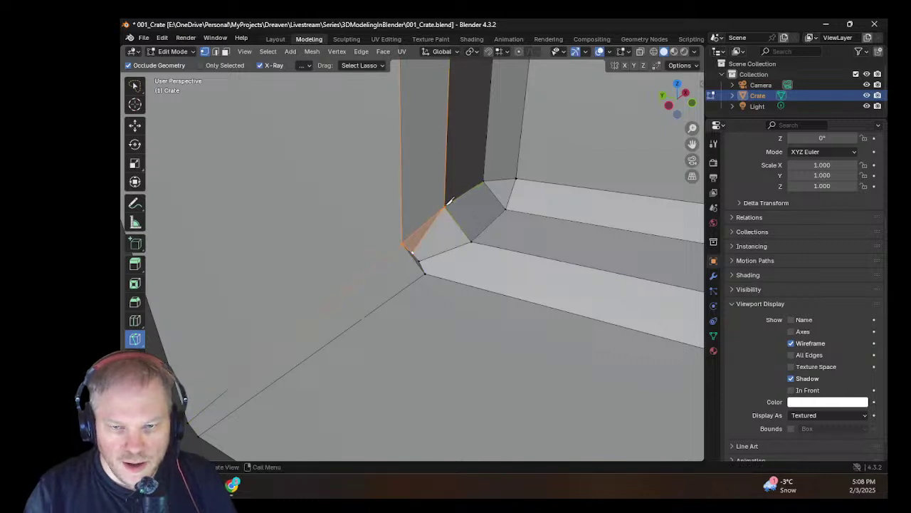
# Step: Knife-cut a second edge at the same corner, from the horizontal strip's inner bevel vertex to the lower outer frame vertex
pyautogui.click(471, 242)
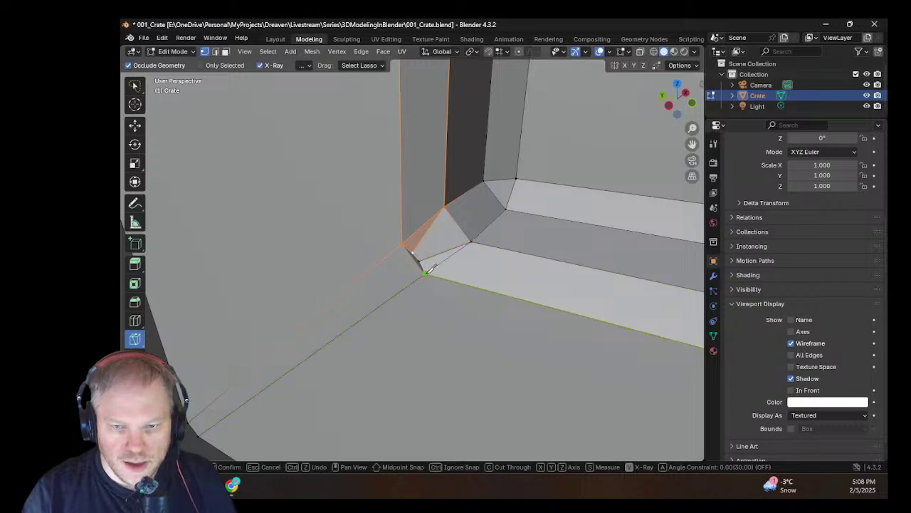
pyautogui.click(425, 273)
pyautogui.press('Return')
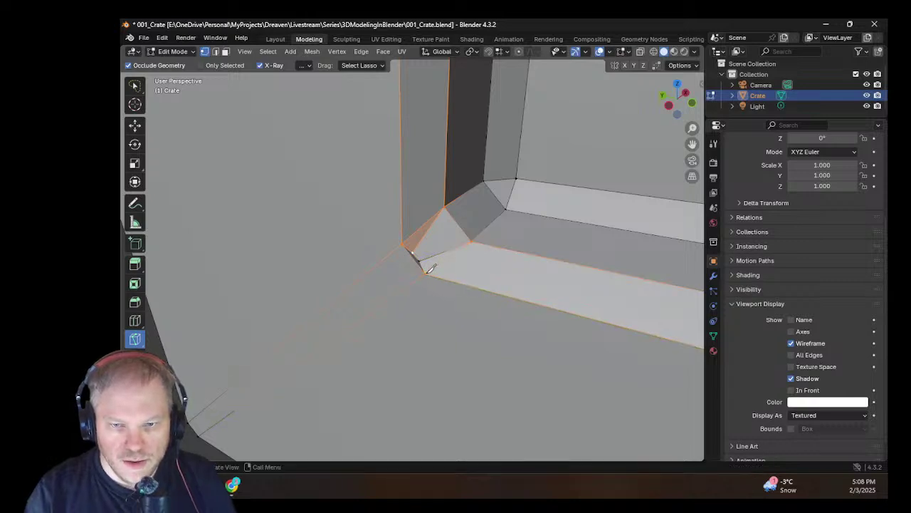
pyautogui.click(135, 124)
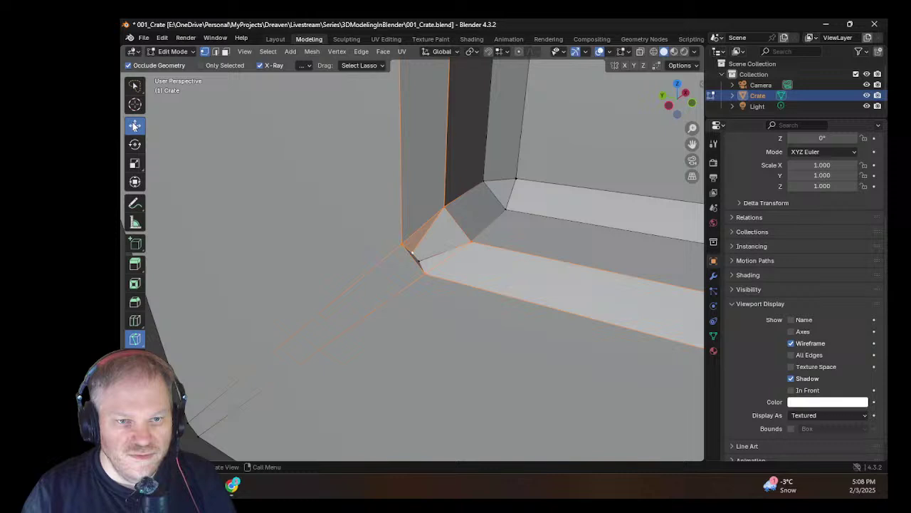
# Step: Dissolve the five redundant edges inside the two new cuts at this recess corner, using edge selection
pyautogui.click(225, 51)
pyautogui.moveTo(390, 207); pyautogui.dragTo(431, 267, button='middle')
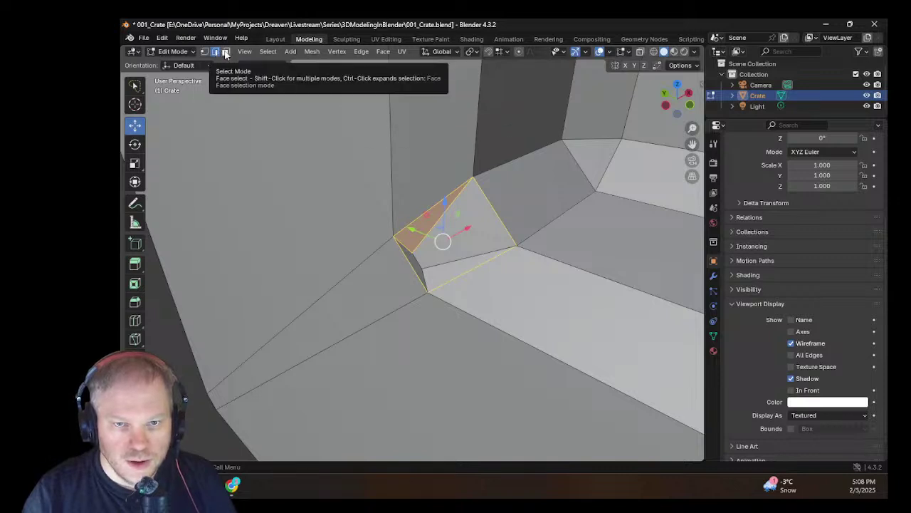
pyautogui.click(225, 53)
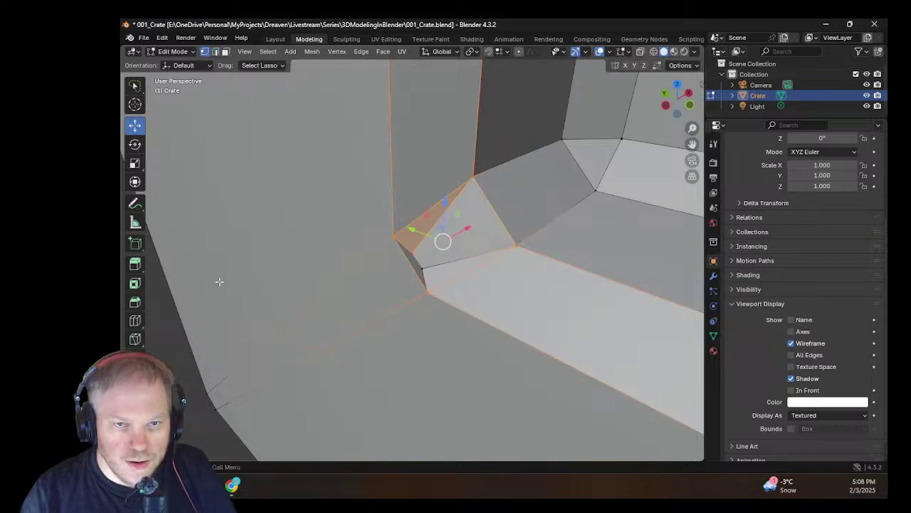
pyautogui.press('2')
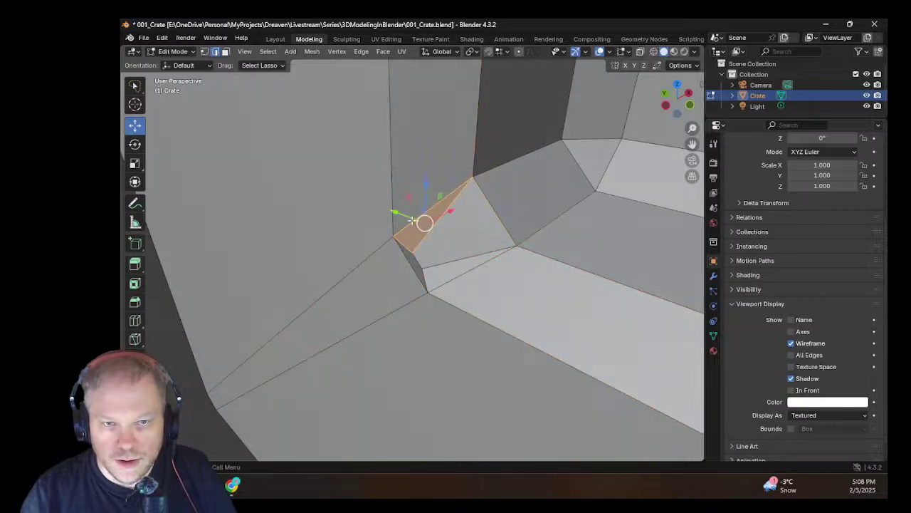
pyautogui.click(448, 264)
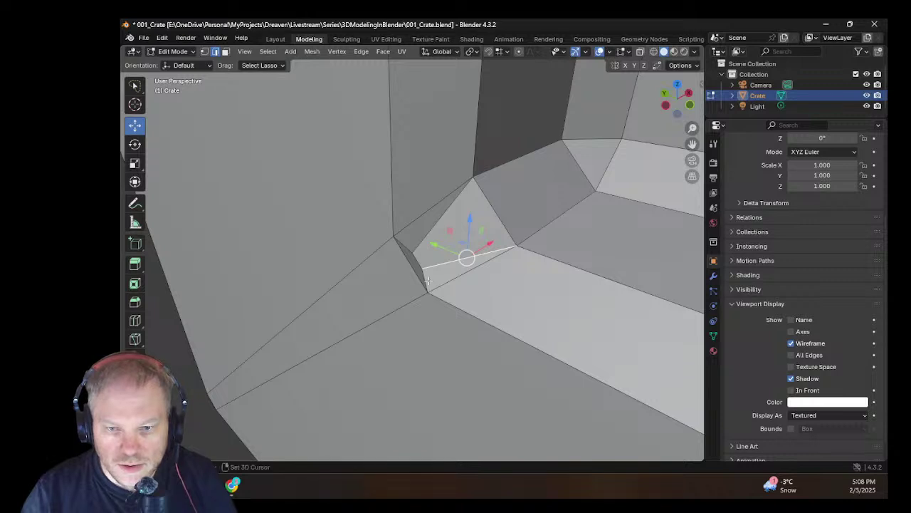
pyautogui.keyDown('shift'); pyautogui.click(414, 248); pyautogui.keyUp('shift')
pyautogui.keyDown('shift'); pyautogui.click(401, 242); pyautogui.keyUp('shift')
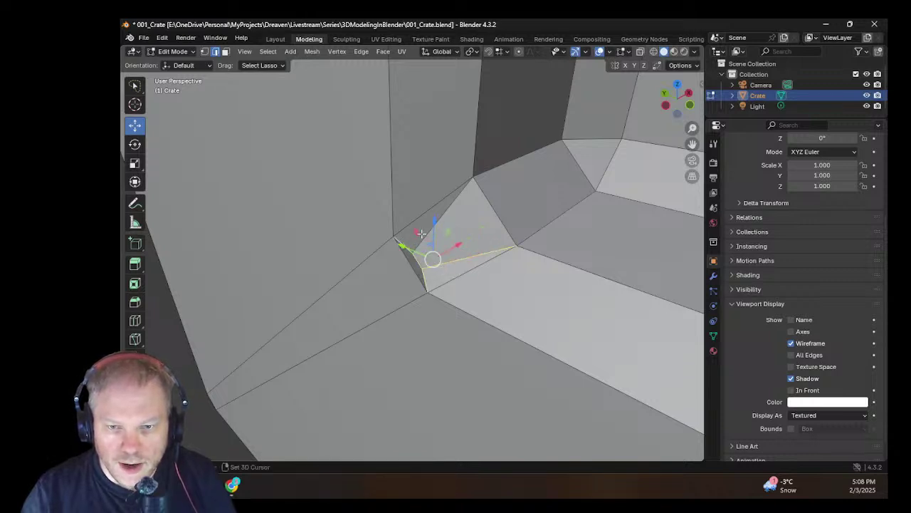
pyautogui.keyDown('shift'); pyautogui.click(422, 236); pyautogui.keyUp('shift')
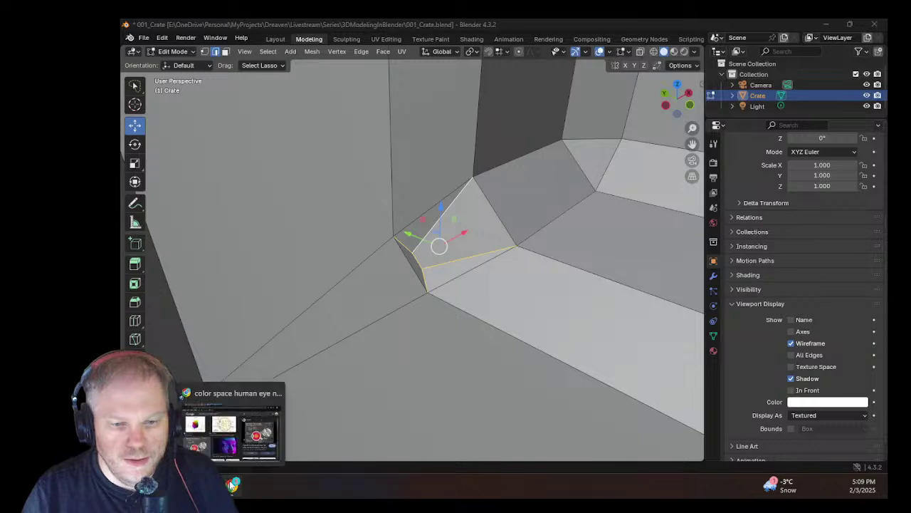
pyautogui.moveTo(336, 246); pyautogui.dragTo(490, 269, button='middle')
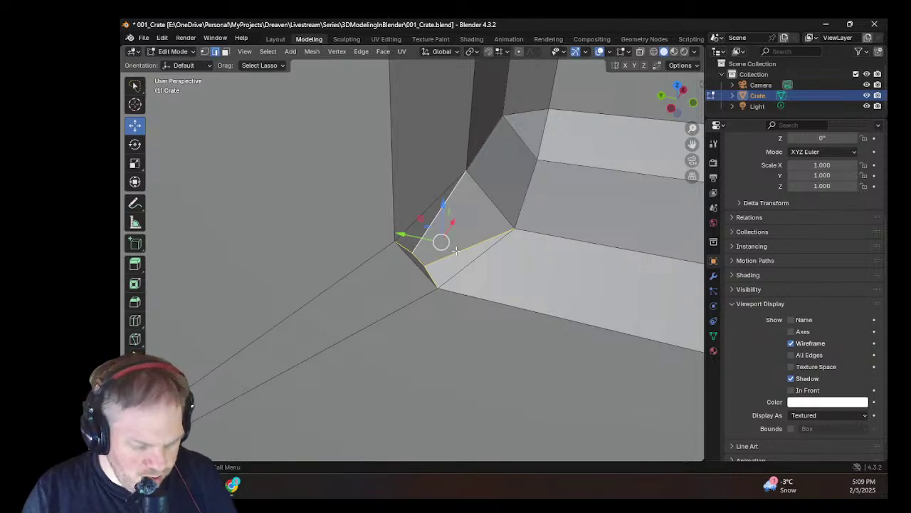
pyautogui.moveTo(456, 251); pyautogui.dragTo(437, 299, button='middle')
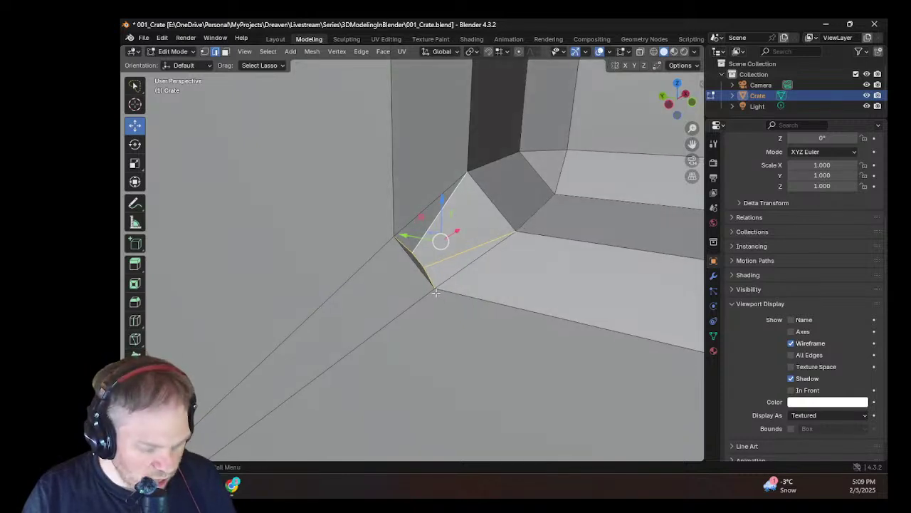
pyautogui.press('x')
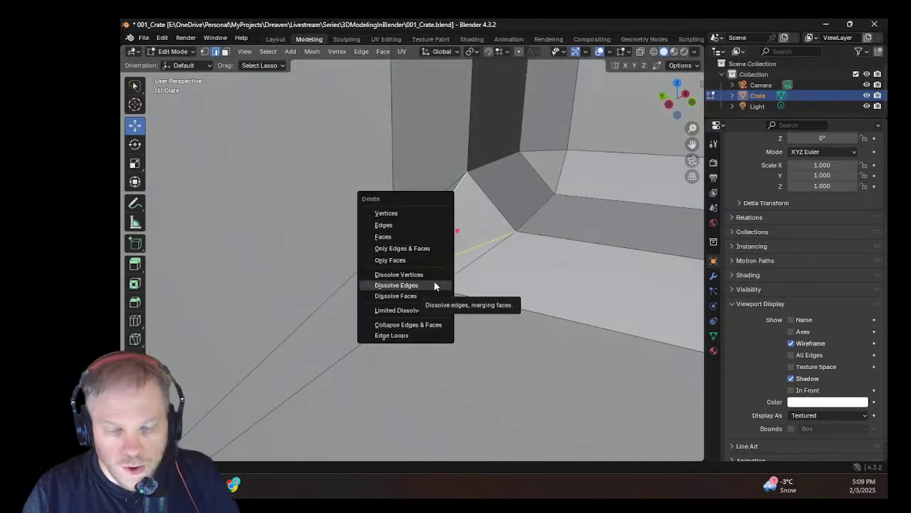
pyautogui.click(430, 288)
# Step: Knife-cut two edges at the lower recess corner on the crate's other side, joining both inner bevel vertices to their outer frame vertices
pyautogui.moveTo(430, 287); pyautogui.dragTo(354, 283, button='middle')
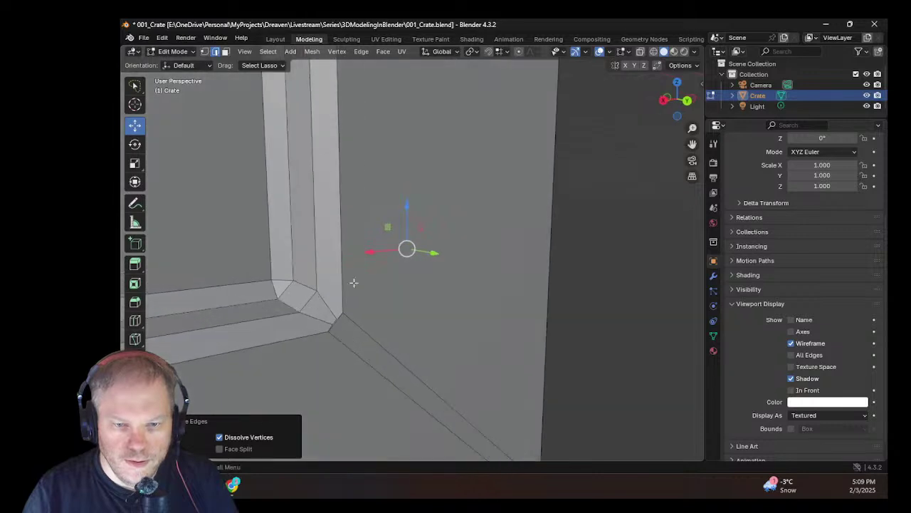
pyautogui.click(315, 317)
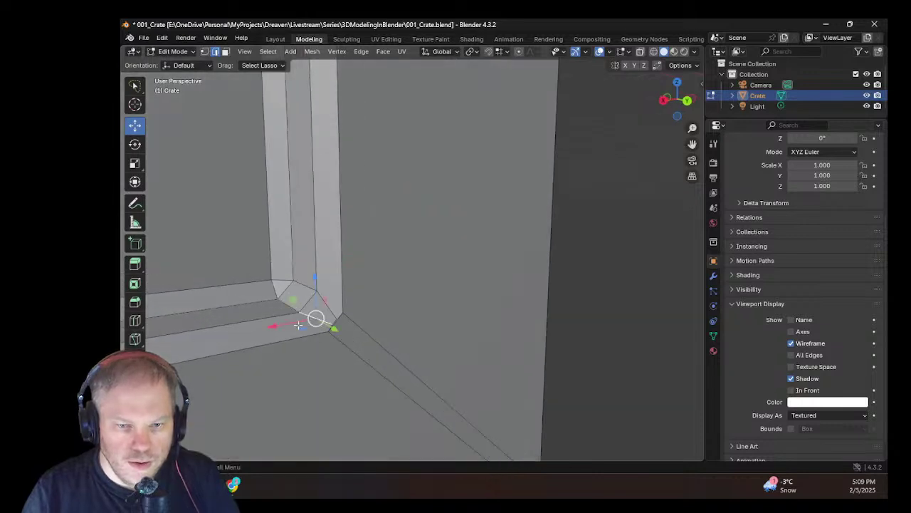
pyautogui.click(135, 339)
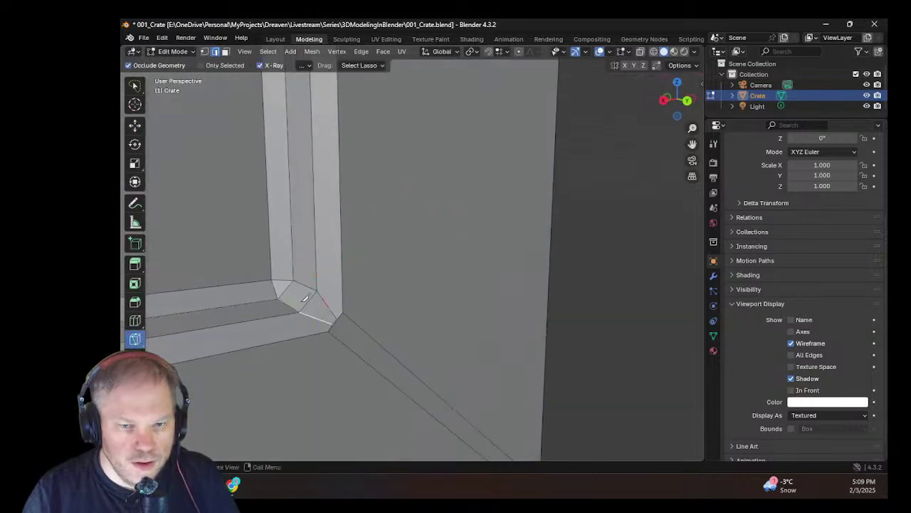
pyautogui.click(319, 291)
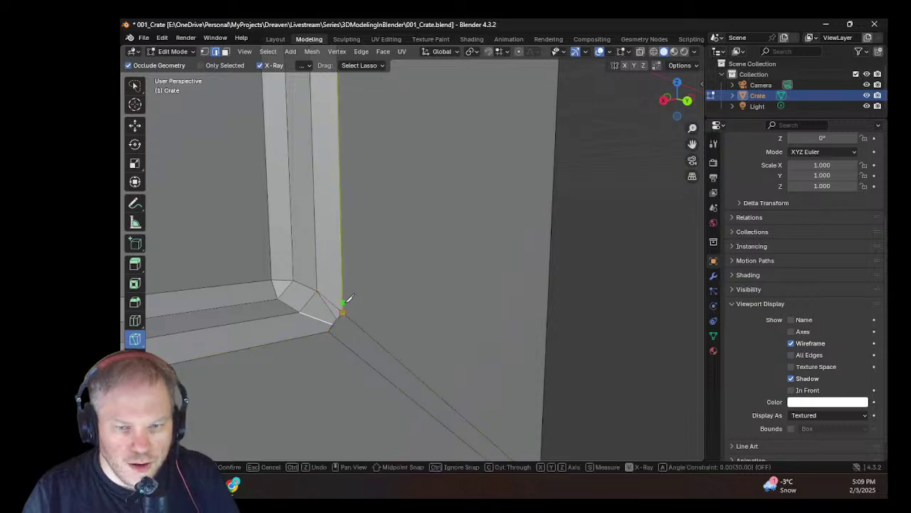
pyautogui.click(343, 311)
pyautogui.press('Return')
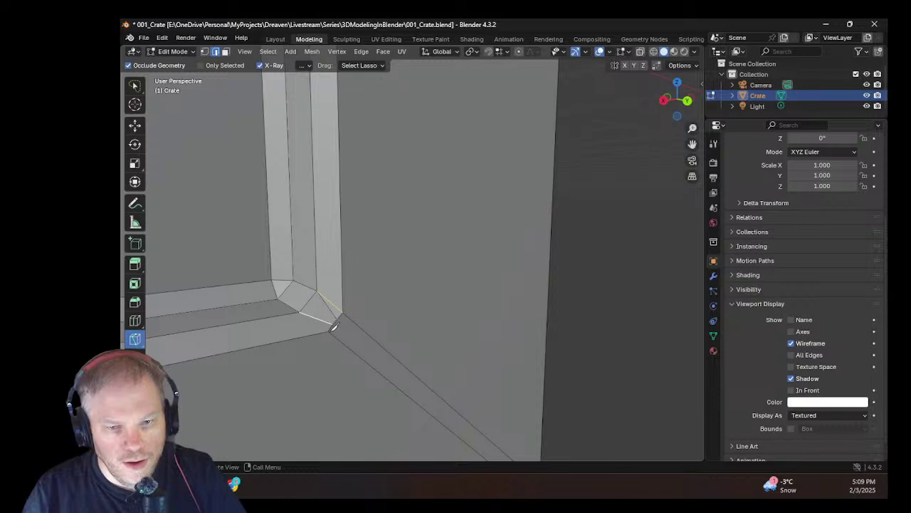
pyautogui.press('k')
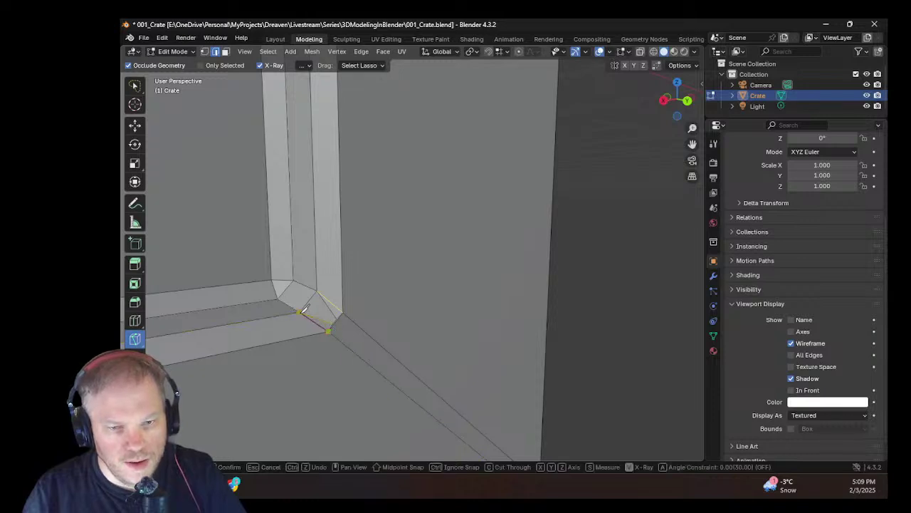
pyautogui.press('Escape')
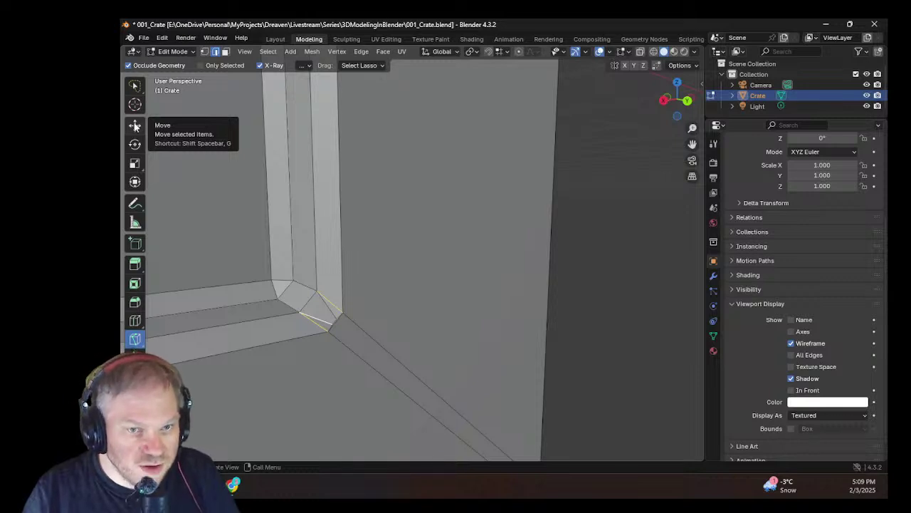
# Step: Try to add a cube beside the crate with the Add Cube tool, and undo it
pyautogui.hotkey('shift', 'space')
pyautogui.click(135, 127)
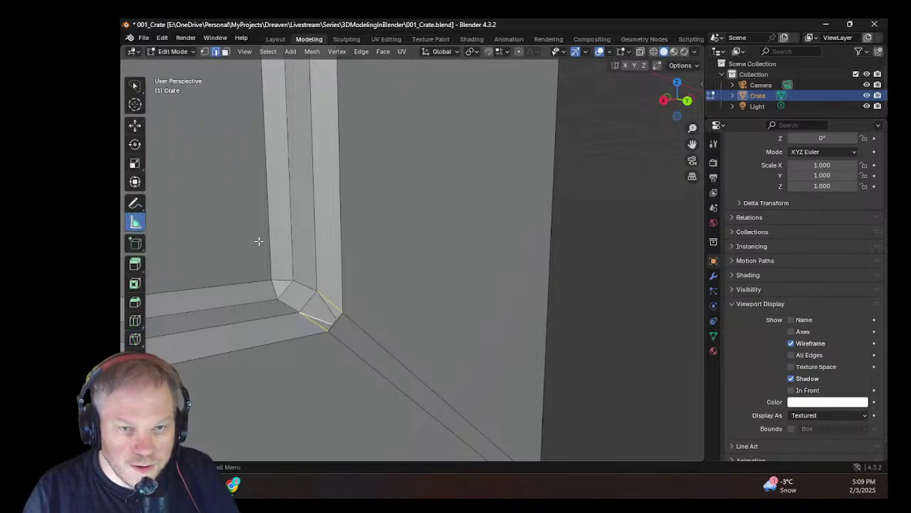
pyautogui.hotkey('shift', 'space')
pyautogui.click(308, 330)
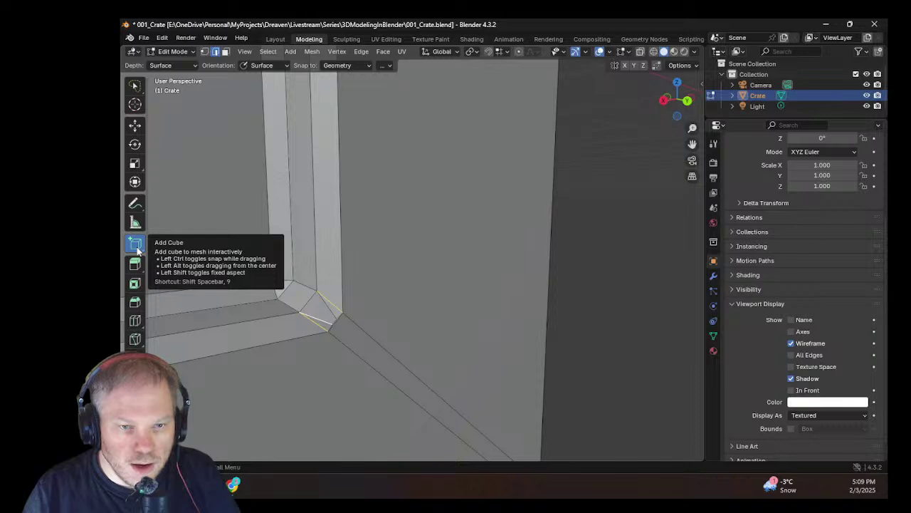
pyautogui.moveTo(434, 214); pyautogui.dragTo(488, 272)
pyautogui.click(600, 285)
pyautogui.moveTo(601, 285); pyautogui.dragTo(513, 317, button='middle')
pyautogui.hotkey('ctrl', 'z')
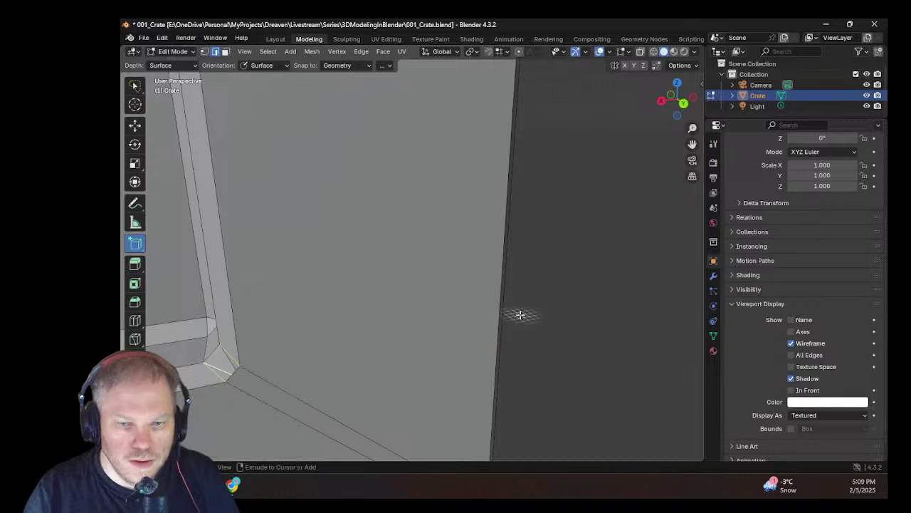
# Step: Dissolve the five redundant edges enclosed by the two new cuts at the lower recess corner, using edge selection
pyautogui.click(135, 125)
pyautogui.moveTo(334, 355); pyautogui.dragTo(366, 352, button='middle')
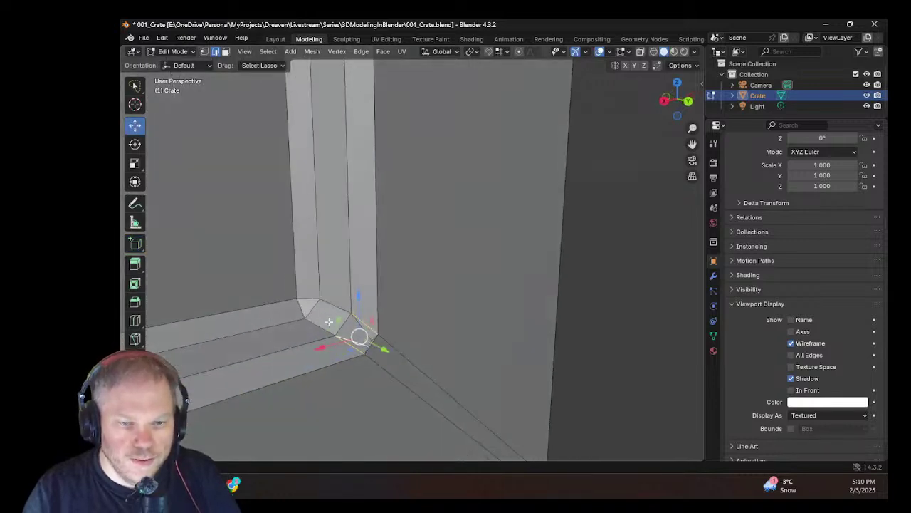
pyautogui.scroll(4, 365, 352)
pyautogui.scroll(-4, 365, 352)
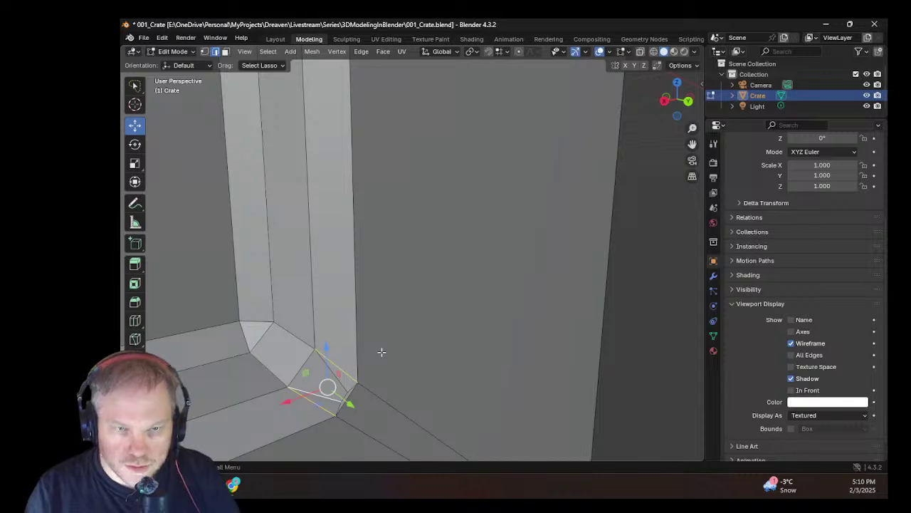
pyautogui.press('KP_Decimal')
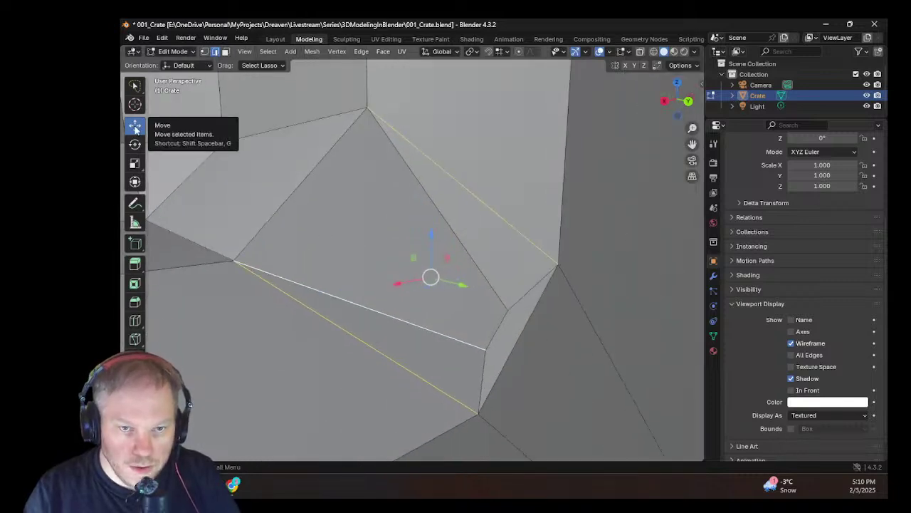
pyautogui.moveTo(403, 171); pyautogui.dragTo(429, 327, button='middle')
pyautogui.click(446, 240)
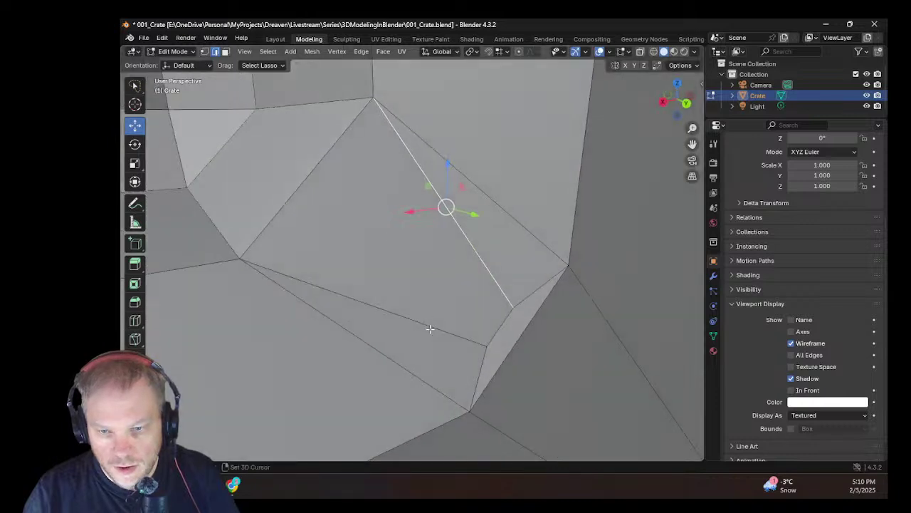
pyautogui.keyDown('shift'); pyautogui.click(430, 327); pyautogui.keyUp('shift')
pyautogui.keyDown('shift'); pyautogui.click(502, 321); pyautogui.keyUp('shift')
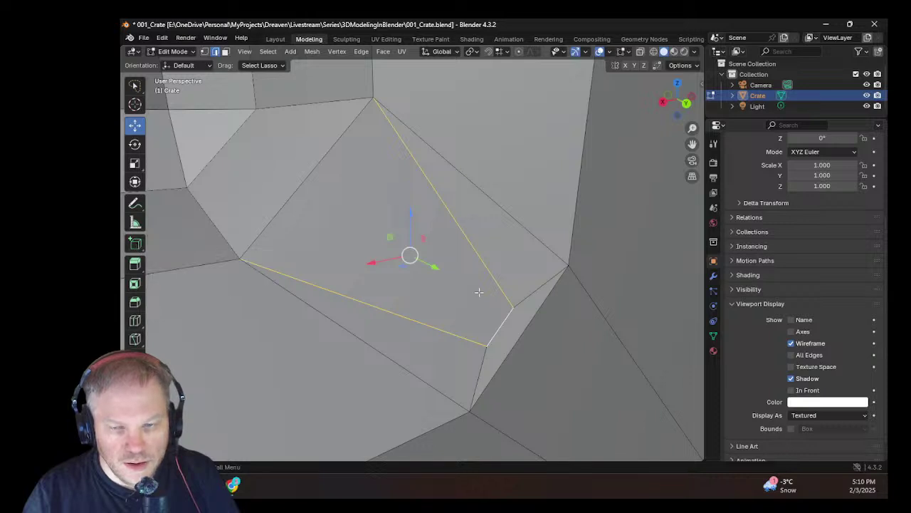
pyautogui.keyDown('shift'); pyautogui.click(536, 293); pyautogui.keyUp('shift')
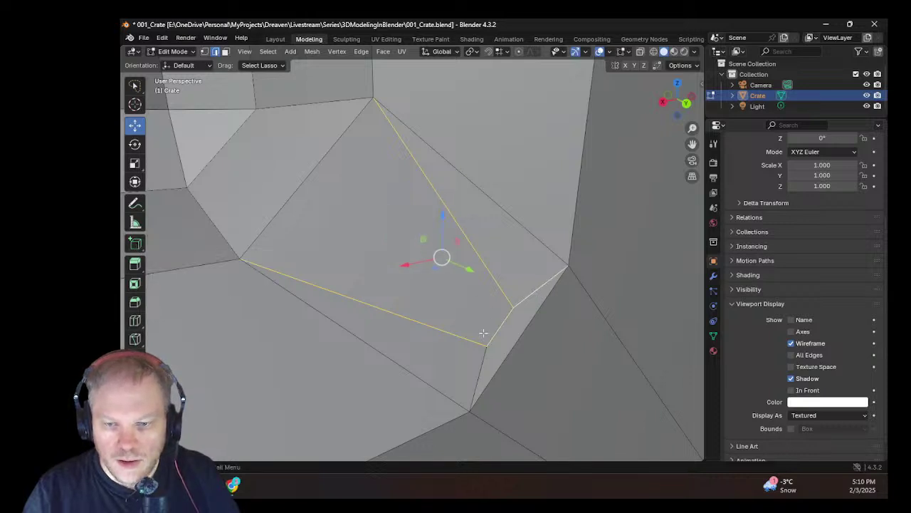
pyautogui.keyDown('shift'); pyautogui.click(480, 368); pyautogui.keyUp('shift')
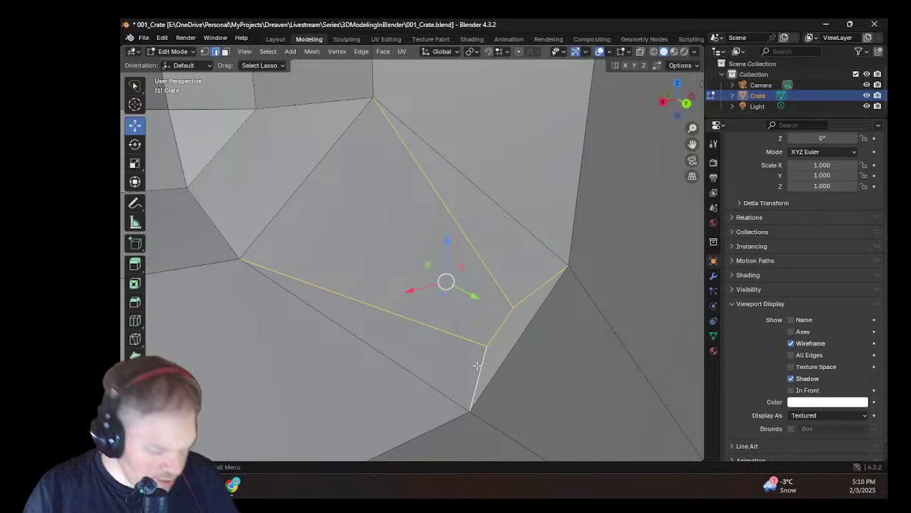
pyautogui.press('x')
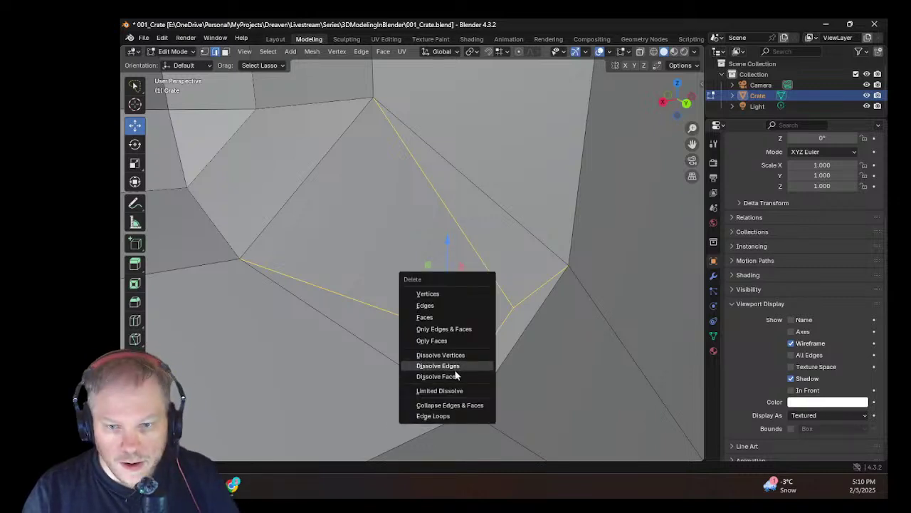
pyautogui.click(453, 367)
# Step: Knife-cut an edge at a recess corner on the crate's underside, from one outer frame vertex to the adjacent inner bevel vertex
pyautogui.scroll(-5, 418, 307)
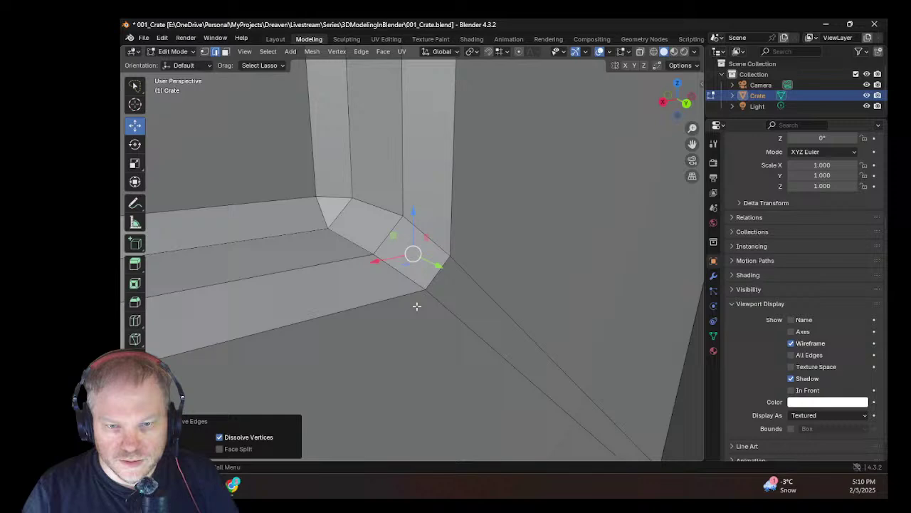
pyautogui.scroll(-6, 418, 309)
pyautogui.scroll(-2, 452, 313)
pyautogui.moveTo(454, 314); pyautogui.dragTo(503, 183, button='middle')
pyautogui.scroll(-3, 375, 303)
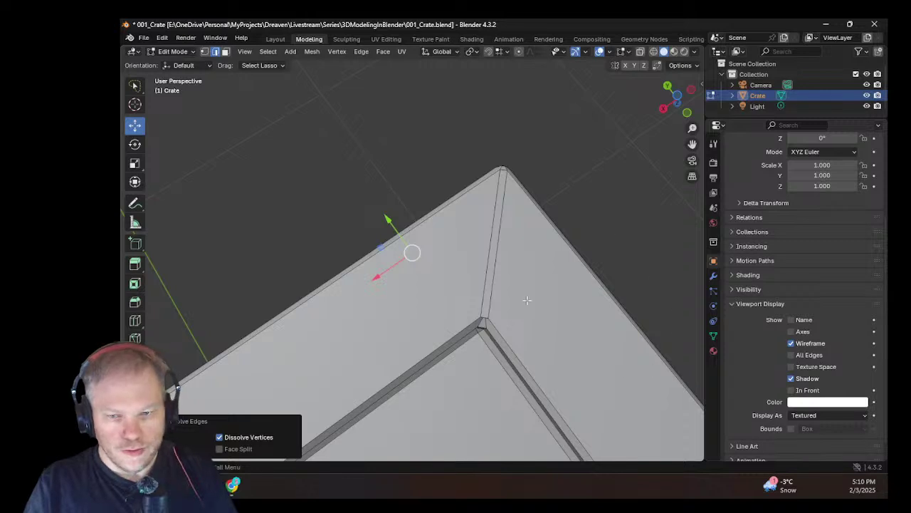
pyautogui.moveTo(527, 300); pyautogui.dragTo(479, 249, button='middle')
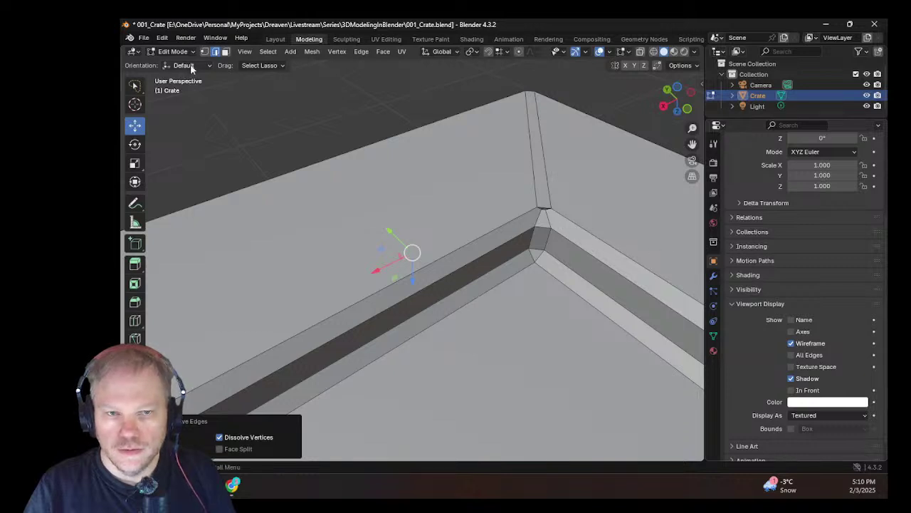
pyautogui.press('1')
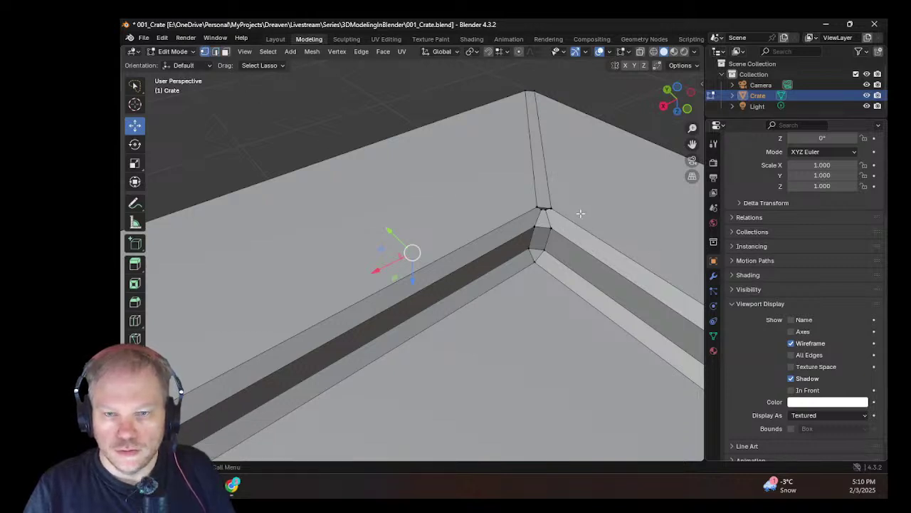
pyautogui.click(540, 209)
pyautogui.press('KP_Decimal')
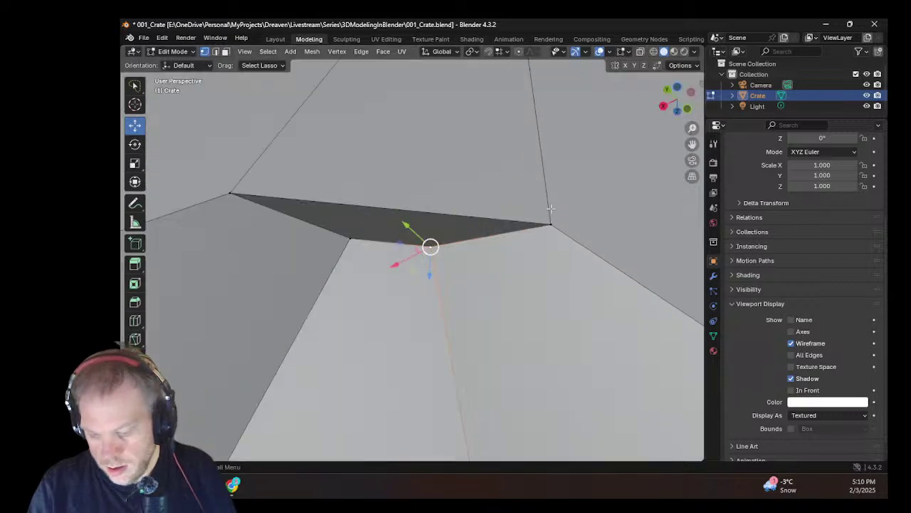
pyautogui.moveTo(549, 214); pyautogui.dragTo(482, 275, button='middle')
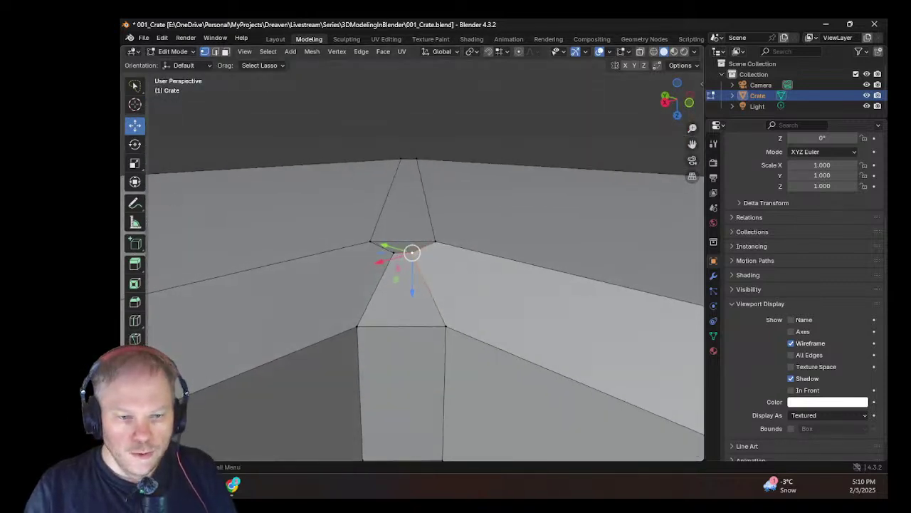
pyautogui.click(135, 338)
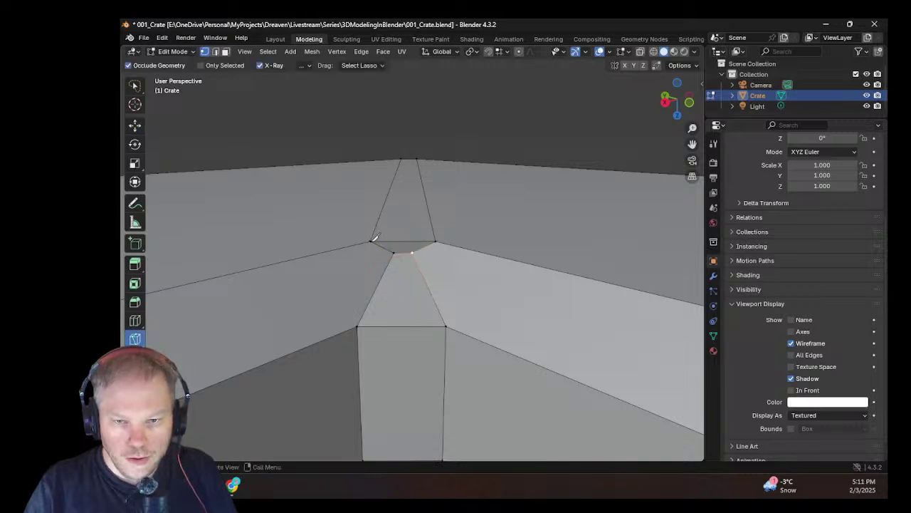
pyautogui.click(371, 241)
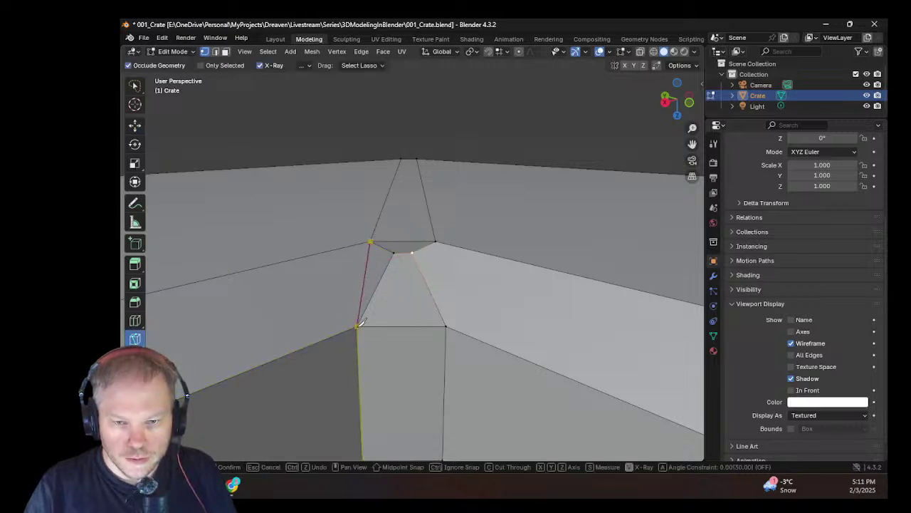
pyautogui.click(358, 325)
pyautogui.press('Return')
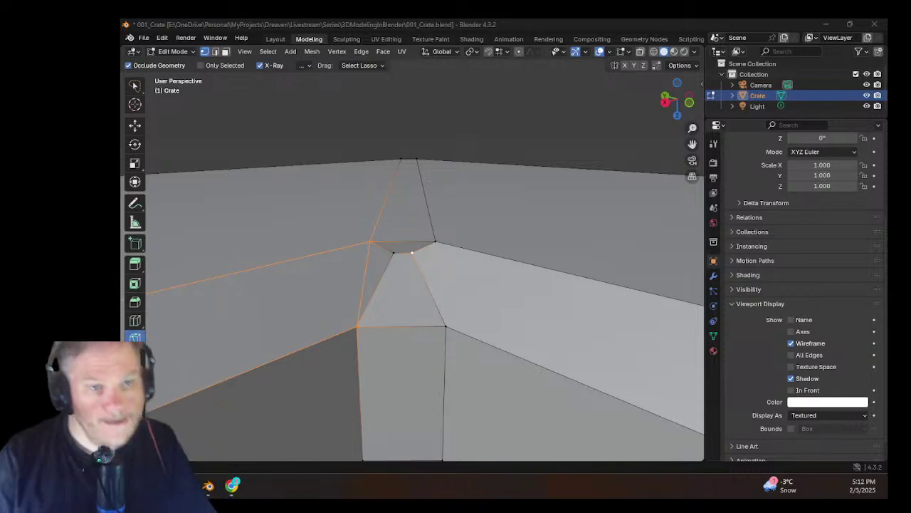
# Step: Knife-cut the matching edge on the other side of the underside corner, from the second outer frame vertex to its inner bevel vertex
pyautogui.moveTo(410, 258); pyautogui.dragTo(431, 242, button='middle')
pyautogui.press('k')
pyautogui.click(436, 239)
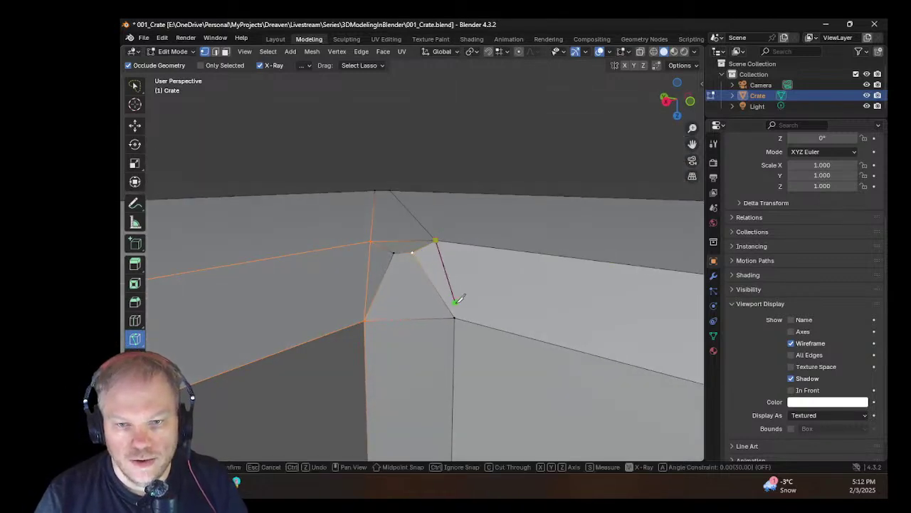
pyautogui.click(461, 311)
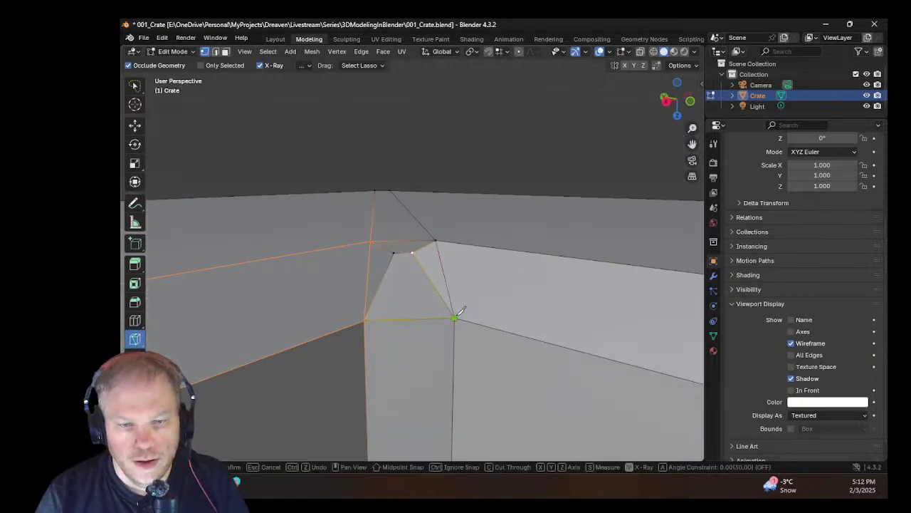
pyautogui.press('Return')
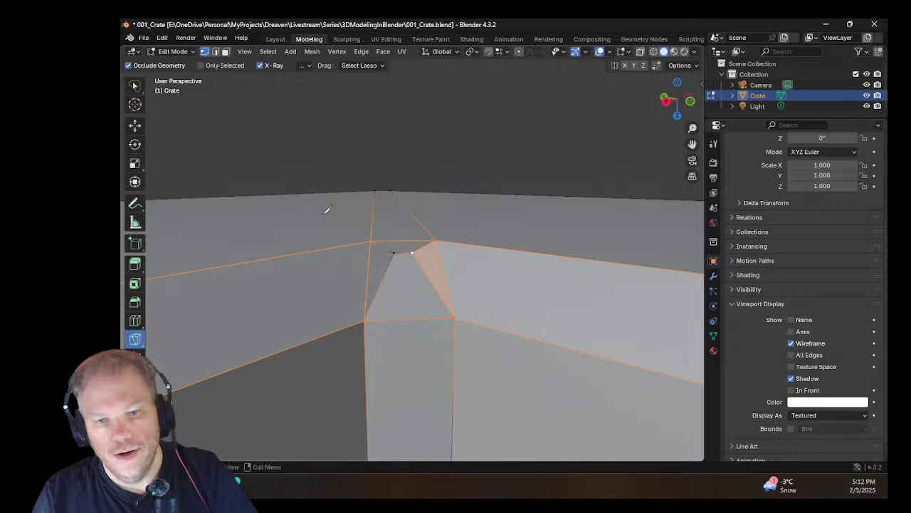
# Step: Dissolve the five redundant edges between the two new cuts at the underside recess corner, using edge selection
pyautogui.click(215, 52)
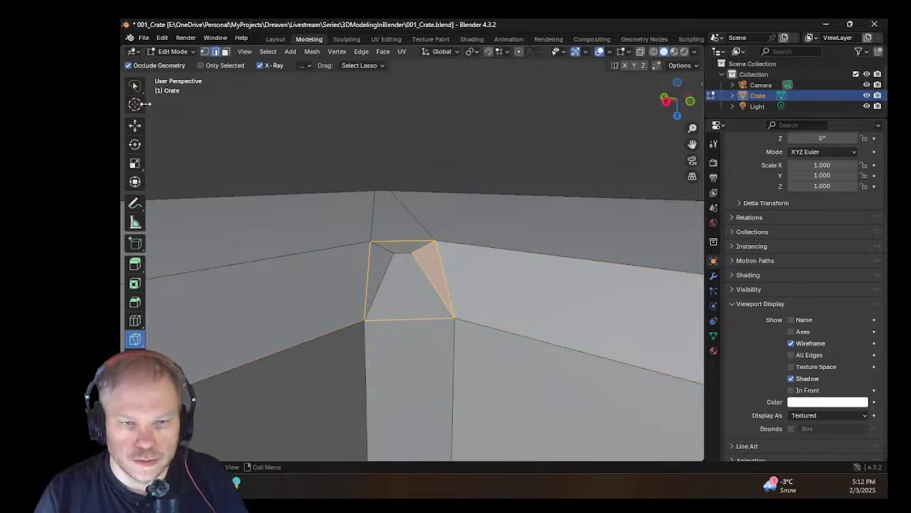
pyautogui.click(135, 104)
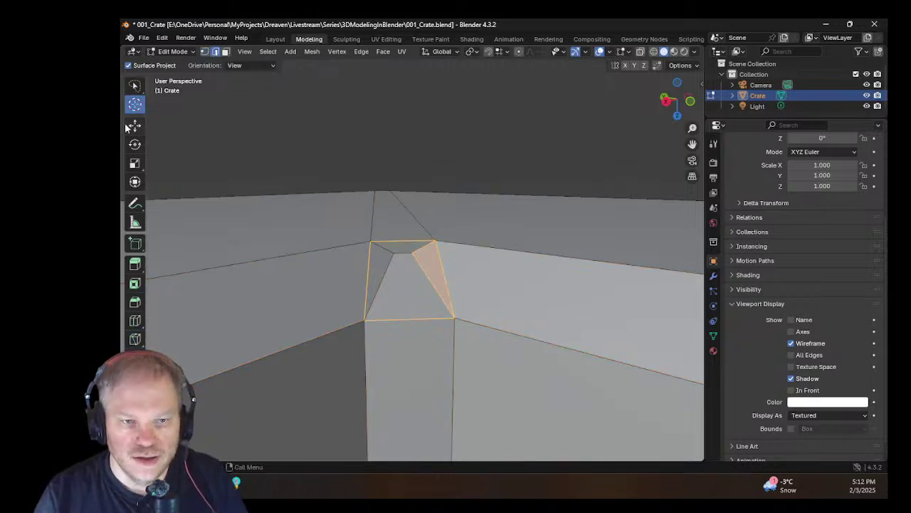
pyautogui.click(390, 261)
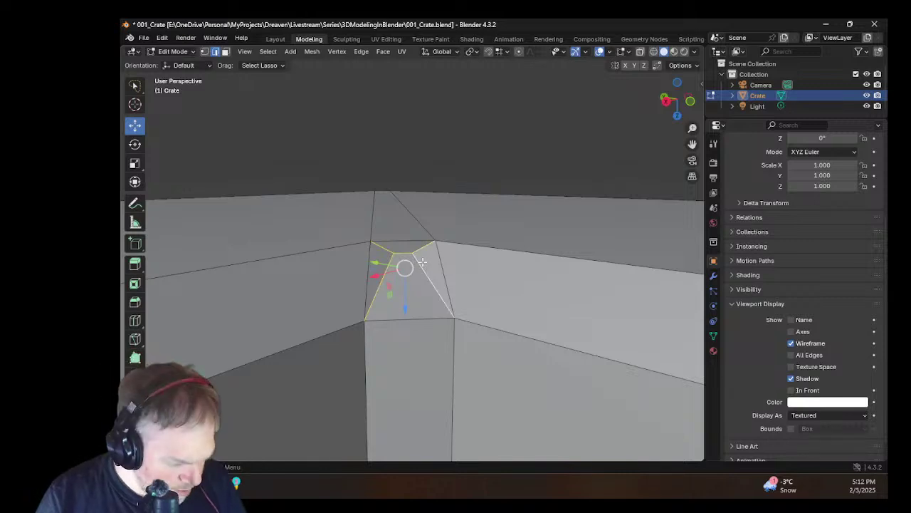
pyautogui.press('x')
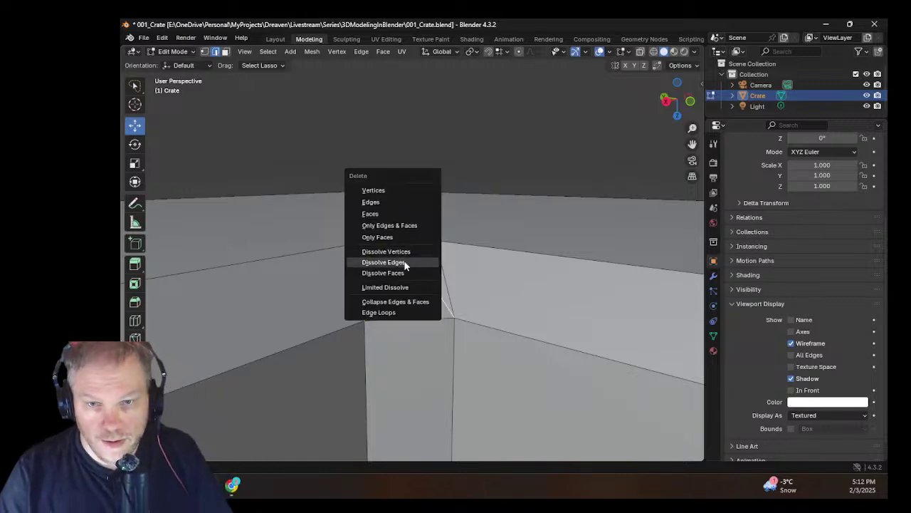
pyautogui.click(404, 265)
# Step: Knife-cut an edge at a recess corner on the crate's top face, from the inner bevel vertex to the adjacent outer frame vertex
pyautogui.moveTo(498, 261); pyautogui.dragTo(382, 23, button='middle')
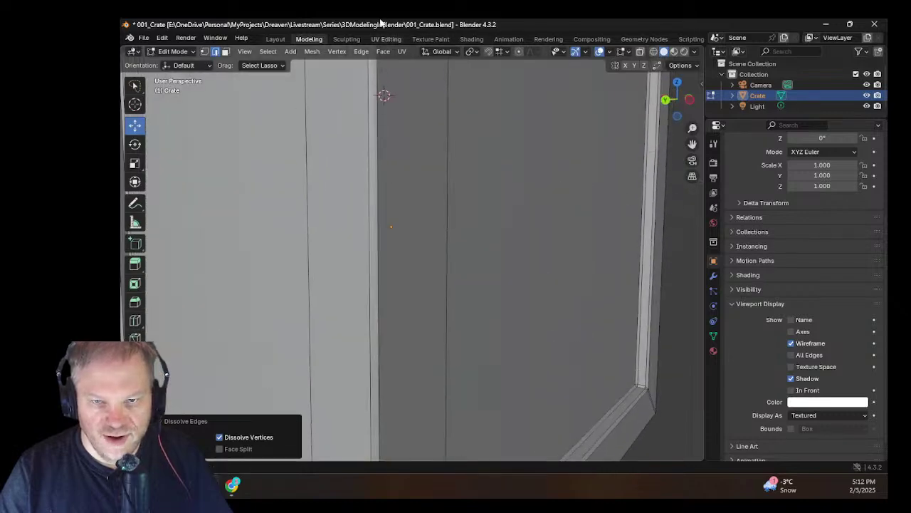
pyautogui.moveTo(441, 137); pyautogui.dragTo(448, 223, button='middle')
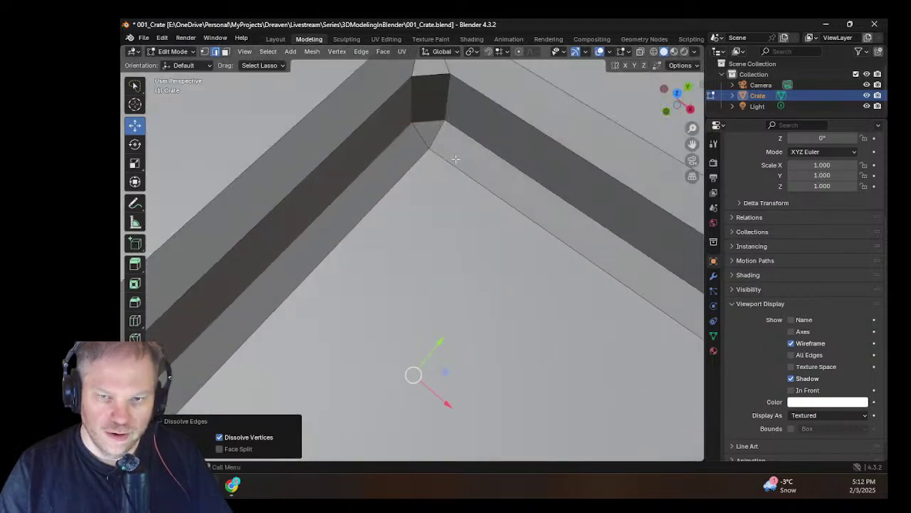
pyautogui.moveTo(456, 158); pyautogui.dragTo(446, 213, button='middle')
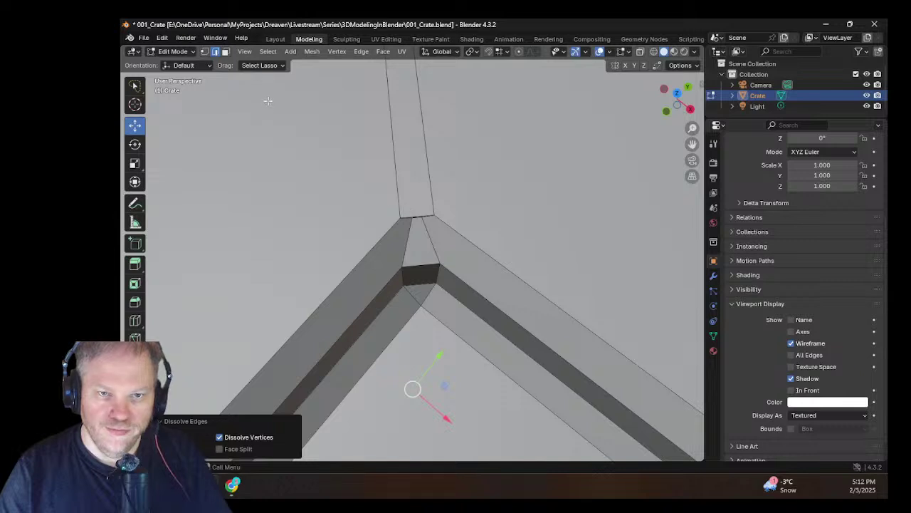
pyautogui.press('1')
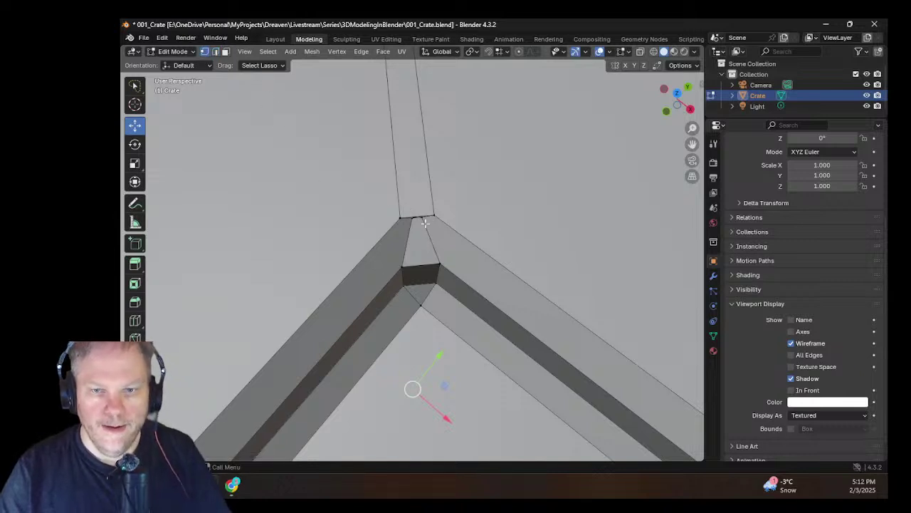
pyautogui.click(420, 218)
pyautogui.press('KP_Decimal')
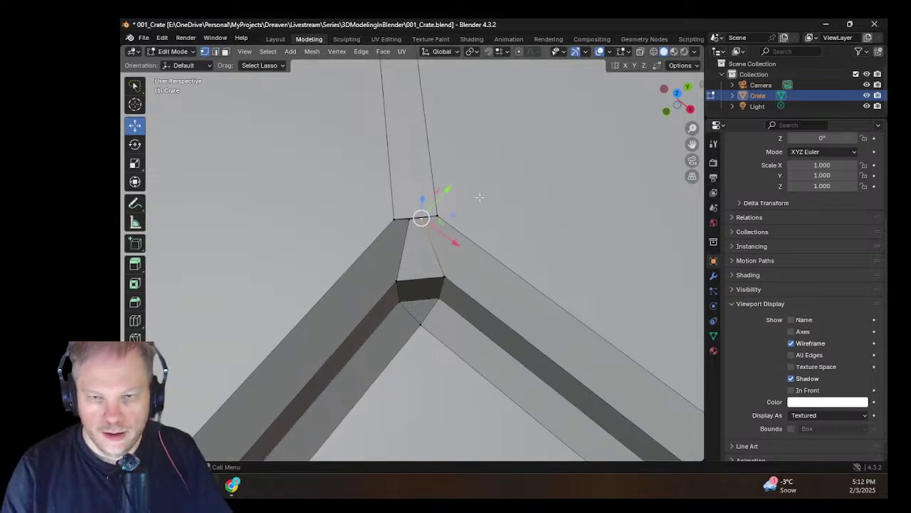
pyautogui.moveTo(474, 195)
pyautogui.mouseDown(button='middle')
pyautogui.moveTo(485, 214)
pyautogui.moveTo(470, 179)
pyautogui.mouseUp(button='middle')
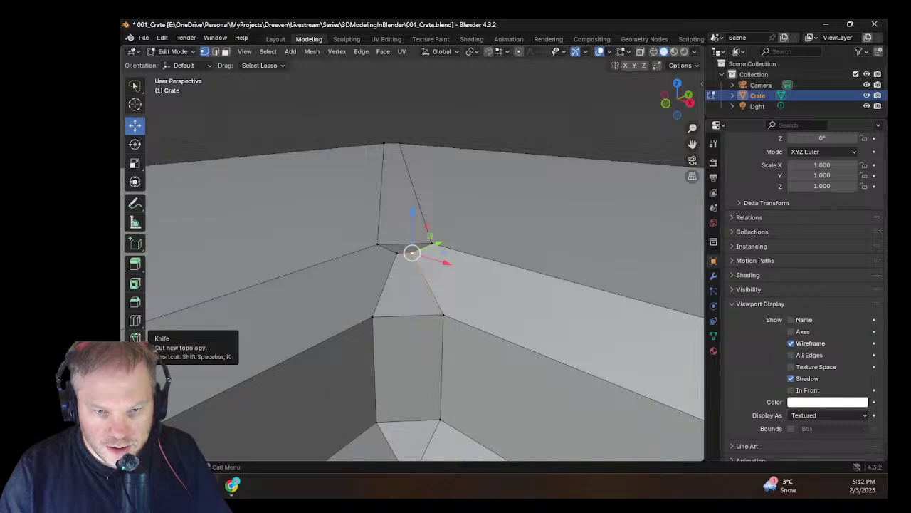
pyautogui.press('k')
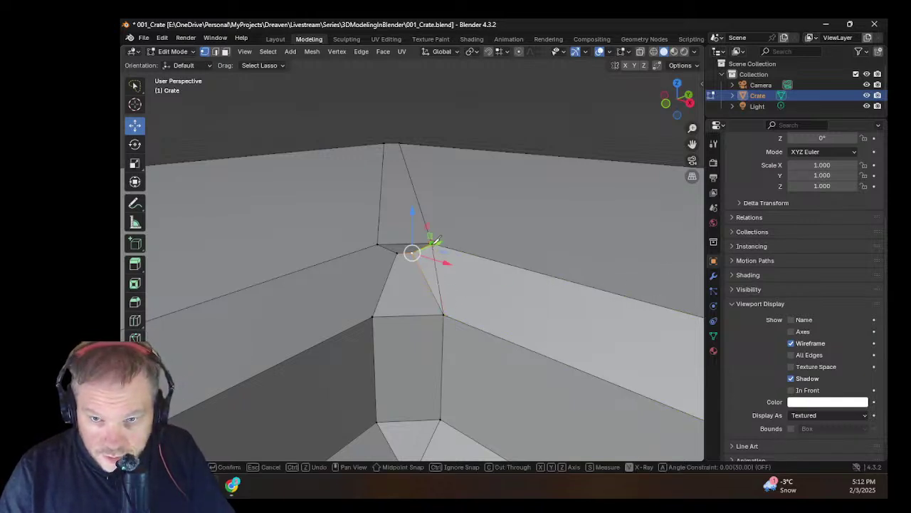
pyautogui.click(432, 243)
pyautogui.press('Return')
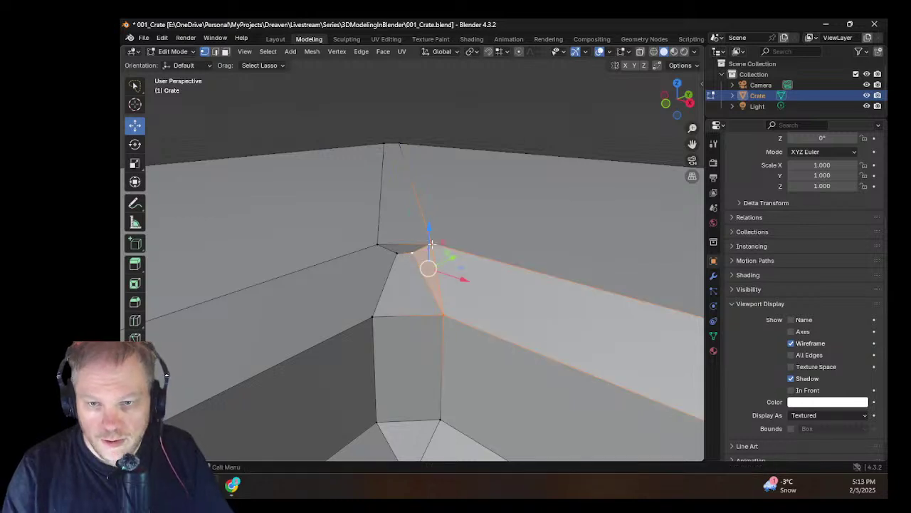
# Step: Knife-cut the matching edge on the other side of the top-face corner, from the inner bevel vertex to the second outer frame vertex
pyautogui.click(377, 243)
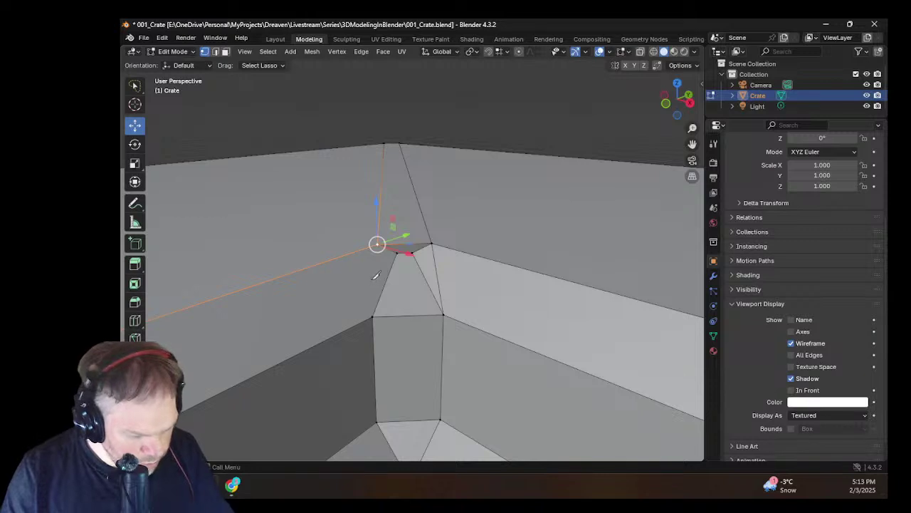
pyautogui.press('k')
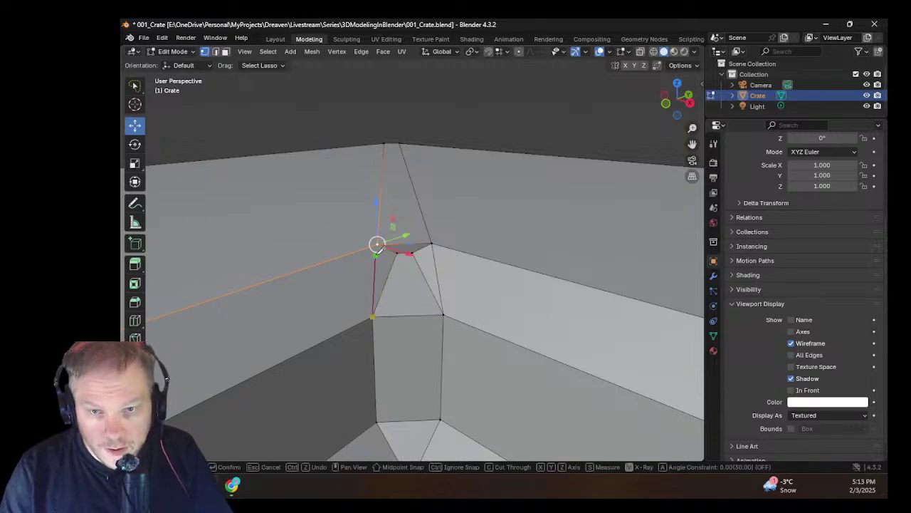
pyautogui.click(377, 243)
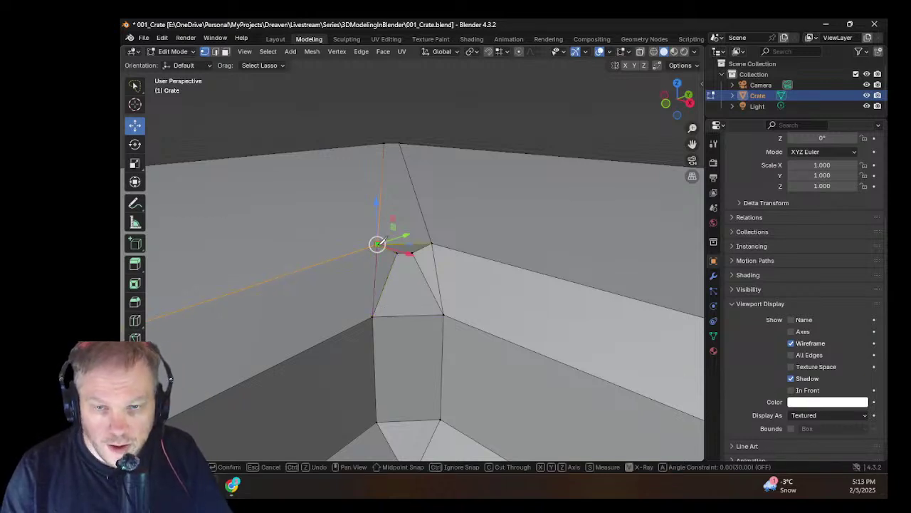
pyautogui.press('Return')
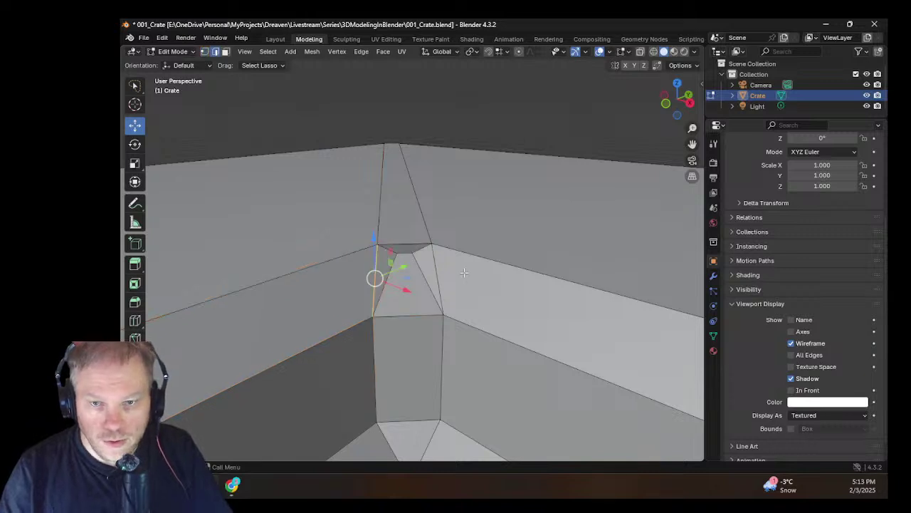
# Step: Dissolve the five redundant edges between the two new cuts at the top-face recess corner
pyautogui.keyDown('shift'); pyautogui.rightClick(405, 251); pyautogui.keyUp('shift')
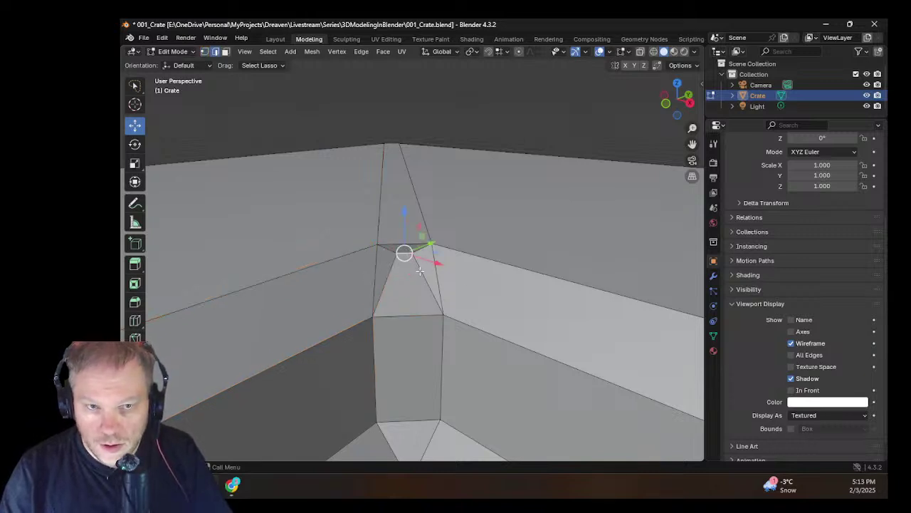
pyautogui.keyDown('shift'); pyautogui.rightClick(417, 271); pyautogui.keyUp('shift')
pyautogui.keyDown('shift'); pyautogui.click(392, 271); pyautogui.keyUp('shift')
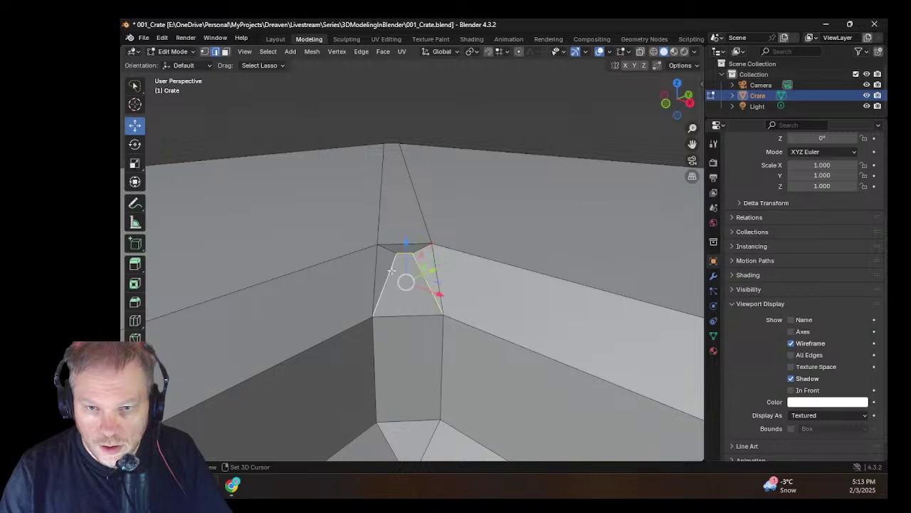
pyautogui.keyDown('shift'); pyautogui.click(392, 252); pyautogui.keyUp('shift')
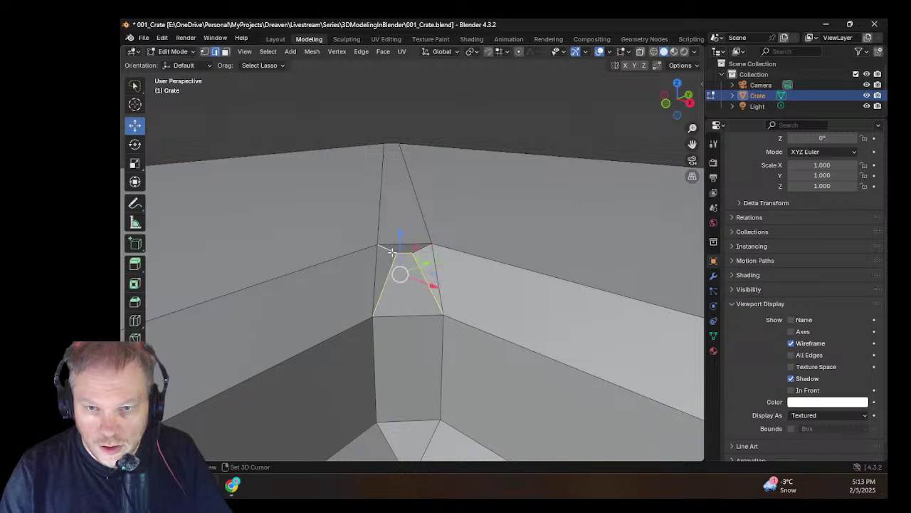
pyautogui.keyDown('shift'); pyautogui.click(428, 247); pyautogui.keyUp('shift')
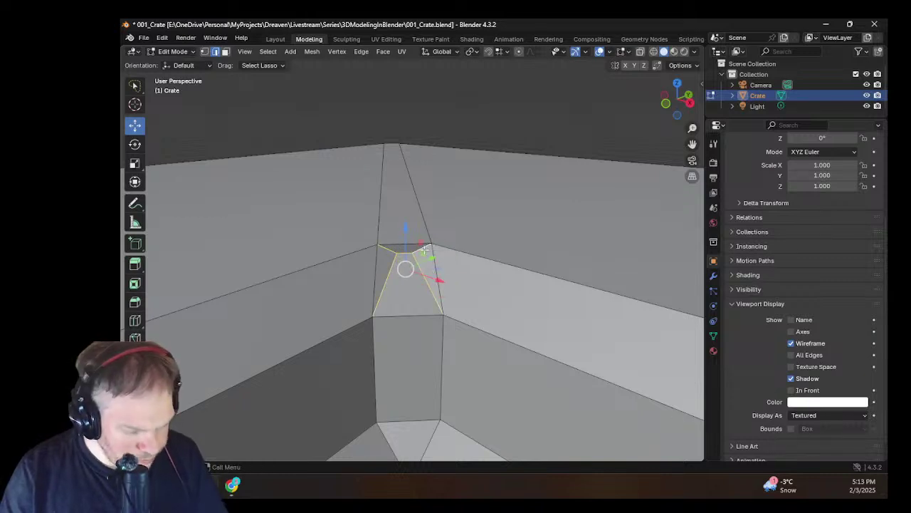
pyautogui.press('x')
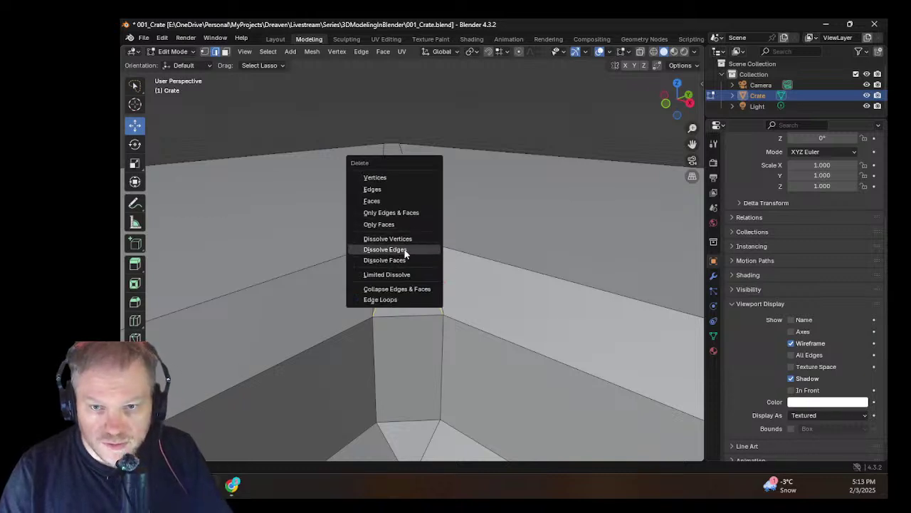
pyautogui.click(404, 248)
# Step: Knife-cut two direct edges at the next top-face recess corner, each joining an outer frame vertex to its adjacent inner bevel vertex
pyautogui.moveTo(417, 279); pyautogui.dragTo(498, 236, button='middle')
pyautogui.scroll(5, 522, 228)
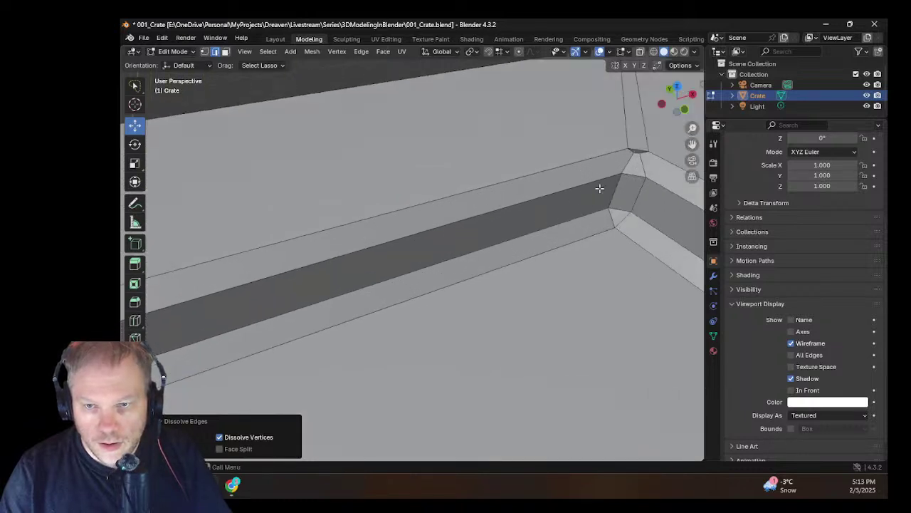
pyautogui.keyDown('shift'); pyautogui.moveTo(600, 189); pyautogui.dragTo(410, 260, button='middle'); pyautogui.keyUp('shift')
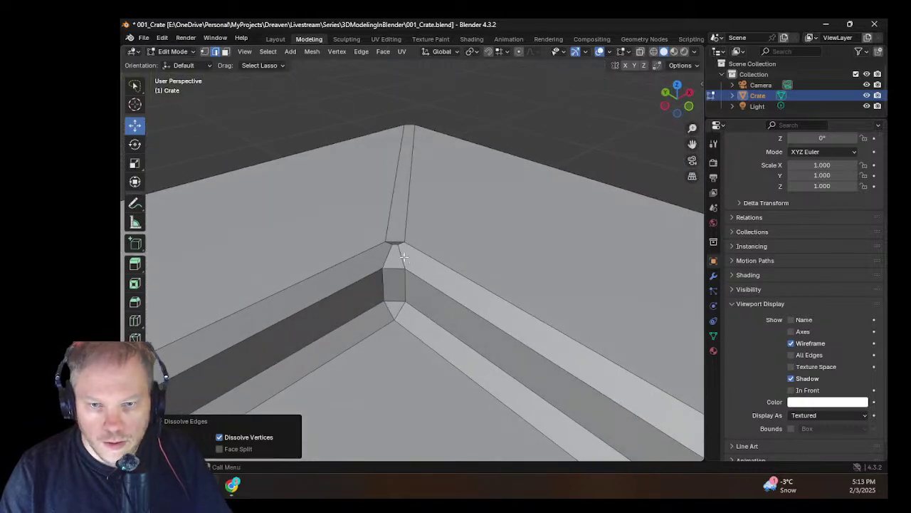
pyautogui.click(402, 256)
pyautogui.scroll(5, 403, 257)
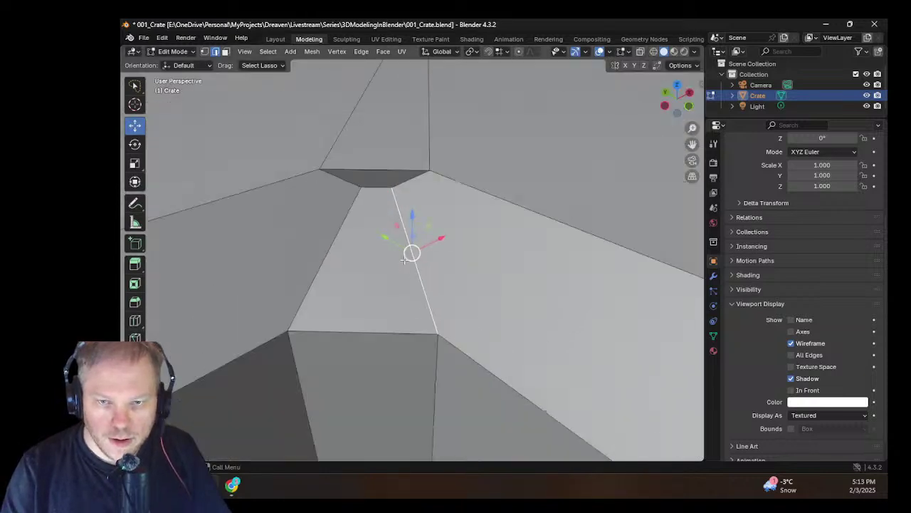
pyautogui.scroll(-3, 403, 260)
pyautogui.scroll(-2, 392, 235)
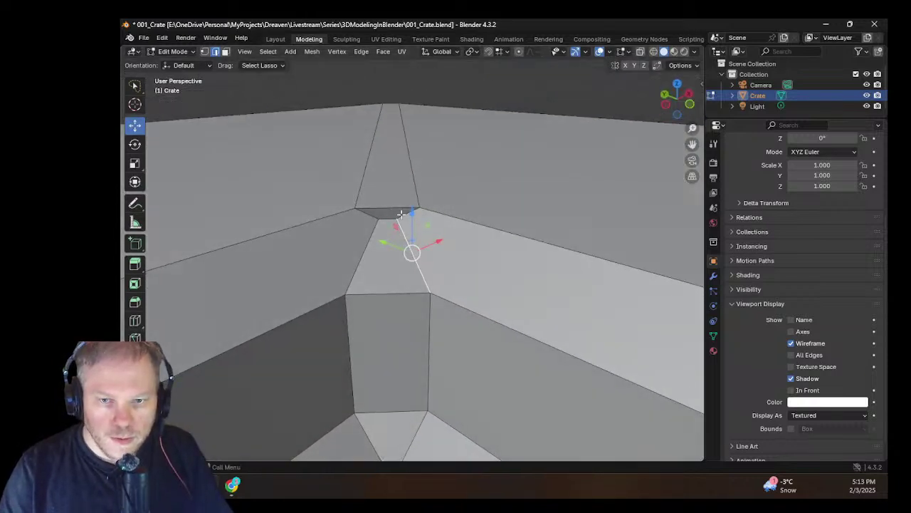
pyautogui.press('k')
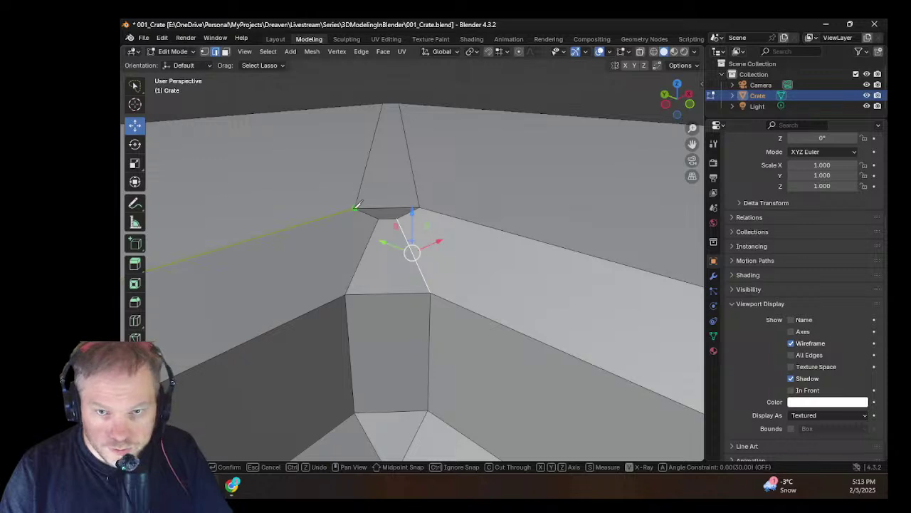
pyautogui.click(354, 209)
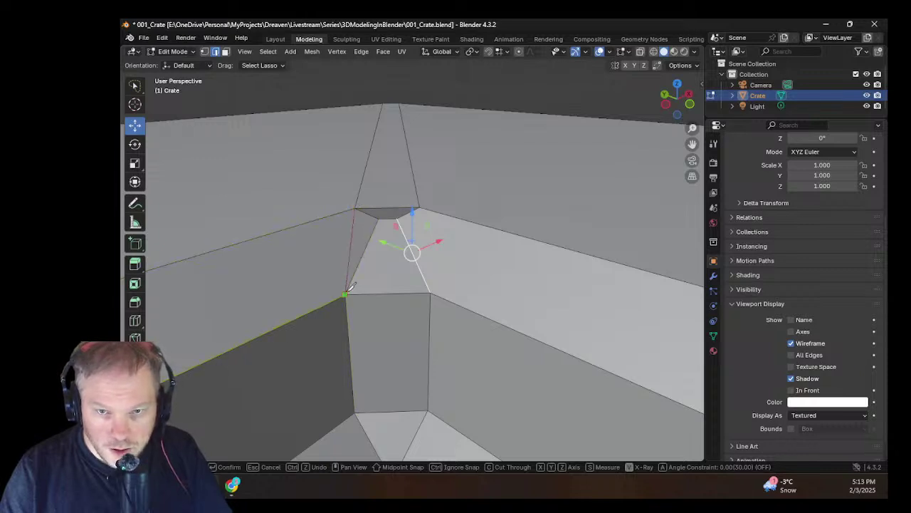
pyautogui.click(345, 293)
pyautogui.press('Return')
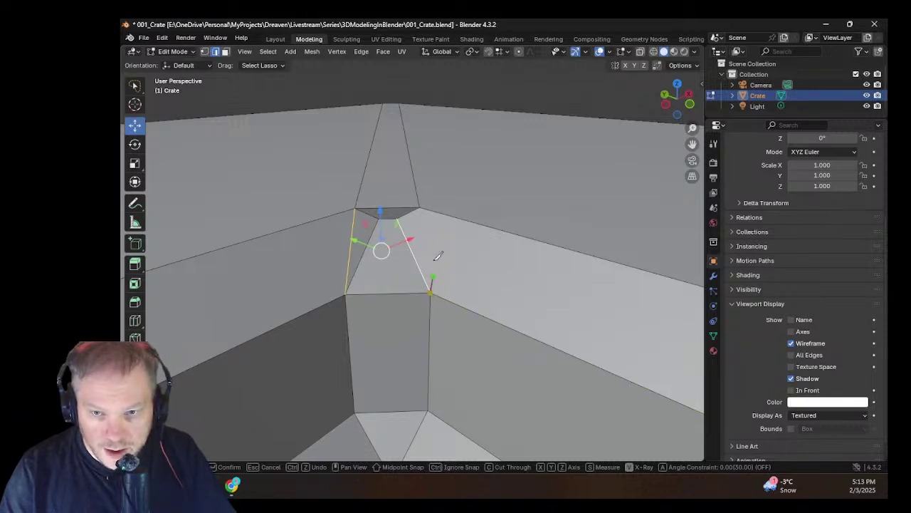
pyautogui.click(422, 207)
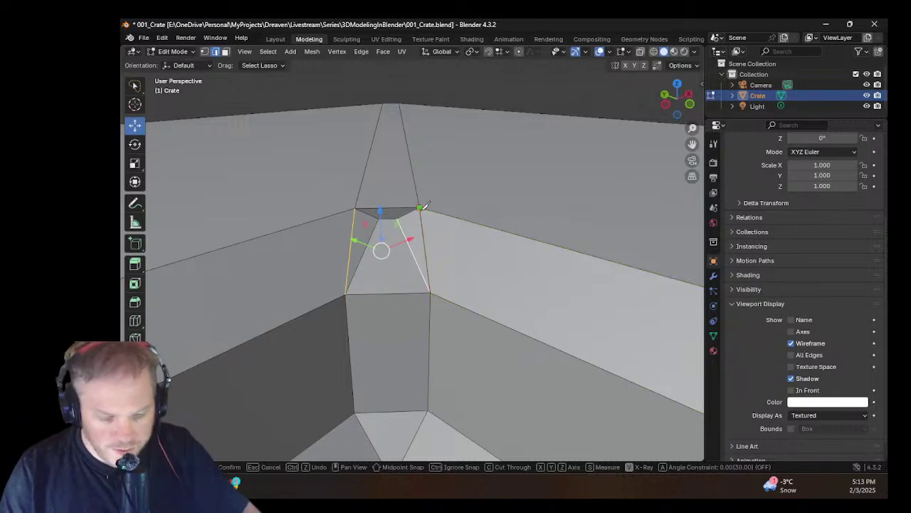
pyautogui.press('Return')
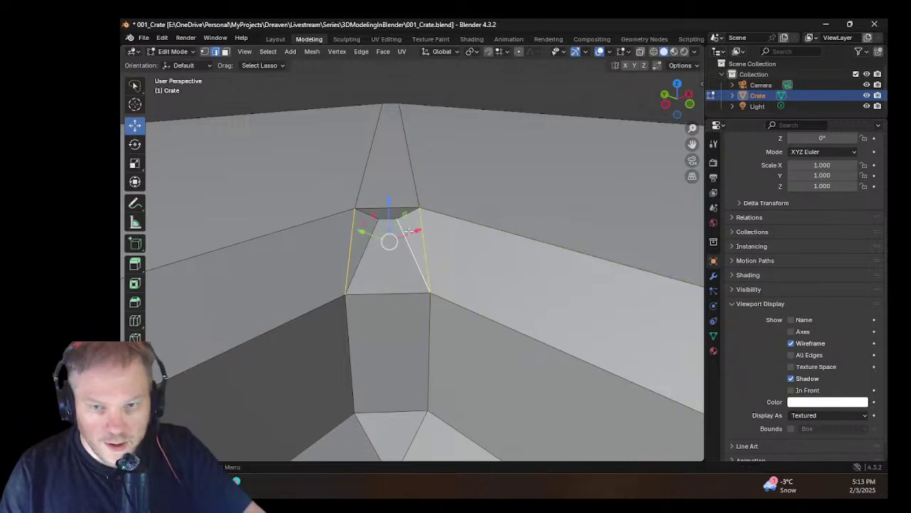
# Step: Dissolve the five small redundant edges enclosed by the two cuts at this second top-face corner
pyautogui.click(366, 250)
pyautogui.keyDown('shift'); pyautogui.click(399, 219); pyautogui.keyUp('shift')
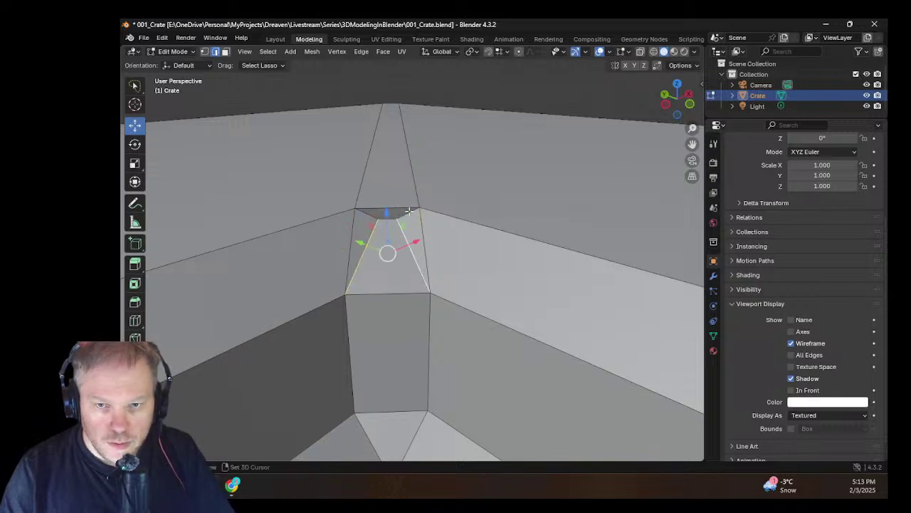
pyautogui.keyDown('shift'); pyautogui.click(410, 212); pyautogui.keyUp('shift')
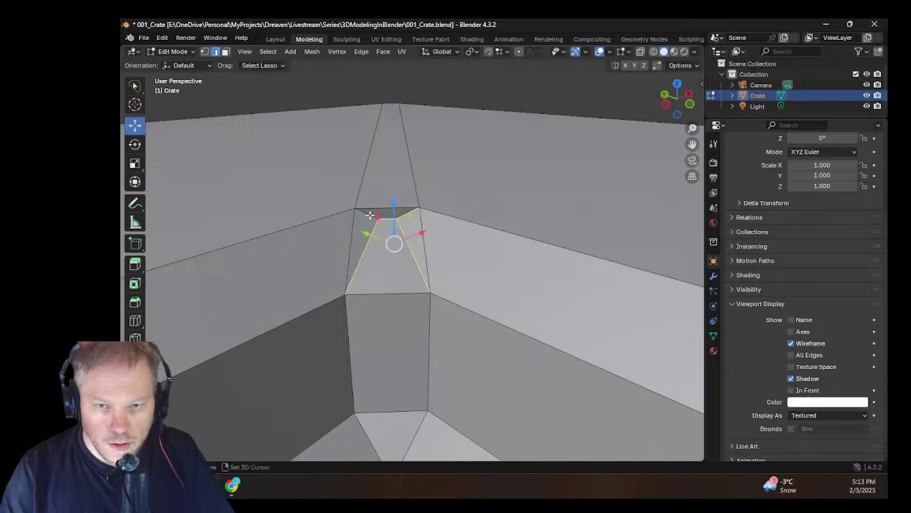
pyautogui.press('x')
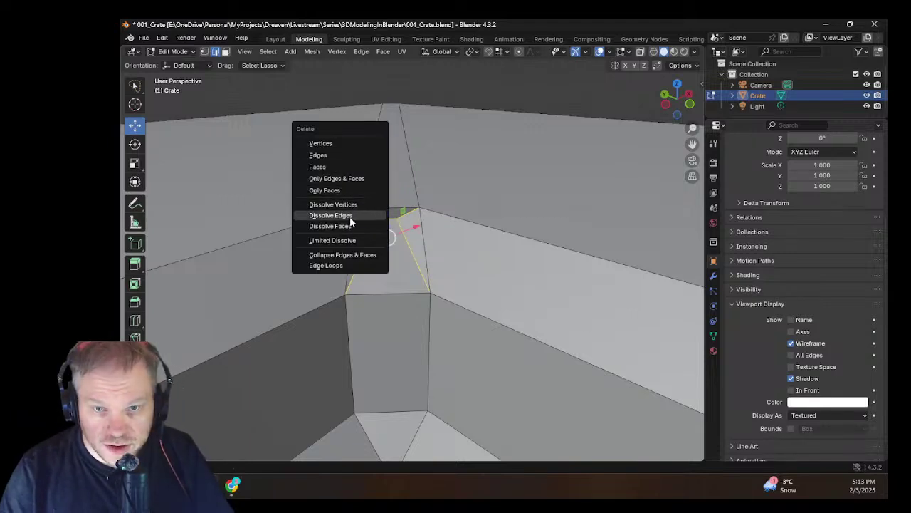
pyautogui.click(349, 216)
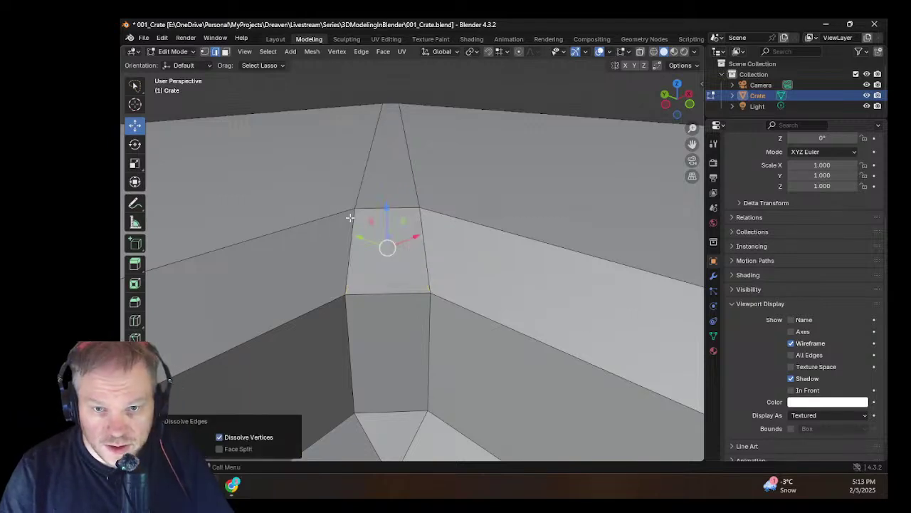
# Step: Knife-cut an edge at another uncleaned recess corner, from the inner bevel vertex to the adjacent outer frame vertex
pyautogui.moveTo(349, 223); pyautogui.dragTo(543, 292, button='middle')
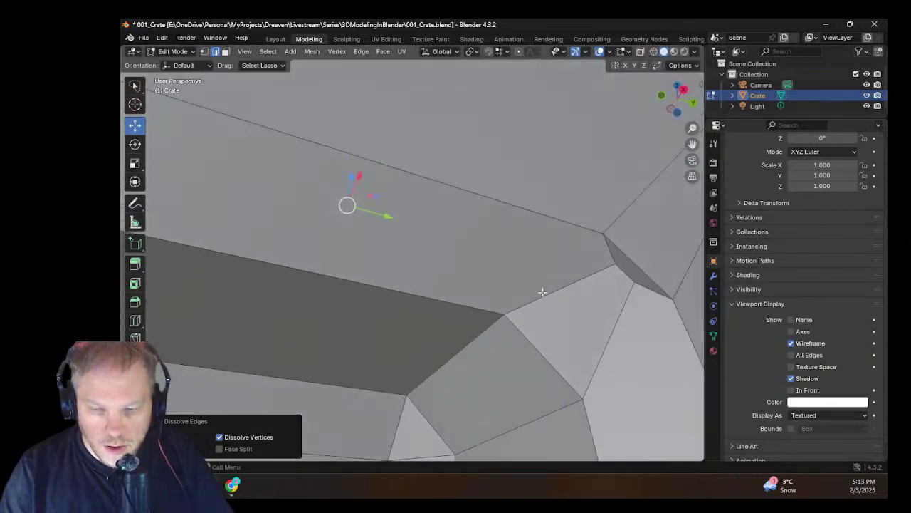
pyautogui.click(559, 289)
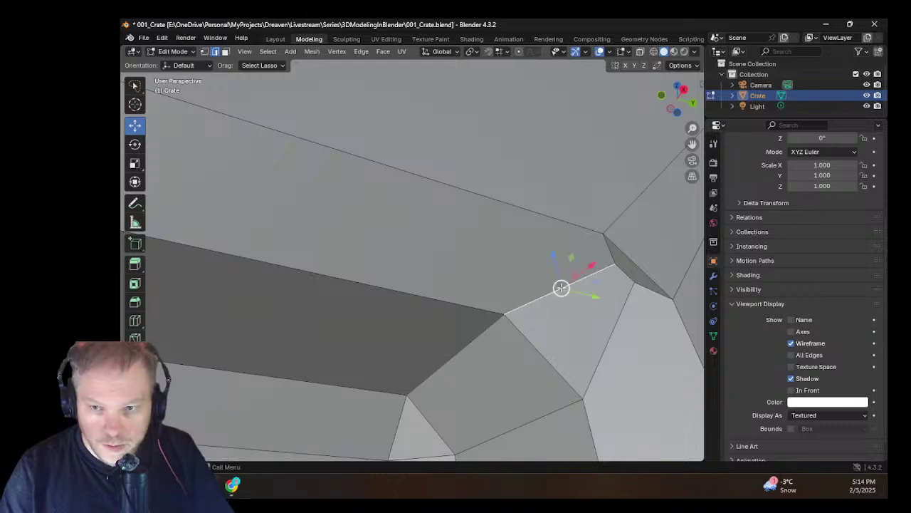
pyautogui.moveTo(559, 289)
pyautogui.mouseDown(button='middle')
pyautogui.moveTo(547, 288)
pyautogui.moveTo(554, 290)
pyautogui.mouseUp(button='middle')
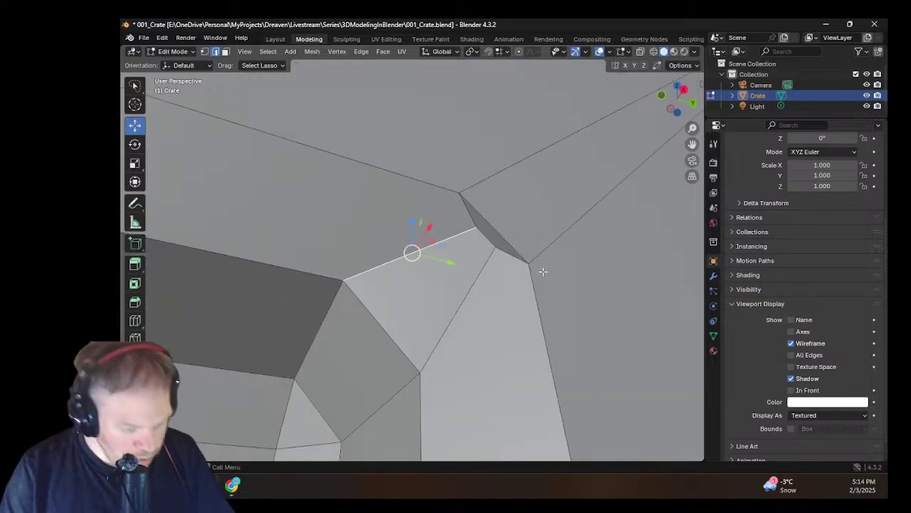
pyautogui.press('k')
pyautogui.click(345, 279)
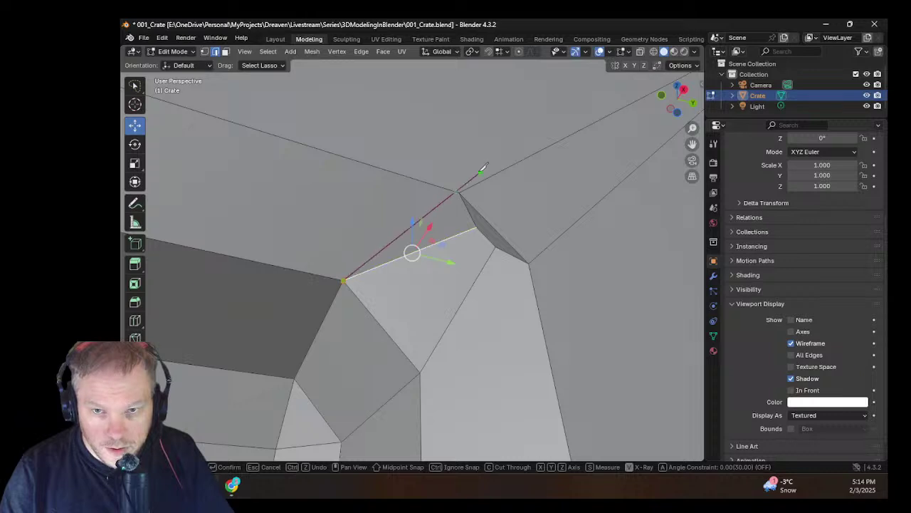
pyautogui.click(461, 191)
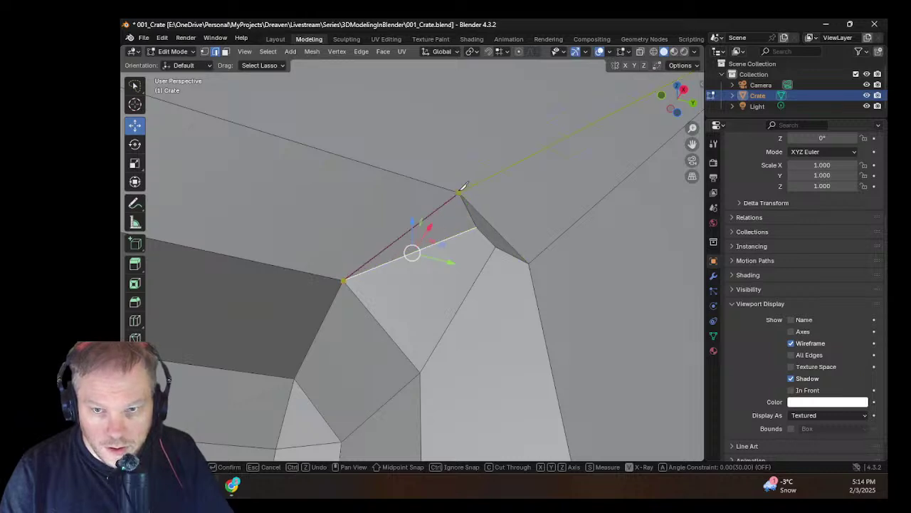
pyautogui.press('Return')
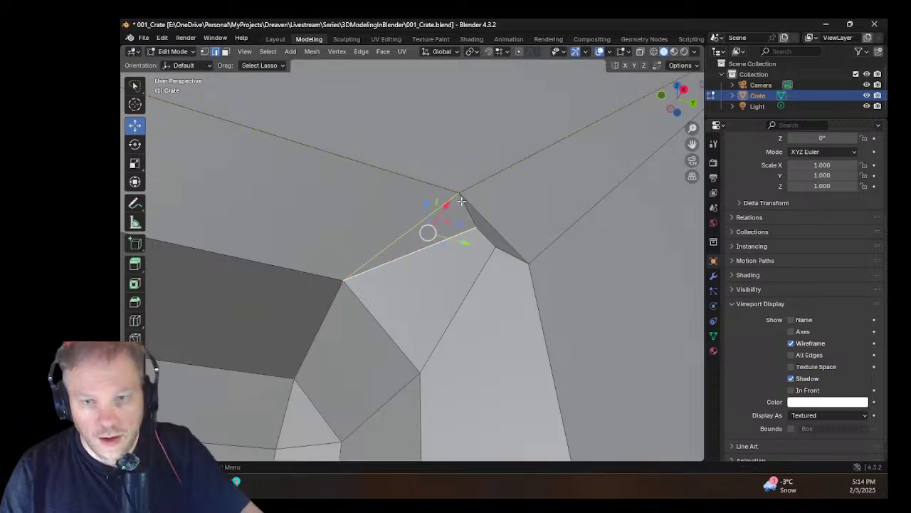
# Step: Knife-cut the opposite side of the same recess corner, from the second outer frame vertex to its inner bevel vertex
pyautogui.press('k')
pyautogui.click(529, 263)
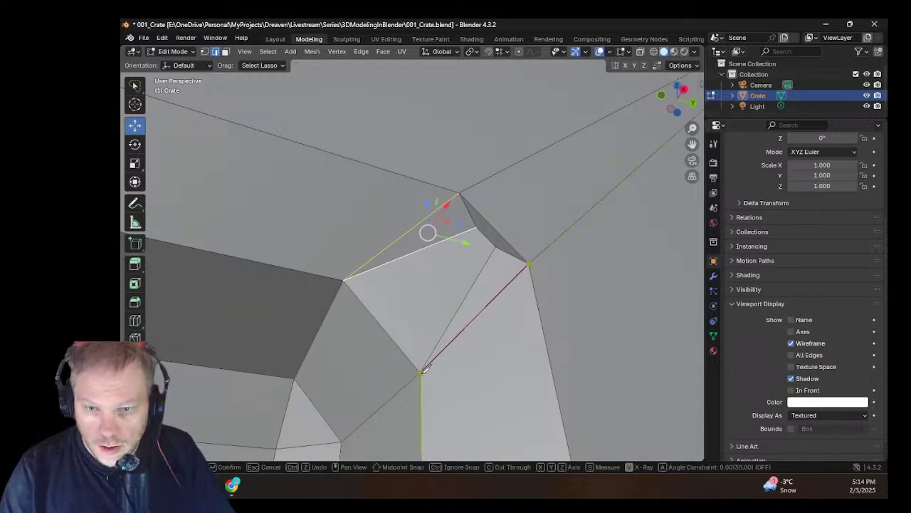
pyautogui.click(421, 371)
pyautogui.press('Return')
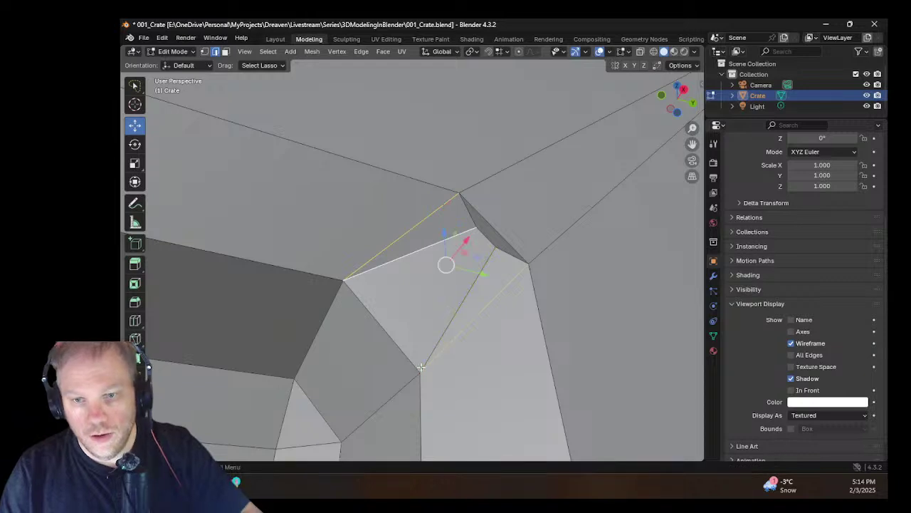
# Step: Dissolve the redundant edges between these two cuts, leaving a single four-sided face at the recess corner
pyautogui.click(470, 213)
pyautogui.press('g')
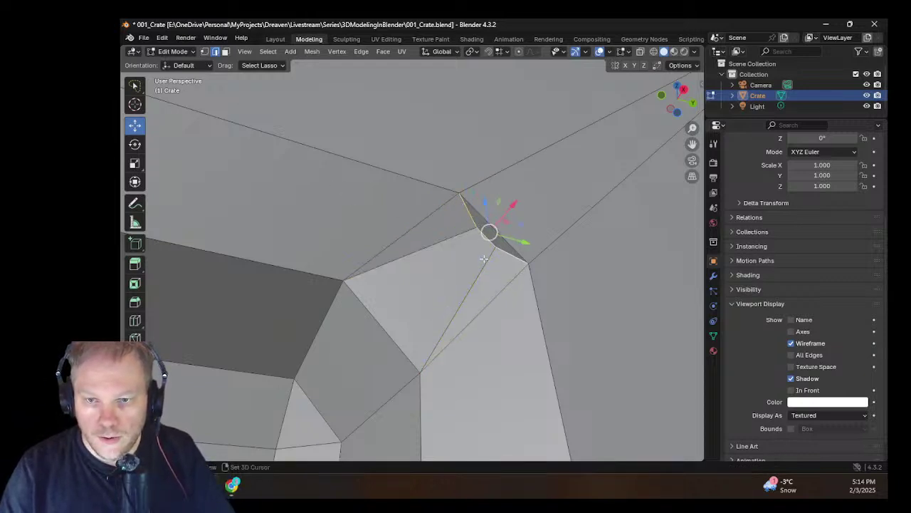
pyautogui.keyDown('shift'); pyautogui.click(484, 261); pyautogui.keyUp('shift')
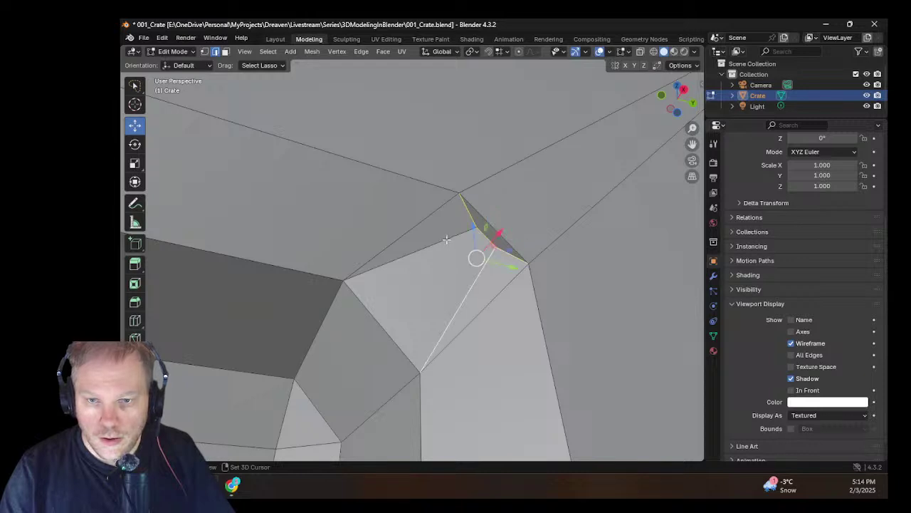
pyautogui.keyDown('shift'); pyautogui.click(445, 240); pyautogui.keyUp('shift')
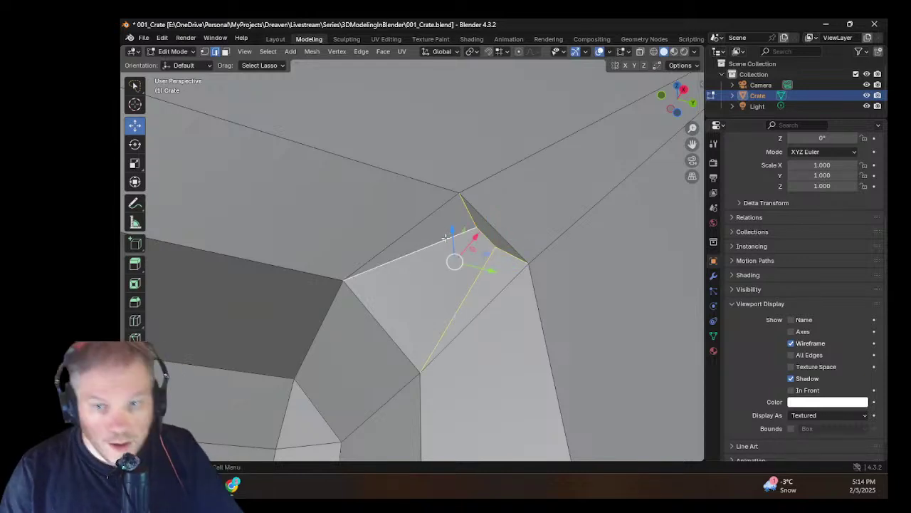
pyautogui.press('x')
pyautogui.click(440, 239)
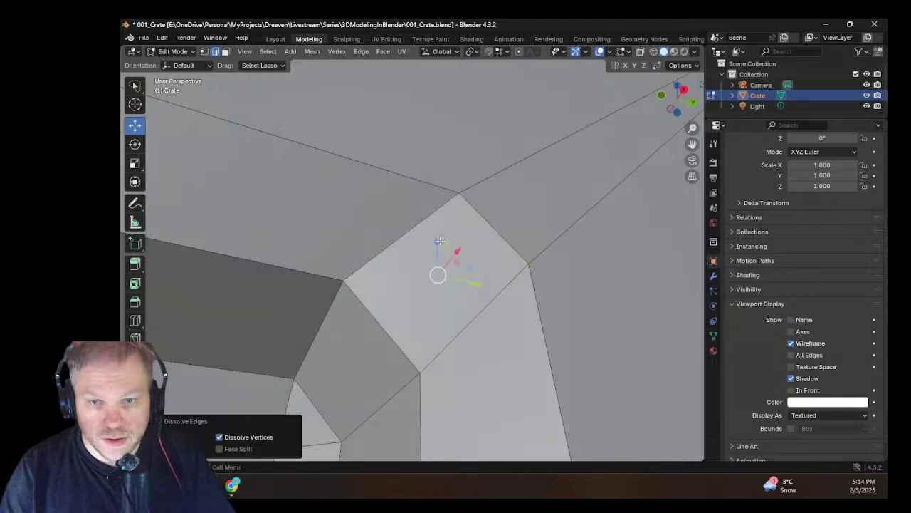
pyautogui.moveTo(440, 240); pyautogui.dragTo(502, 274, button='middle')
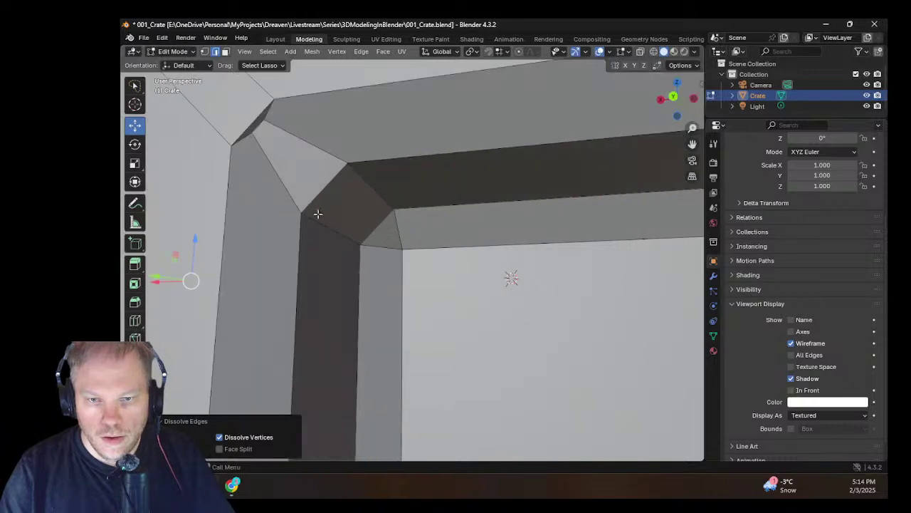
# Step: Knife-cut an edge at the next uncleaned upper recess corner, from an outer frame vertex to its adjacent inner bevel vertex
pyautogui.click(261, 123)
pyautogui.press('KP_Decimal')
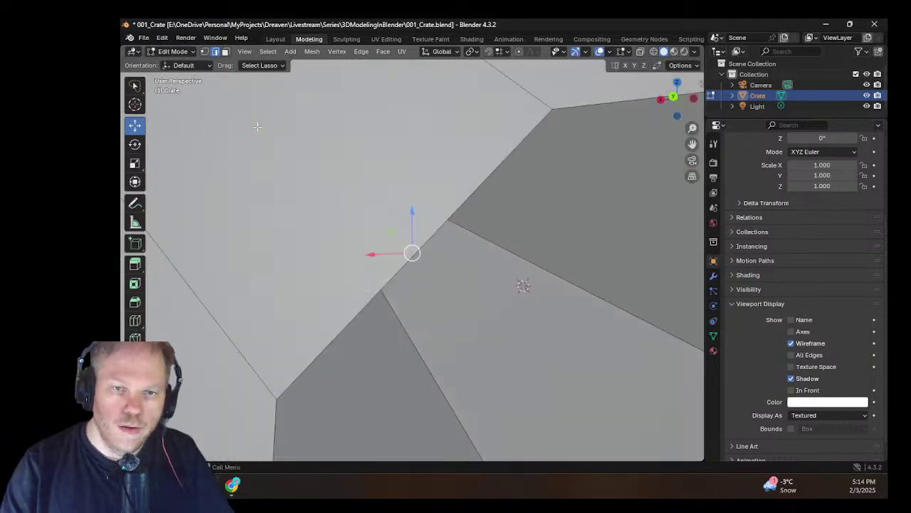
pyautogui.moveTo(257, 126); pyautogui.dragTo(438, 278, button='middle')
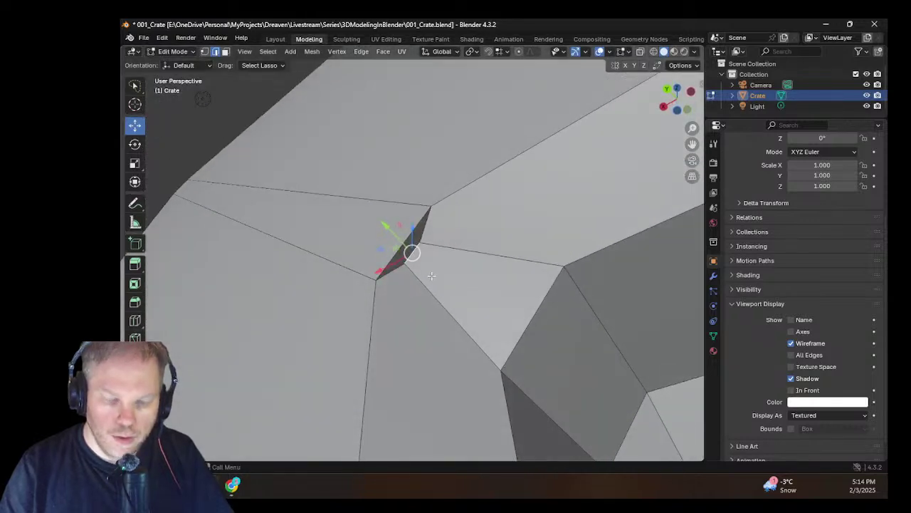
pyautogui.press('k')
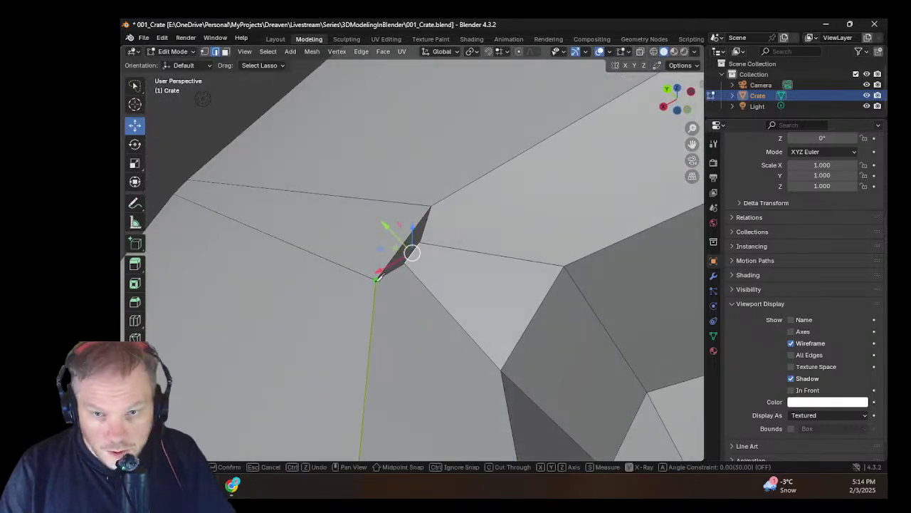
pyautogui.click(377, 278)
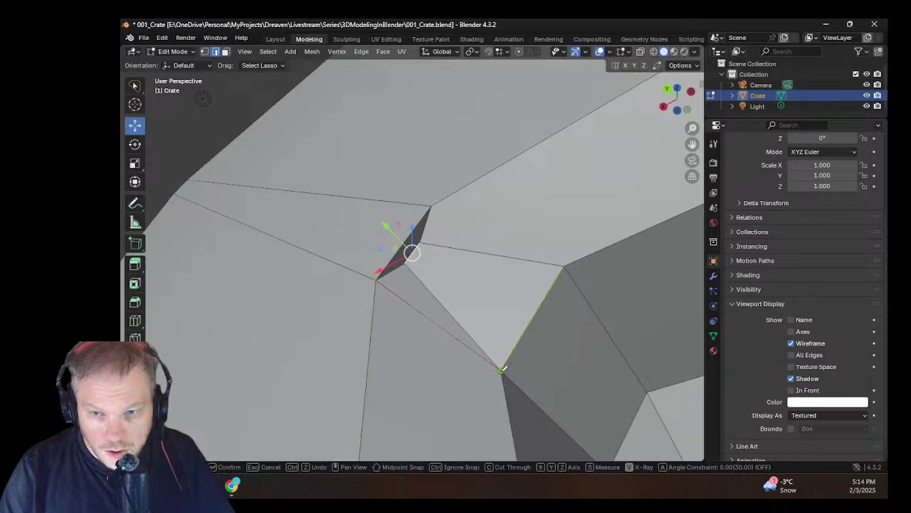
pyautogui.click(502, 368)
pyautogui.press('Return')
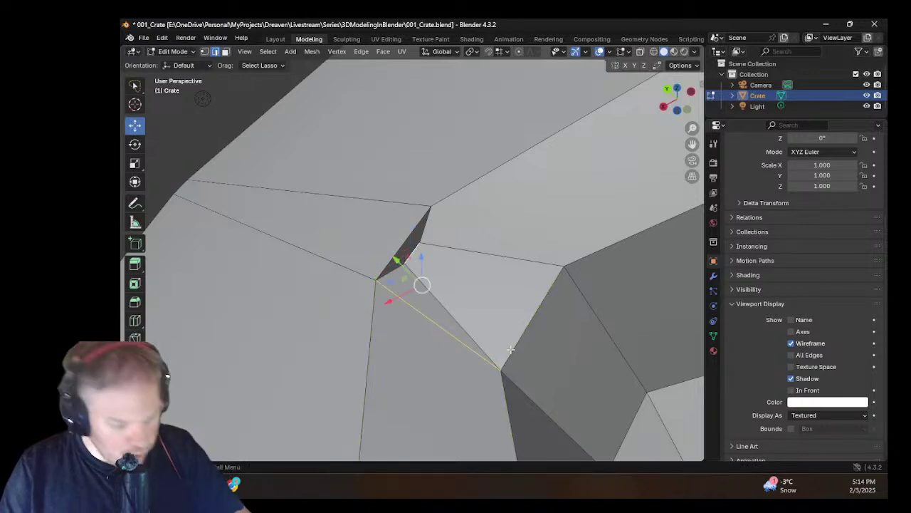
# Step: Knife-cut the other side of this upper recess corner, from the second inner bevel vertex to the second outer frame vertex
pyautogui.press('k')
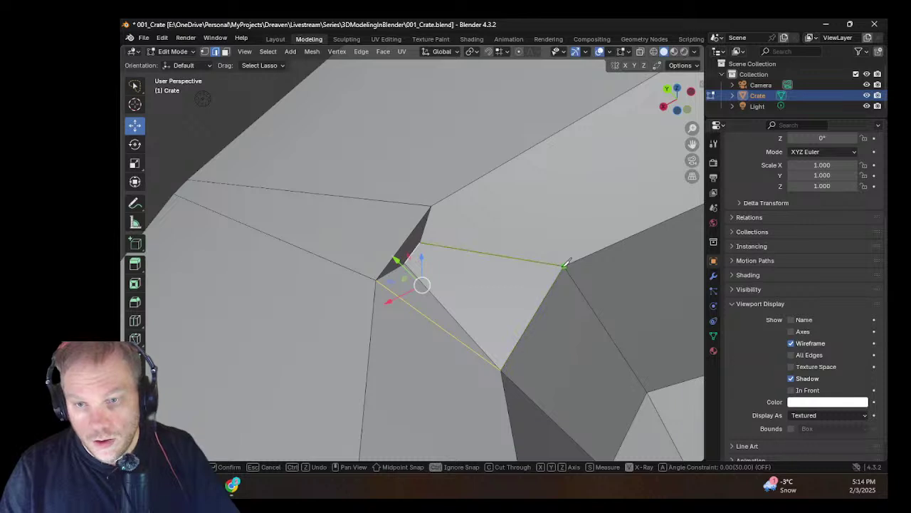
pyautogui.click(564, 265)
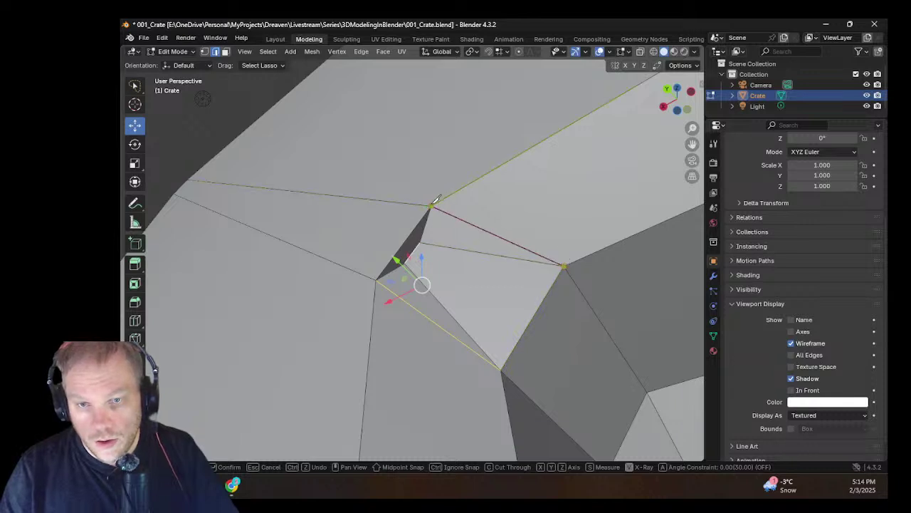
pyautogui.click(432, 205)
pyautogui.press('Return')
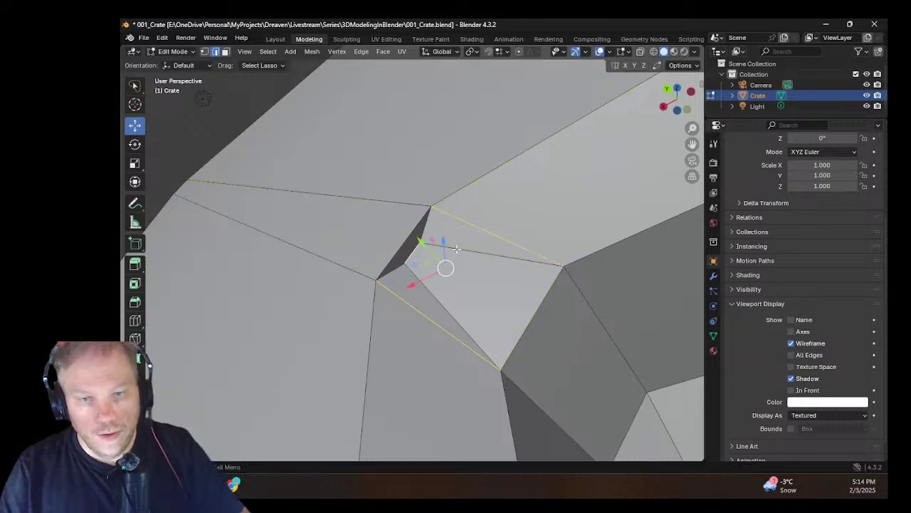
# Step: Dissolve the redundant edges enclosed by the two cuts at this upper recess corner
pyautogui.click(436, 257)
pyautogui.keyDown('shift'); pyautogui.click(418, 282); pyautogui.keyUp('shift')
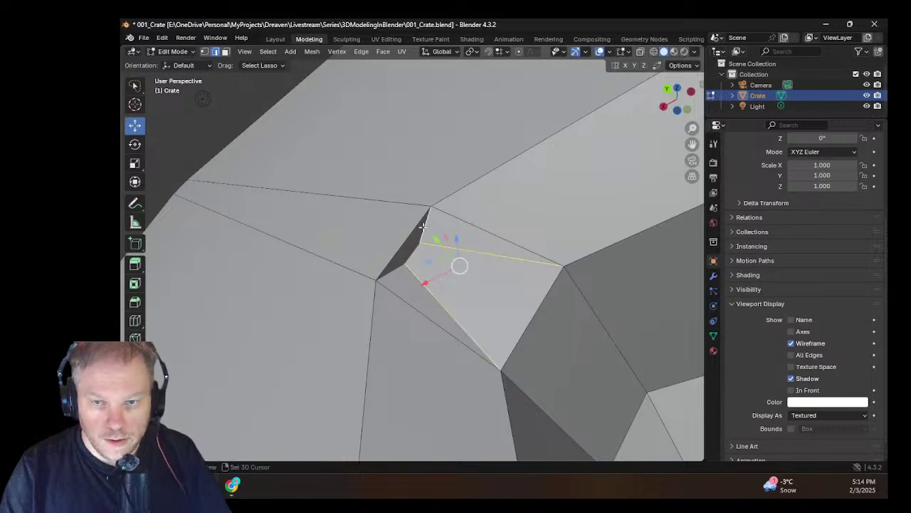
pyautogui.keyDown('shift'); pyautogui.click(398, 267); pyautogui.keyUp('shift')
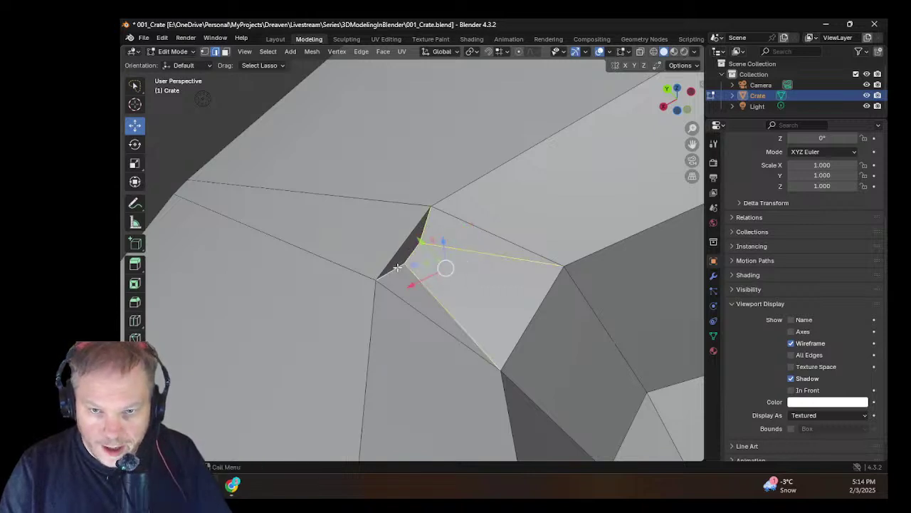
pyautogui.press('x')
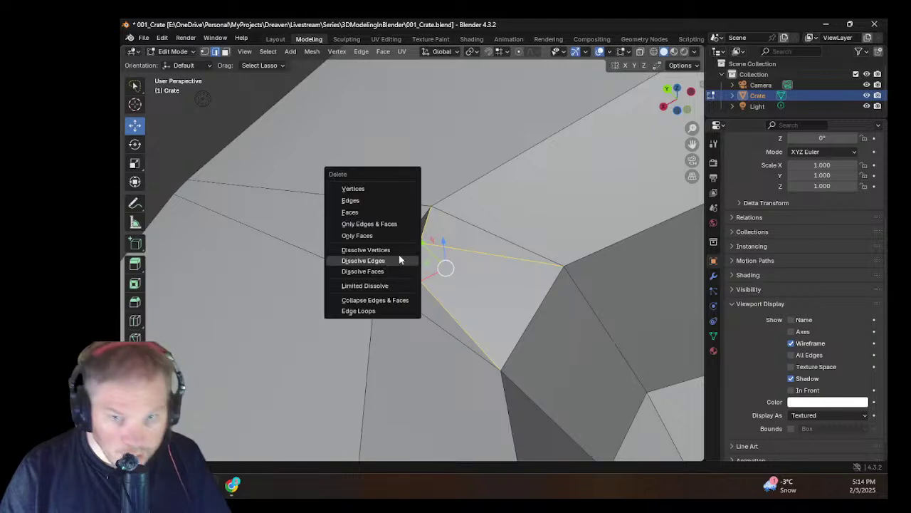
pyautogui.click(399, 261)
pyautogui.moveTo(398, 261); pyautogui.dragTo(473, 365, button='middle')
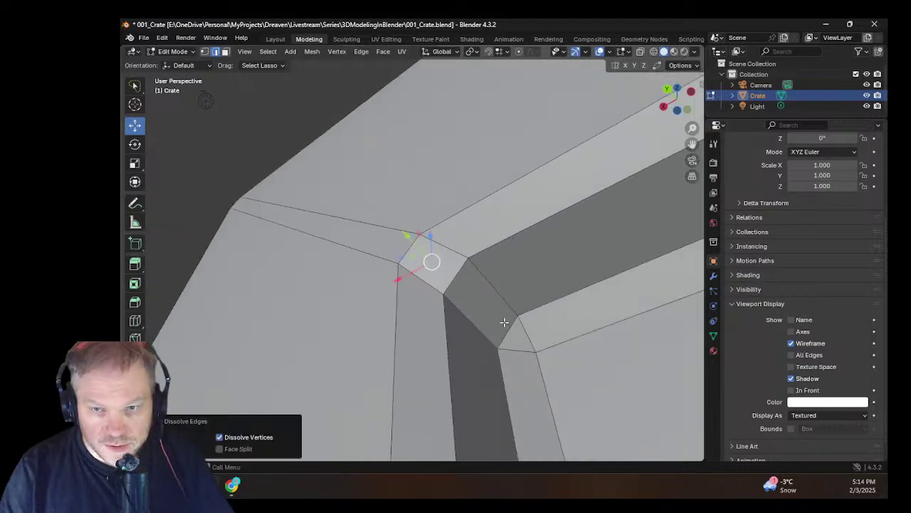
# Step: Knife-cut an edge at an uncleaned lower recess corner, from the lower inner bevel vertex to the adjacent outer frame vertex
pyautogui.scroll(-3, 504, 322)
pyautogui.moveTo(477, 295); pyautogui.dragTo(379, 239, button='middle')
pyautogui.scroll(2, 348, 314)
pyautogui.moveTo(338, 358); pyautogui.dragTo(364, 342, button='middle')
pyautogui.moveTo(352, 378); pyautogui.dragTo(333, 282, button='middle')
pyautogui.click(328, 262)
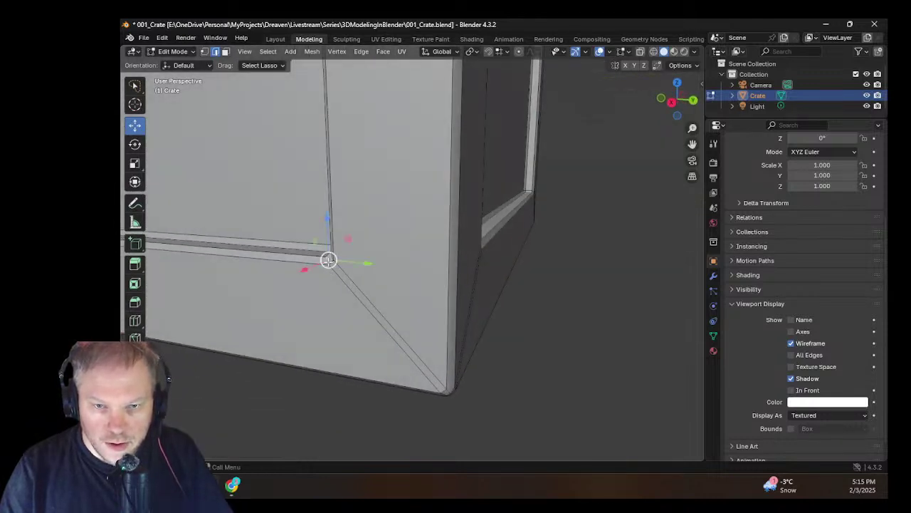
pyautogui.press('KP_Decimal')
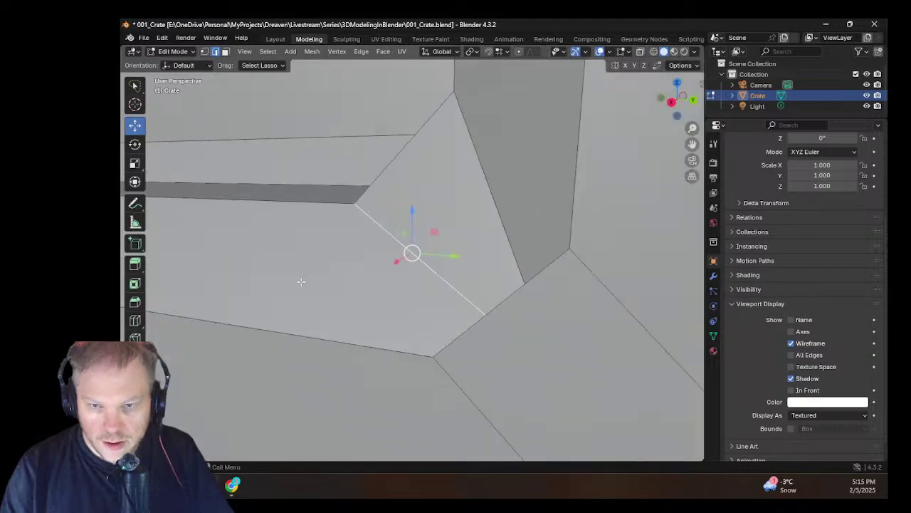
pyautogui.moveTo(301, 281); pyautogui.dragTo(542, 235, button='middle')
pyautogui.moveTo(442, 242); pyautogui.dragTo(455, 250, button='middle')
pyautogui.press('k')
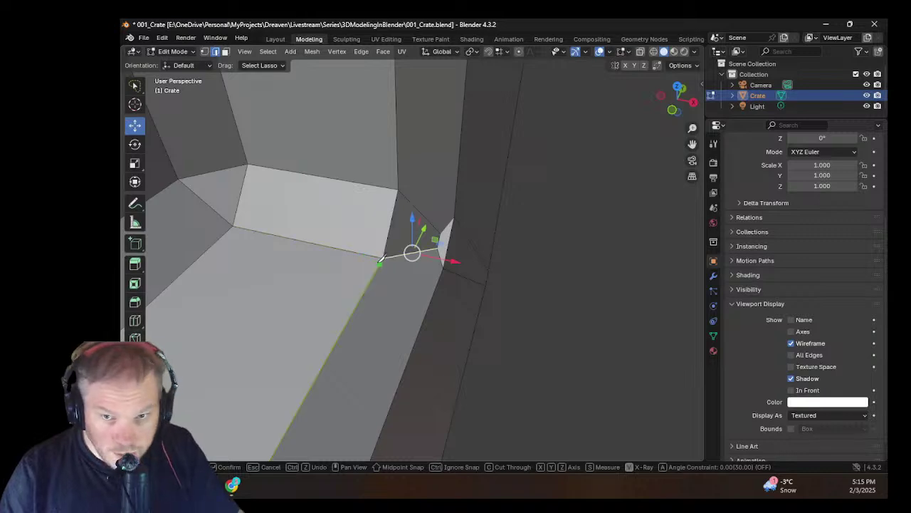
pyautogui.click(439, 265)
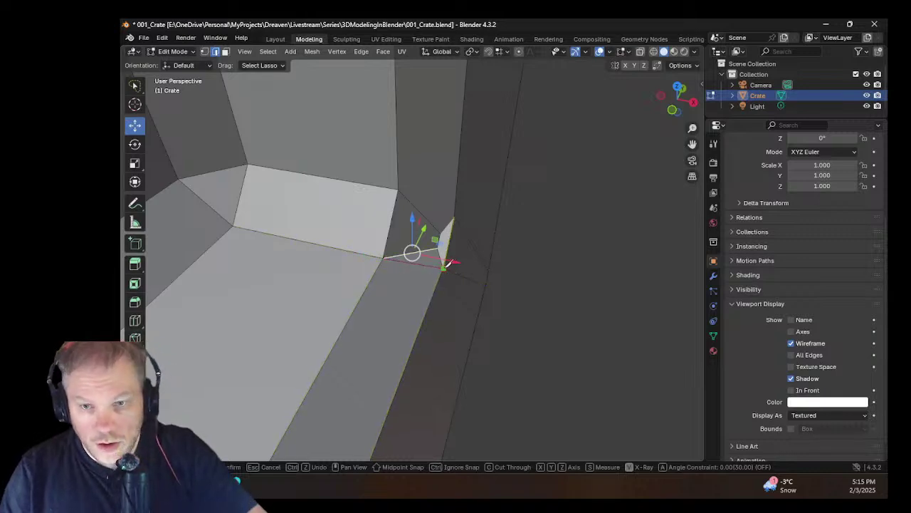
pyautogui.press('Return')
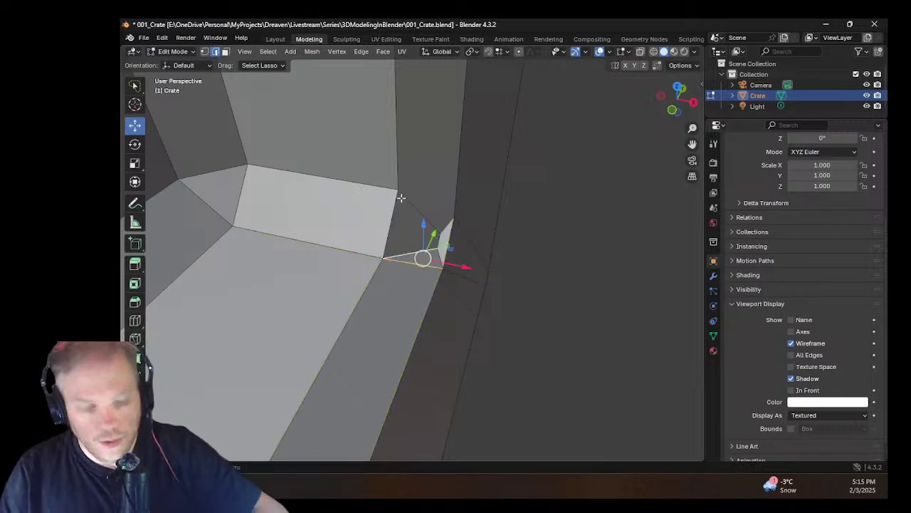
# Step: Knife-cut the upper side of this lower recess corner, from the upper inner bevel vertex to the second outer frame vertex
pyautogui.press('k')
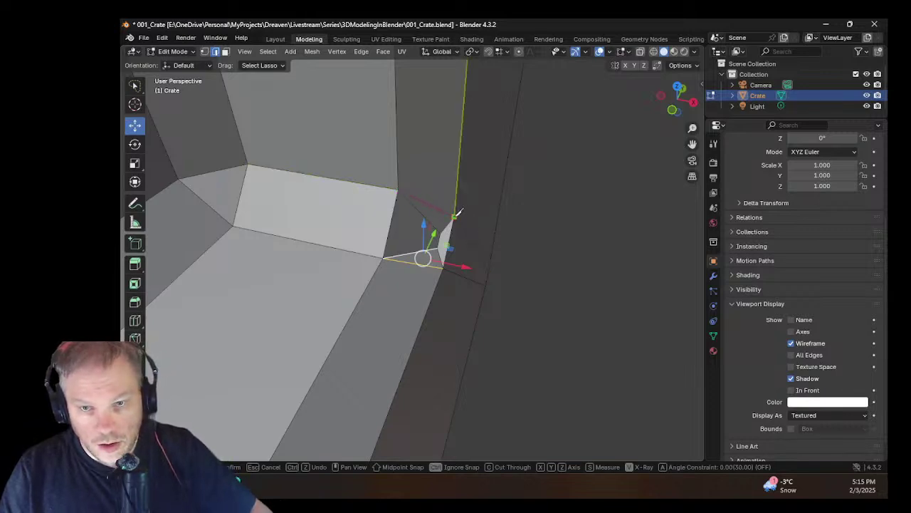
pyautogui.click(455, 213)
pyautogui.press('Return')
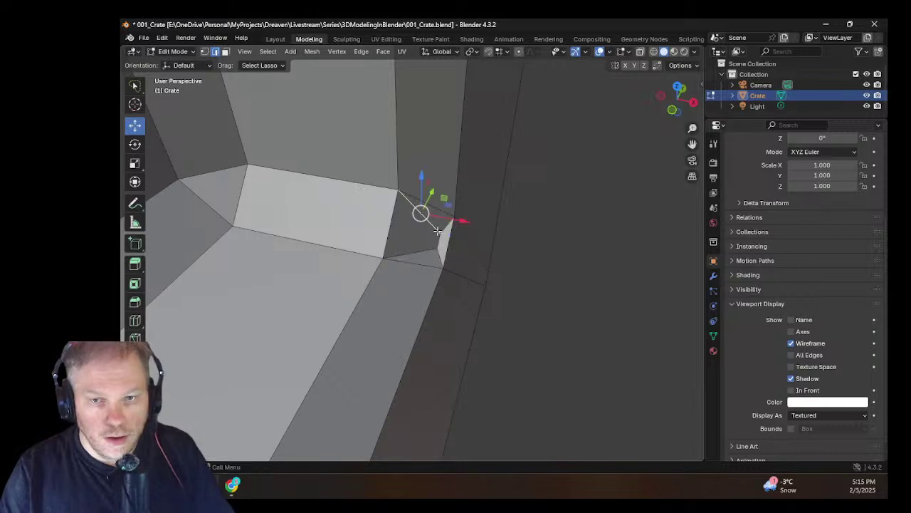
# Step: Dissolve the redundant edges between the two cuts, leaving one four-sided face at this lower recess corner
pyautogui.click(440, 241)
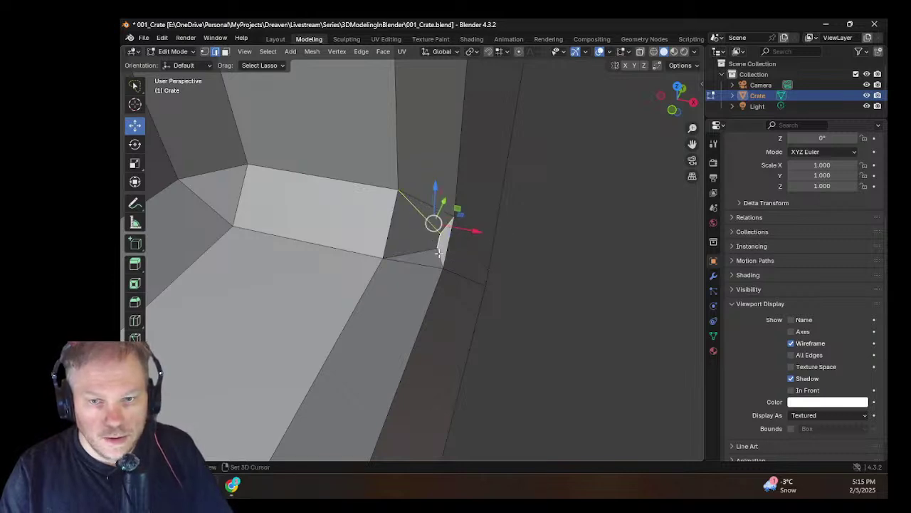
pyautogui.click(431, 251)
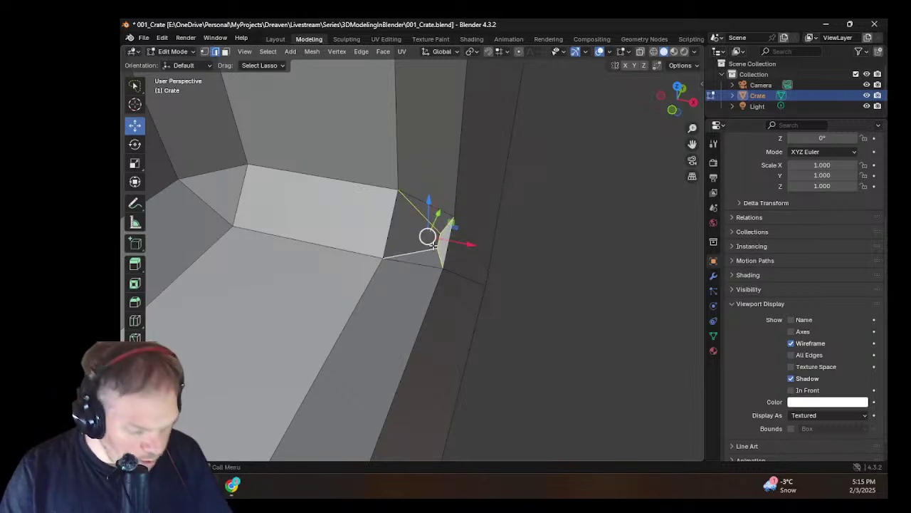
pyautogui.press('x')
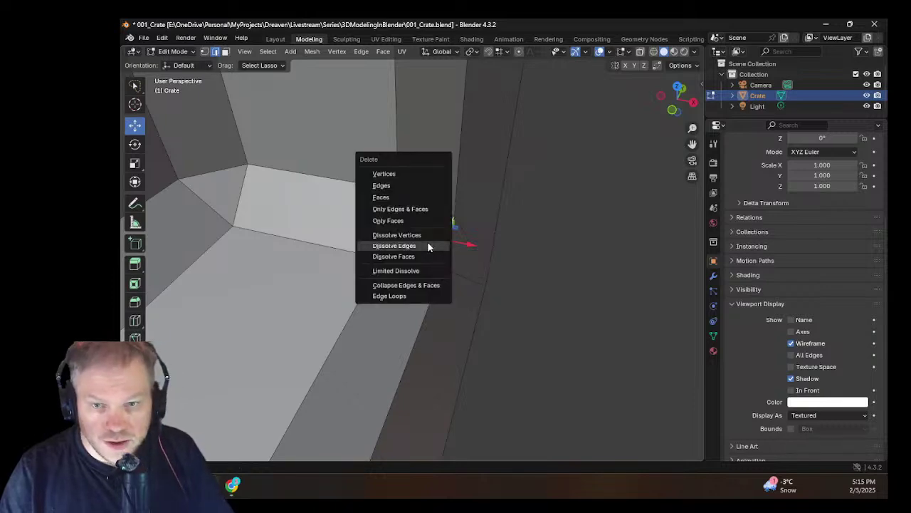
pyautogui.click(427, 246)
pyautogui.moveTo(427, 246); pyautogui.dragTo(571, 311, button='middle')
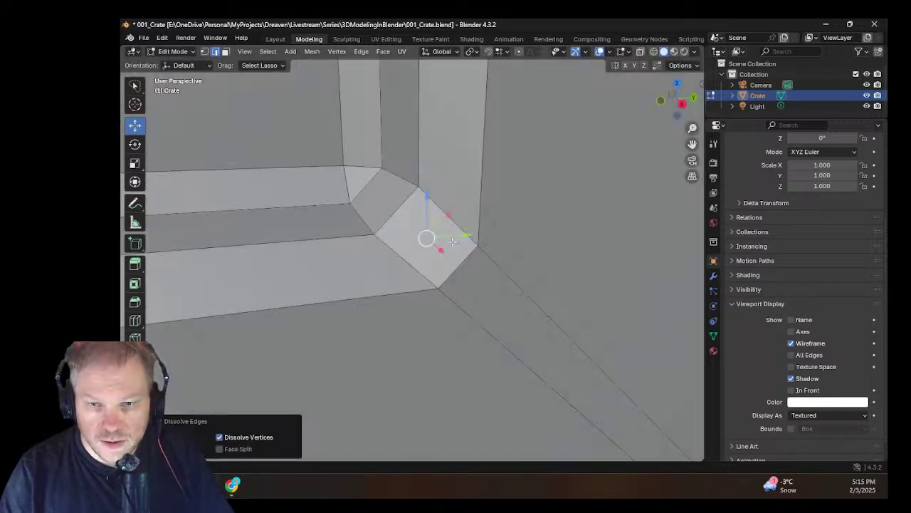
# Step: Knife-cut an edge at the next lower recess corner, from the upper outer frame vertex to the upper inner bevel vertex
pyautogui.moveTo(417, 325); pyautogui.dragTo(387, 305, button='middle')
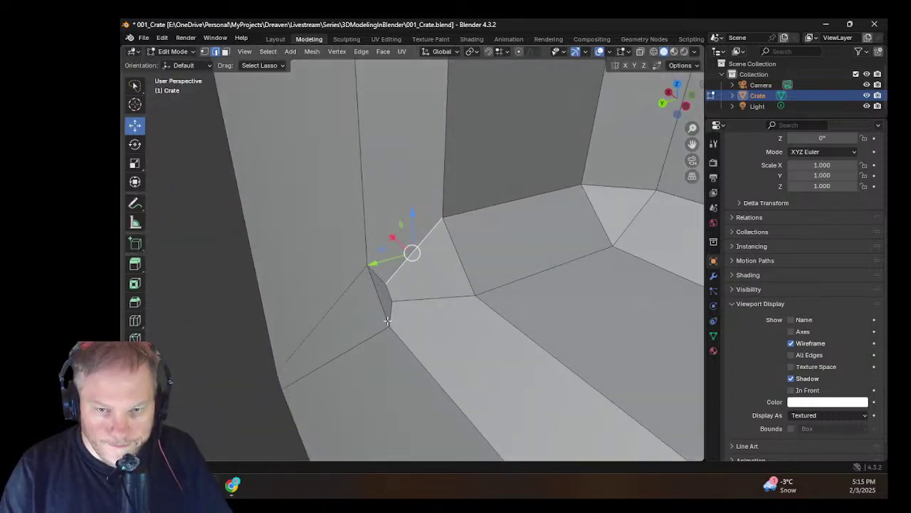
pyautogui.press('k')
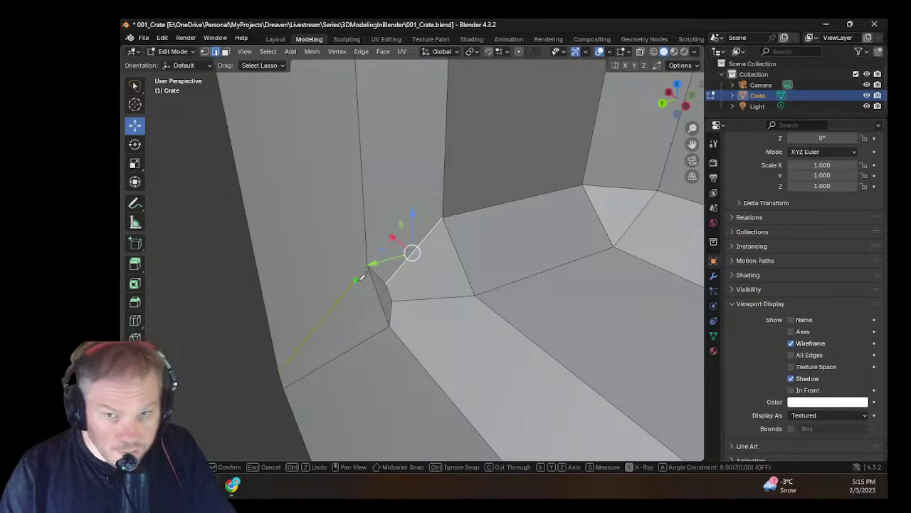
pyautogui.click(384, 254)
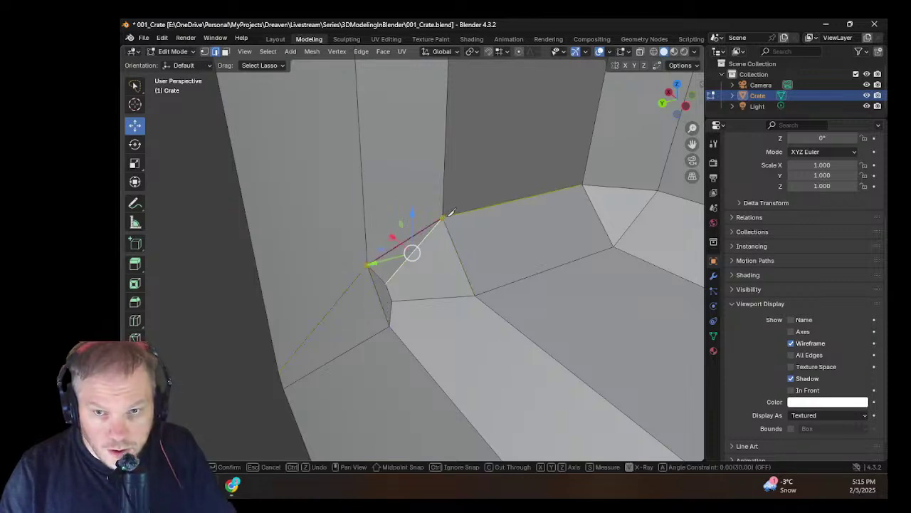
pyautogui.click(447, 214)
pyautogui.press('Return')
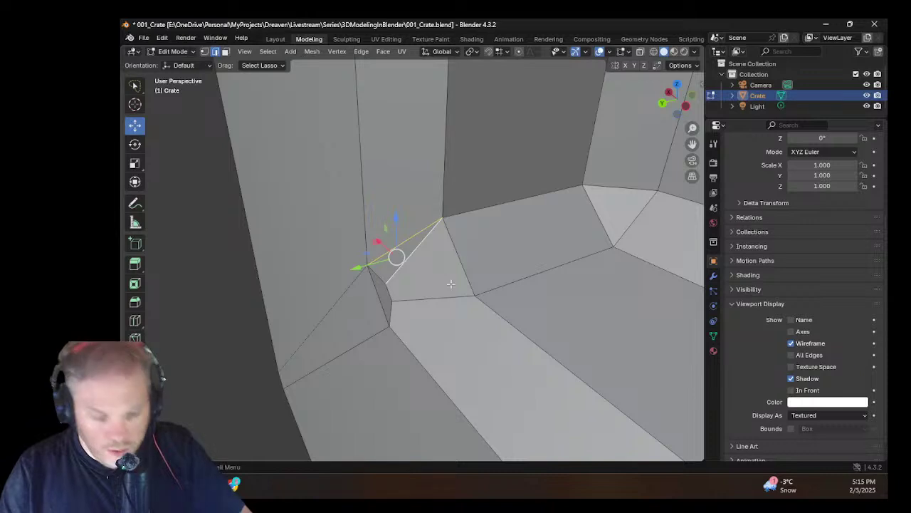
# Step: Knife-cut the lower side of the same recess corner, between the lower inner bevel vertex and the lower outer frame vertex
pyautogui.press('k')
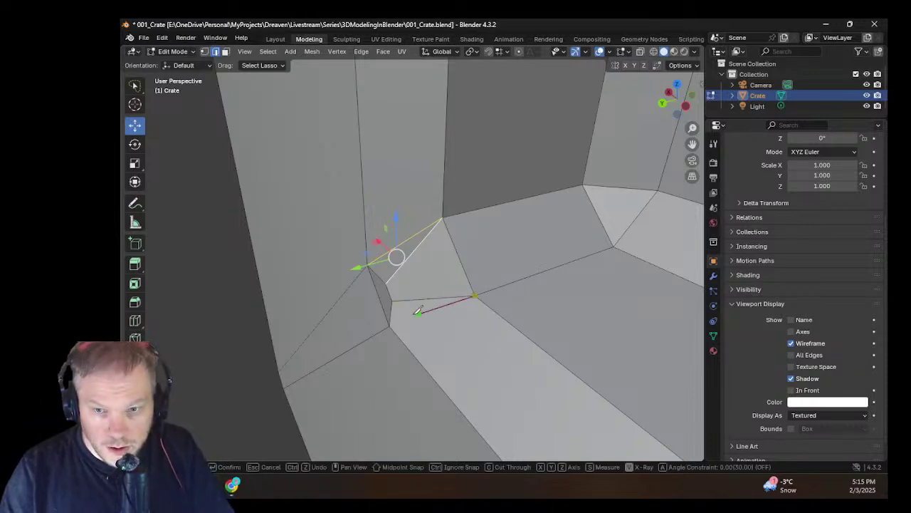
pyautogui.click(390, 325)
pyautogui.click(473, 295)
pyautogui.press('Return')
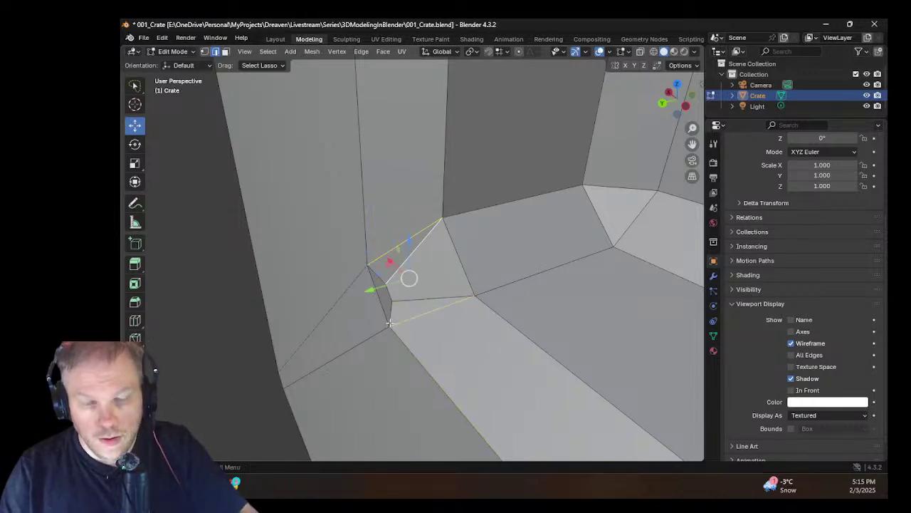
# Step: Dissolve the small redundant edges enclosed by these two cuts, leaving a single four-sided corner face
pyautogui.click(416, 296)
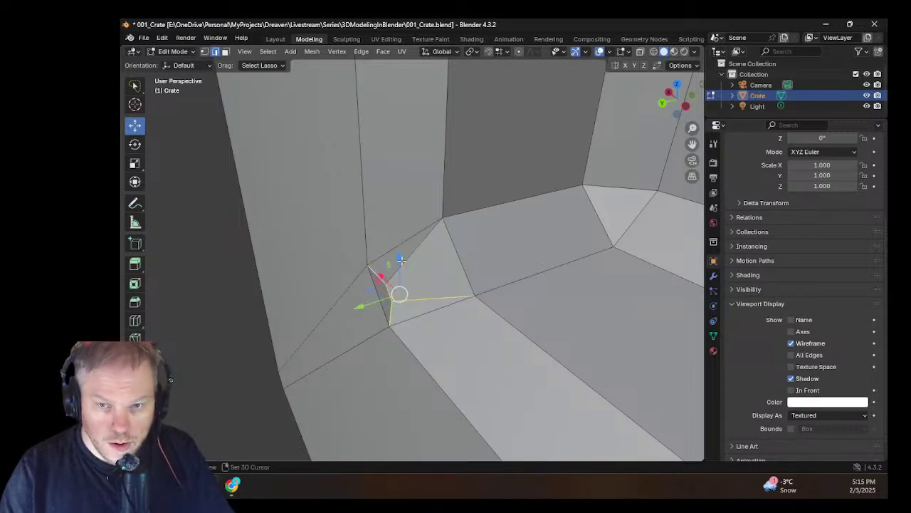
pyautogui.press('x')
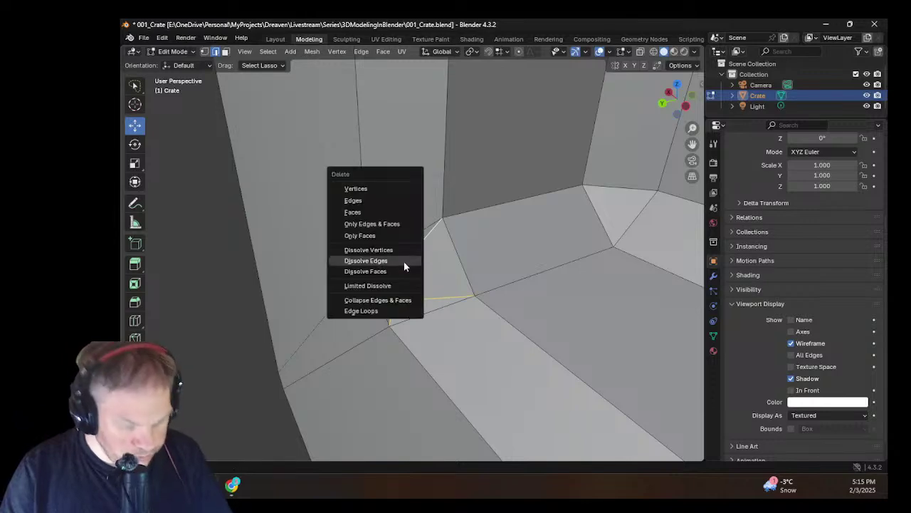
pyautogui.click(390, 262)
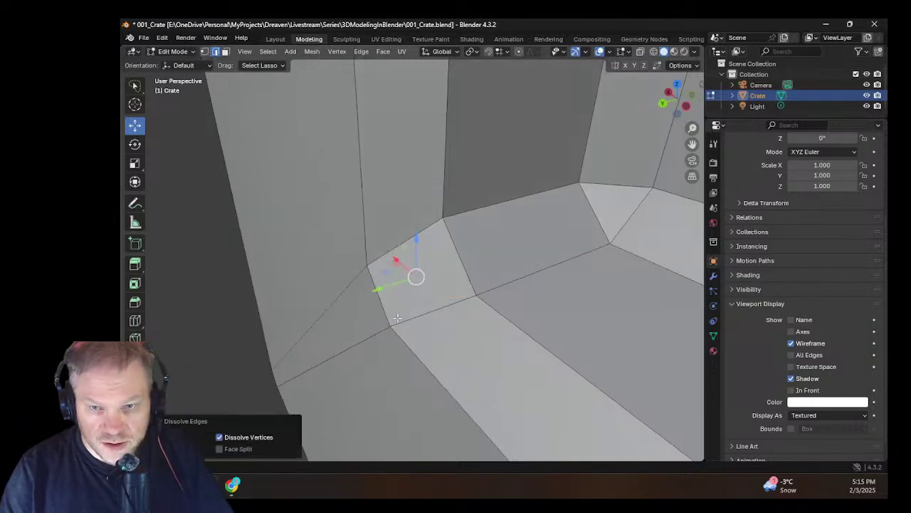
# Step: Knife-cut an edge at the next recess corner, from the left outer frame vertex to the left inner bevel vertex
pyautogui.moveTo(406, 285); pyautogui.dragTo(271, 228, button='middle')
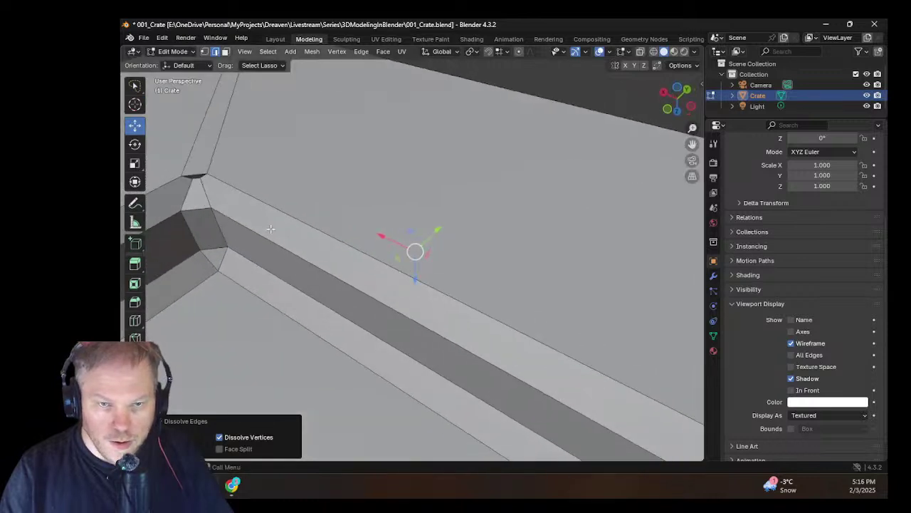
pyautogui.click(208, 210)
pyautogui.press('KP_Decimal')
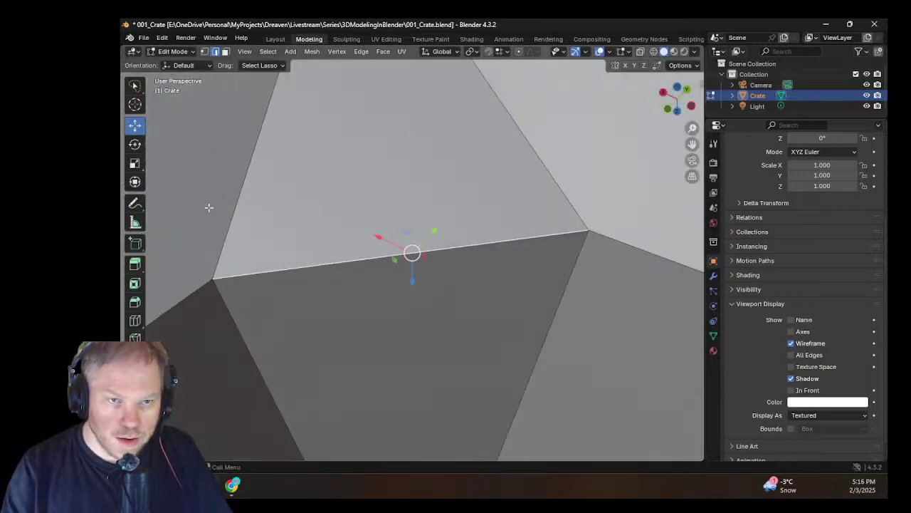
pyautogui.scroll(-3, 224, 227)
pyautogui.moveTo(224, 227); pyautogui.dragTo(243, 188, button='middle')
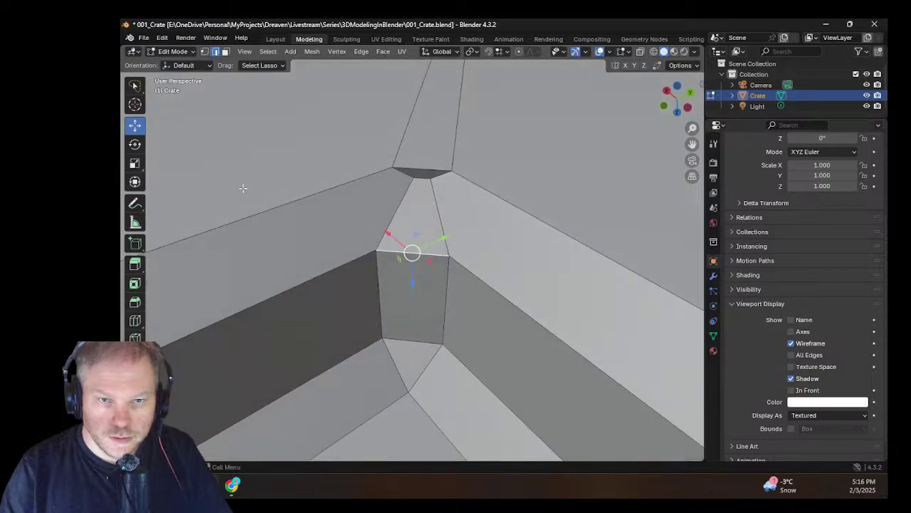
pyautogui.press('k')
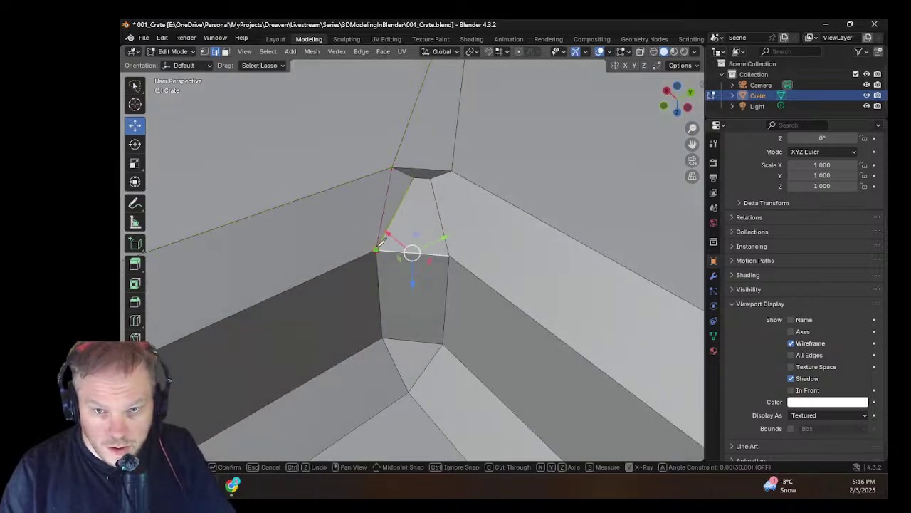
pyautogui.press('Return')
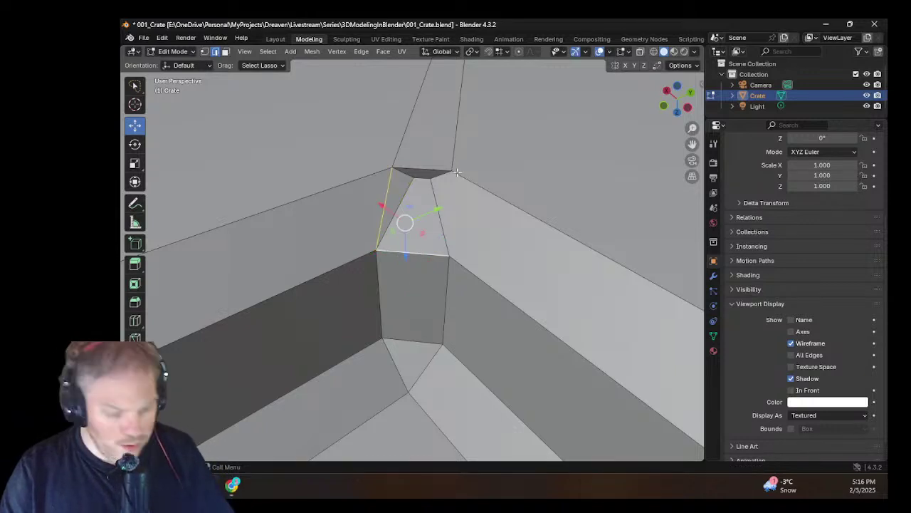
# Step: Knife-cut the right side of the same recess corner, from the right outer frame vertex to the right inner bevel vertex
pyautogui.press('k')
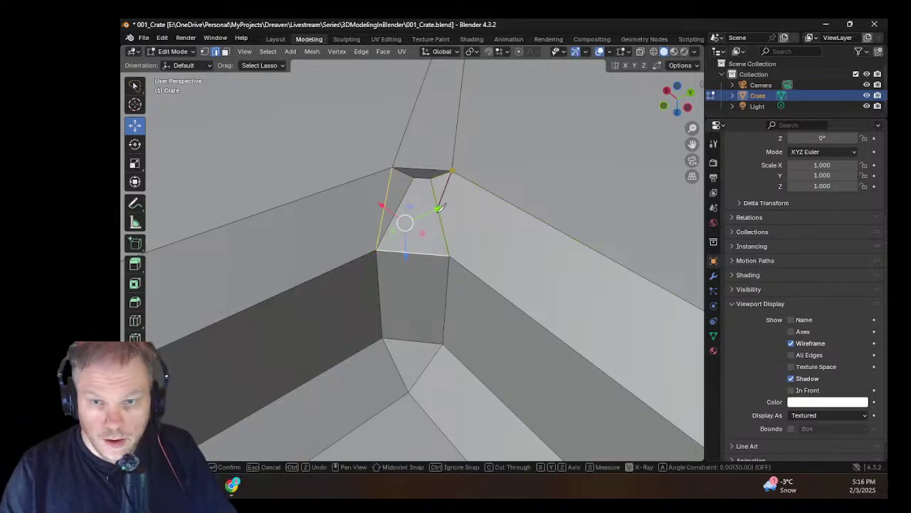
pyautogui.click(450, 254)
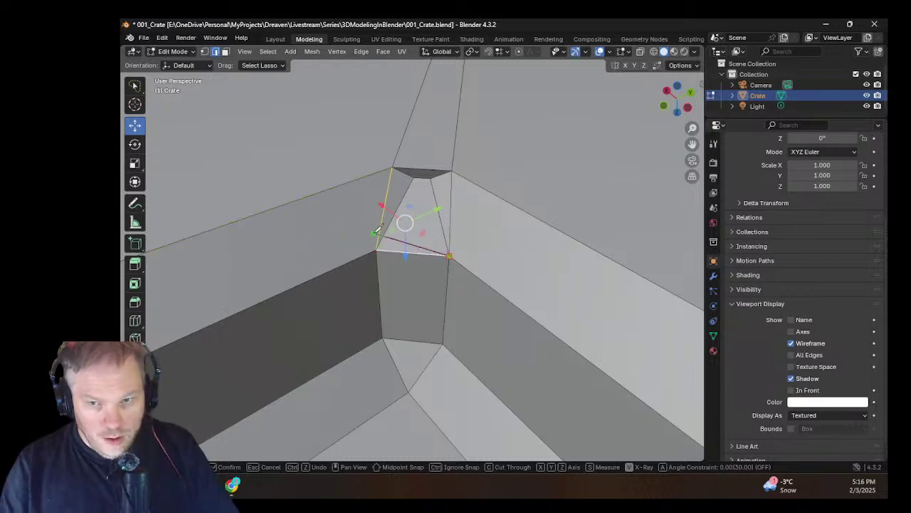
pyautogui.click(376, 233)
pyautogui.press('Return')
# Step: Dissolve the redundant small edges between the left and right cuts, leaving one four-sided face at this corner
pyautogui.click(440, 176)
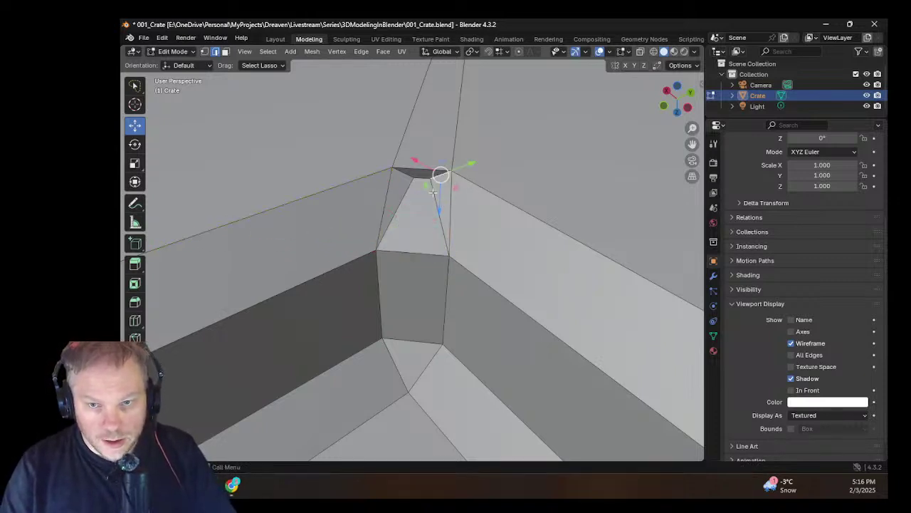
pyautogui.keyDown('shift'); pyautogui.click(432, 186); pyautogui.keyUp('shift')
pyautogui.keyDown('shift'); pyautogui.click(423, 178); pyautogui.keyUp('shift')
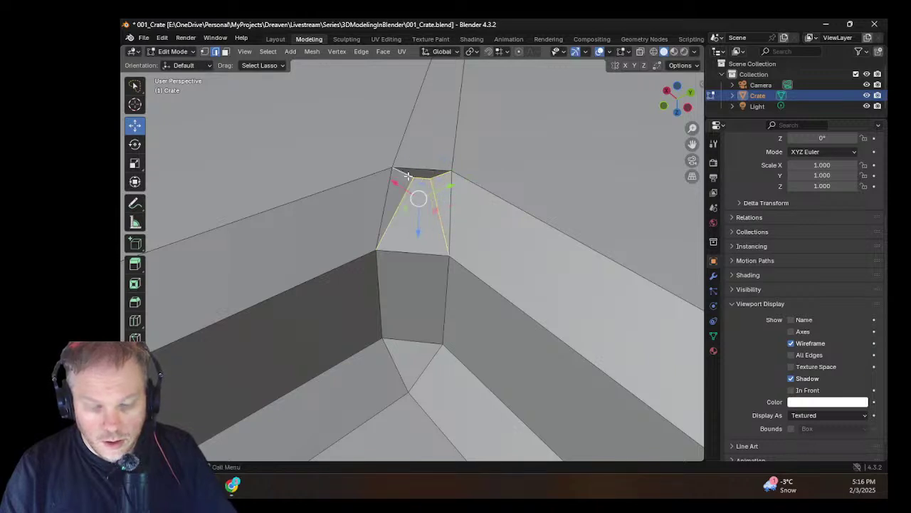
pyautogui.press('x')
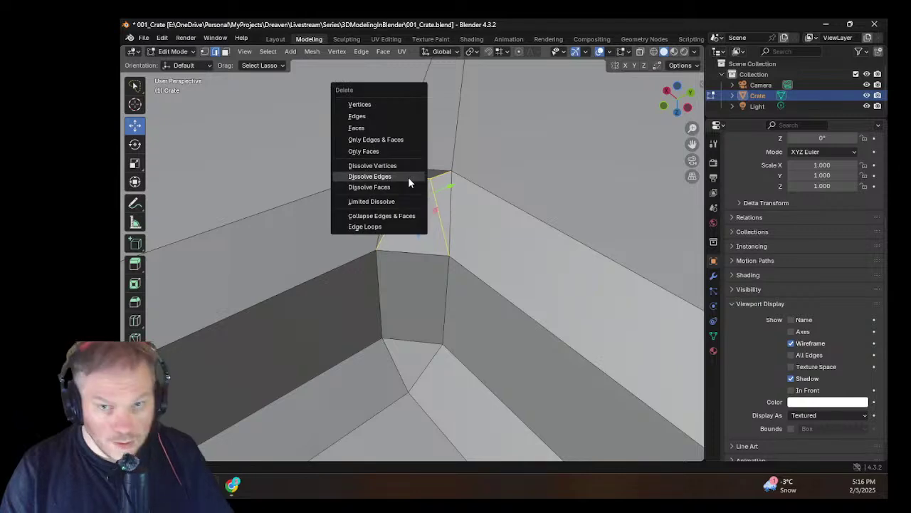
pyautogui.click(403, 176)
# Step: Knife-cut direct edges on both sides of the following recess corner, joining each outer frame vertex to its nearest inner bevel vertex
pyautogui.scroll(-4, 546, 264)
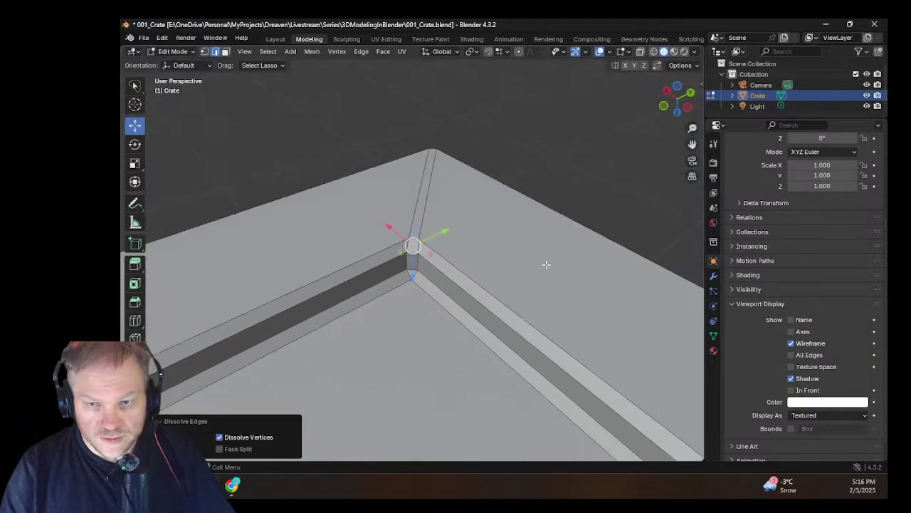
pyautogui.moveTo(546, 265); pyautogui.dragTo(466, 342, button='middle')
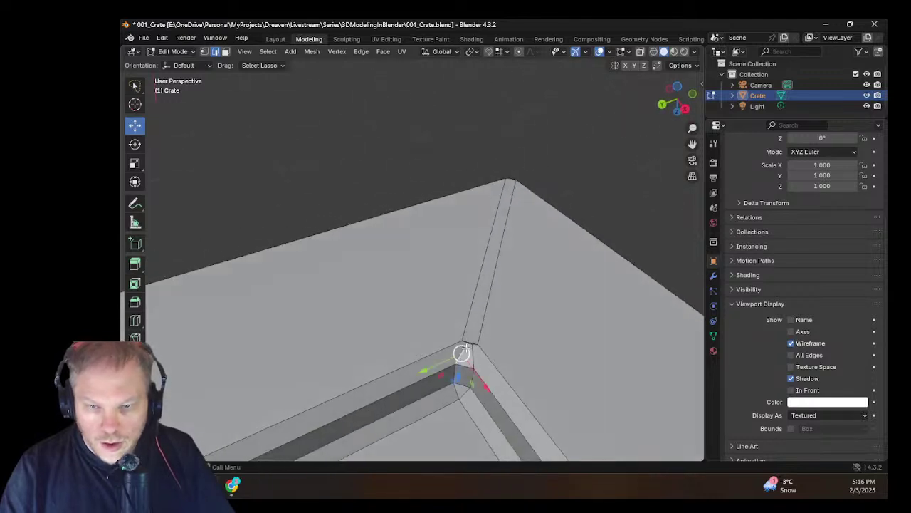
pyautogui.press('KP_Decimal')
pyautogui.scroll(-7, 466, 348)
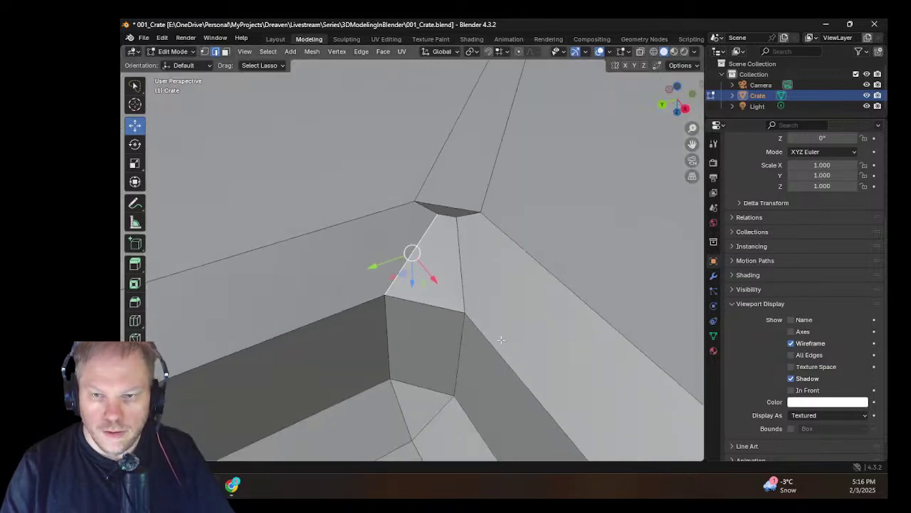
pyautogui.moveTo(501, 340); pyautogui.dragTo(515, 338, button='middle')
pyautogui.press('k')
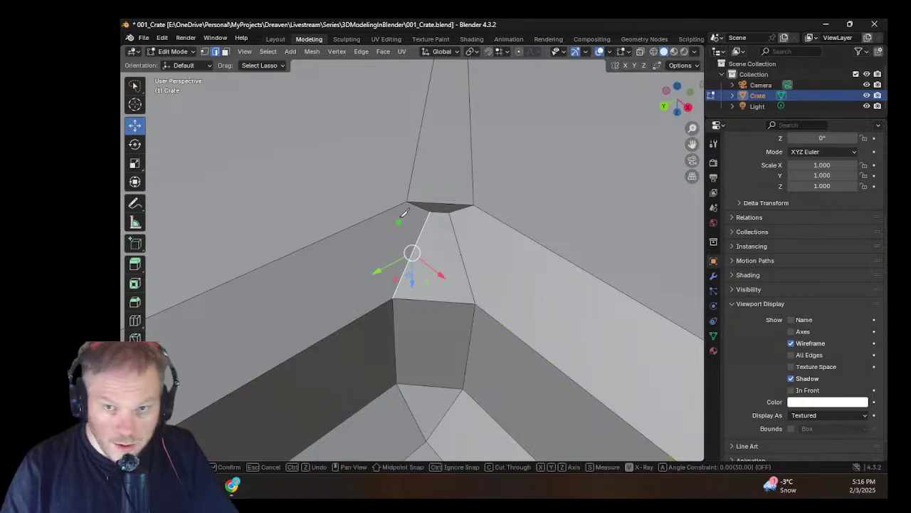
pyautogui.click(394, 298)
pyautogui.press('Return')
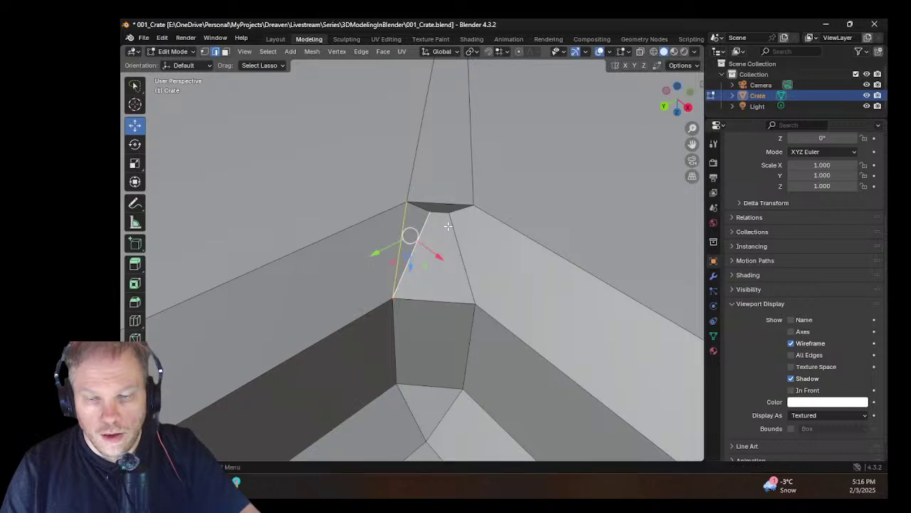
pyautogui.press('k')
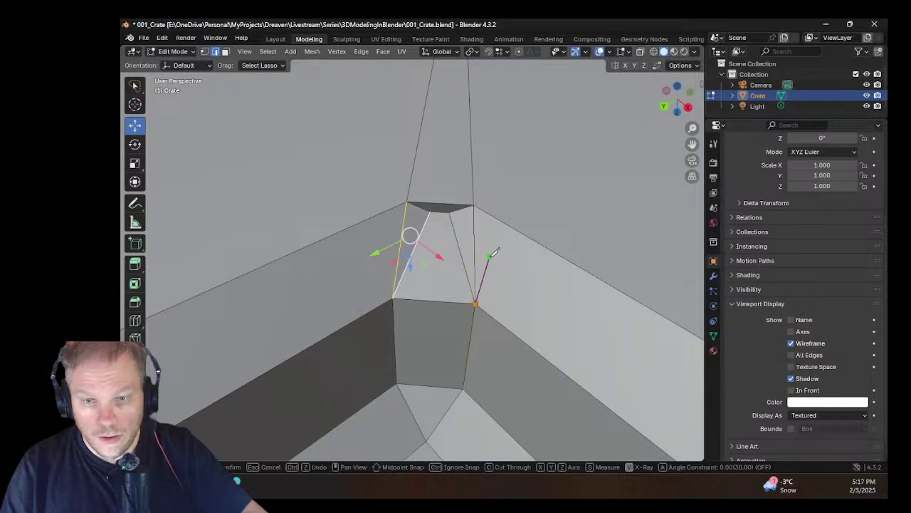
pyautogui.press('Return')
# Step: Dissolve the inner bevel edges enclosed by the two new side cuts so this corner becomes a single quad
pyautogui.moveTo(493, 253); pyautogui.dragTo(457, 227, button='middle')
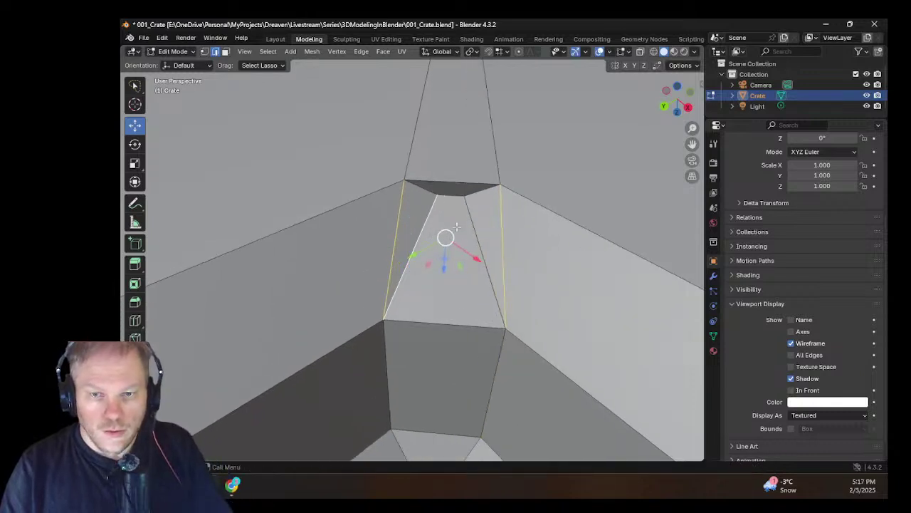
pyautogui.click(470, 212)
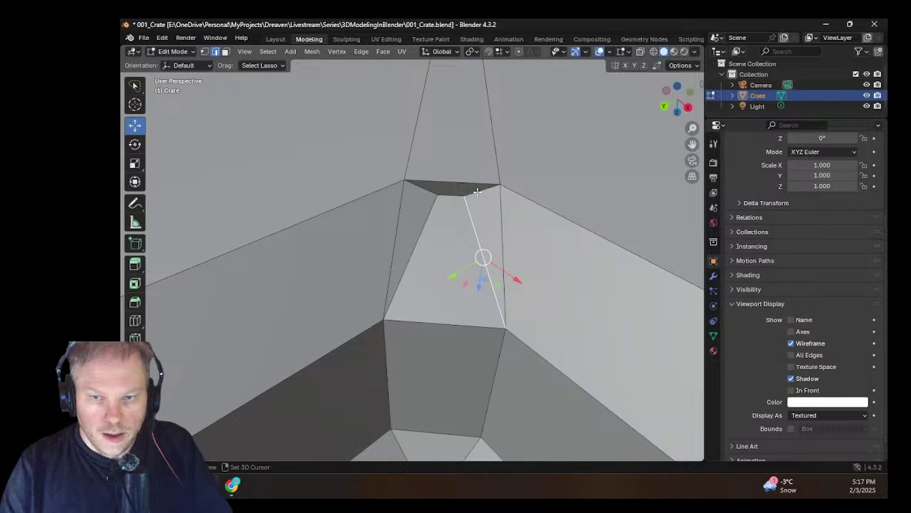
pyautogui.keyDown('shift'); pyautogui.click(477, 191); pyautogui.keyUp('shift')
pyautogui.keyDown('shift'); pyautogui.click(431, 209); pyautogui.keyUp('shift')
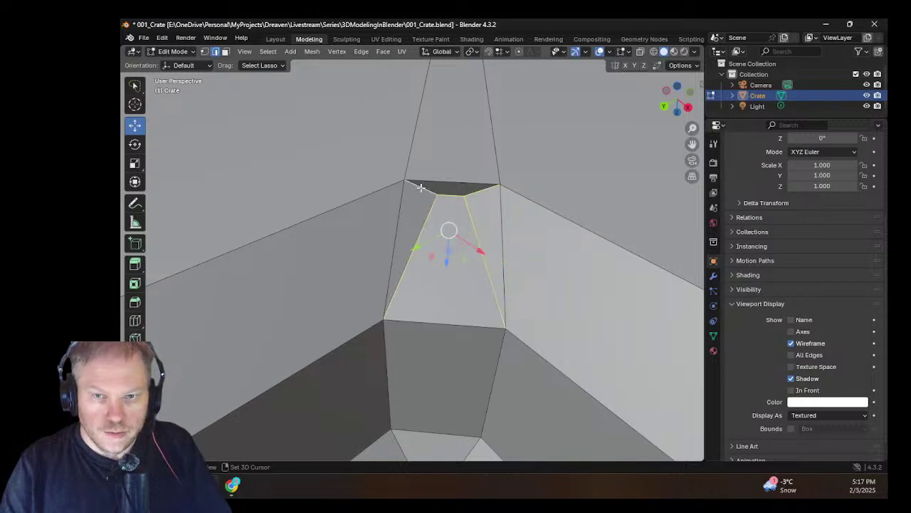
pyautogui.press('x')
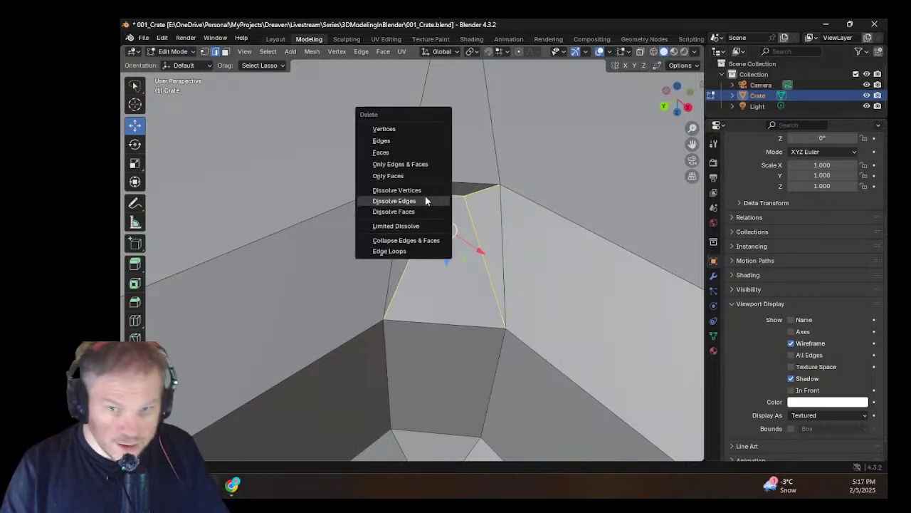
pyautogui.click(425, 201)
# Step: Knife-cut the upper side of the next uncleaned recess corner, between the inner bevel vertex and the outer frame vertex
pyautogui.scroll(-8, 463, 227)
pyautogui.moveTo(501, 258); pyautogui.dragTo(541, 331, button='middle')
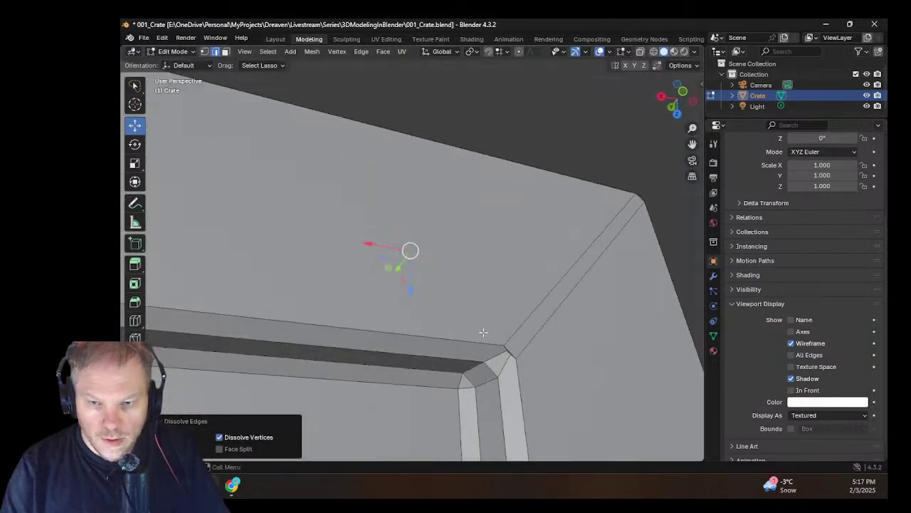
pyautogui.click(498, 301)
pyautogui.scroll(2, 498, 300)
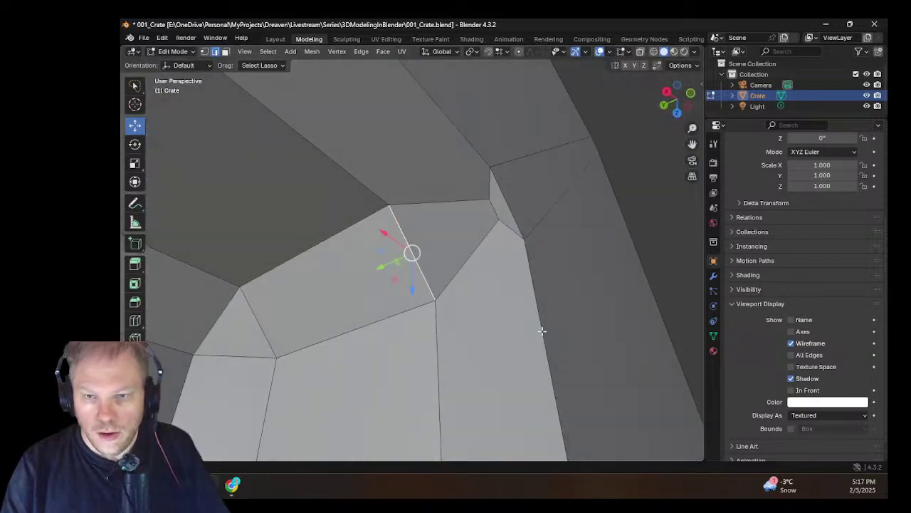
pyautogui.press('k')
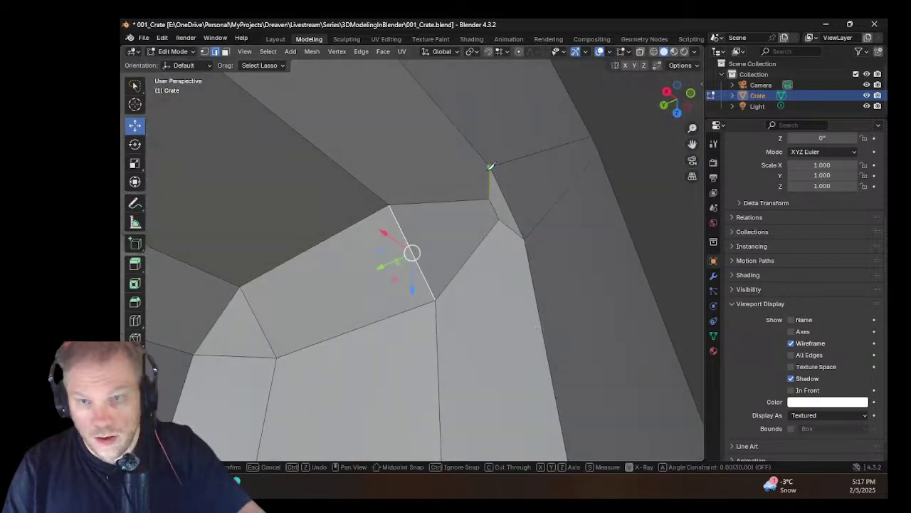
pyautogui.click(391, 205)
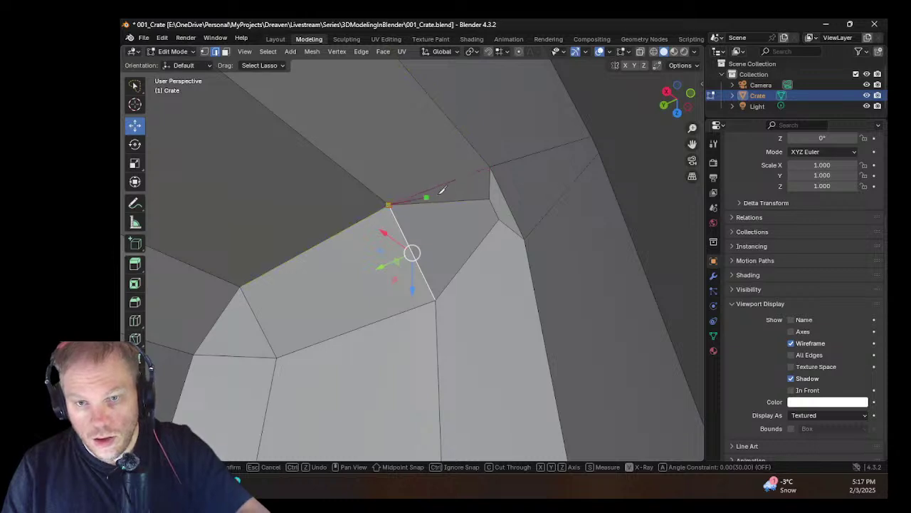
pyautogui.click(489, 168)
pyautogui.press('Return')
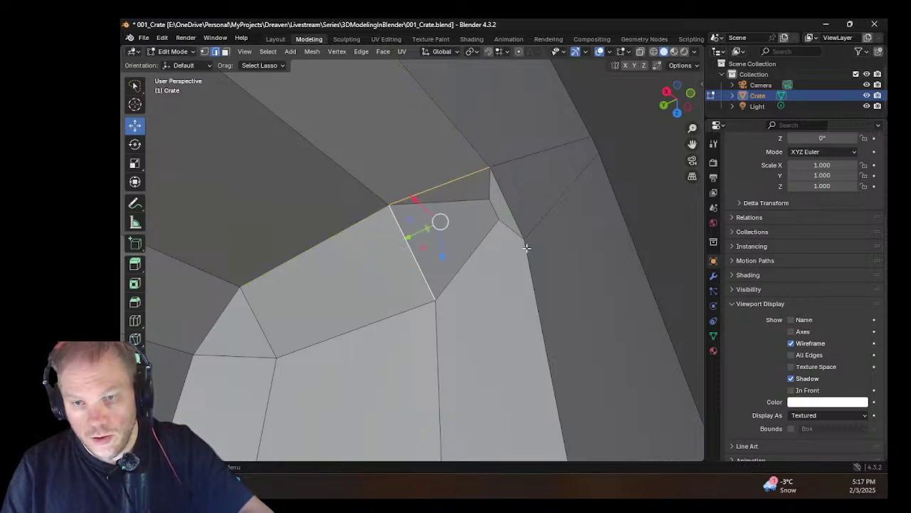
# Step: Knife-cut the lower side of this corner, from the lower outer frame vertex to the lower inner bevel vertex
pyautogui.press('k')
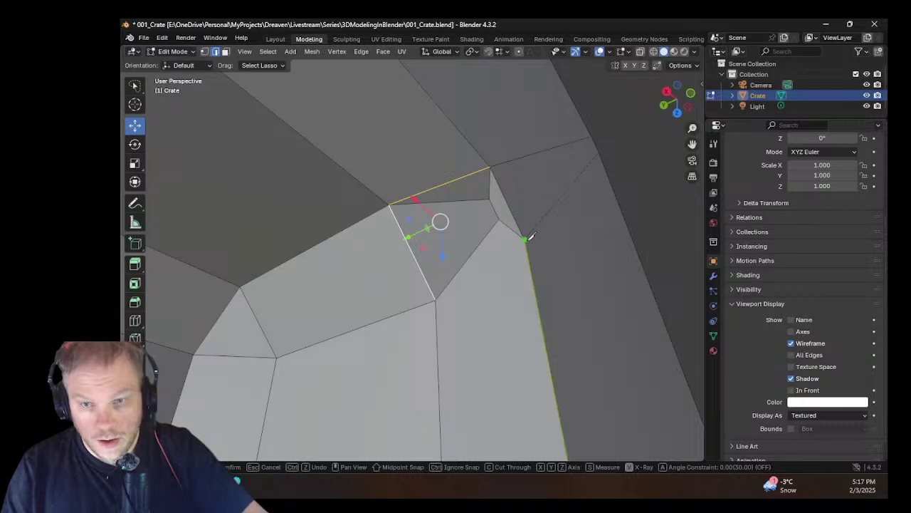
pyautogui.click(437, 299)
pyautogui.press('Return')
# Step: Dissolve the redundant edges between this corner's upper and lower cuts, leaving one clean four-sided face
pyautogui.click(499, 225)
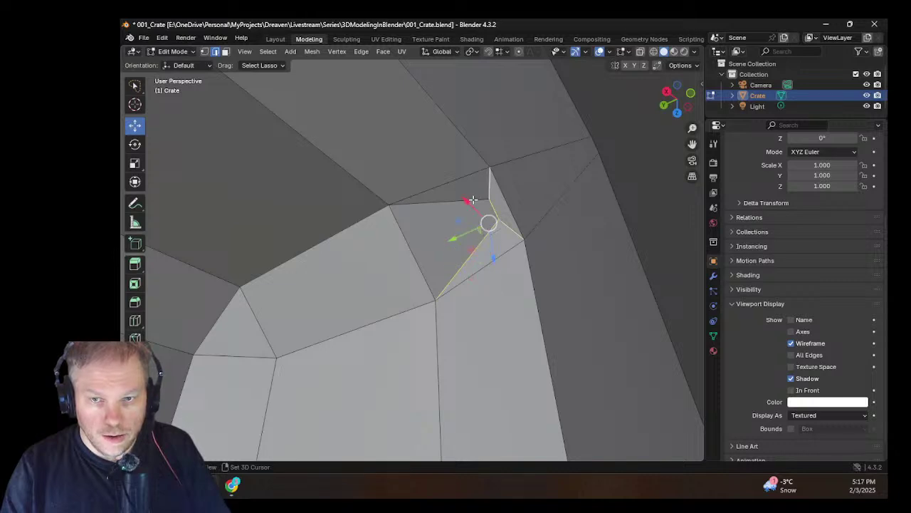
pyautogui.keyDown('shift'); pyautogui.click(473, 200); pyautogui.keyUp('shift')
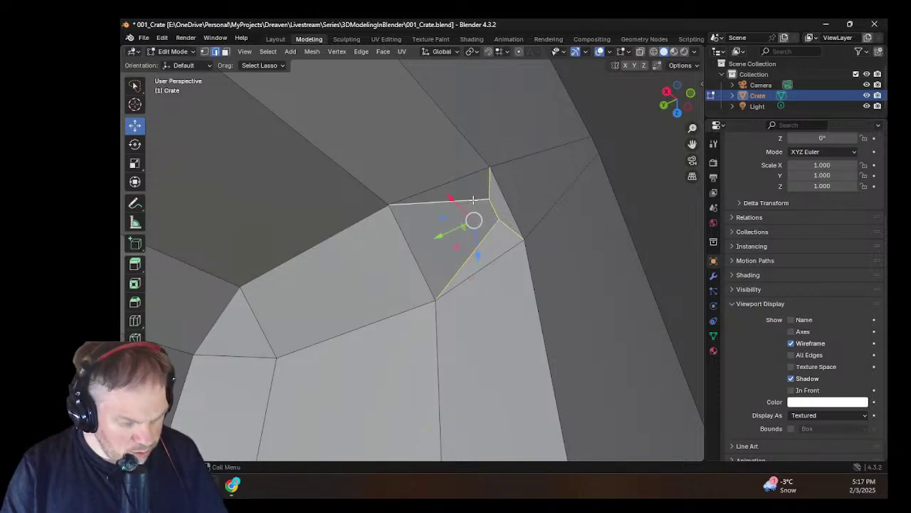
pyautogui.press('x')
pyautogui.click(468, 204)
# Step: Knife-cut an edge at the next recess corner, from the upper outer frame vertex to the upper inner bevel vertex
pyautogui.moveTo(468, 204); pyautogui.dragTo(440, 215, button='middle')
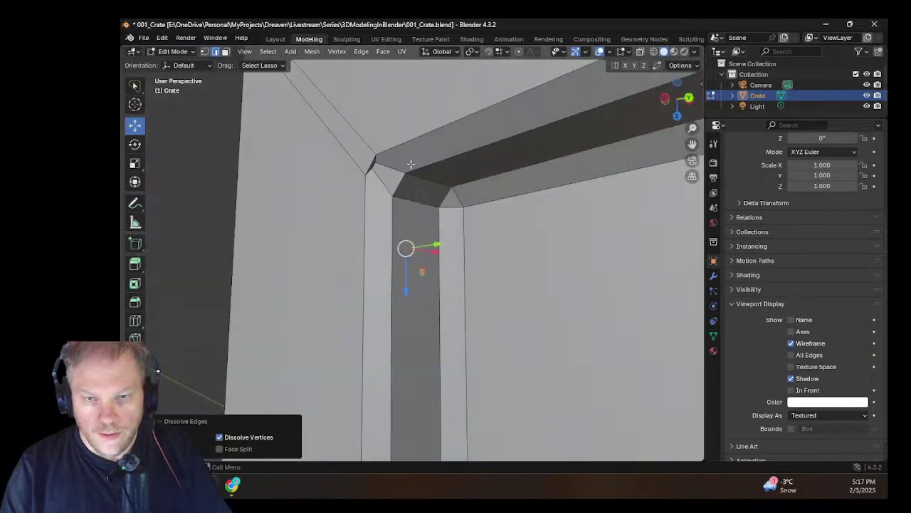
pyautogui.click(401, 179)
pyautogui.scroll(4, 403, 176)
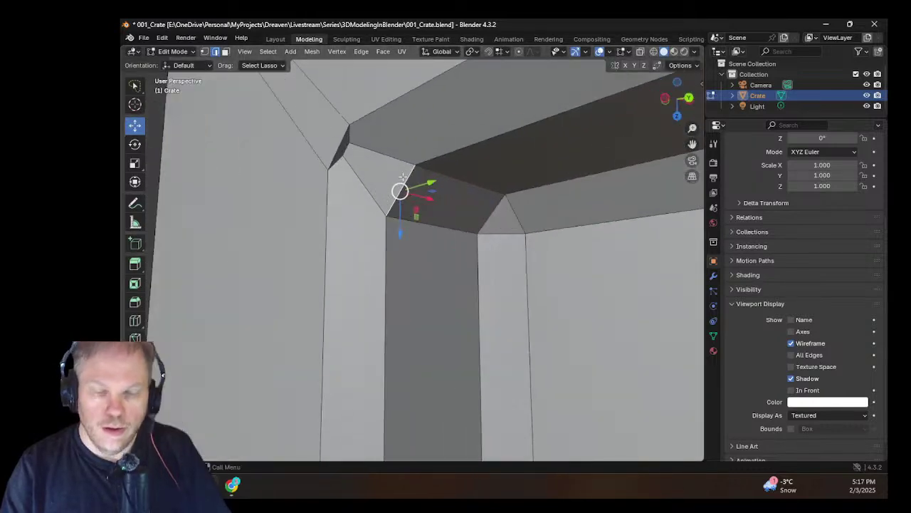
pyautogui.moveTo(403, 177); pyautogui.dragTo(285, 190, button='middle')
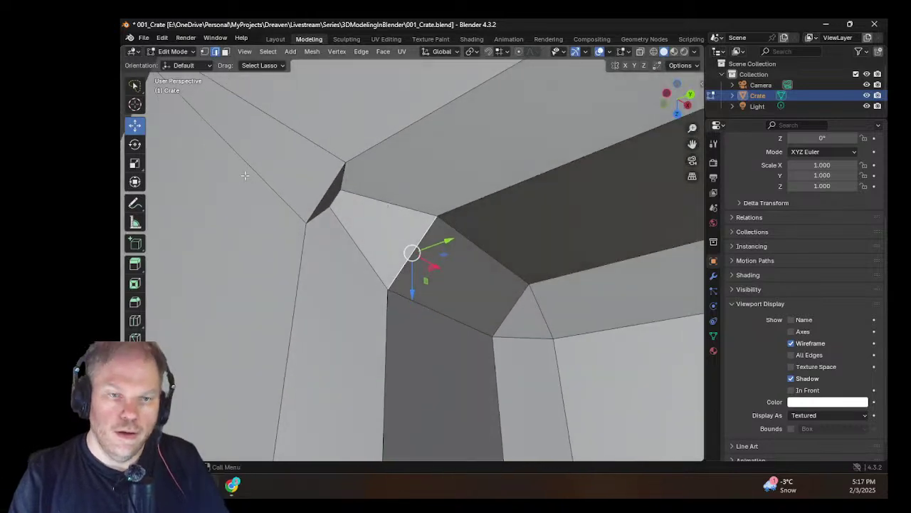
pyautogui.press('k')
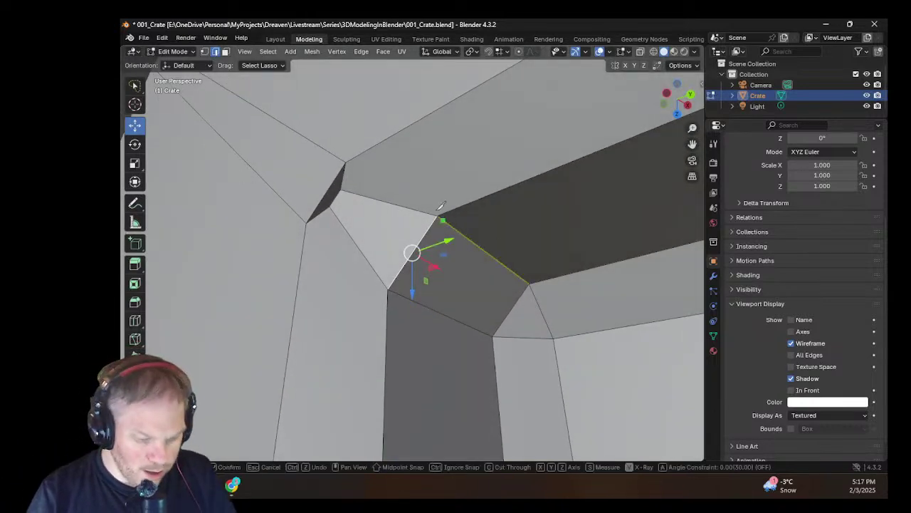
pyautogui.click(349, 161)
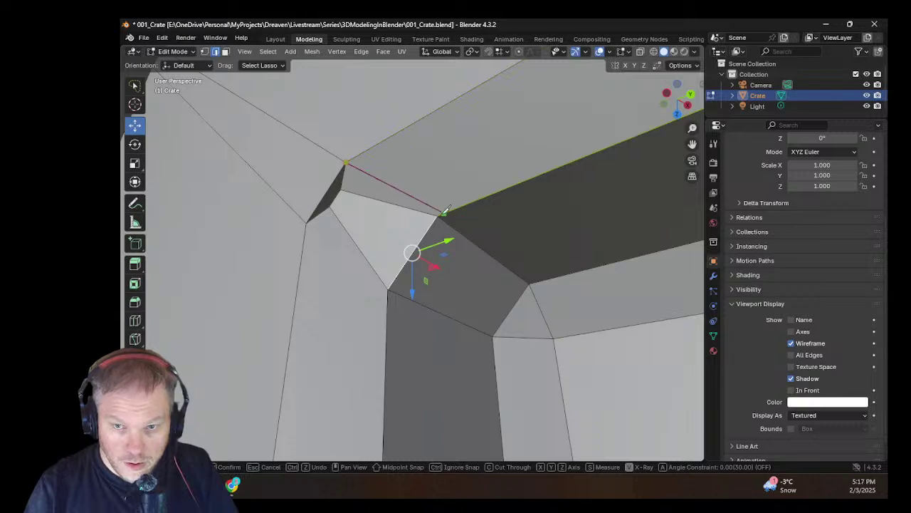
pyautogui.click(435, 211)
pyautogui.press('Return')
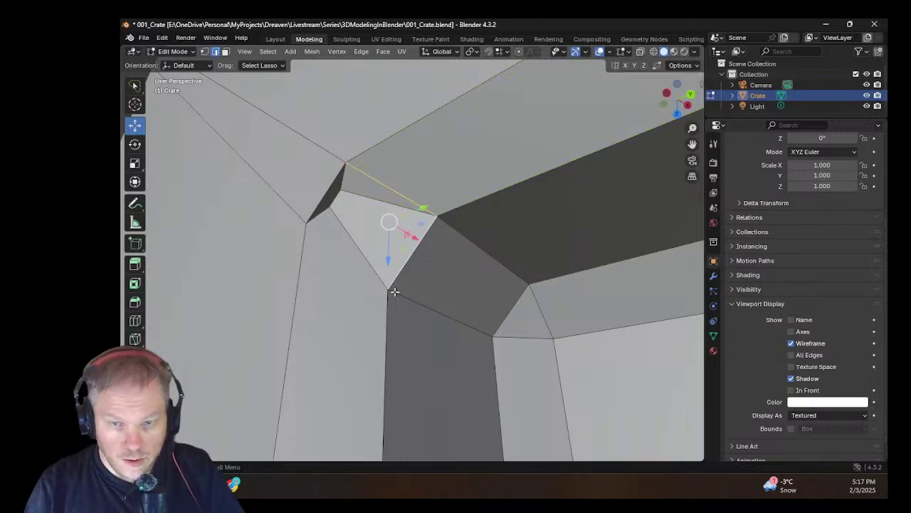
# Step: Knife-cut the lower side of this corner, from the lower inner bevel vertex to the lower outer frame vertex
pyautogui.press('k')
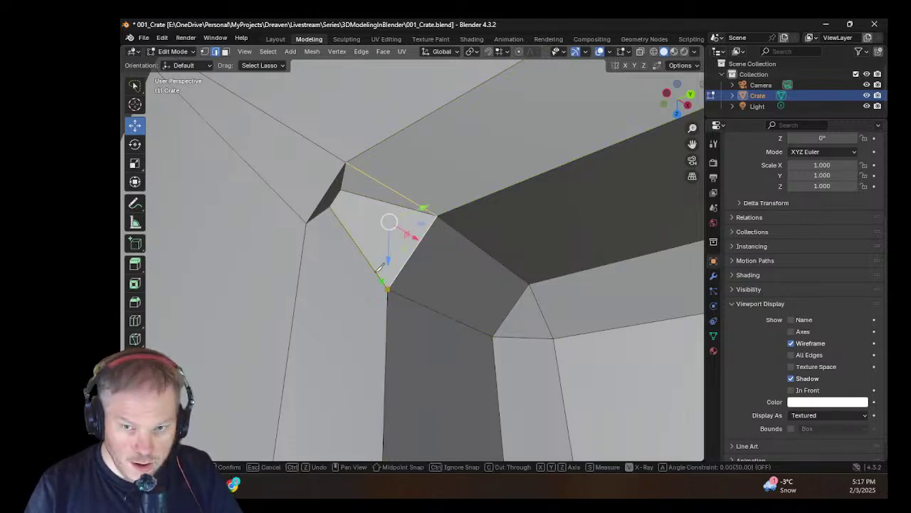
pyautogui.click(307, 223)
pyautogui.press('Return')
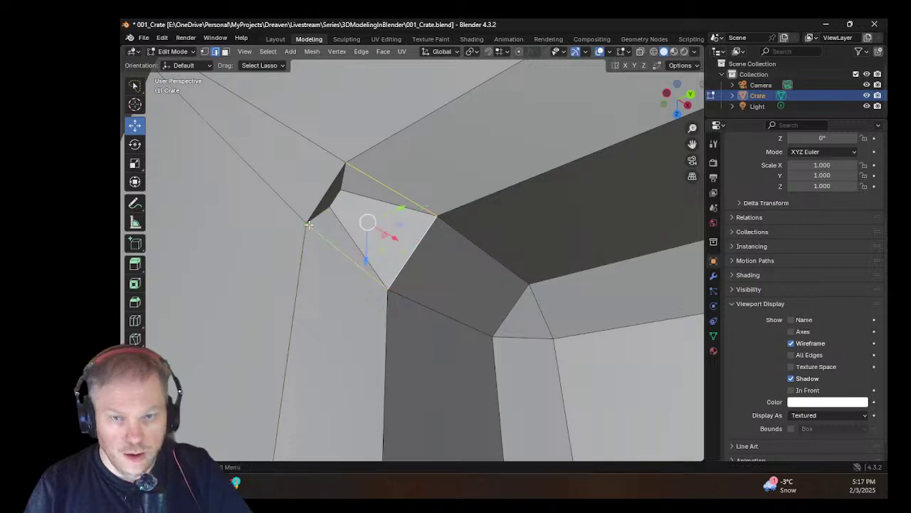
# Step: Dissolve the redundant edges enclosed by this corner's two cuts, leaving a single four-sided bevel face
pyautogui.click(343, 228)
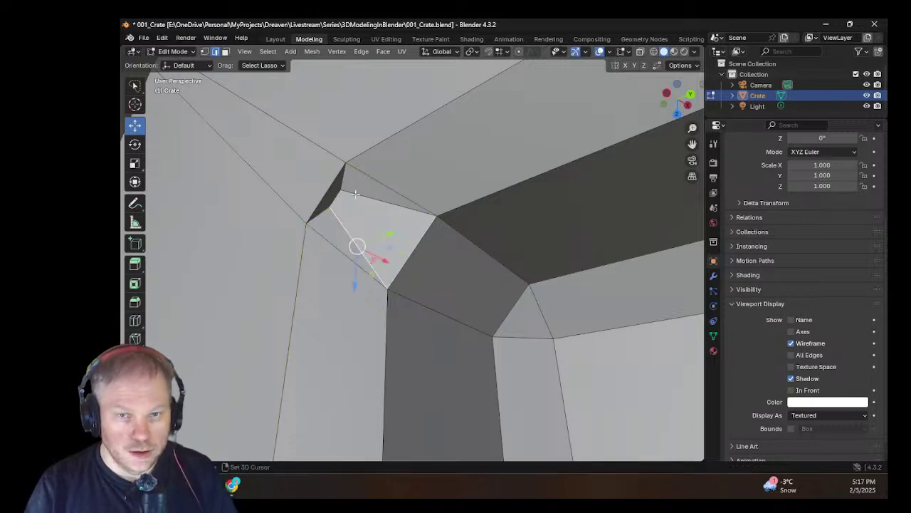
pyautogui.keyDown('shift'); pyautogui.click(351, 190); pyautogui.keyUp('shift')
pyautogui.keyDown('shift'); pyautogui.click(323, 205); pyautogui.keyUp('shift')
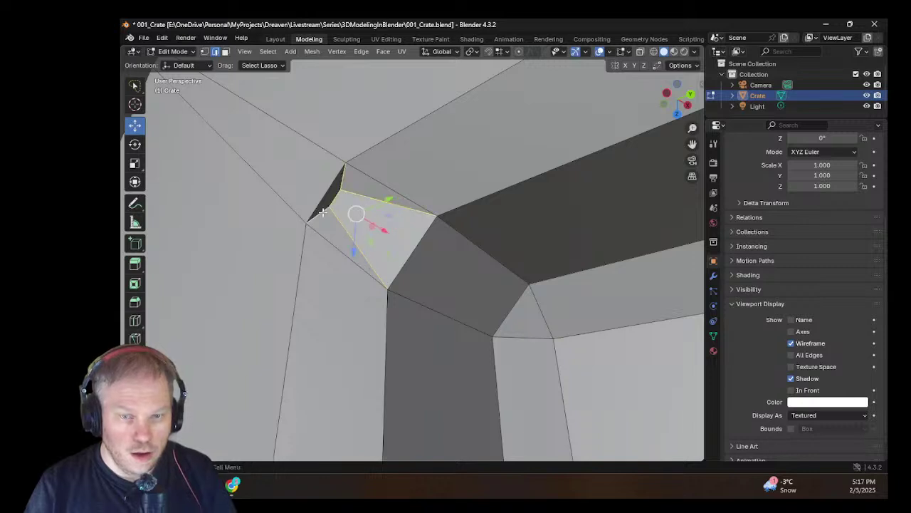
pyautogui.press('x')
pyautogui.click(317, 213)
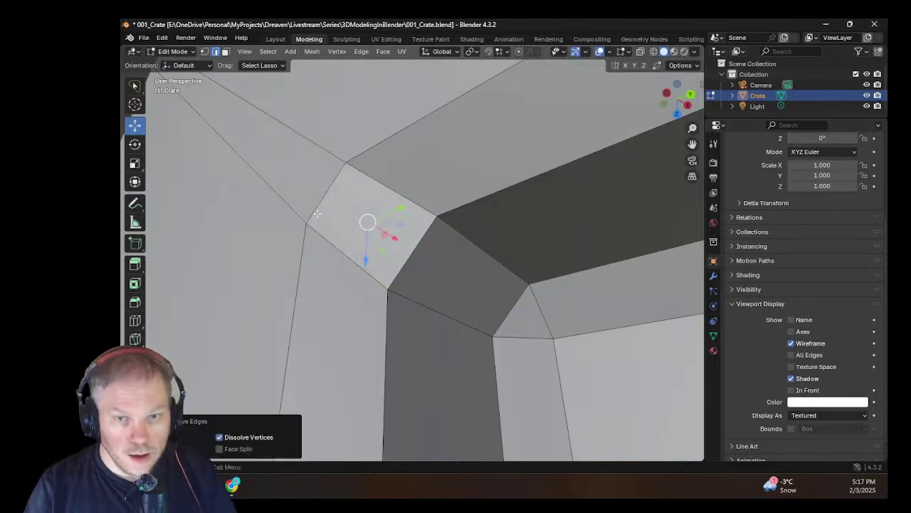
# Step: At the next uncleaned recess corner, knife-cut the left side straight from the outer frame vertex to the inner bevel vertex
pyautogui.scroll(-8, 405, 266)
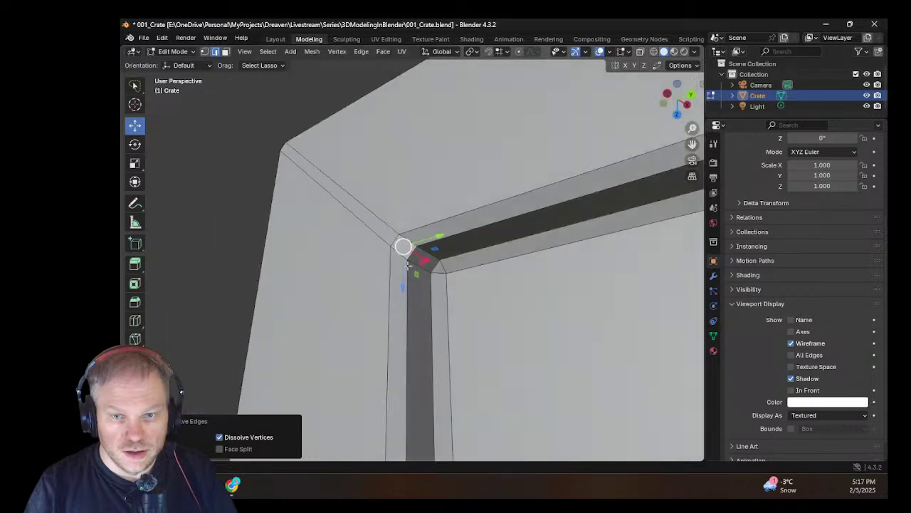
pyautogui.moveTo(406, 265); pyautogui.dragTo(467, 300, button='middle')
pyautogui.keyDown('shift'); pyautogui.moveTo(561, 277); pyautogui.dragTo(255, 271, button='middle'); pyautogui.keyUp('shift')
pyautogui.scroll(3, 327, 216)
pyautogui.moveTo(387, 248); pyautogui.dragTo(677, 393, button='middle')
pyautogui.scroll(-1, 880, 328)
pyautogui.scroll(-1, 482, 205)
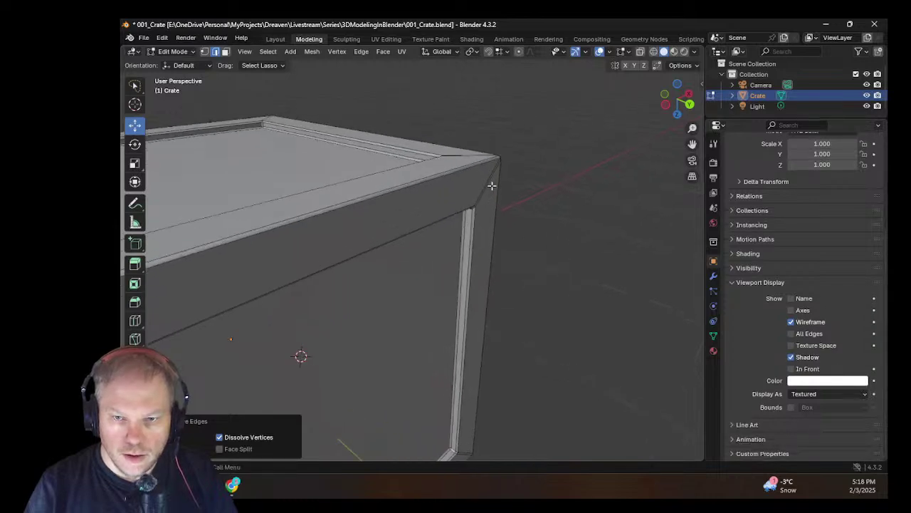
pyautogui.click(487, 187)
pyautogui.press('KP_Decimal')
pyautogui.moveTo(489, 183); pyautogui.dragTo(407, 303, button='middle')
pyautogui.scroll(3, 443, 103)
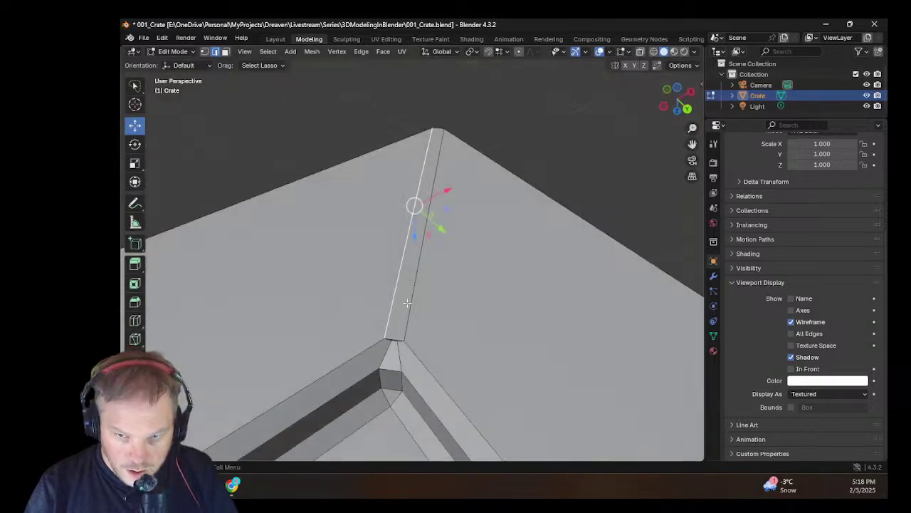
pyautogui.moveTo(386, 373); pyautogui.dragTo(413, 335, button='middle')
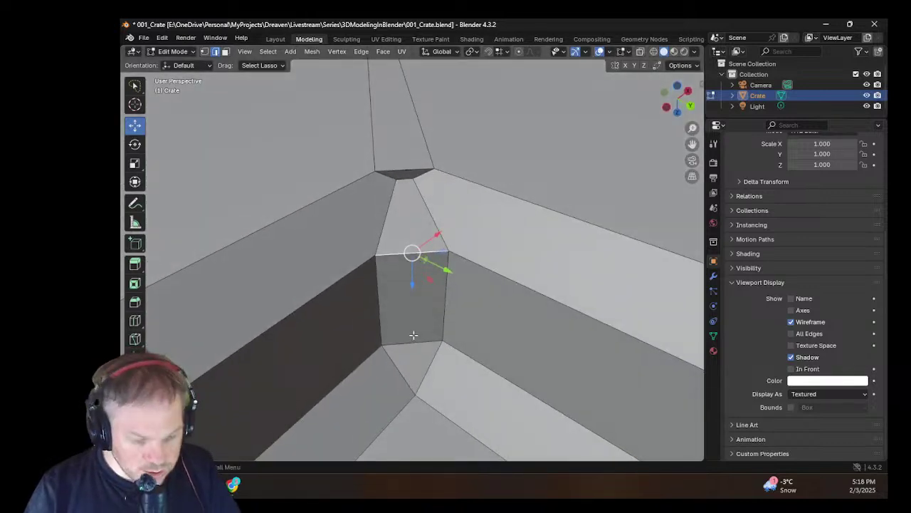
pyautogui.press('k')
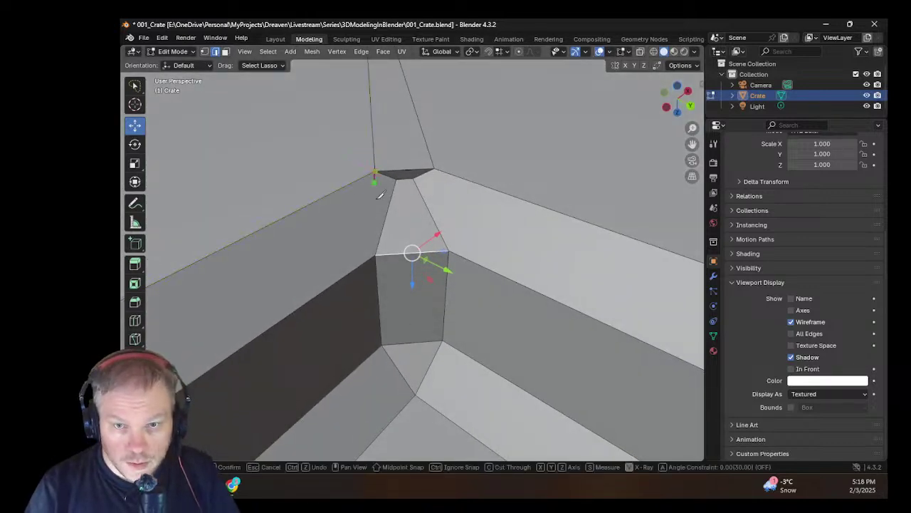
pyautogui.click(375, 254)
pyautogui.press('Return')
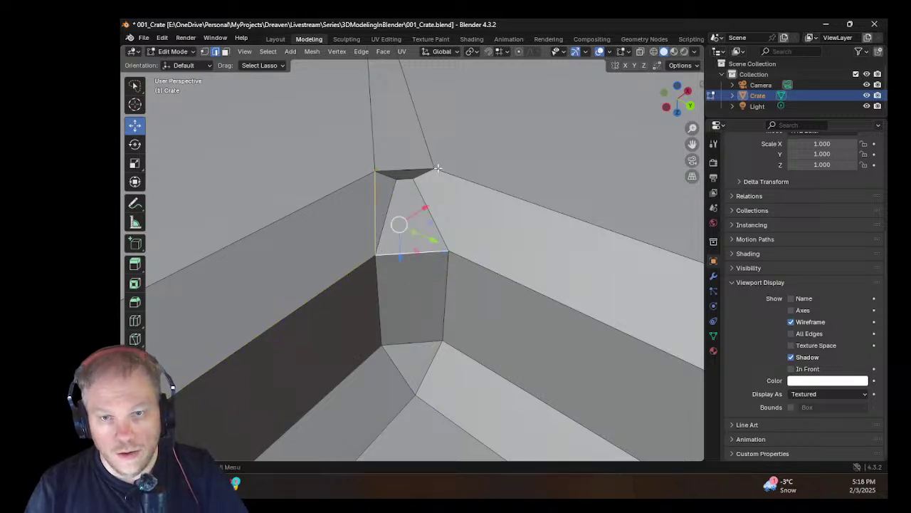
# Step: Knife-cut the right side of this corner, from the right outer frame vertex to the right inner bevel vertex
pyautogui.press('k')
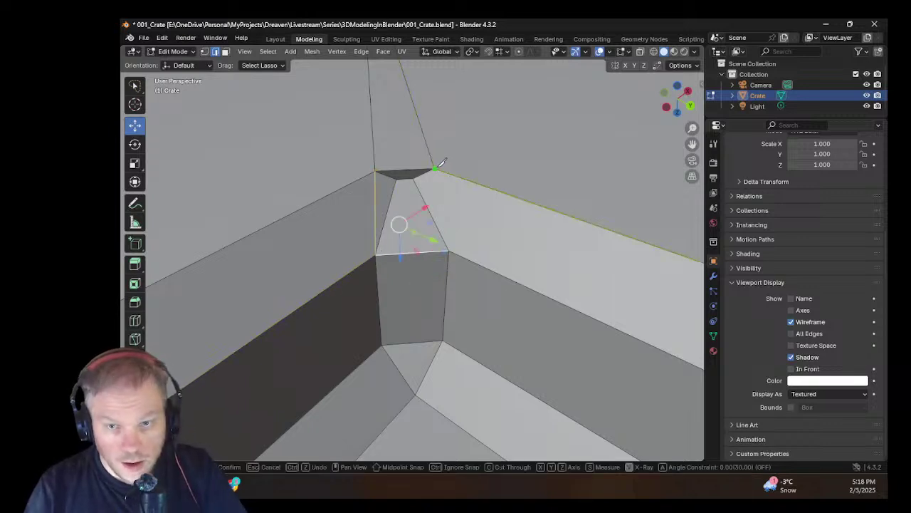
pyautogui.click(450, 250)
pyautogui.press('Return')
# Step: Dissolve the redundant edges between this corner's left and right cuts into one four-sided face
pyautogui.click(421, 192)
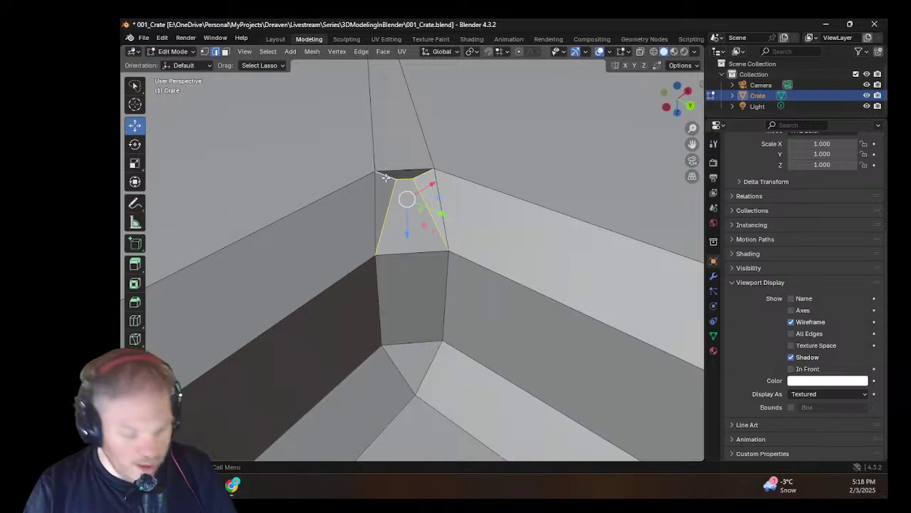
pyautogui.press('x')
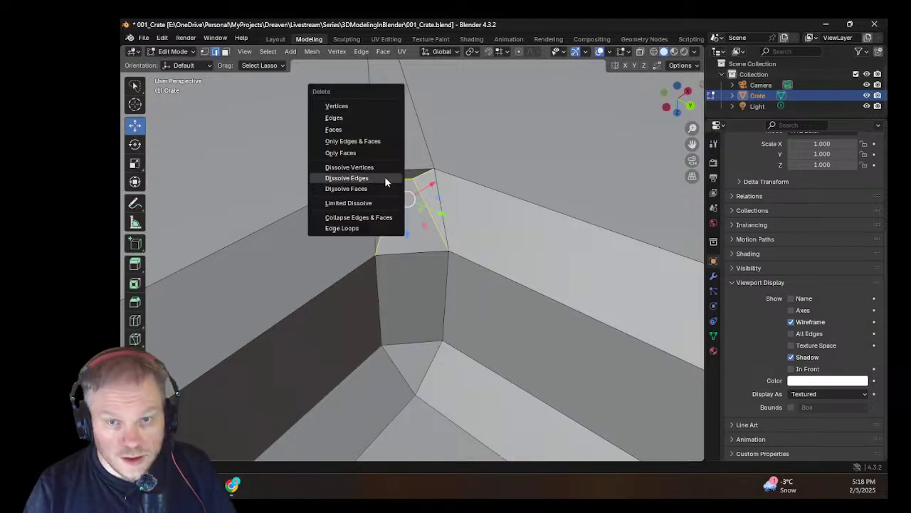
pyautogui.click(385, 179)
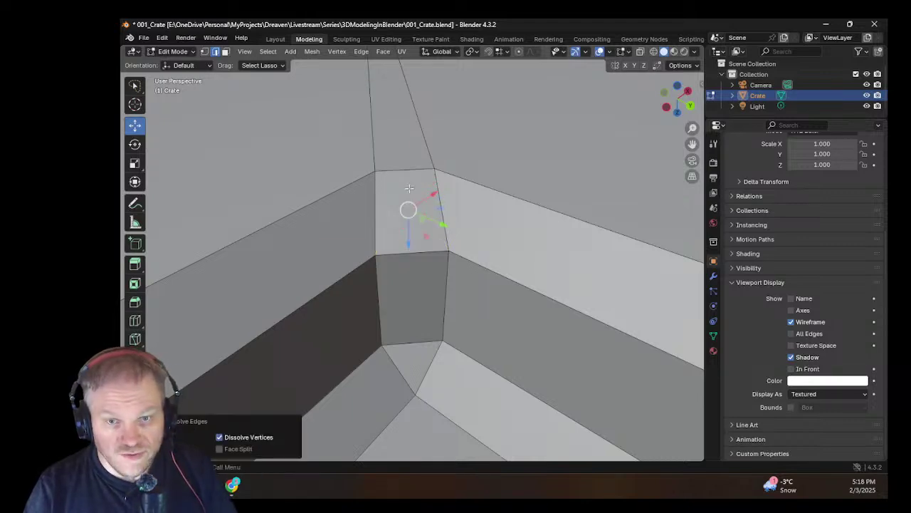
# Step: At the following uncleaned recess corner, knife-cut an edge from the upper inner bevel vertex to the upper outer frame vertex
pyautogui.moveTo(385, 180); pyautogui.dragTo(486, 215, button='middle')
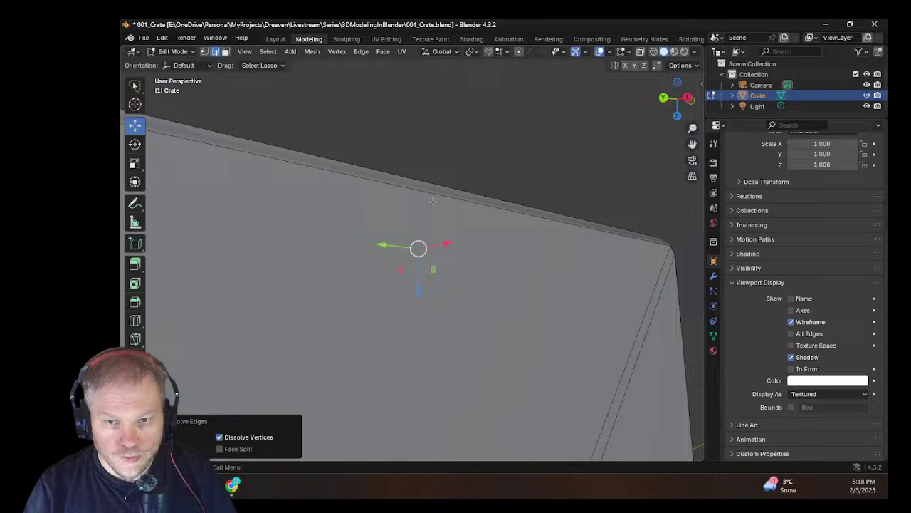
pyautogui.scroll(-3, 535, 282)
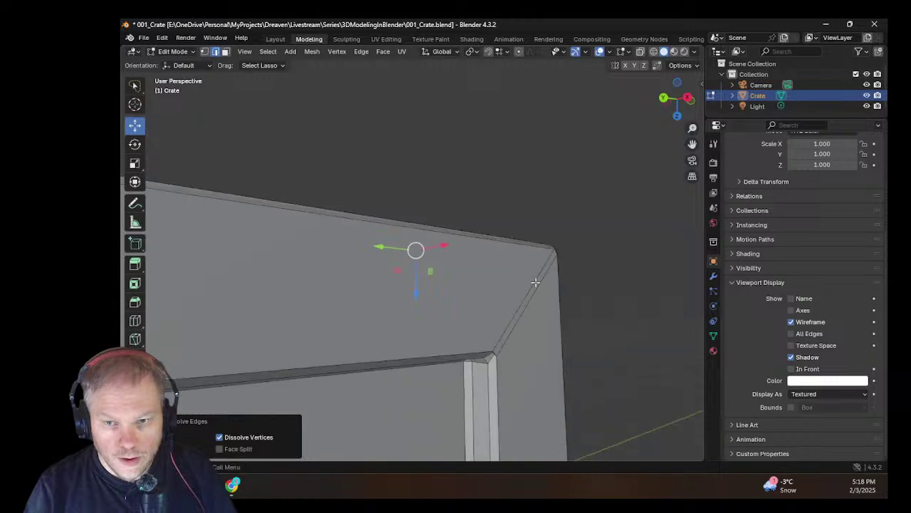
pyautogui.moveTo(536, 282); pyautogui.dragTo(539, 248, button='middle')
pyautogui.scroll(3, 539, 257)
pyautogui.moveTo(589, 294); pyautogui.dragTo(447, 347, button='middle')
pyautogui.scroll(2, 474, 334)
pyautogui.click(442, 325)
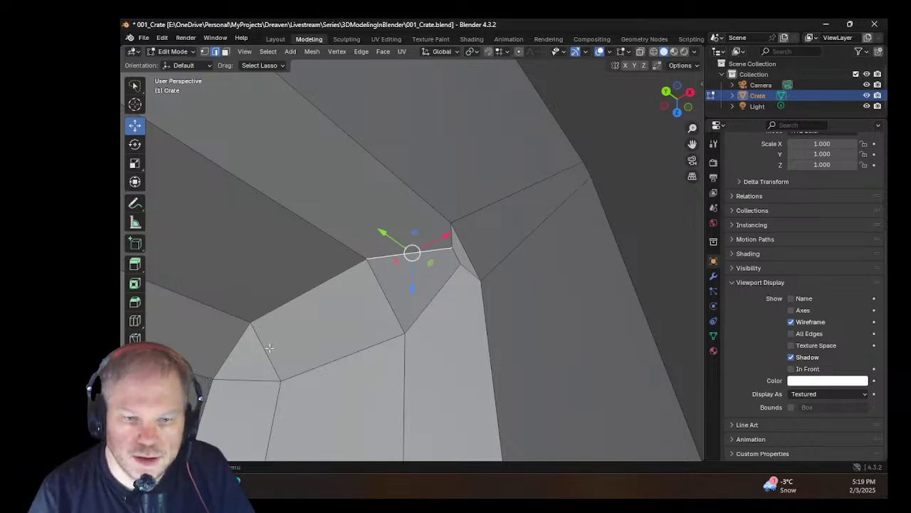
pyautogui.press('k')
pyautogui.click(368, 257)
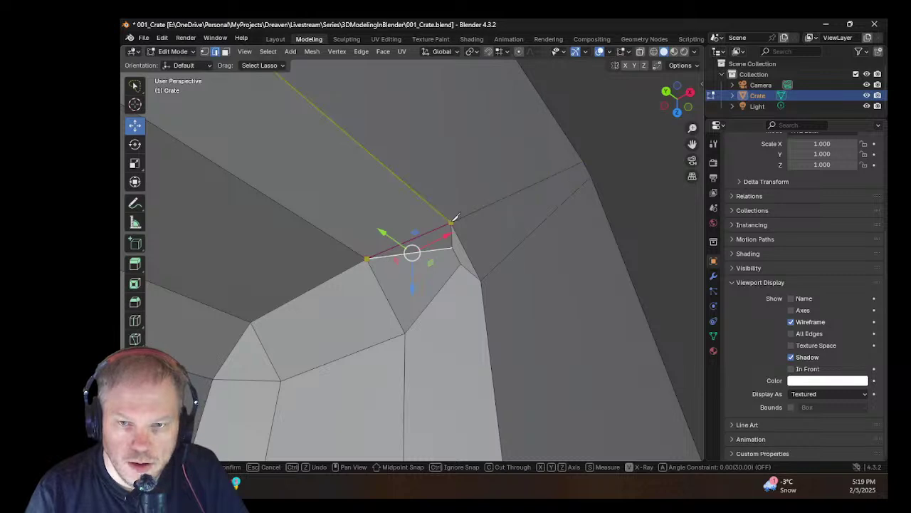
pyautogui.click(453, 216)
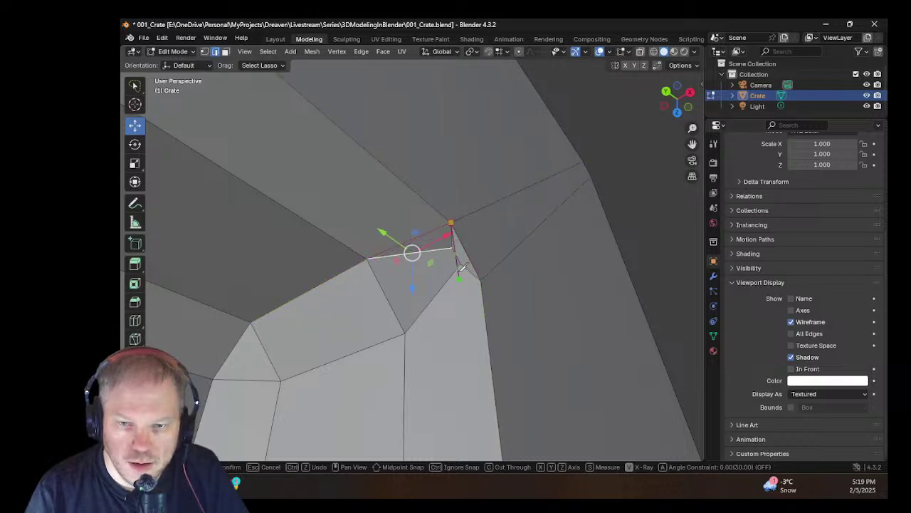
pyautogui.press('Return')
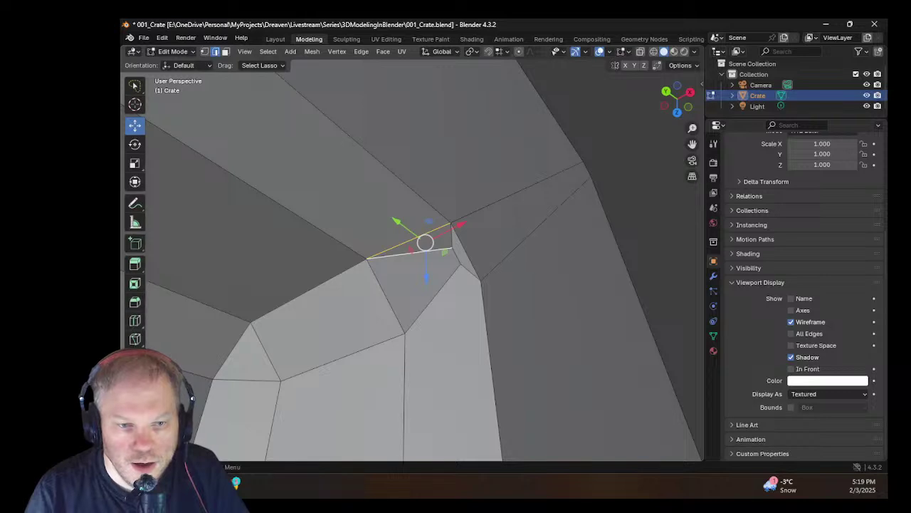
# Step: Knife-cut the other side of this corner in vertex select mode, from the lower inner bevel vertex to the lower outer frame vertex
pyautogui.click(135, 339)
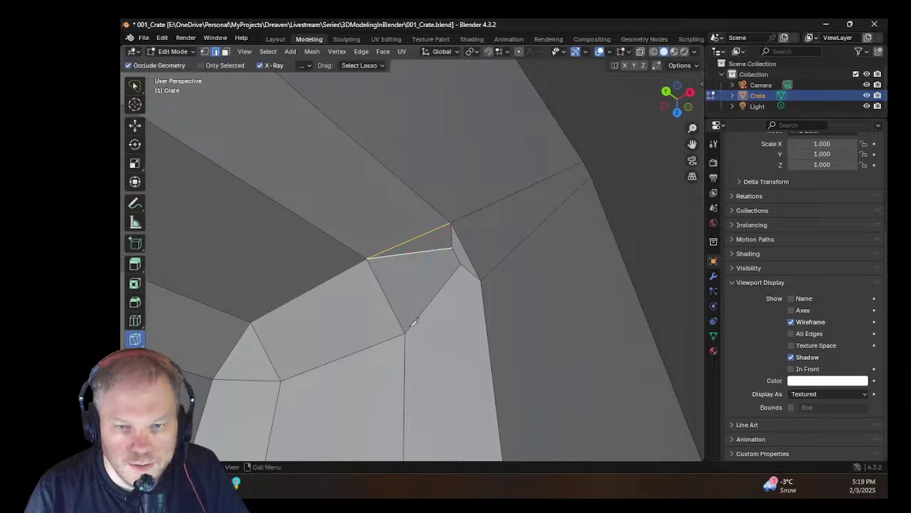
pyautogui.rightClick(409, 329)
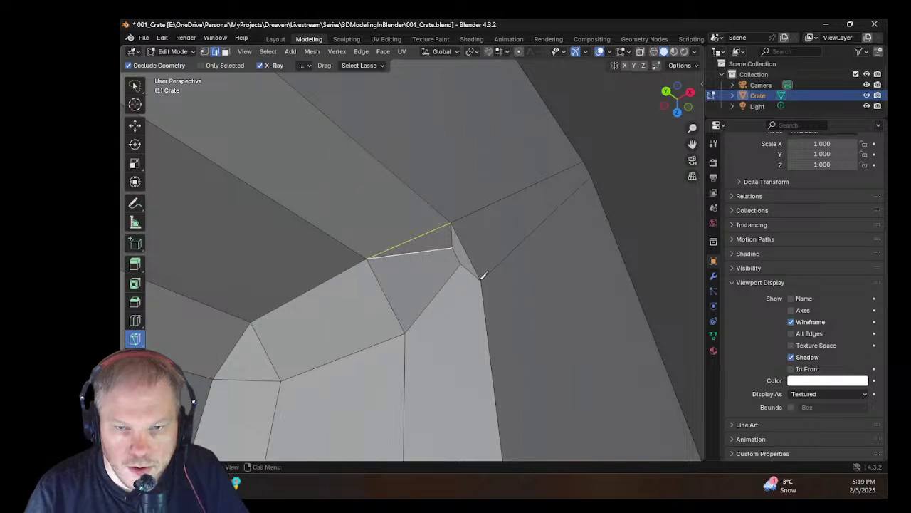
pyautogui.click(204, 52)
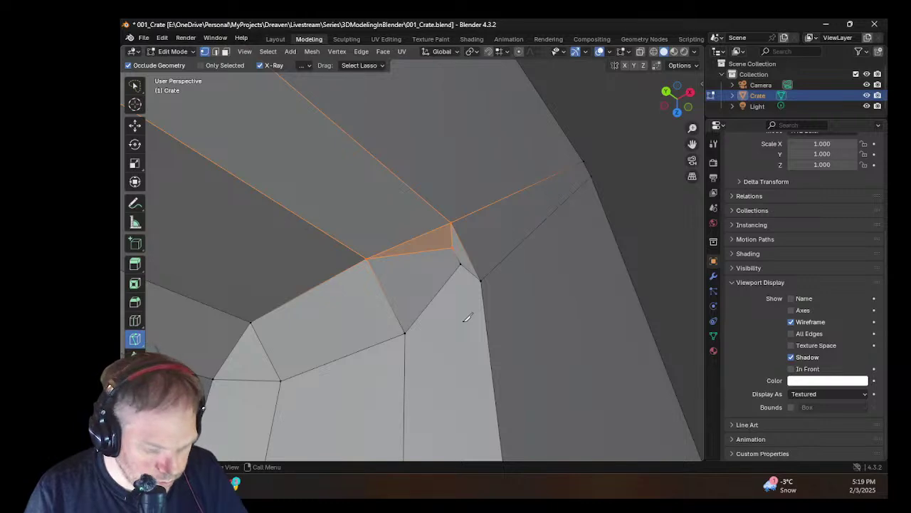
pyautogui.press('k')
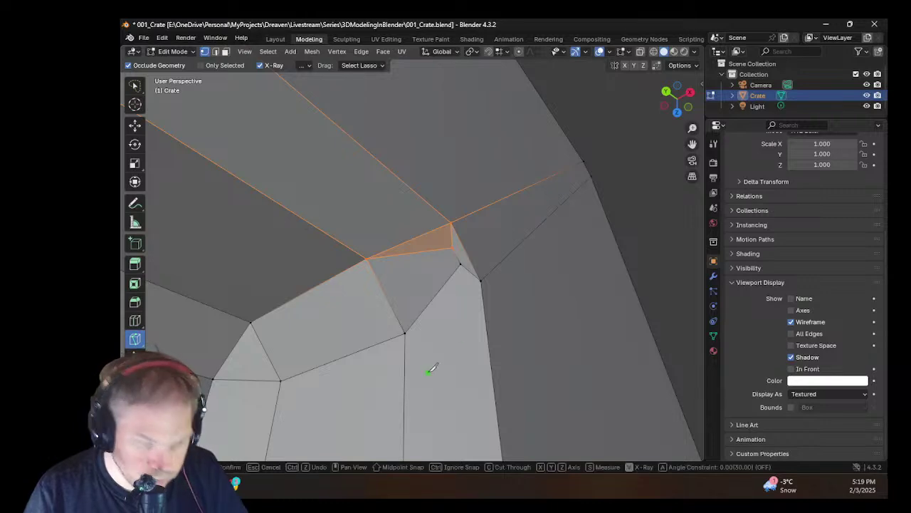
pyautogui.click(404, 333)
pyautogui.click(481, 281)
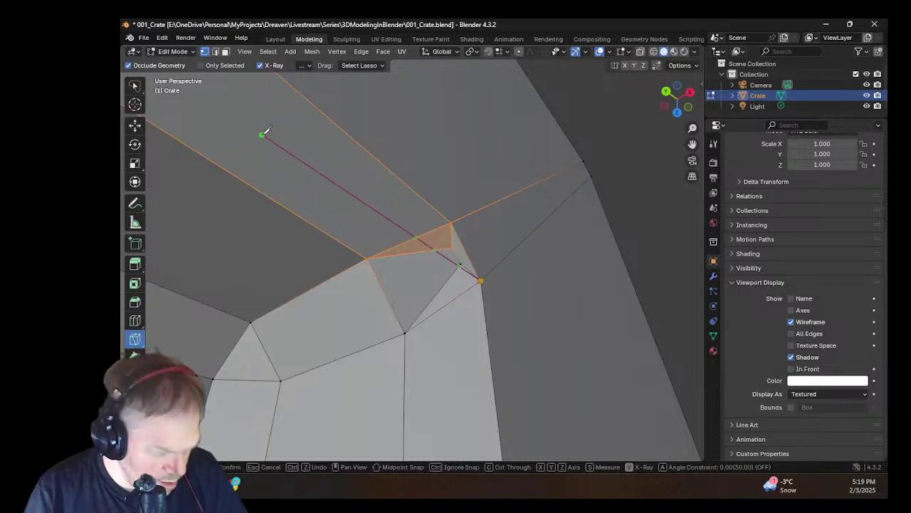
pyautogui.press('Return')
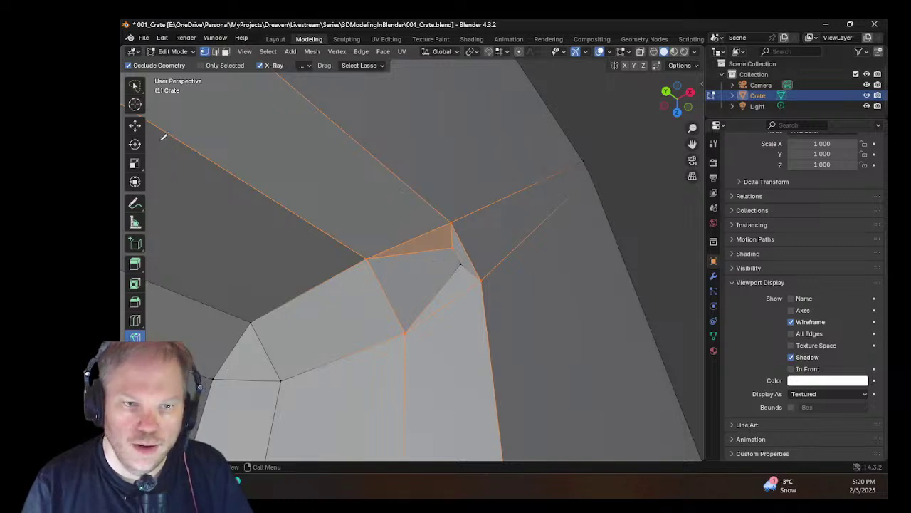
# Step: Return to edge selection and dissolve the redundant edges between this corner's upper and lower cuts, leaving one four-sided face
pyautogui.click(215, 51)
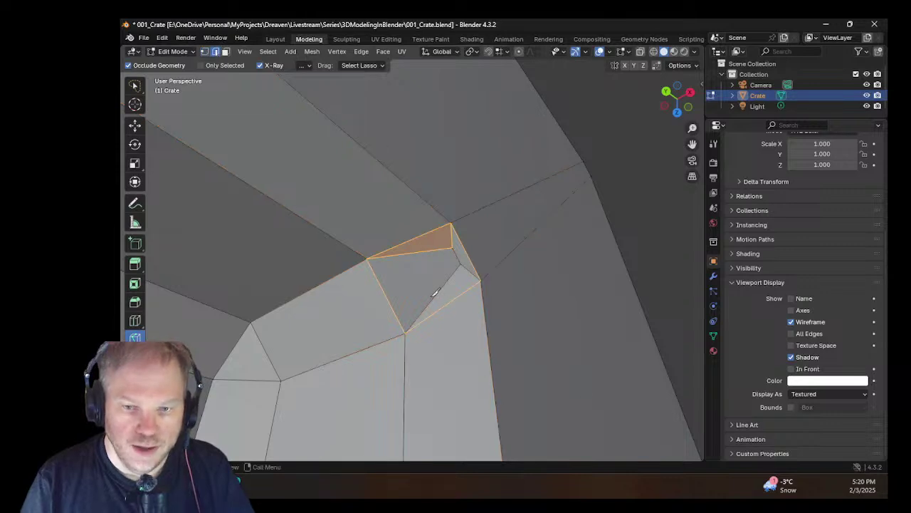
pyautogui.press('k')
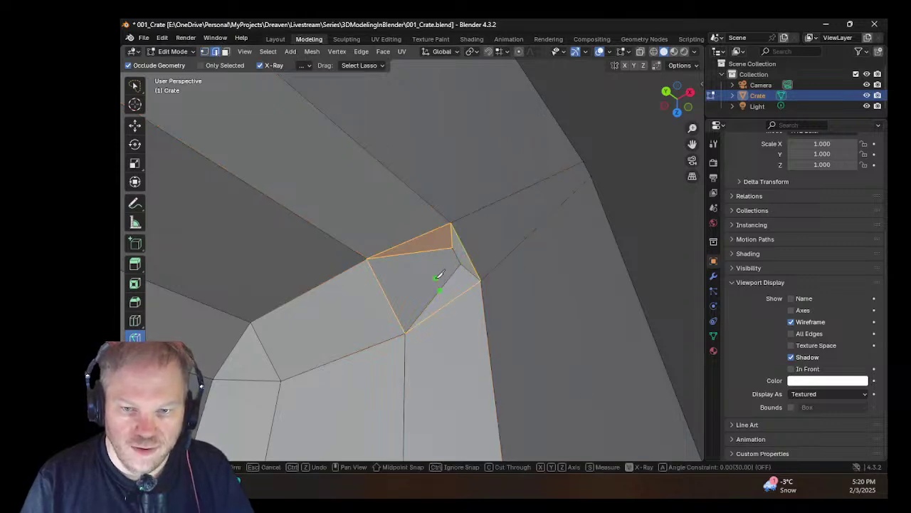
pyautogui.press('Escape')
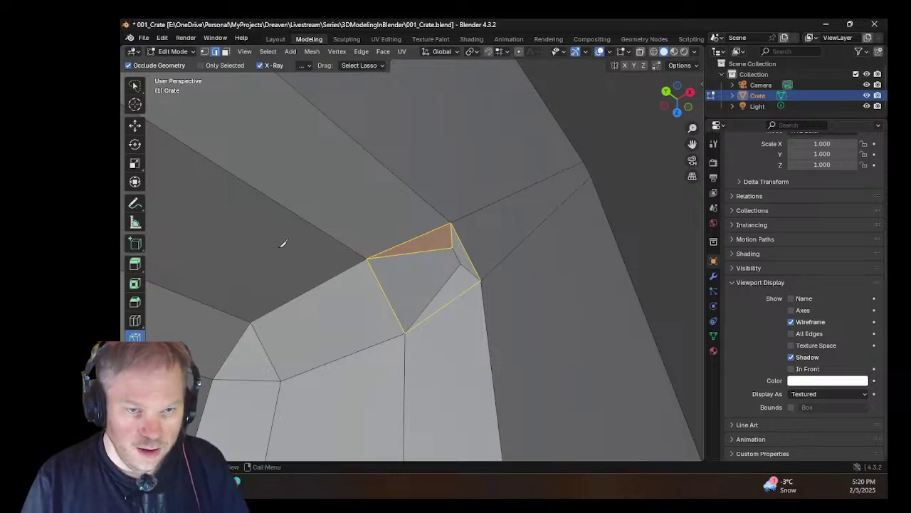
pyautogui.press('w')
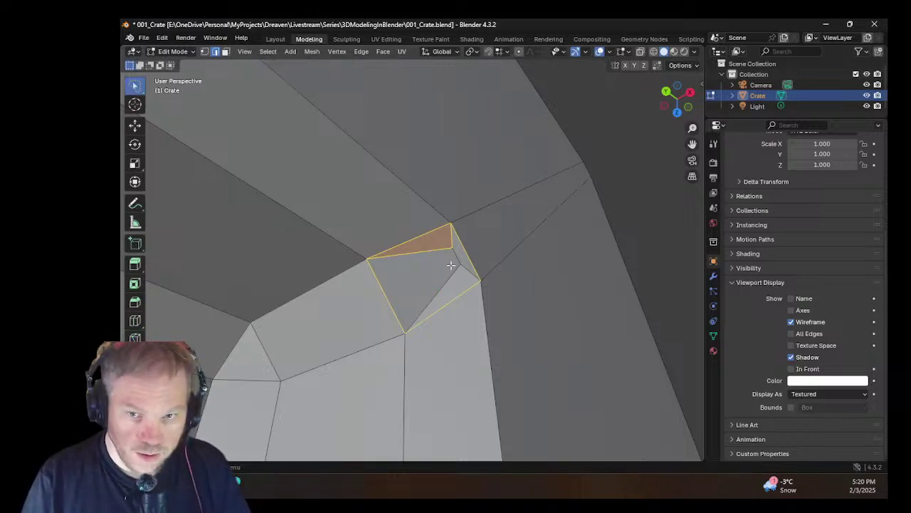
pyautogui.click(435, 293)
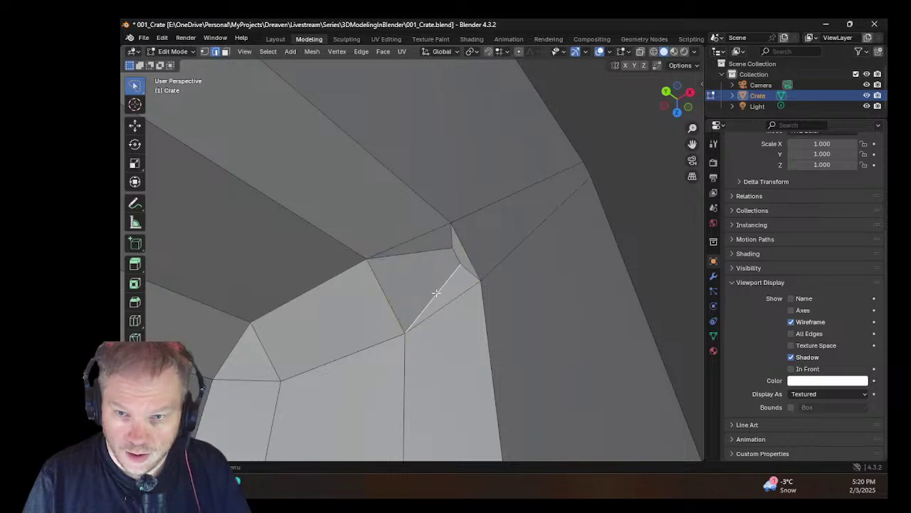
pyautogui.keyDown('shift'); pyautogui.click(444, 248); pyautogui.keyUp('shift')
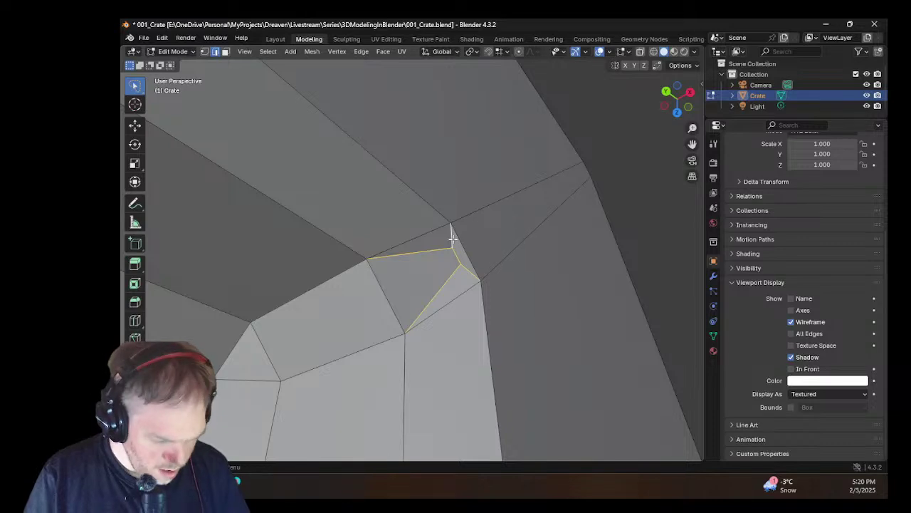
pyautogui.press('x')
pyautogui.click(439, 241)
pyautogui.moveTo(684, 265); pyautogui.dragTo(332, 223, button='middle')
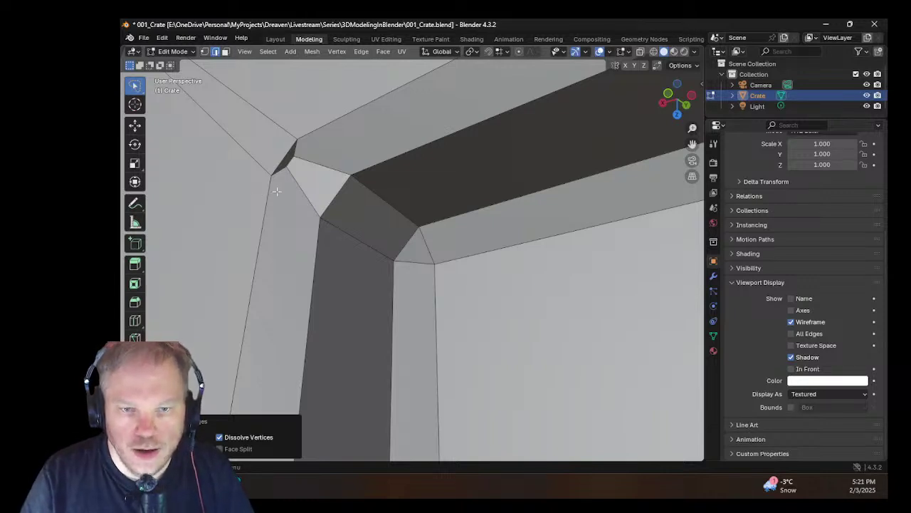
pyautogui.moveTo(373, 236); pyautogui.dragTo(352, 230, button='middle')
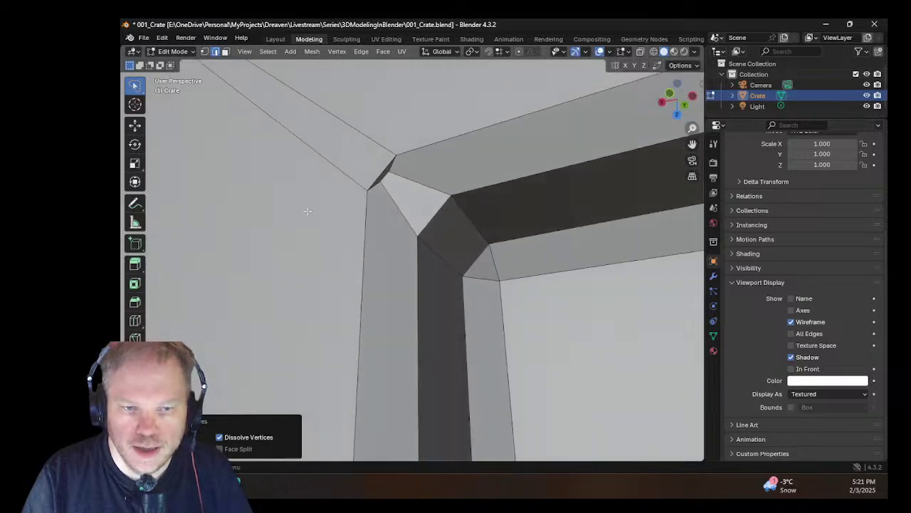
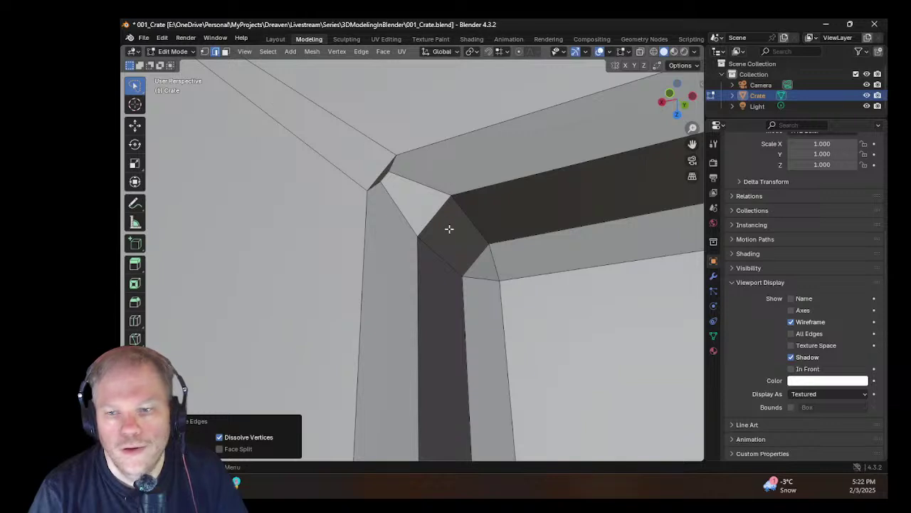
# Step: Knife-cut both sides of the next uncleaned recess corner, joining each outer frame vertex directly to its matching inner bevel vertex
pyautogui.press('k')
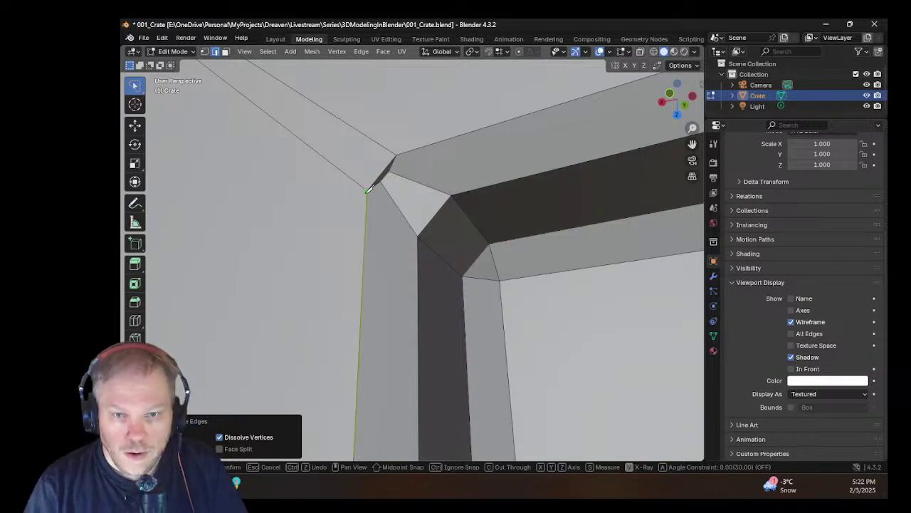
pyautogui.click(368, 189)
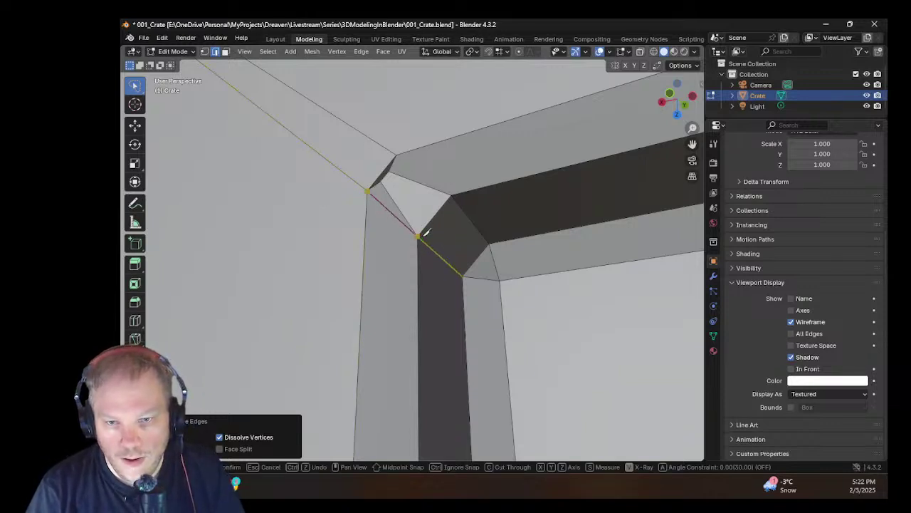
pyautogui.click(419, 234)
pyautogui.press('Return')
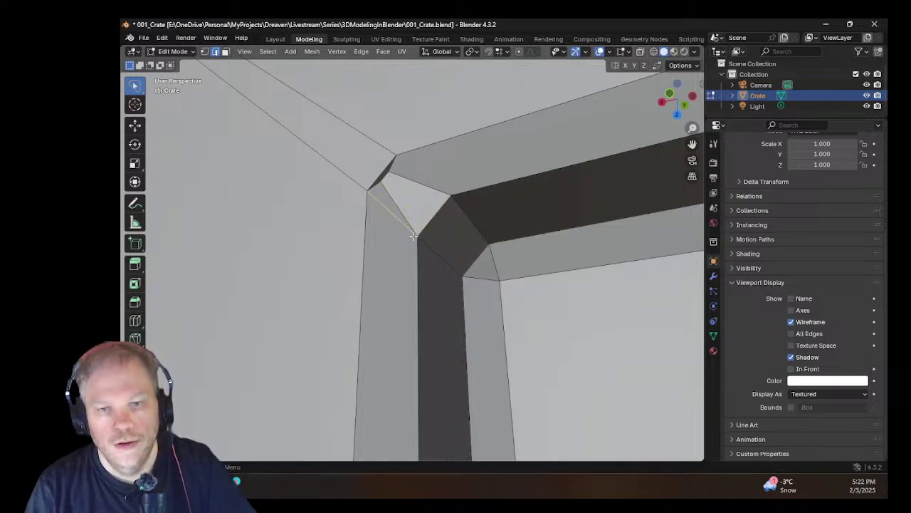
pyautogui.press('k')
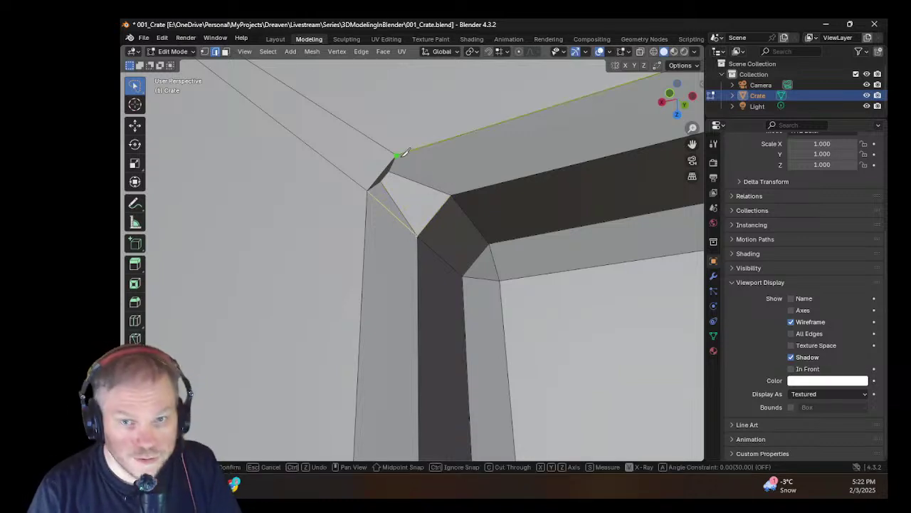
pyautogui.click(452, 194)
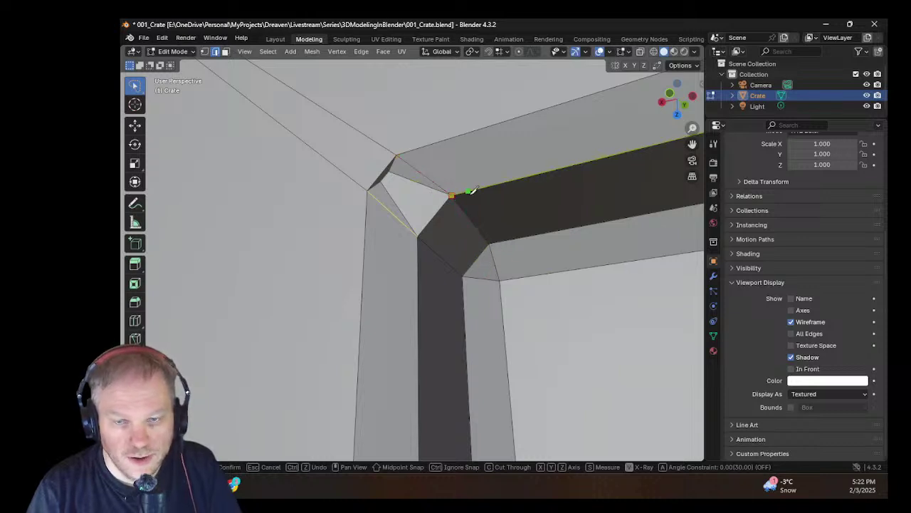
pyautogui.press('Return')
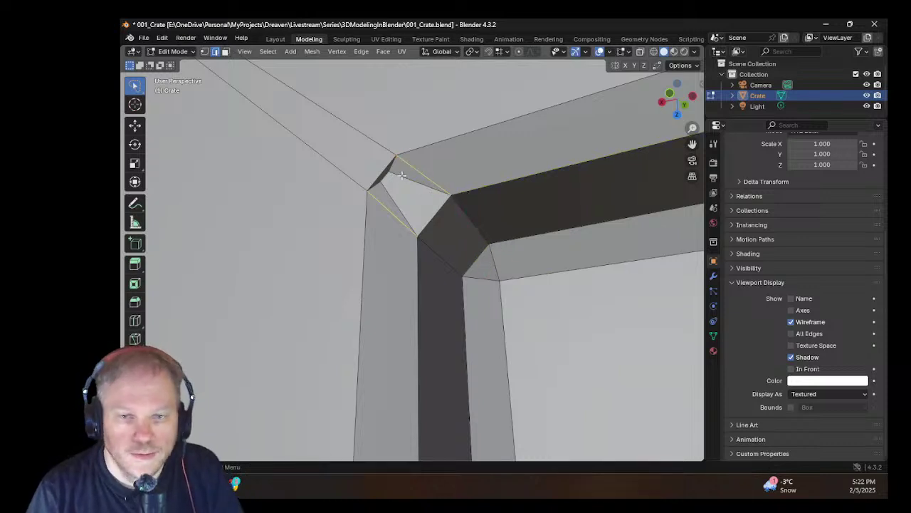
# Step: Select the redundant edges between this corner's two new cuts and dissolve them, leaving one four-sided face
pyautogui.moveTo(404, 176); pyautogui.dragTo(421, 192, button='middle')
pyautogui.moveTo(579, 234); pyautogui.dragTo(563, 230, button='middle')
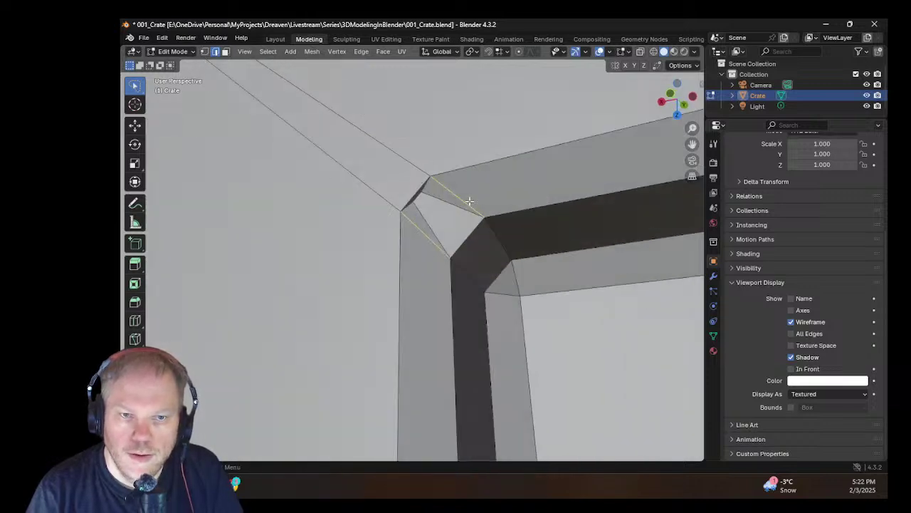
pyautogui.scroll(2, 417, 197)
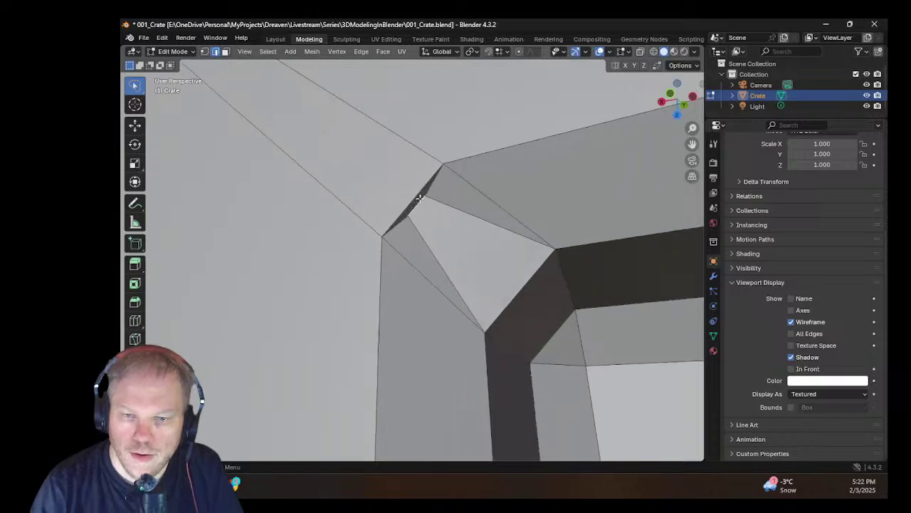
pyautogui.moveTo(439, 260)
pyautogui.mouseDown(button='middle')
pyautogui.moveTo(451, 243)
pyautogui.moveTo(421, 251)
pyautogui.mouseUp(button='middle')
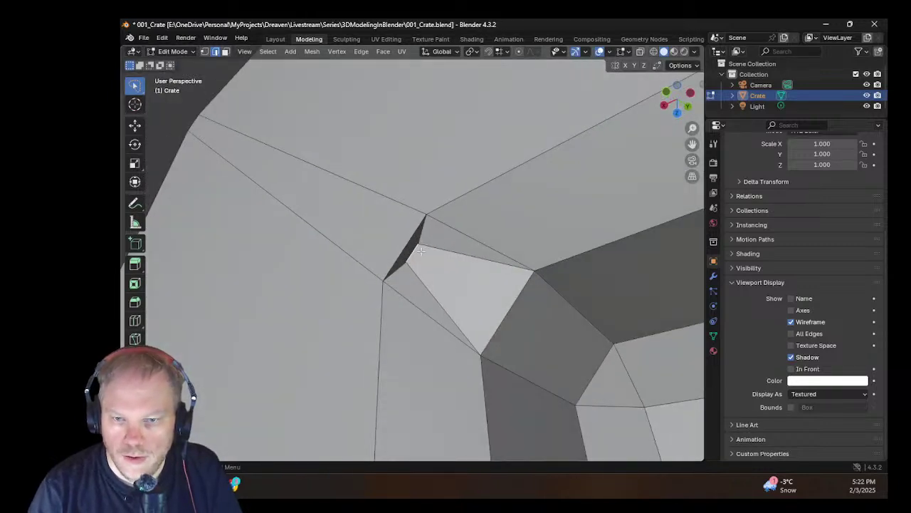
pyautogui.keyDown('shift'); pyautogui.click(459, 253); pyautogui.keyUp('shift')
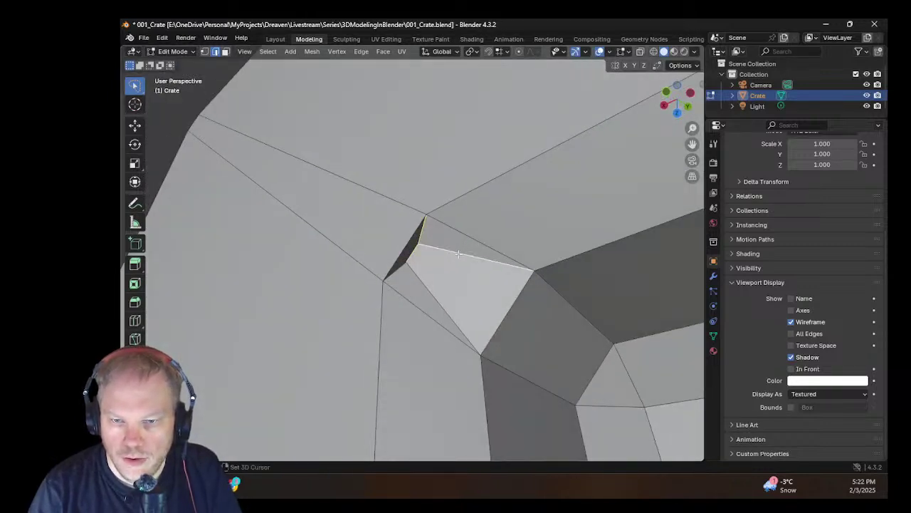
pyautogui.keyDown('shift'); pyautogui.click(413, 281); pyautogui.keyUp('shift')
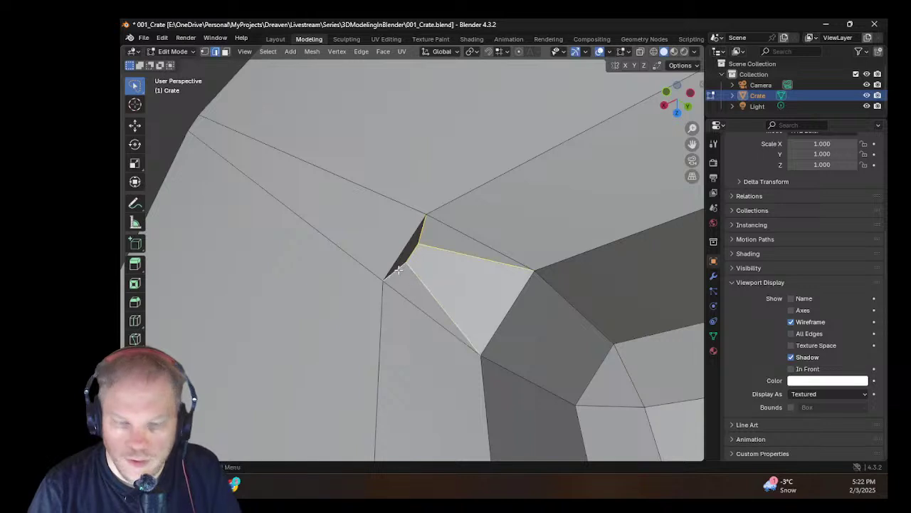
pyautogui.press('x')
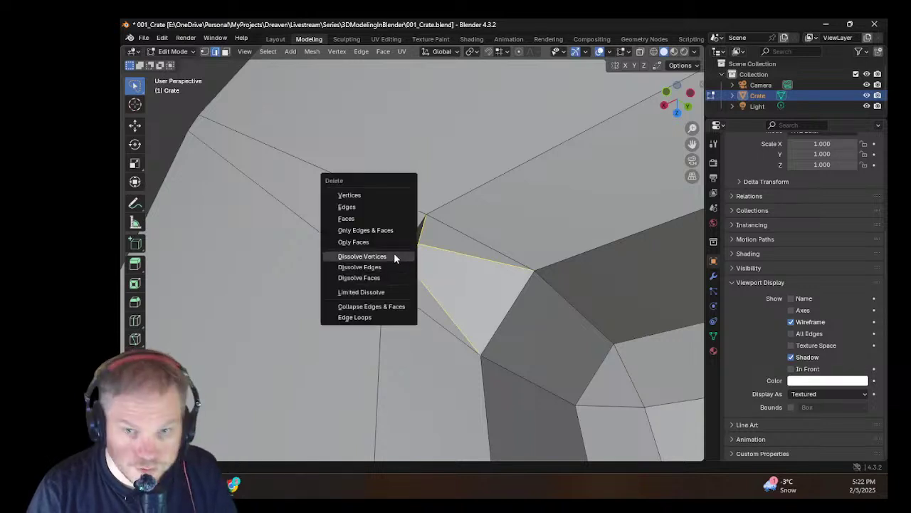
pyautogui.click(397, 266)
# Step: Select the inner bevel edge at another uncleaned recess corner of the crate and save the file
pyautogui.scroll(-3, 411, 235)
pyautogui.moveTo(411, 235); pyautogui.dragTo(485, 149, button='middle')
pyautogui.click(333, 312)
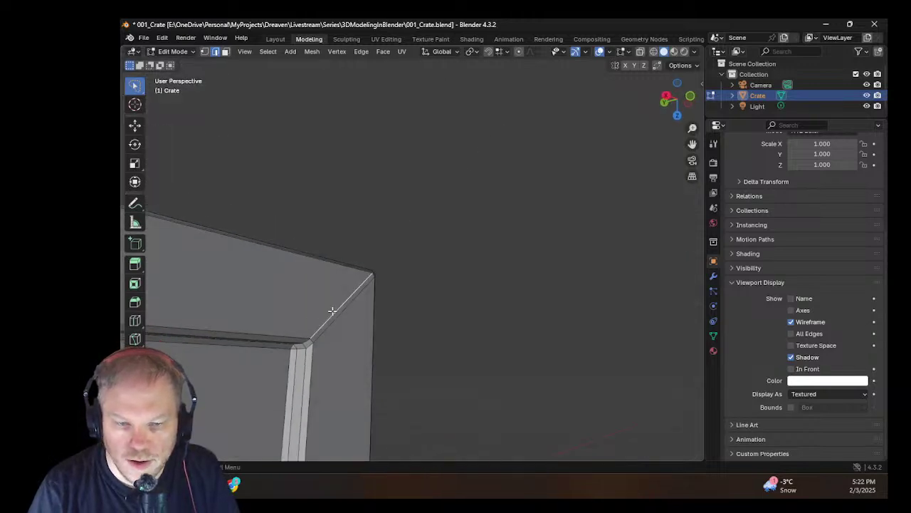
pyautogui.scroll(4, 332, 310)
pyautogui.scroll(-4, 328, 309)
pyautogui.moveTo(303, 264); pyautogui.dragTo(539, 292, button='middle')
pyautogui.scroll(-3, 539, 291)
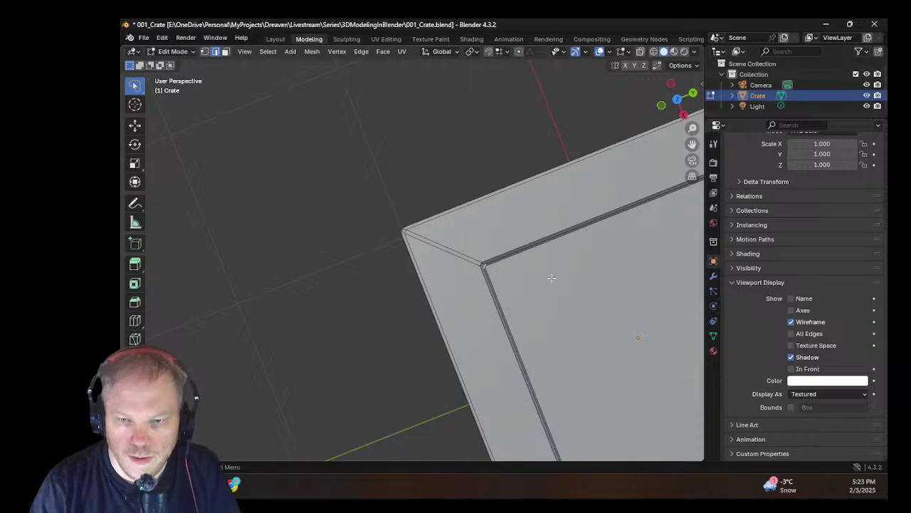
pyautogui.scroll(5, 551, 275)
pyautogui.moveTo(510, 283); pyautogui.dragTo(477, 299, button='middle')
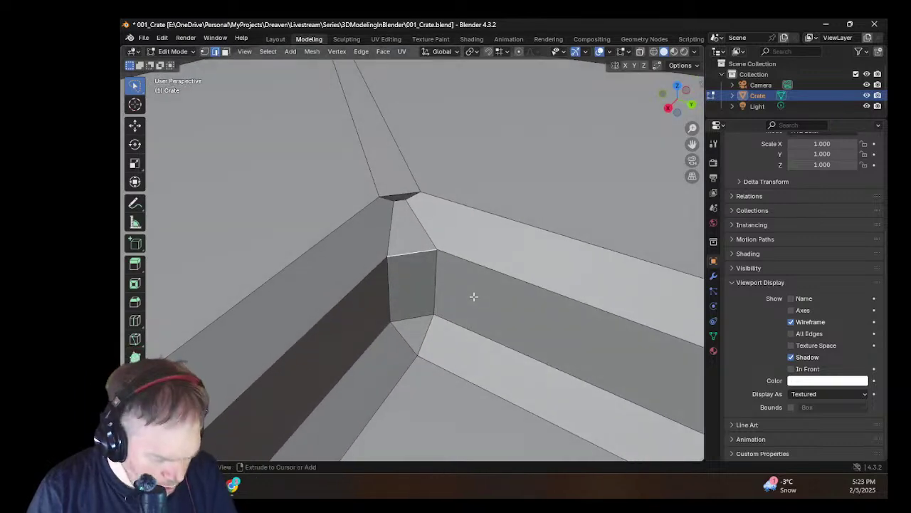
pyautogui.hotkey('ctrl', 's')
# Step: Knife-cut direct edges from this corner's left and right outer frame vertices down to the corresponding inner bevel vertices
pyautogui.press('k')
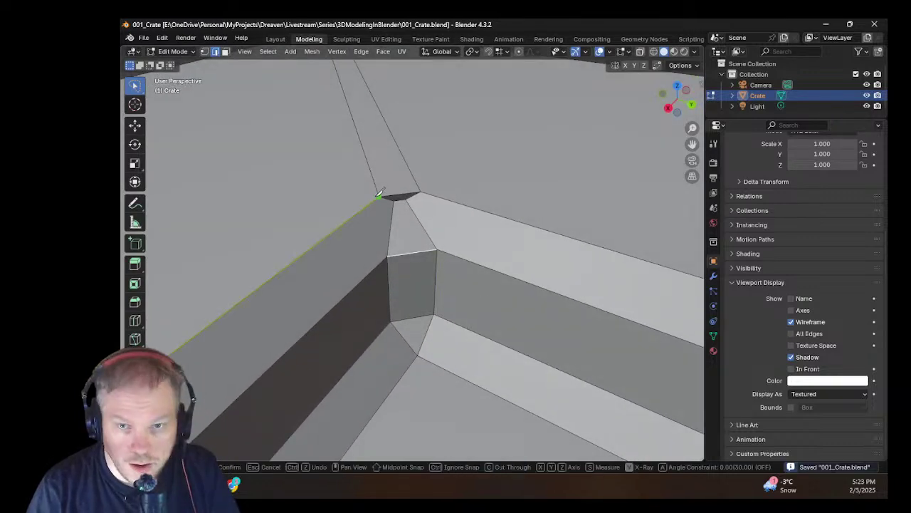
pyautogui.click(387, 256)
pyautogui.press('Return')
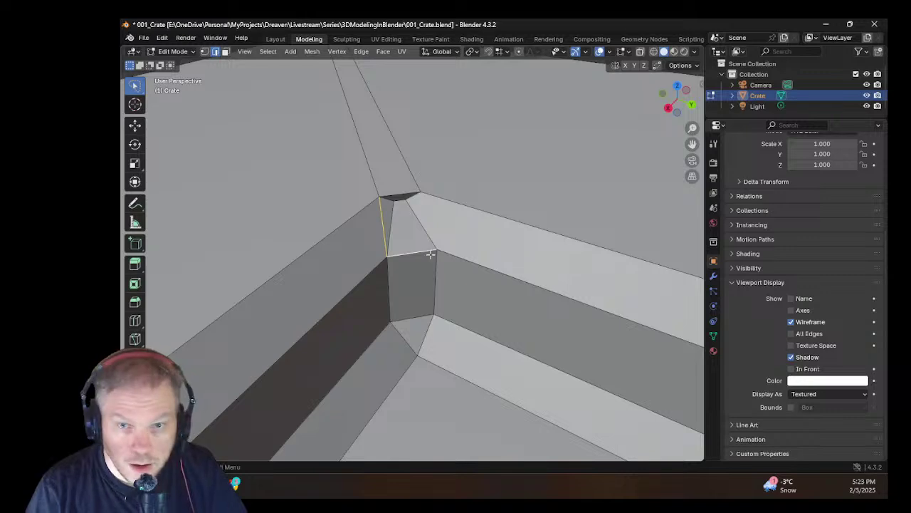
pyautogui.moveTo(416, 191); pyautogui.dragTo(440, 141, button='middle')
pyautogui.scroll(5, 399, 210)
pyautogui.press('k')
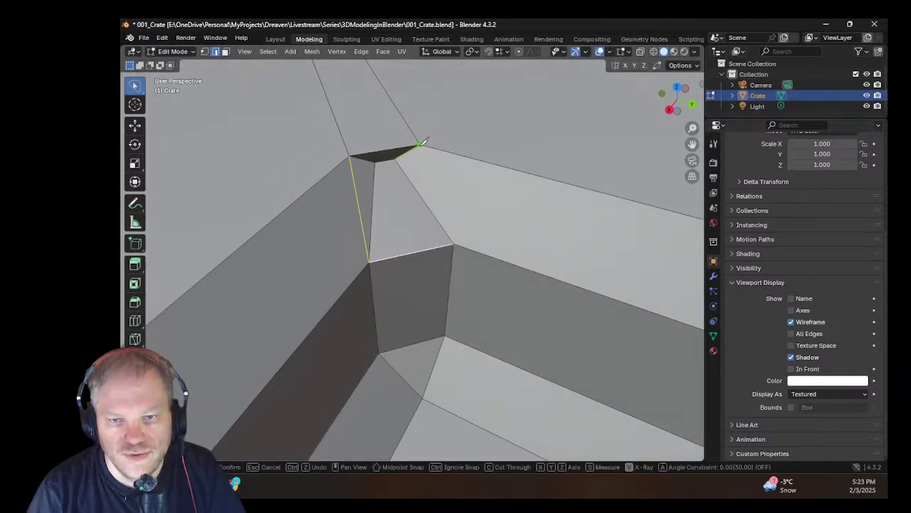
pyautogui.click(420, 145)
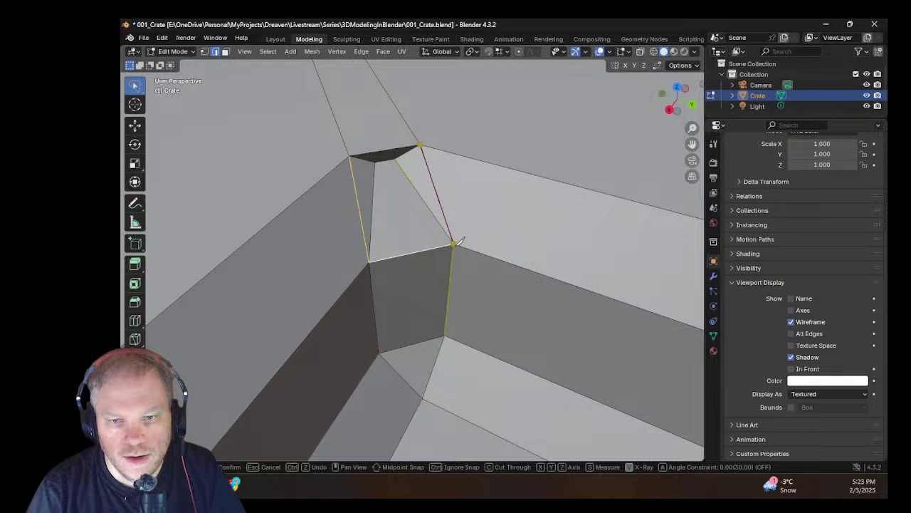
pyautogui.click(457, 243)
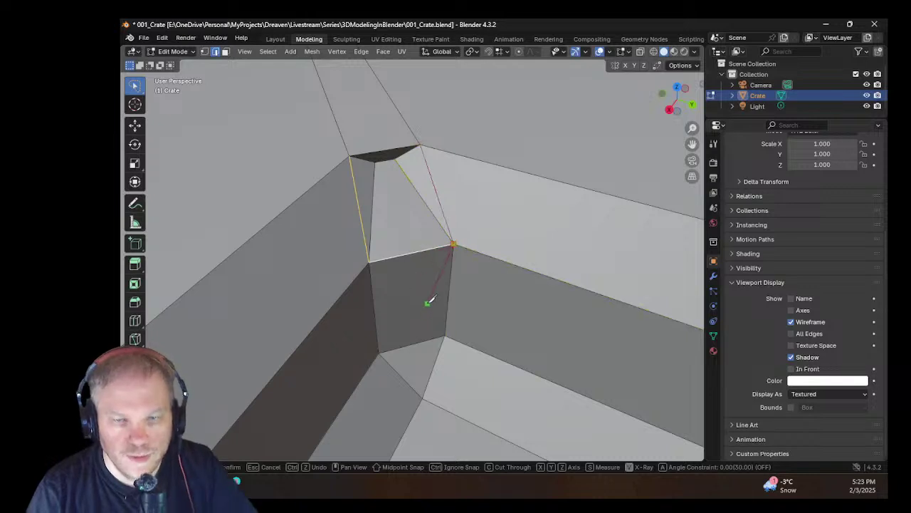
pyautogui.press('Return')
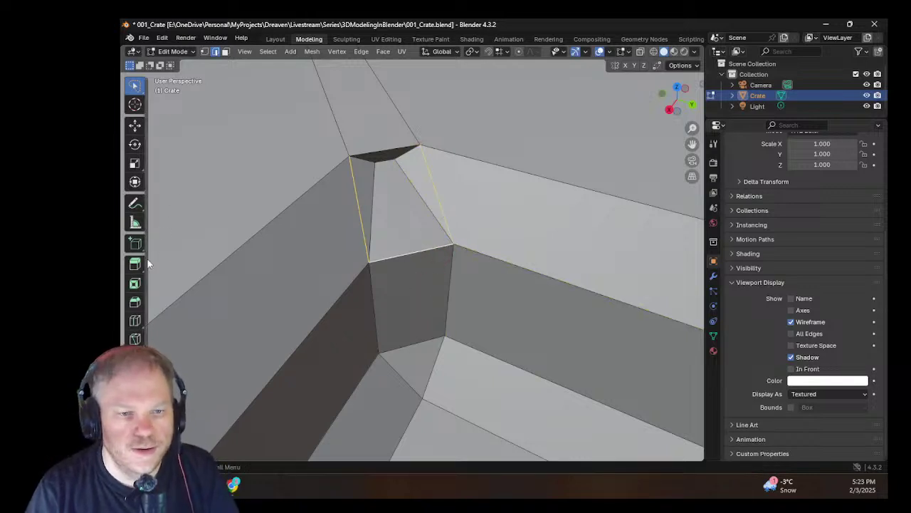
# Step: Dissolve the redundant edges enclosed by this corner's left and right cuts, including the short ones around the dark gap
pyautogui.scroll(-1, 136, 279)
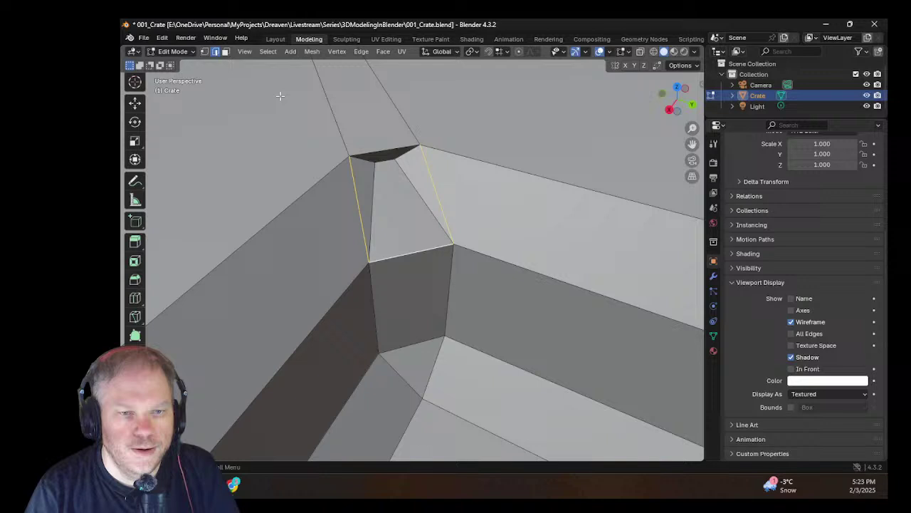
pyautogui.click(373, 181)
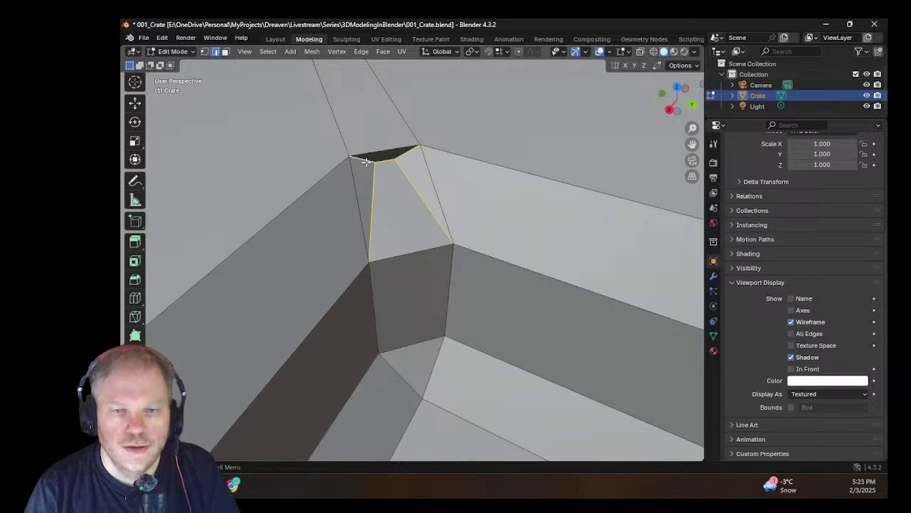
pyautogui.press('x')
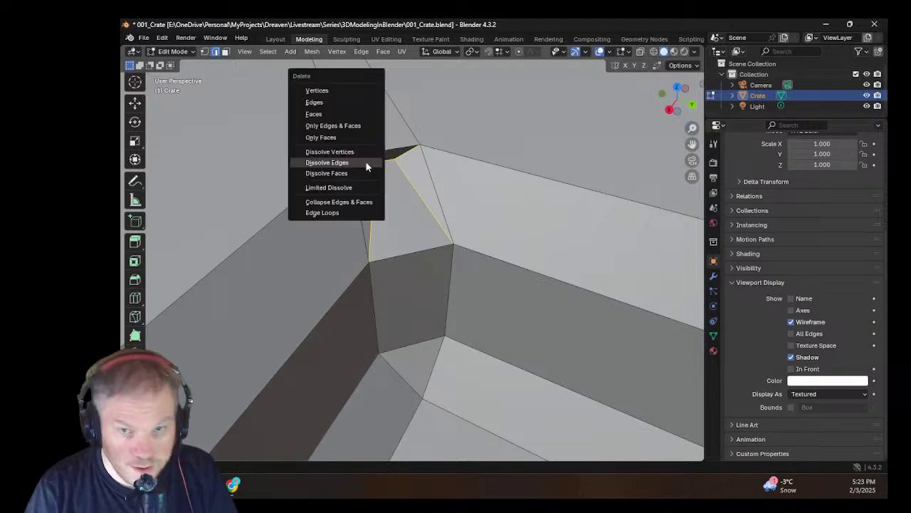
pyautogui.click(368, 166)
# Step: At the following uncleaned recess corner, knife-cut an edge from the upper outer frame vertex to the upper inner bevel vertex
pyautogui.scroll(-3, 391, 205)
pyautogui.moveTo(393, 205); pyautogui.dragTo(351, 259, button='middle')
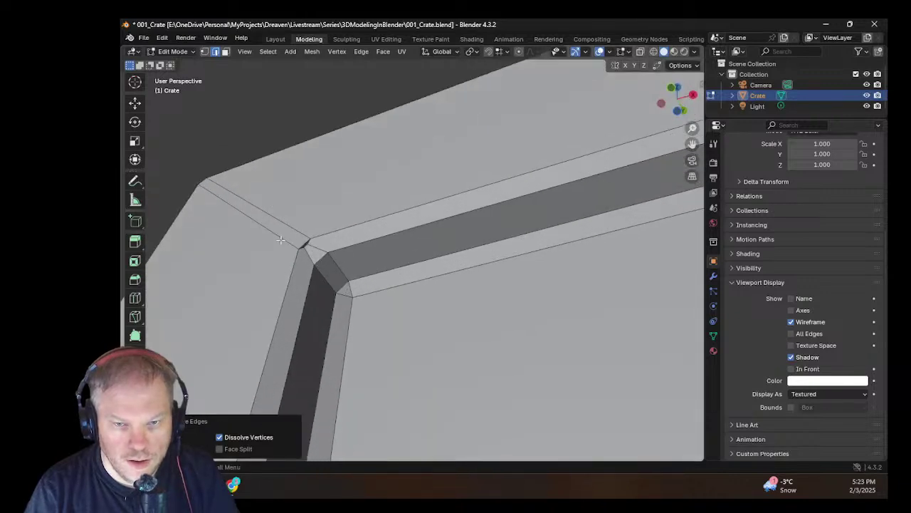
pyautogui.scroll(2, 280, 240)
pyautogui.moveTo(258, 238); pyautogui.dragTo(260, 260, button='middle')
pyautogui.click(268, 270)
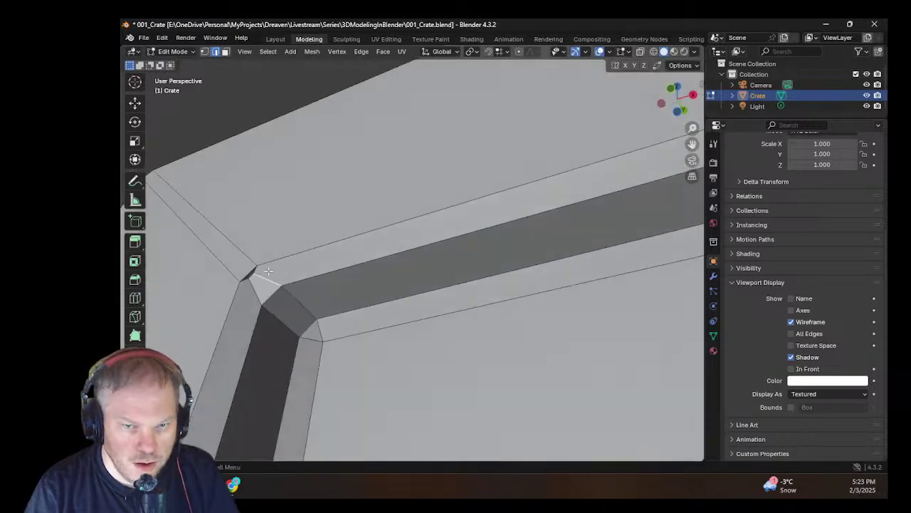
pyautogui.press('KP_Decimal')
pyautogui.scroll(-6, 159, 167)
pyautogui.moveTo(253, 259); pyautogui.dragTo(238, 289, button='middle')
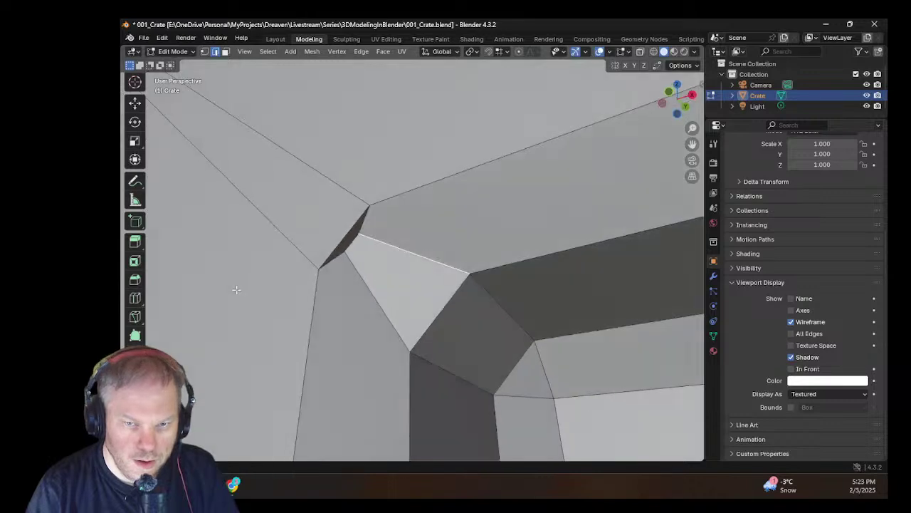
pyautogui.scroll(-2, 236, 289)
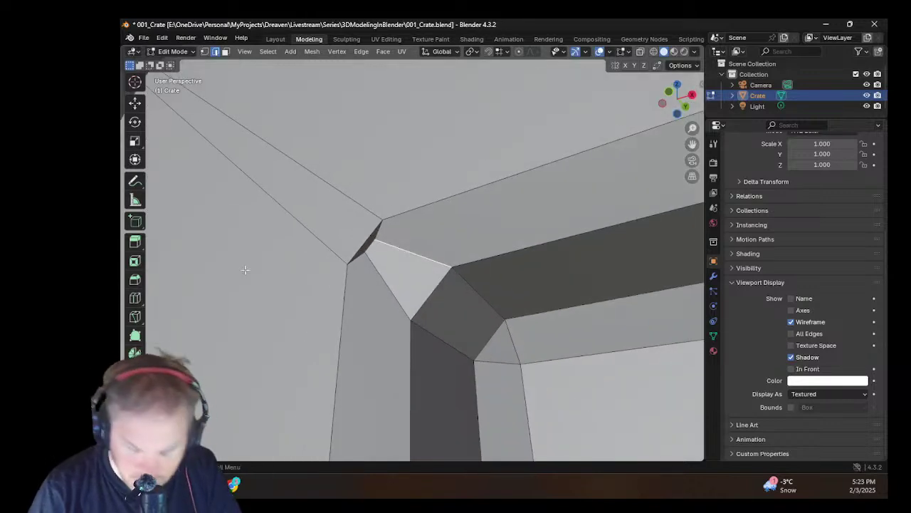
pyautogui.press('k')
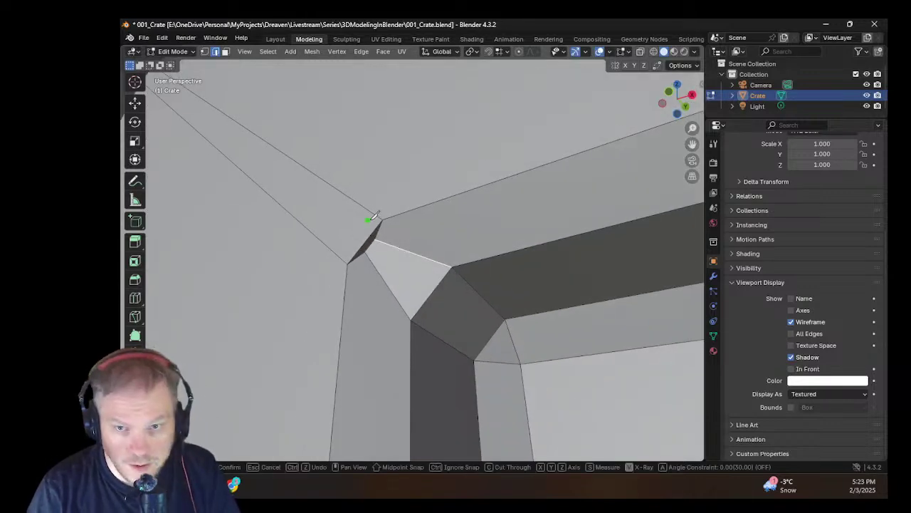
pyautogui.click(451, 267)
pyautogui.press('Return')
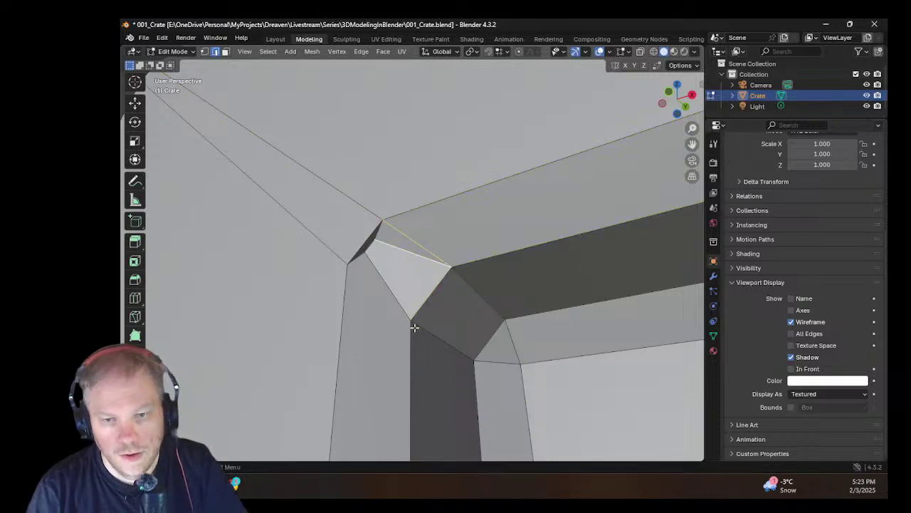
# Step: Knife-cut the other side of this corner, from the lower inner bevel vertex to the lower outer frame vertex
pyautogui.press('k')
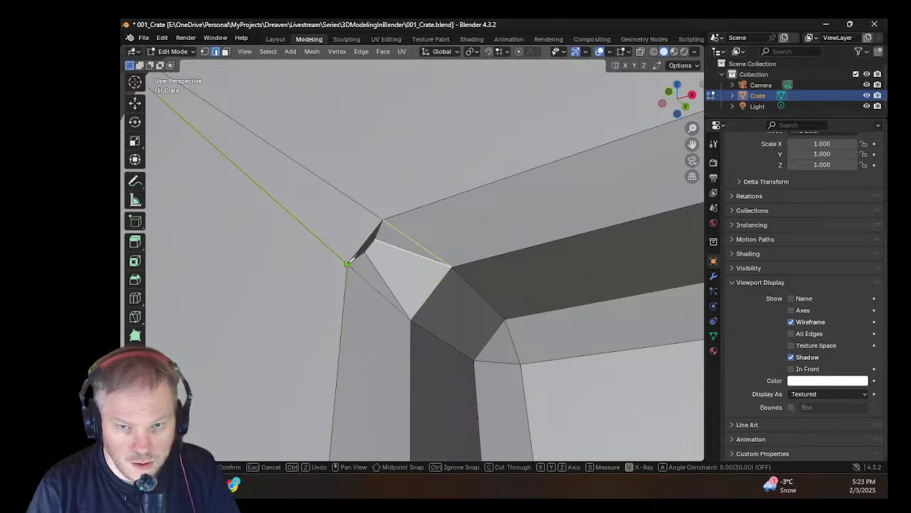
pyautogui.click(349, 264)
pyautogui.press('Return')
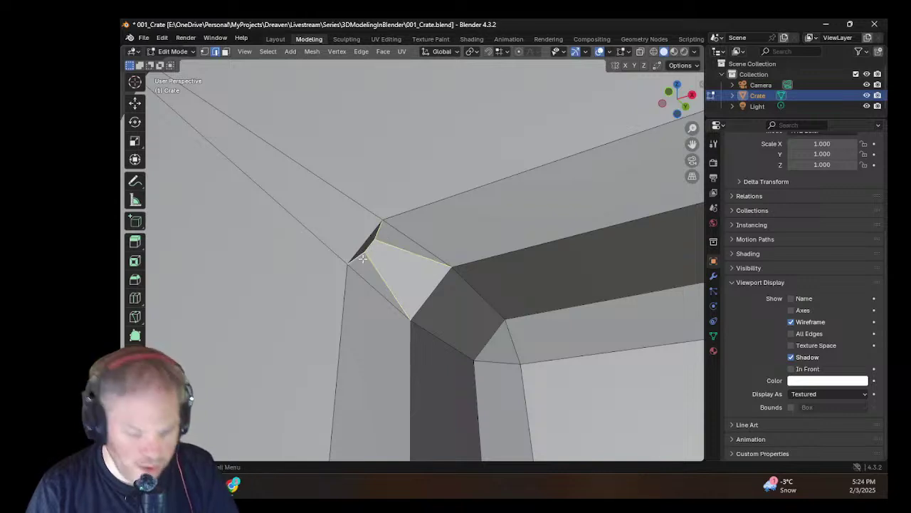
# Step: Dissolve the redundant edges between this corner's upper and lower cuts into a single four-sided face
pyautogui.press('x')
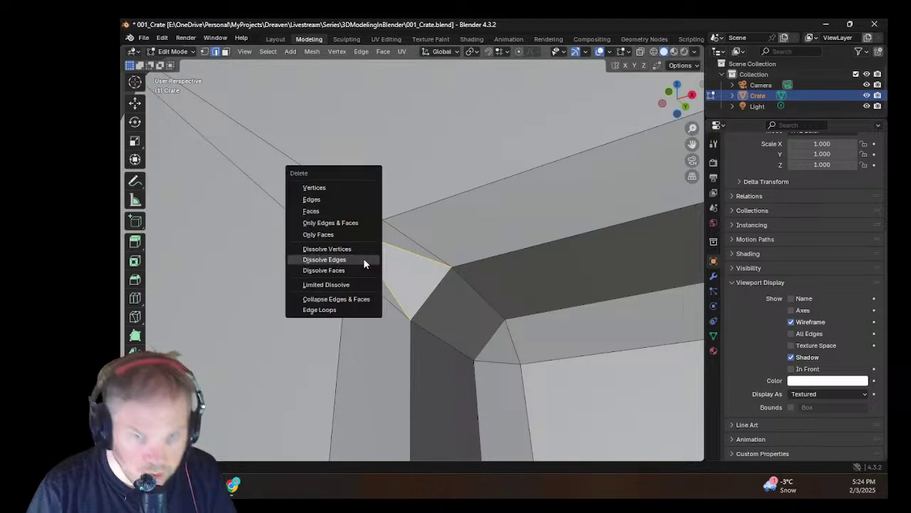
pyautogui.click(363, 258)
pyautogui.scroll(-3, 278, 265)
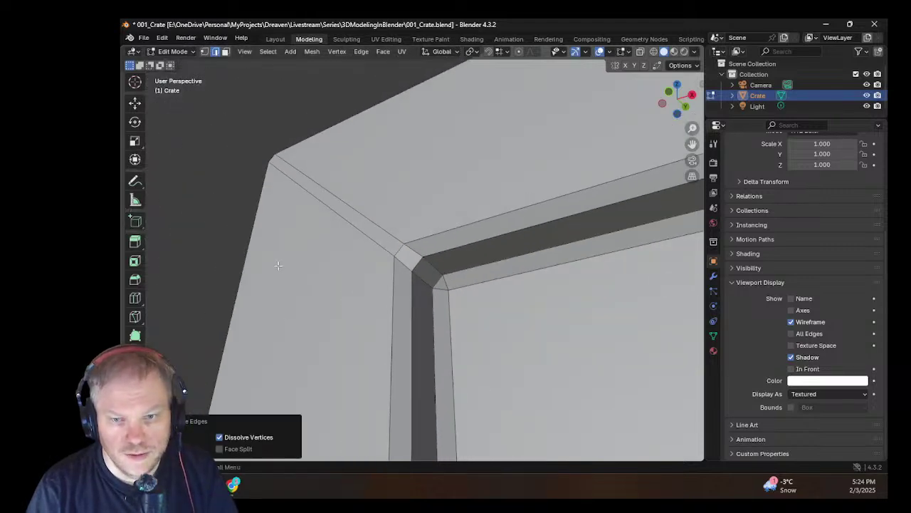
# Step: At the uncleaned recess corner on the adjacent side, knife-cut from the upper inner bevel vertex to the upper outer frame vertex
pyautogui.moveTo(277, 265); pyautogui.dragTo(414, 297, button='middle')
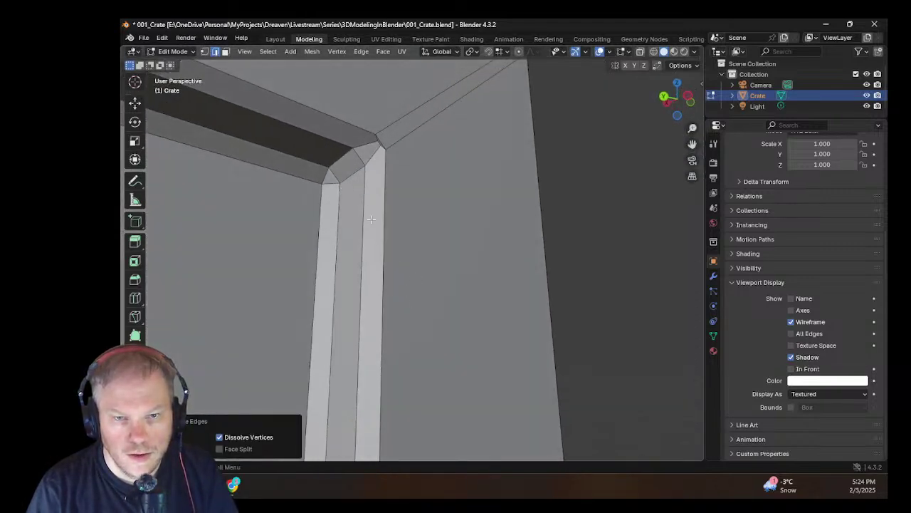
pyautogui.scroll(3, 343, 191)
pyautogui.scroll(-3, 289, 138)
pyautogui.click(361, 155)
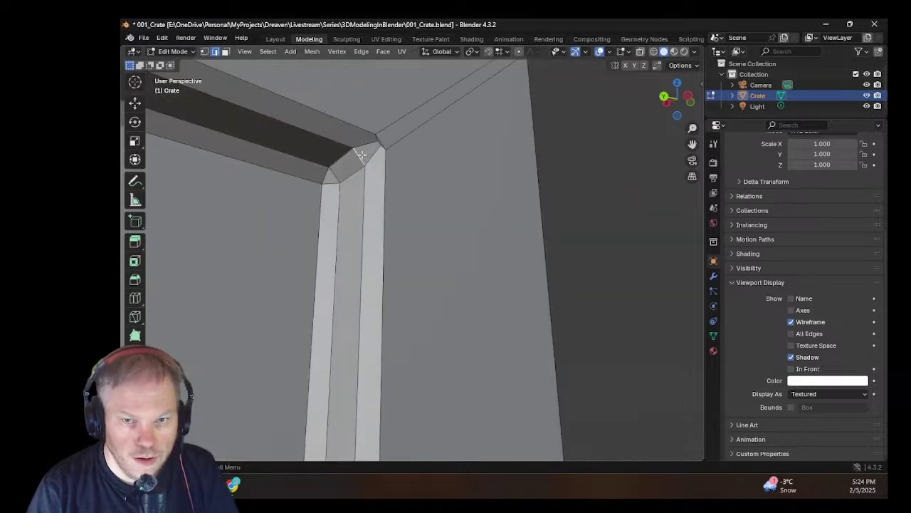
pyautogui.scroll(4, 363, 158)
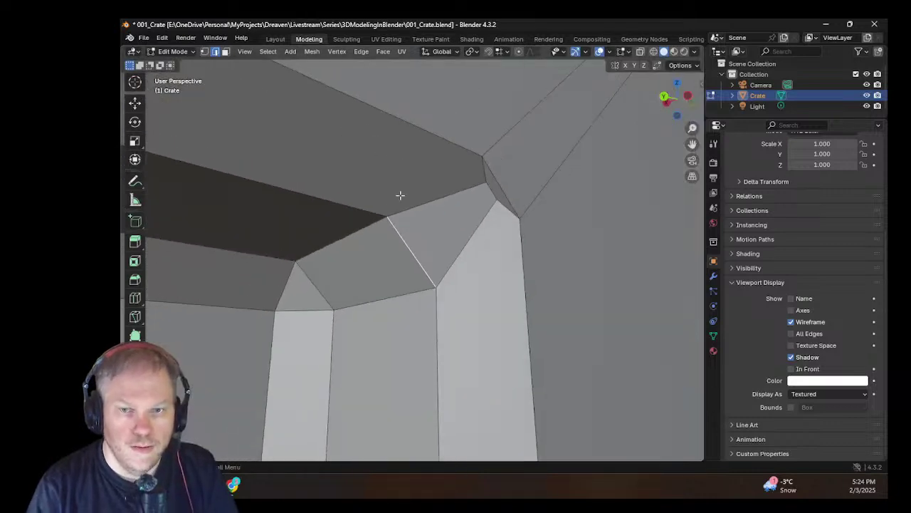
pyautogui.press('k')
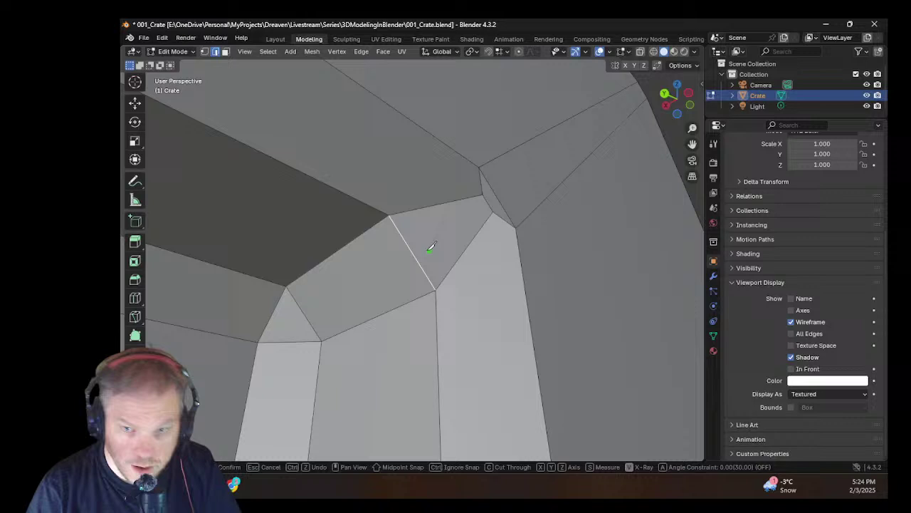
pyautogui.click(389, 213)
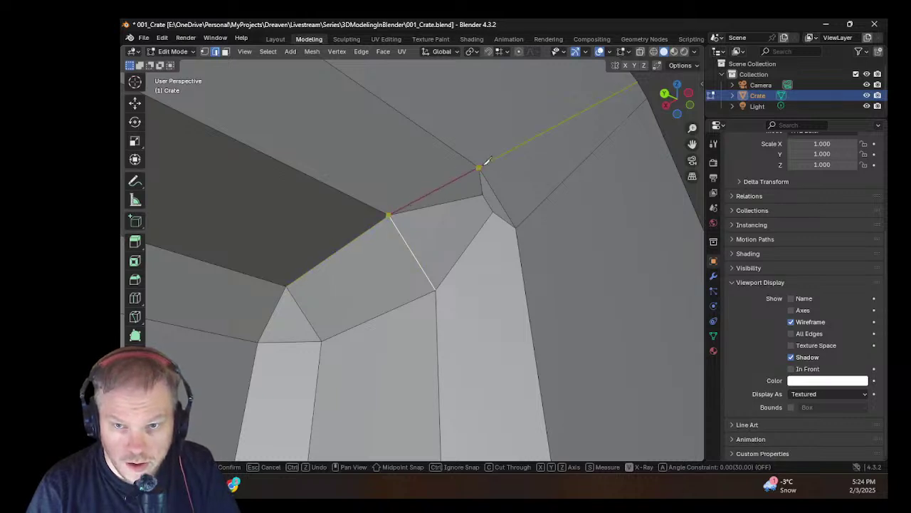
pyautogui.click(480, 166)
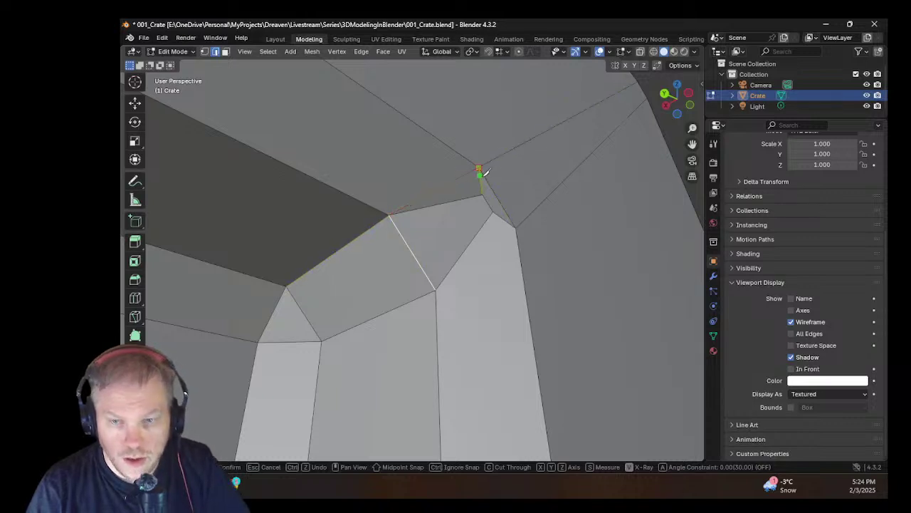
pyautogui.press('Return')
# Step: Knife-cut the opposite side of this corner, from the lower outer frame vertex to the lower inner bevel vertex
pyautogui.press('k')
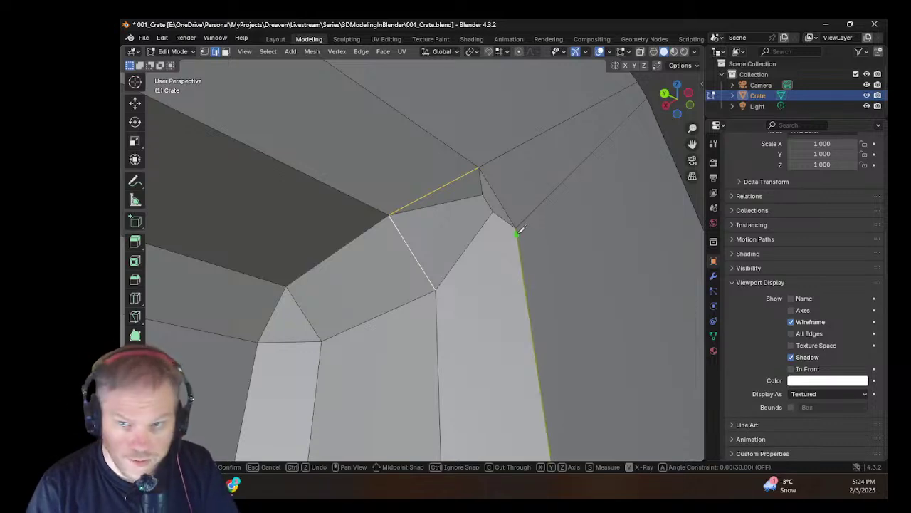
pyautogui.click(519, 227)
pyautogui.click(437, 290)
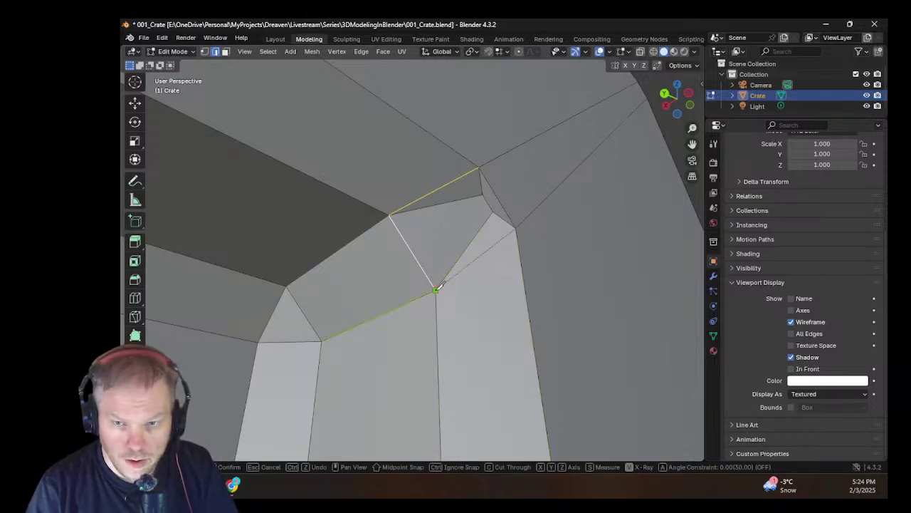
pyautogui.press('Return')
# Step: Dissolve the redundant edges between this corner's two cuts, including the short ones around the small sliver face
pyautogui.click(478, 236)
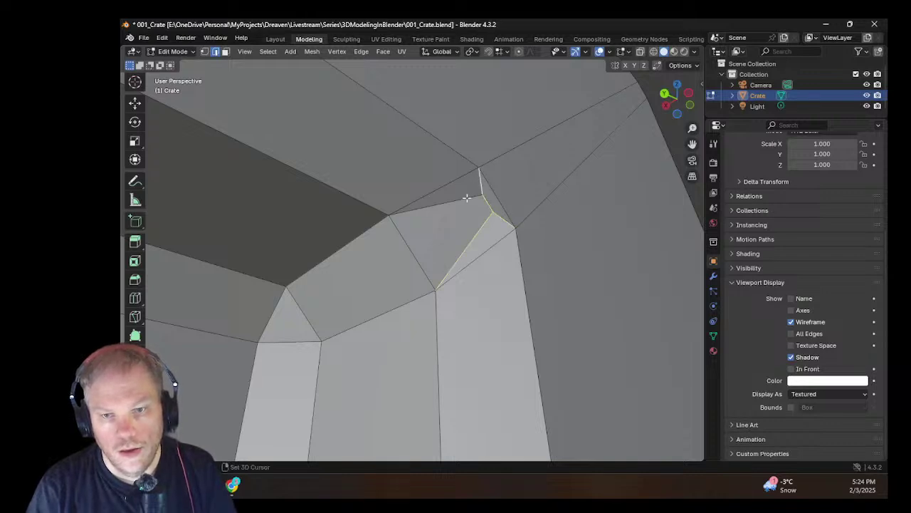
pyautogui.press('x')
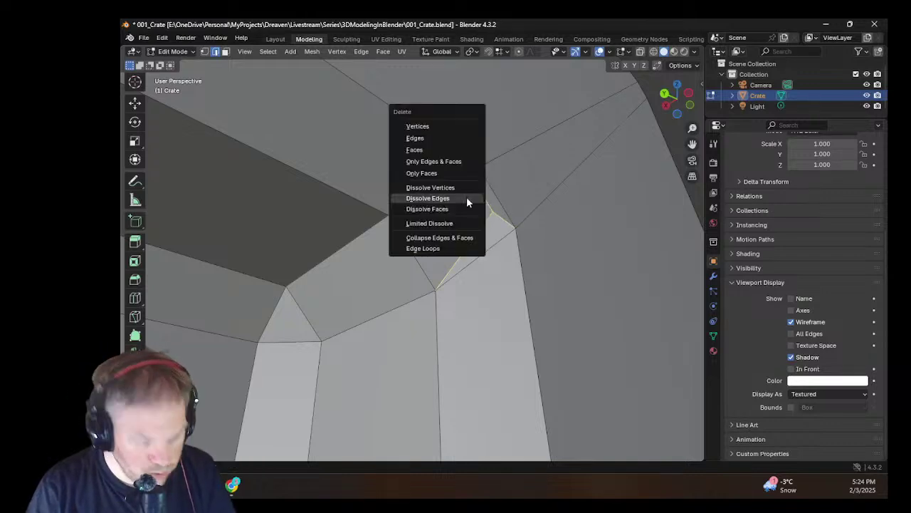
pyautogui.click(466, 196)
# Step: On another side of the crate, knife-cut the uncleaned upper recess corner from its upper inner bevel vertex to the upper outer frame vertex
pyautogui.scroll(-2, 456, 239)
pyautogui.scroll(-9, 458, 249)
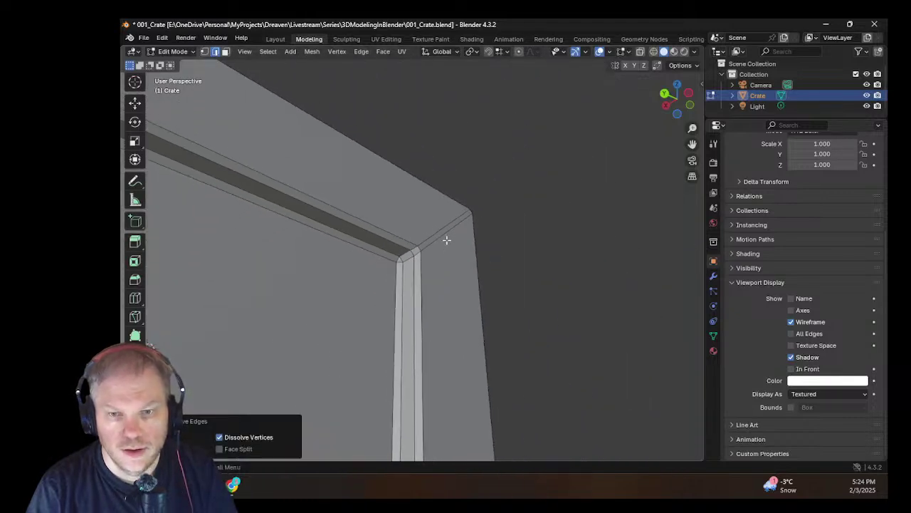
pyautogui.moveTo(442, 247); pyautogui.dragTo(425, 258, button='middle')
pyautogui.keyDown('shift'); pyautogui.moveTo(545, 267); pyautogui.dragTo(306, 276, button='middle'); pyautogui.keyUp('shift')
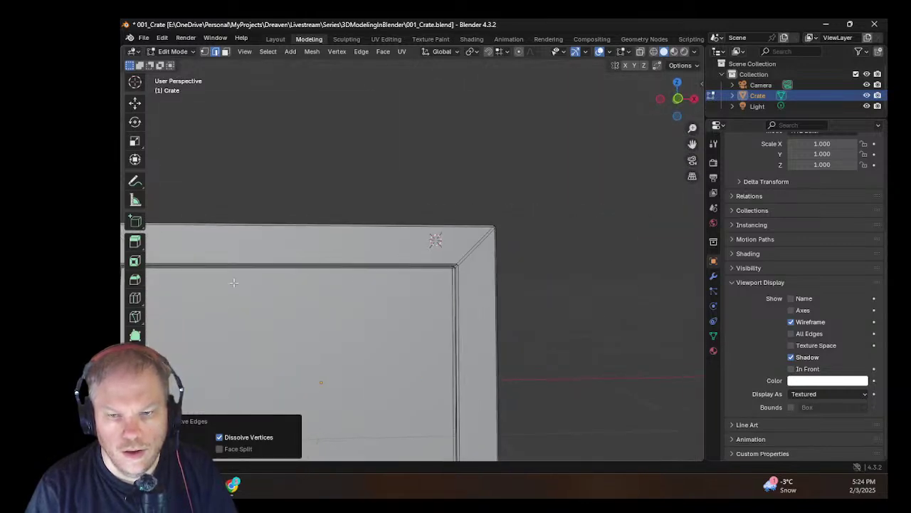
pyautogui.scroll(5, 381, 285)
pyautogui.moveTo(500, 303); pyautogui.dragTo(472, 303, button='middle')
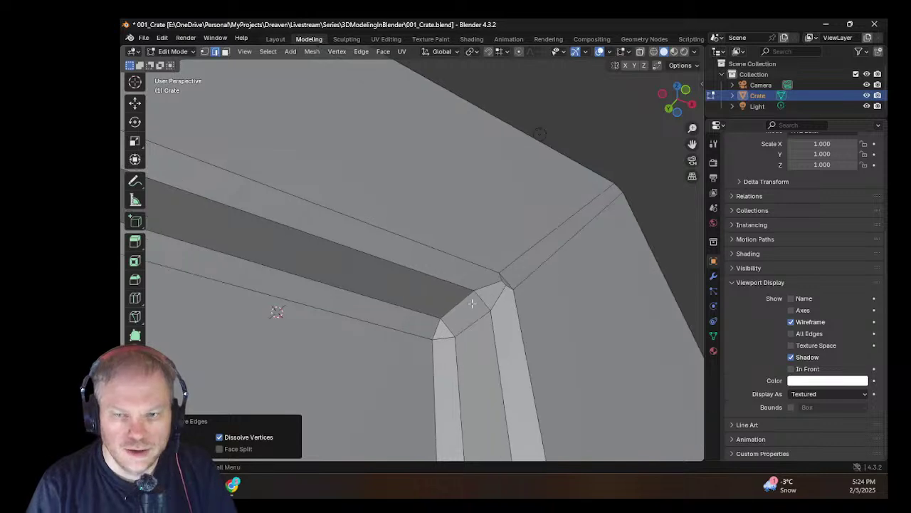
pyautogui.moveTo(488, 340); pyautogui.dragTo(496, 299, button='middle')
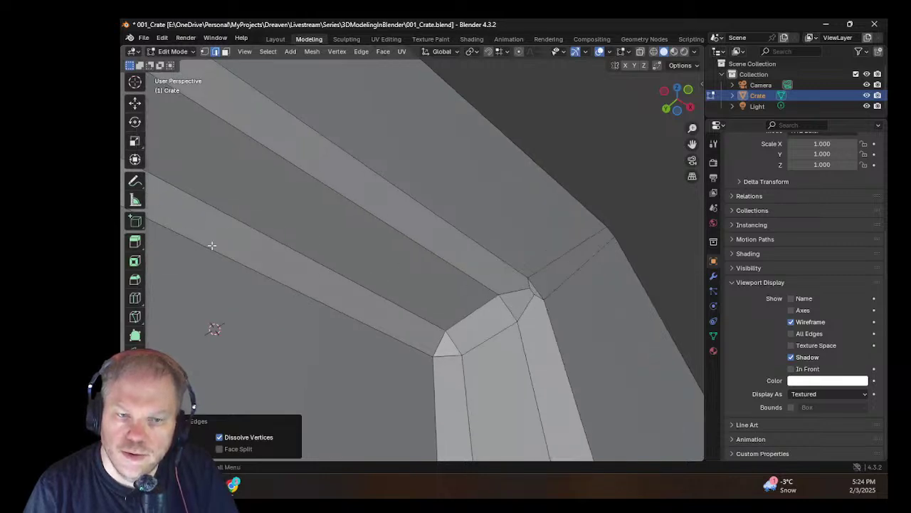
pyautogui.moveTo(211, 246); pyautogui.dragTo(278, 273, button='middle')
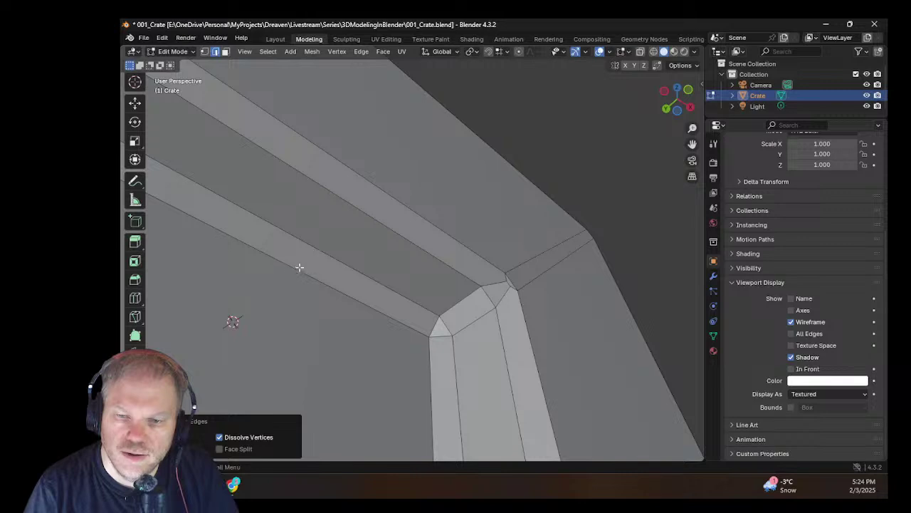
pyautogui.scroll(1, 542, 335)
pyautogui.scroll(-4, 541, 336)
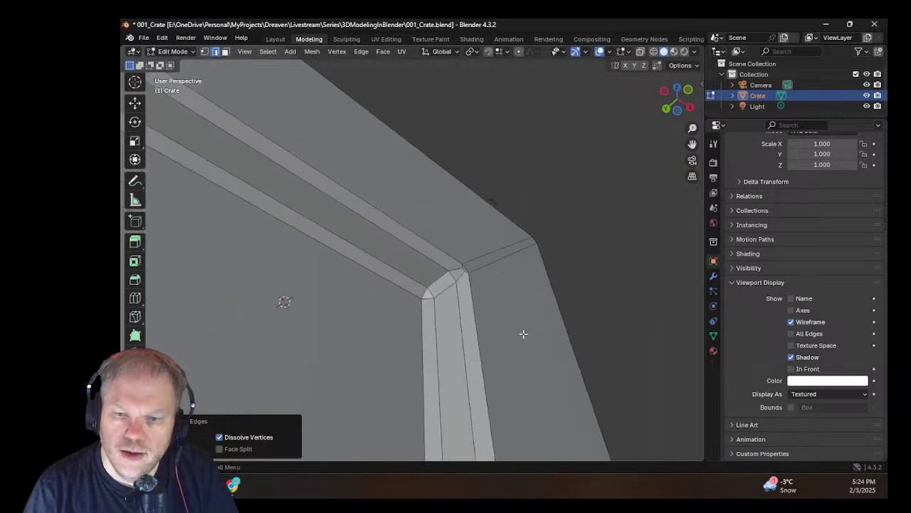
pyautogui.scroll(4, 525, 346)
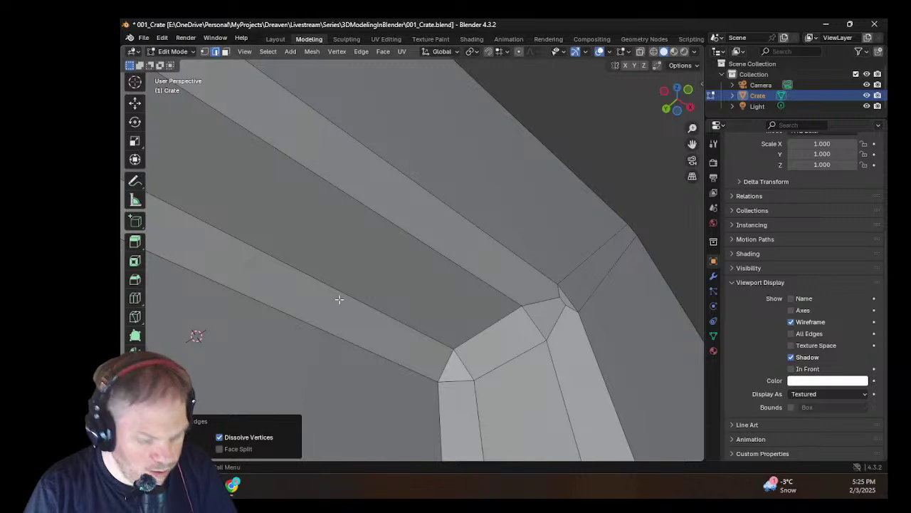
pyautogui.press('k')
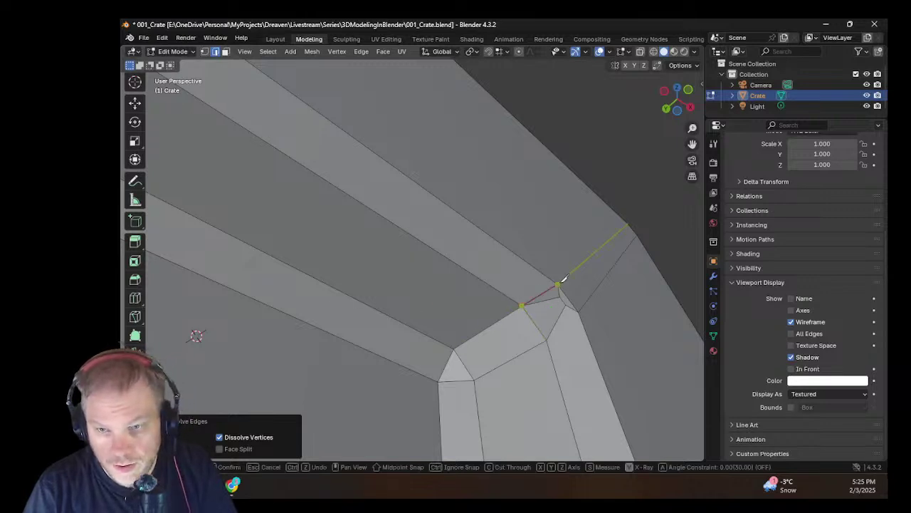
pyautogui.press('Return')
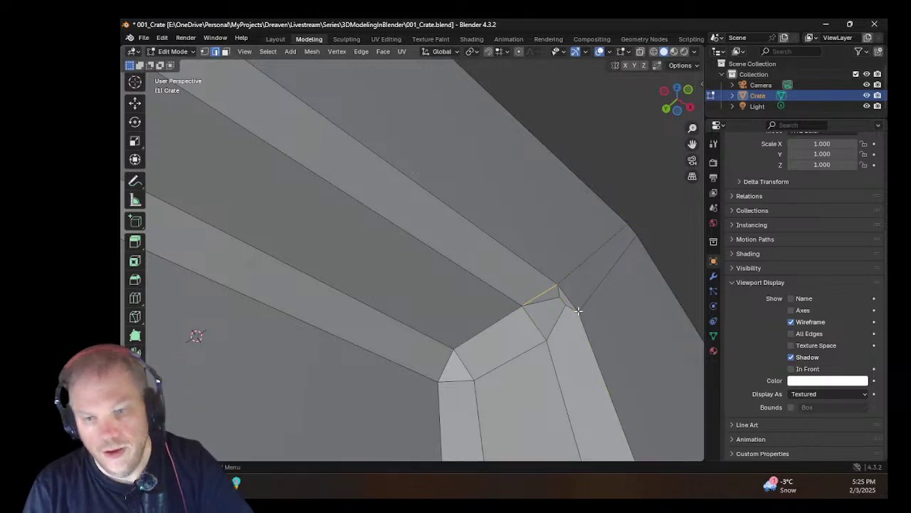
# Step: Knife-cut this corner's lower side, joining the lower outer frame vertex directly to the lower inner bevel vertex
pyautogui.press('l')
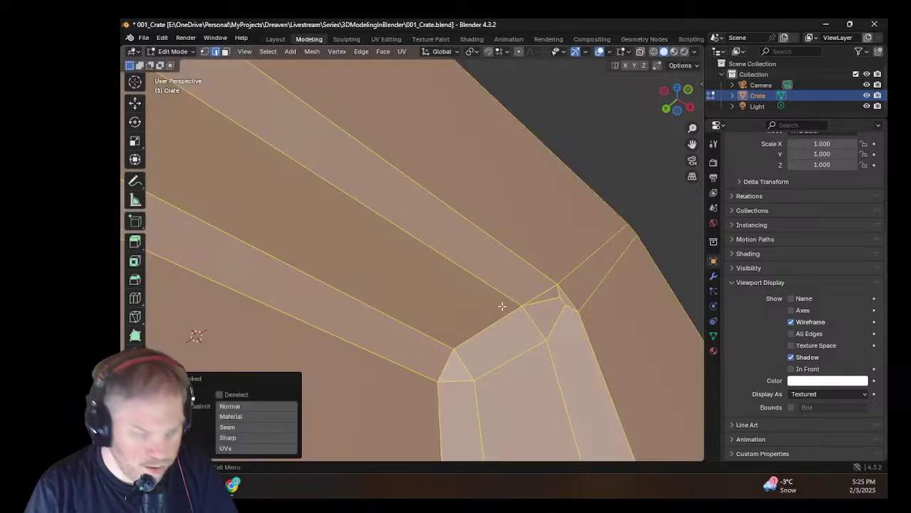
pyautogui.click(619, 171)
pyautogui.press('k')
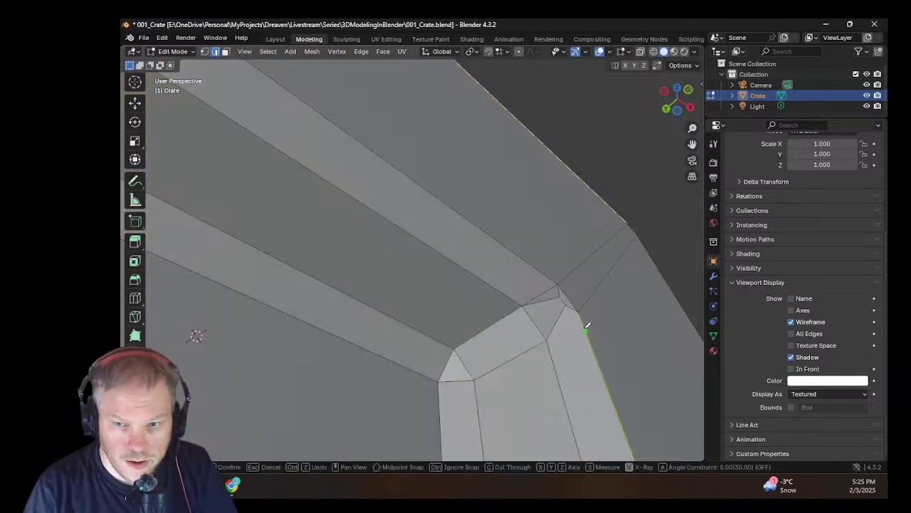
pyautogui.click(582, 311)
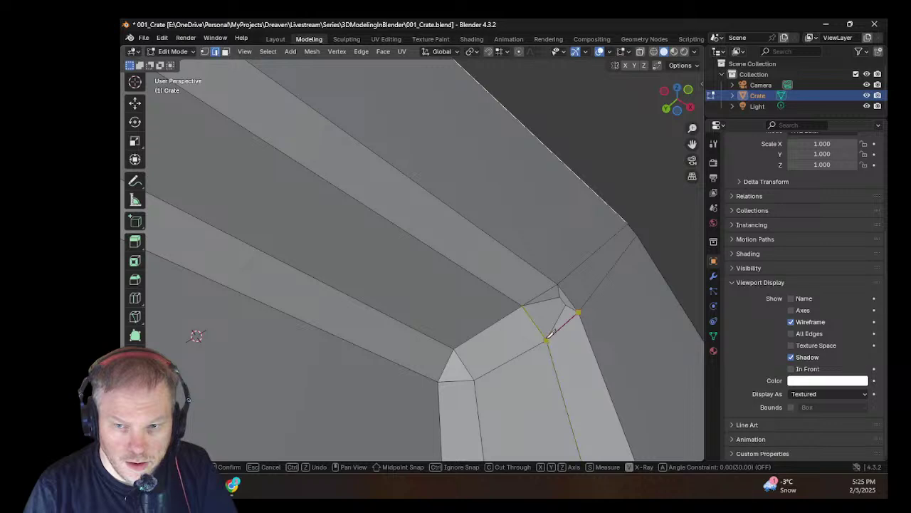
pyautogui.click(548, 338)
pyautogui.press('Return')
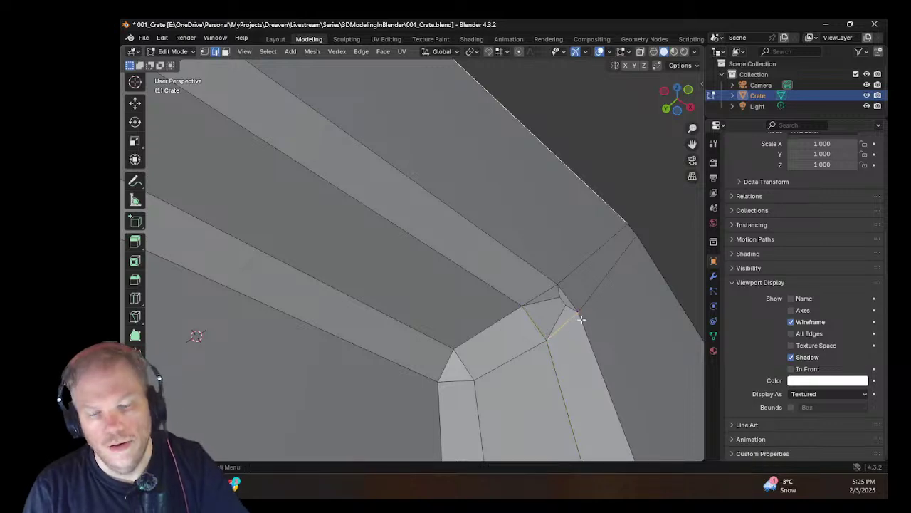
# Step: Dissolve the leftover bevel edges enclosed by this corner's upper and lower cuts to leave one clean four-sided face
pyautogui.click(556, 319)
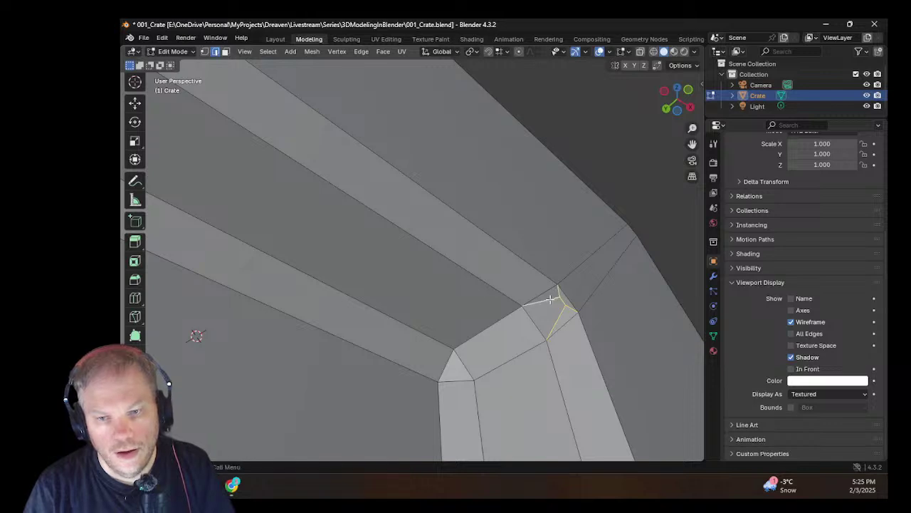
pyautogui.press('x')
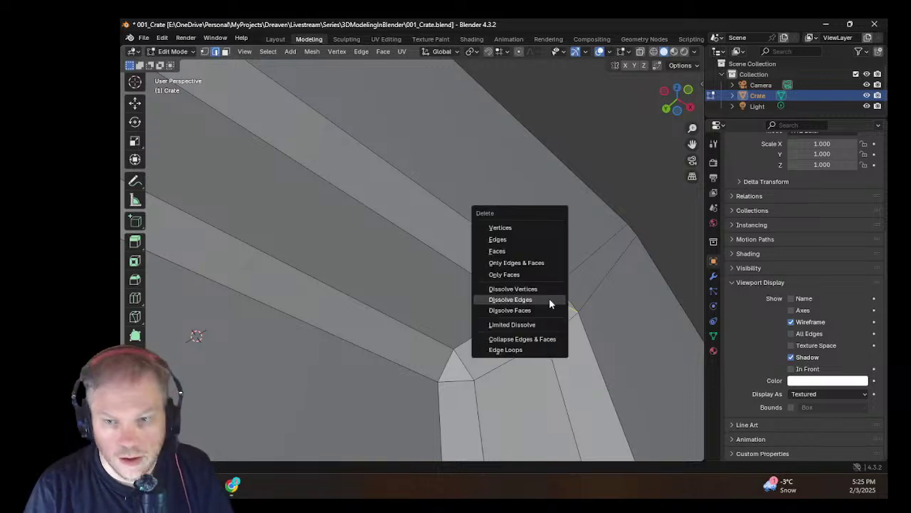
pyautogui.click(549, 300)
# Step: At the opposite uncleaned recess corner, knife-cut direct edges joining the upper and lower outer frame vertices to their matching inner bevel vertices
pyautogui.scroll(-3, 562, 290)
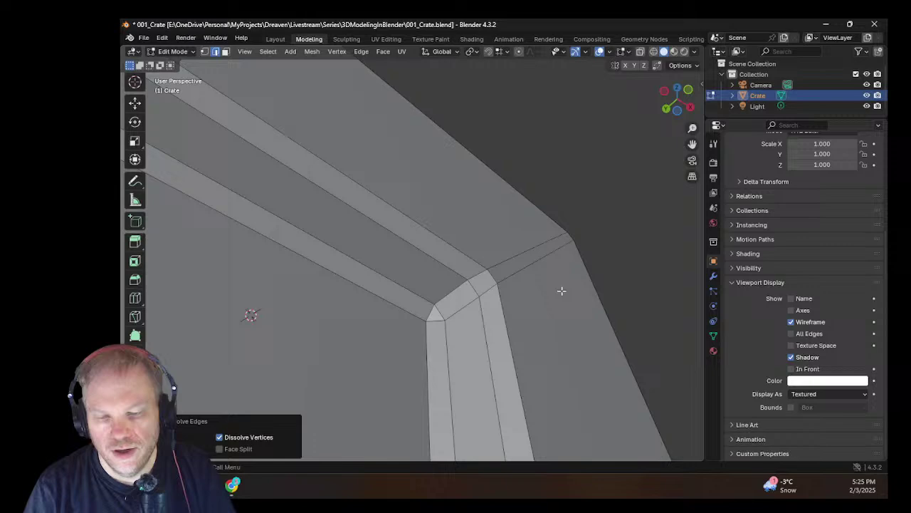
pyautogui.moveTo(562, 290); pyautogui.dragTo(312, 222, button='middle')
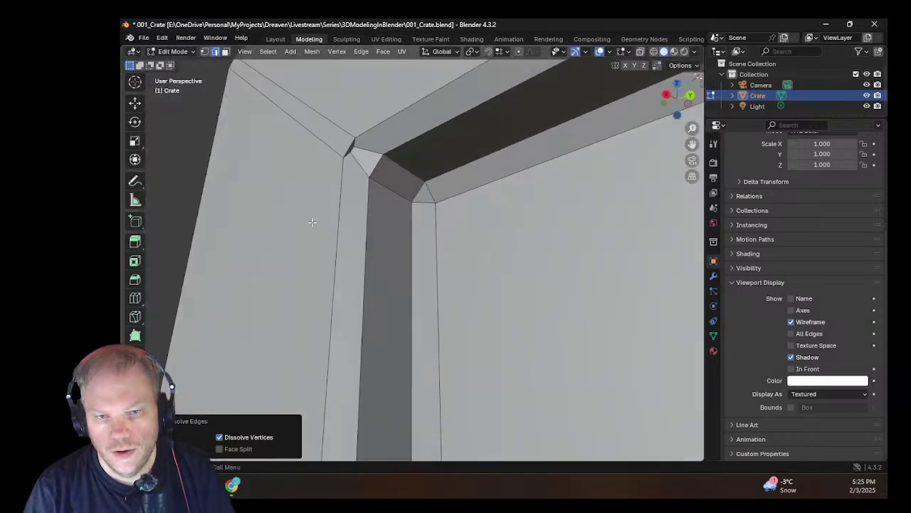
pyautogui.press('k')
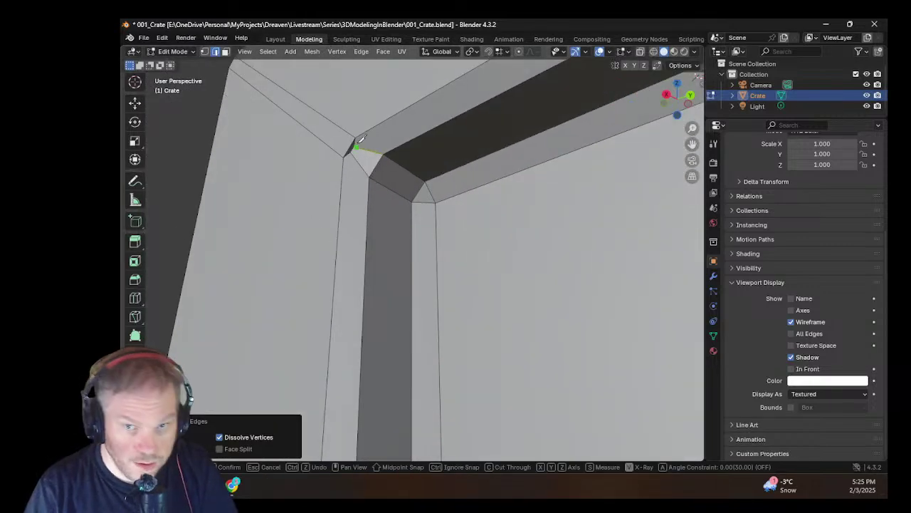
pyautogui.click(358, 136)
pyautogui.click(384, 152)
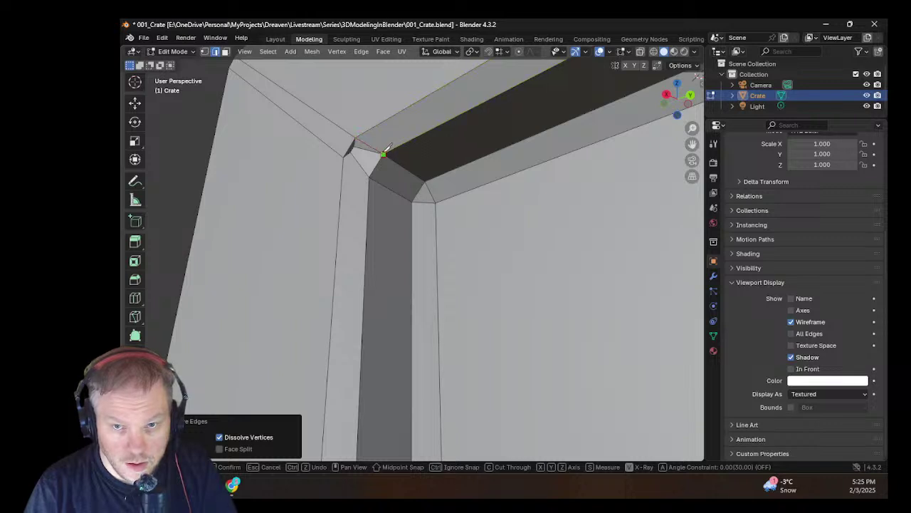
pyautogui.press('Return')
pyautogui.press('k')
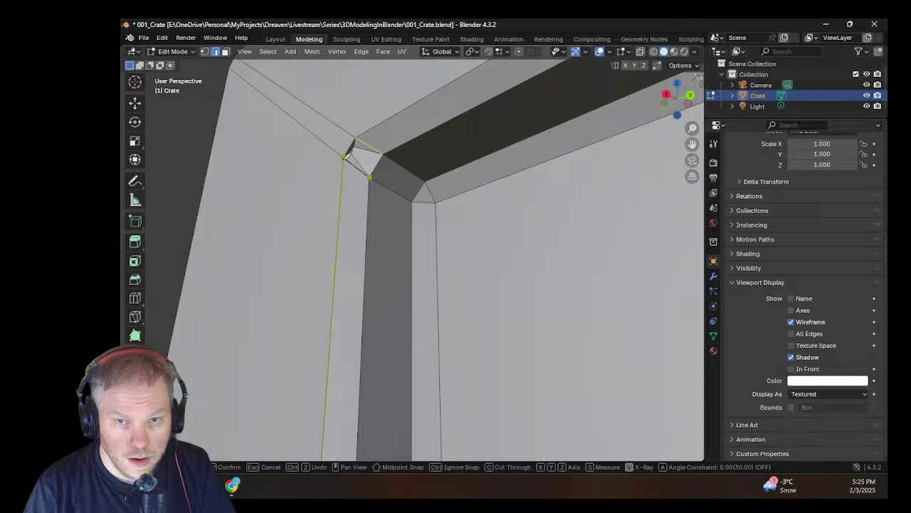
pyautogui.press('Return')
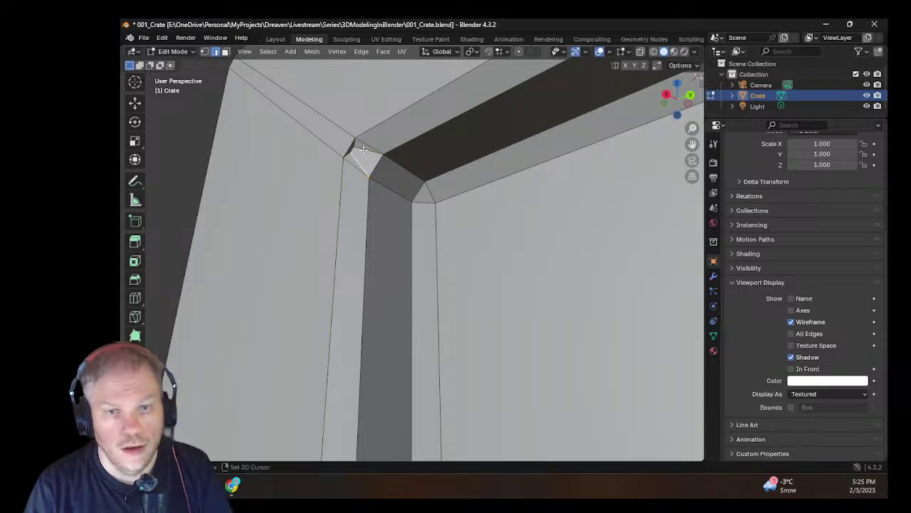
# Step: Dissolve the leftover bevel edges enclosed by the upper and lower knife cuts at this recess corner
pyautogui.scroll(-4, 442, 213)
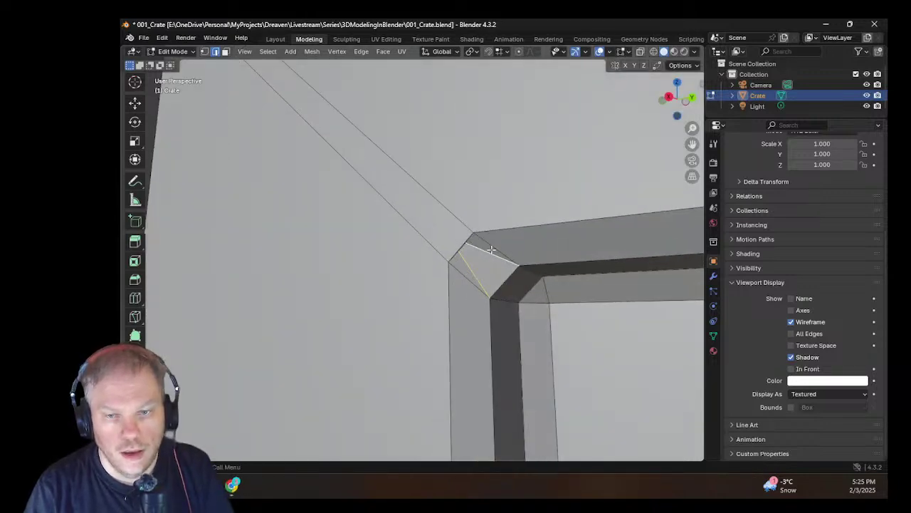
pyautogui.scroll(4, 462, 242)
pyautogui.scroll(5, 451, 237)
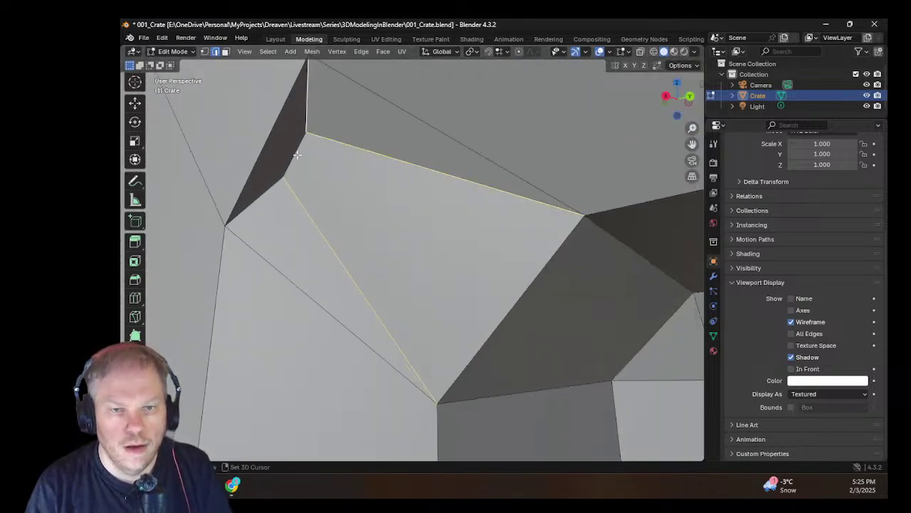
pyautogui.press('z')
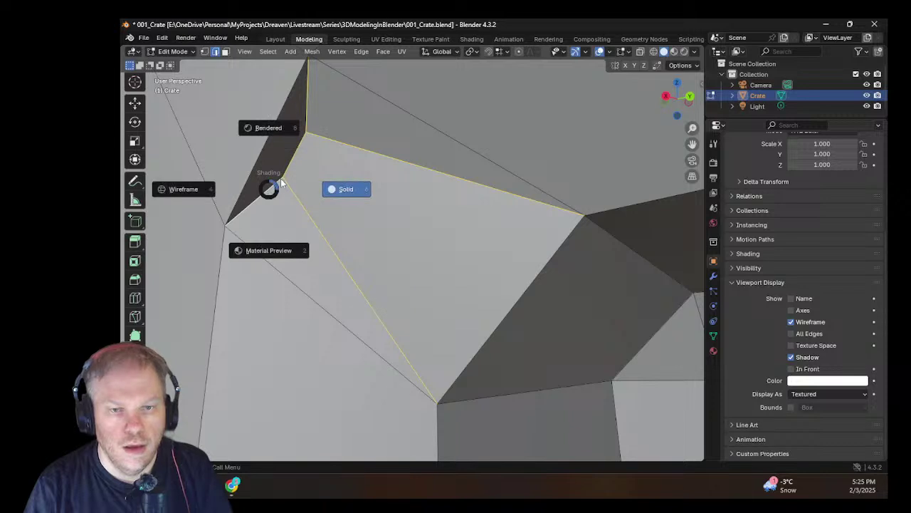
pyautogui.press('Escape')
pyautogui.press('x')
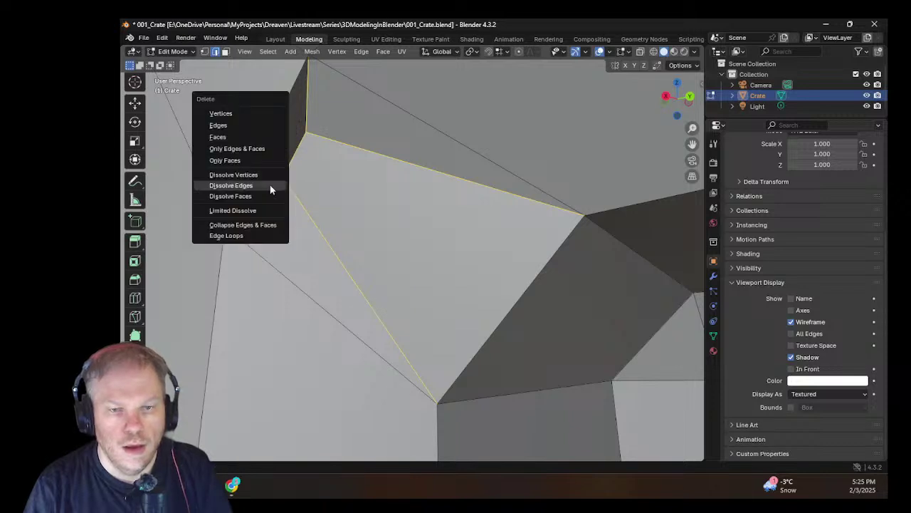
pyautogui.click(270, 189)
# Step: At the next uncleaned recess corner, knife-cut the right-hand side directly between the outer frame vertex and its matching inner bevel vertex
pyautogui.moveTo(271, 188); pyautogui.dragTo(510, 198, button='middle')
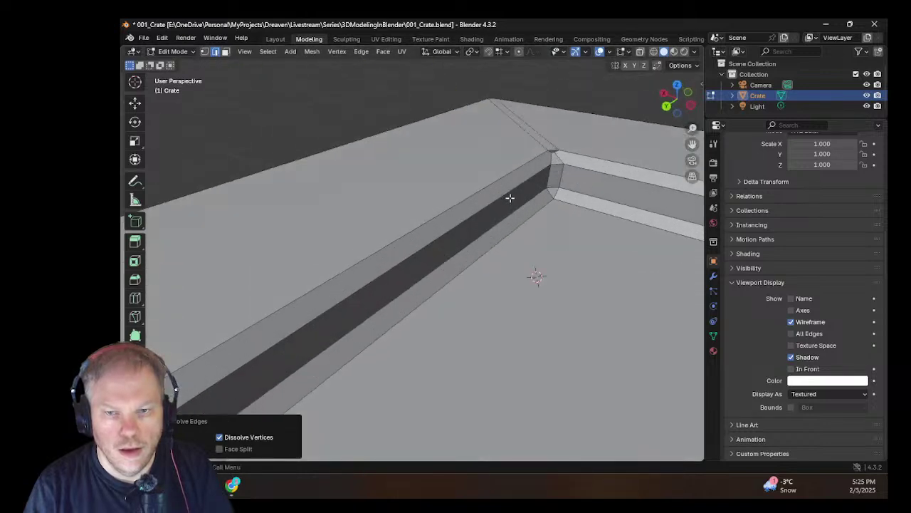
pyautogui.click(561, 166)
pyautogui.press('KP_Decimal')
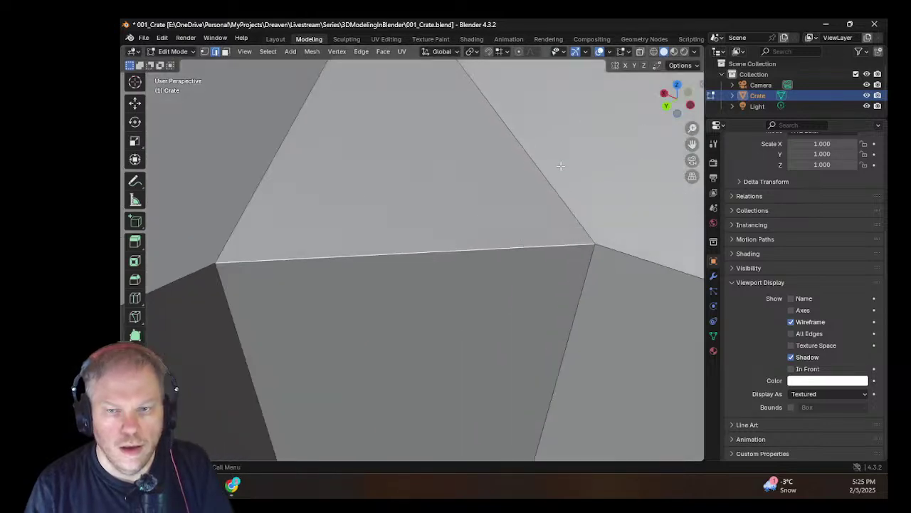
pyautogui.scroll(-4, 498, 171)
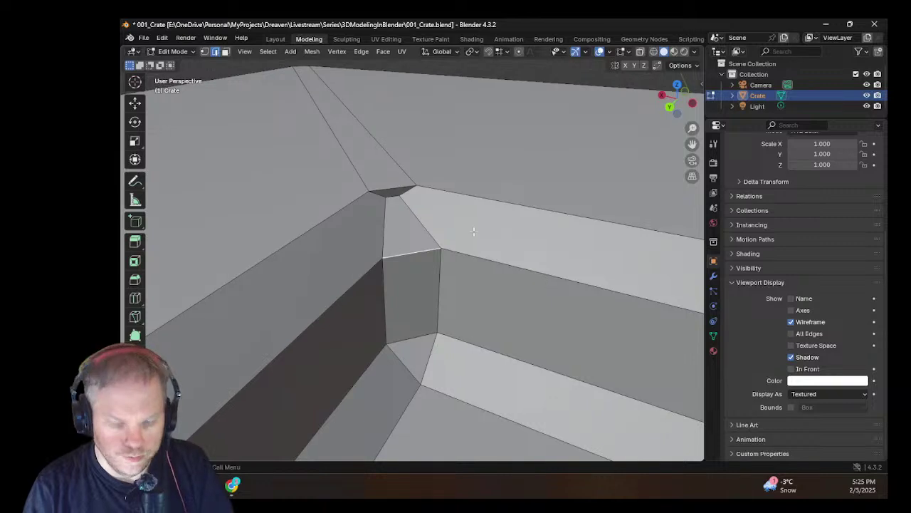
pyautogui.press('k')
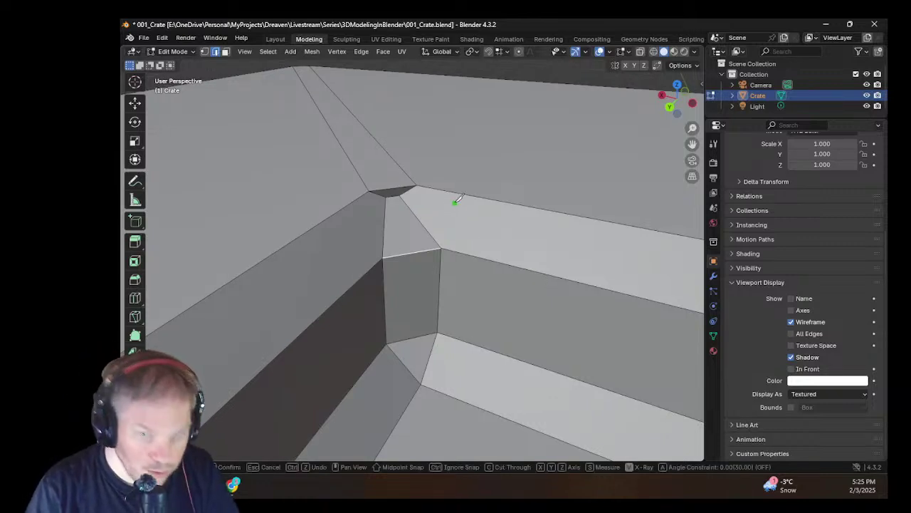
pyautogui.click(439, 247)
pyautogui.press('Return')
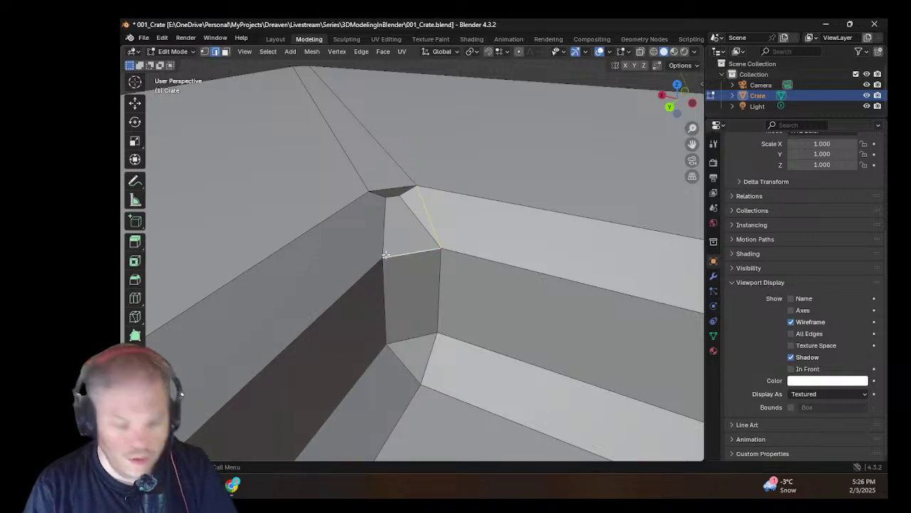
# Step: Knife-cut this corner's left-hand side from inner bevel vertex to outer frame vertex, and dissolve the leftover bevel edges between both cuts
pyautogui.press('k')
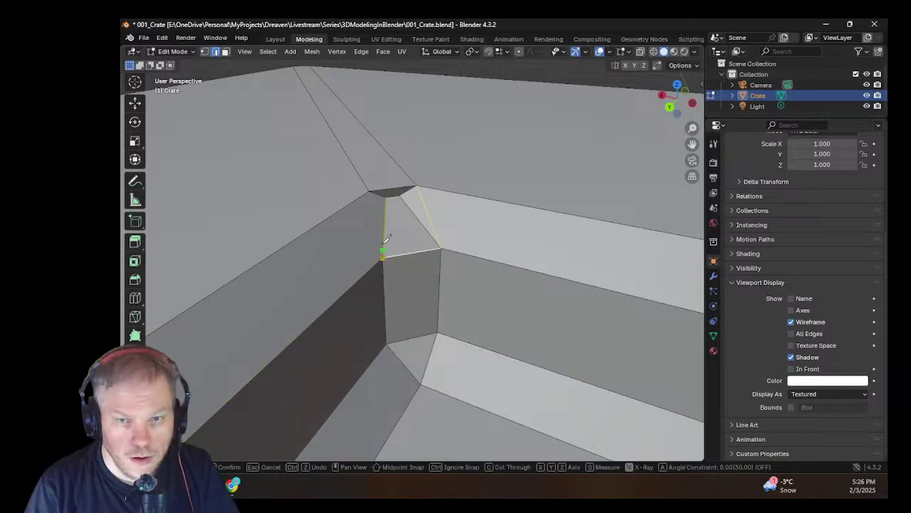
pyautogui.click(378, 233)
pyautogui.press('Return')
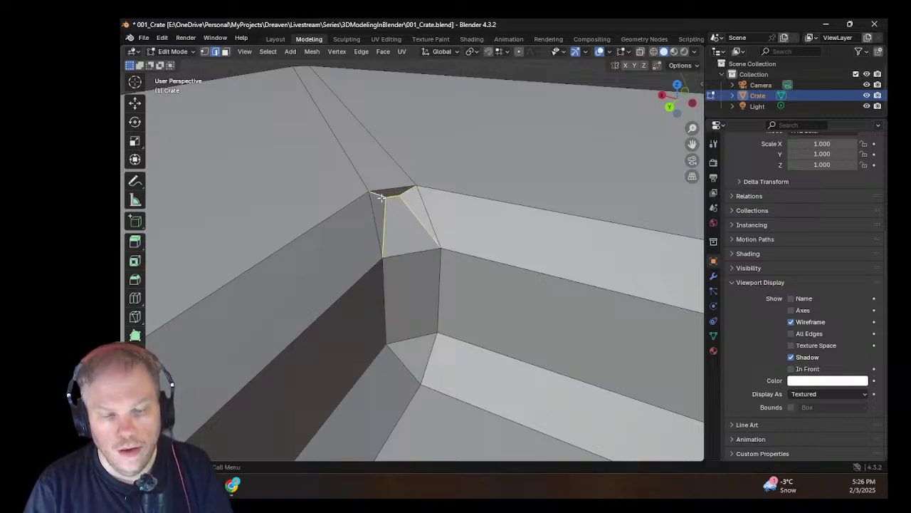
pyautogui.press('x')
pyautogui.click(382, 197)
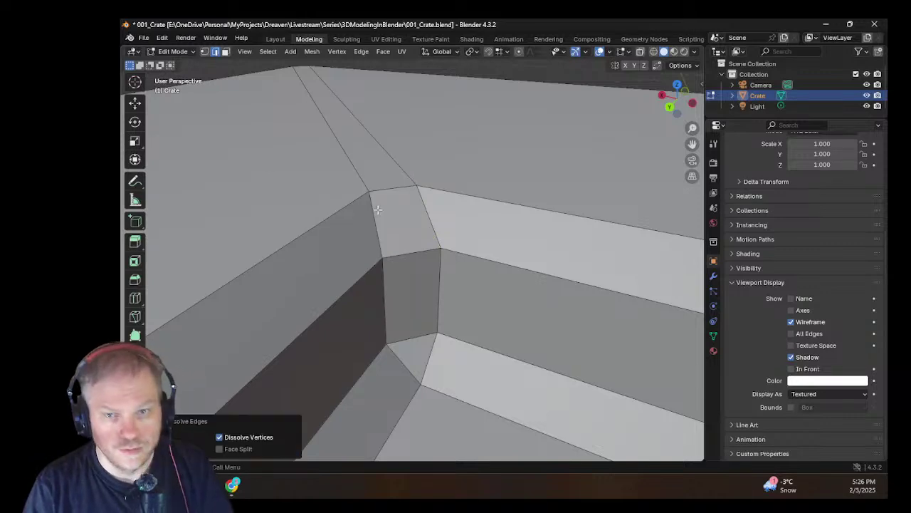
# Step: Check the cleaned recess corners around the crate and save the file
pyautogui.scroll(-5, 303, 231)
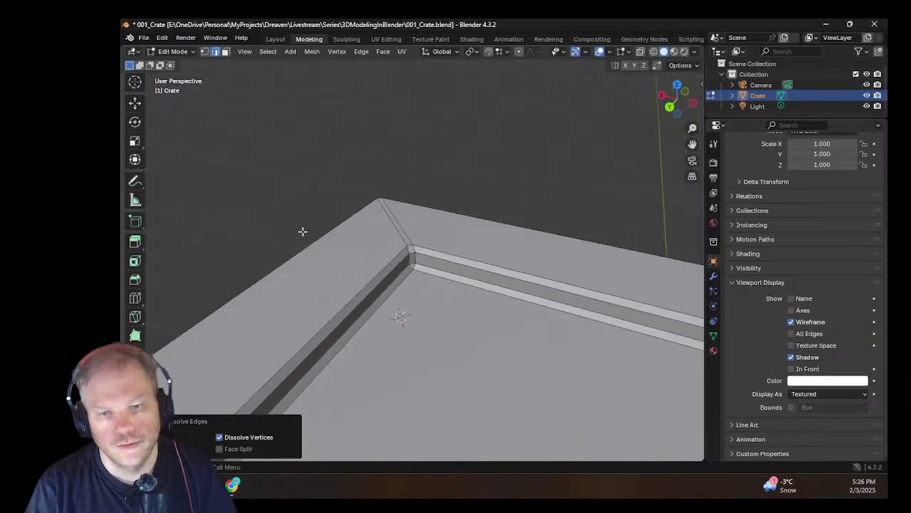
pyautogui.moveTo(303, 231)
pyautogui.mouseDown(button='middle')
pyautogui.moveTo(468, 183)
pyautogui.moveTo(431, 227)
pyautogui.moveTo(344, 235)
pyautogui.moveTo(485, 252)
pyautogui.moveTo(415, 306)
pyautogui.moveTo(406, 292)
pyautogui.moveTo(529, 264)
pyautogui.moveTo(535, 324)
pyautogui.moveTo(447, 224)
pyautogui.moveTo(449, 285)
pyautogui.moveTo(466, 290)
pyautogui.moveTo(498, 228)
pyautogui.moveTo(476, 232)
pyautogui.moveTo(403, 209)
pyautogui.moveTo(382, 189)
pyautogui.moveTo(511, 198)
pyautogui.moveTo(360, 189)
pyautogui.moveTo(478, 193)
pyautogui.moveTo(487, 129)
pyautogui.moveTo(595, 210)
pyautogui.moveTo(277, 191)
pyautogui.mouseUp(button='middle')
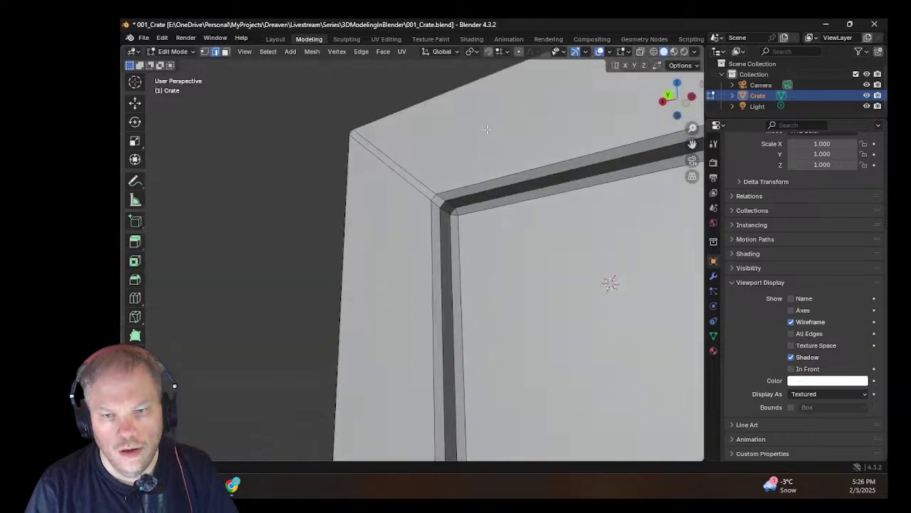
pyautogui.scroll(-5, 487, 129)
pyautogui.scroll(2, 258, 256)
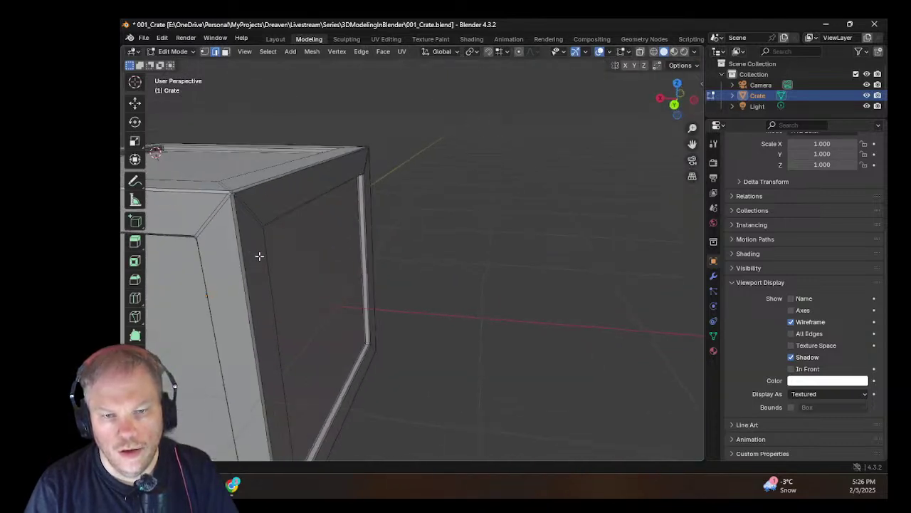
pyautogui.moveTo(258, 256); pyautogui.dragTo(370, 249, button='middle')
pyautogui.scroll(4, 347, 220)
pyautogui.moveTo(633, 310); pyautogui.dragTo(430, 454, button='middle')
pyautogui.scroll(3, 434, 294)
pyautogui.moveTo(431, 278); pyautogui.dragTo(460, 254, button='middle')
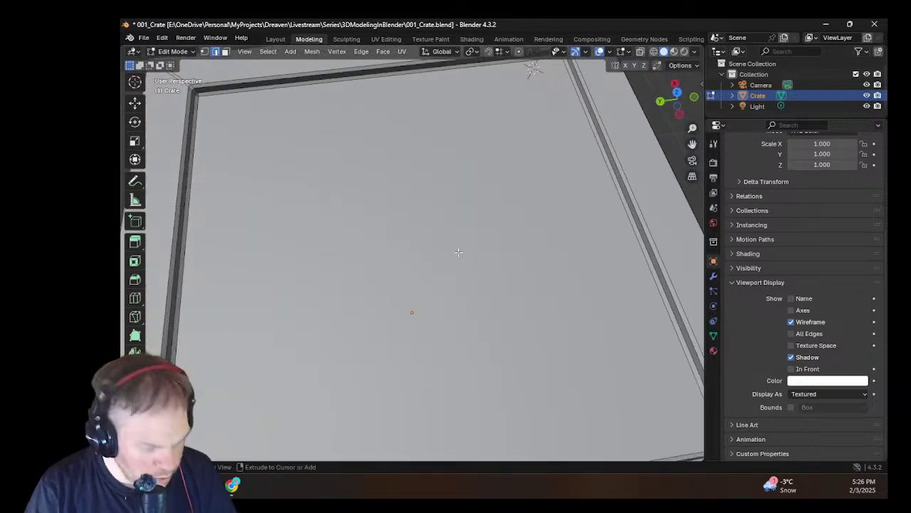
pyautogui.hotkey('ctrl', 's')
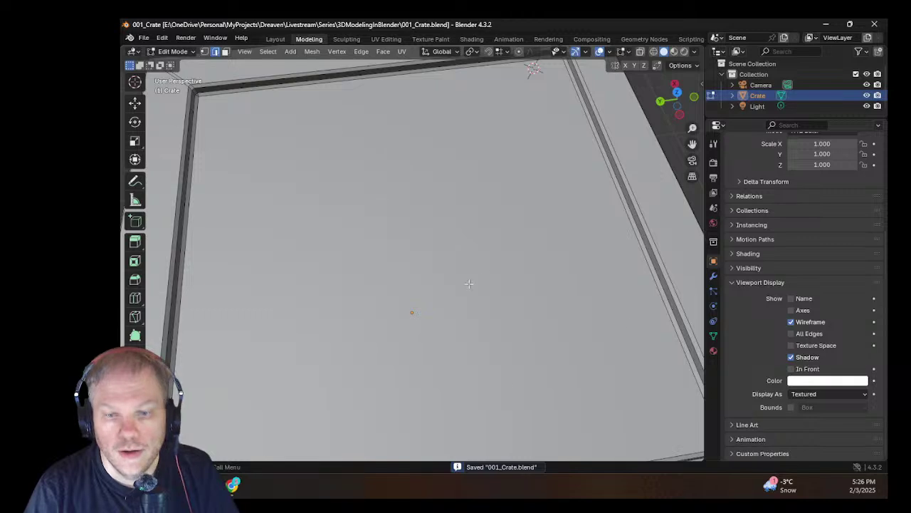
# Step: Inspect the recess corners on the crate's top and remaining sides for uncleaned bevel topology
pyautogui.moveTo(557, 238); pyautogui.dragTo(611, 230, button='middle')
pyautogui.scroll(-4, 504, 305)
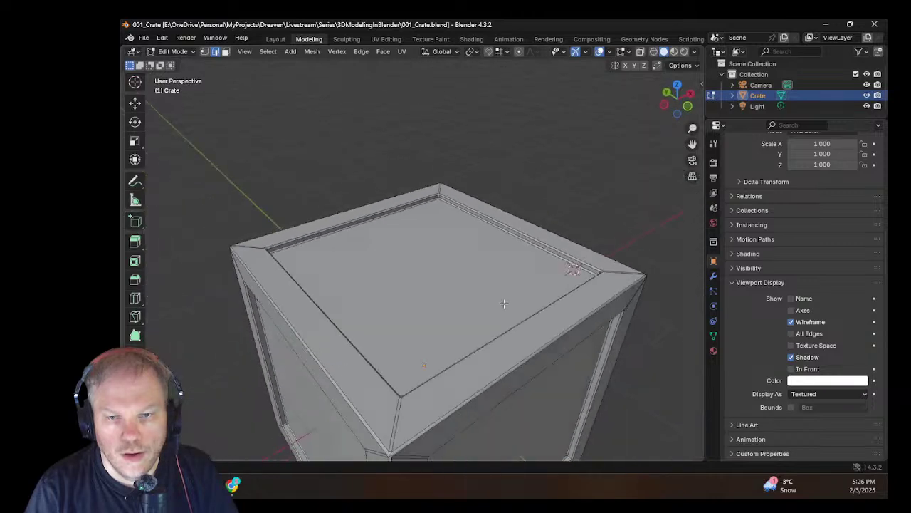
pyautogui.scroll(3, 504, 305)
pyautogui.moveTo(505, 305); pyautogui.dragTo(245, 220, button='middle')
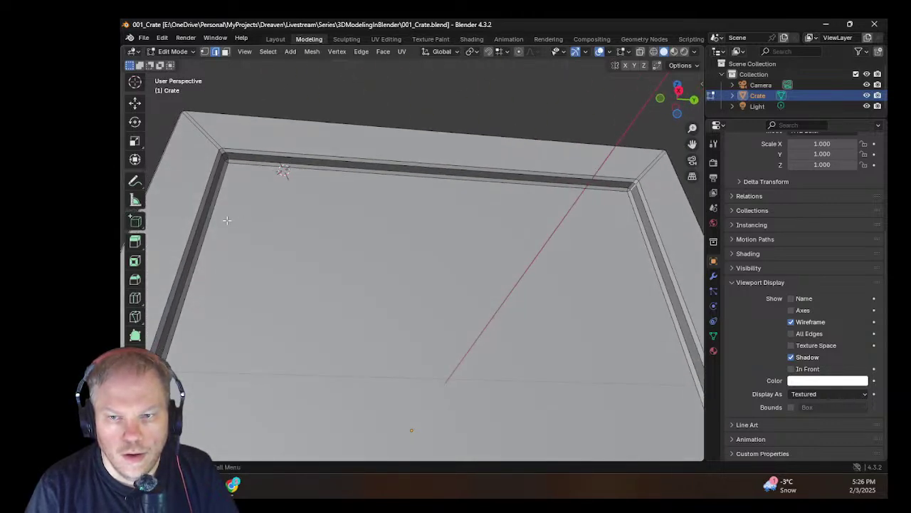
pyautogui.scroll(3, 224, 221)
pyautogui.scroll(-3, 241, 213)
pyautogui.moveTo(559, 179); pyautogui.dragTo(528, 222, button='middle')
pyautogui.moveTo(503, 151); pyautogui.dragTo(516, 158, button='middle')
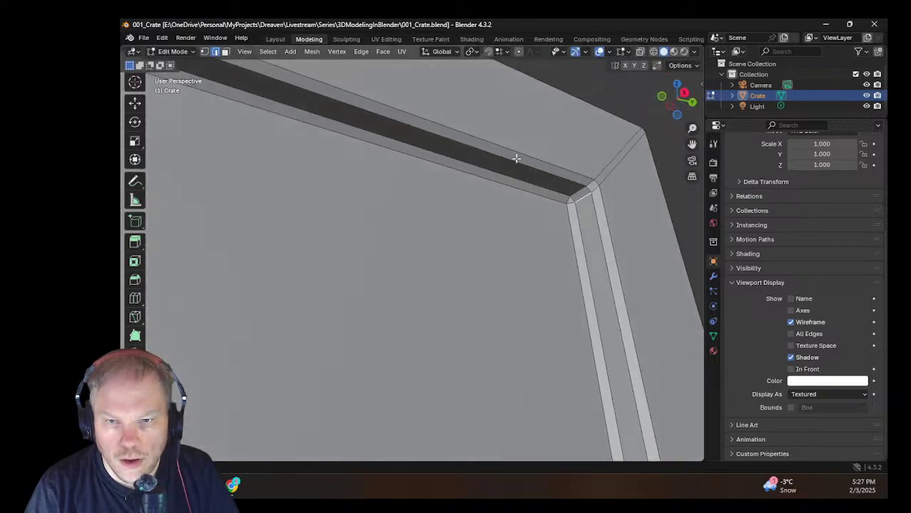
pyautogui.scroll(2, 588, 203)
pyautogui.scroll(-5, 612, 187)
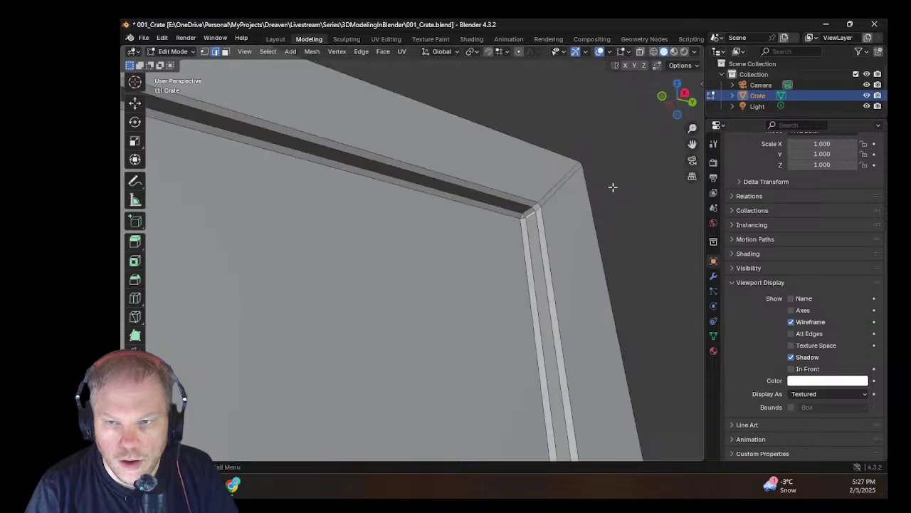
pyautogui.moveTo(612, 187); pyautogui.dragTo(454, 252, button='middle')
pyautogui.scroll(-5, 453, 252)
pyautogui.moveTo(405, 167); pyautogui.dragTo(464, 368, button='middle')
pyautogui.scroll(-2, 391, 234)
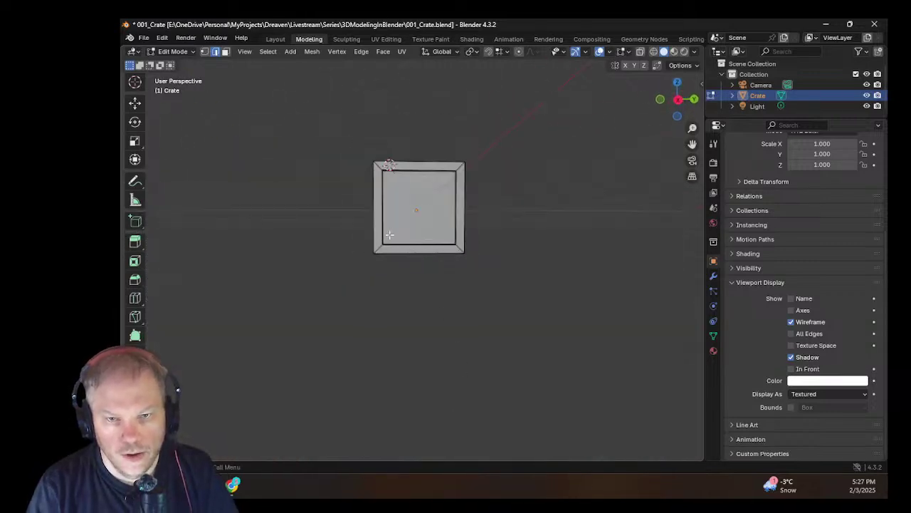
pyautogui.scroll(3, 391, 234)
pyautogui.moveTo(391, 235); pyautogui.dragTo(410, 159, button='middle')
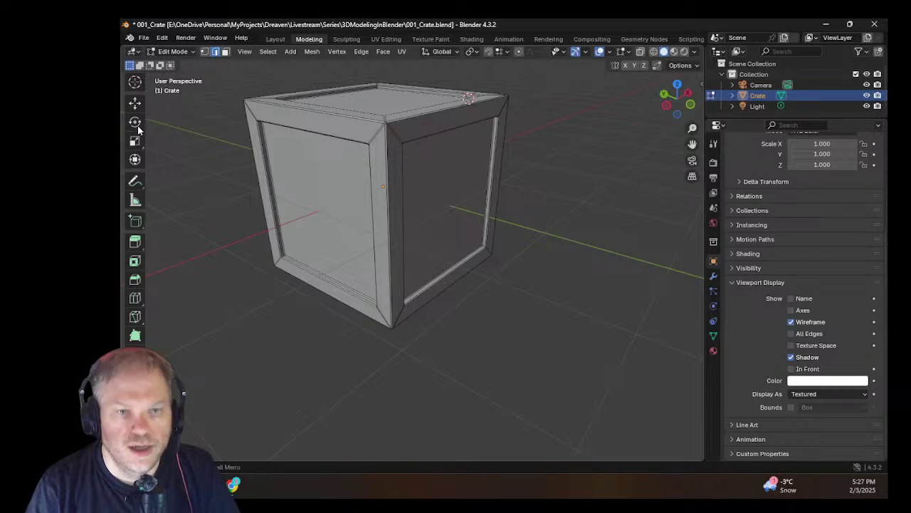
# Step: Examine the crate's lower outer corner and overall outline in Back Orthographic view
pyautogui.click(134, 103)
pyautogui.scroll(-4, 401, 177)
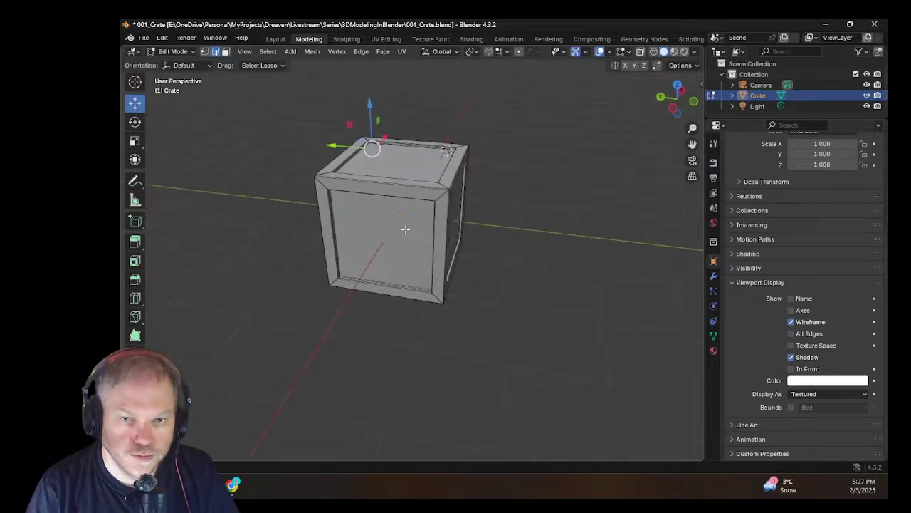
pyautogui.moveTo(405, 227); pyautogui.dragTo(484, 228, button='middle')
pyautogui.scroll(6, 373, 304)
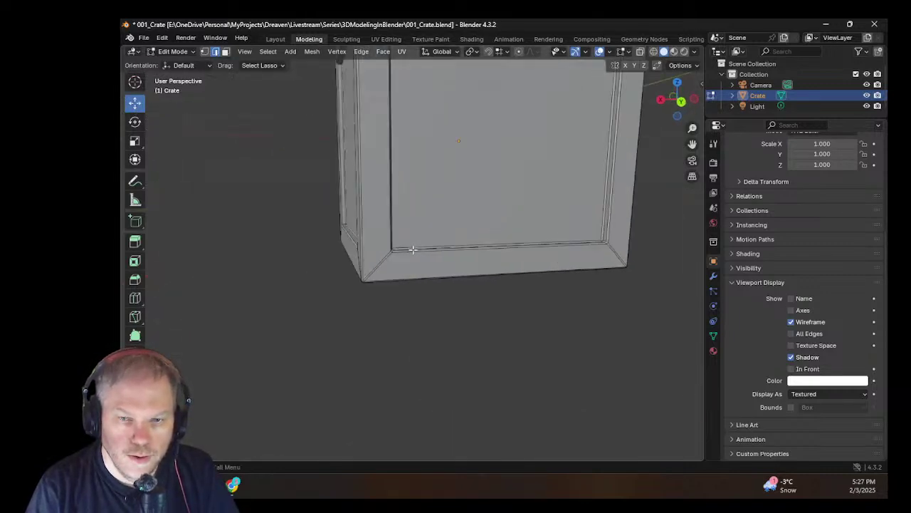
pyautogui.moveTo(373, 305); pyautogui.dragTo(387, 290, button='middle')
pyautogui.scroll(2, 423, 281)
pyautogui.scroll(4, 276, 241)
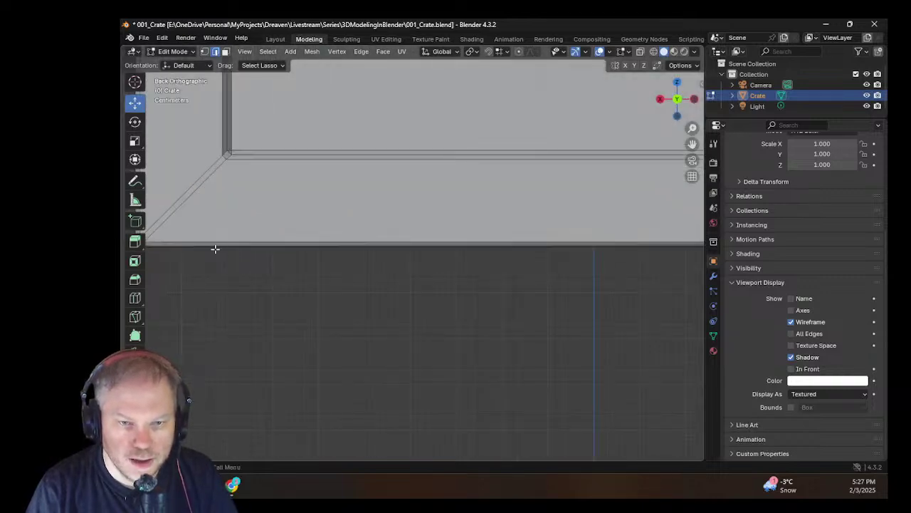
pyautogui.scroll(-2, 215, 247)
pyautogui.scroll(-7, 225, 239)
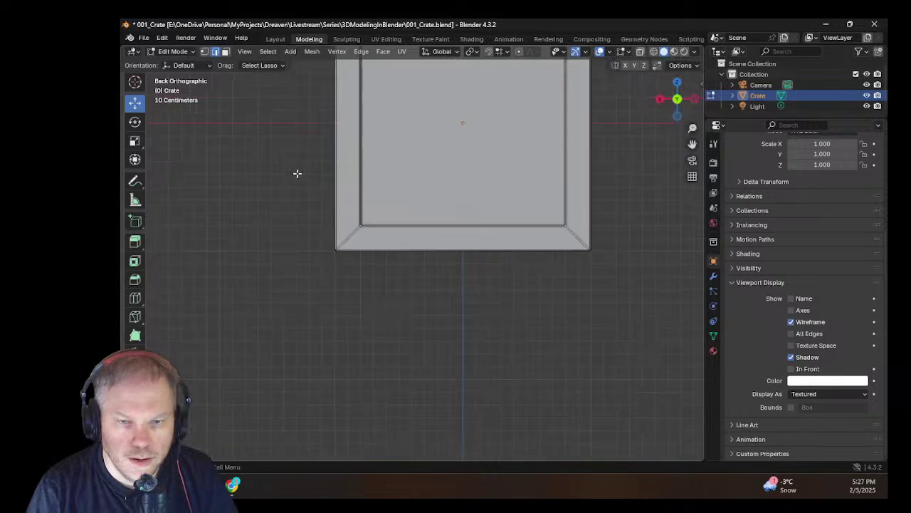
pyautogui.scroll(1, 331, 158)
pyautogui.scroll(4, 333, 146)
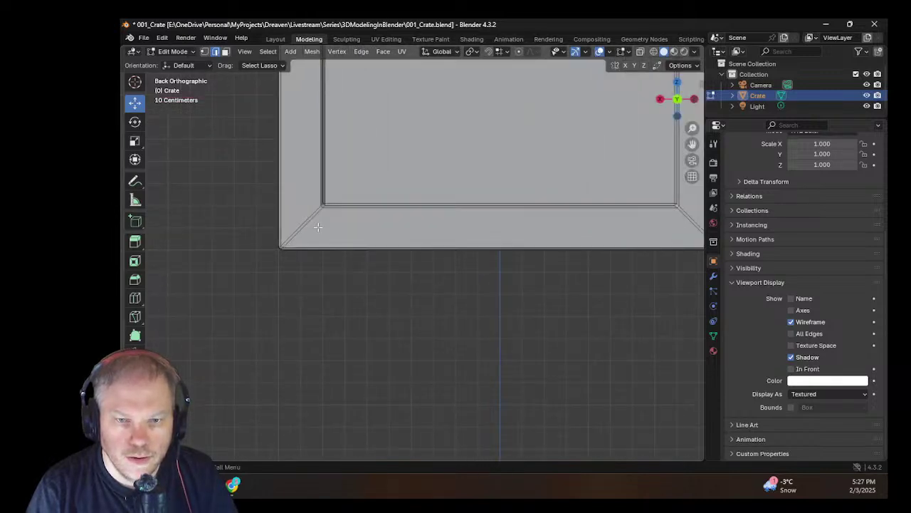
pyautogui.scroll(-5, 313, 220)
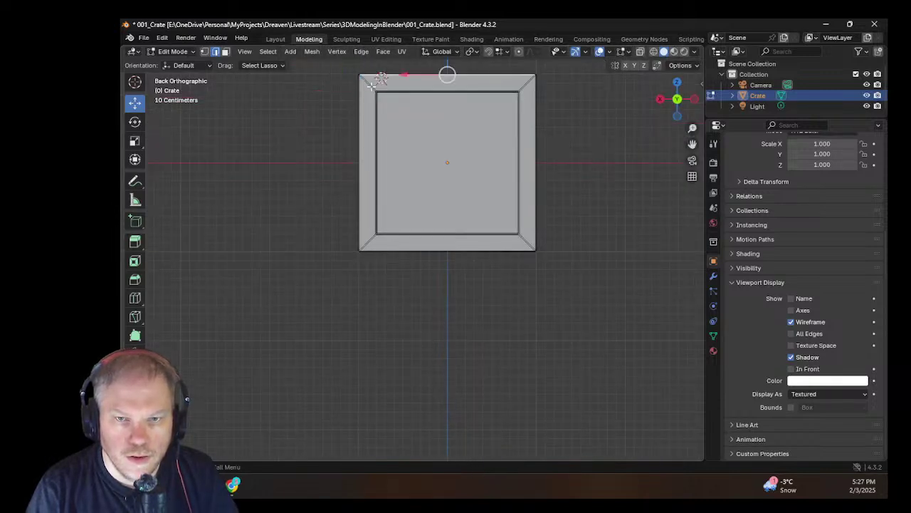
# Step: With the Cursor tool, place the 3D cursor just outside the crate's lower outer corner in Back Orthographic view
pyautogui.click(134, 83)
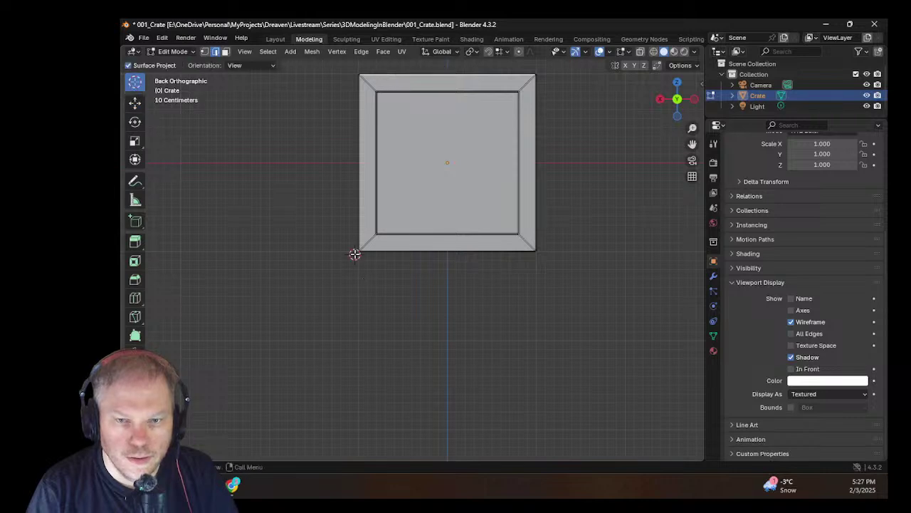
pyautogui.click(354, 254)
pyautogui.scroll(8, 354, 287)
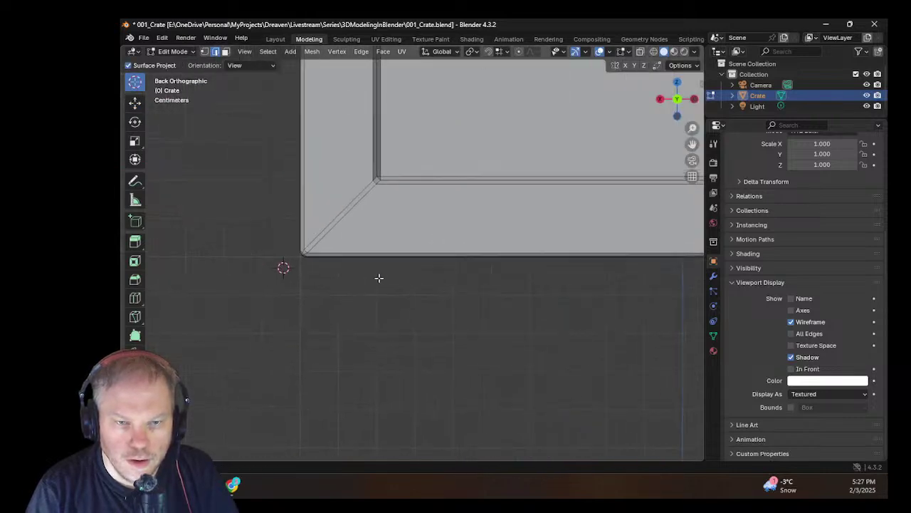
pyautogui.keyDown('shift'); pyautogui.moveTo(379, 277); pyautogui.dragTo(478, 308, button='middle'); pyautogui.keyUp('shift')
pyautogui.scroll(7, 433, 297)
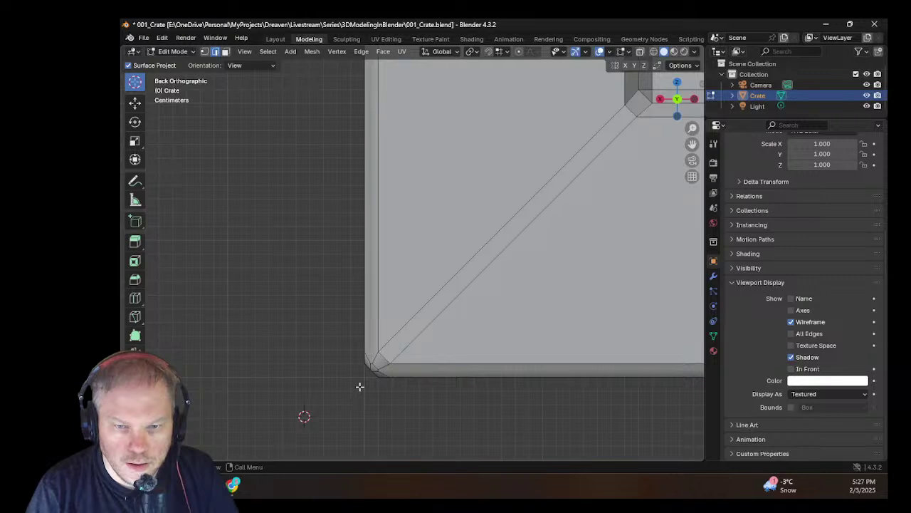
pyautogui.scroll(3, 362, 401)
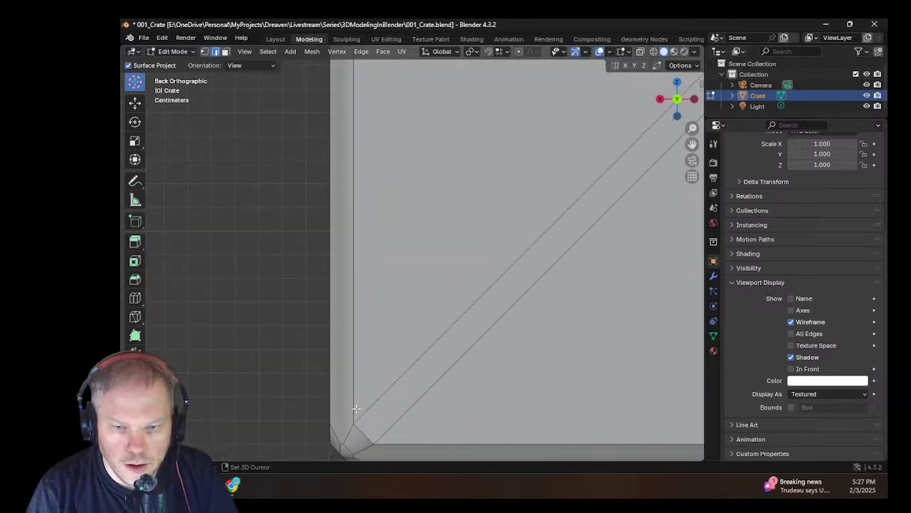
pyautogui.keyDown('shift'); pyautogui.moveTo(356, 409); pyautogui.dragTo(397, 247, button='middle'); pyautogui.keyUp('shift')
pyautogui.scroll(2, 375, 320)
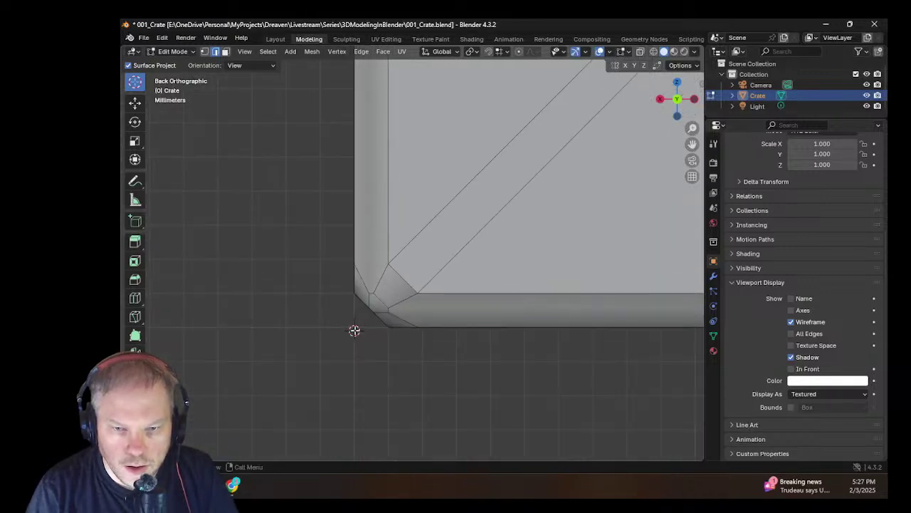
pyautogui.press('g')
pyautogui.click(331, 271)
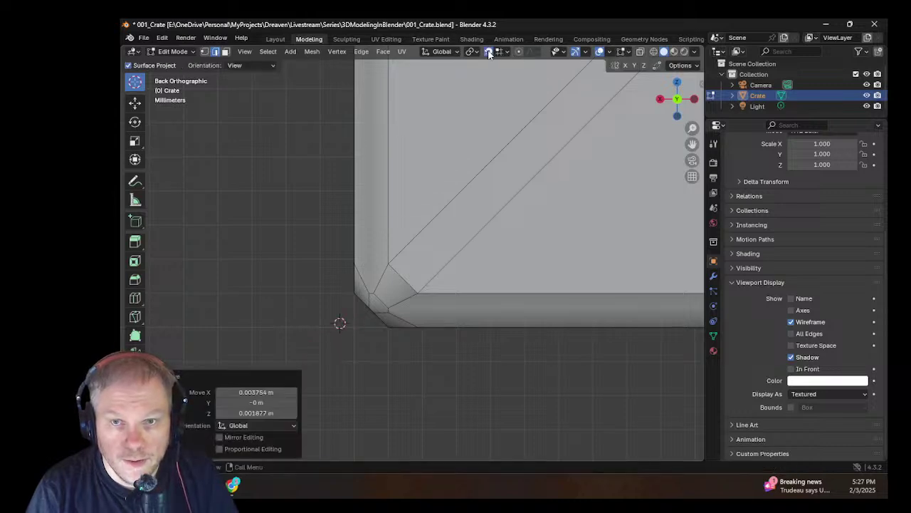
# Step: Reposition the 3D cursor until it sits at the crate's lower outer corner in Back Orthographic view
pyautogui.press('g')
pyautogui.click(438, 237)
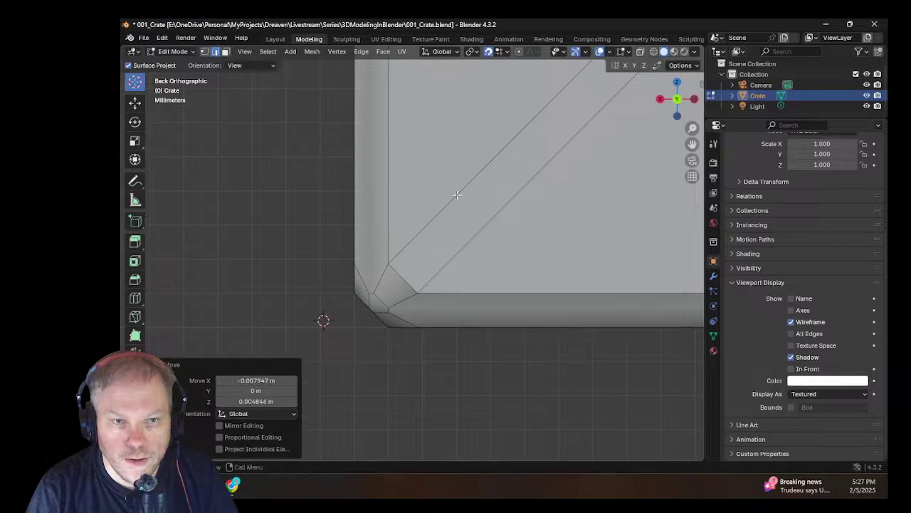
pyautogui.press('g')
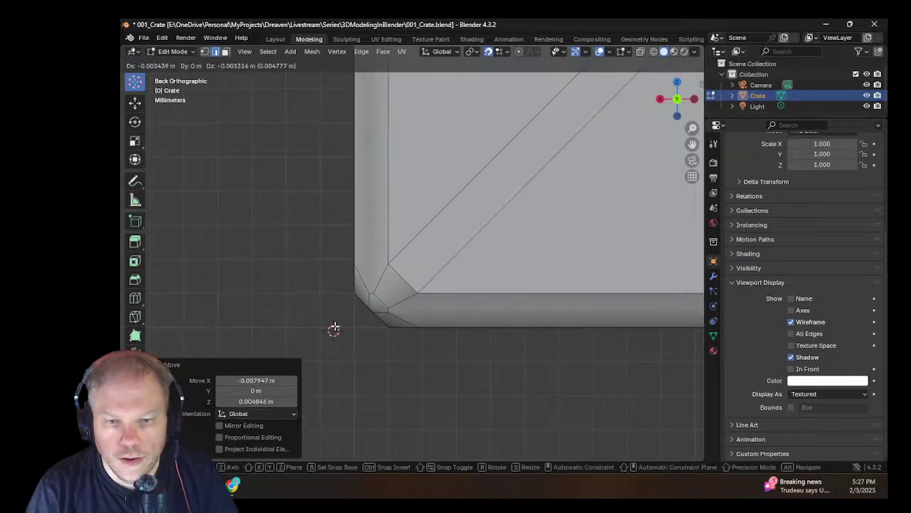
pyautogui.click(334, 330)
pyautogui.press('g')
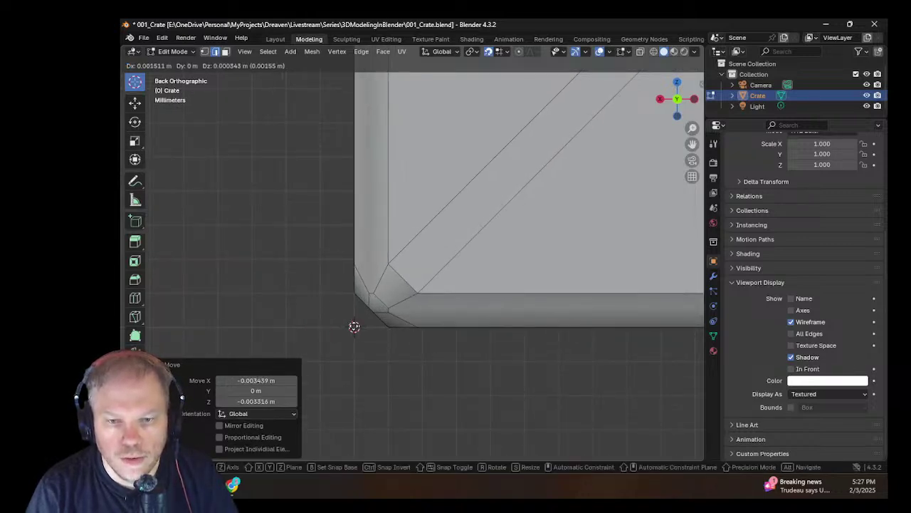
pyautogui.click(354, 326)
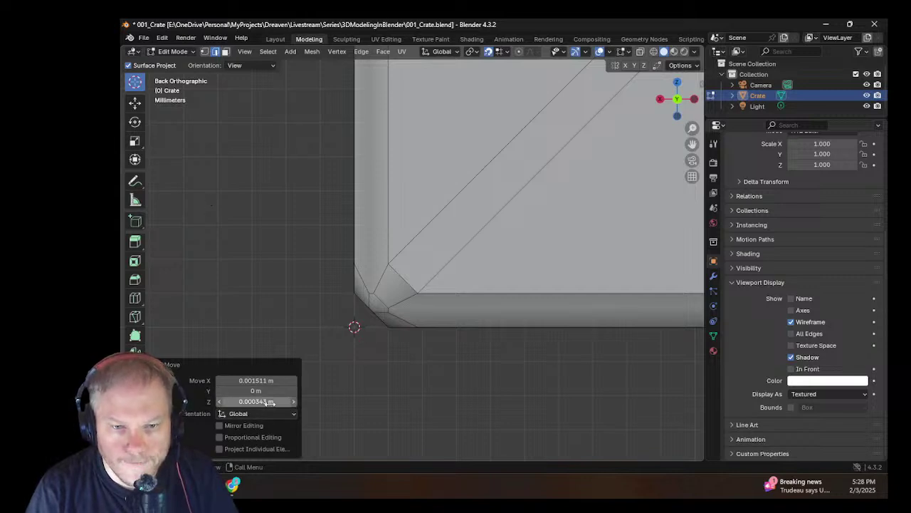
pyautogui.press('g')
pyautogui.click(349, 330)
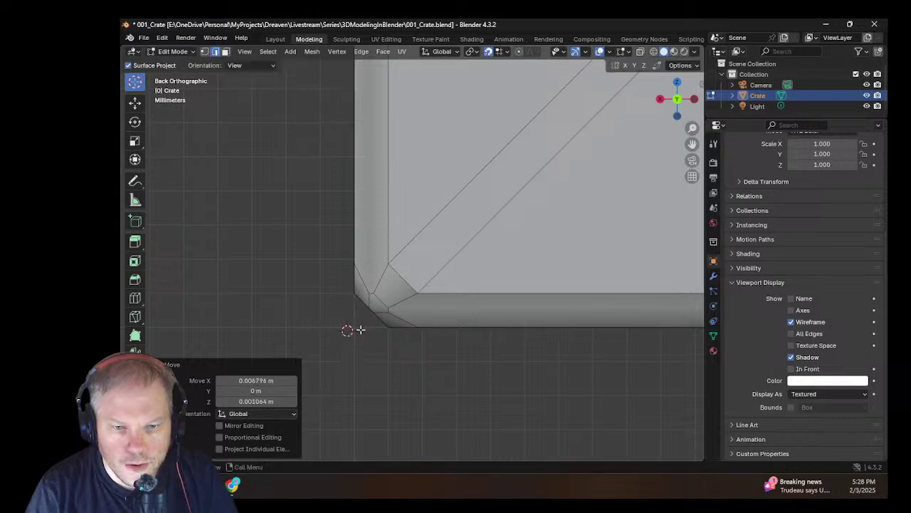
pyautogui.press('g')
pyautogui.click(355, 326)
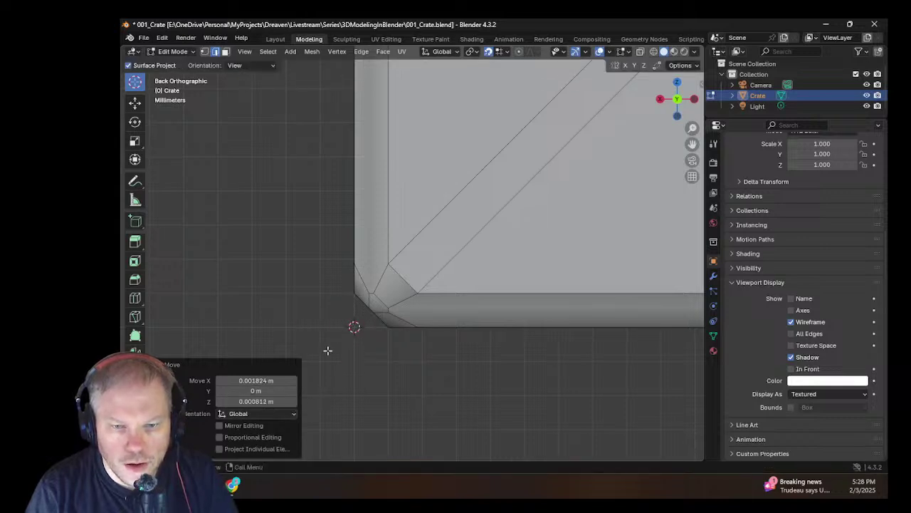
# Step: Set the X and Z offsets of the last cursor move to 0 m
pyautogui.click(260, 380)
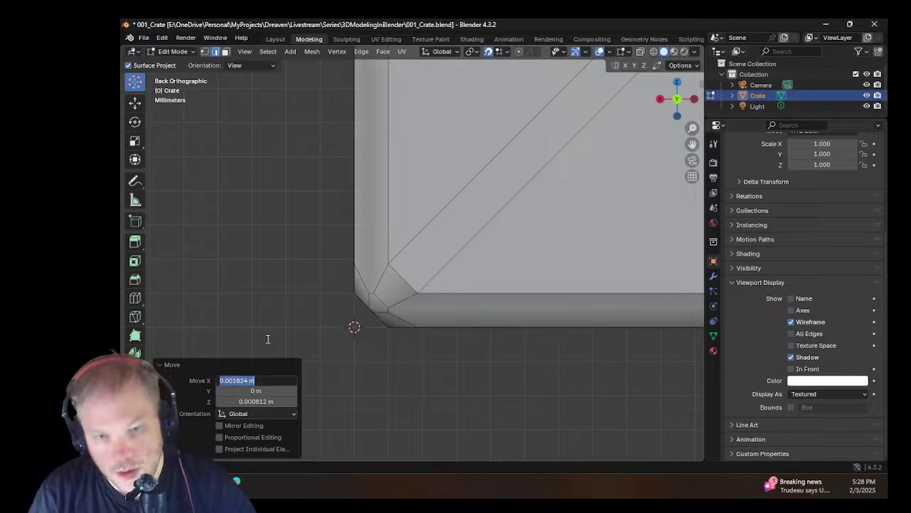
pyautogui.write('0')
pyautogui.press('Return')
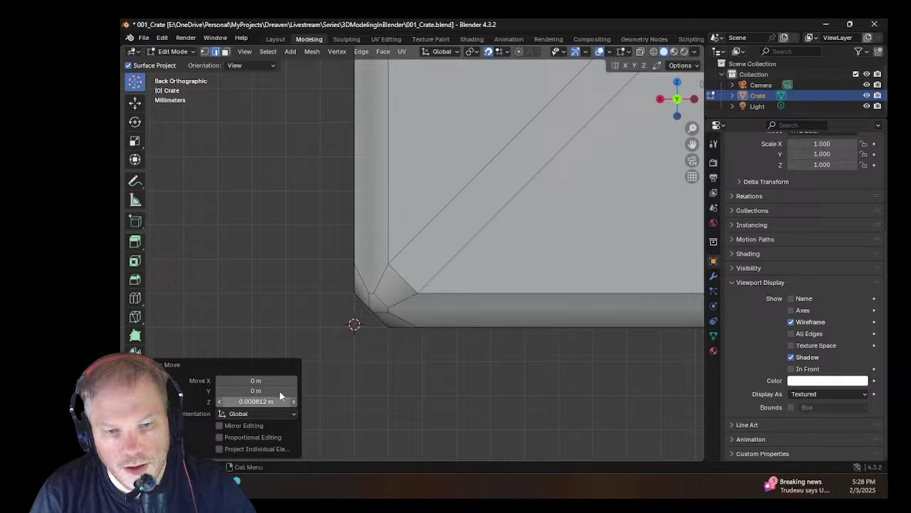
pyautogui.click(271, 399)
pyautogui.write('0')
pyautogui.press('Return')
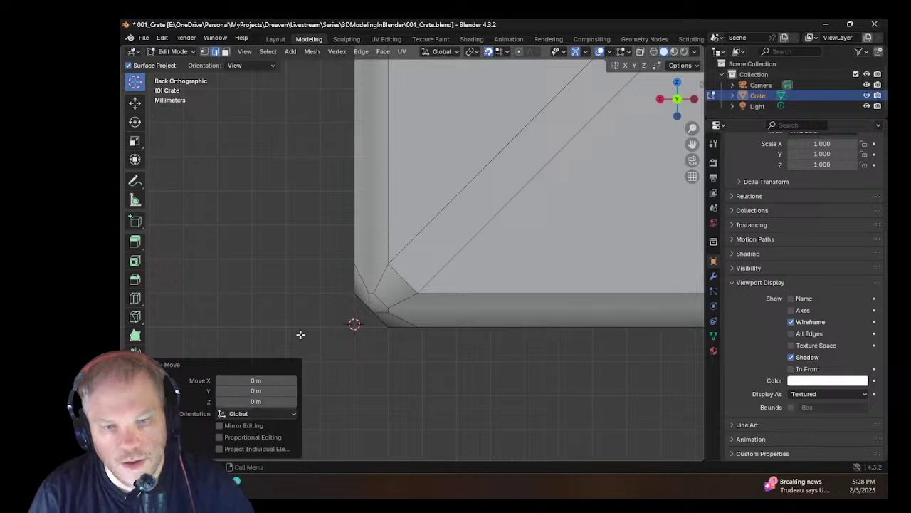
# Step: Set the selected geometry's median Y and Z to 0 m in the transform values and switch them to global coordinates
pyautogui.scroll(3, 334, 340)
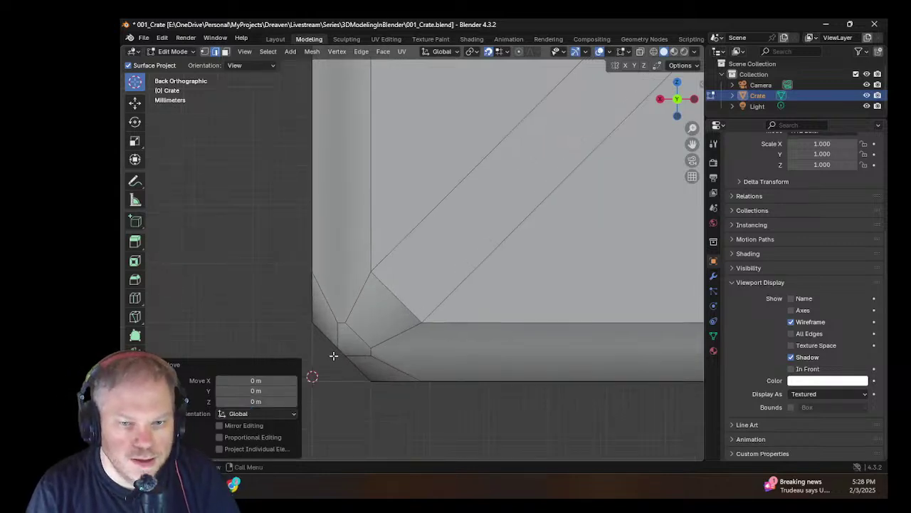
pyautogui.scroll(-1, 333, 355)
pyautogui.keyDown('shift'); pyautogui.moveTo(340, 346); pyautogui.dragTo(425, 282, button='middle'); pyautogui.keyUp('shift')
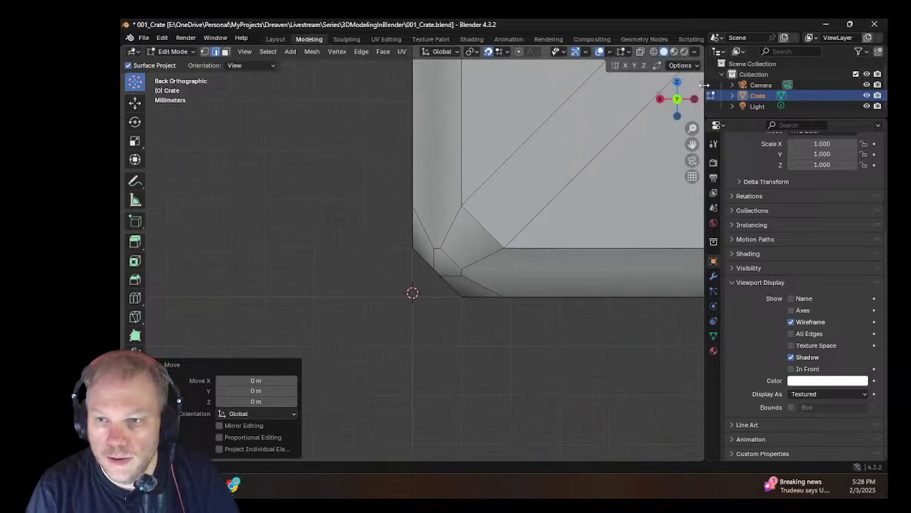
pyautogui.press('n')
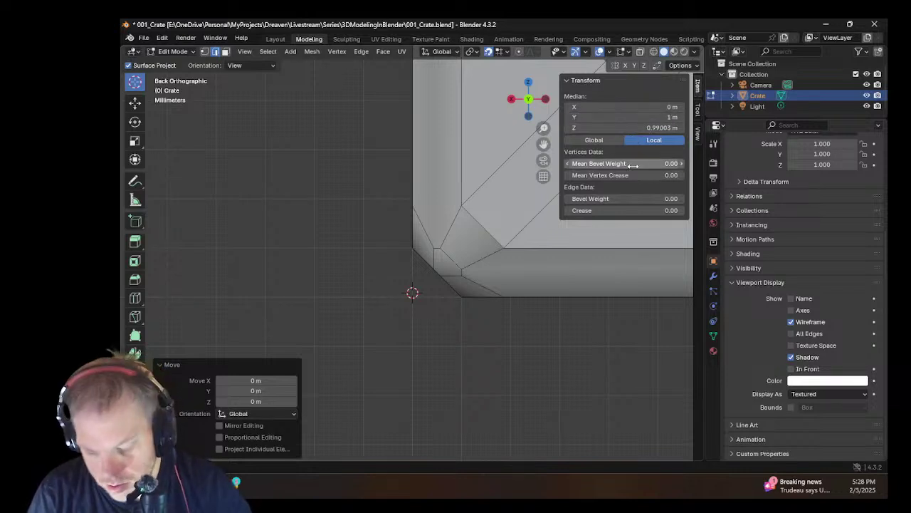
pyautogui.press('Return')
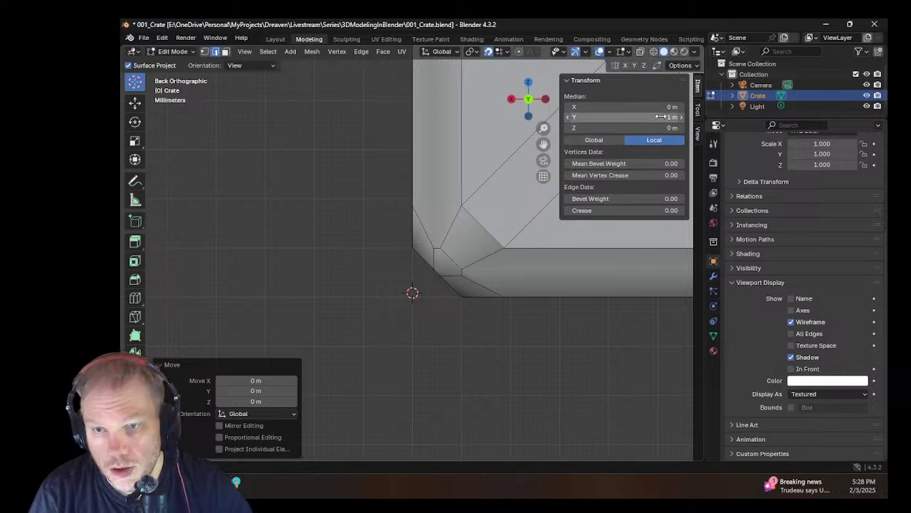
pyautogui.write('0')
pyautogui.press('Return')
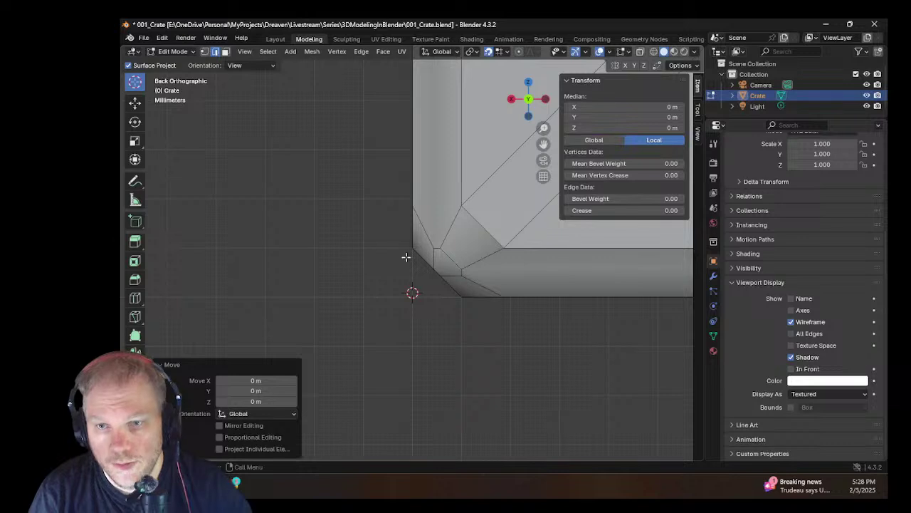
pyautogui.scroll(-1, 406, 257)
pyautogui.click(601, 141)
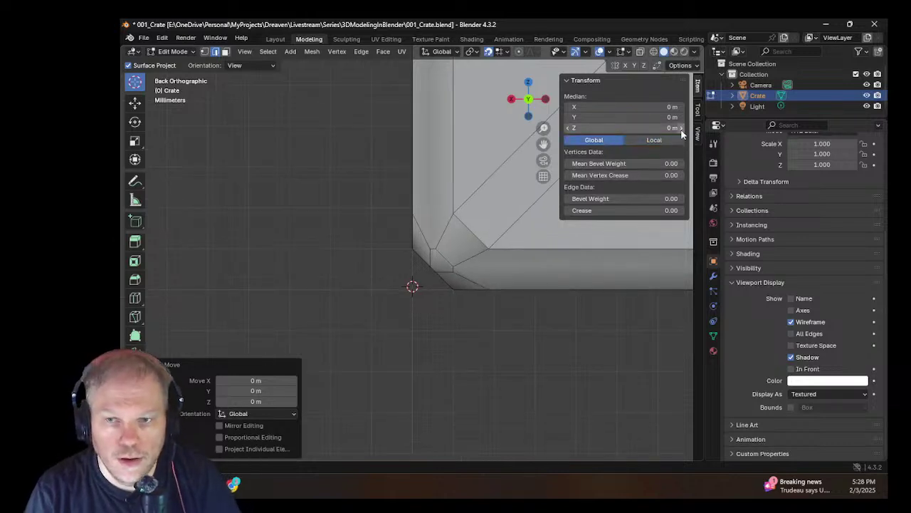
pyautogui.scroll(1, 400, 331)
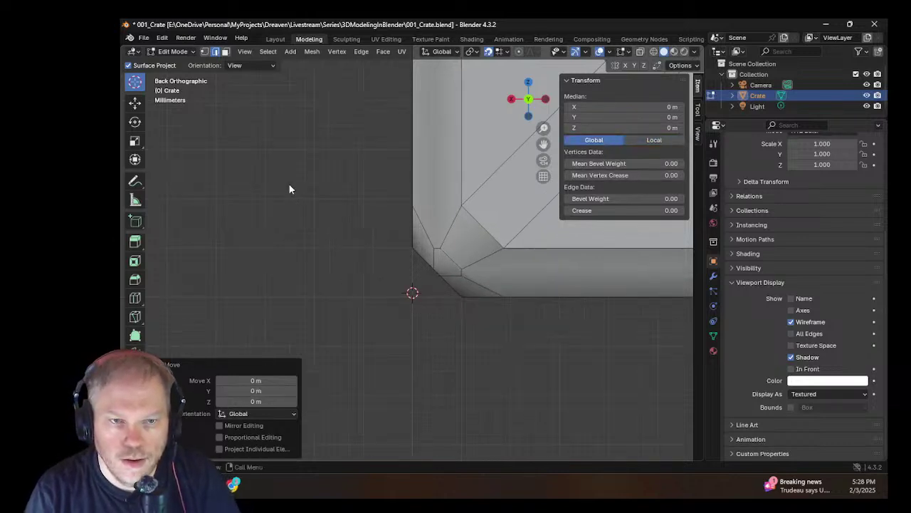
# Step: Examine the 3D cursor's alignment with the crate's lower outer corner in Front Orthographic view
pyautogui.moveTo(288, 189); pyautogui.dragTo(377, 190, button='middle')
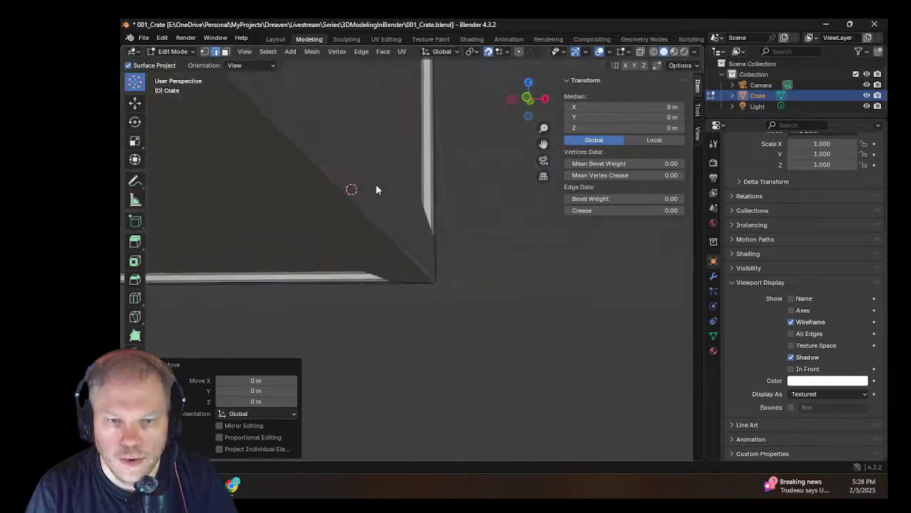
pyautogui.press('KP_1')
pyautogui.scroll(2, 419, 278)
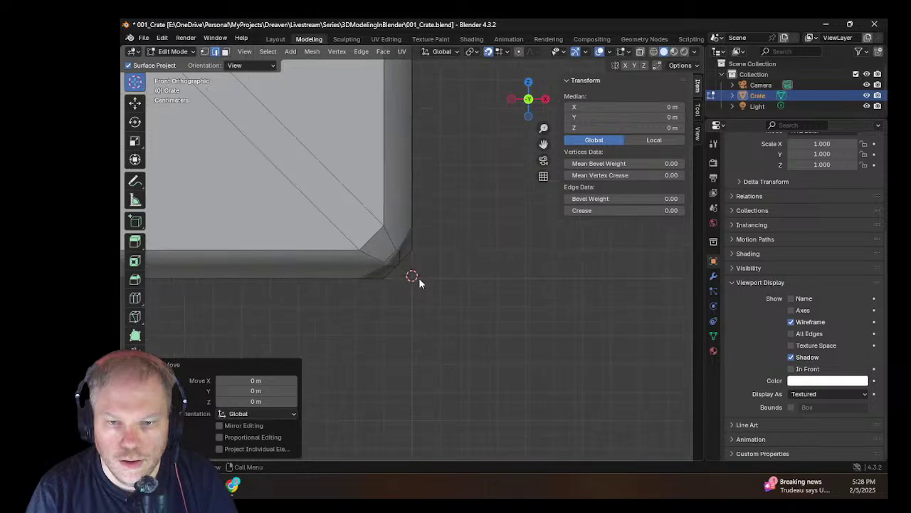
pyautogui.scroll(6, 418, 278)
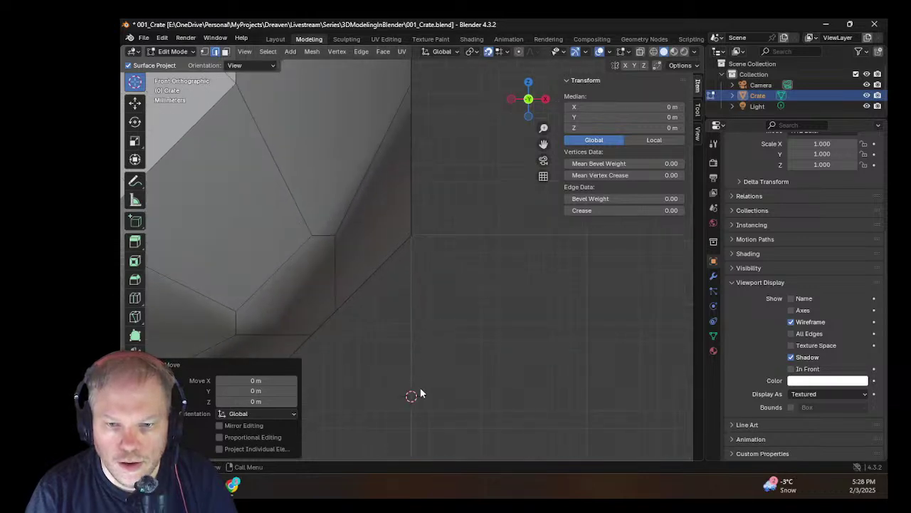
pyautogui.scroll(-2, 420, 393)
pyautogui.scroll(3, 420, 393)
pyautogui.keyDown('shift'); pyautogui.moveTo(420, 393); pyautogui.dragTo(548, 260, button='middle'); pyautogui.keyUp('shift')
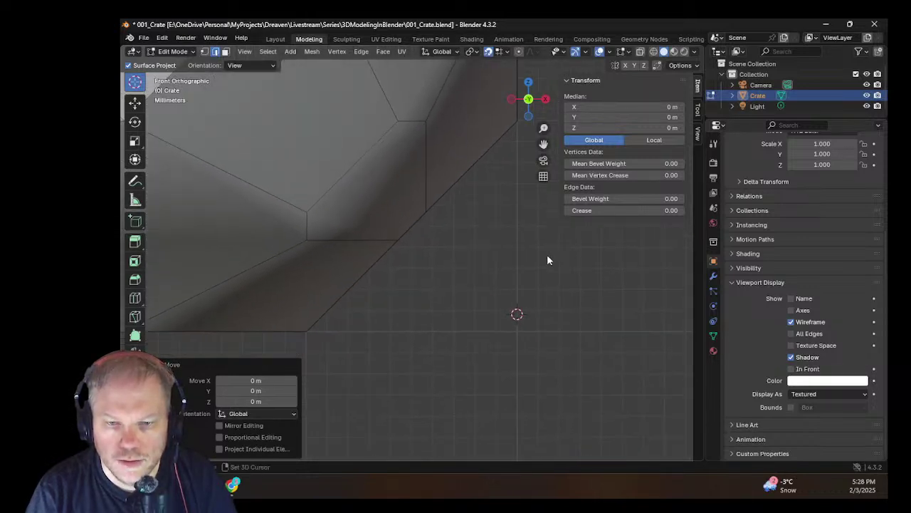
pyautogui.scroll(-5, 553, 322)
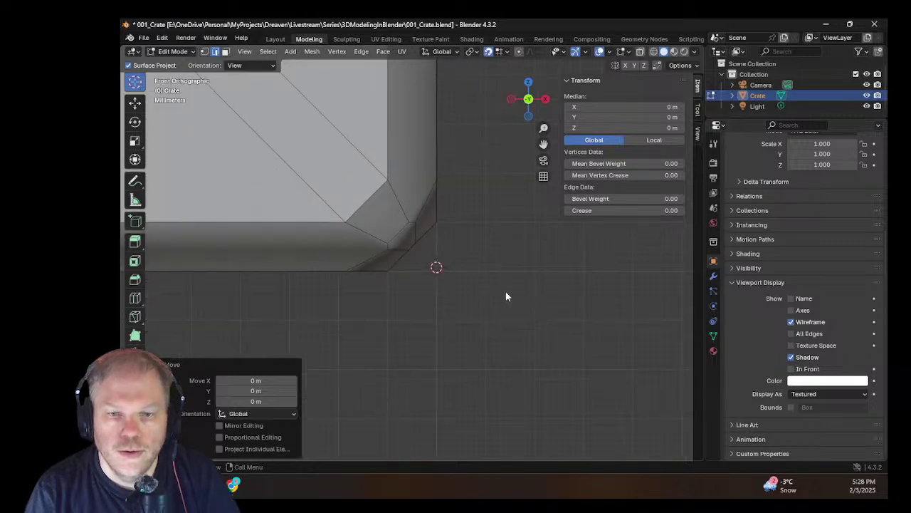
pyautogui.scroll(-8, 346, 237)
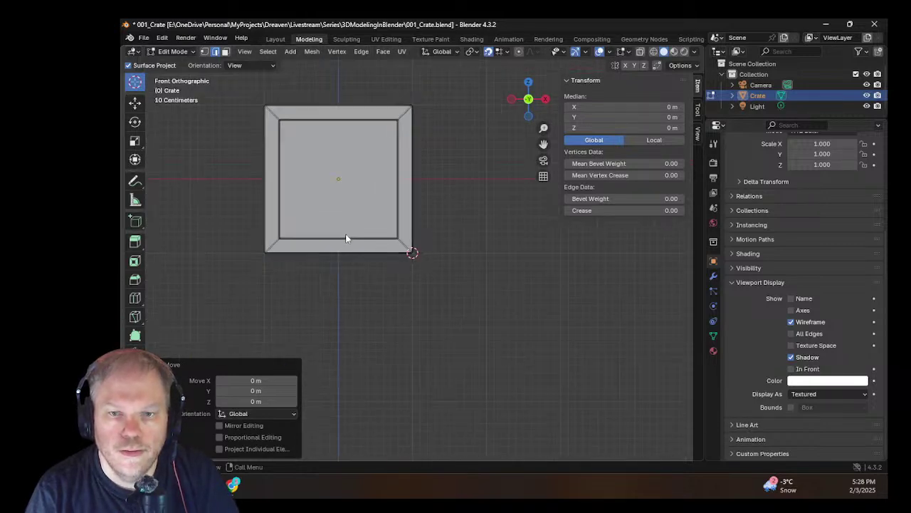
# Step: Move the 3D cursor onto the intersection of the crate's bottom and side edge lines in Front Orthographic view
pyautogui.scroll(4, 346, 237)
pyautogui.scroll(6, 420, 271)
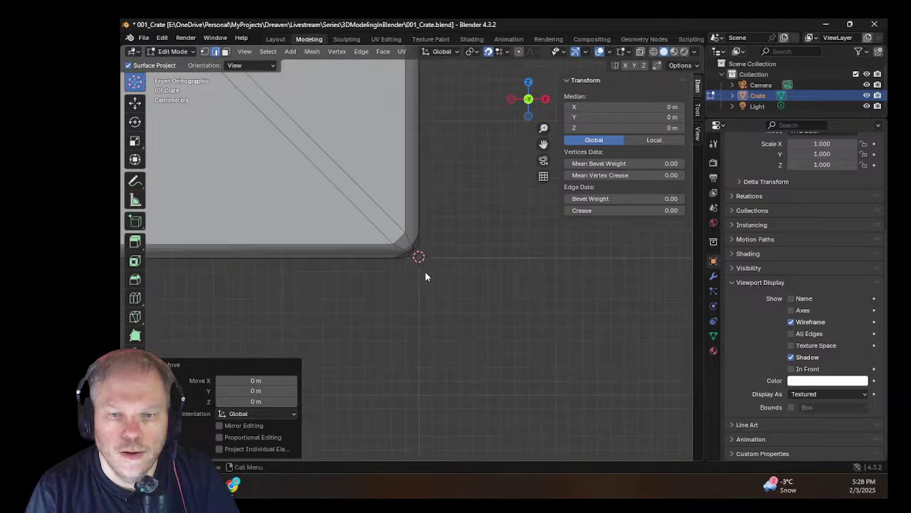
pyautogui.press('g')
pyautogui.click(539, 348)
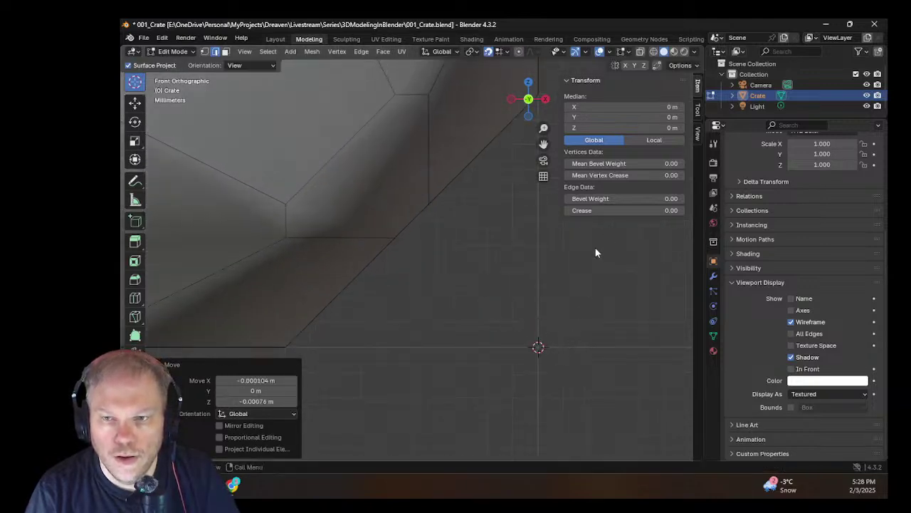
pyautogui.press('g')
pyautogui.click(537, 347)
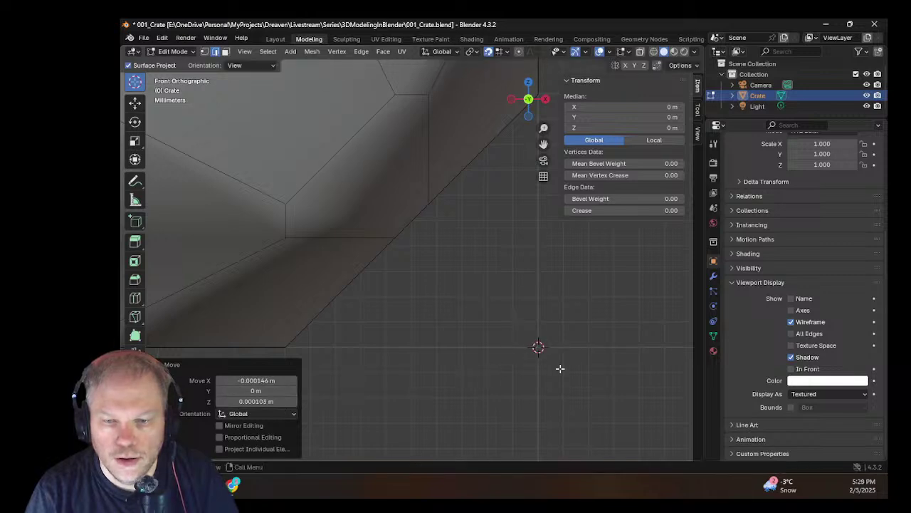
# Step: Place the 3D cursor on the crate's lower front corner in Right Orthographic view
pyautogui.scroll(-2, 561, 368)
pyautogui.moveTo(561, 368); pyautogui.dragTo(309, 297, button='middle')
pyautogui.scroll(4, 298, 275)
pyautogui.keyDown('shift'); pyautogui.moveTo(317, 262); pyautogui.dragTo(560, 272, button='middle'); pyautogui.keyUp('shift')
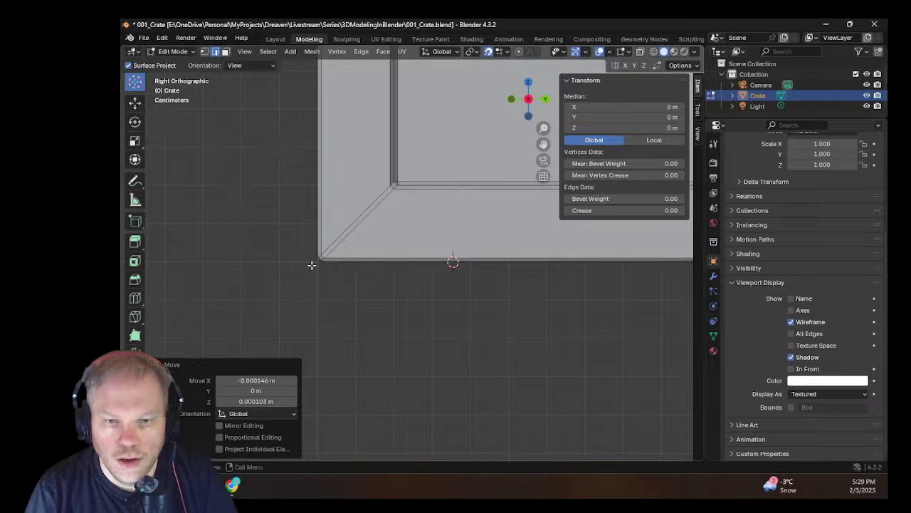
pyautogui.moveTo(321, 264); pyautogui.dragTo(316, 262)
pyautogui.scroll(5, 307, 291)
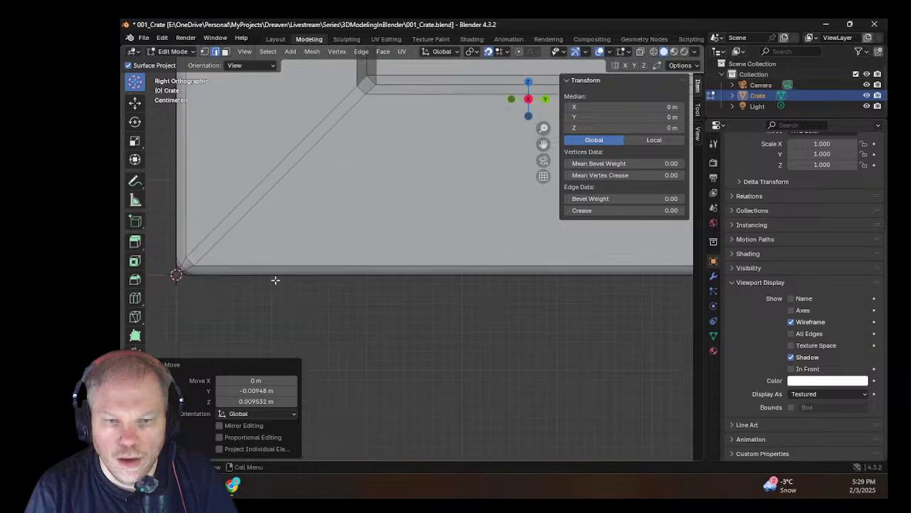
# Step: Check the 3D cursor's placement from the front and inspect the crate's recessed side panel for deformed geometry
pyautogui.scroll(-3, 346, 289)
pyautogui.moveTo(346, 289); pyautogui.dragTo(412, 264, button='middle')
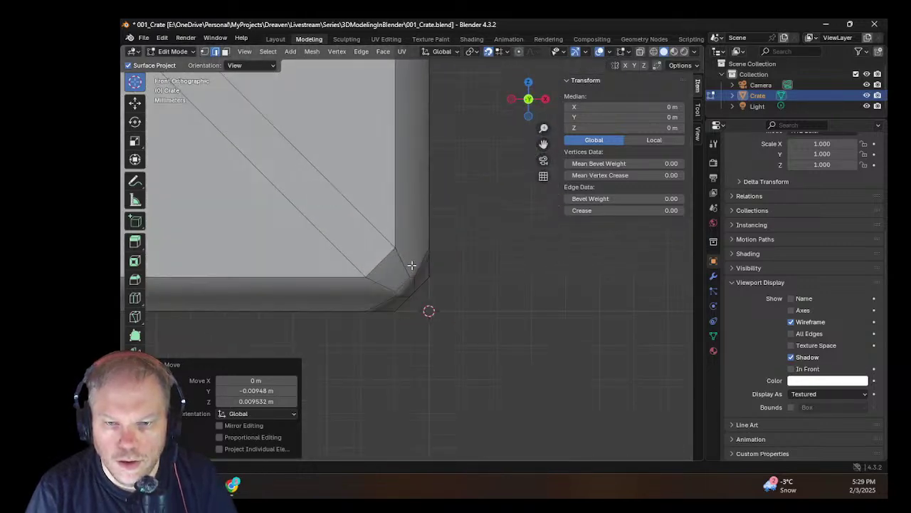
pyautogui.scroll(3, 444, 330)
pyautogui.scroll(-5, 392, 196)
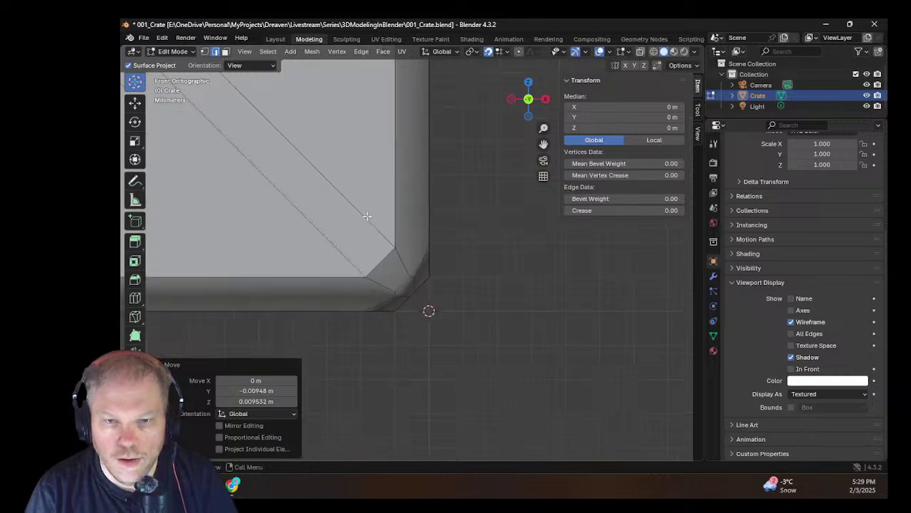
pyautogui.moveTo(470, 271); pyautogui.dragTo(460, 230, button='middle')
pyautogui.scroll(-6, 399, 281)
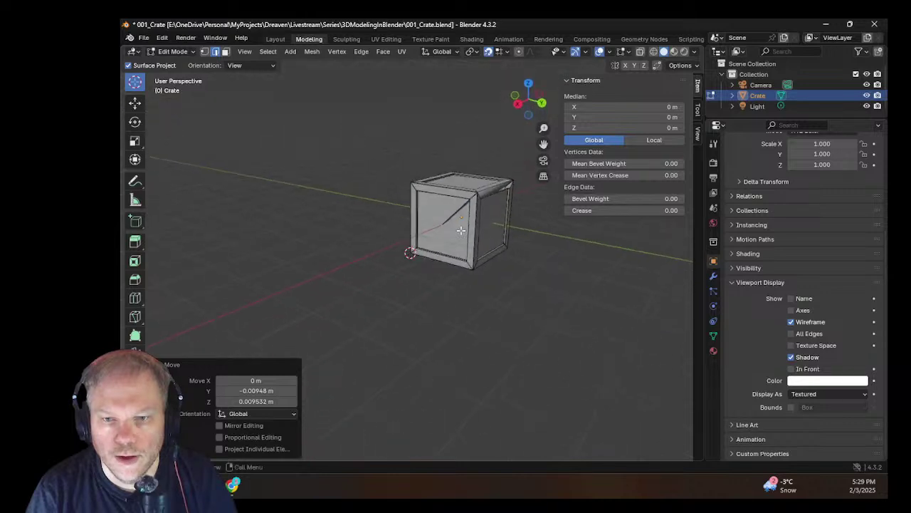
pyautogui.scroll(6, 491, 225)
pyautogui.moveTo(517, 220); pyautogui.dragTo(486, 203, button='middle')
pyautogui.keyDown('shift'); pyautogui.moveTo(486, 203); pyautogui.dragTo(408, 262, button='middle'); pyautogui.keyUp('shift')
pyautogui.scroll(8, 408, 262)
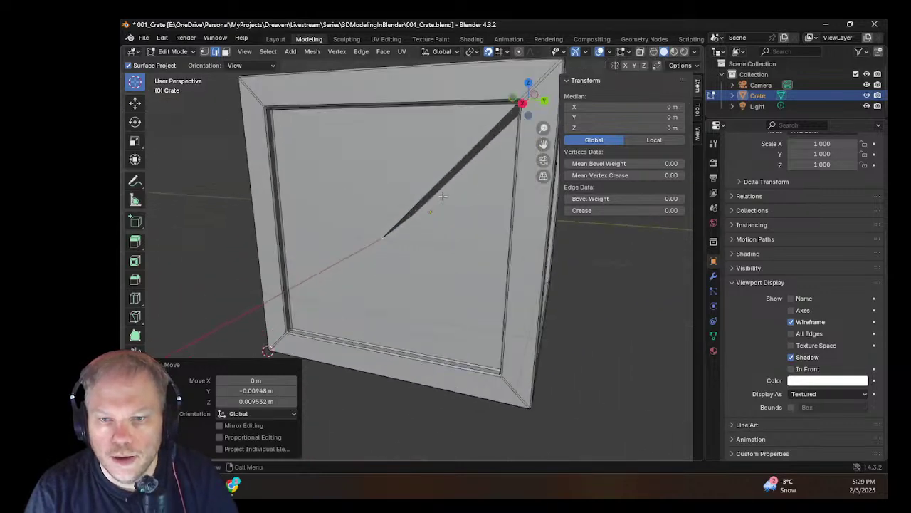
pyautogui.moveTo(349, 225); pyautogui.dragTo(331, 231, button='middle')
pyautogui.scroll(-8, 427, 207)
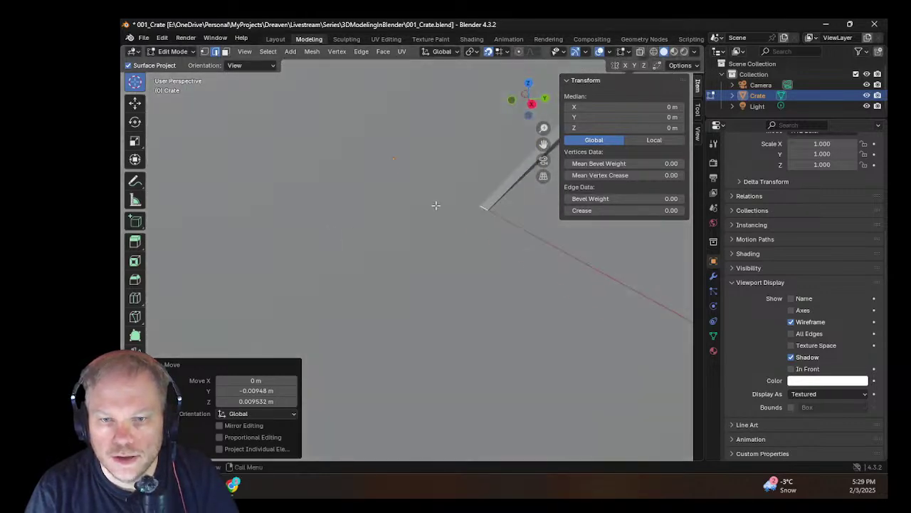
pyautogui.scroll(4, 370, 188)
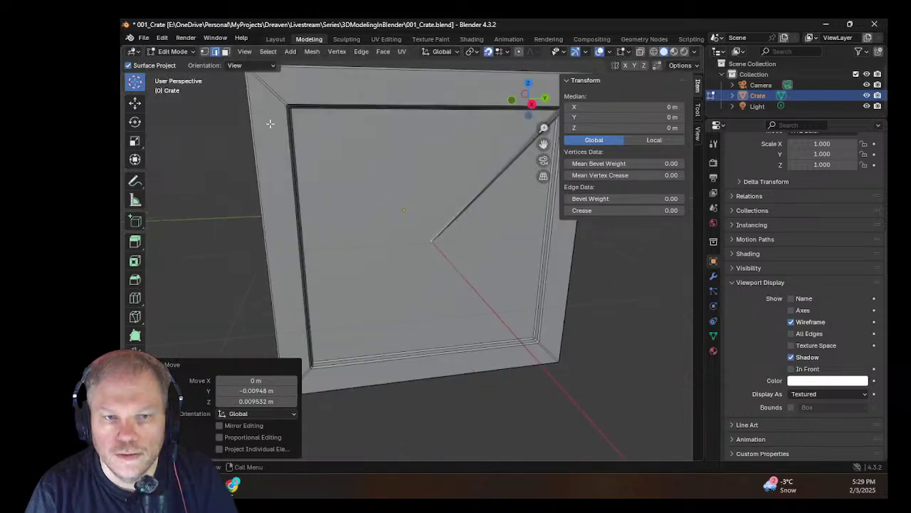
# Step: Undo the latest 3D cursor placements and the median Y and Z edits that deformed the crate
pyautogui.click(324, 221)
pyautogui.click(410, 252)
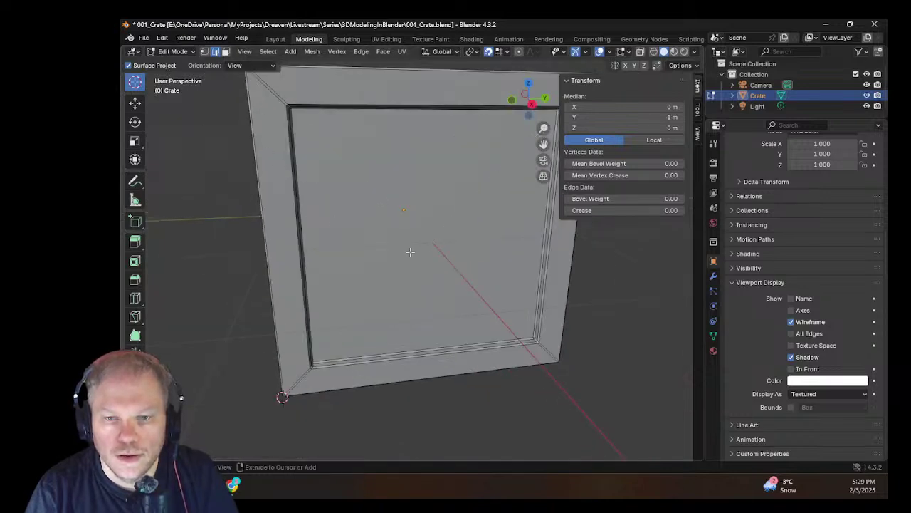
pyautogui.scroll(-5, 420, 250)
pyautogui.moveTo(442, 235); pyautogui.dragTo(374, 224, button='middle')
pyautogui.scroll(3, 374, 225)
pyautogui.hotkey('ctrl', 'z')
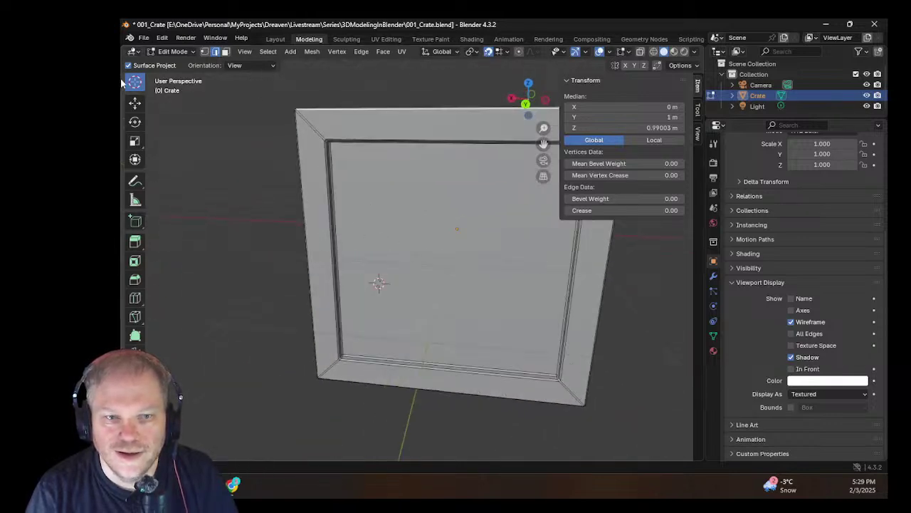
# Step: Save the crate file and switch to the Layout workspace
pyautogui.moveTo(478, 142); pyautogui.dragTo(451, 136, button='middle')
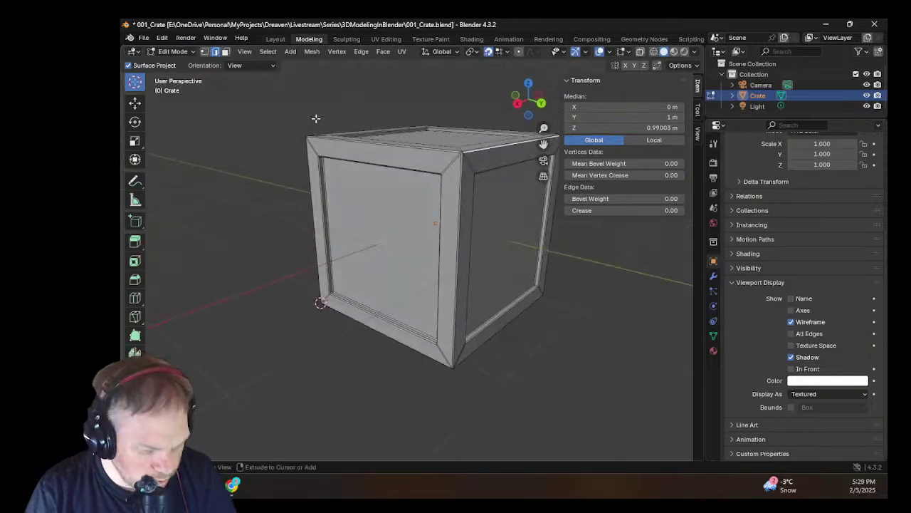
pyautogui.hotkey('ctrl', 's')
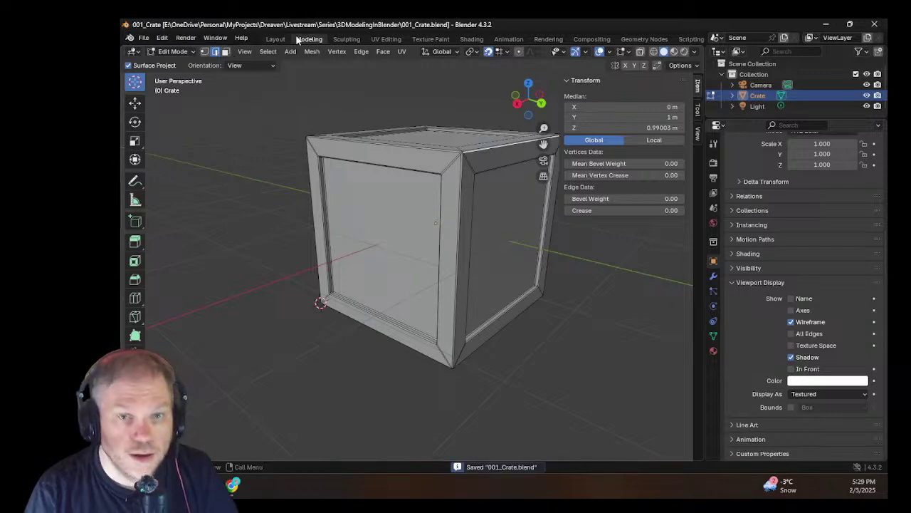
pyautogui.click(275, 39)
# Step: Inspect the crate's frame and recessed panels from above, close up and from underneath
pyautogui.scroll(5, 275, 138)
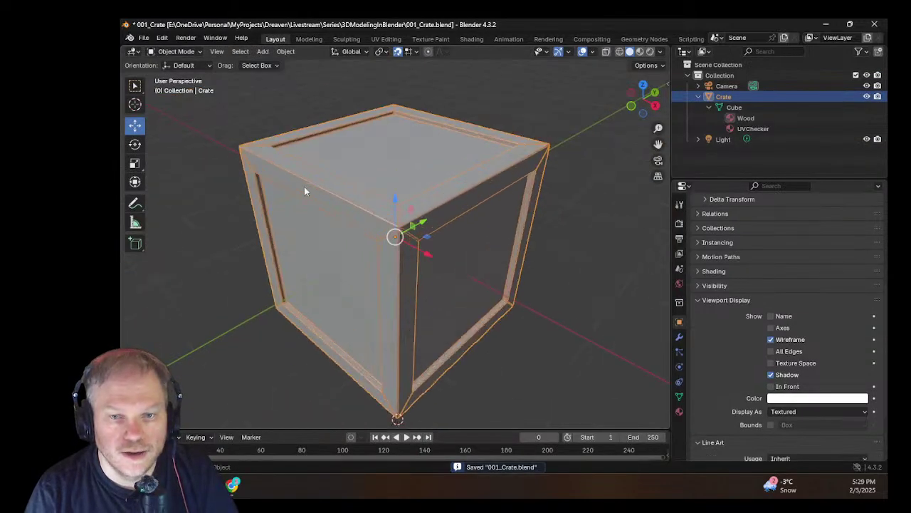
pyautogui.scroll(-4, 509, 284)
pyautogui.moveTo(509, 284); pyautogui.dragTo(489, 288, button='middle')
pyautogui.scroll(6, 489, 288)
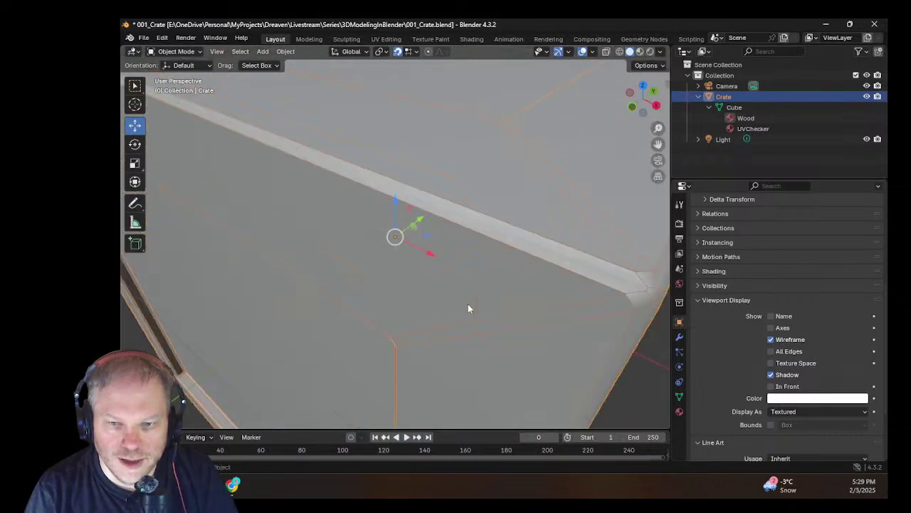
pyautogui.scroll(-5, 488, 299)
pyautogui.moveTo(456, 314); pyautogui.dragTo(470, 274, button='middle')
pyautogui.scroll(-1, 442, 288)
pyautogui.moveTo(387, 313); pyautogui.dragTo(365, 116, button='middle')
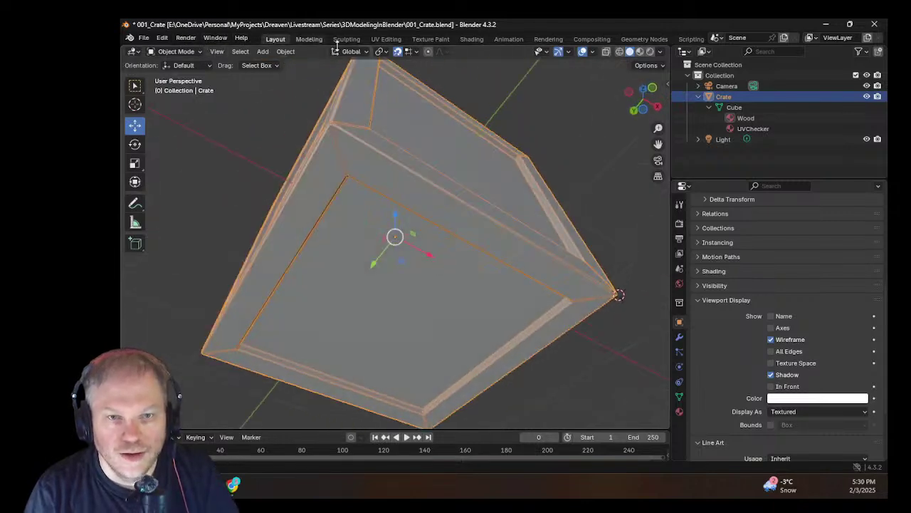
pyautogui.moveTo(246, 219); pyautogui.dragTo(258, 400, button='middle')
pyautogui.moveTo(488, 340); pyautogui.dragTo(358, 325, button='middle')
# Step: Examine the 3D cursor's alignment with the crate's beveled lower front corner in Right Orthographic view
pyautogui.scroll(3, 320, 341)
pyautogui.keyDown('shift'); pyautogui.moveTo(238, 368); pyautogui.dragTo(446, 220, button='middle'); pyautogui.keyUp('shift')
pyautogui.scroll(5, 418, 288)
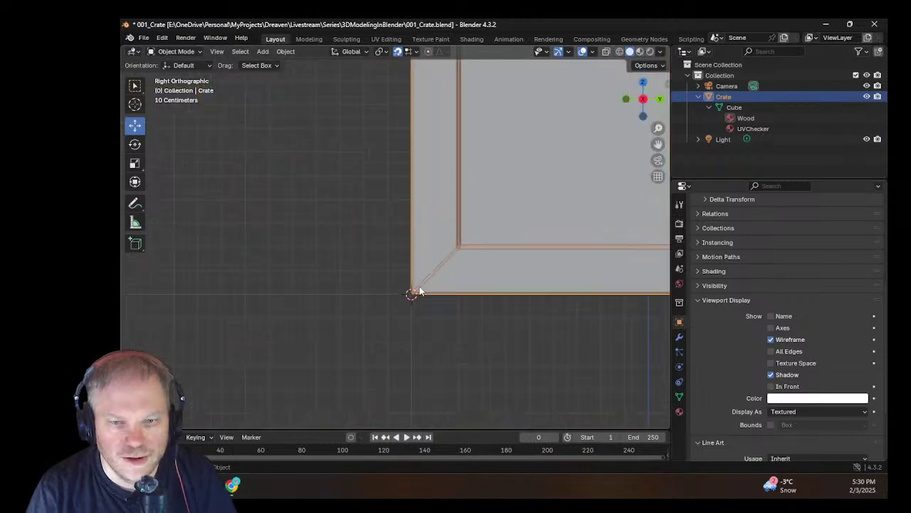
pyautogui.keyDown('shift'); pyautogui.moveTo(418, 297); pyautogui.dragTo(404, 266, button='middle'); pyautogui.keyUp('shift')
pyautogui.scroll(3, 386, 213)
pyautogui.scroll(7, 312, 201)
pyautogui.scroll(2, 361, 221)
pyautogui.scroll(4, 427, 206)
pyautogui.scroll(3, 426, 205)
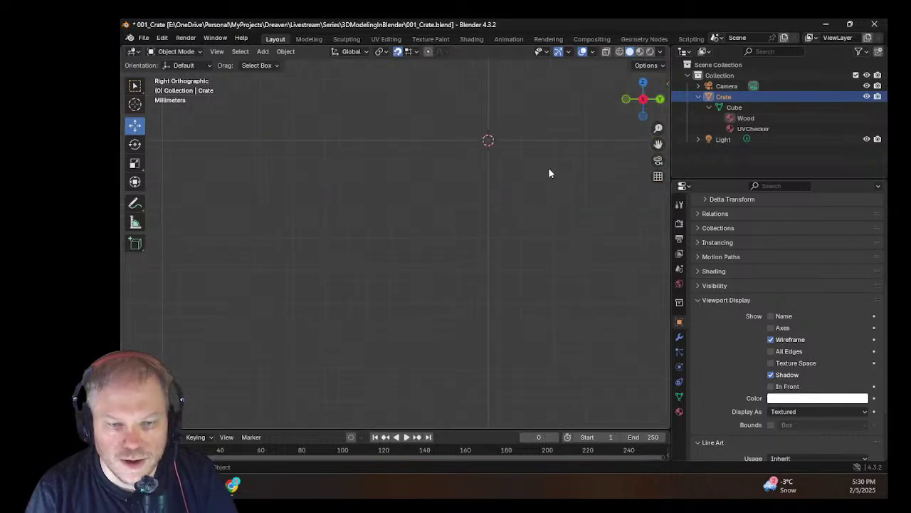
pyautogui.scroll(-5, 487, 236)
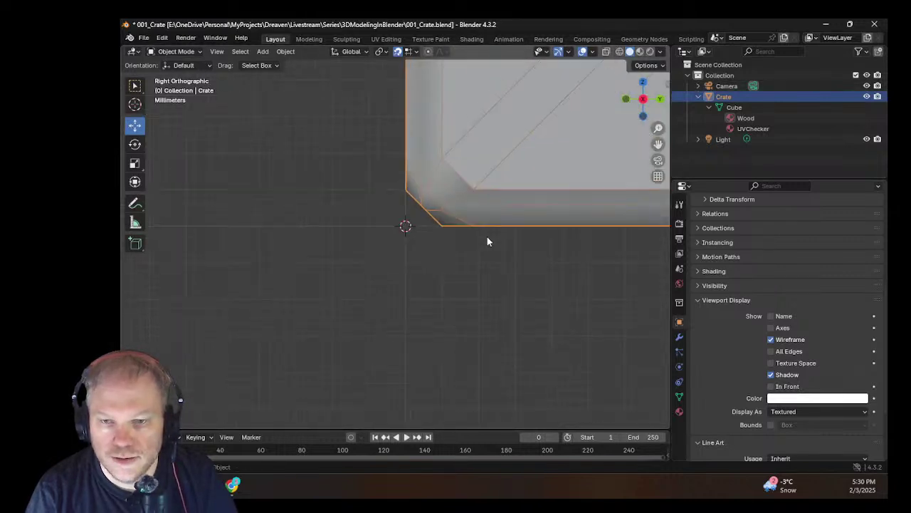
pyautogui.scroll(-4, 498, 196)
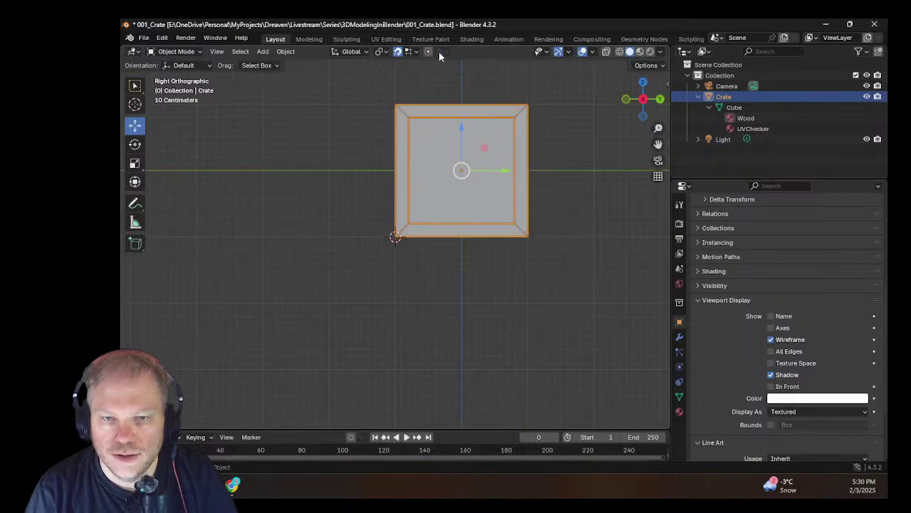
# Step: Set the crate's origin to the 3D cursor at its lower corner
pyautogui.click(417, 89)
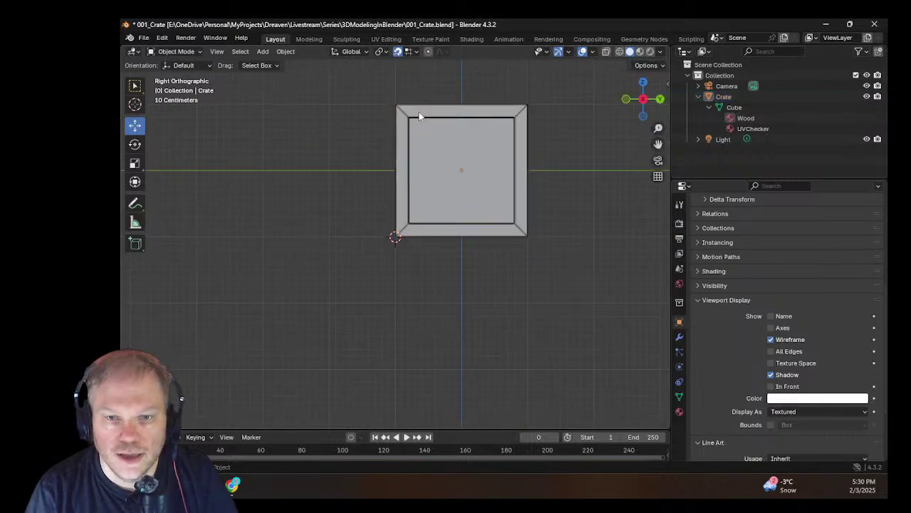
pyautogui.click(419, 114)
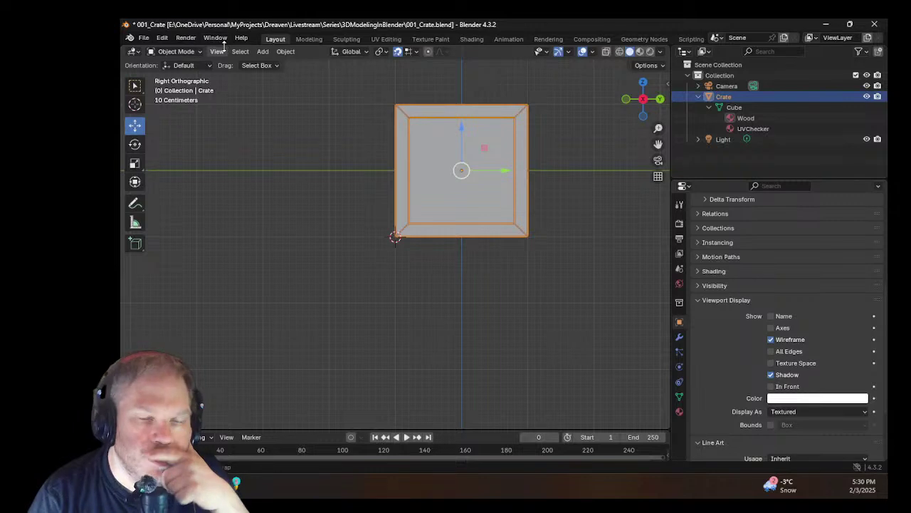
pyautogui.click(286, 52)
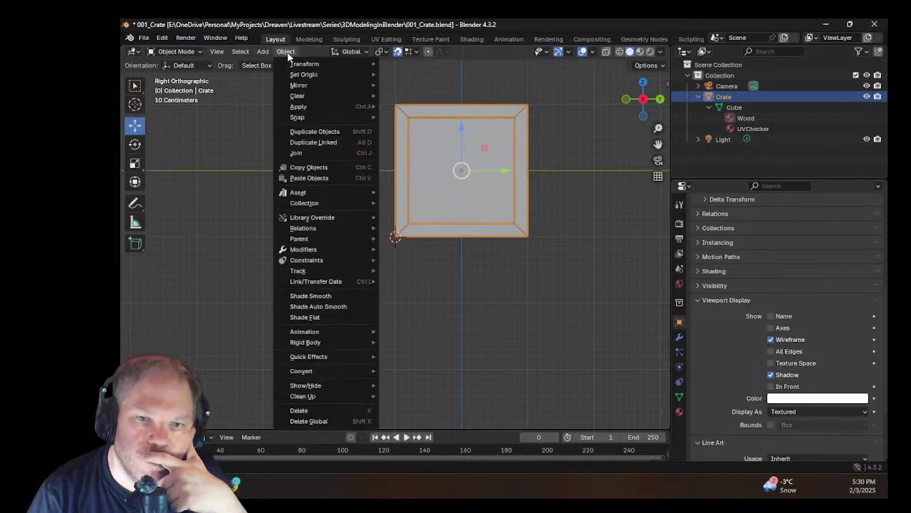
pyautogui.moveTo(304, 74)
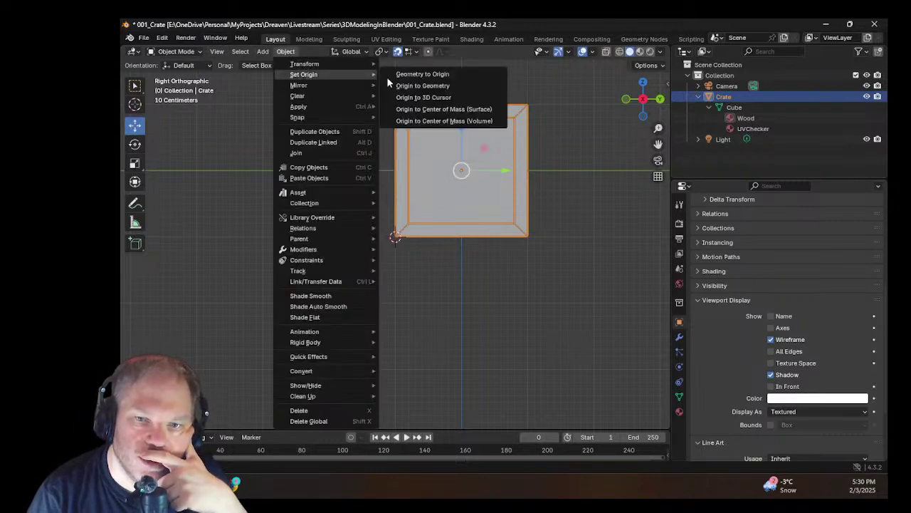
pyautogui.click(446, 98)
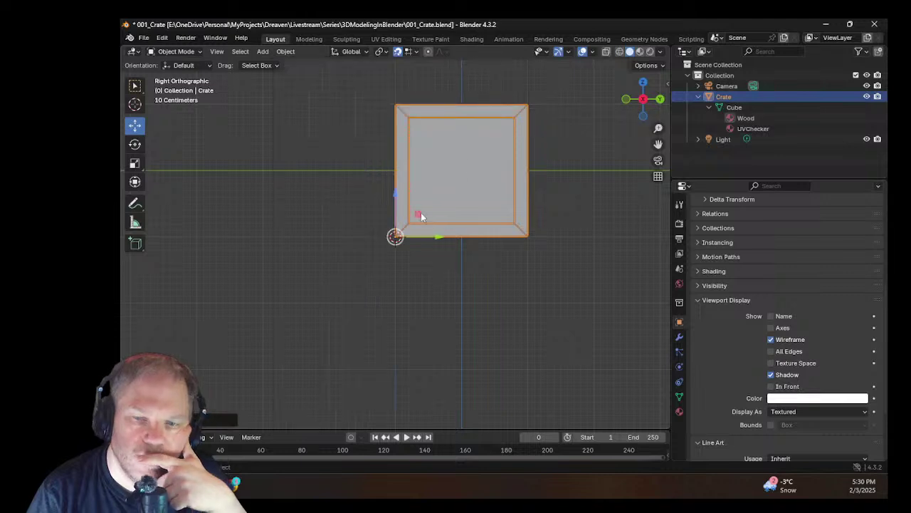
# Step: Move the crate with snapping so its corner origin sits on the world origin along the X, Y and Z axes
pyautogui.moveTo(395, 236); pyautogui.dragTo(462, 170)
pyautogui.click(470, 213)
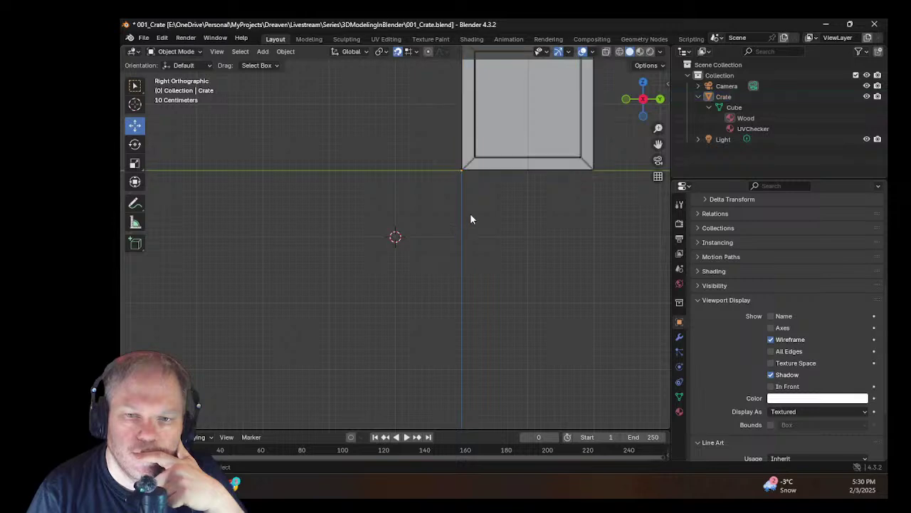
pyautogui.moveTo(509, 199); pyautogui.dragTo(460, 277, button='middle')
pyautogui.scroll(-5, 460, 277)
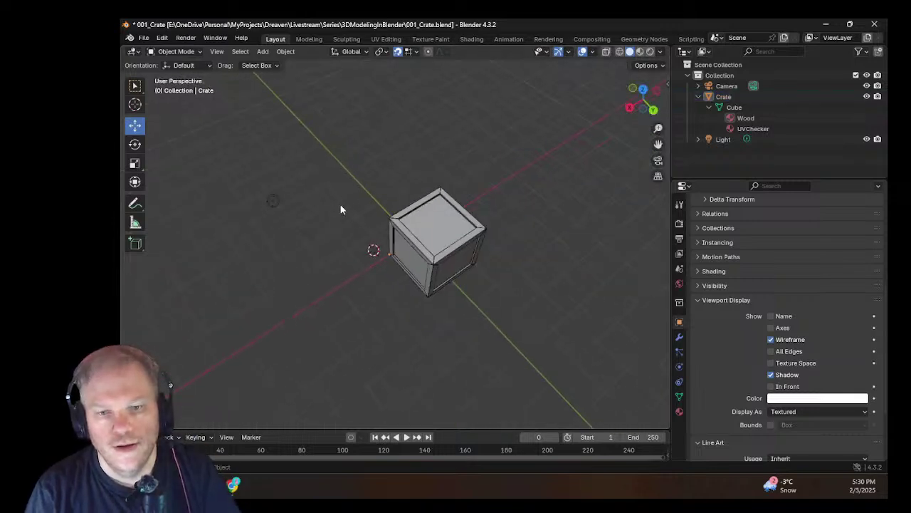
pyautogui.moveTo(340, 207); pyautogui.dragTo(417, 254, button='middle')
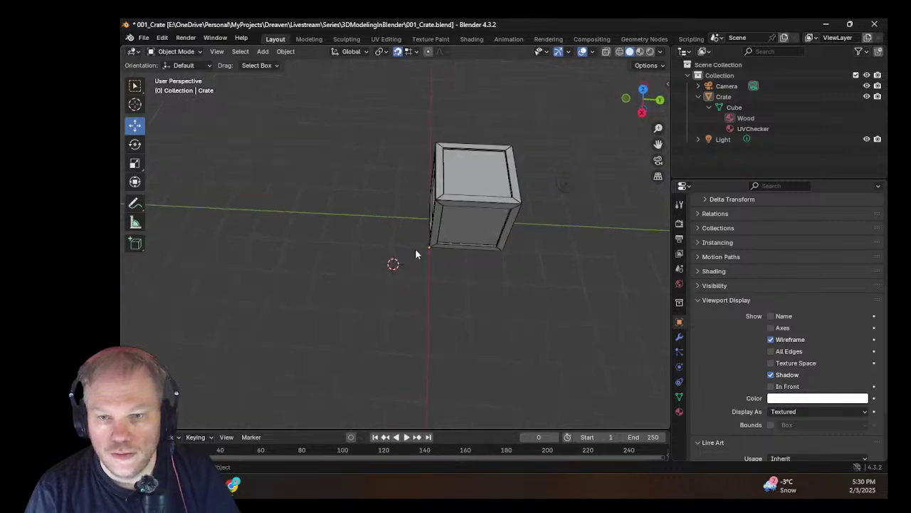
pyautogui.click(474, 210)
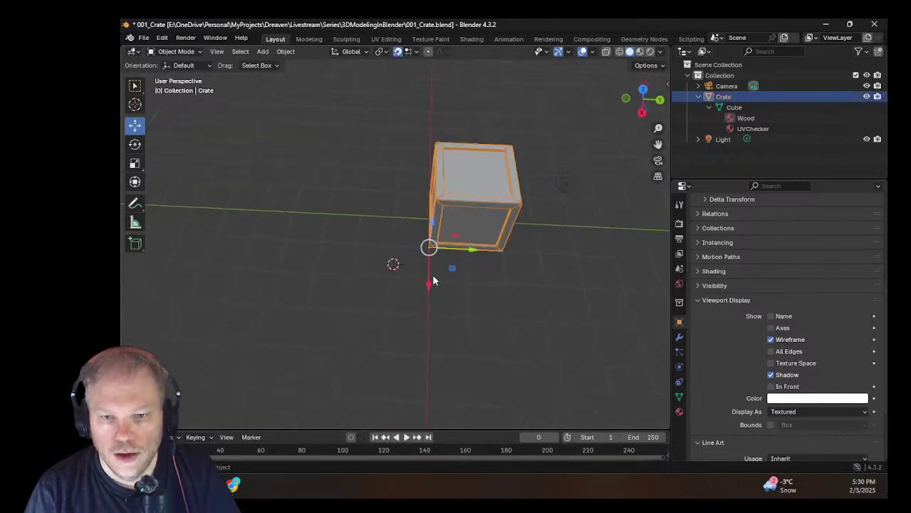
pyautogui.moveTo(433, 279); pyautogui.dragTo(509, 222)
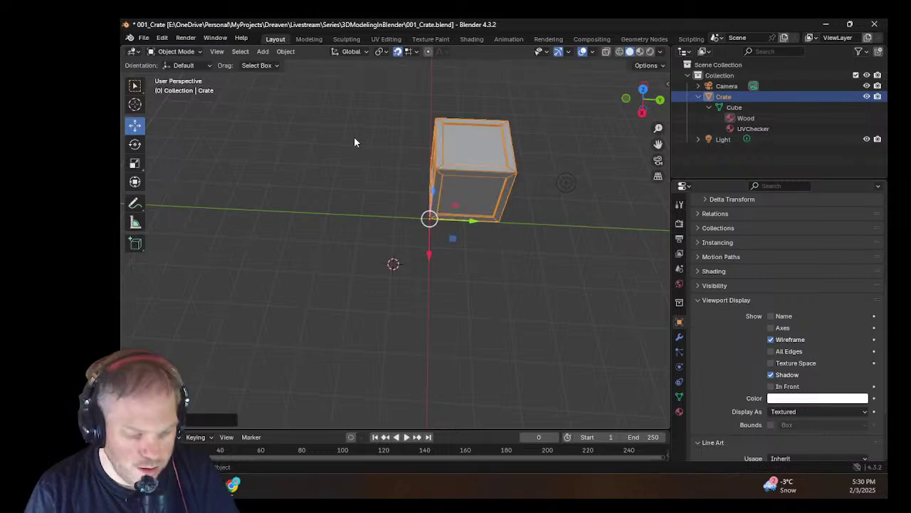
pyautogui.press('r')
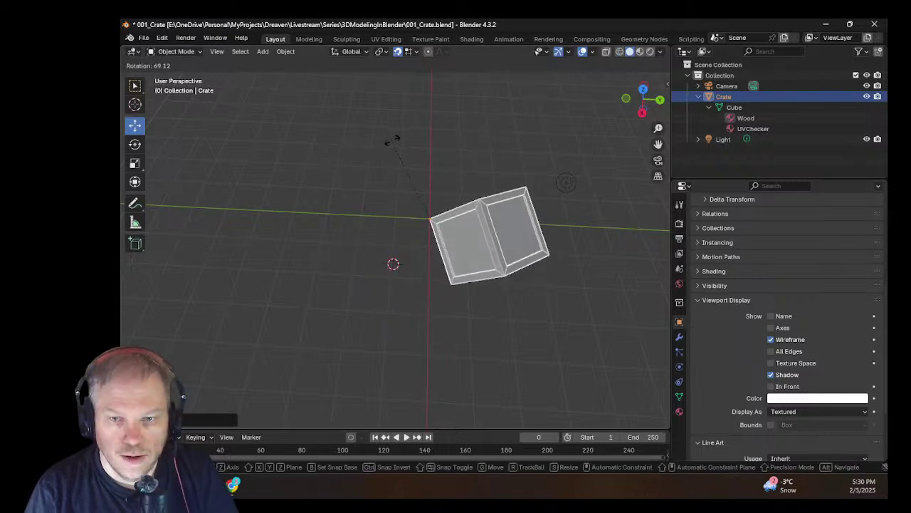
pyautogui.press('Escape')
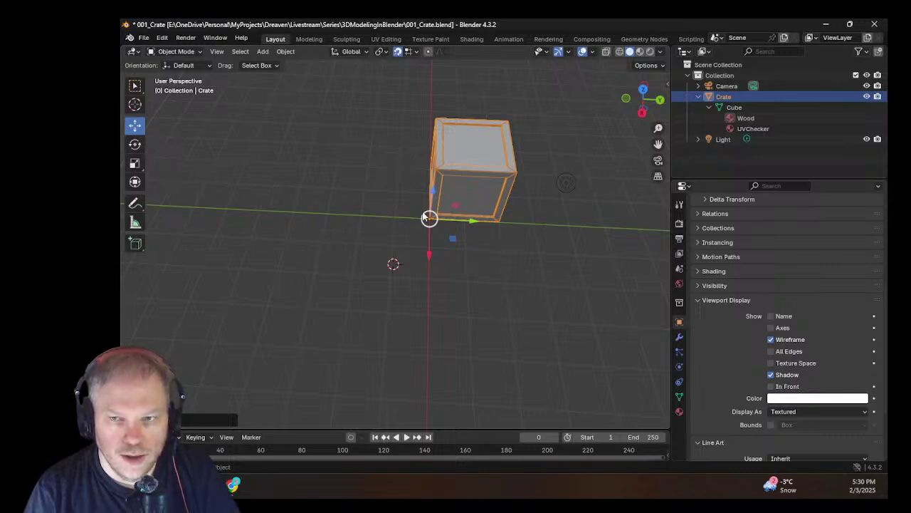
pyautogui.press('r')
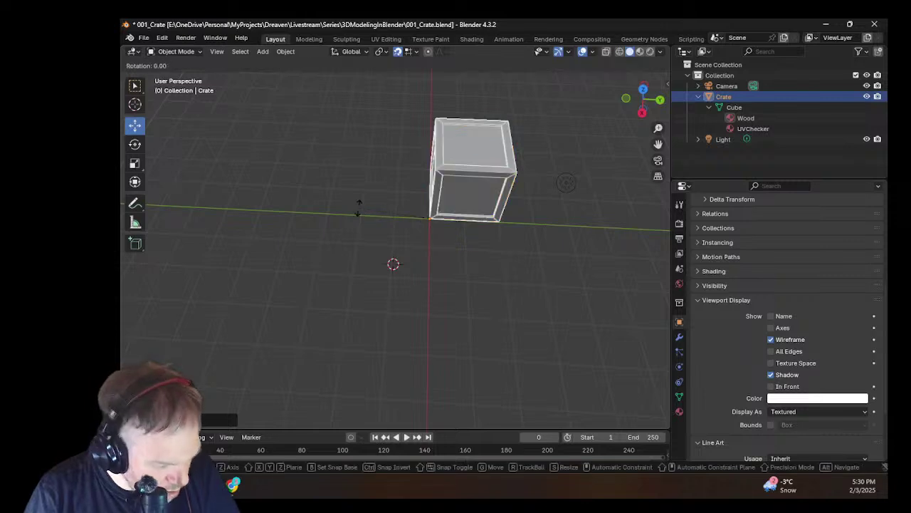
pyautogui.press('z')
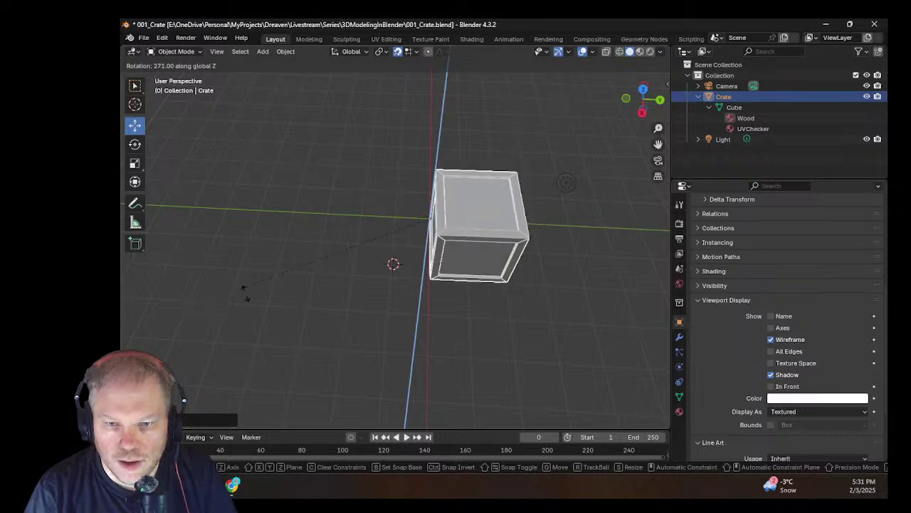
pyautogui.rightClick(592, 248)
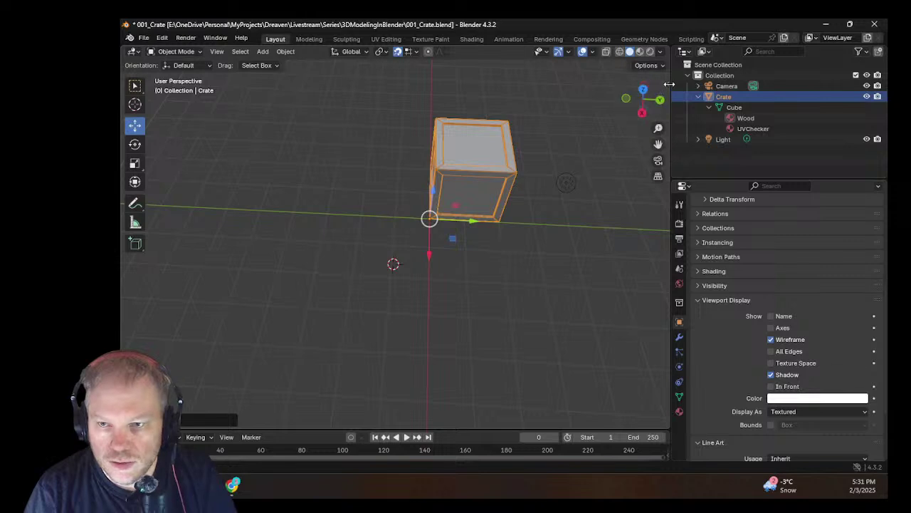
# Step: Show the crate's transform values and set its Z rotation to 90°
pyautogui.press('n')
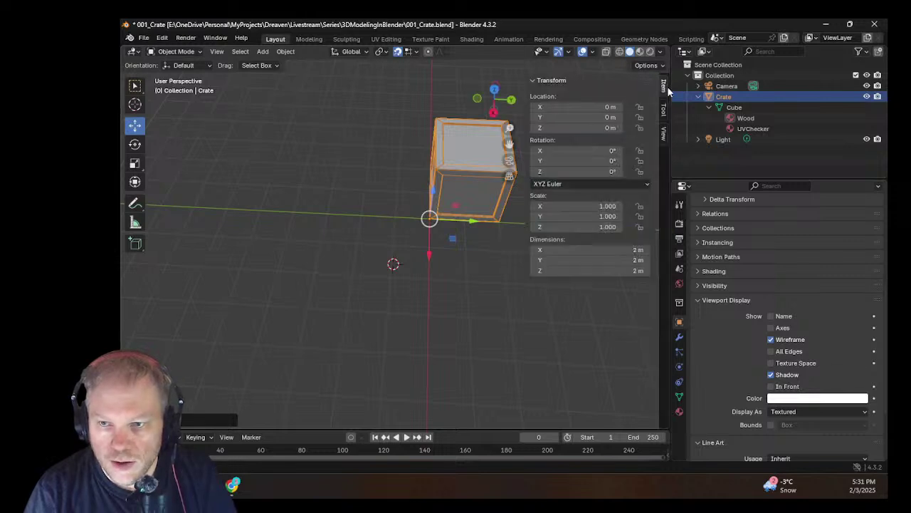
pyautogui.moveTo(599, 164); pyautogui.dragTo(630, 151)
pyautogui.hotkey('ctrl', 'z')
pyautogui.hotkey('ctrl', 'z')
pyautogui.click(607, 171)
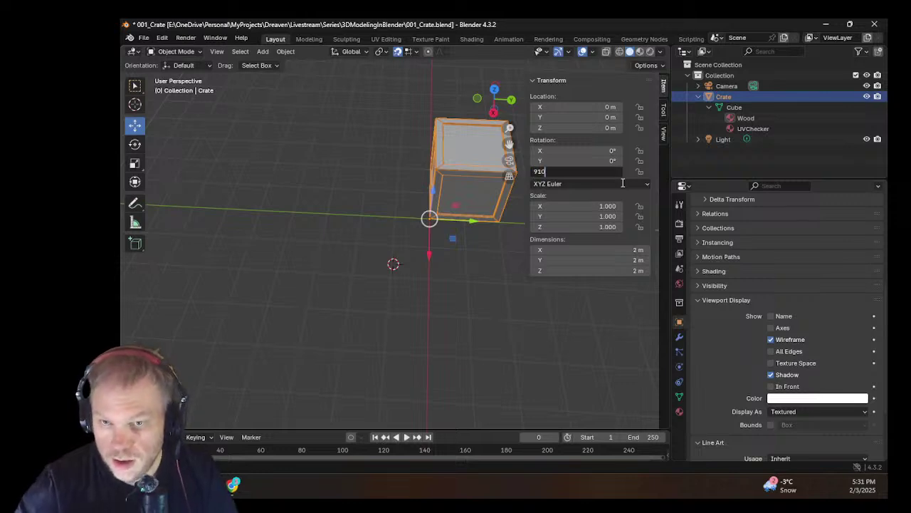
pyautogui.press('BackSpace')
pyautogui.press('BackSpace')
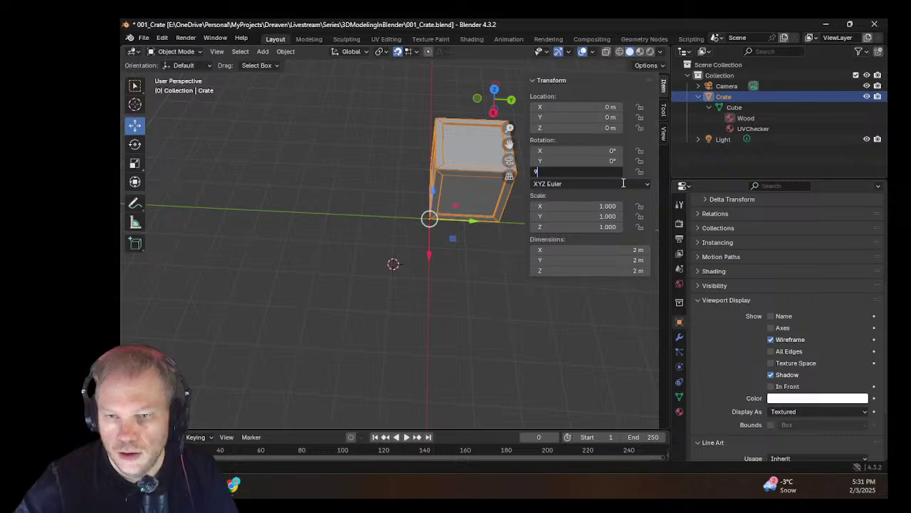
pyautogui.press('Return')
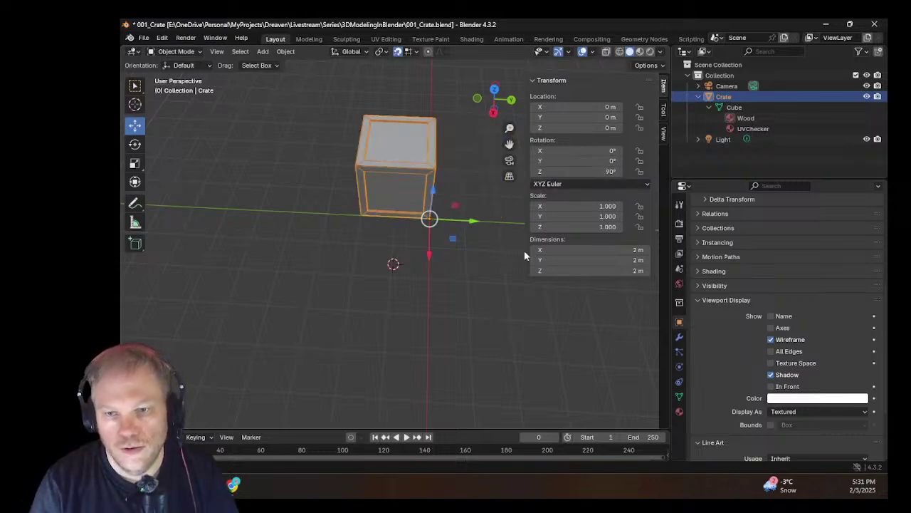
# Step: Turn the crate further around its corner origin and set its Z rotation to exactly 270°
pyautogui.moveTo(592, 172); pyautogui.dragTo(720, 172)
pyautogui.moveTo(598, 171); pyautogui.dragTo(600, 171)
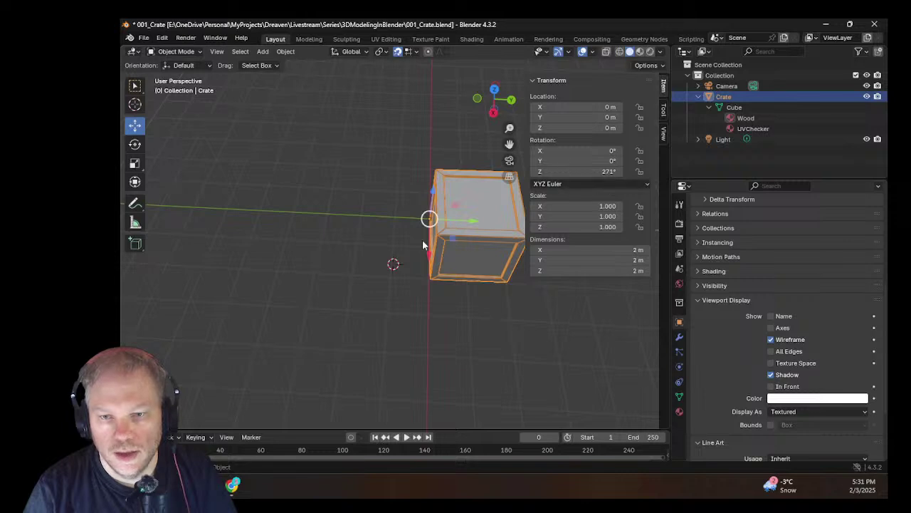
pyautogui.moveTo(460, 265); pyautogui.dragTo(301, 273, button='middle')
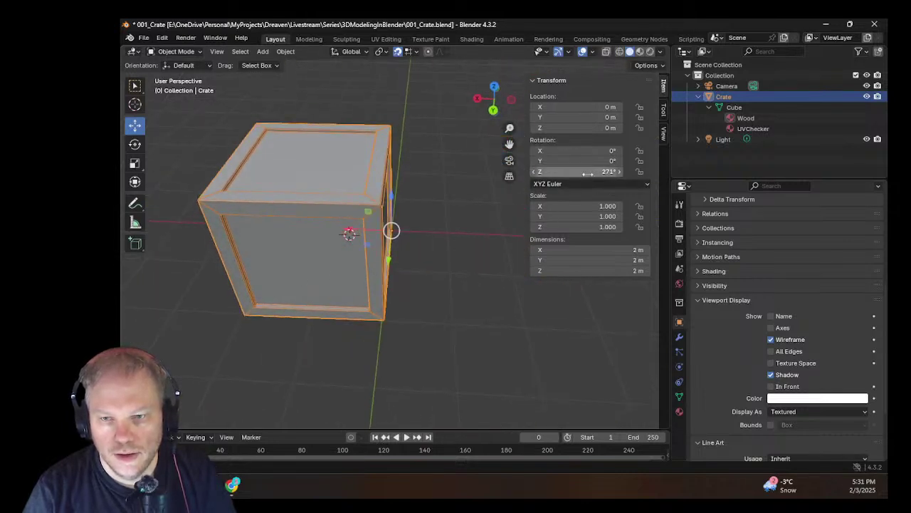
pyautogui.moveTo(591, 172); pyautogui.dragTo(591, 172)
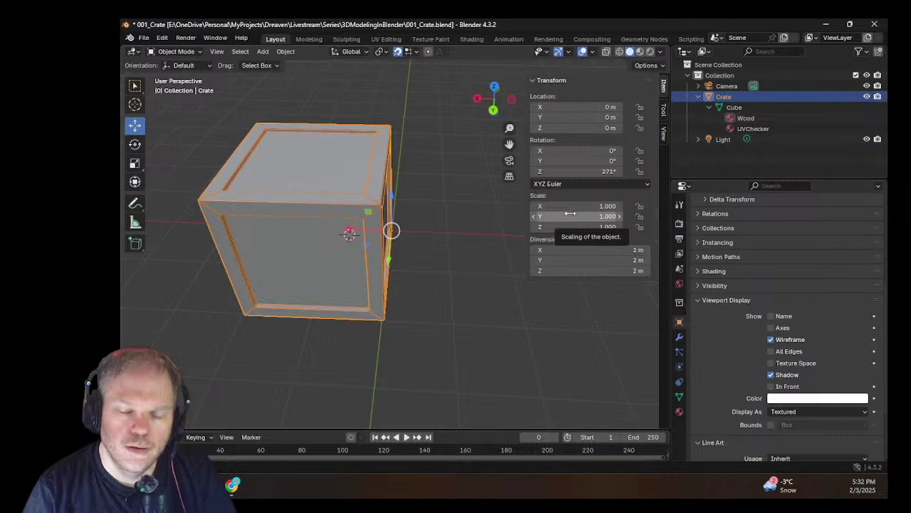
pyautogui.click(610, 173)
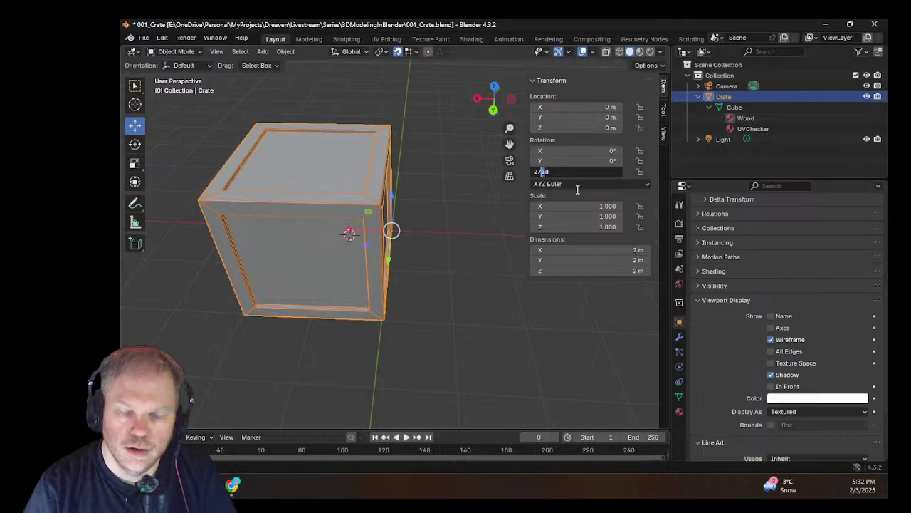
pyautogui.write('0')
pyautogui.press('Return')
# Step: Apply the crate's rotation to its mesh
pyautogui.scroll(-5, 313, 299)
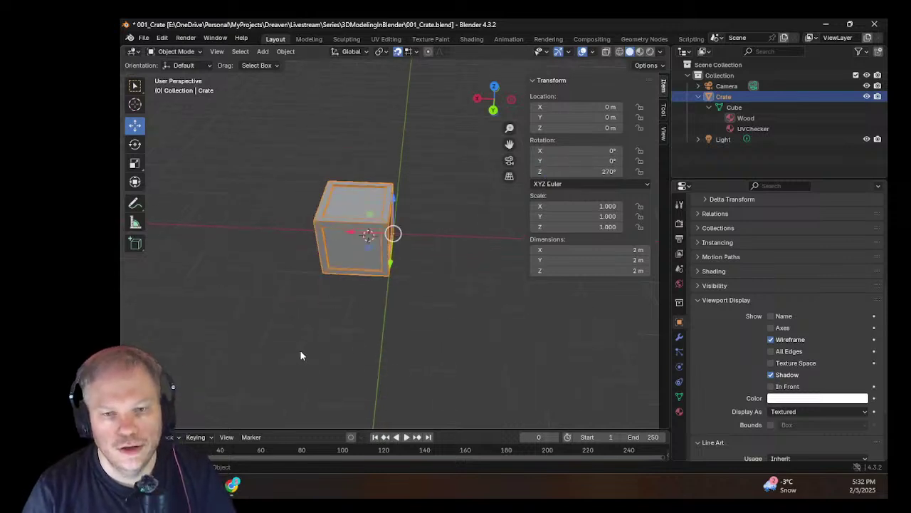
pyautogui.moveTo(300, 349); pyautogui.dragTo(435, 264, button='middle')
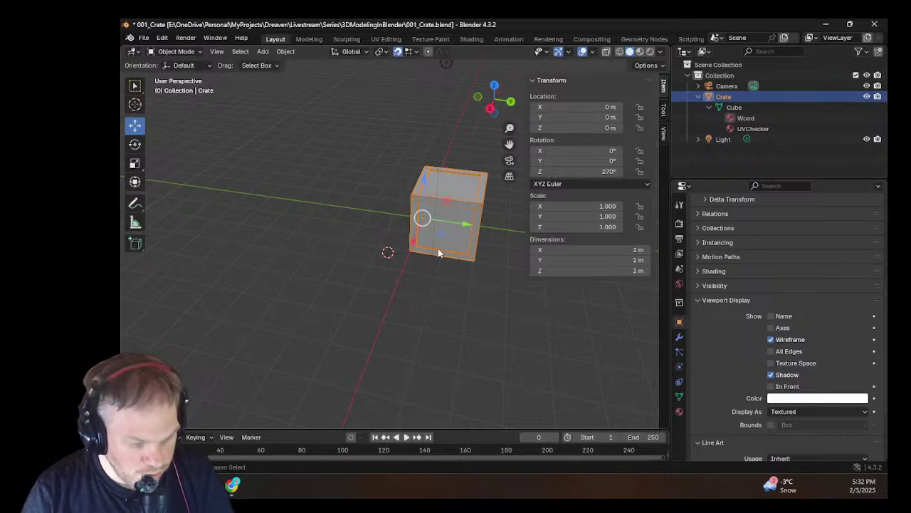
pyautogui.hotkey('ctrl', 'a')
pyautogui.click(417, 275)
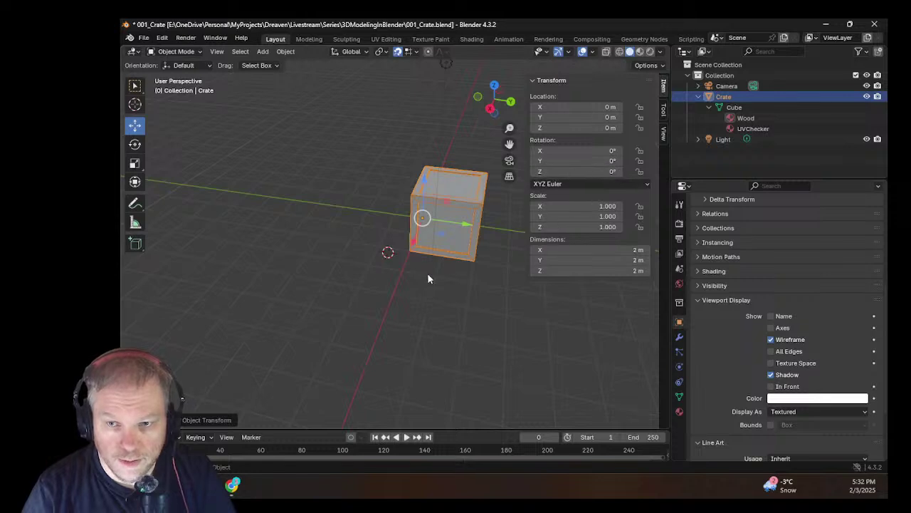
# Step: Try moving the crate with snapping to 1 m on X and Y, and return it to the world origin
pyautogui.moveTo(390, 251); pyautogui.dragTo(329, 309, button='middle')
pyautogui.scroll(2, 328, 309)
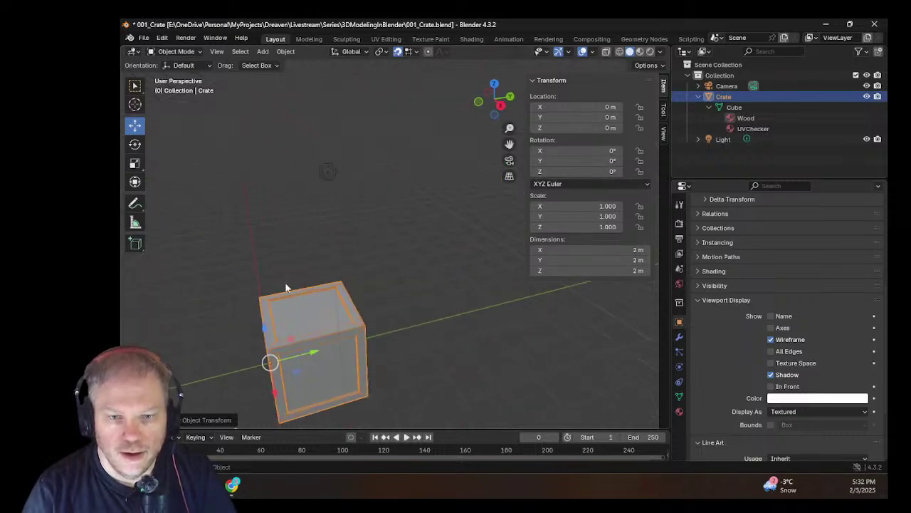
pyautogui.moveTo(286, 287); pyautogui.dragTo(336, 273, button='middle')
pyautogui.scroll(2, 349, 244)
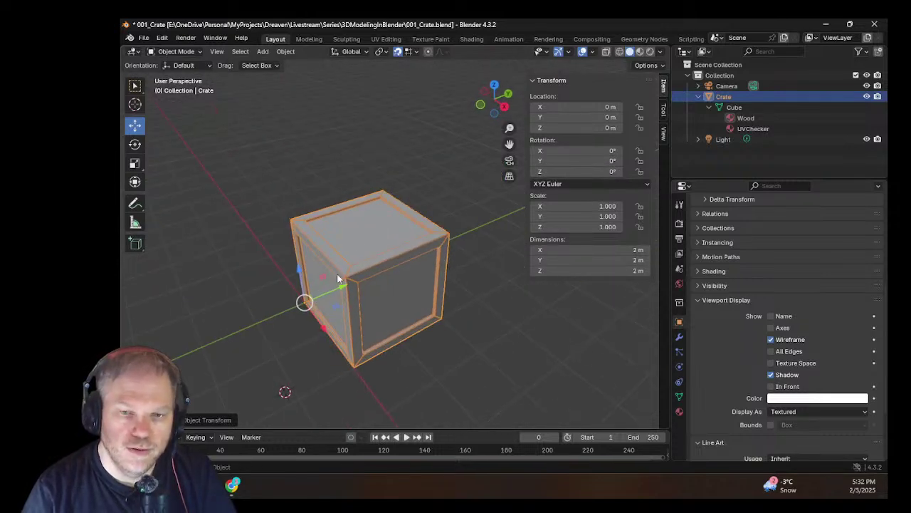
pyautogui.moveTo(319, 311)
pyautogui.mouseDown()
pyautogui.moveTo(395, 320)
pyautogui.moveTo(363, 290)
pyautogui.moveTo(427, 298)
pyautogui.moveTo(325, 346)
pyautogui.moveTo(234, 214)
pyautogui.moveTo(301, 147)
pyautogui.moveTo(302, 280)
pyautogui.moveTo(326, 304)
pyautogui.mouseUp()
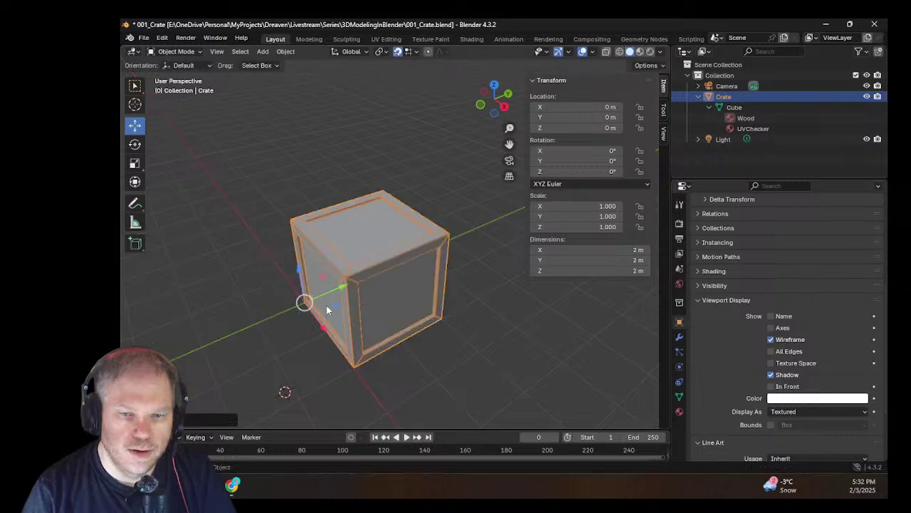
pyautogui.moveTo(326, 304); pyautogui.dragTo(516, 303, button='middle')
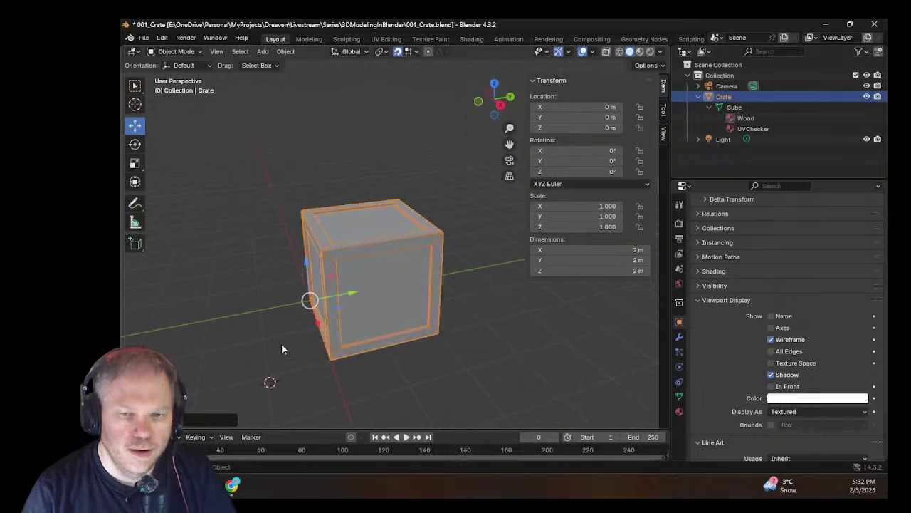
pyautogui.moveTo(282, 349); pyautogui.dragTo(398, 327, button='middle')
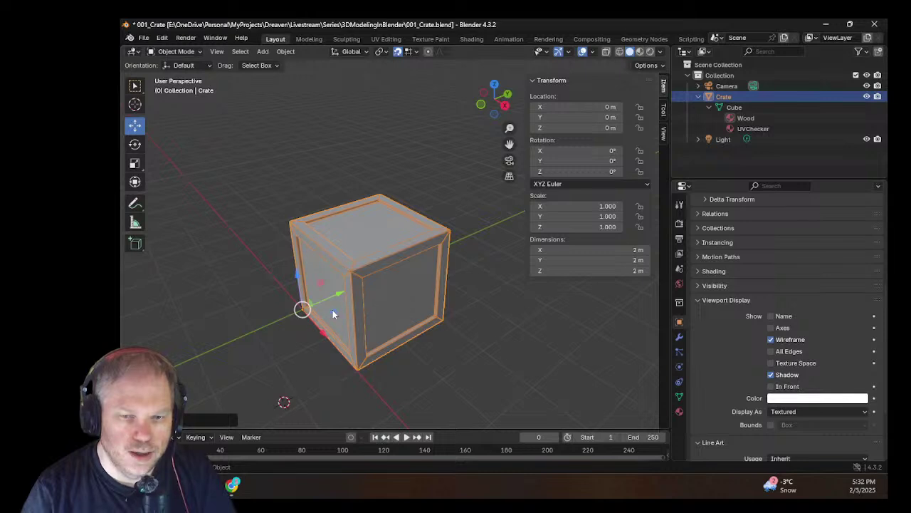
pyautogui.press('g')
pyautogui.click(373, 316)
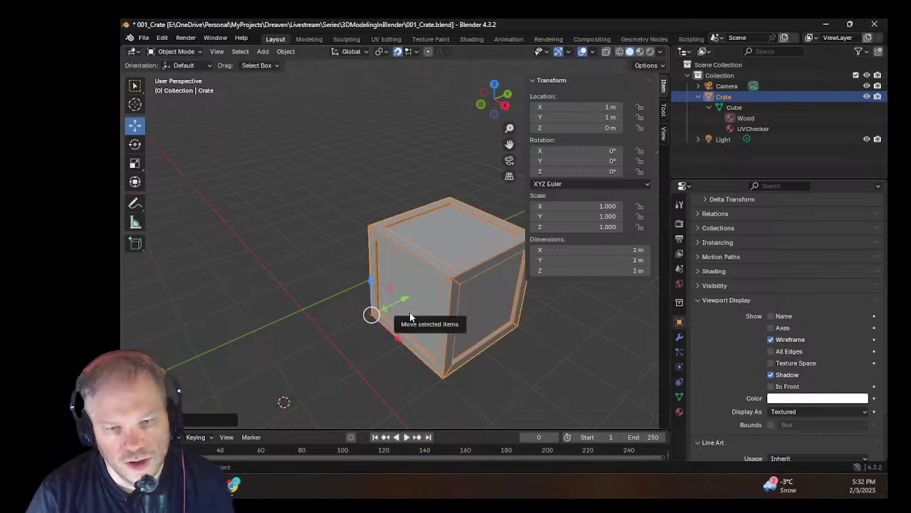
pyautogui.moveTo(402, 318); pyautogui.dragTo(318, 319)
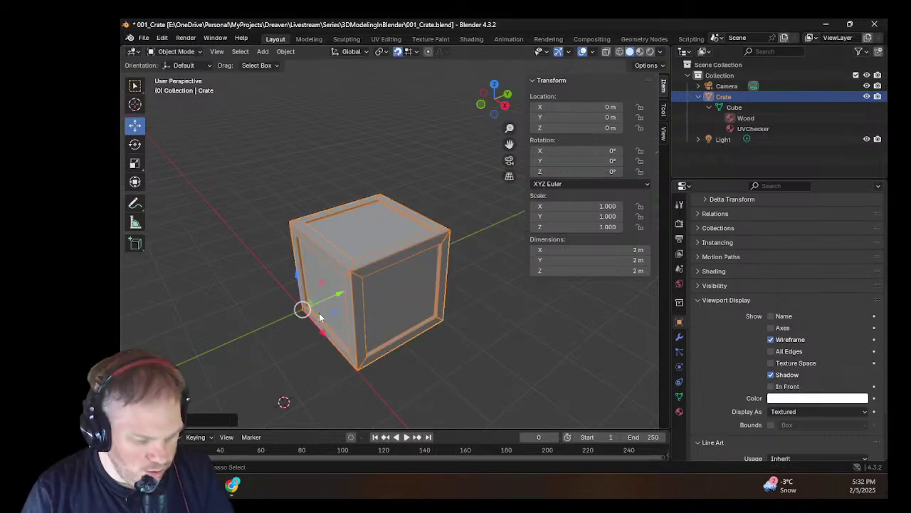
# Step: Paste a copy of the crate and move it with snapping so it sits flush against the original
pyautogui.hotkey('ctrl', 'v')
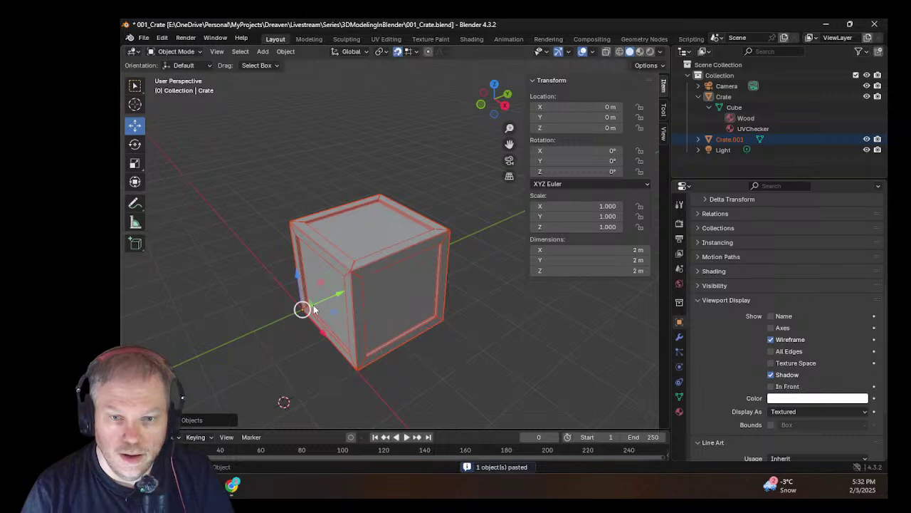
pyautogui.moveTo(335, 311); pyautogui.dragTo(361, 374)
pyautogui.moveTo(362, 374); pyautogui.dragTo(344, 128, button='middle')
pyautogui.click(344, 128)
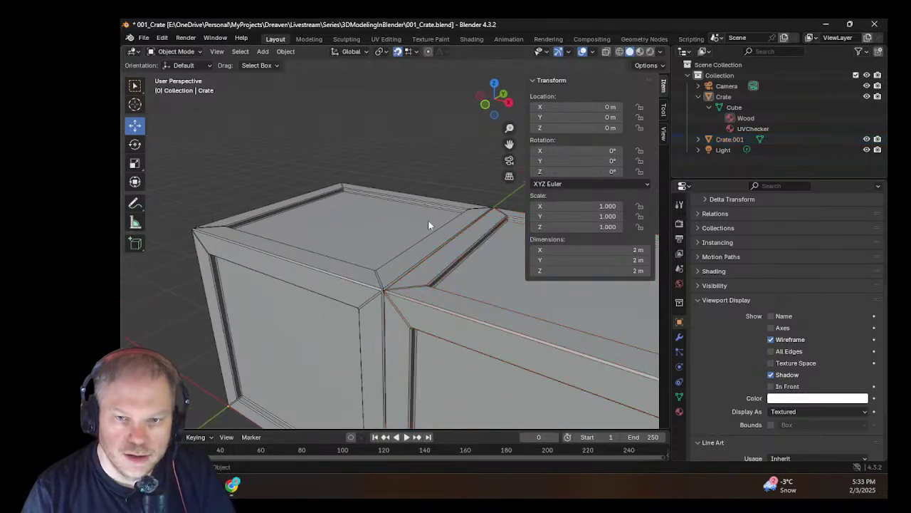
# Step: Inspect the seam between the two crates, return the copy to the original's position, and save the file
pyautogui.moveTo(428, 219); pyautogui.dragTo(260, 234, button='middle')
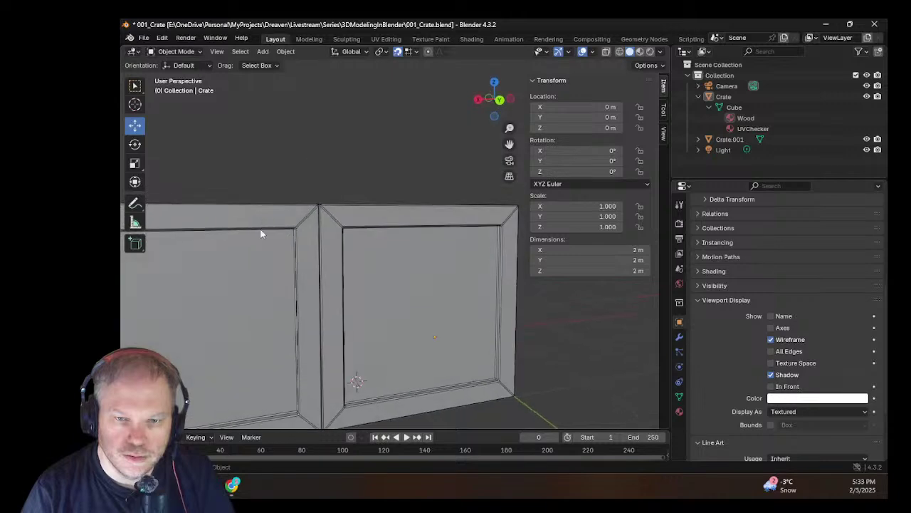
pyautogui.scroll(-3, 260, 235)
pyautogui.moveTo(264, 271); pyautogui.dragTo(282, 410, button='middle')
pyautogui.click(387, 331)
pyautogui.hotkey('ctrl', 's')
pyautogui.moveTo(284, 372); pyautogui.dragTo(220, 383, button='middle')
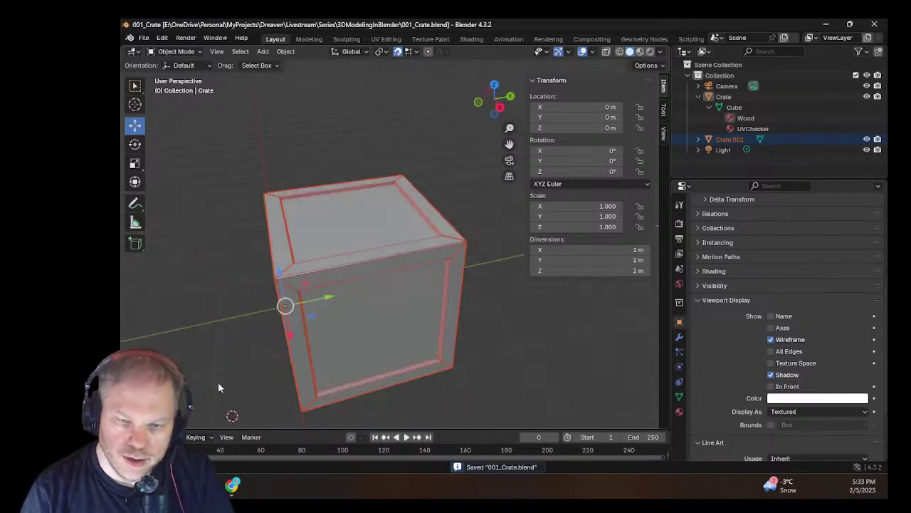
# Step: Examine the crate's top frame, side panels and corner edges from several angles in solid shading
pyautogui.moveTo(273, 340); pyautogui.dragTo(307, 305, button='middle')
pyautogui.scroll(2, 285, 292)
pyautogui.scroll(-2, 286, 293)
pyautogui.moveTo(344, 339); pyautogui.dragTo(356, 299, button='middle')
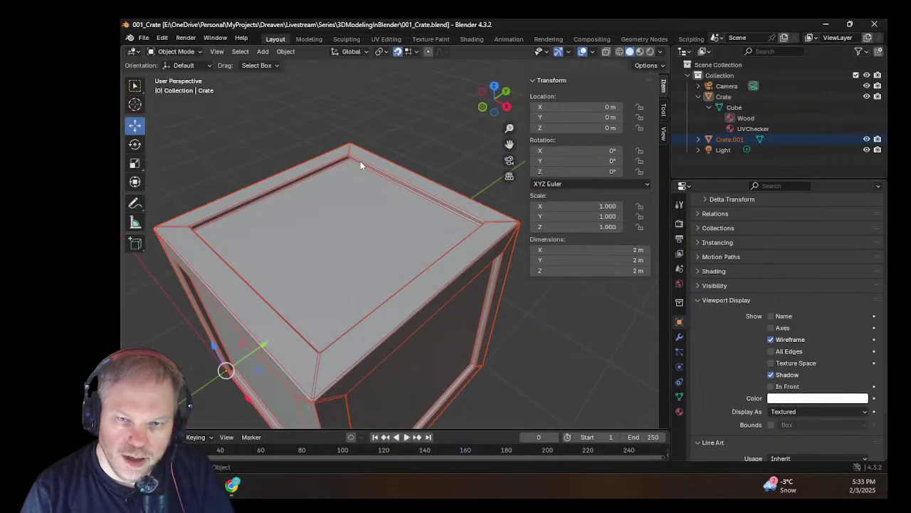
pyautogui.moveTo(303, 324); pyautogui.dragTo(333, 289, button='middle')
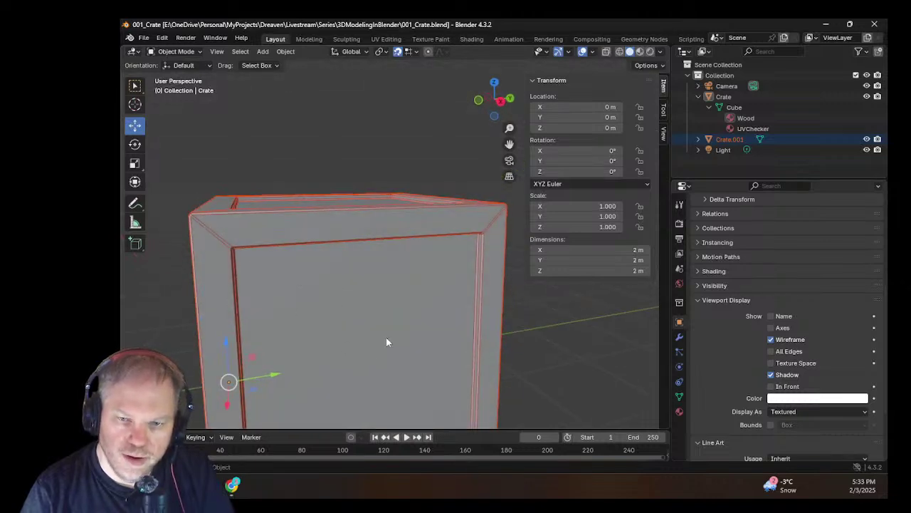
pyautogui.scroll(-3, 377, 323)
pyautogui.scroll(3, 377, 324)
pyautogui.scroll(-1, 378, 323)
pyautogui.moveTo(377, 328); pyautogui.dragTo(359, 345, button='middle')
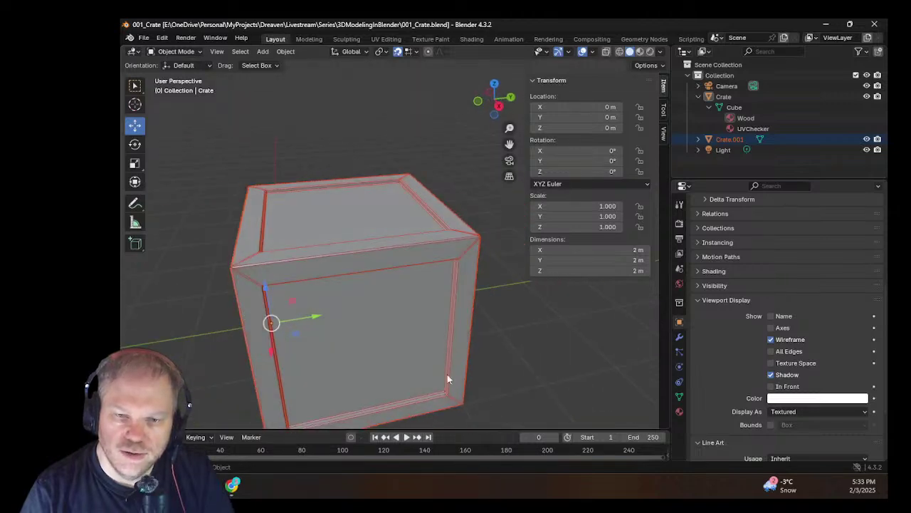
pyautogui.moveTo(448, 379); pyautogui.dragTo(330, 307, button='middle')
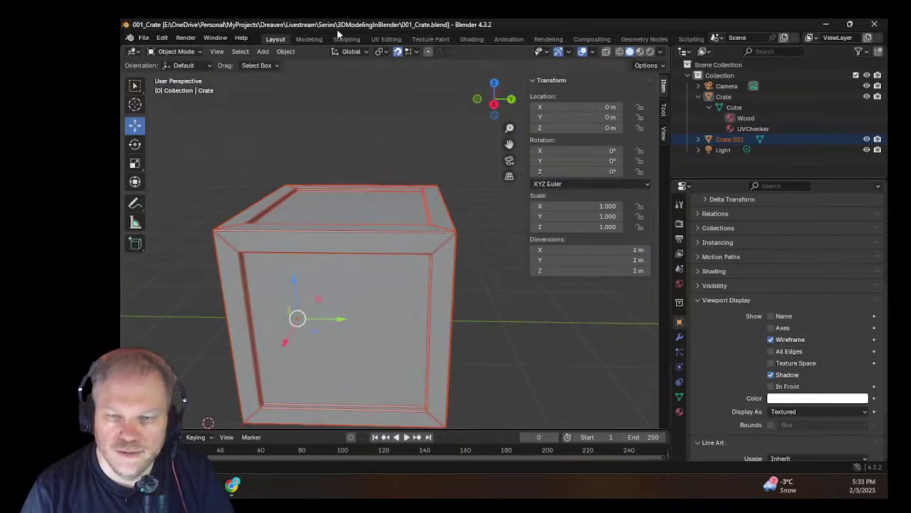
# Step: Show the crate in Material Preview shading and examine its wood texture from several sides and up close
pyautogui.click(639, 52)
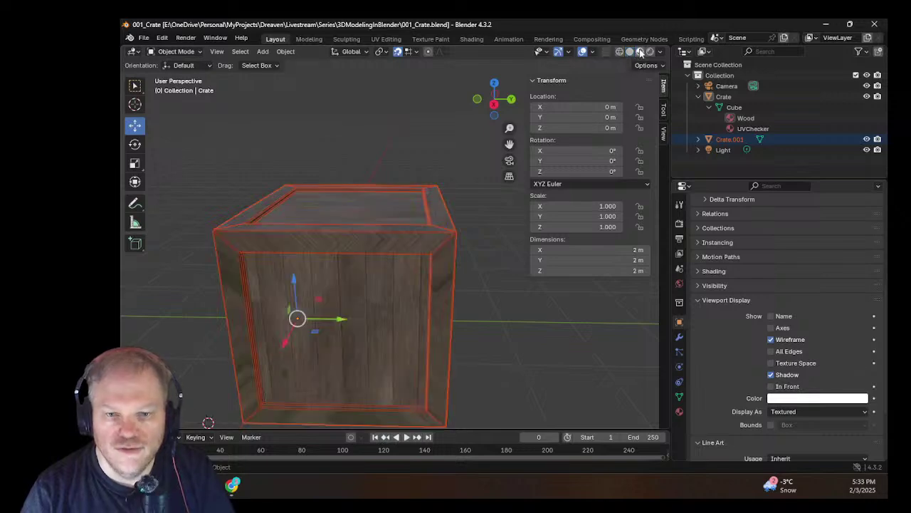
pyautogui.moveTo(280, 396); pyautogui.dragTo(293, 278, button='middle')
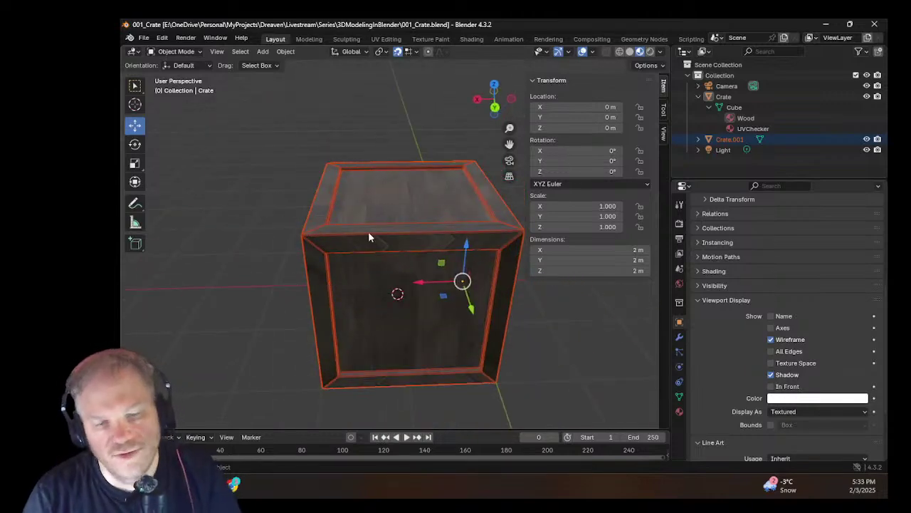
pyautogui.moveTo(368, 232); pyautogui.dragTo(577, 241, button='middle')
pyautogui.keyDown('shift'); pyautogui.moveTo(434, 198); pyautogui.dragTo(305, 253, button='middle'); pyautogui.keyUp('shift')
# Step: Switch the viewport to Rendered shading and save the file
pyautogui.click(650, 53)
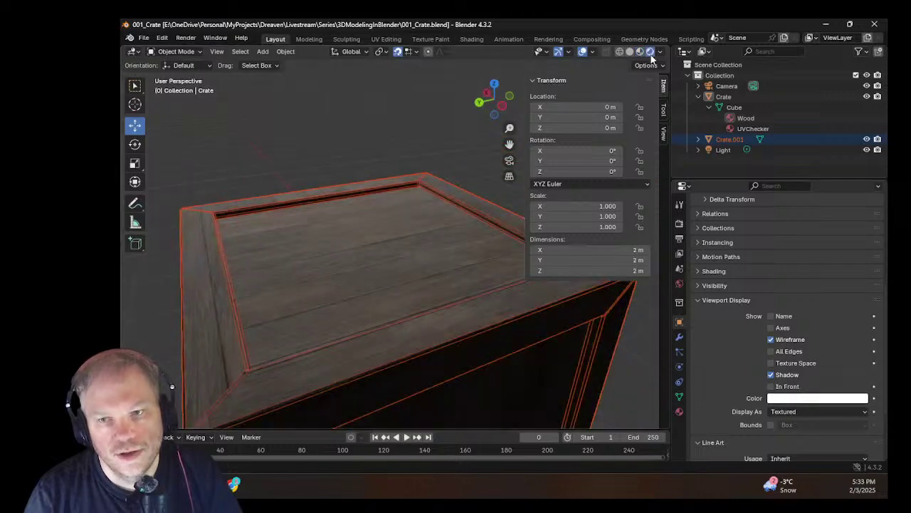
pyautogui.moveTo(498, 178); pyautogui.dragTo(429, 292, button='middle')
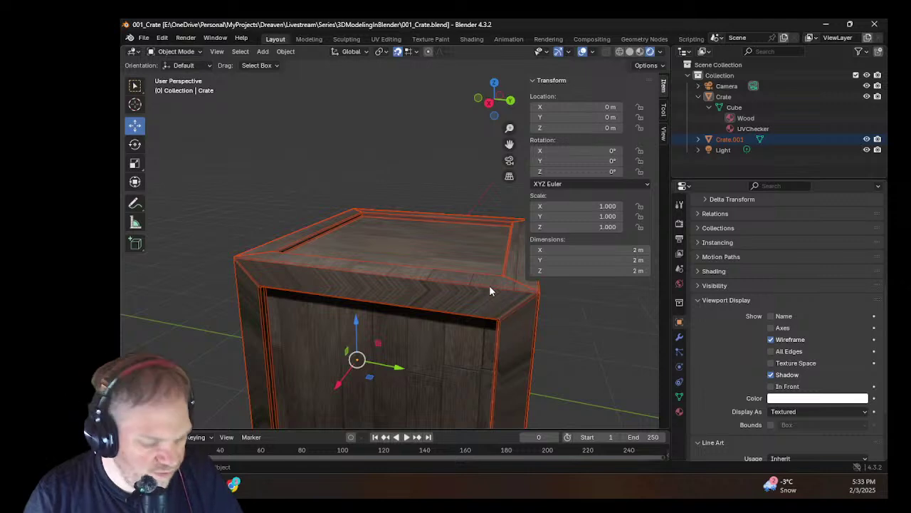
pyautogui.hotkey('ctrl', 's')
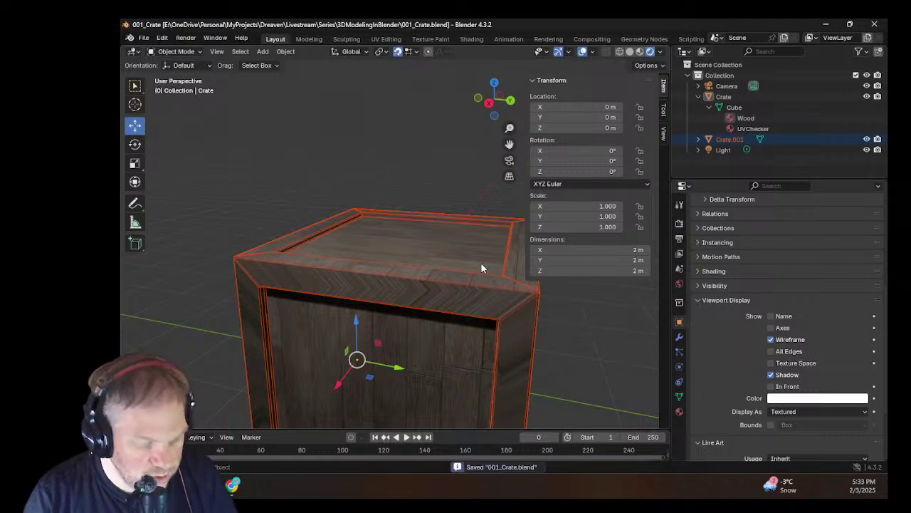
# Step: Examine the rendered crate's top frame and corner joints up close, and save the crate file again
pyautogui.moveTo(438, 285); pyautogui.dragTo(330, 272, button='middle')
pyautogui.scroll(3, 331, 274)
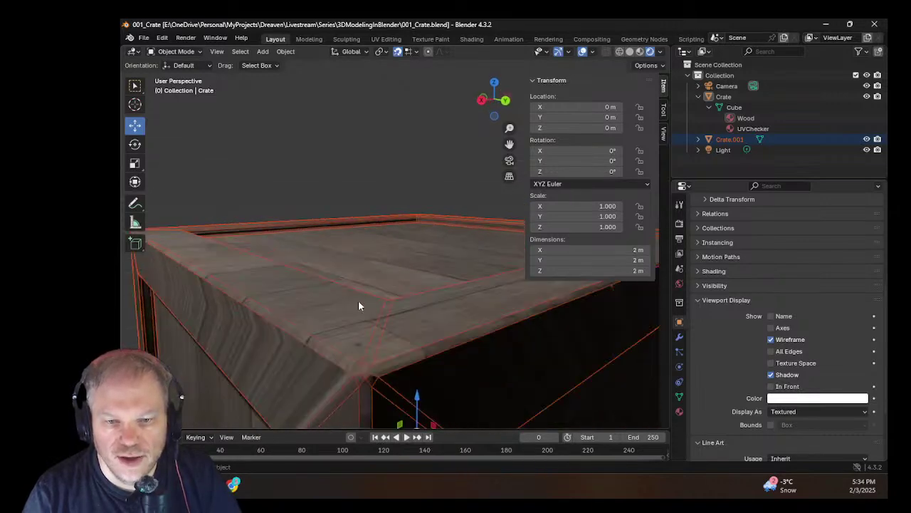
pyautogui.scroll(-3, 366, 311)
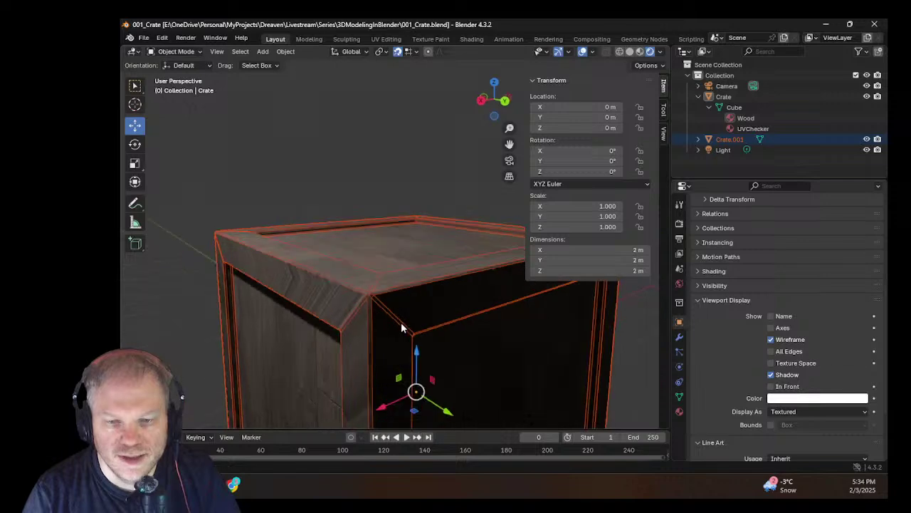
pyautogui.moveTo(401, 321); pyautogui.dragTo(474, 337, button='middle')
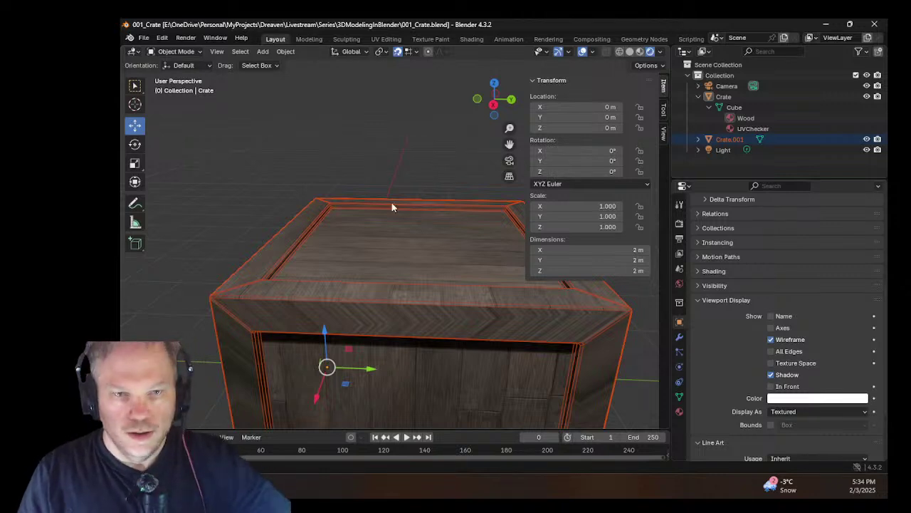
pyautogui.moveTo(392, 203); pyautogui.dragTo(321, 379, button='middle')
pyautogui.hotkey('ctrl', 's')
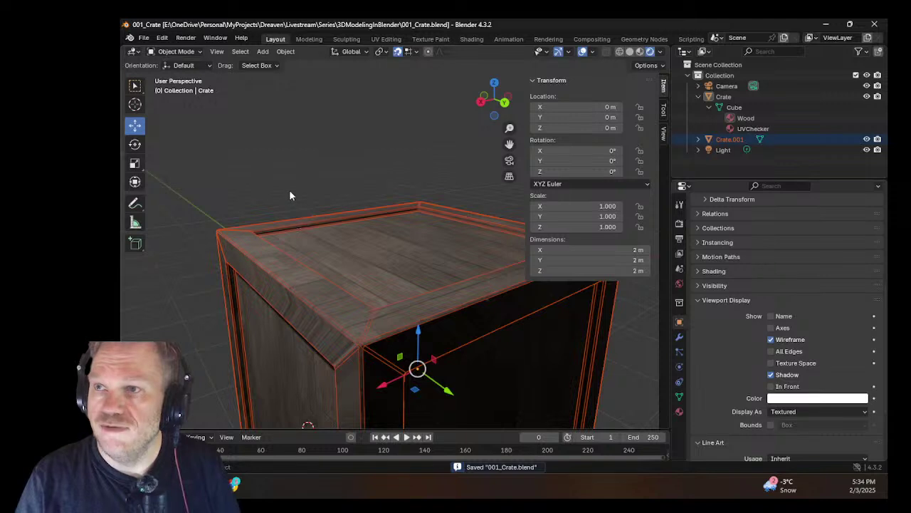